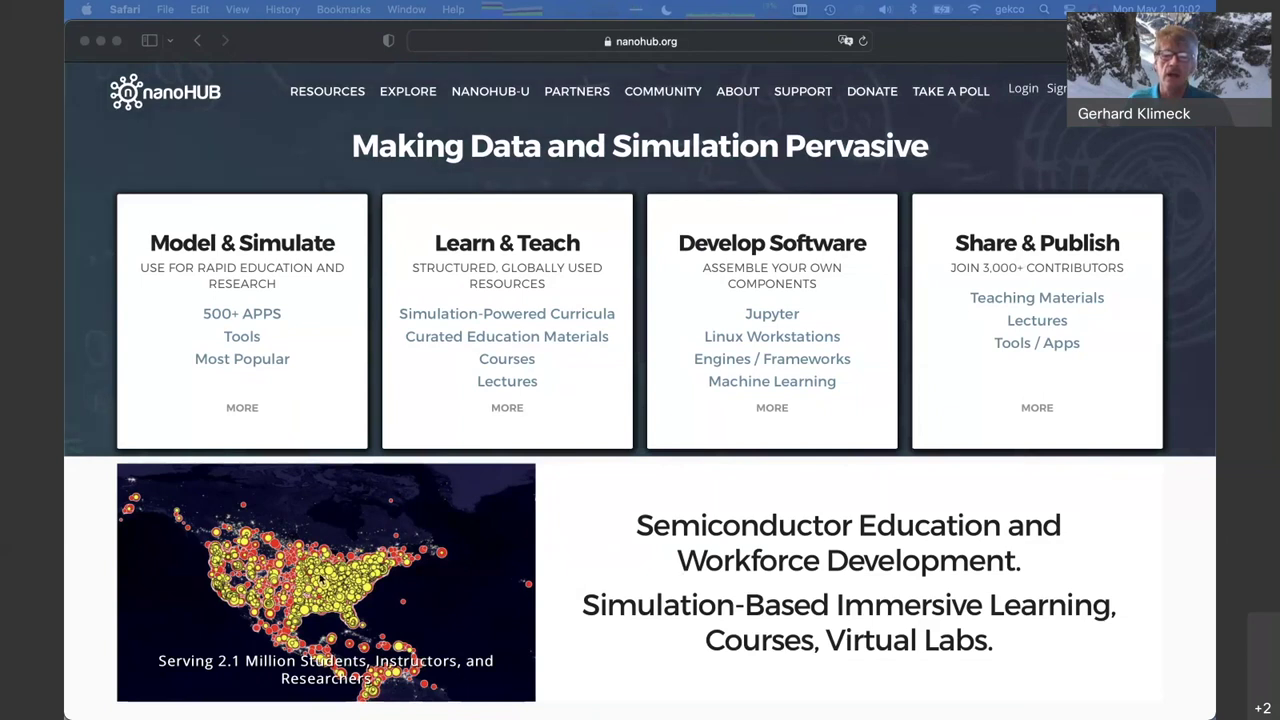
Open the Semiconductor Education and Workforce Development page and review its courseware, textbook, app, software and faculty engagement listings
left_click(743, 565)
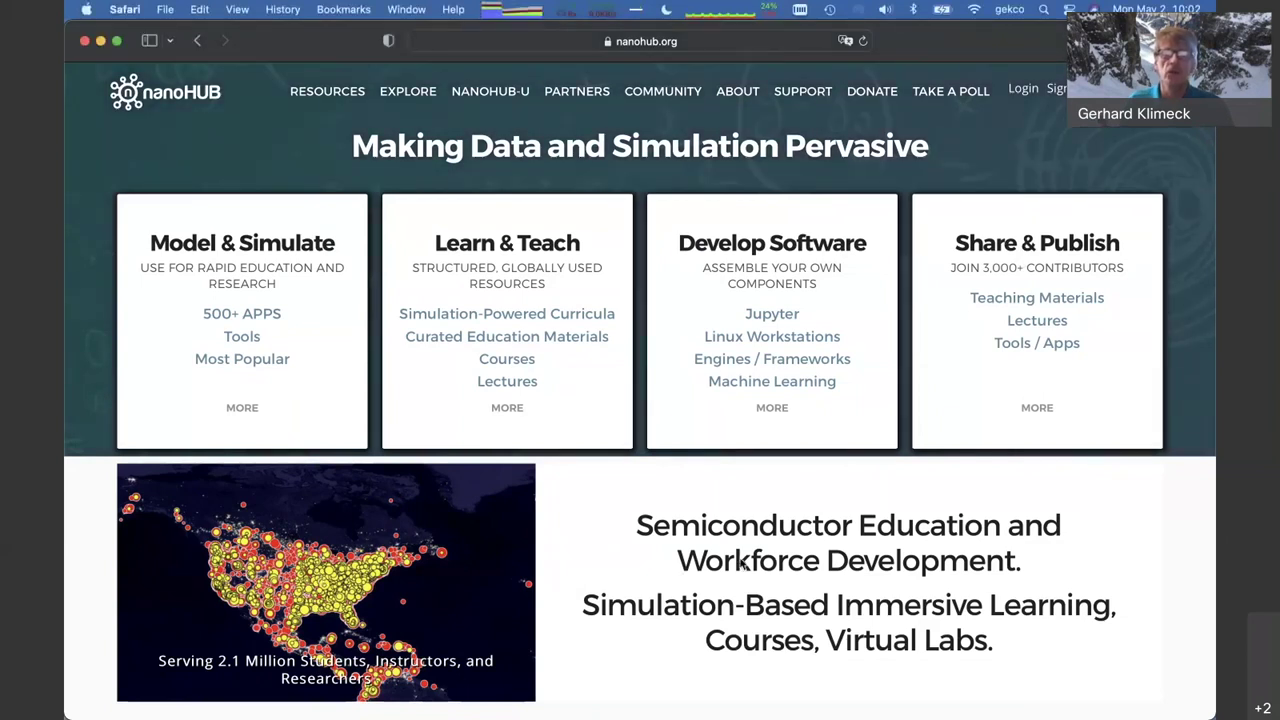
left_click(743, 565)
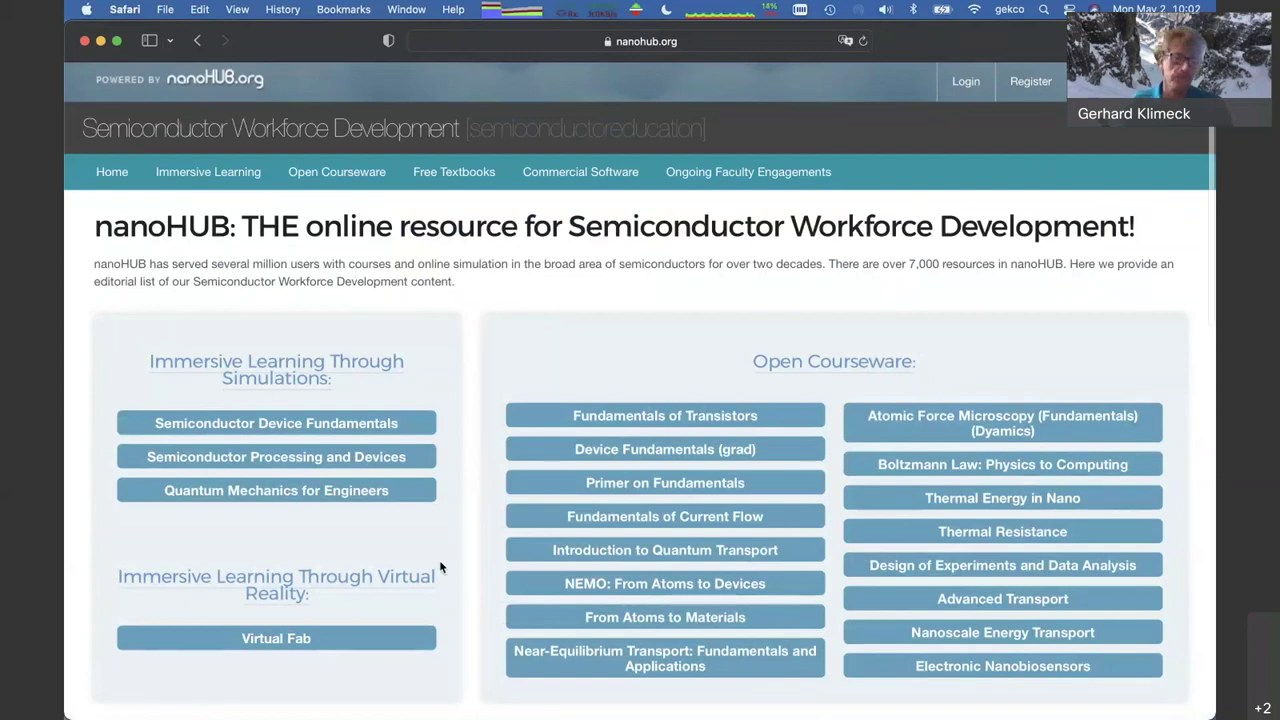
scroll(440, 567, "down", 1)
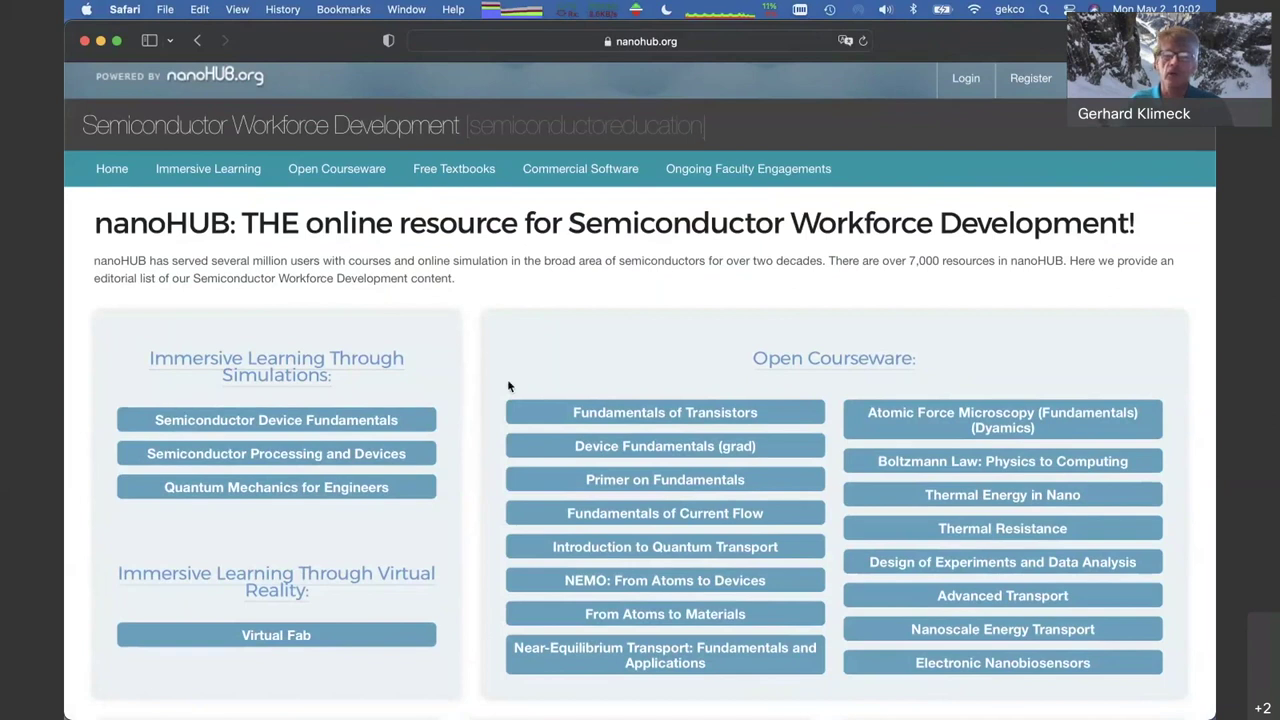
scroll(659, 367, "down", 1)
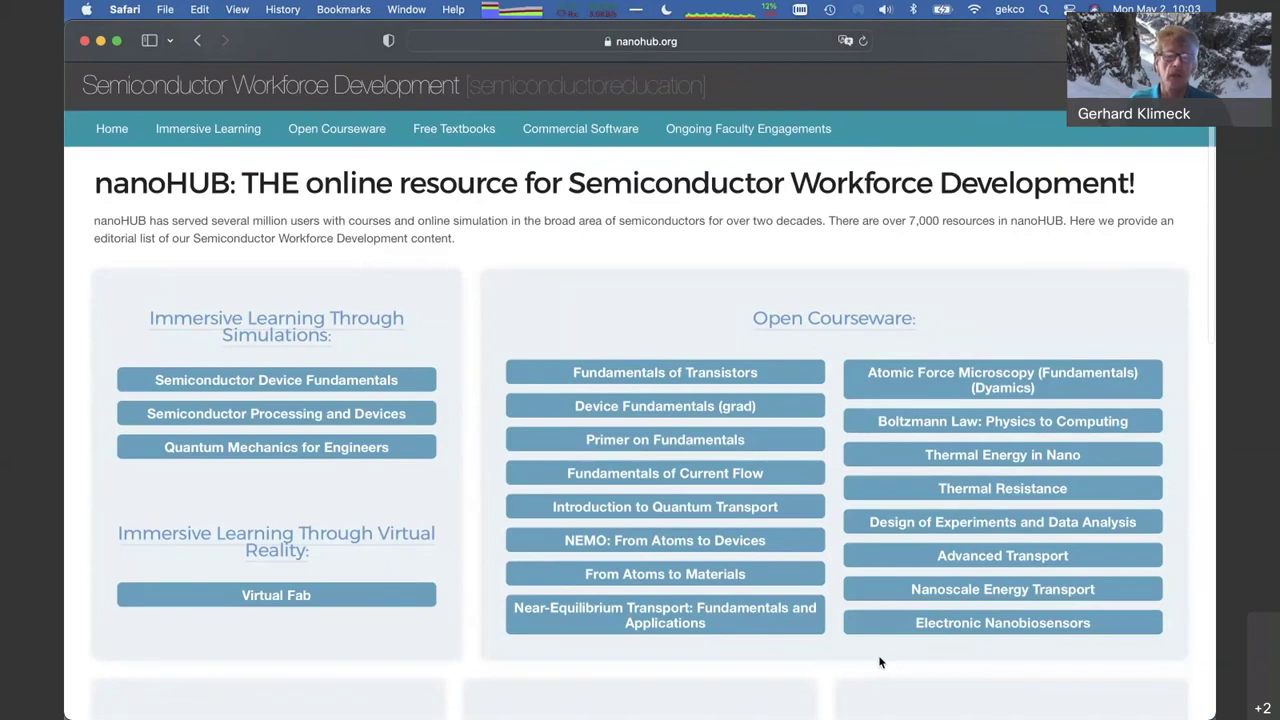
scroll(879, 662, "down", 5)
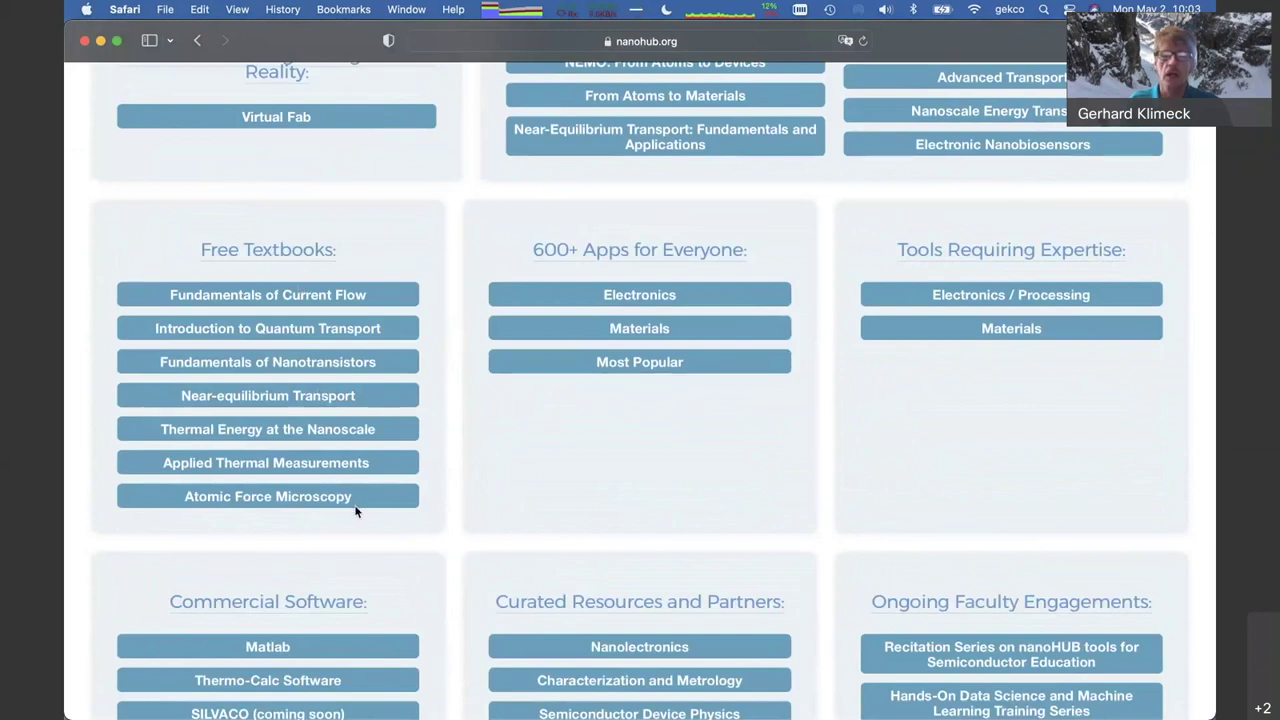
scroll(355, 511, "down", 1)
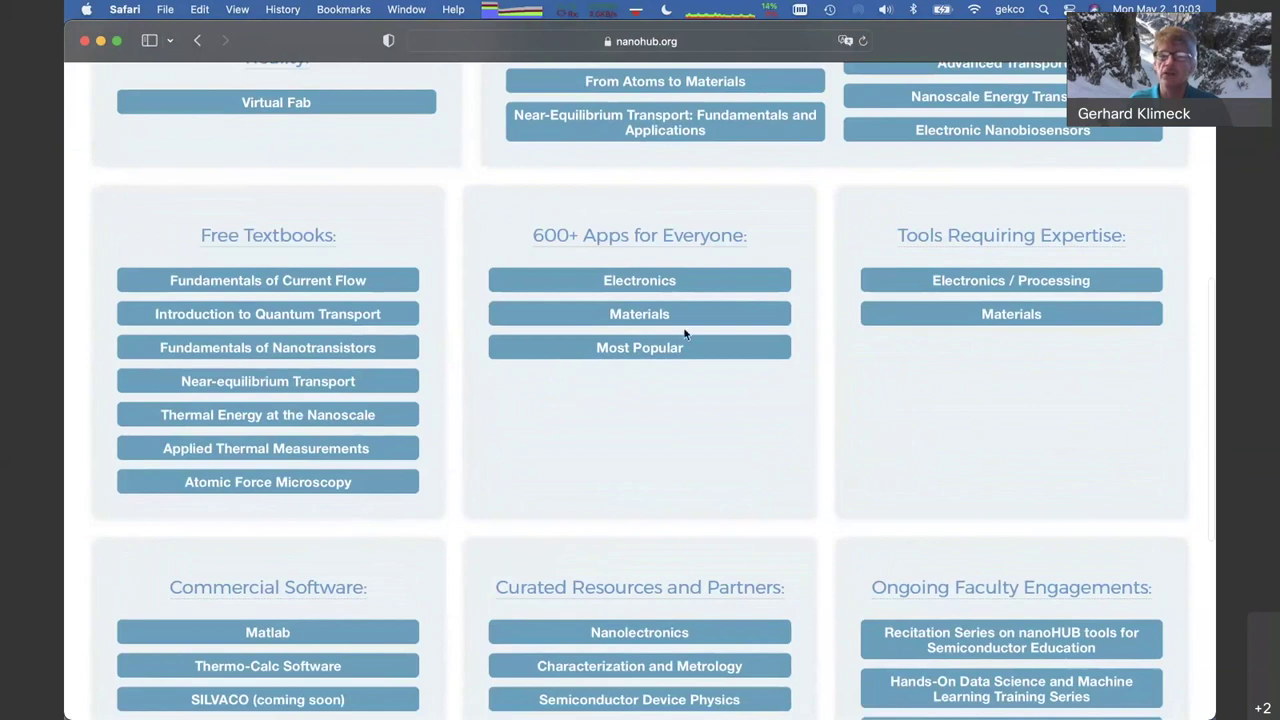
scroll(622, 285, "down", 2)
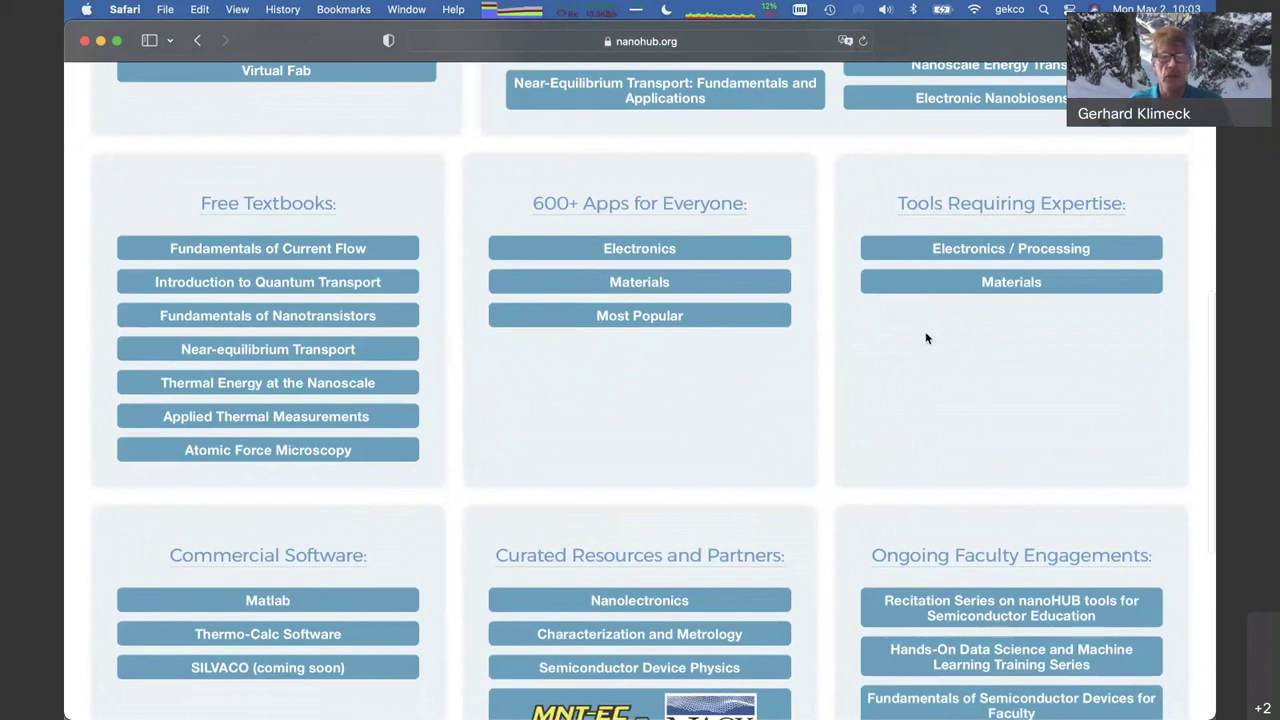
scroll(926, 338, "down", 5)
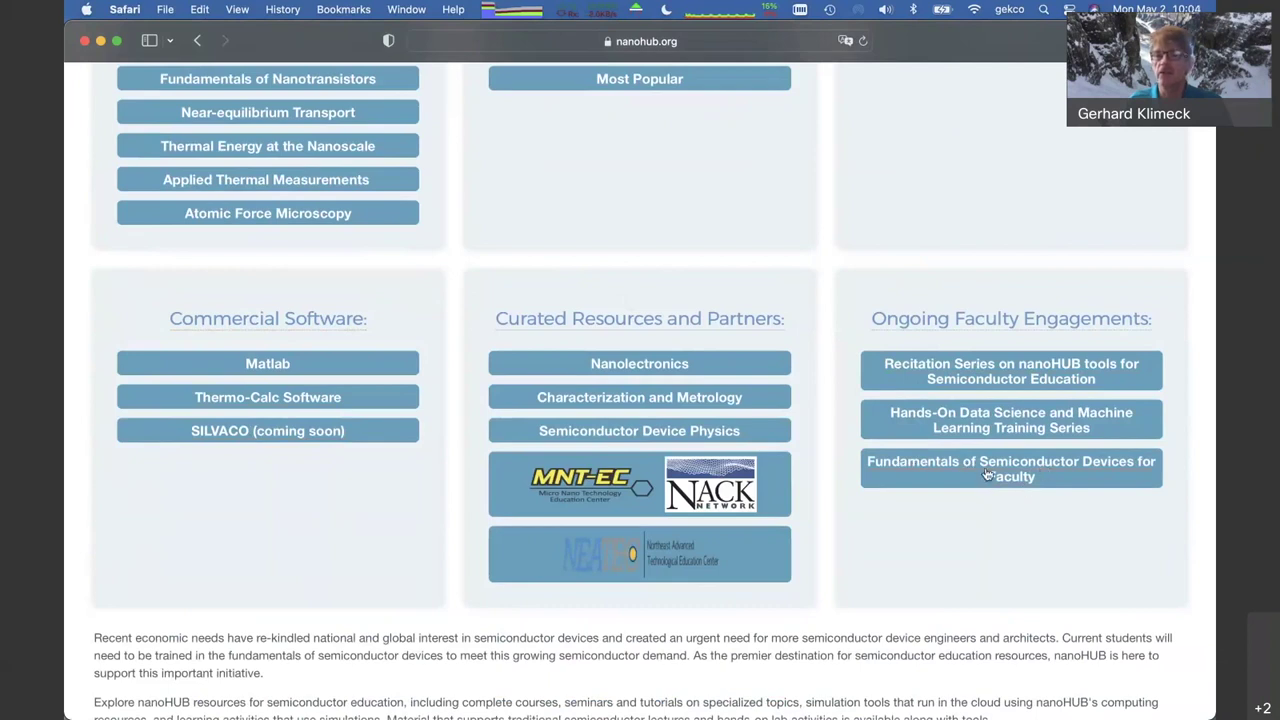
Open the Semiconductor Device Fundamentals resource and look through the ABACUS overview and its topic tiles through MOSFETs
scroll(844, 273, "up", 10)
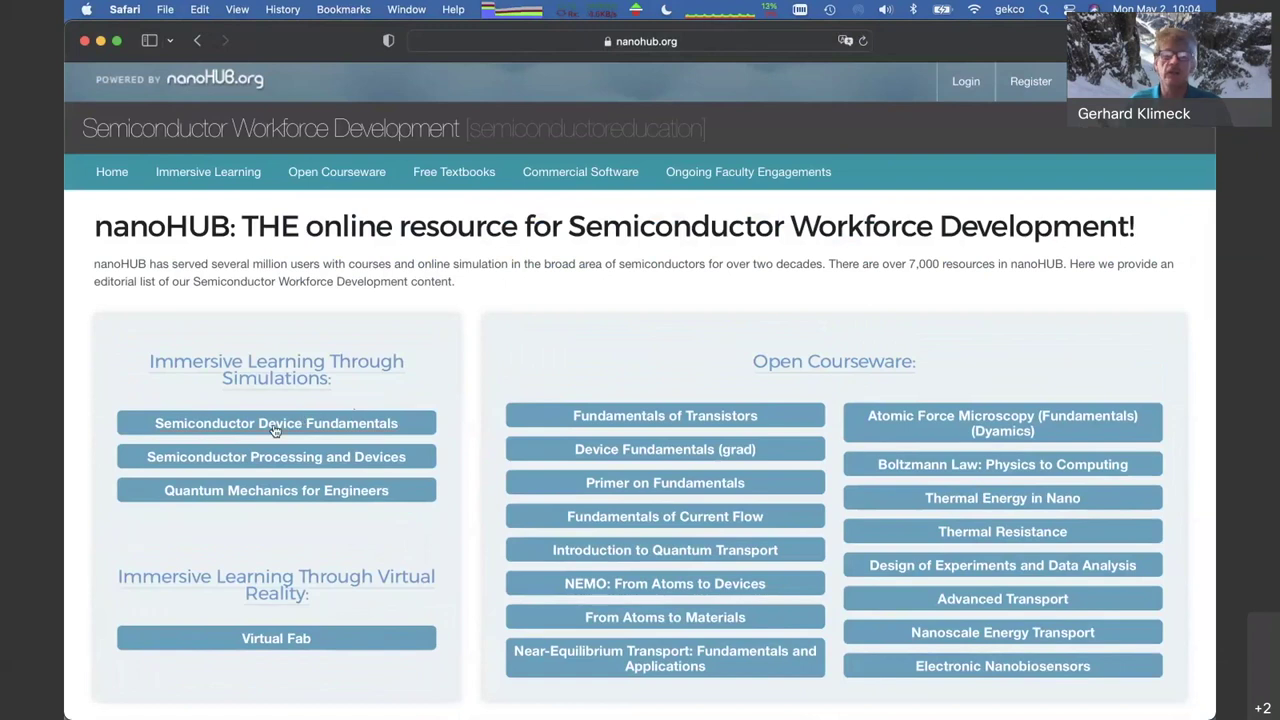
left_click(305, 429)
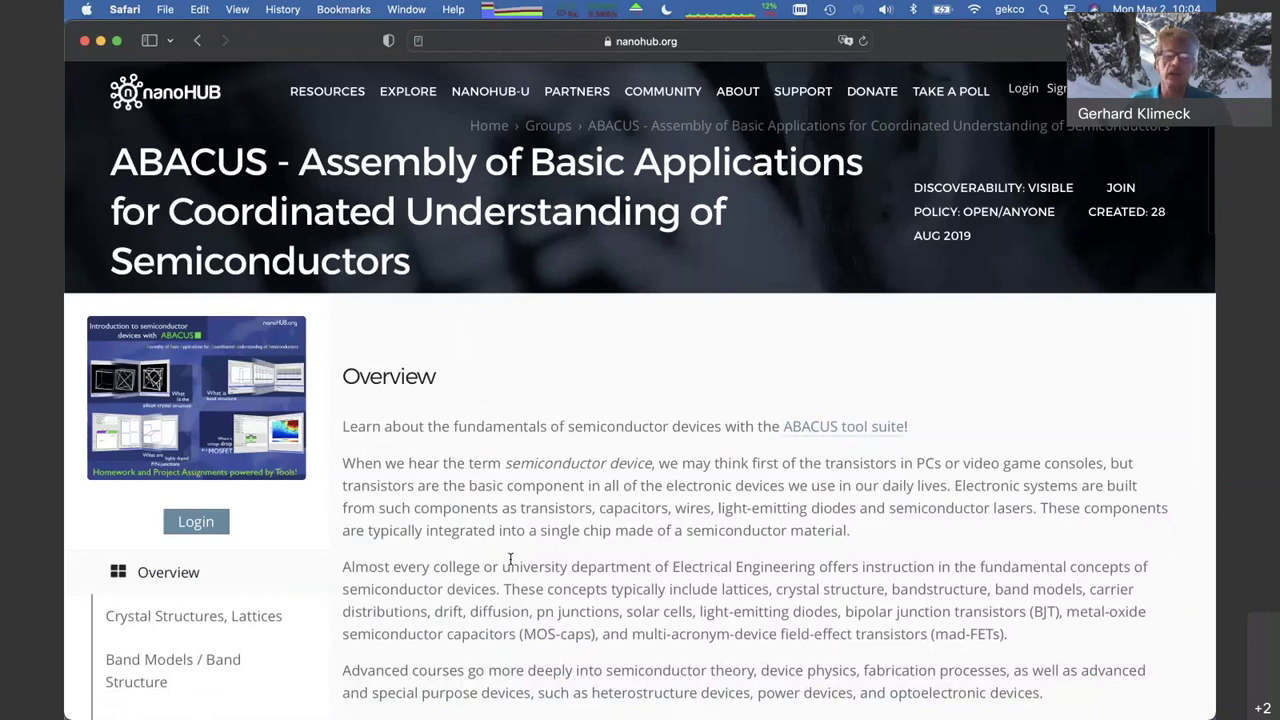
scroll(510, 560, "down", 3)
scroll(510, 560, "down", 5)
scroll(510, 560, "down", 2)
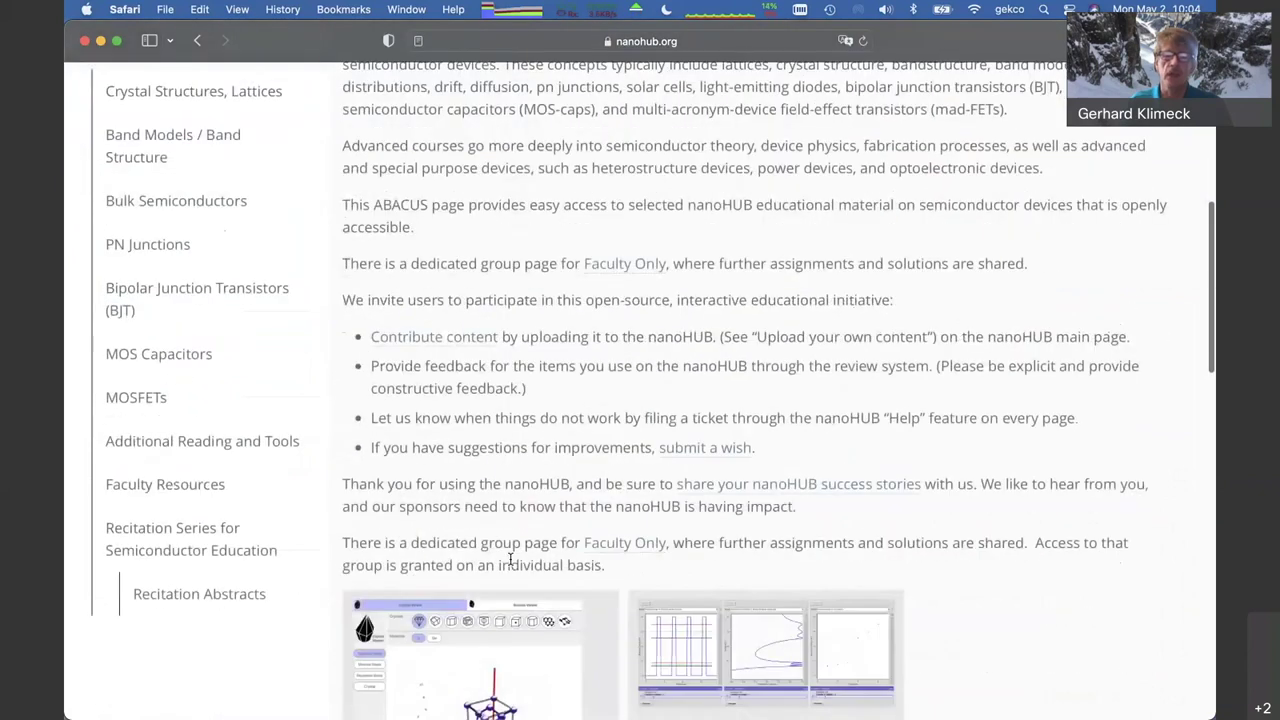
scroll(510, 560, "down", 3)
scroll(511, 566, "down", 3)
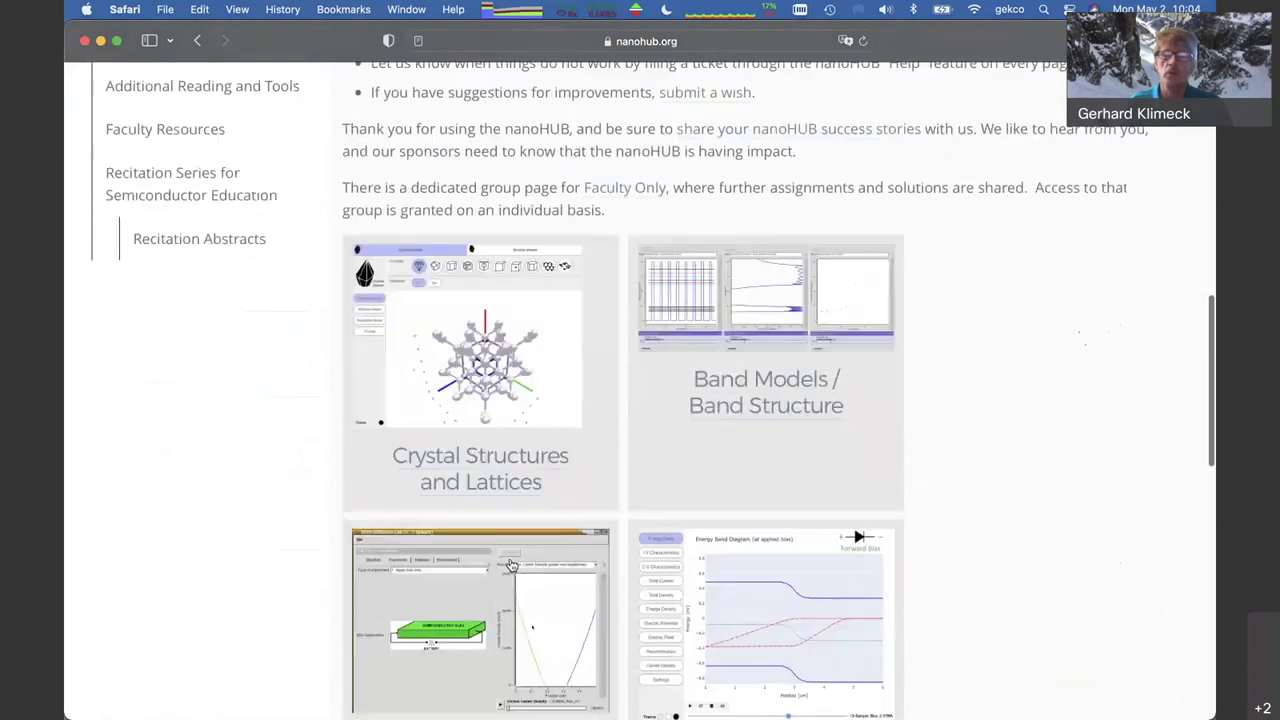
scroll(511, 566, "down", 1)
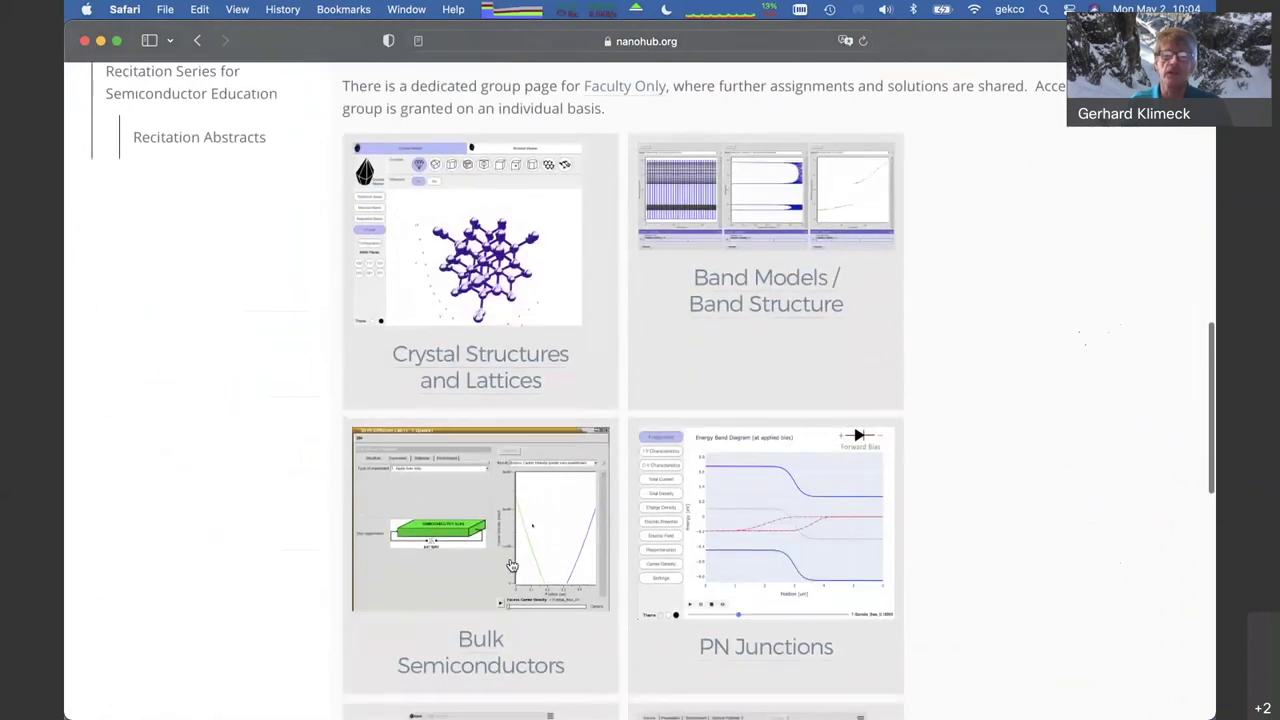
scroll(511, 566, "down", 2)
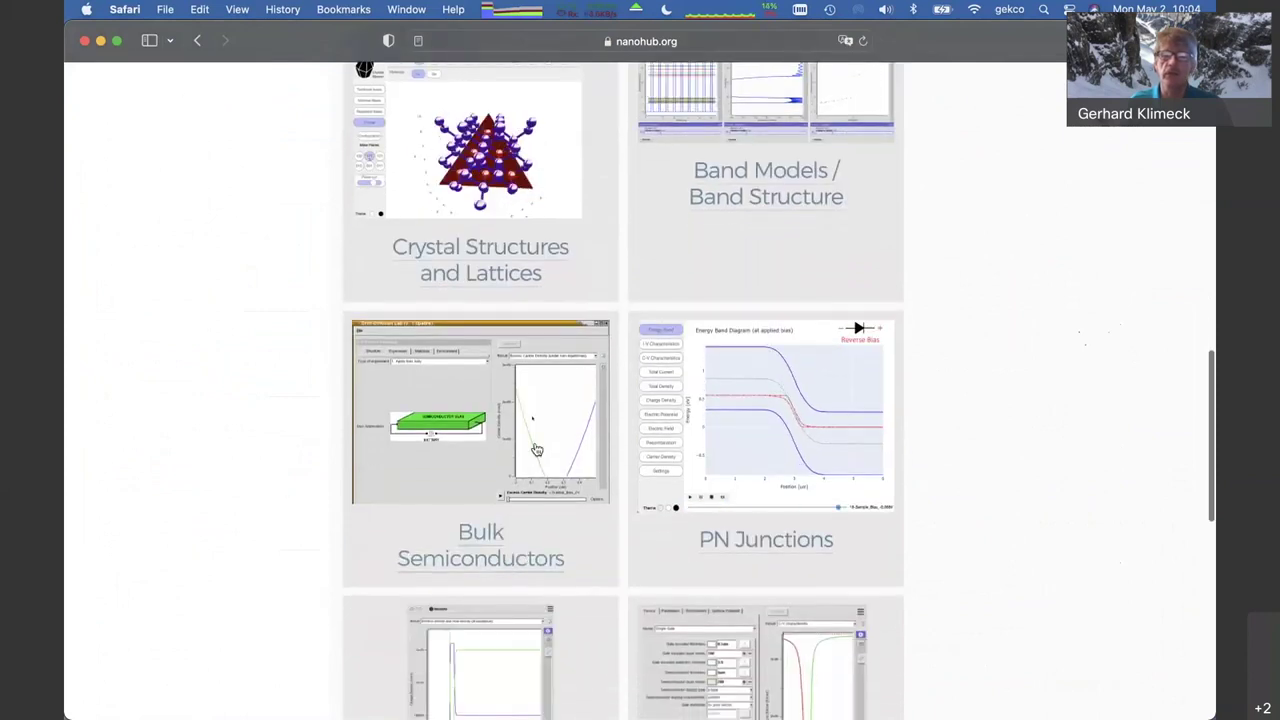
scroll(568, 506, "down", 1)
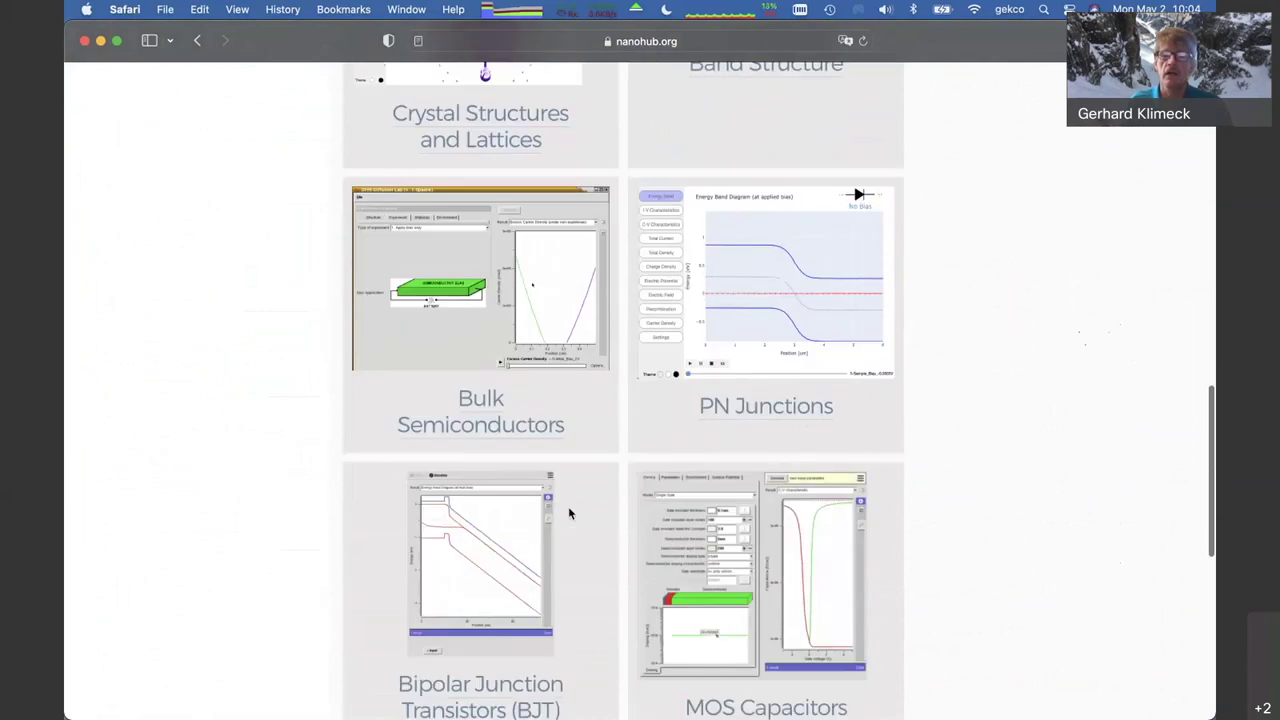
scroll(800, 307, "down", 5)
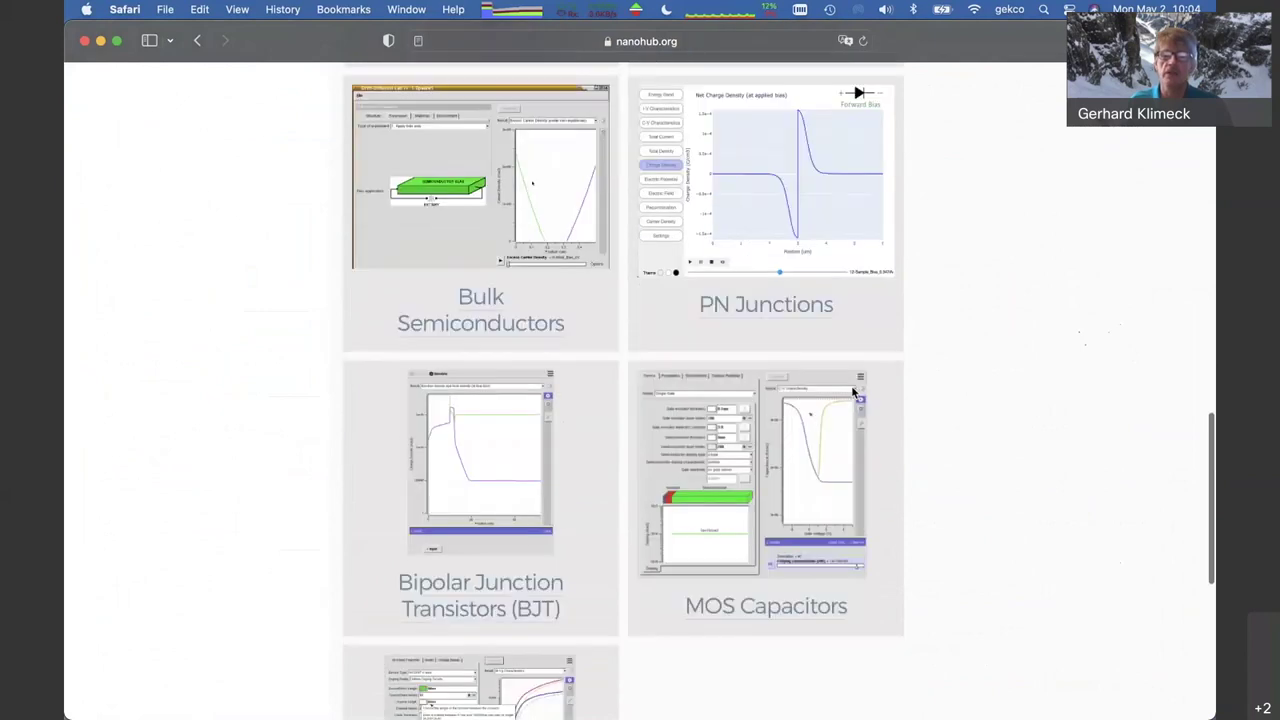
scroll(855, 393, "down", 1)
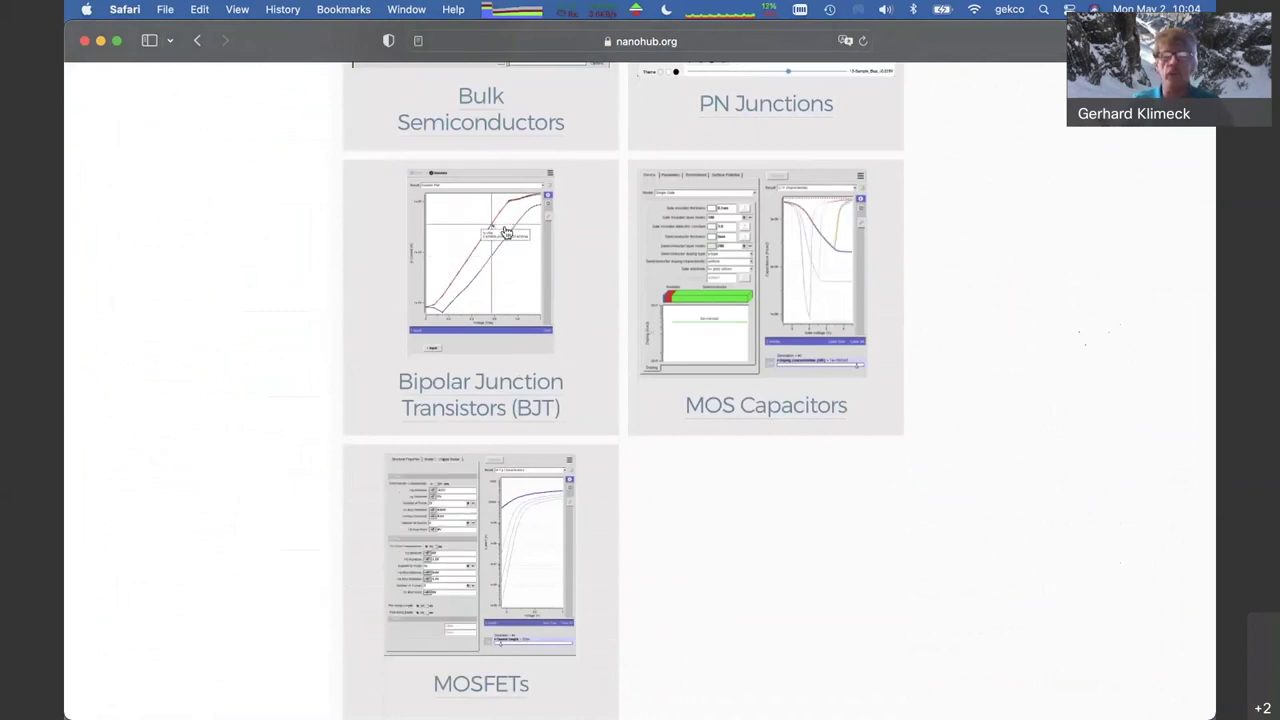
Open the Crystal Structures, Lattices topic in ABACUS and review its Crystal Viewer learning materials
scroll(505, 232, "up", 5)
scroll(505, 232, "up", 15)
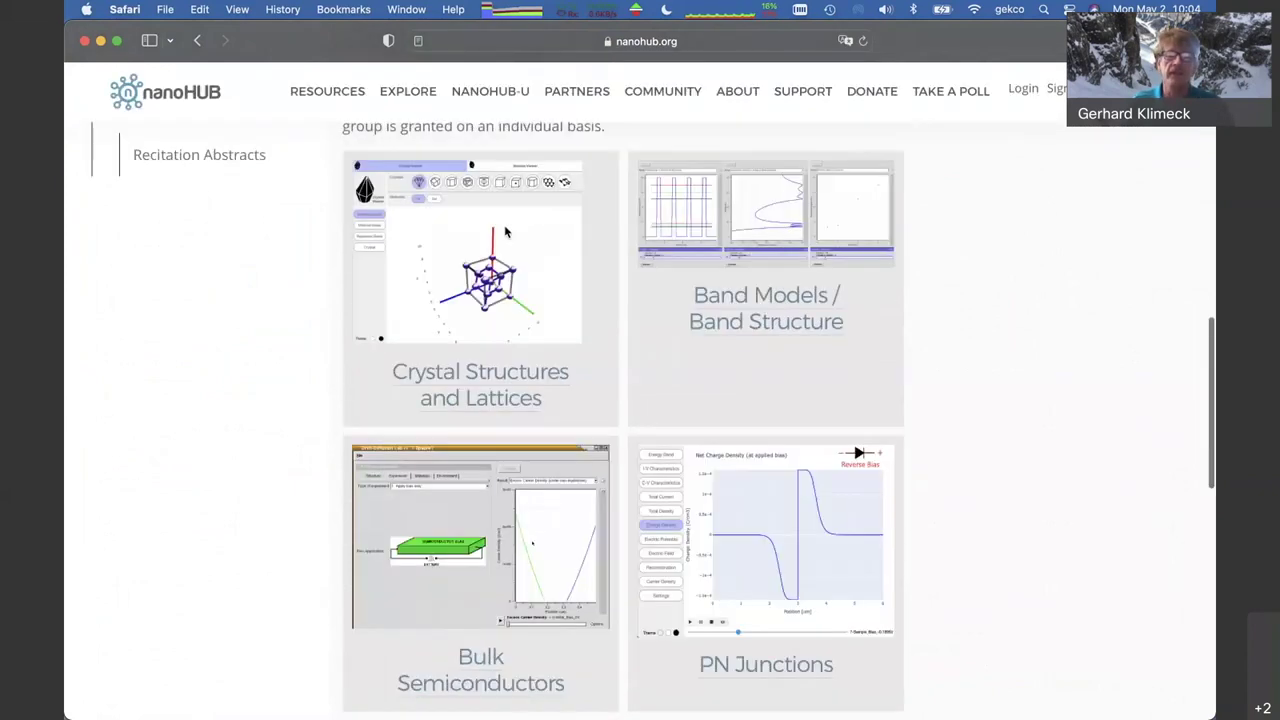
scroll(505, 226, "up", 1)
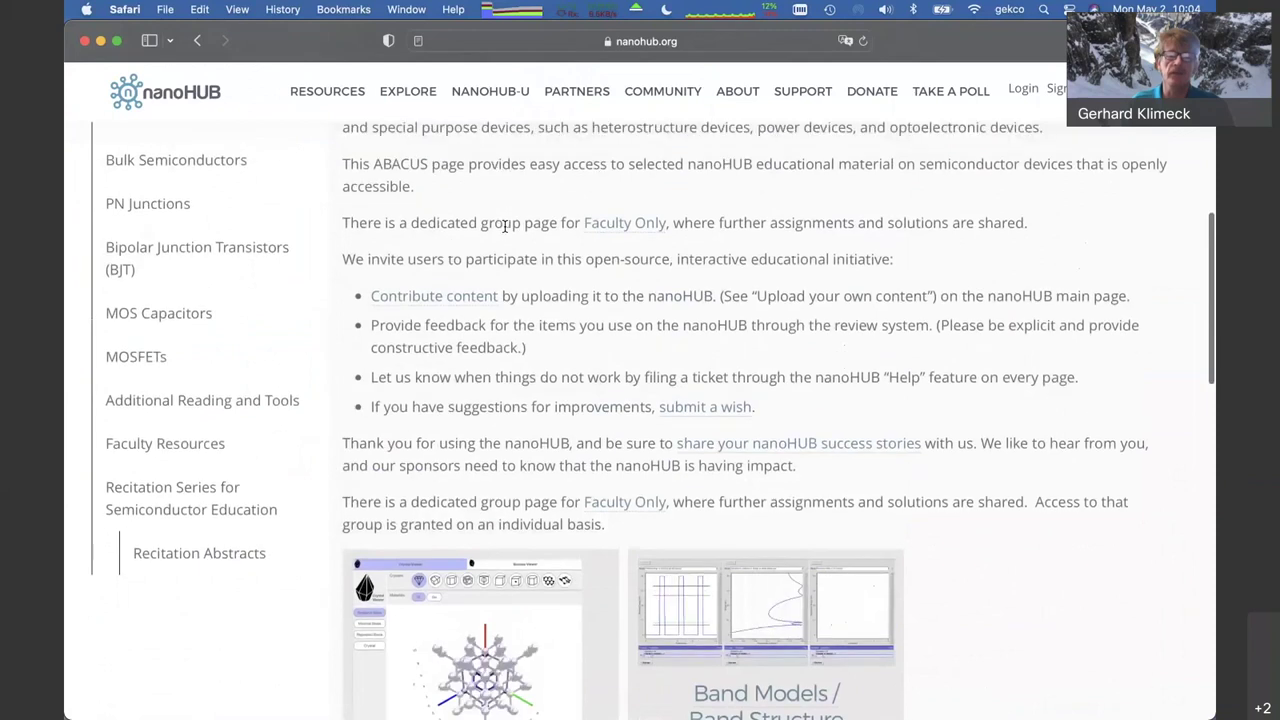
scroll(505, 226, "up", 7)
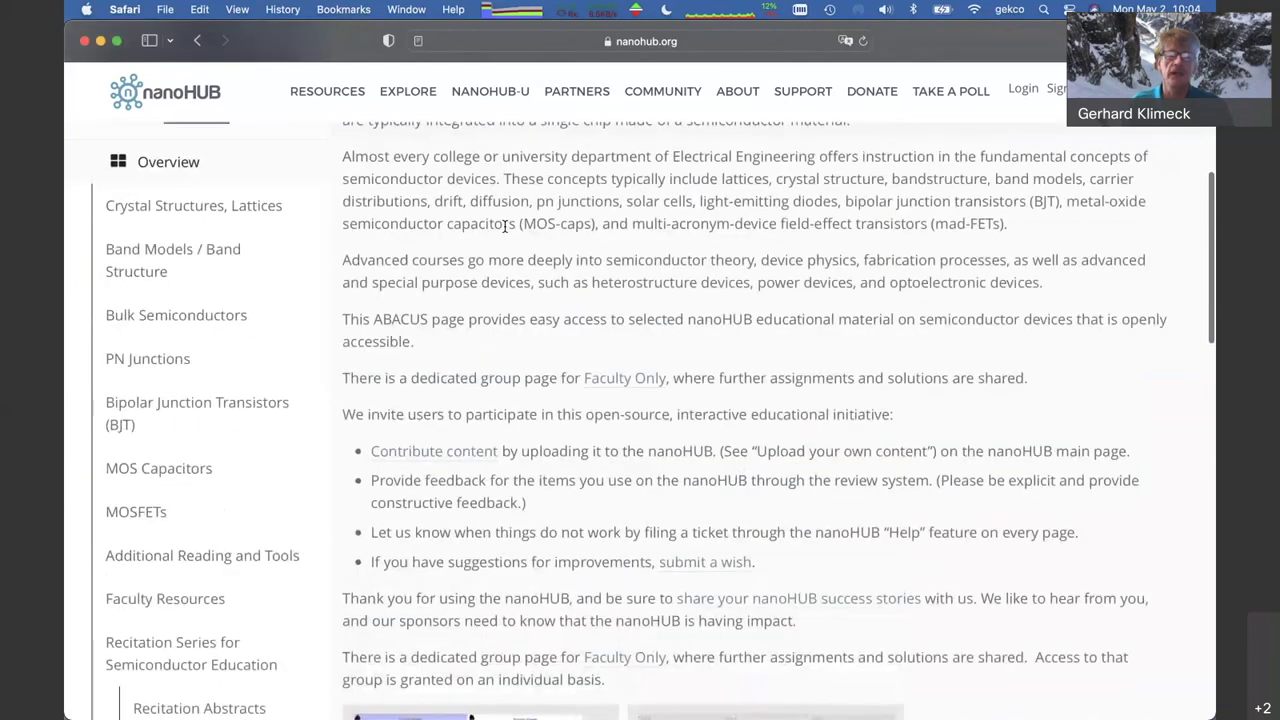
scroll(505, 226, "up", 6)
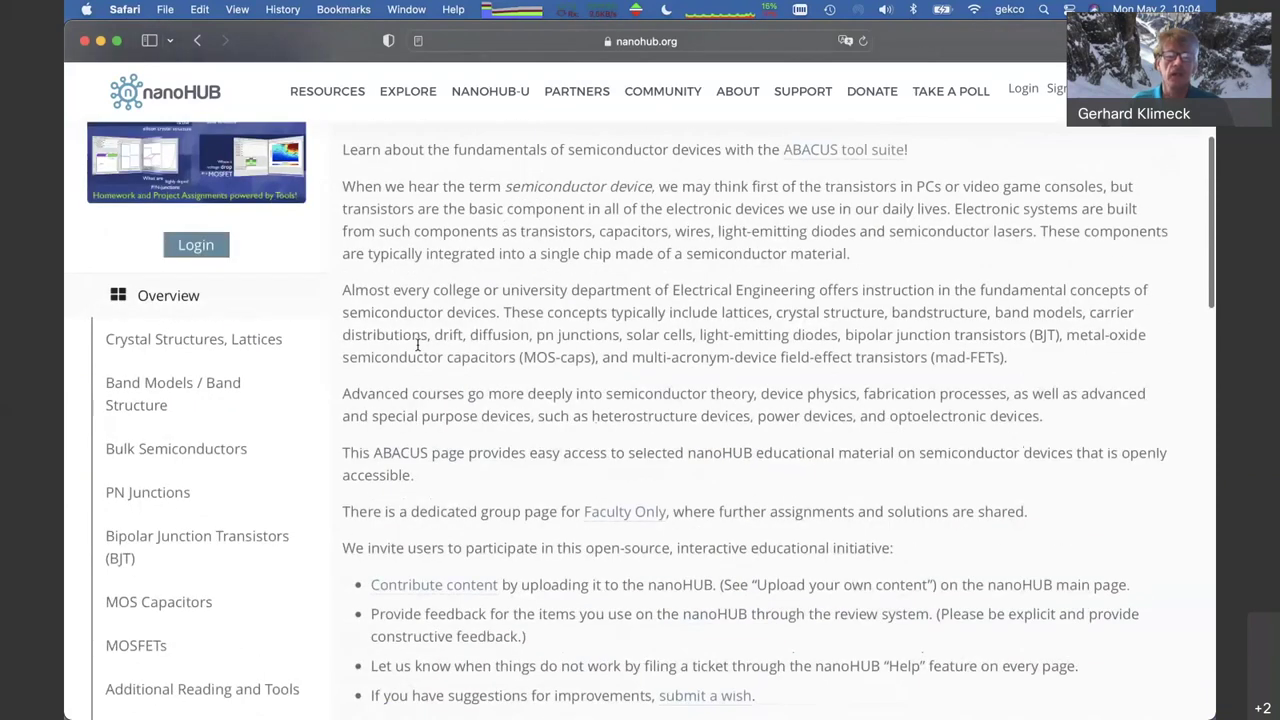
scroll(485, 397, "up", 5)
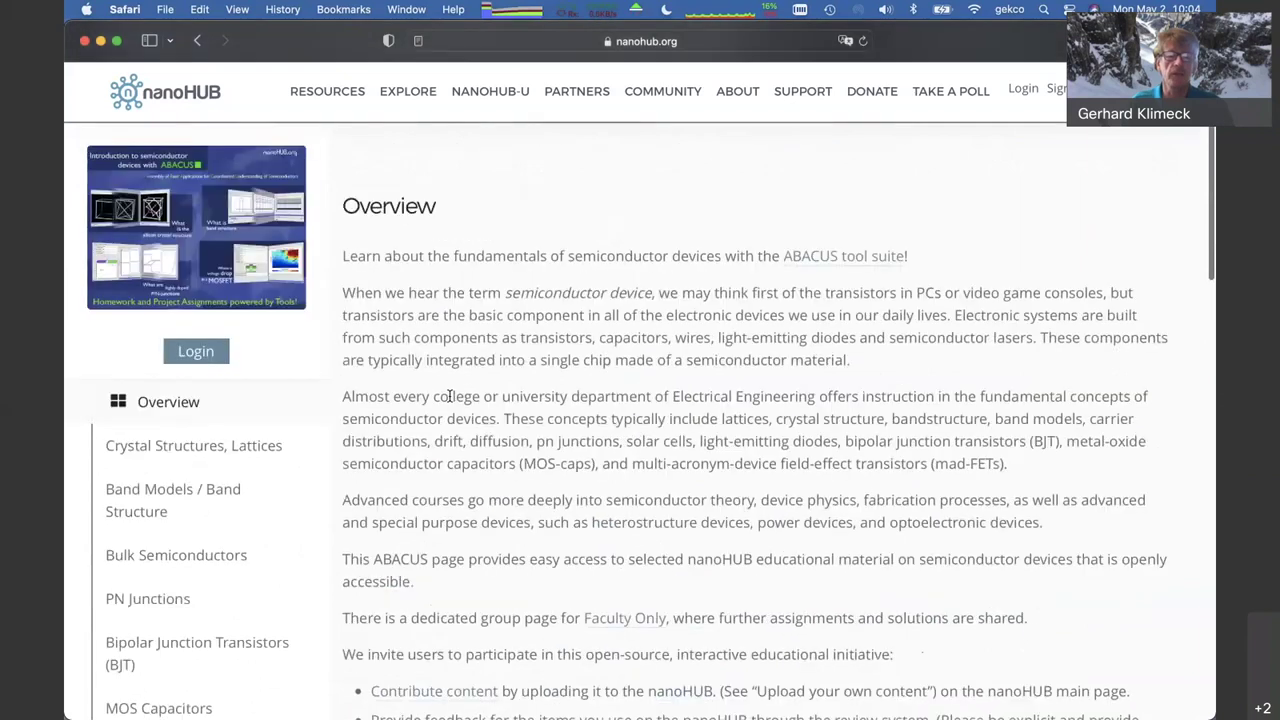
left_click(178, 450)
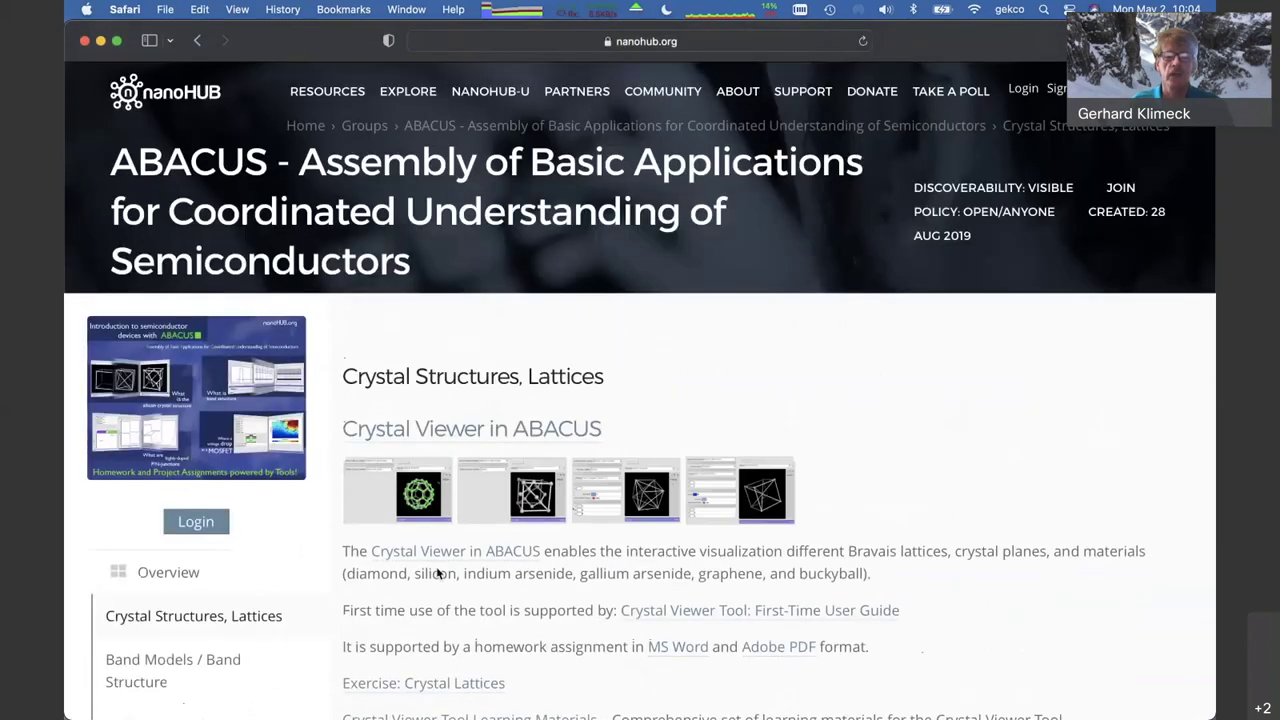
scroll(555, 633, "down", 5)
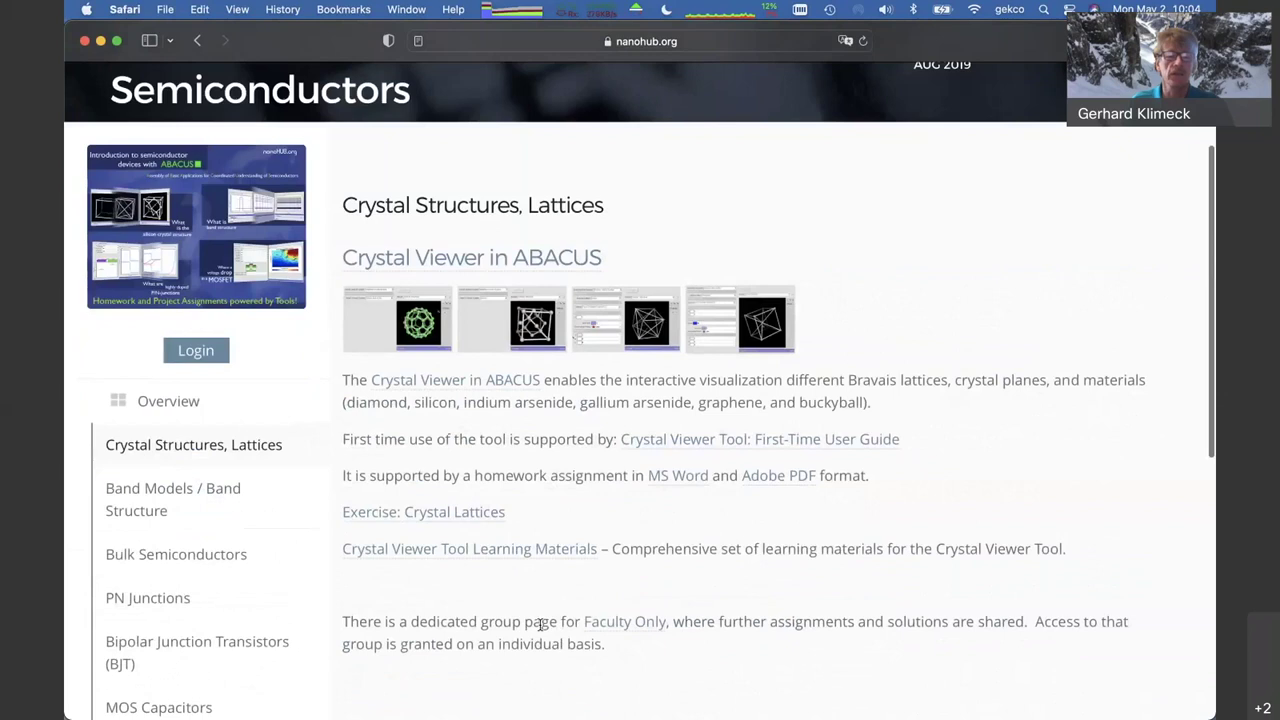
Open the Band Models / Band Structure topic and review the Piecewise Constant Potential Barriers Lab description
left_click(185, 498)
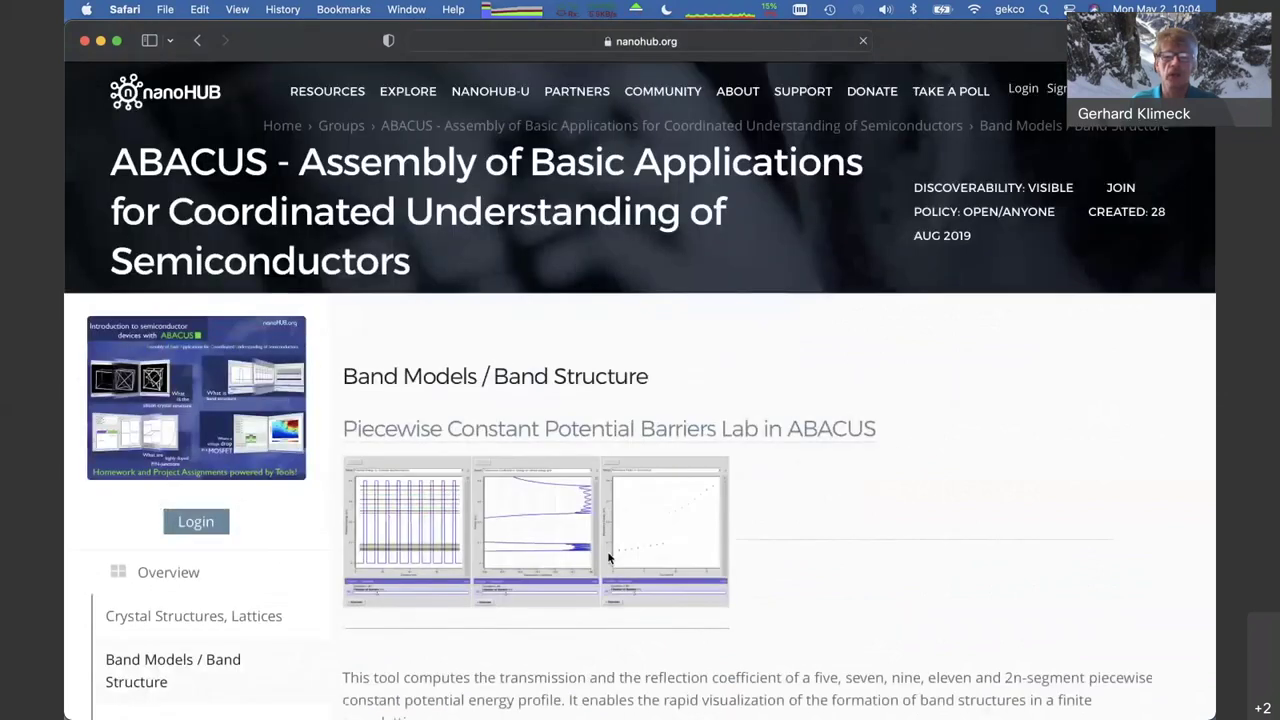
scroll(608, 558, "down", 3)
scroll(607, 558, "down", 5)
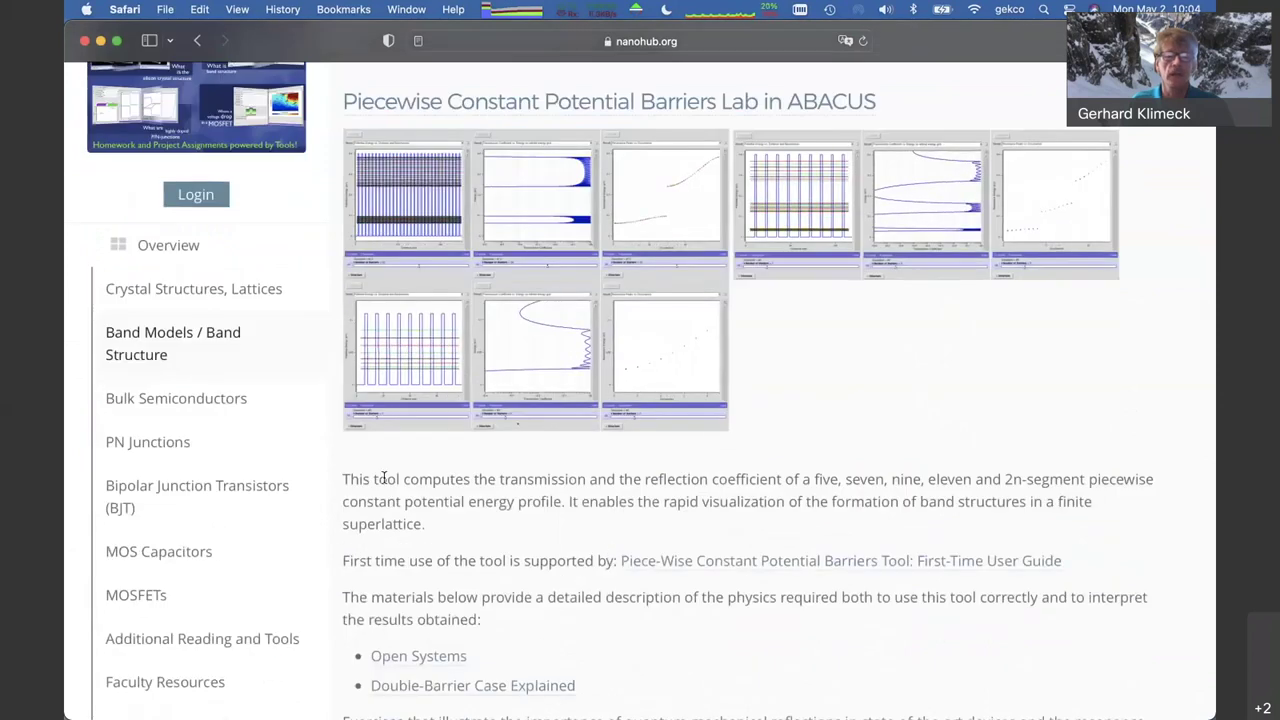
Open the PN Junctions topic and review the PN Junction Lab resources, homework assignments and exercises
left_click(149, 443)
scroll(539, 547, "down", 6)
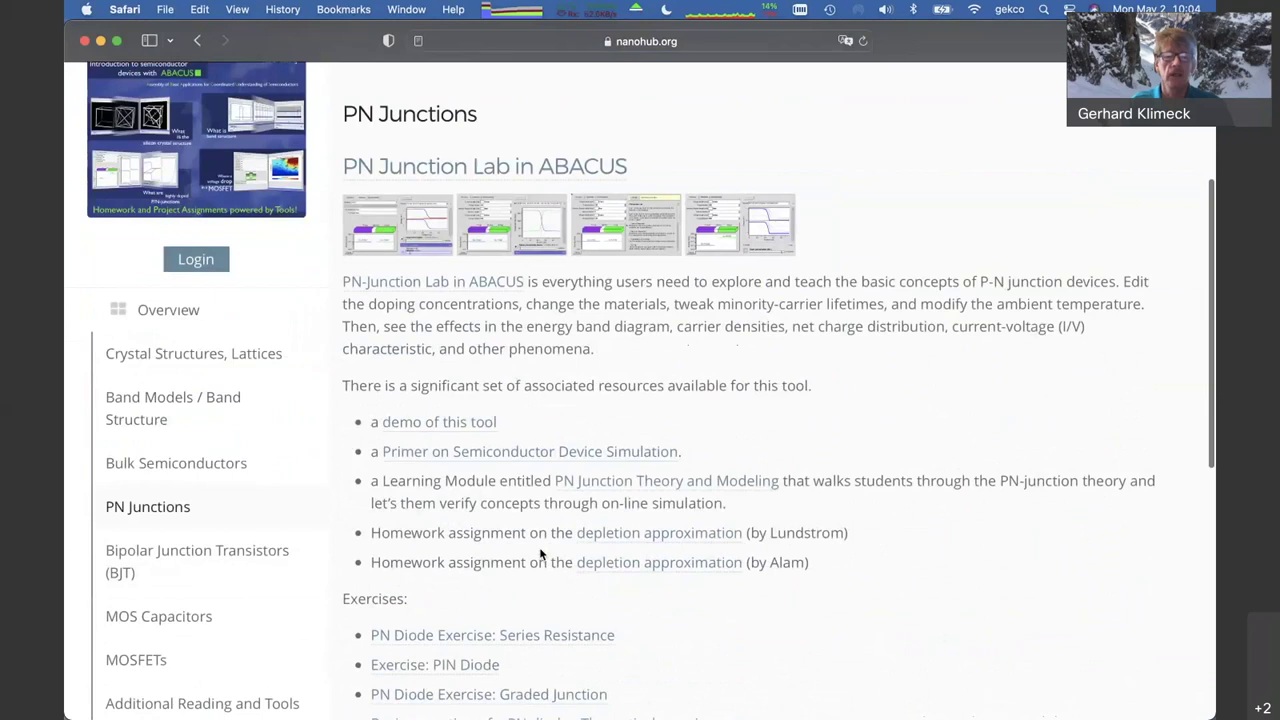
scroll(166, 416, "down", 1)
Open the Bulk Semiconductors topic and review the Carrier Statistics Lab materials down to the Drift Diffusion Lab section
left_click(150, 437)
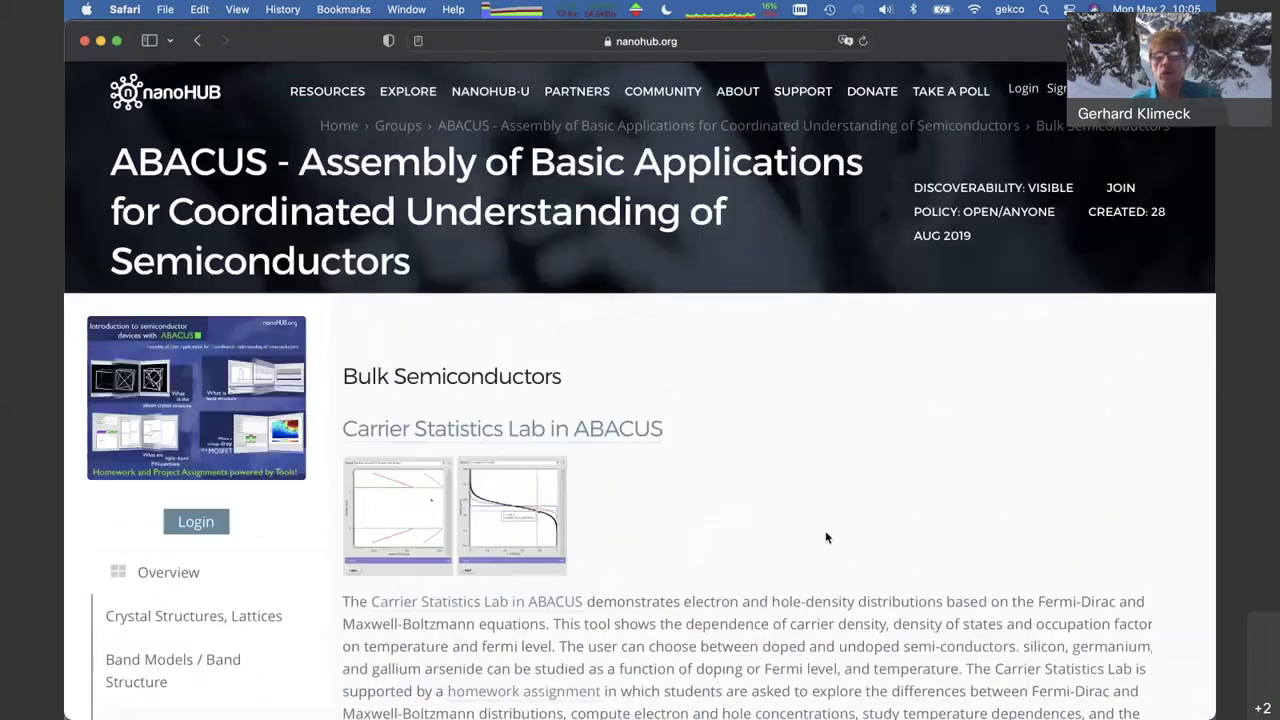
scroll(823, 542, "down", 2)
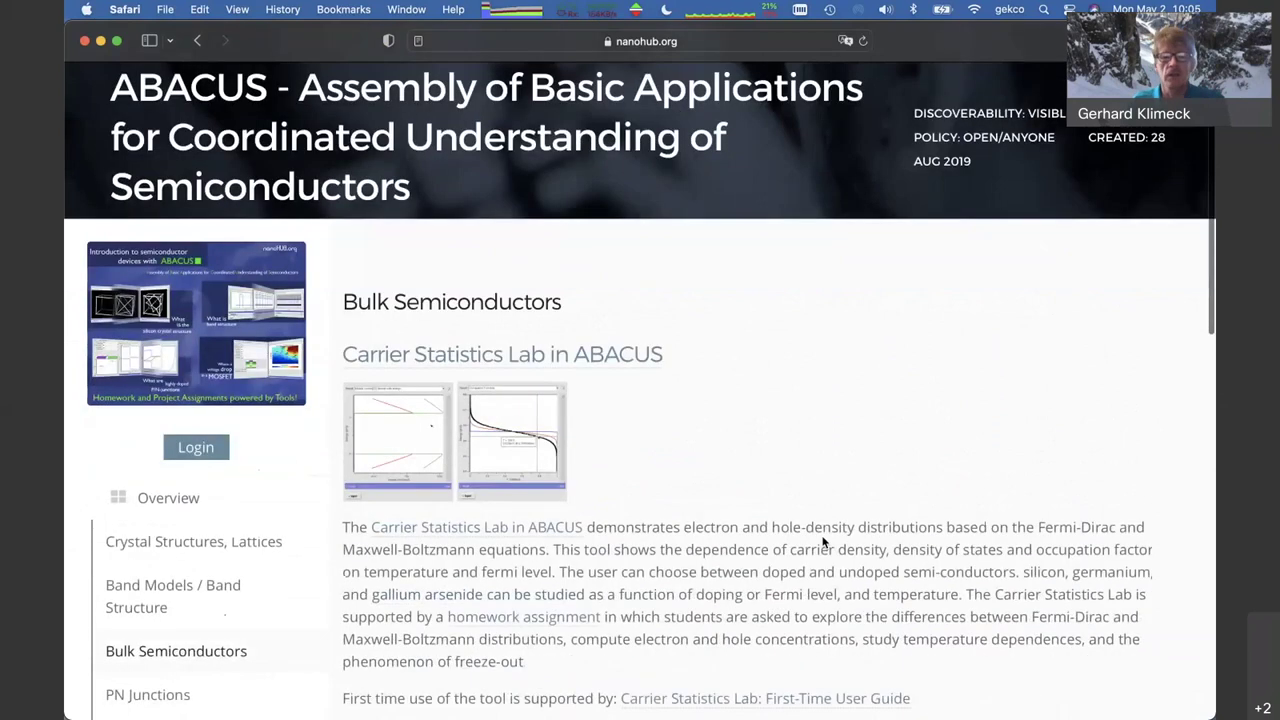
scroll(760, 535, "down", 5)
scroll(768, 572, "down", 9)
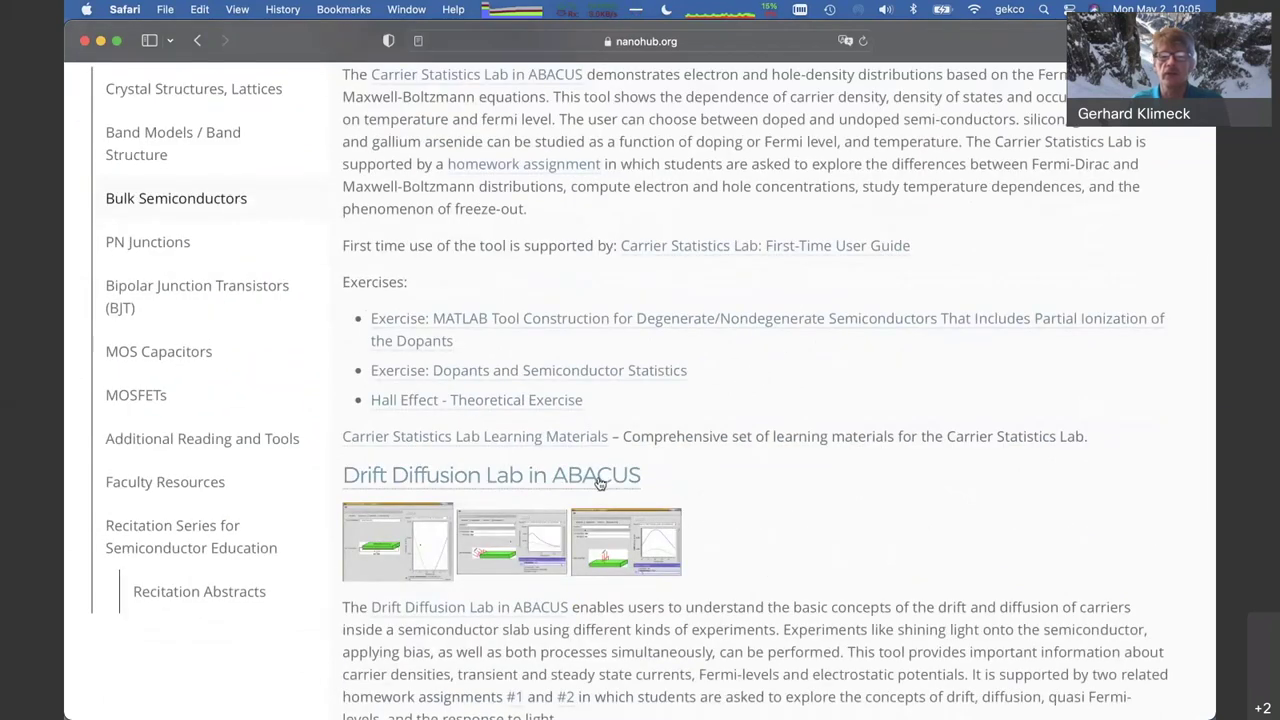
Open the tool page of the Drift Diffusion Lab in ABACUS and highlight the tool's DOI
left_click(600, 482)
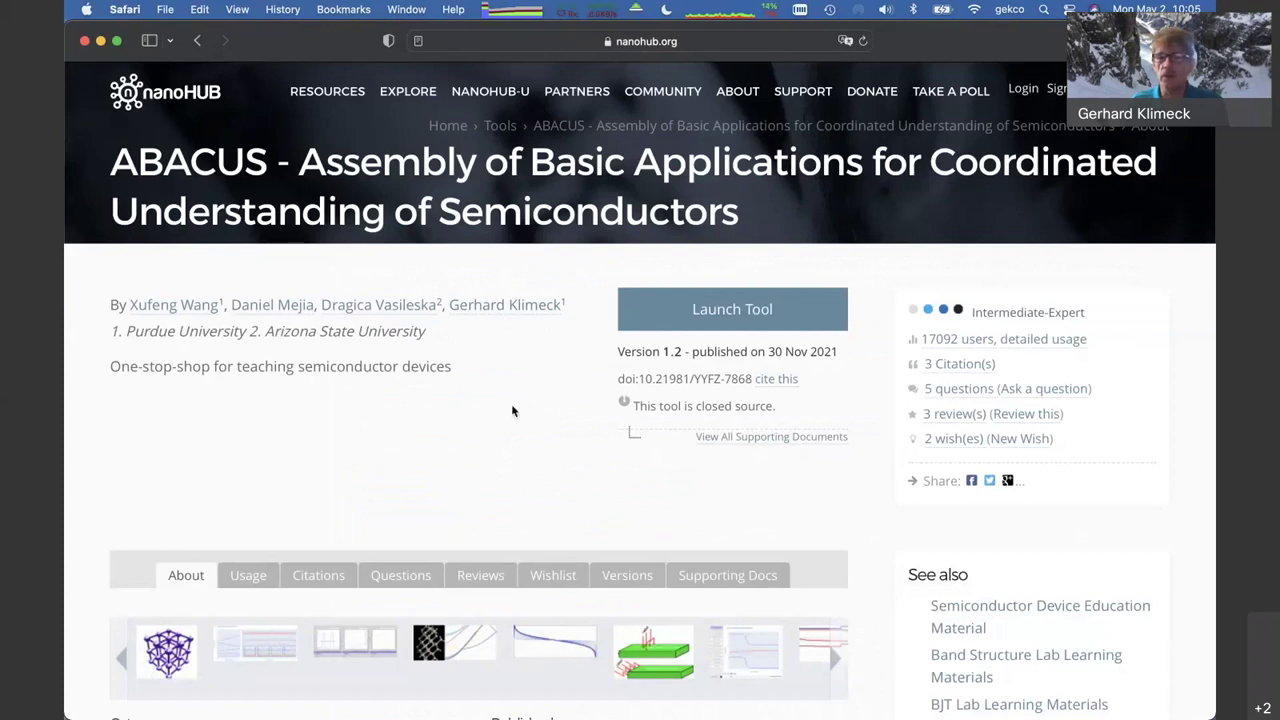
left_click_drag(621, 375, 748, 379)
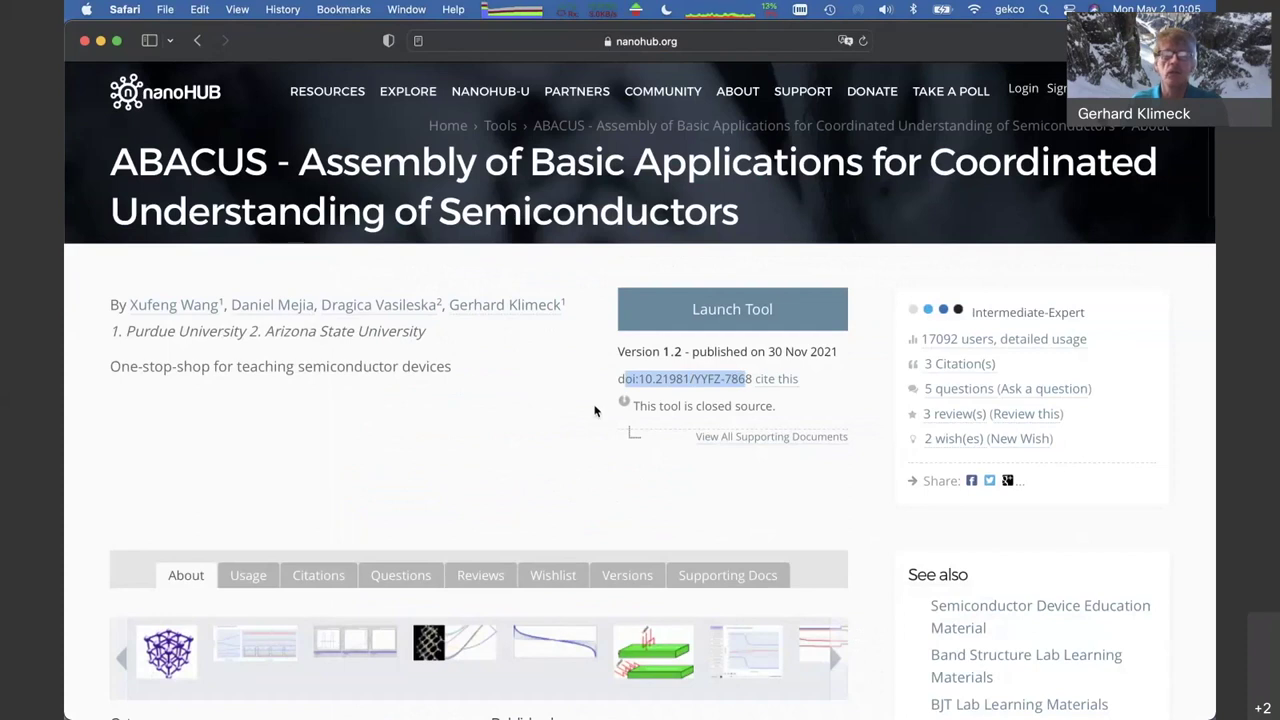
Start launching ABACUS while signed out and review the sign-in methods, including the institutions offered through InCommon
left_click(717, 311)
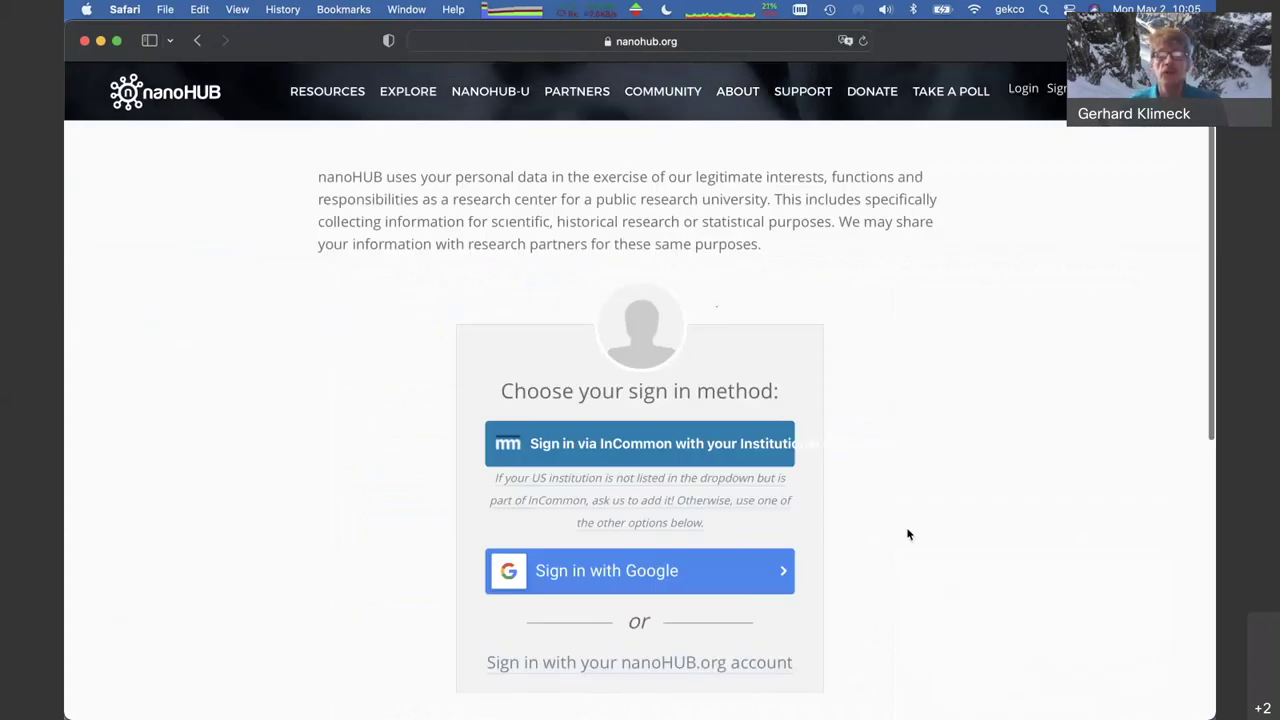
scroll(908, 534, "down", 3)
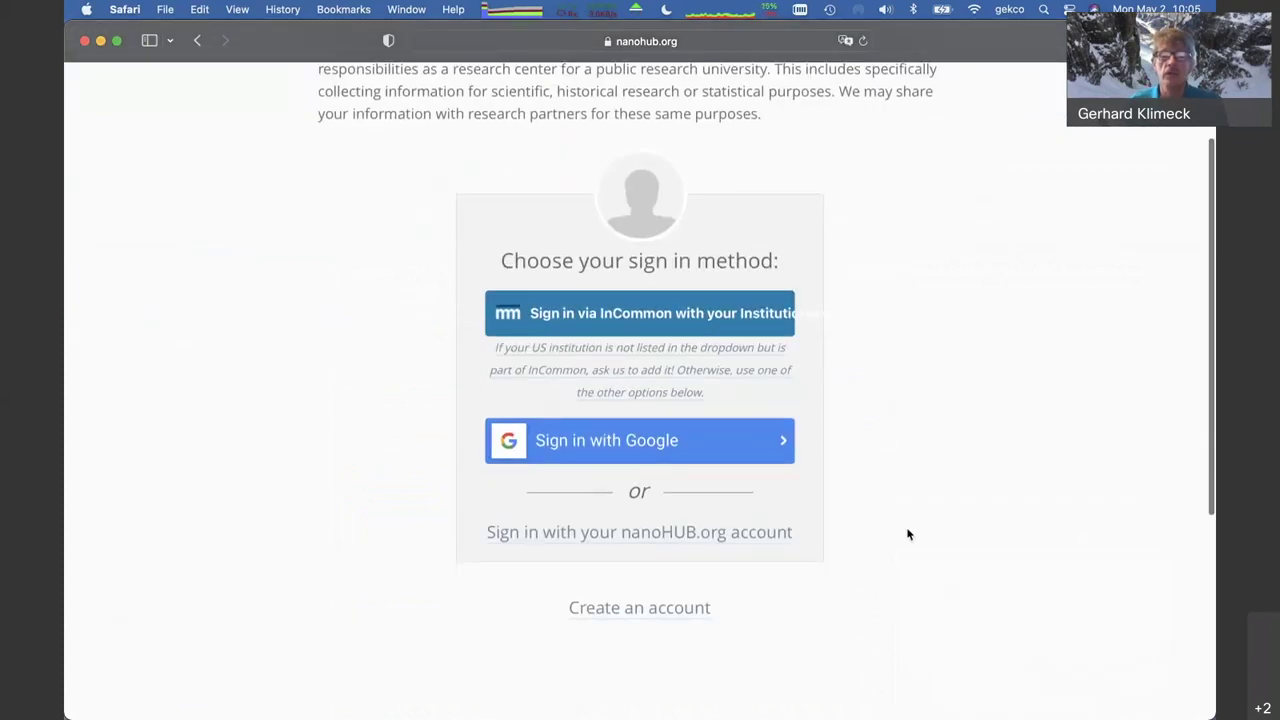
left_click(592, 293)
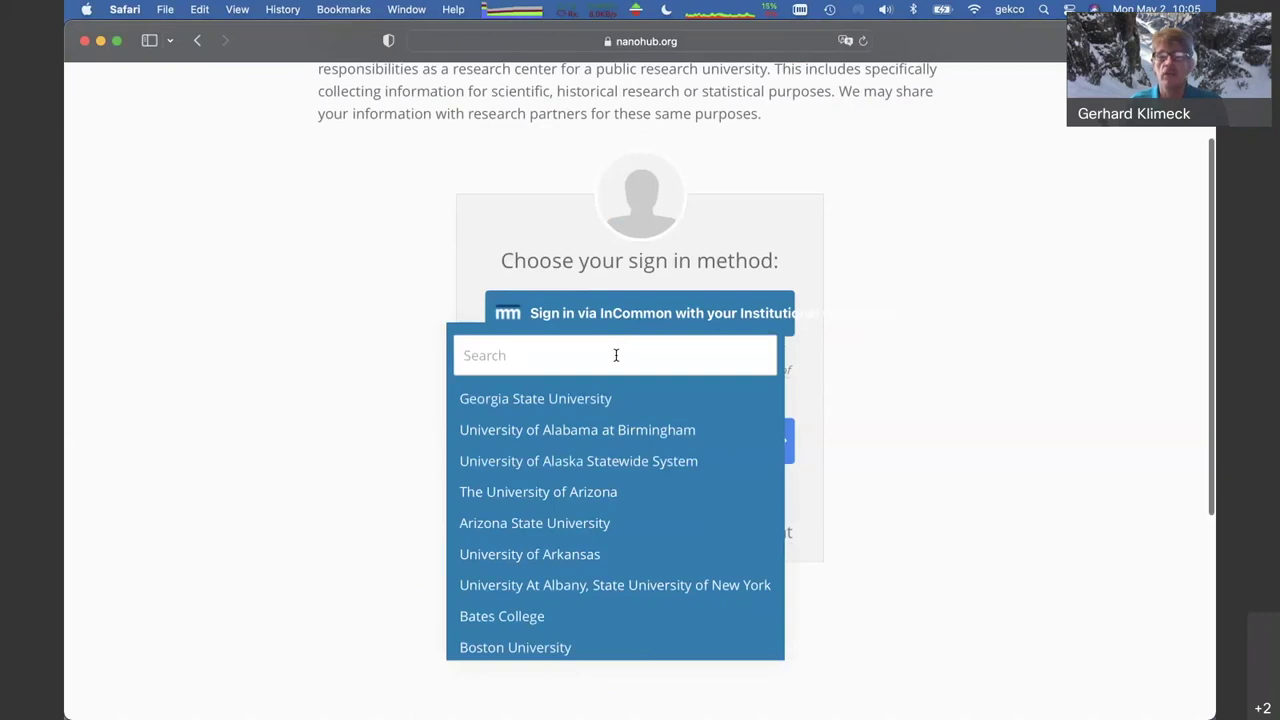
scroll(616, 355, "down", 1)
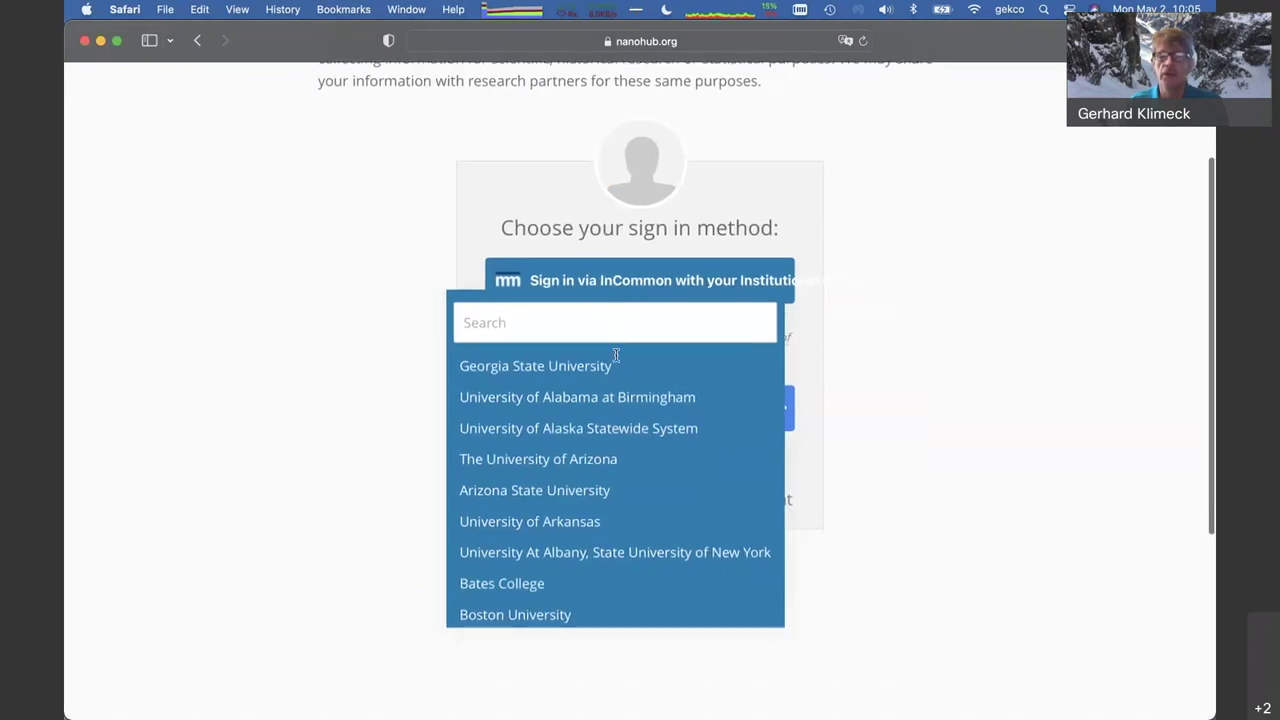
left_click(906, 381)
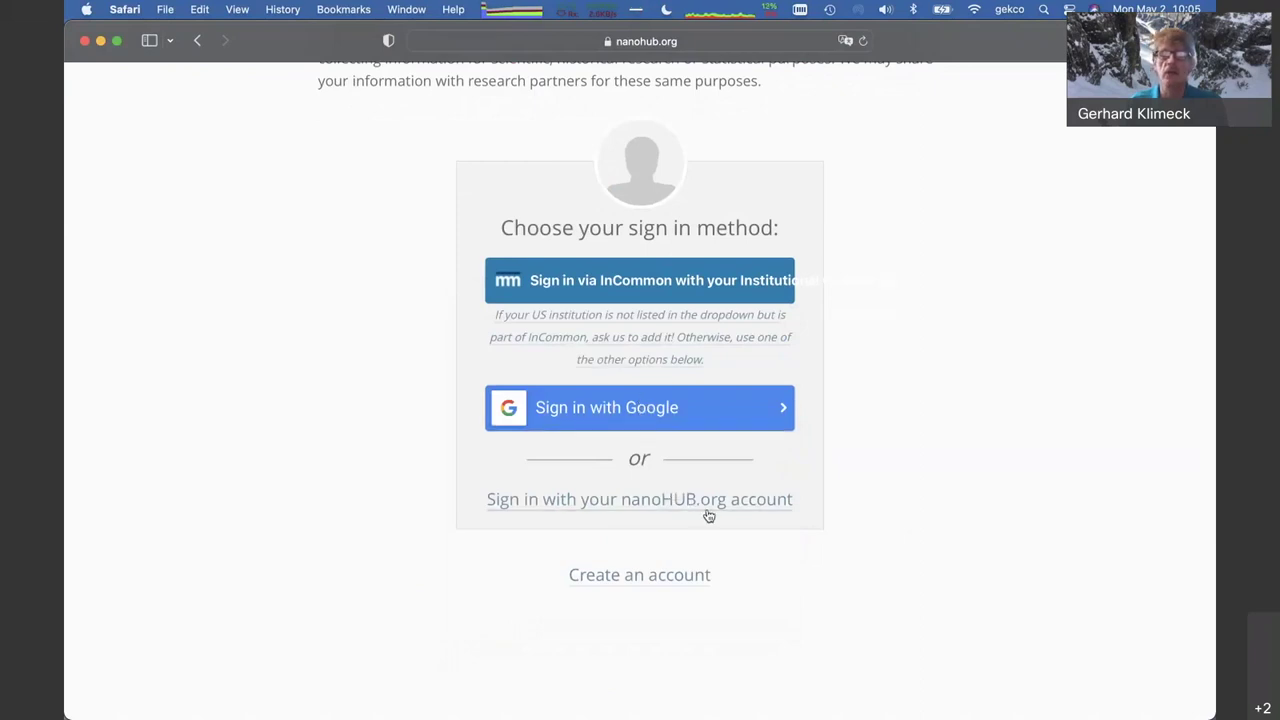
scroll(881, 503, "up", 1)
scroll(881, 503, "up", 3)
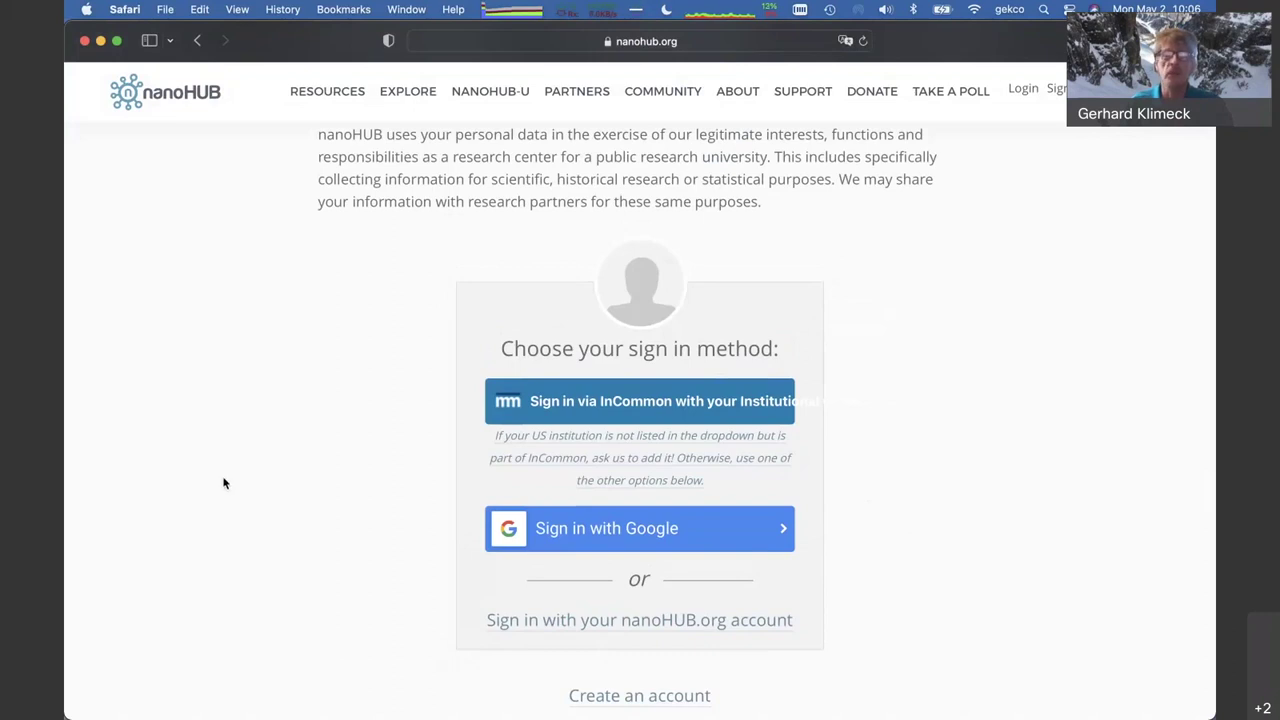
Switch to Chrome, open Semiconductor Device Fundamentals from the Semiconductor Education and Workforce Development page, and review the ABACUS overview
key("super+Tab")
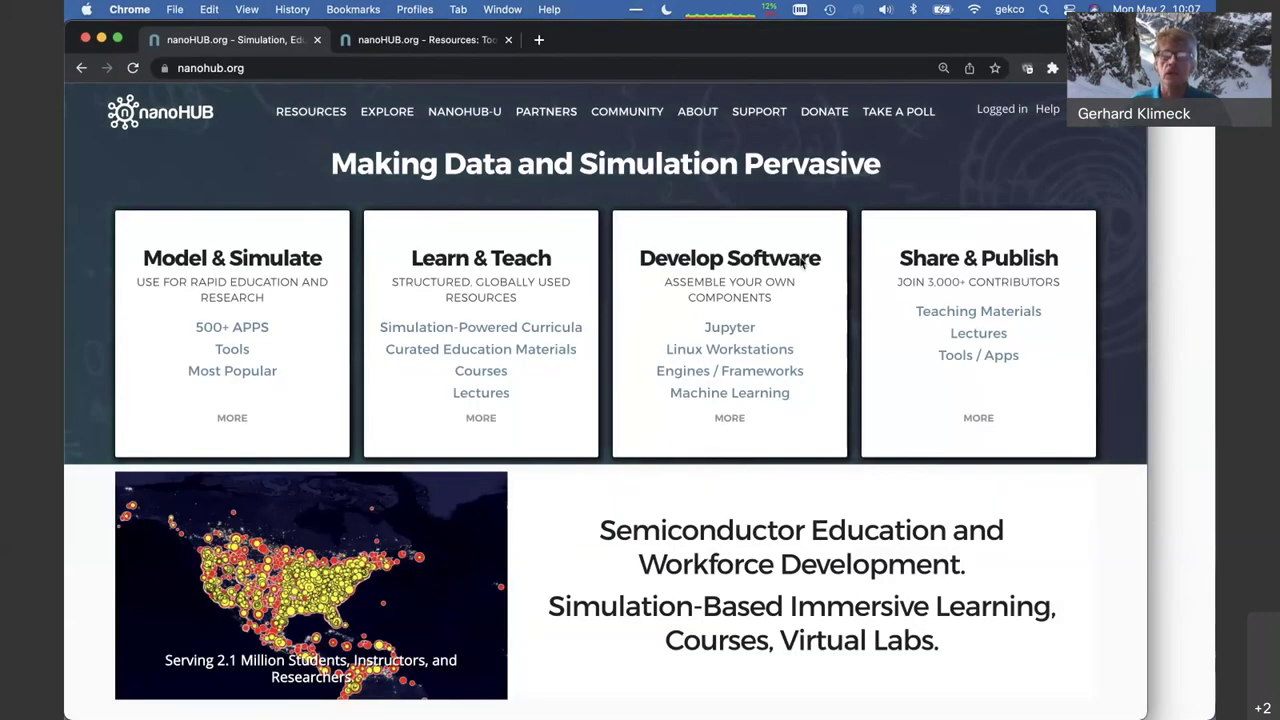
left_click(809, 513)
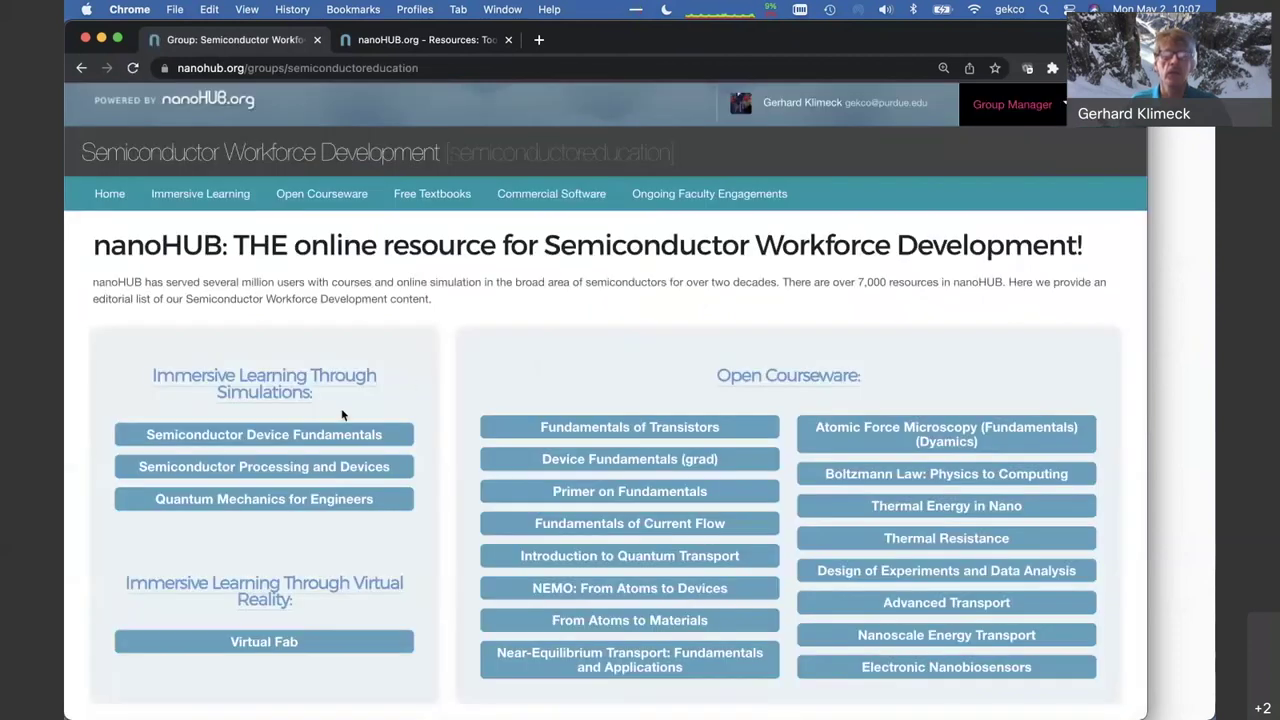
left_click(232, 442)
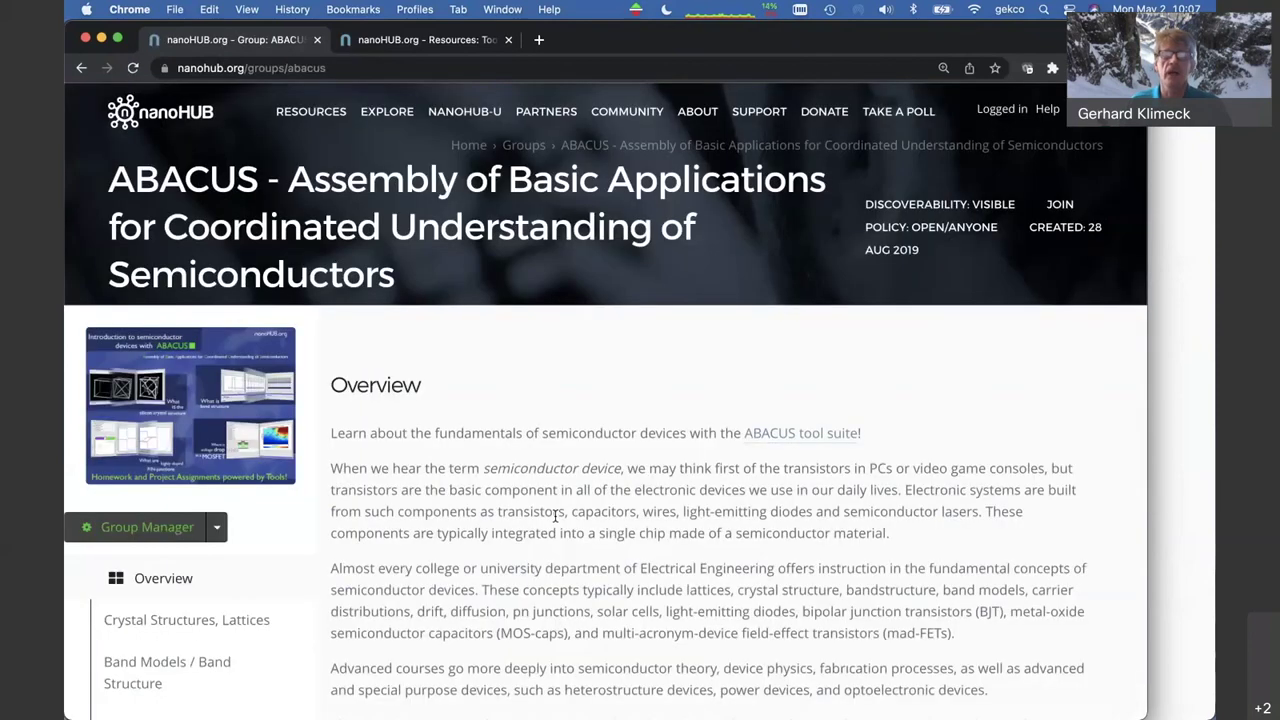
scroll(555, 515, "down", 3)
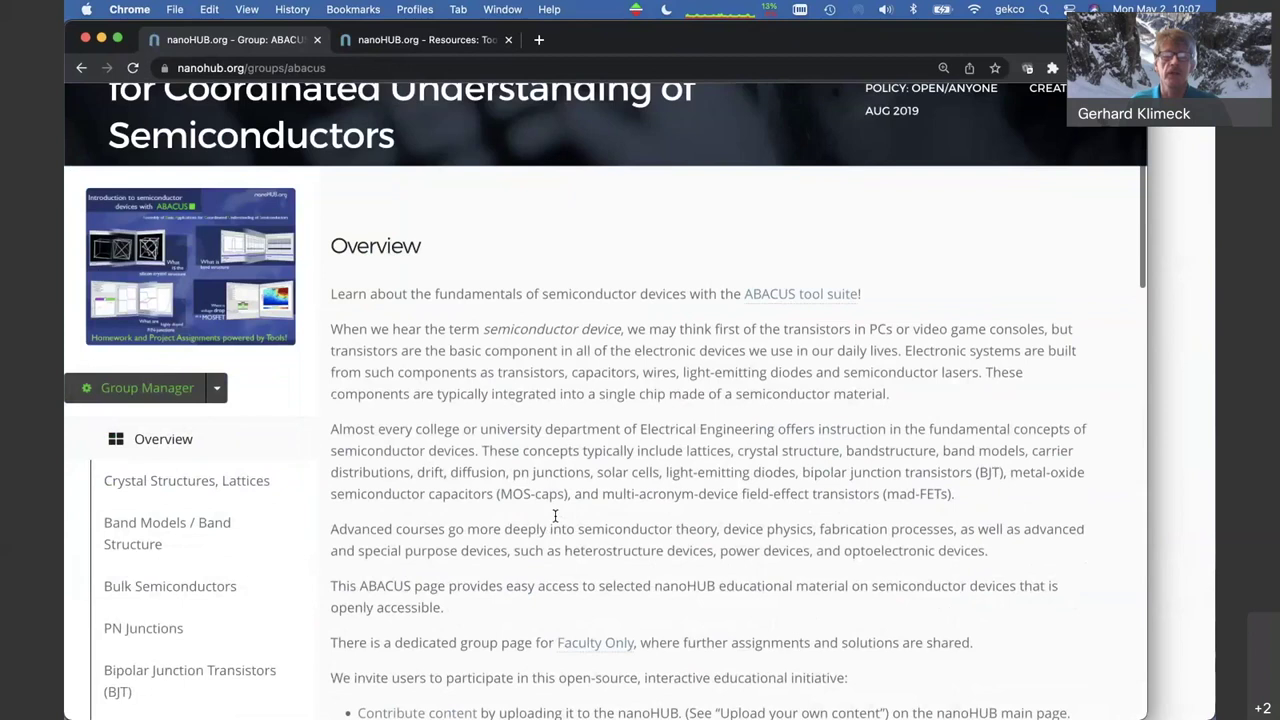
scroll(555, 515, "down", 8)
scroll(700, 470, "up", 10)
Launch the ABACUS tool from its tool suite page and resize the session window to about 1184 x 675
left_click(821, 430)
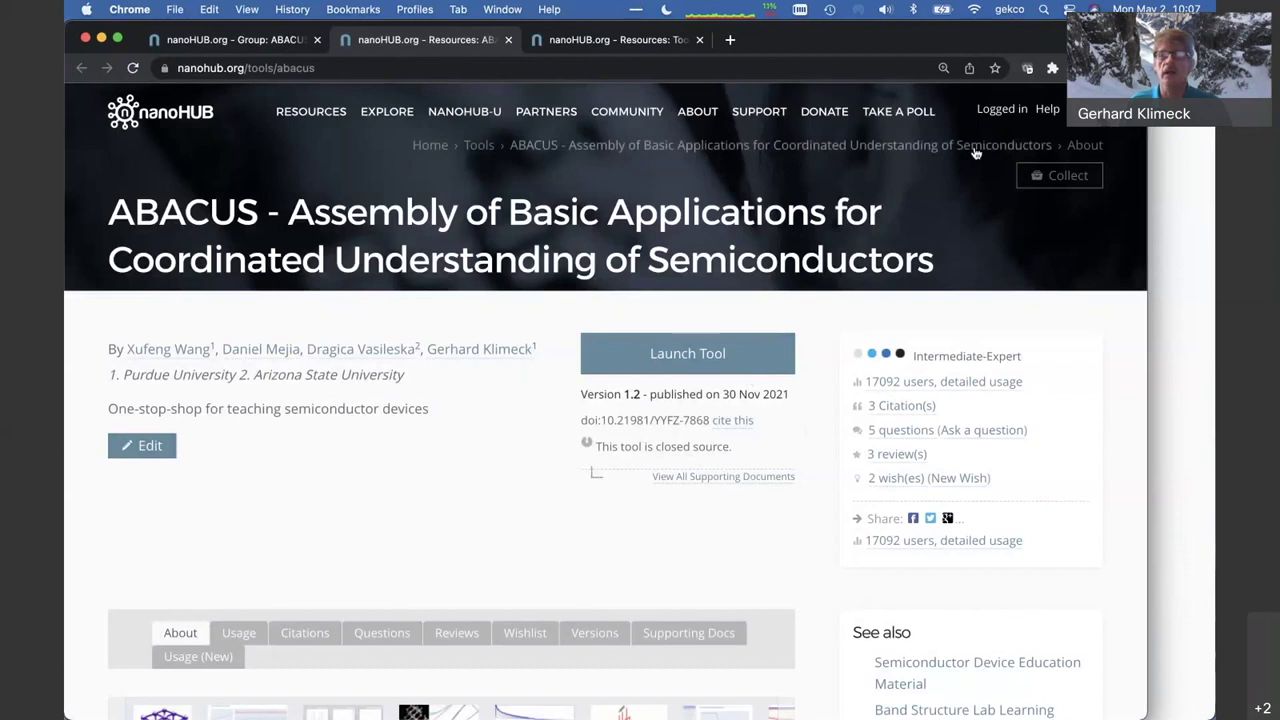
left_click(690, 354)
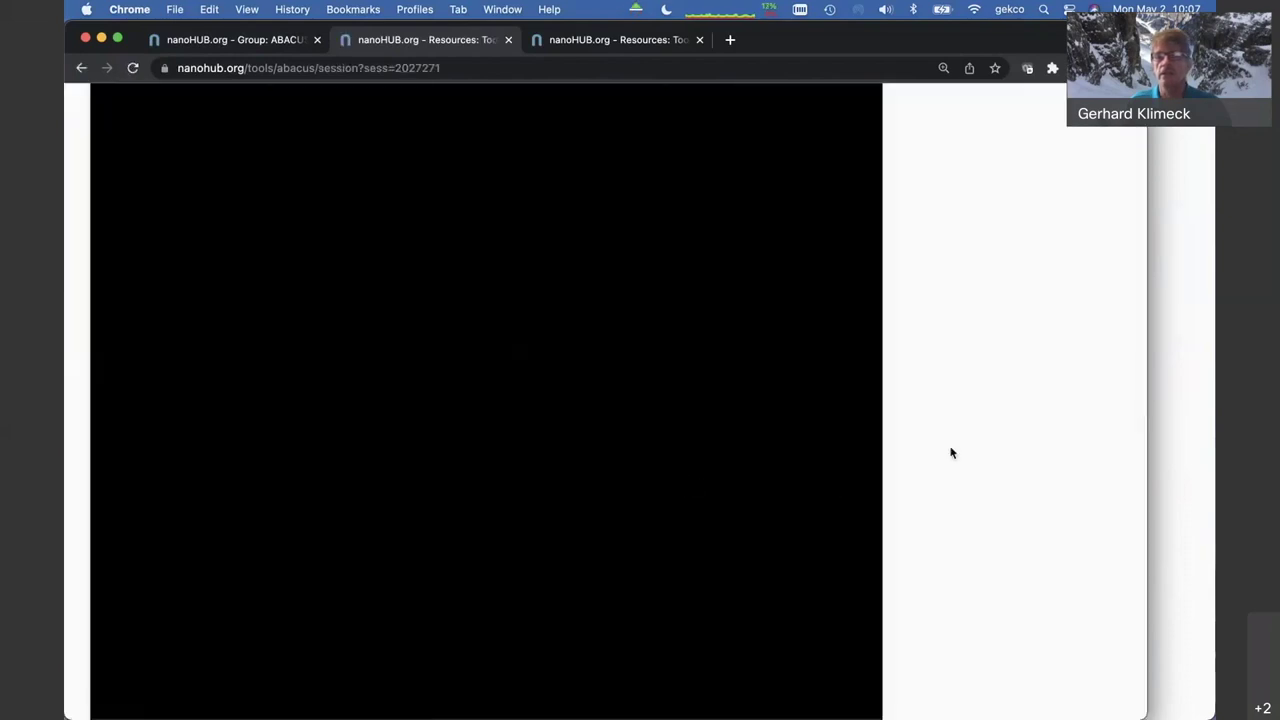
scroll(951, 453, "up", 2)
scroll(951, 453, "down", 3)
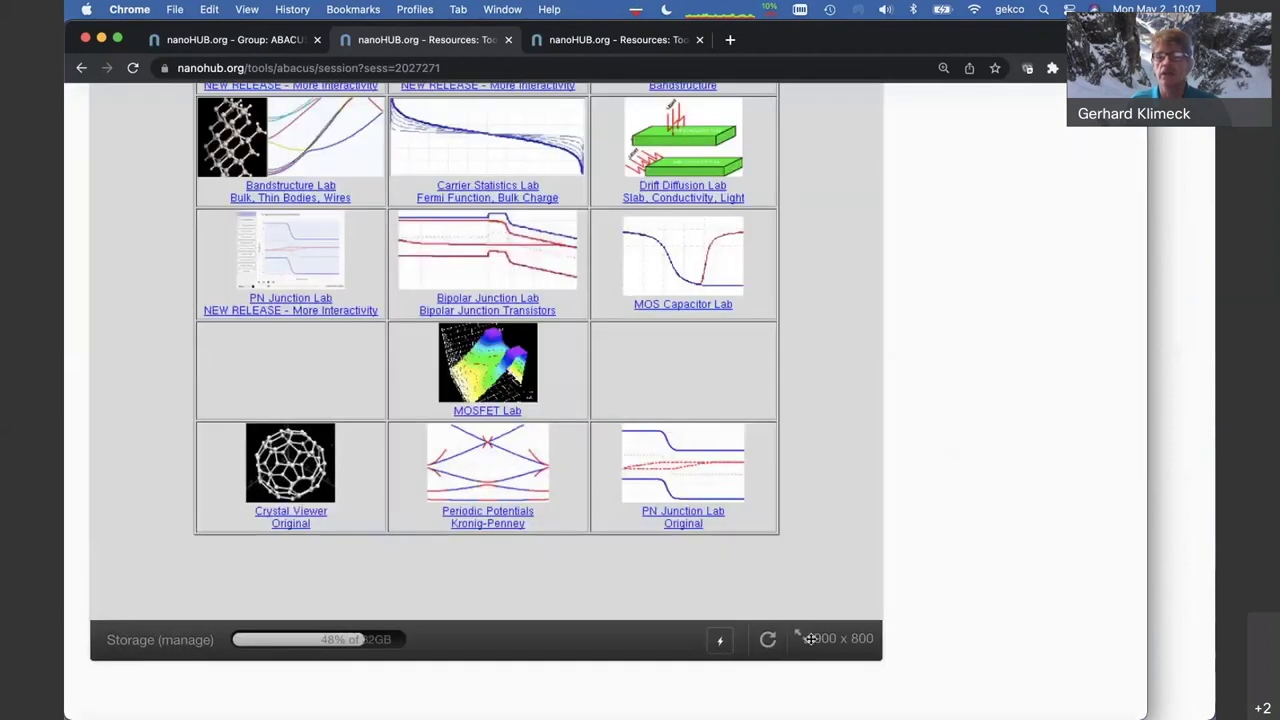
left_click_drag(810, 638, 1150, 577)
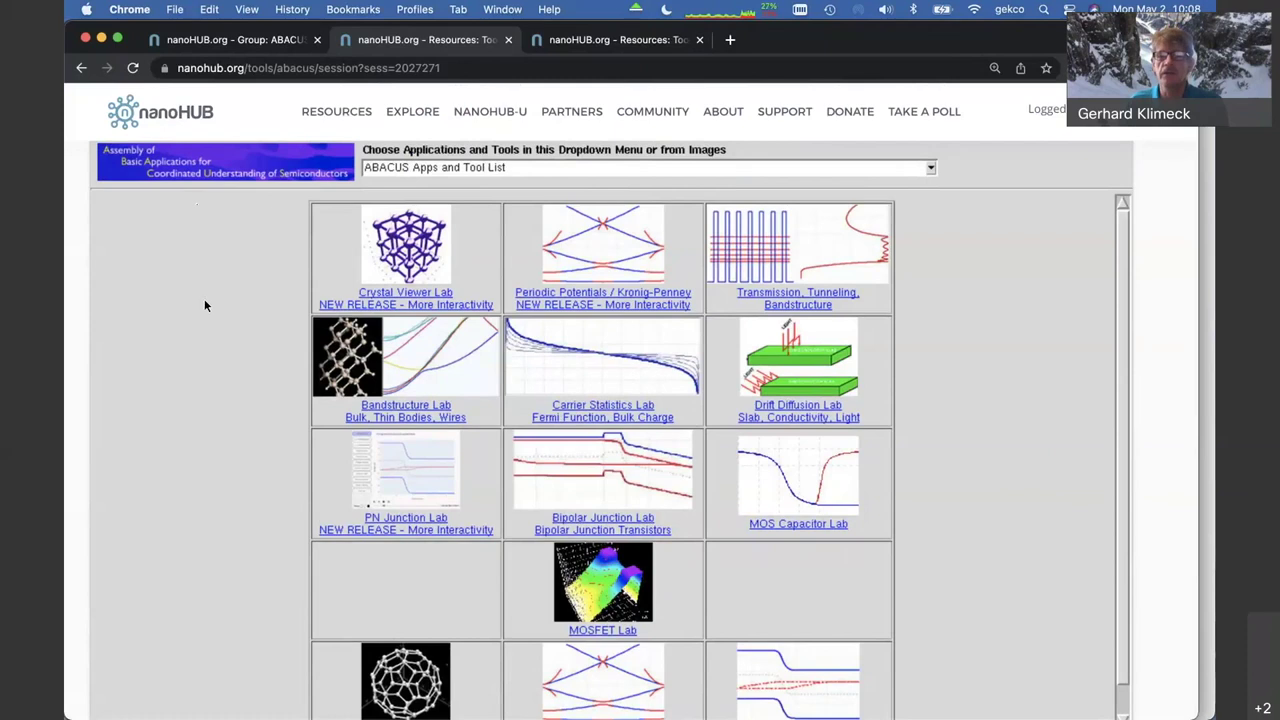
Open the Drift Diffusion Lab for bulk semiconductors, fields and light from the ABACUS application list
left_click(421, 170)
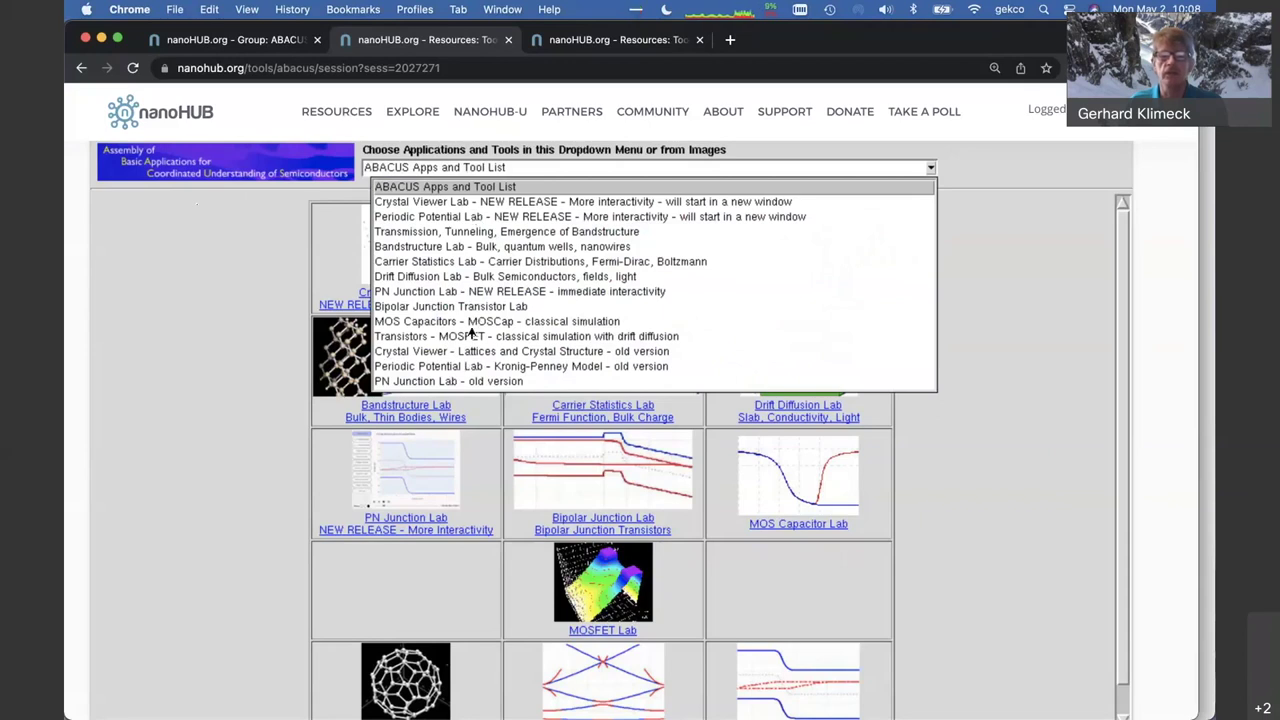
left_click(415, 262)
left_click(477, 277)
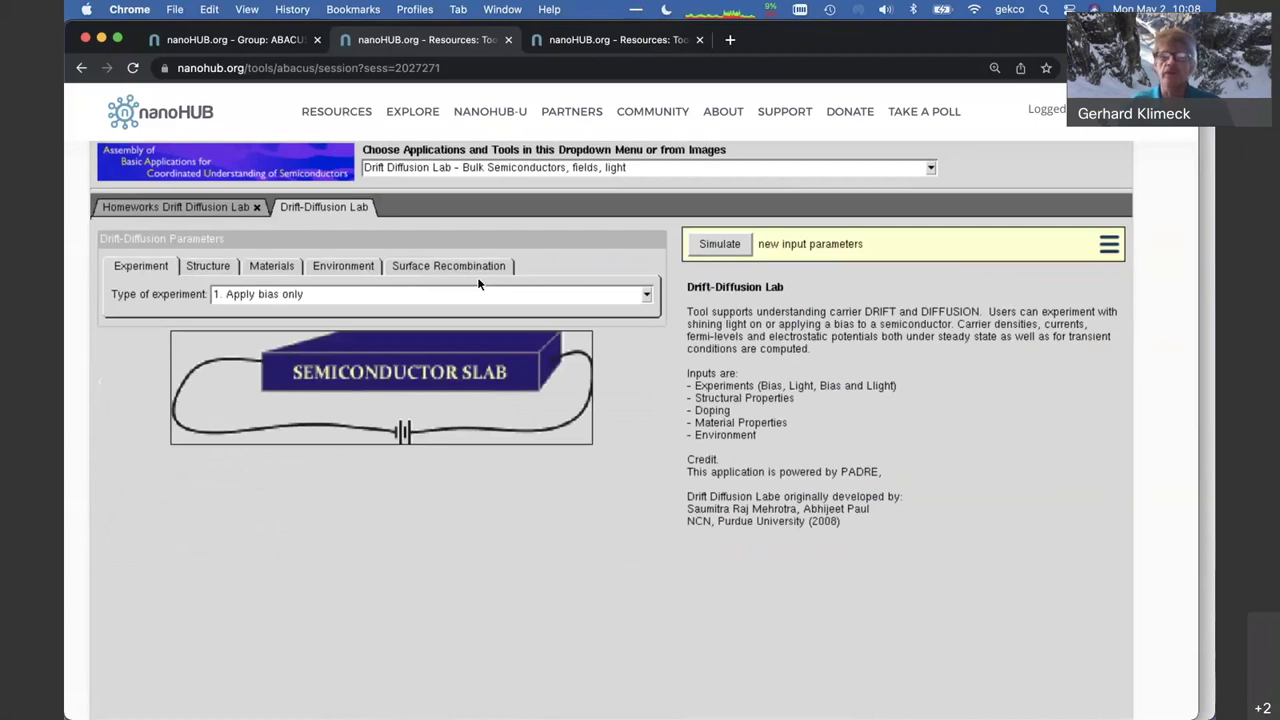
Review the Drift Diffusion Lab's homework and project assignments, and highlight the PADRE credit in the simulator's description
scroll(1163, 406, "down", 2)
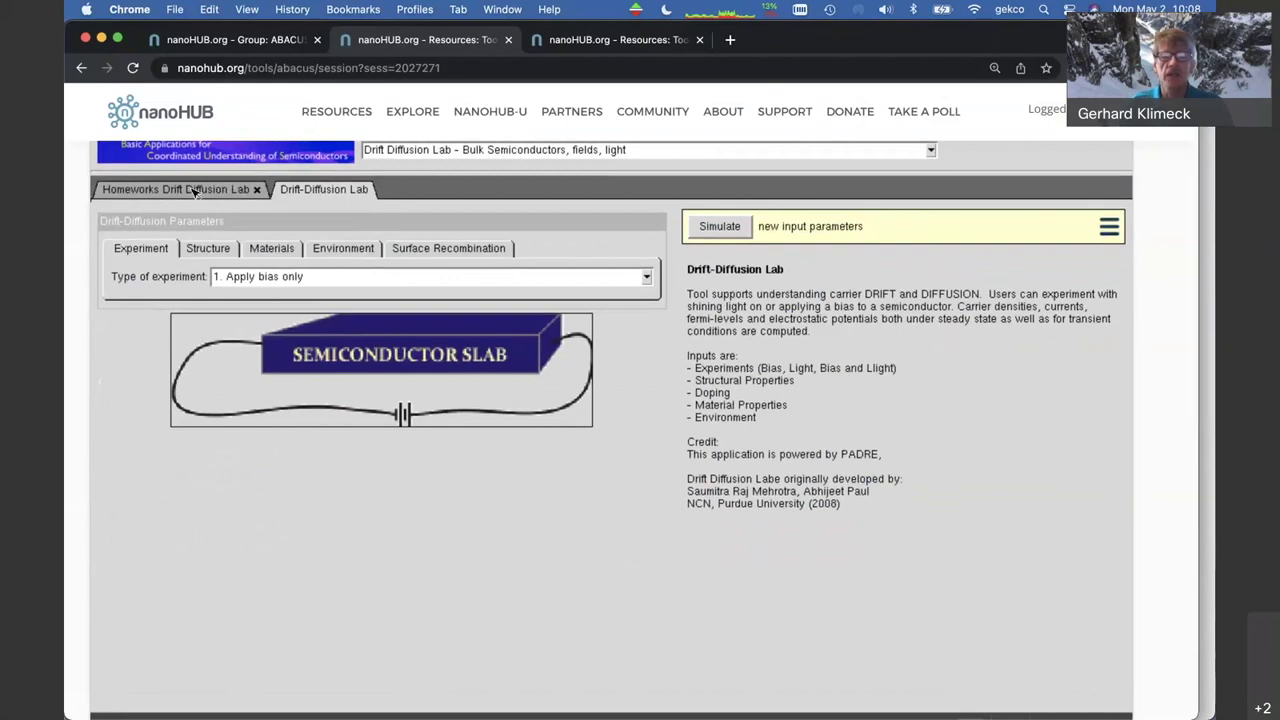
left_click(195, 190)
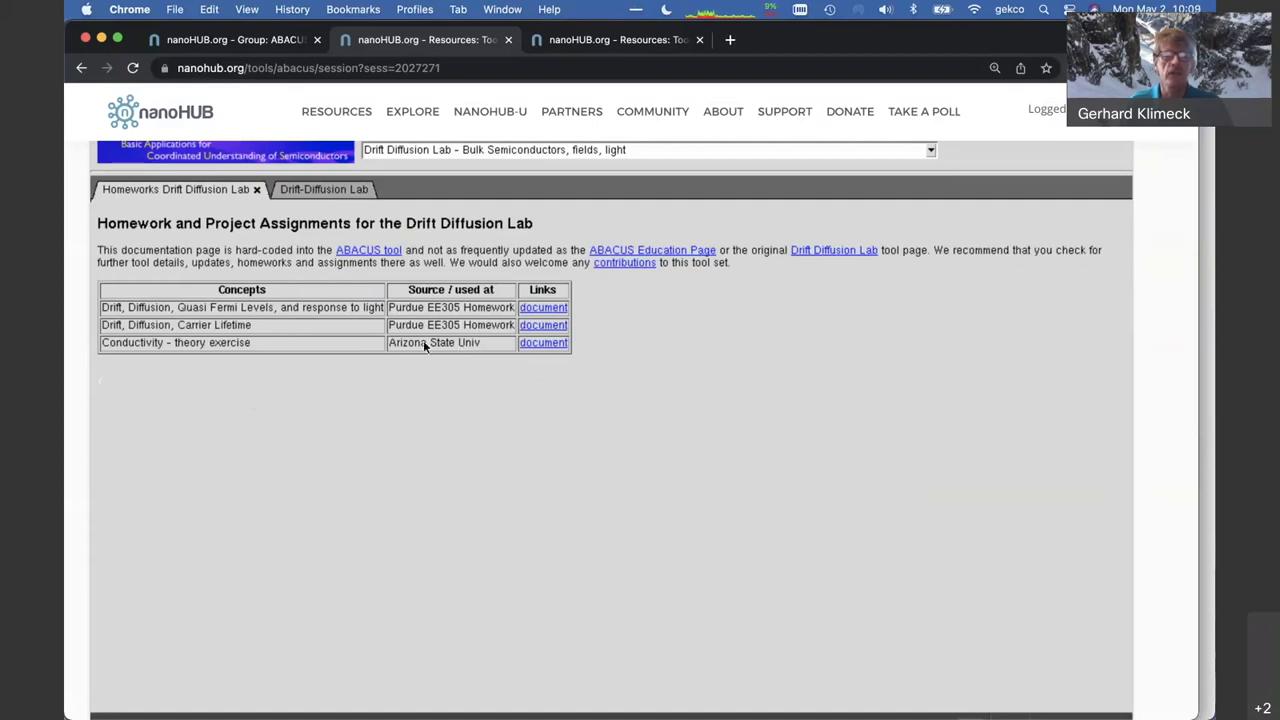
left_click(331, 193)
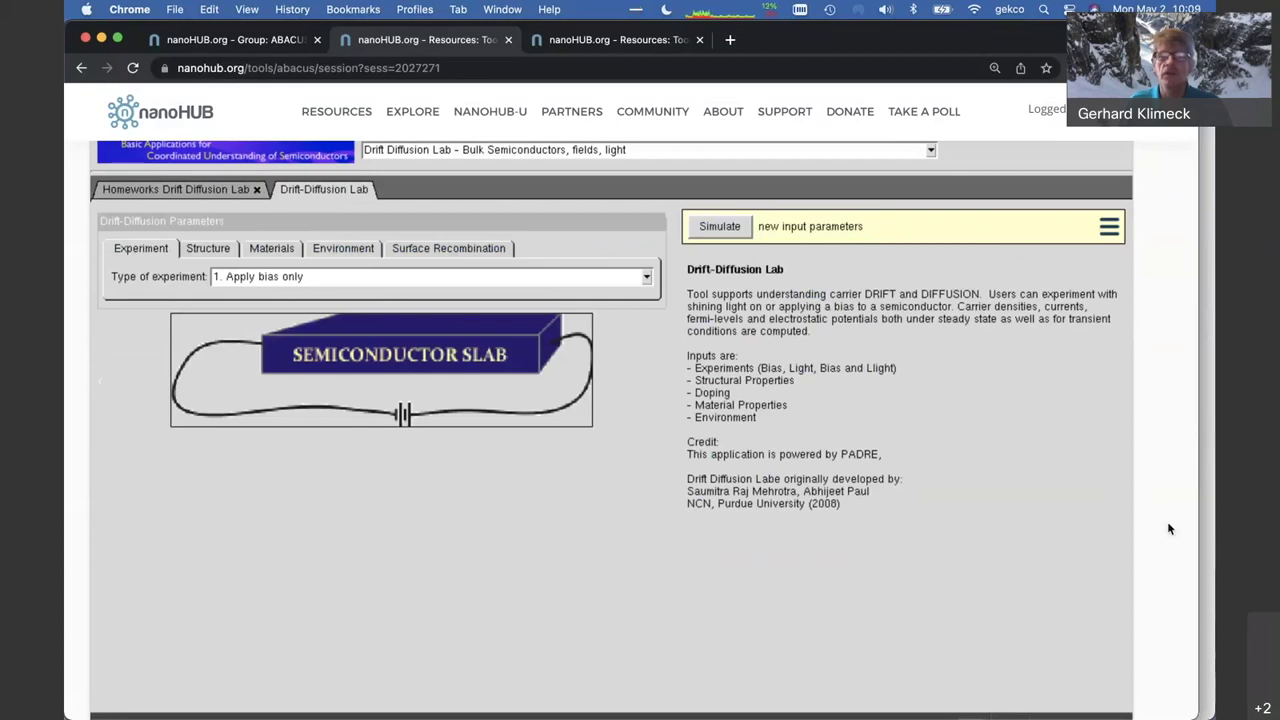
scroll(1167, 521, "down", 1)
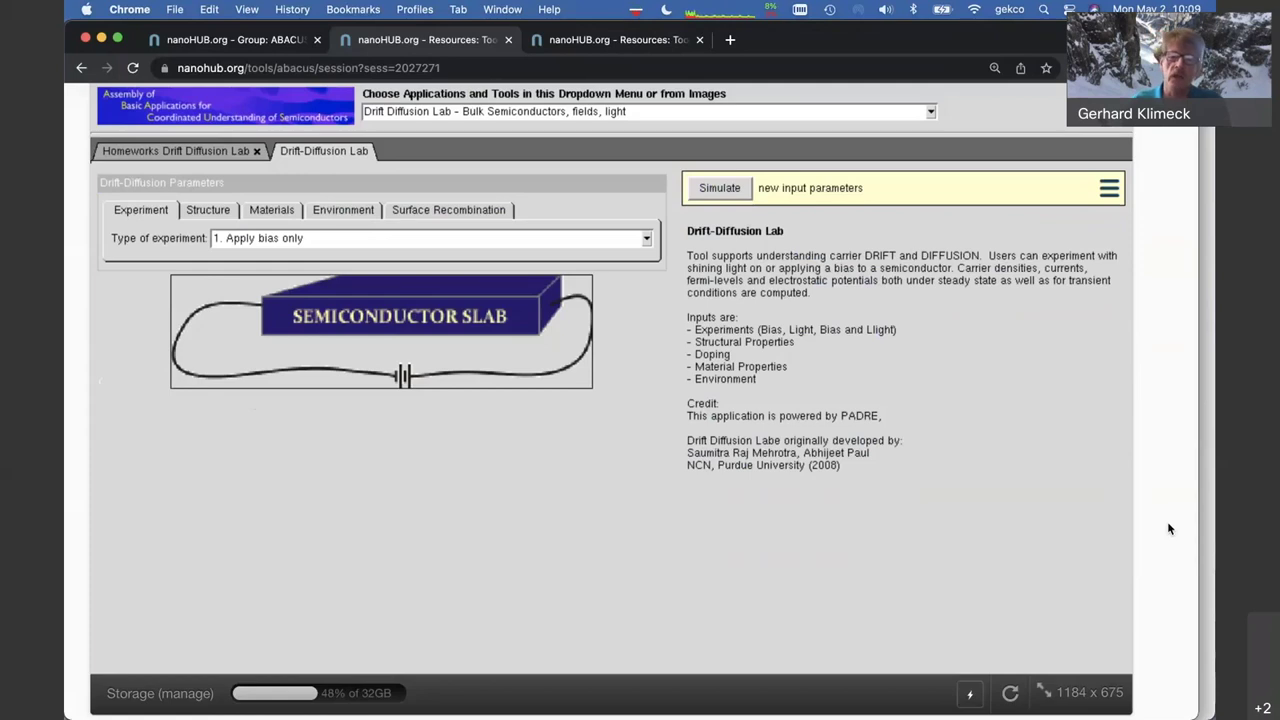
left_click_drag(688, 405, 890, 420)
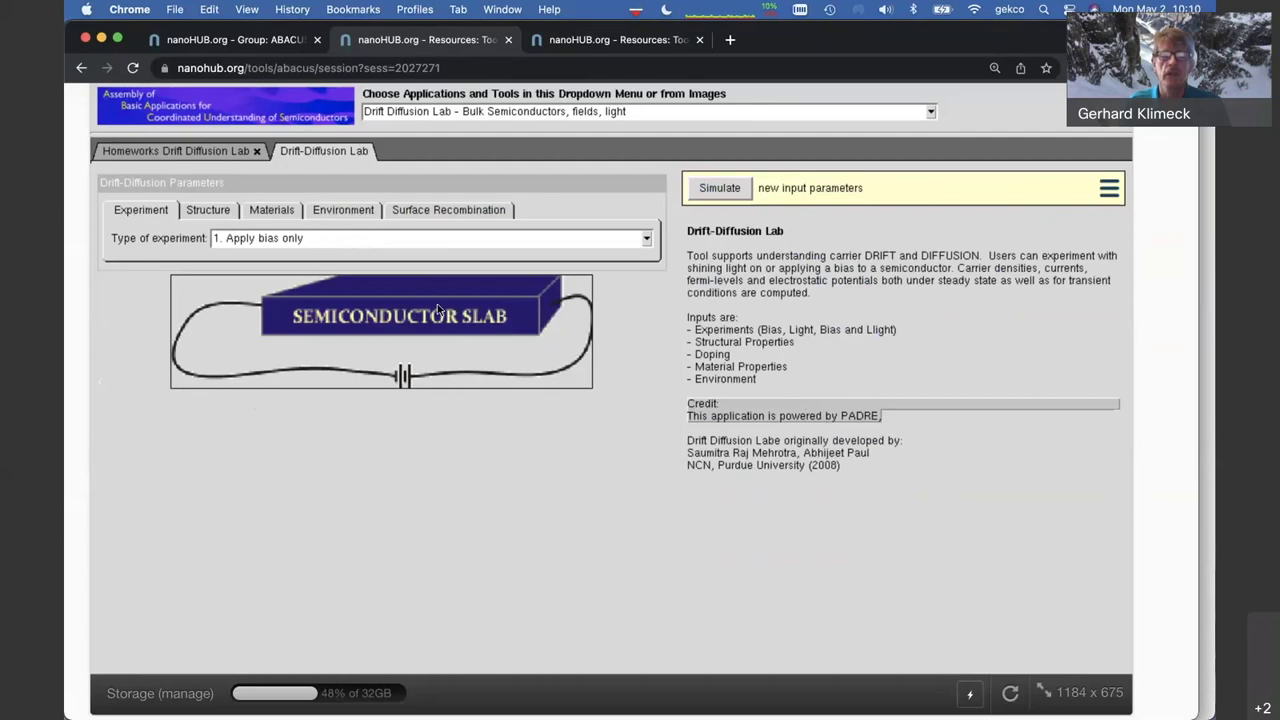
Read the experiment type help and preview the two light-only experiments, at the top and at the left edge
mouse_move(360, 239)
mouse_move(247, 240)
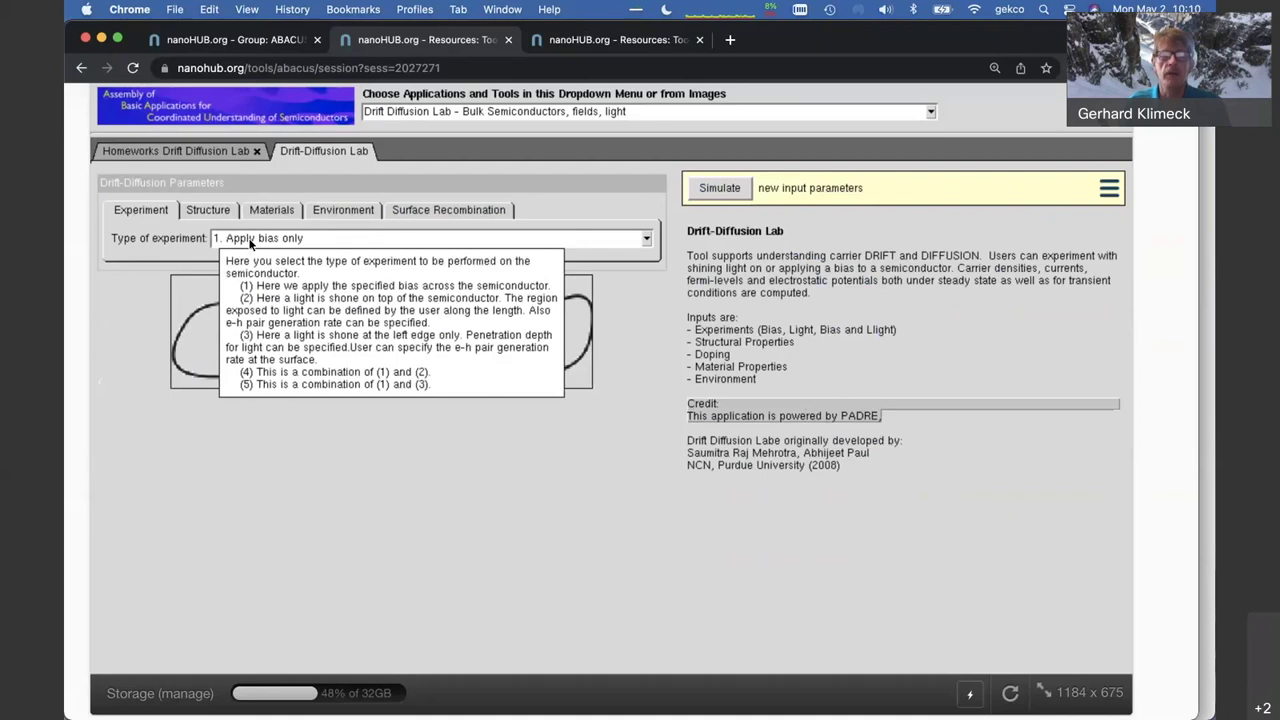
left_click(252, 240)
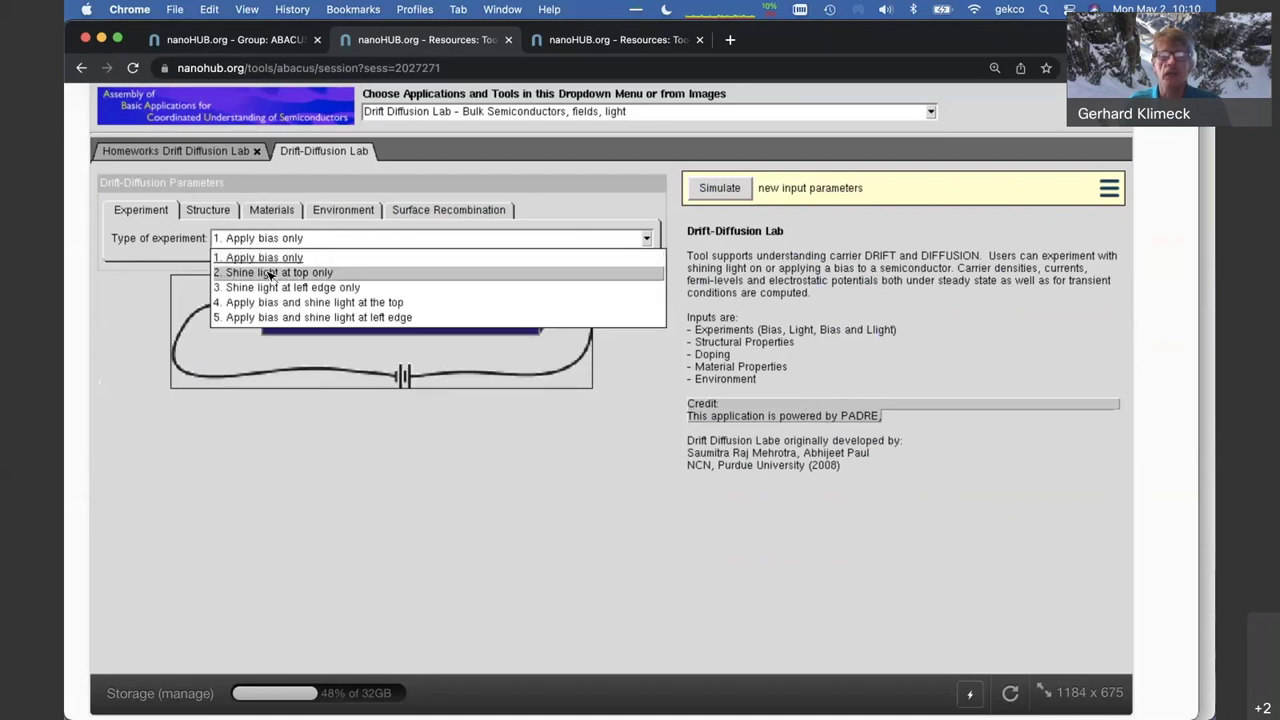
left_click(270, 273)
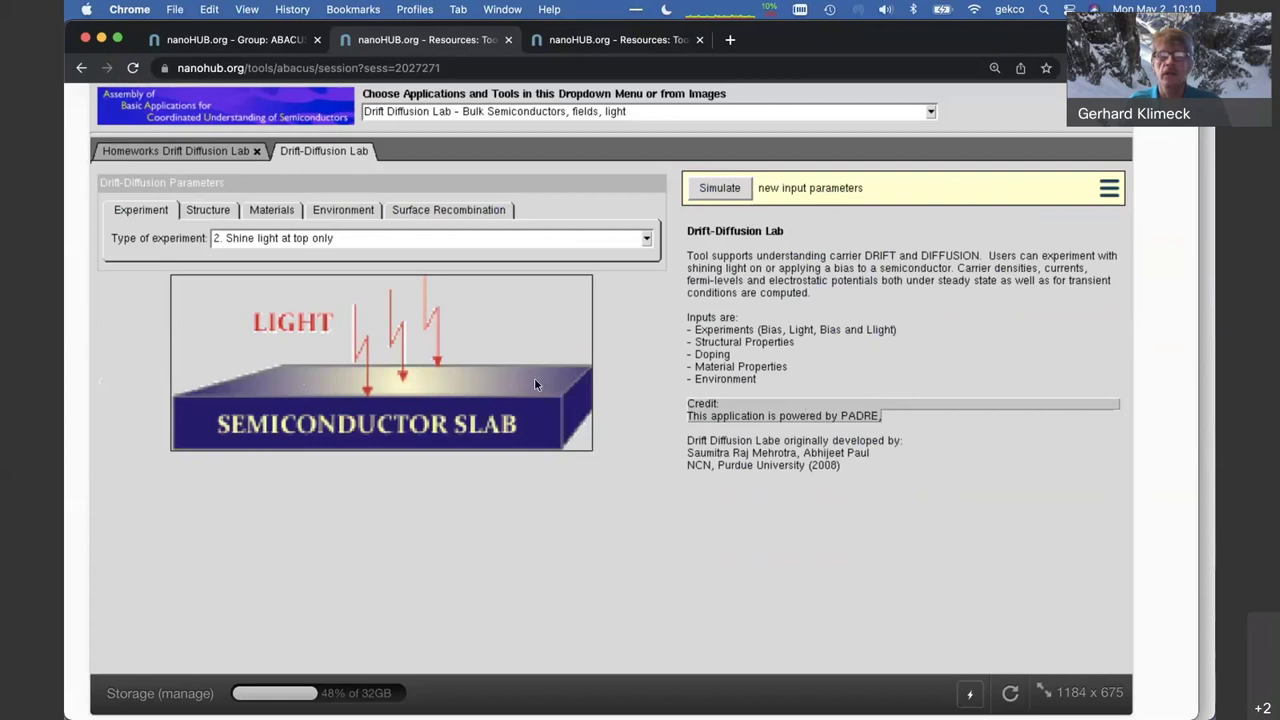
left_click(311, 240)
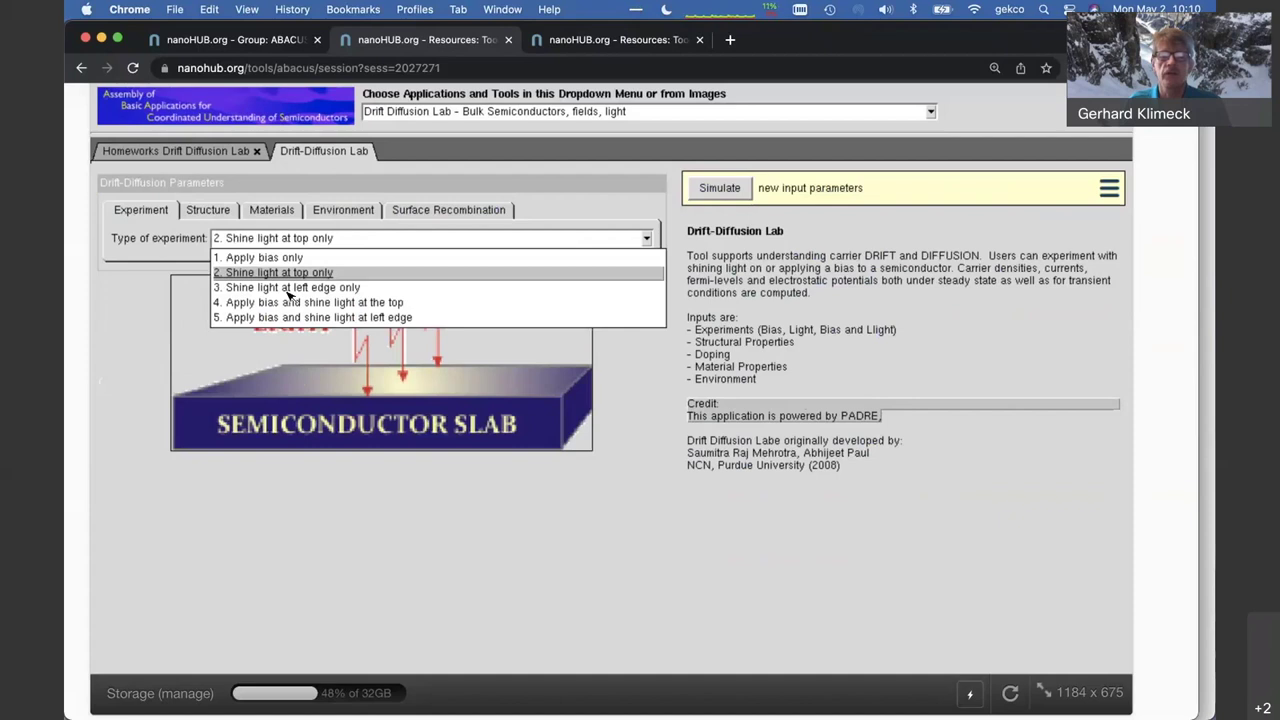
left_click(288, 288)
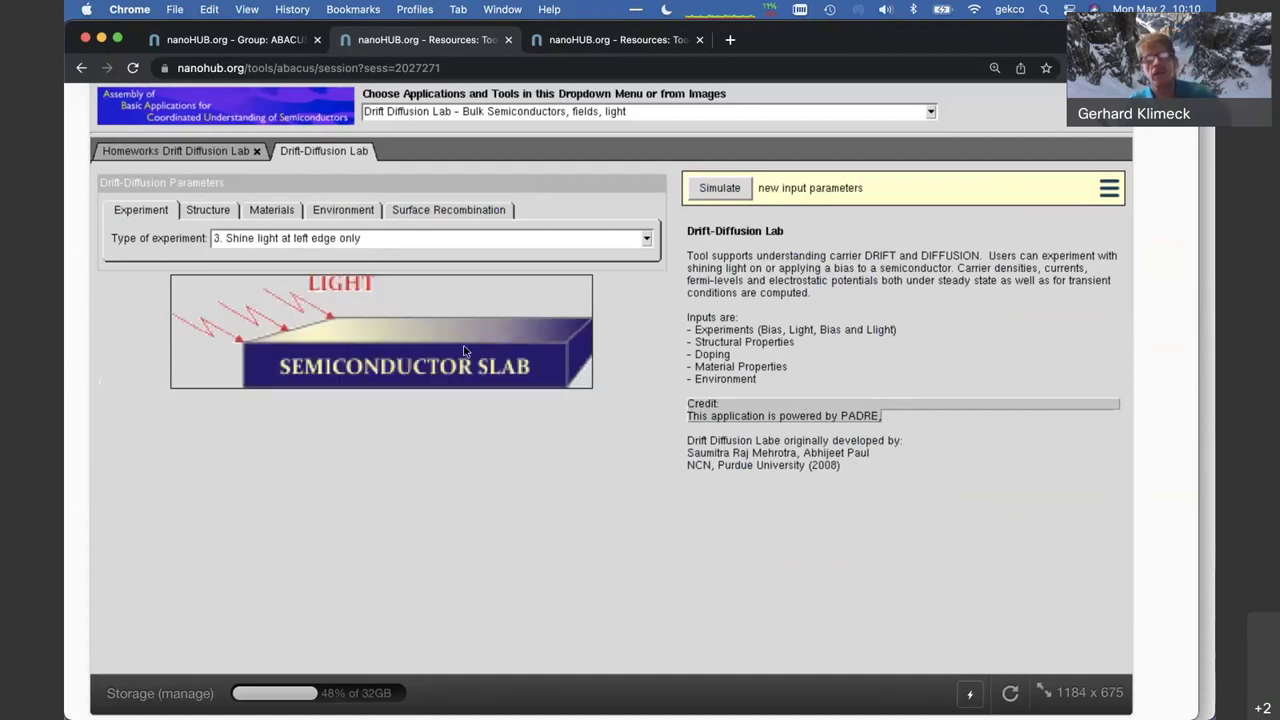
Preview the combined bias-and-light experiments at the top and left edge, and set the experiment type back to Apply bias only
left_click(340, 238)
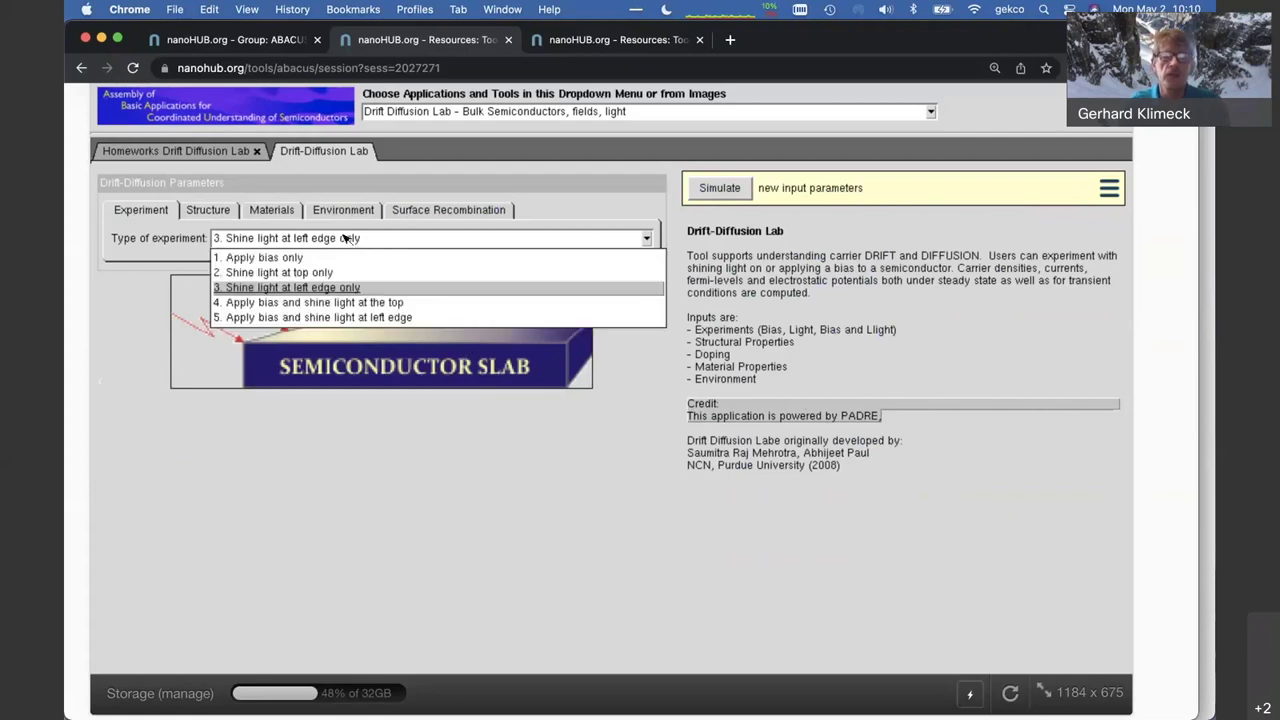
left_click(340, 302)
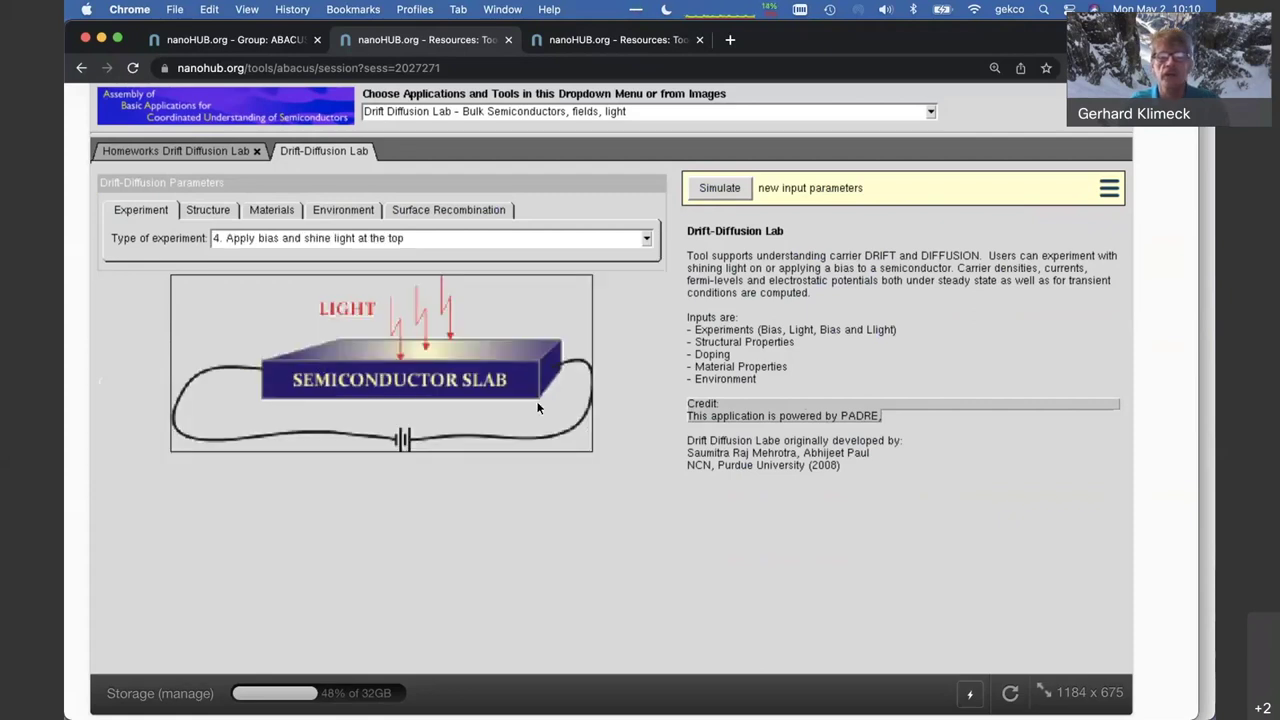
left_click(342, 239)
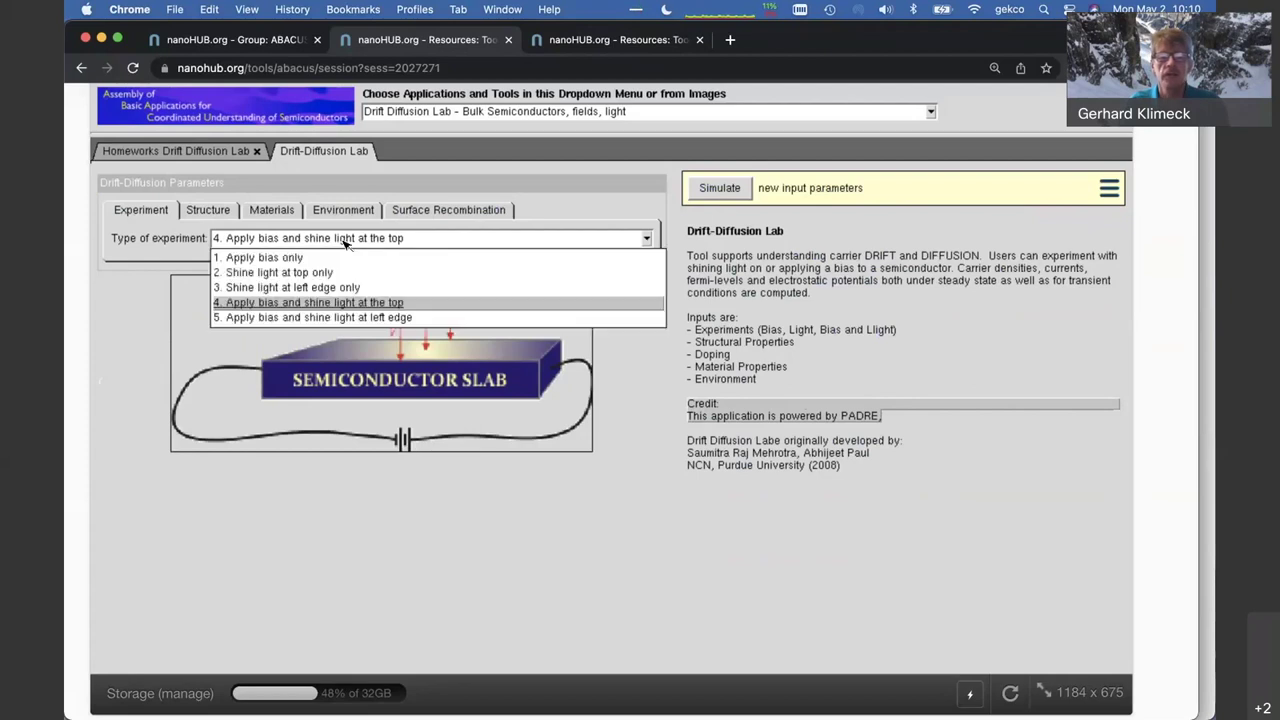
left_click(337, 317)
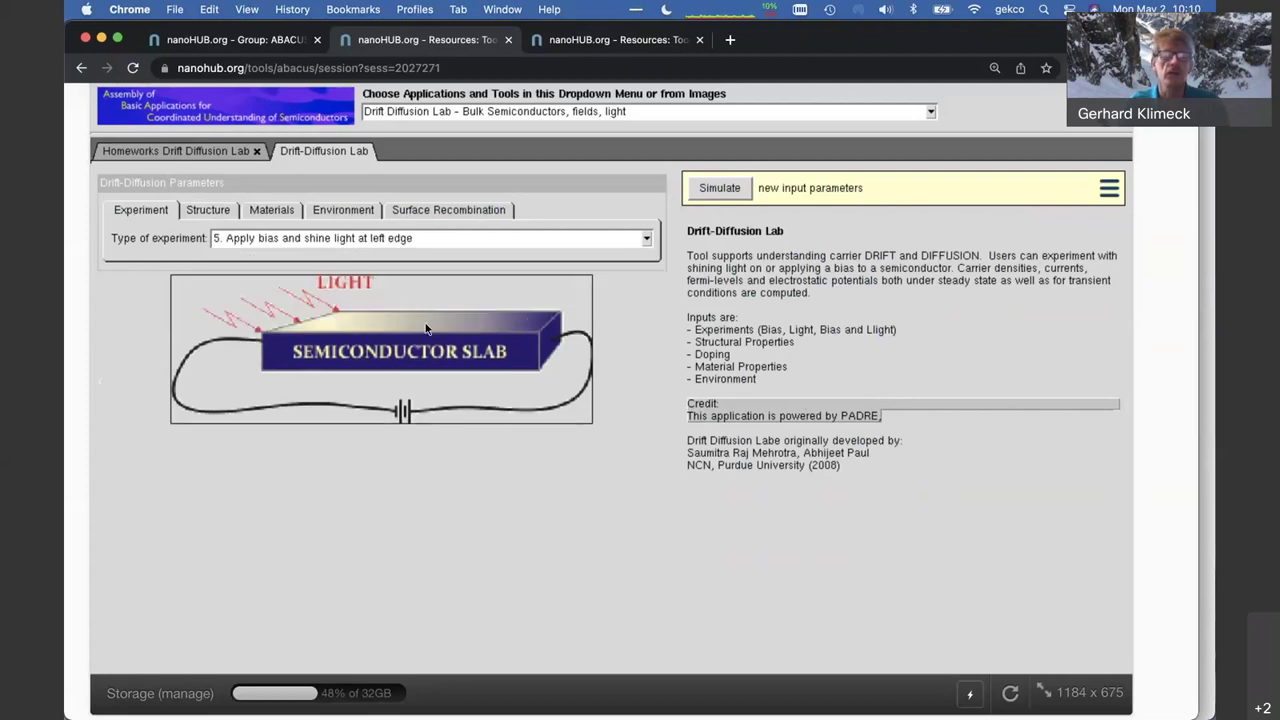
left_click(347, 240)
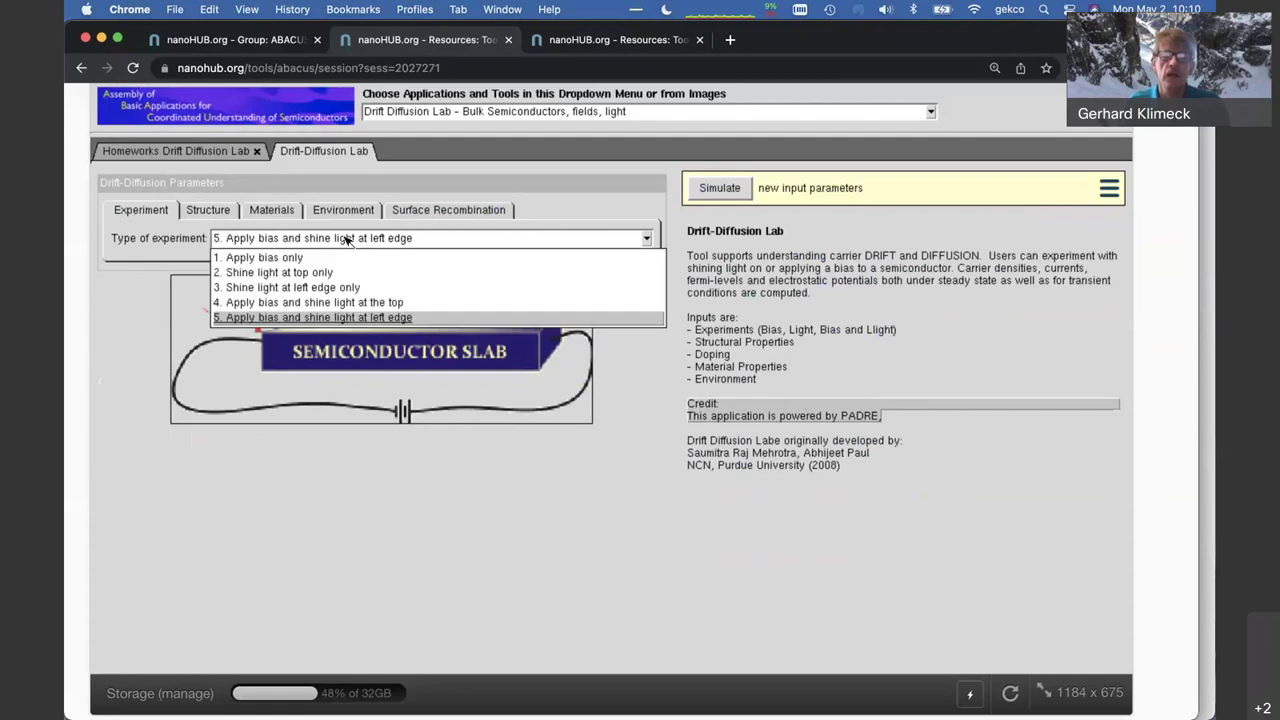
left_click(289, 258)
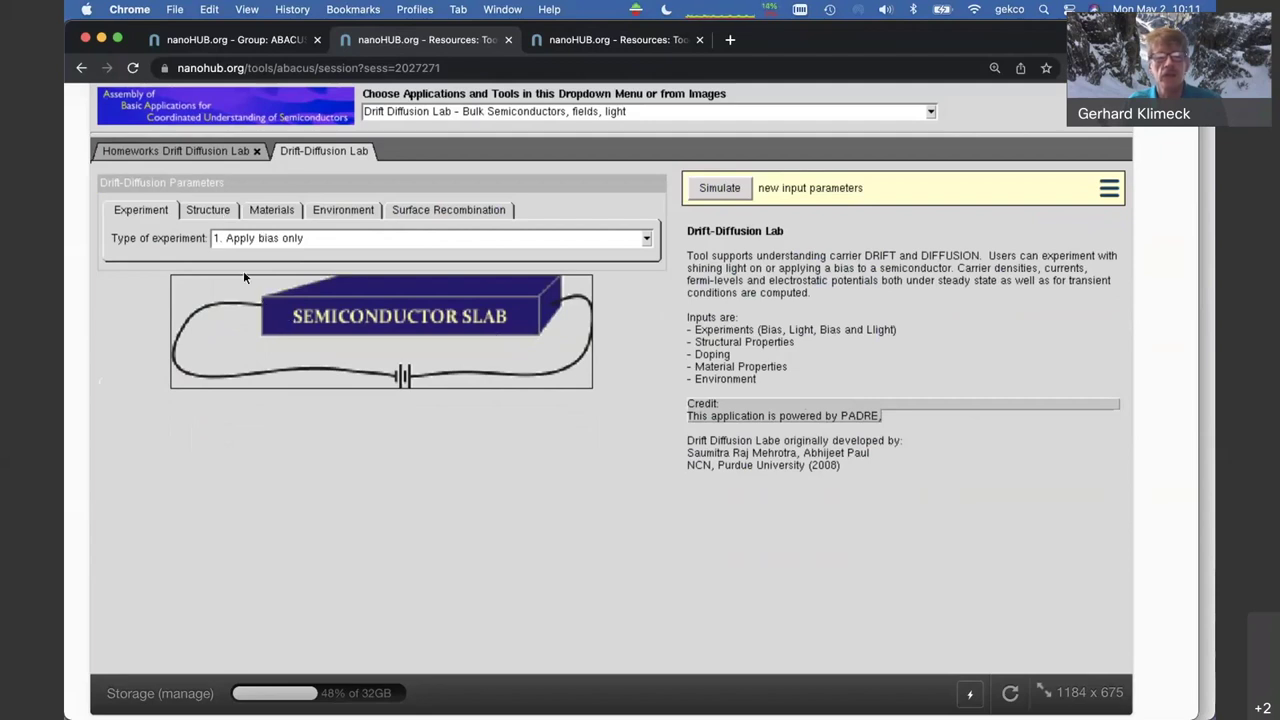
Open the semiconductor slab's structure settings and examine the available doping types and their help text
left_click(209, 211)
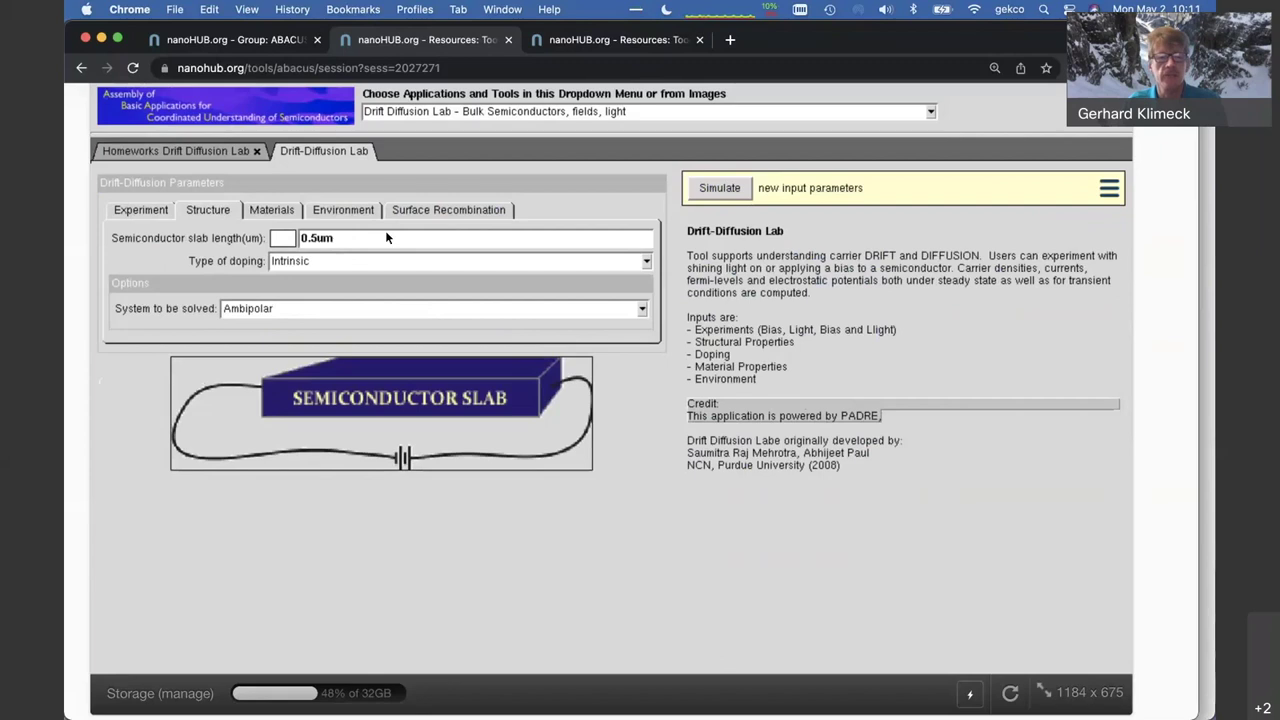
left_click(325, 262)
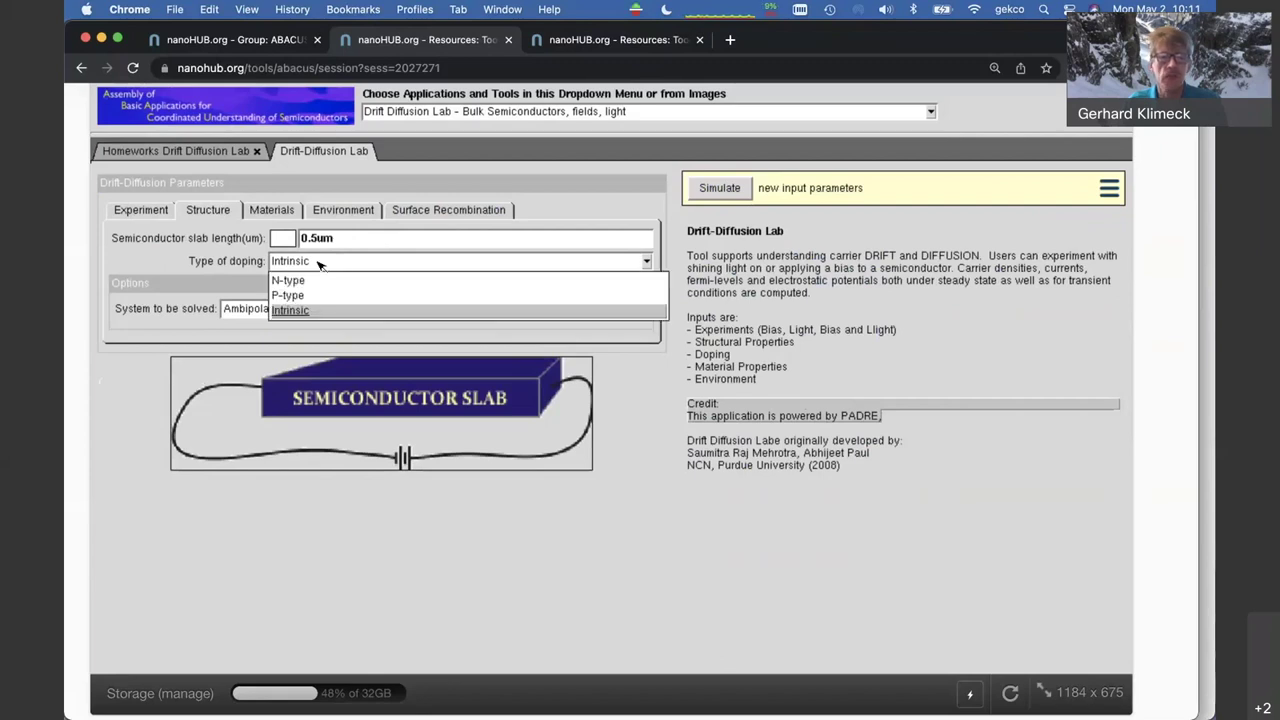
left_click(224, 261)
mouse_move(194, 263)
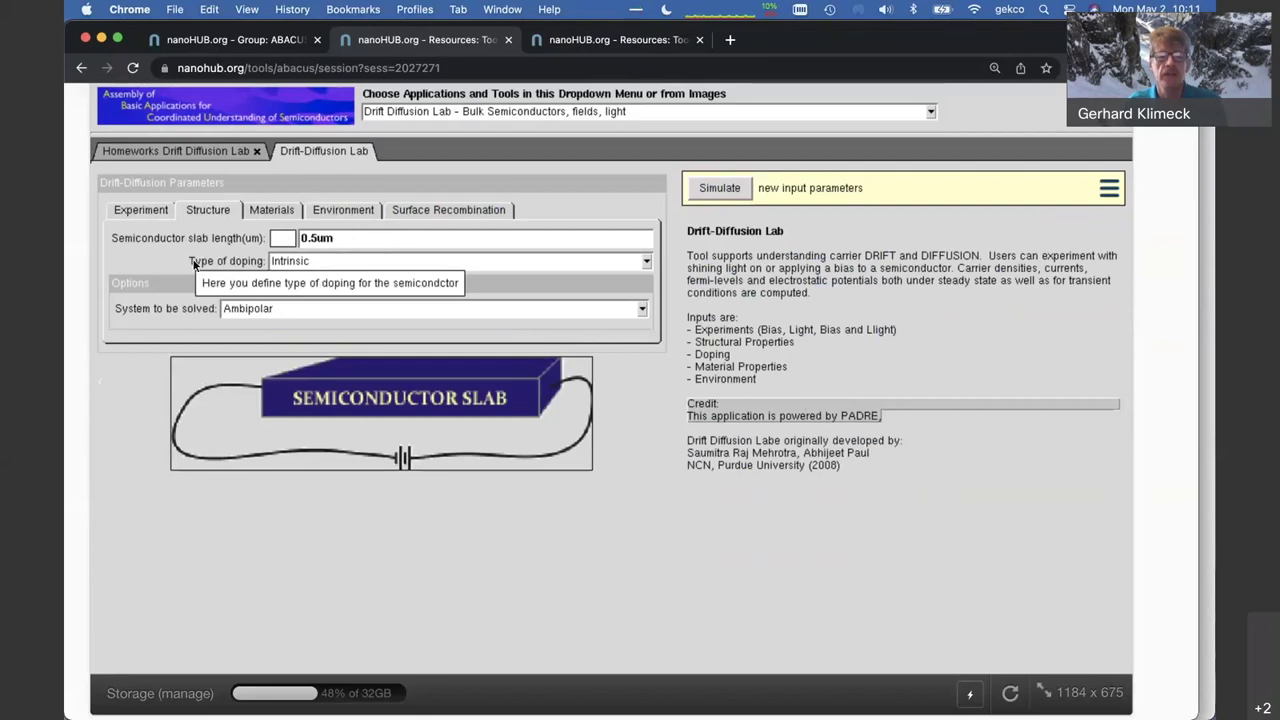
Examine the slab's choices for the system to be solved and the materials available for it
left_click(250, 312)
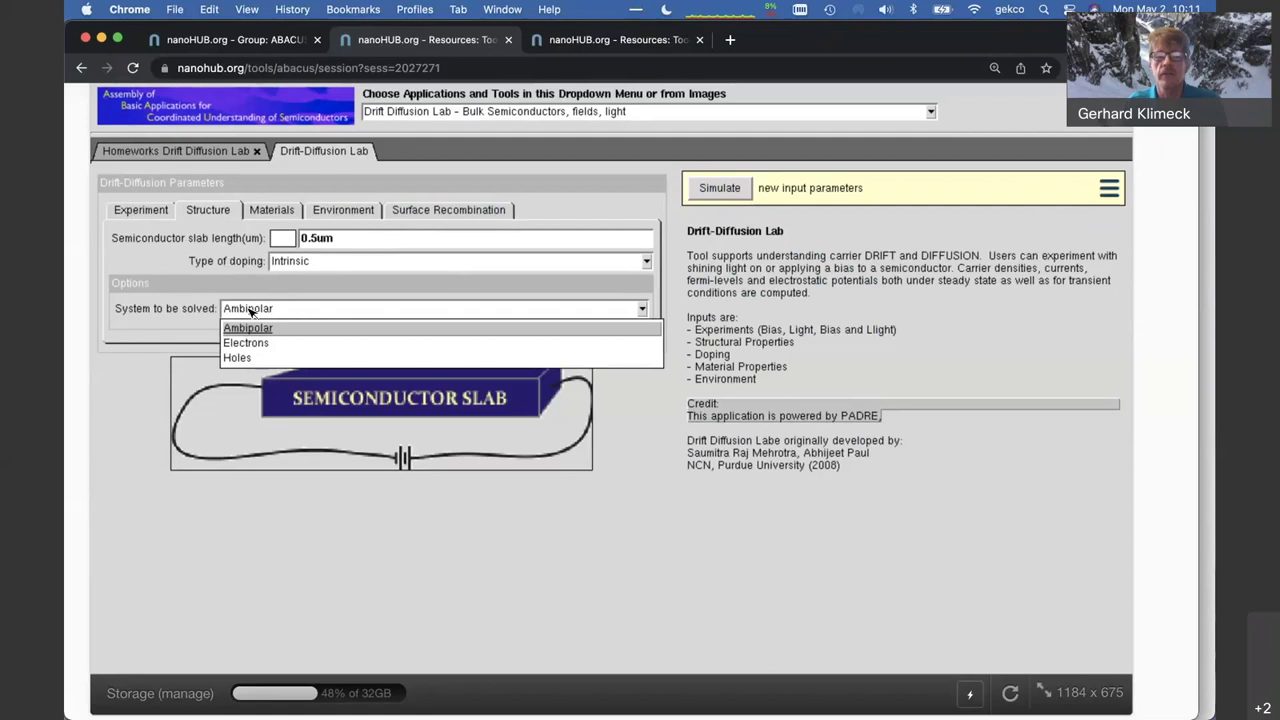
left_click(249, 312)
mouse_move(230, 314)
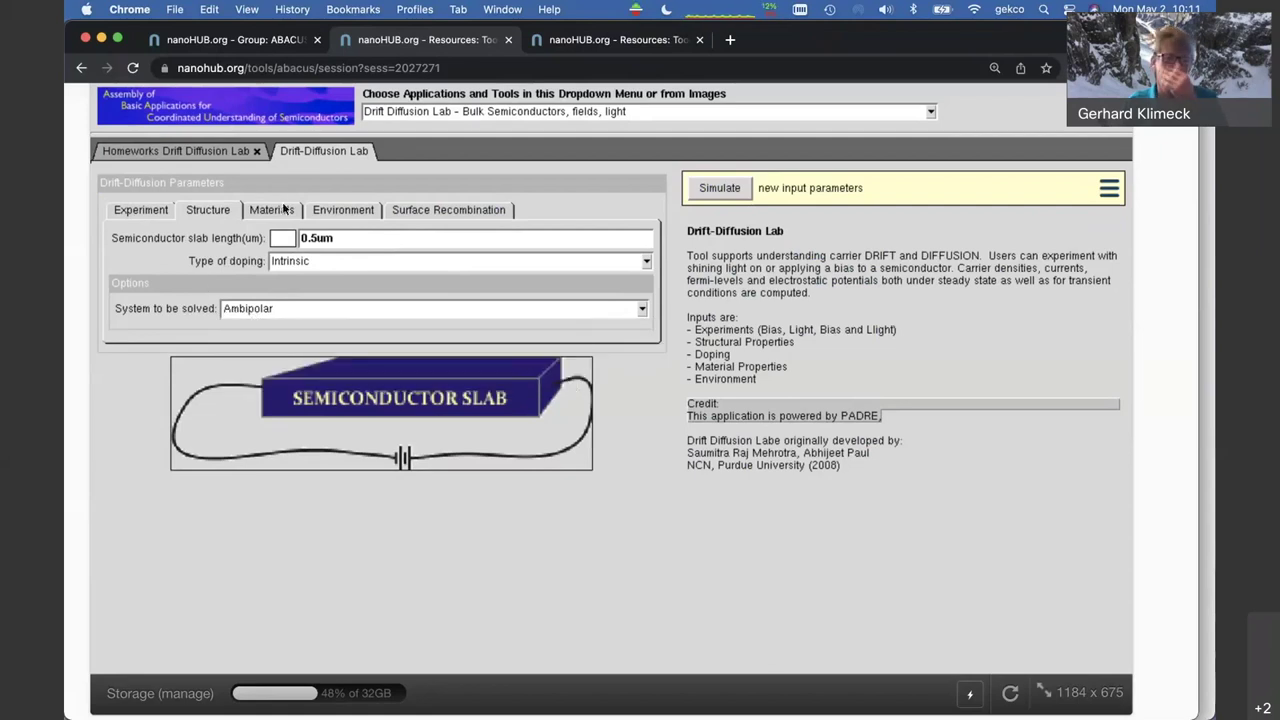
left_click(282, 211)
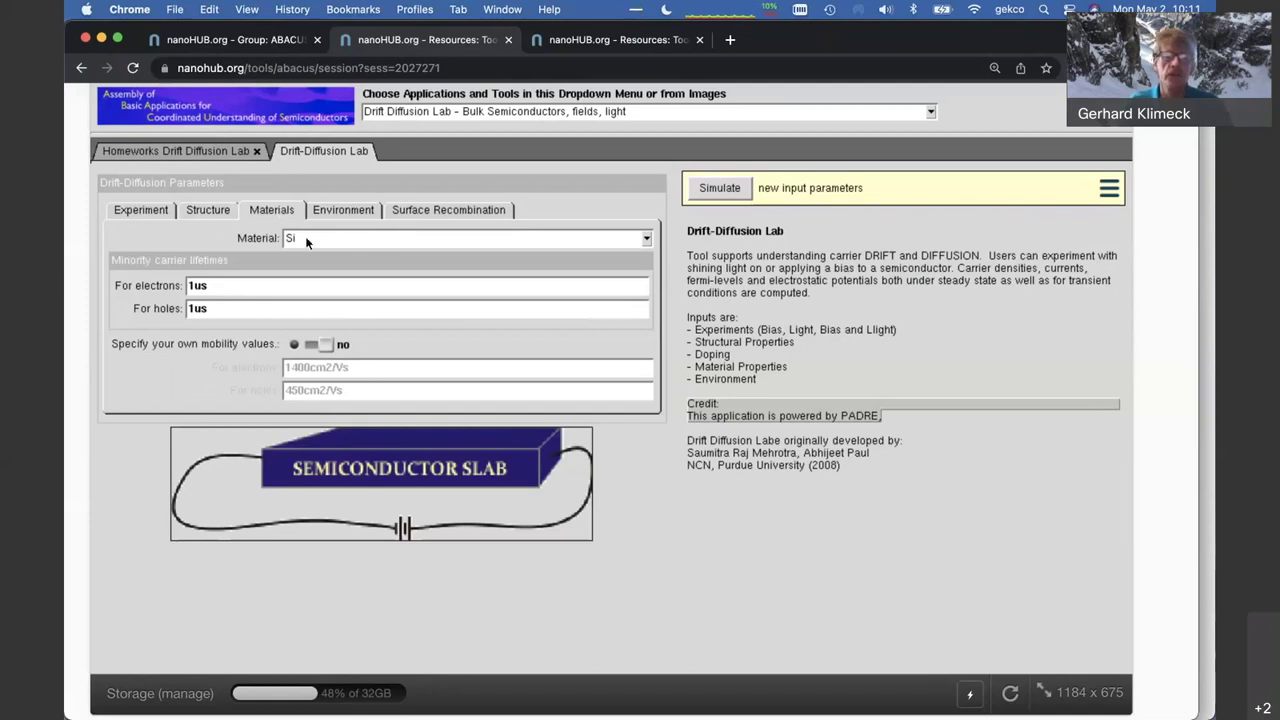
left_click(306, 238)
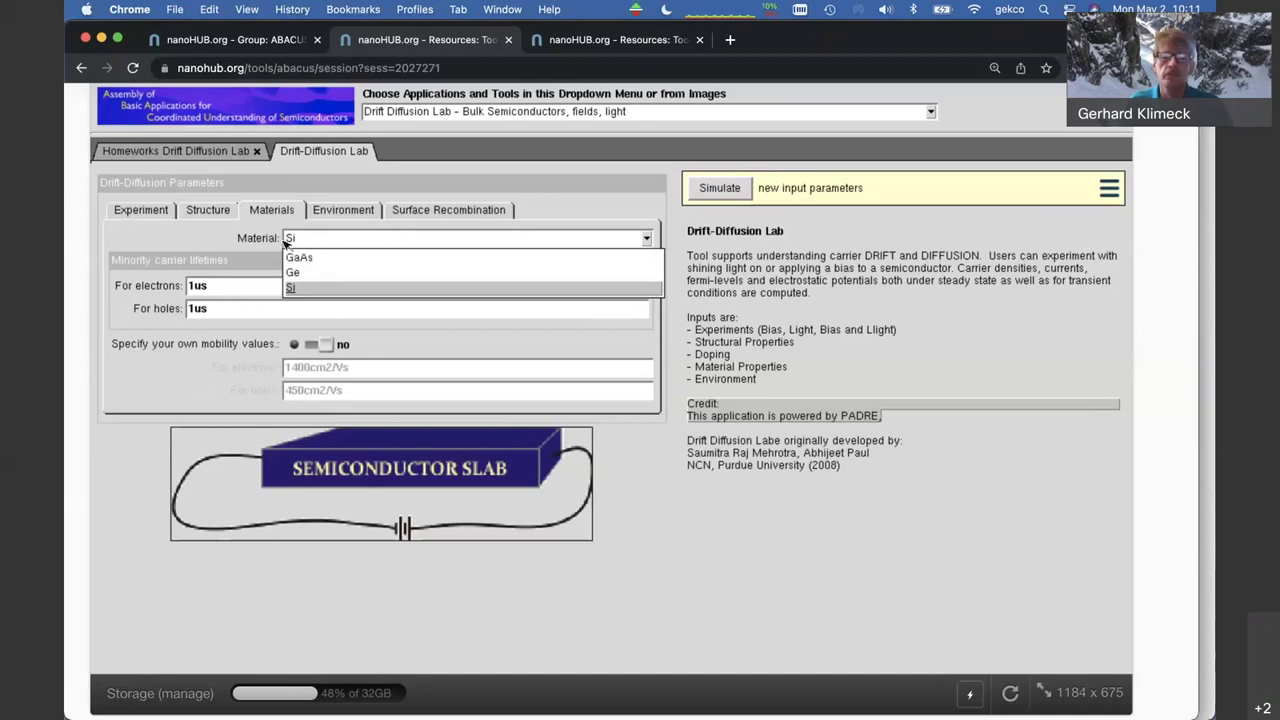
left_click(235, 244)
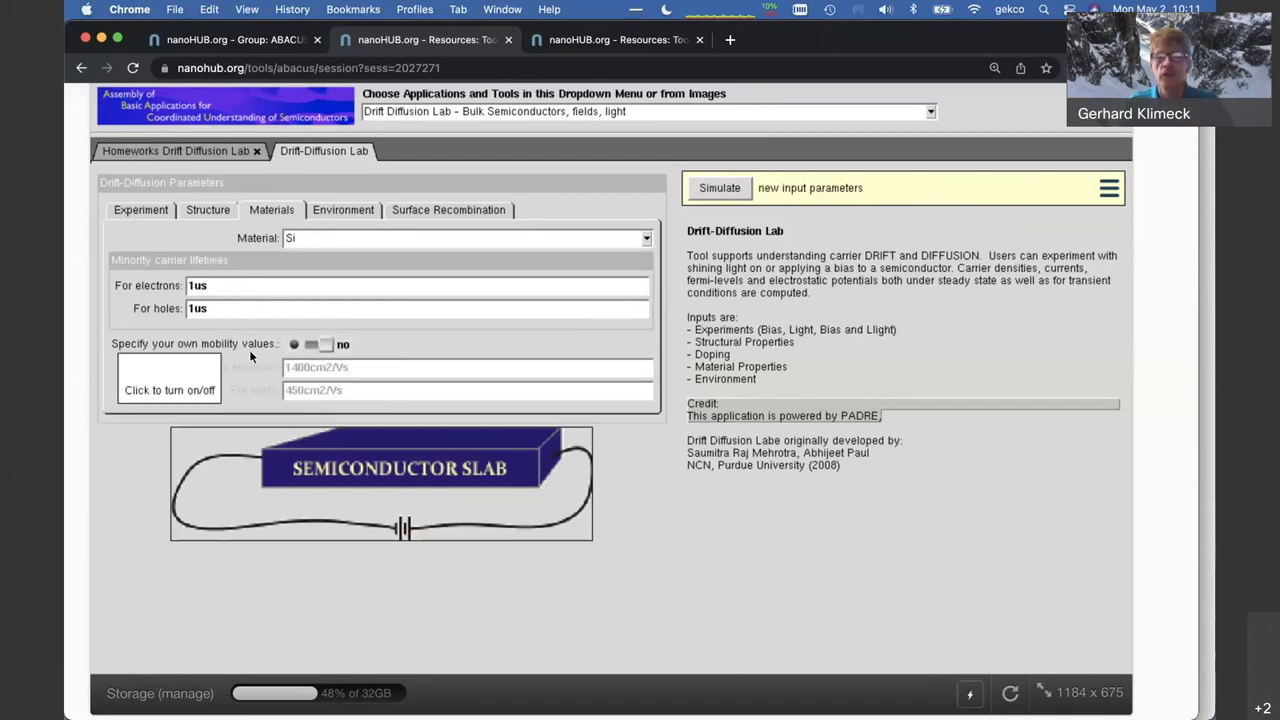
Enable user-specified mobility values for the material and set both electron and hole mobility to 500cm2/Vs
left_click(318, 343)
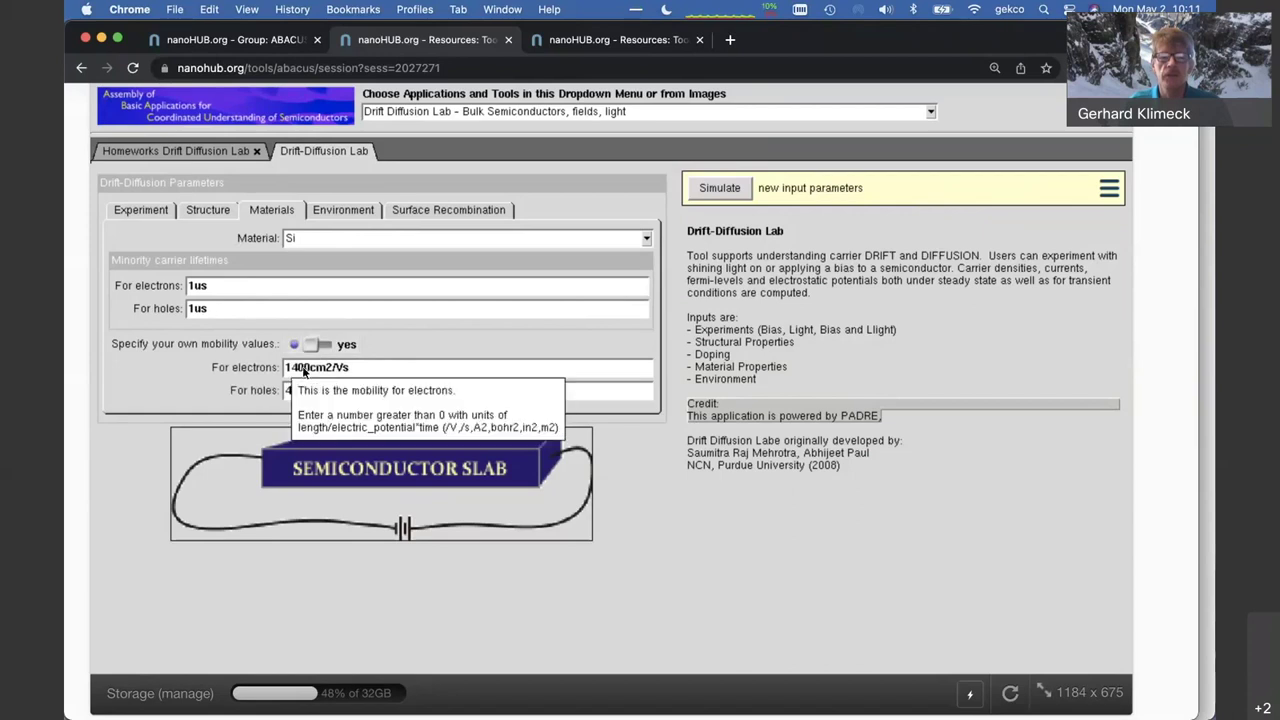
left_click(299, 369)
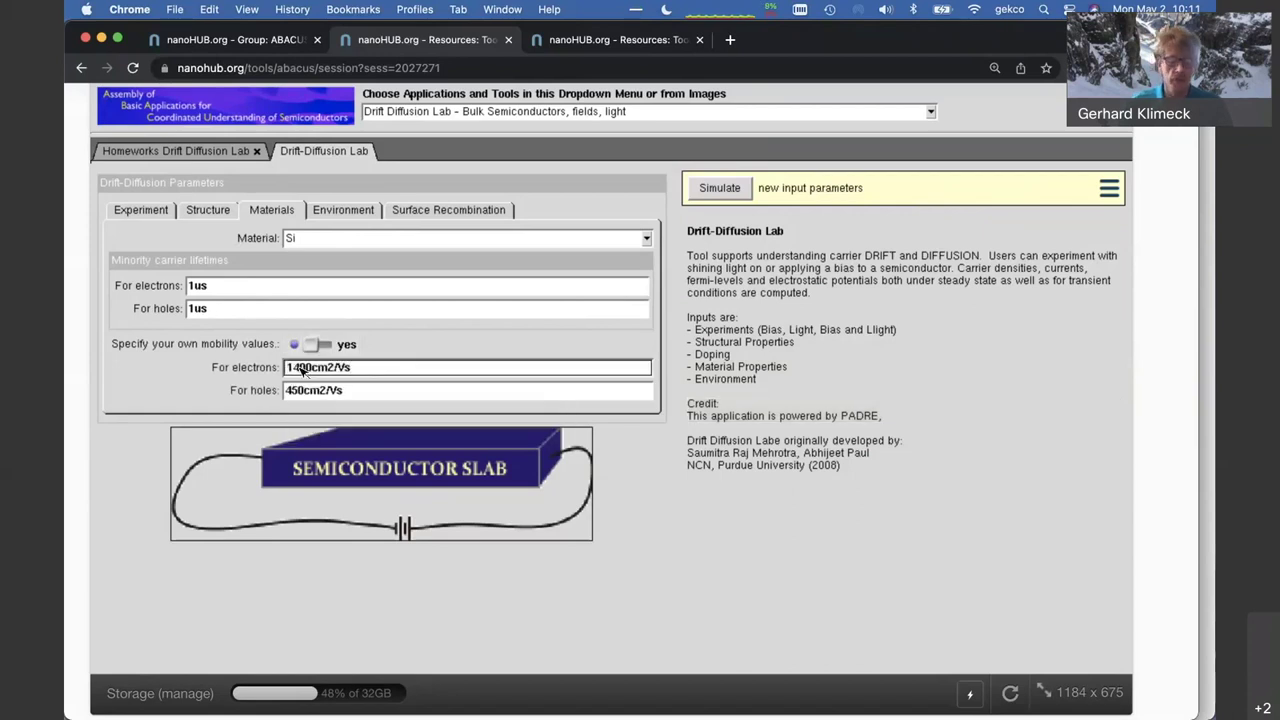
double_click(299, 369)
type("500cm2/Vs")
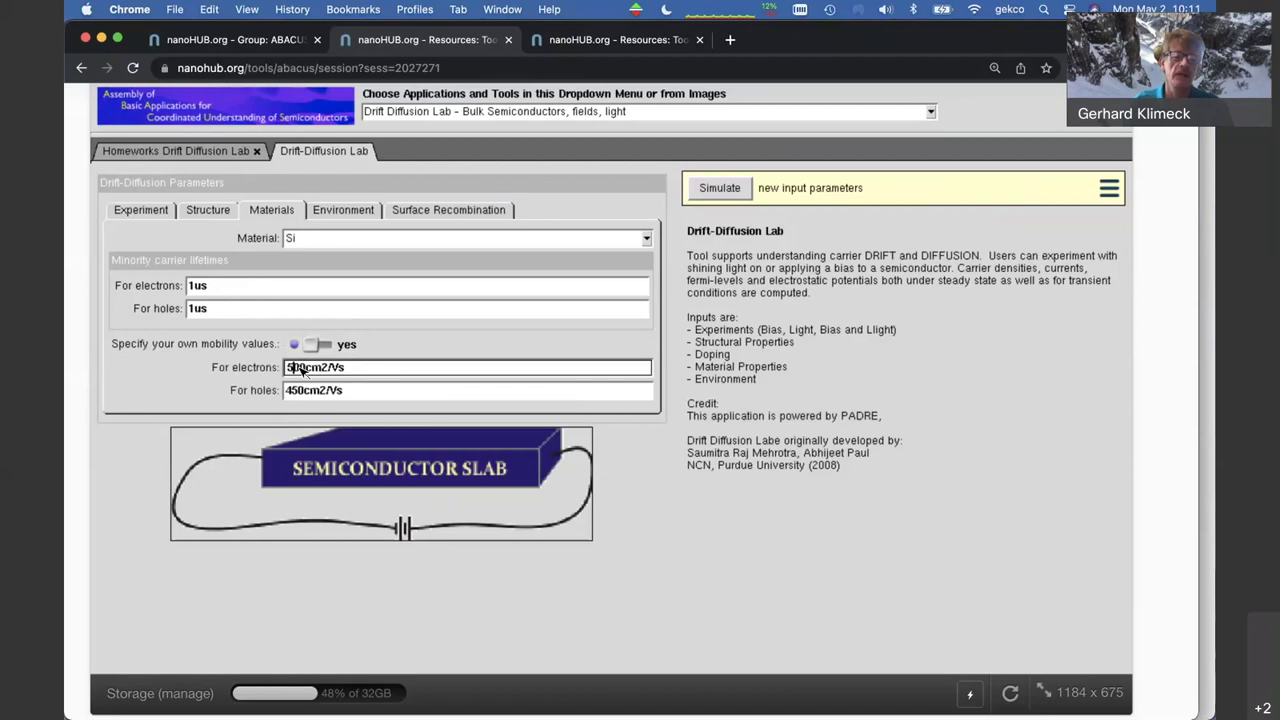
double_click(297, 391)
left_click(298, 392)
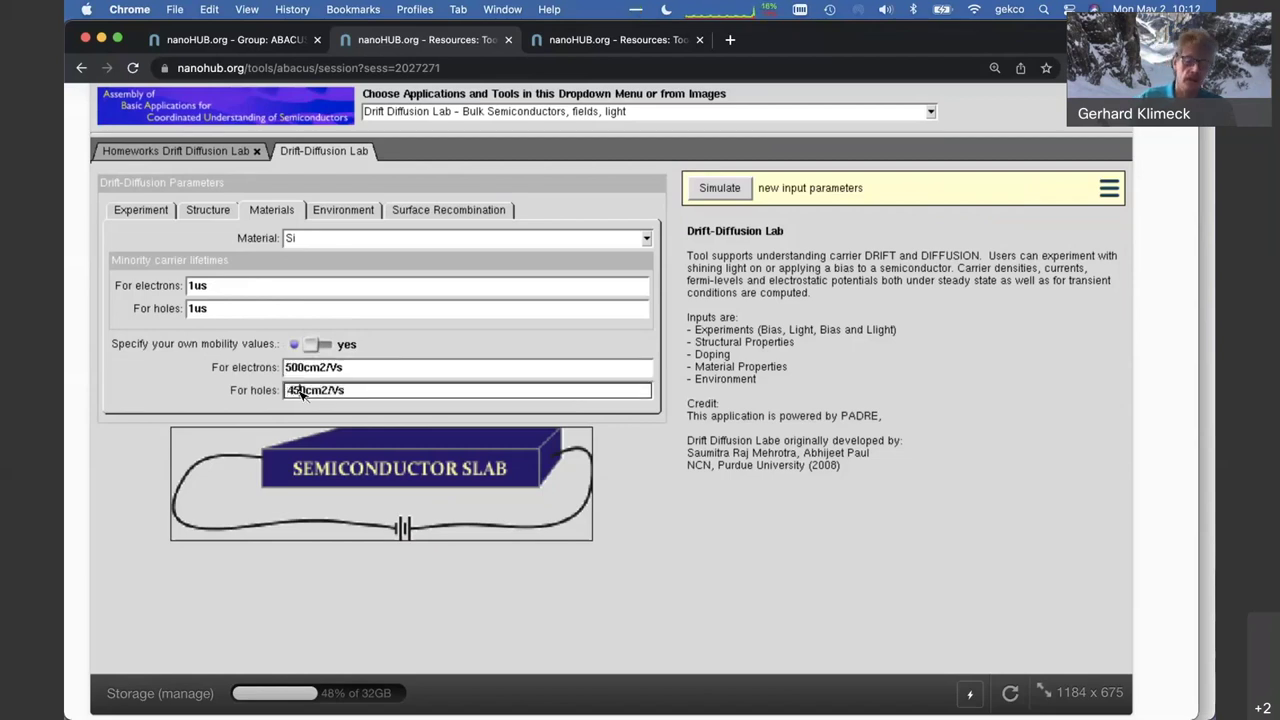
key("BackSpace")
key("BackSpace")
type("50")
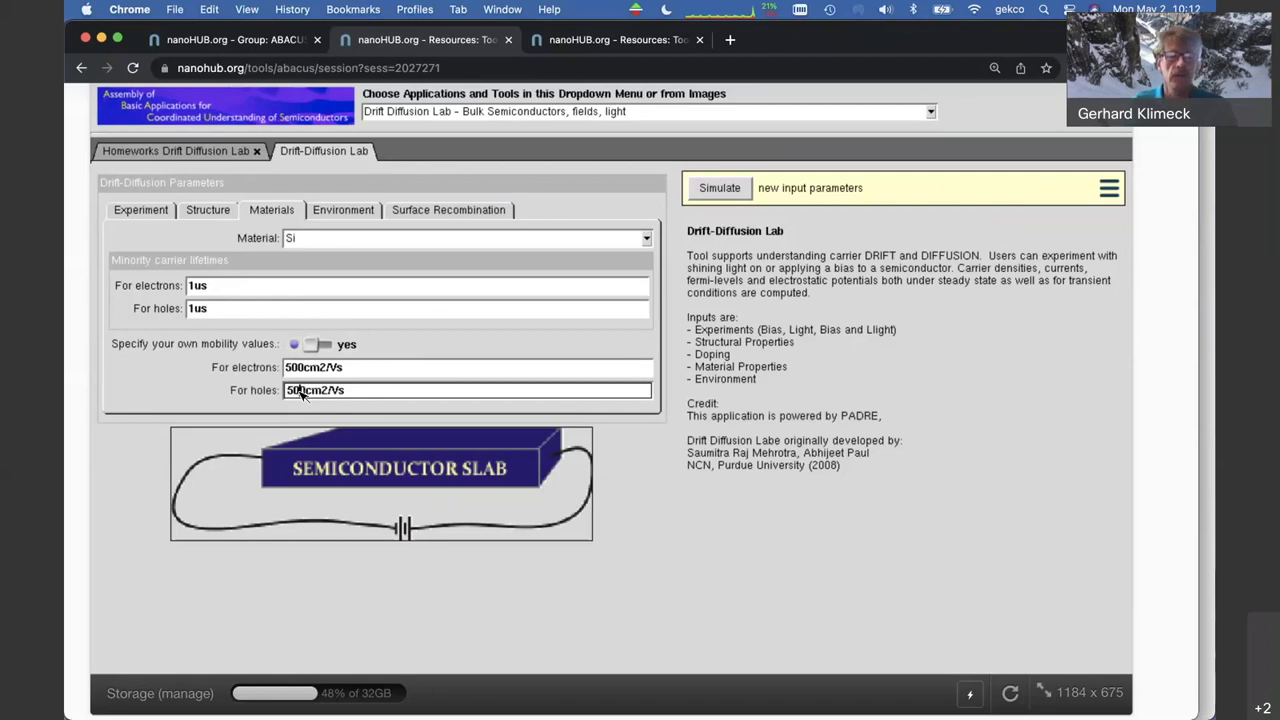
left_click(211, 400)
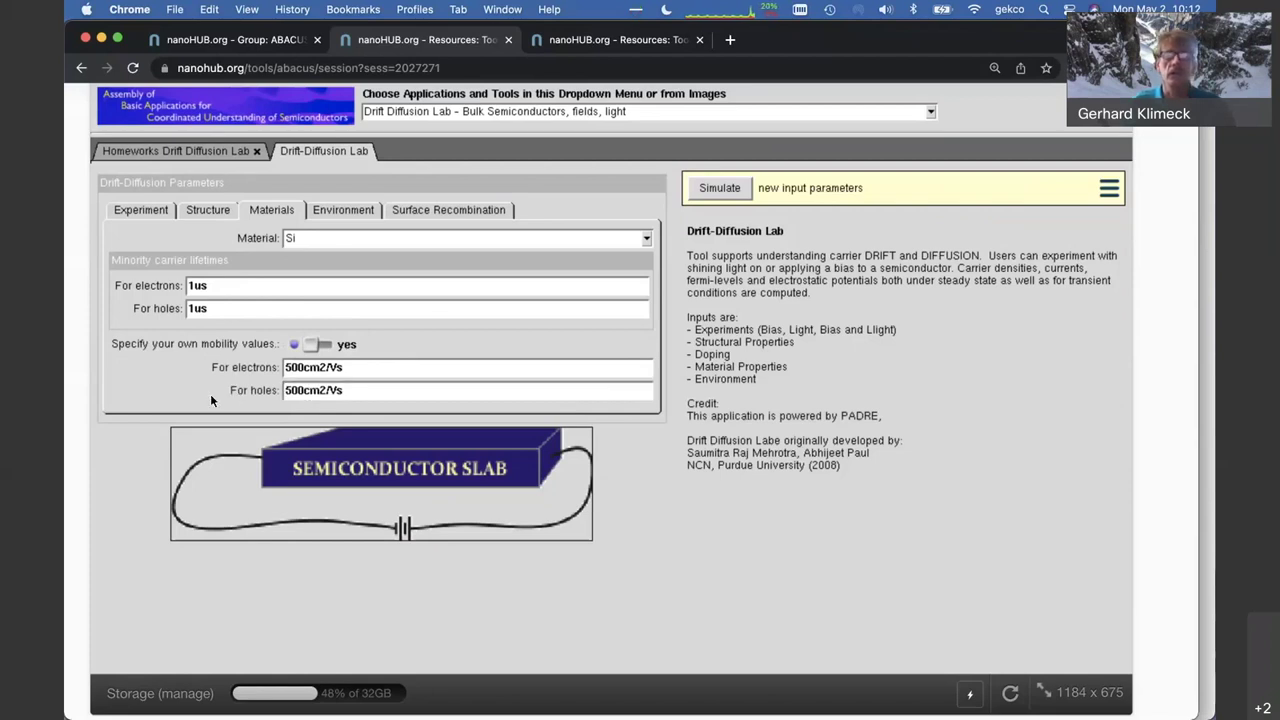
Review the environment settings and the surface recombination settings for both contacts, including the right contact hole velocity's help text
left_click(340, 212)
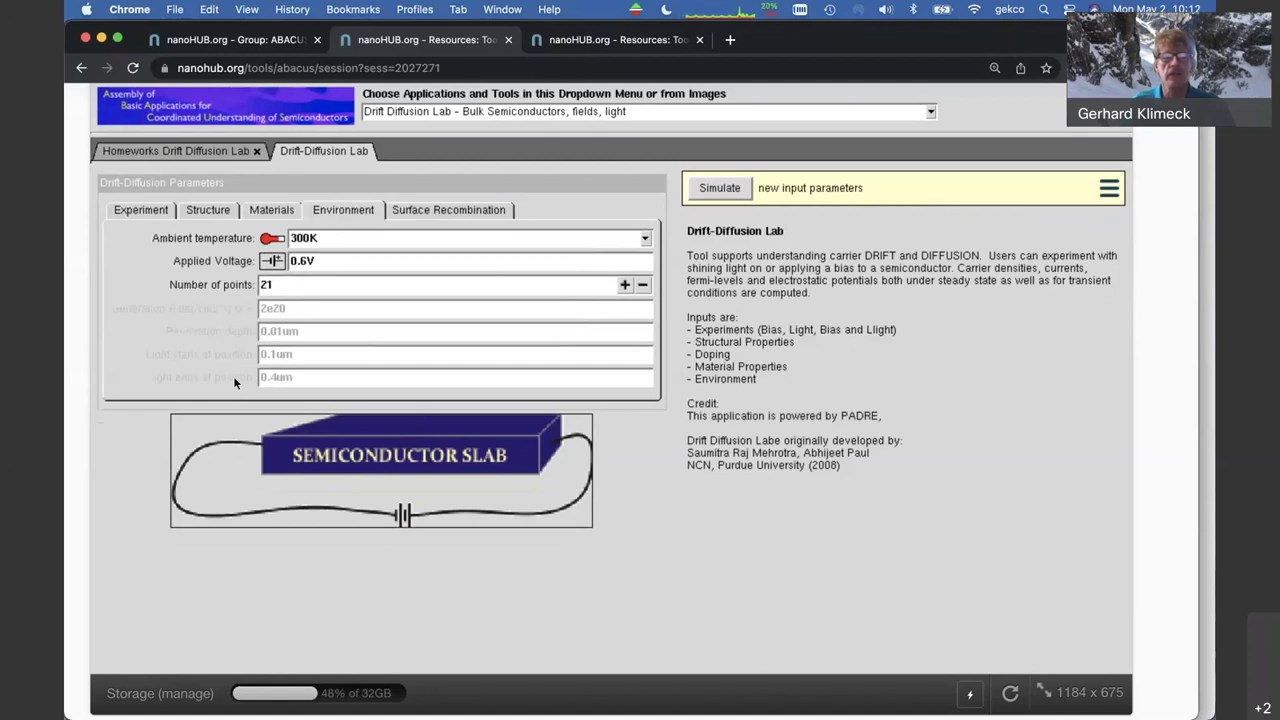
mouse_move(211, 364)
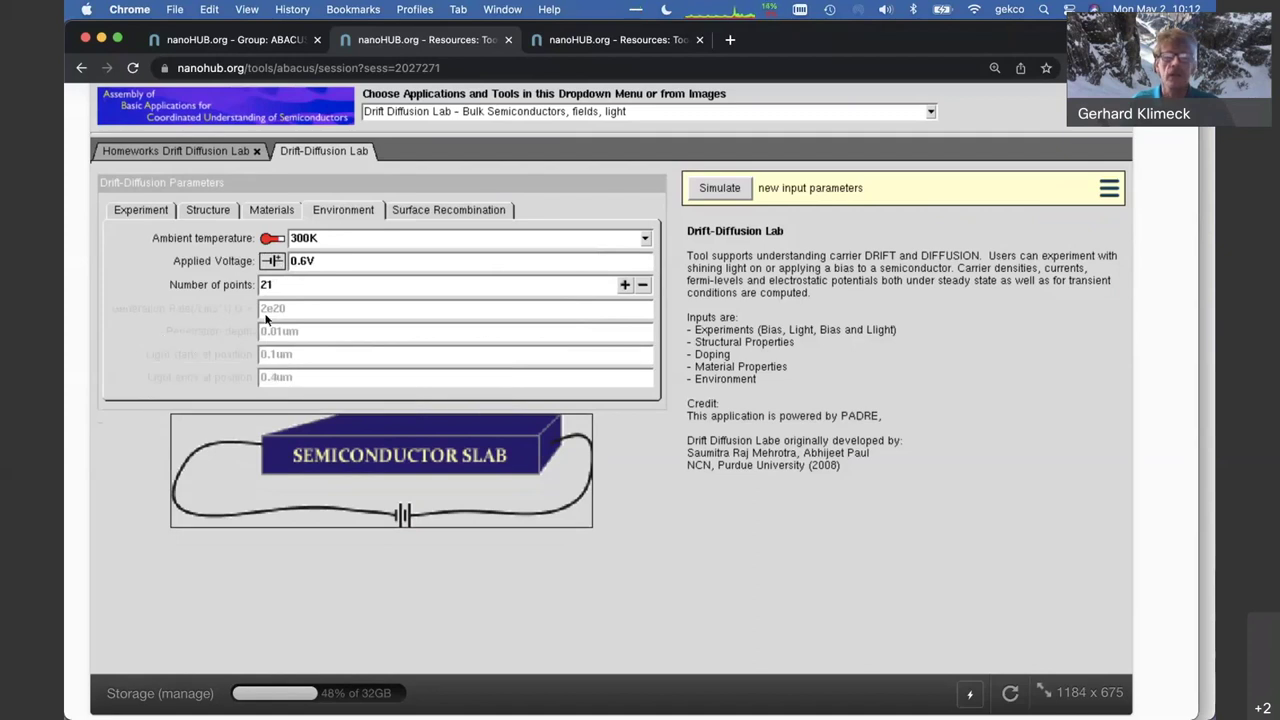
left_click(445, 208)
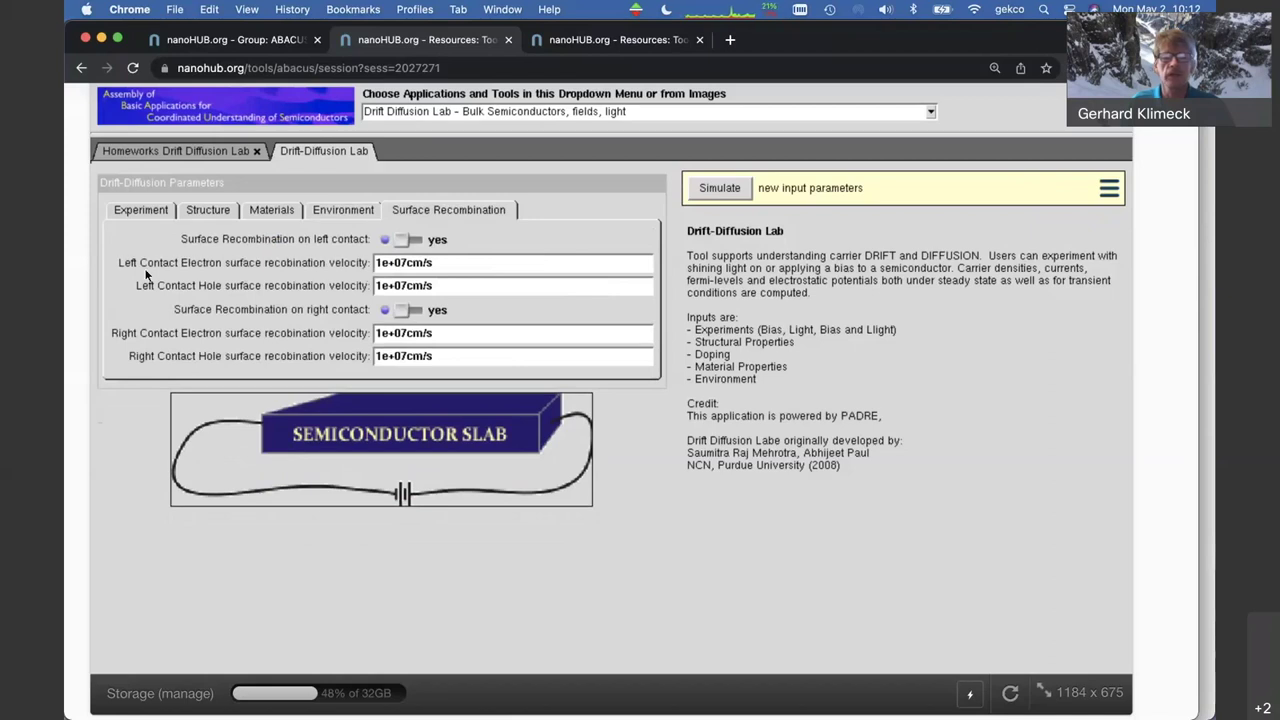
mouse_move(208, 282)
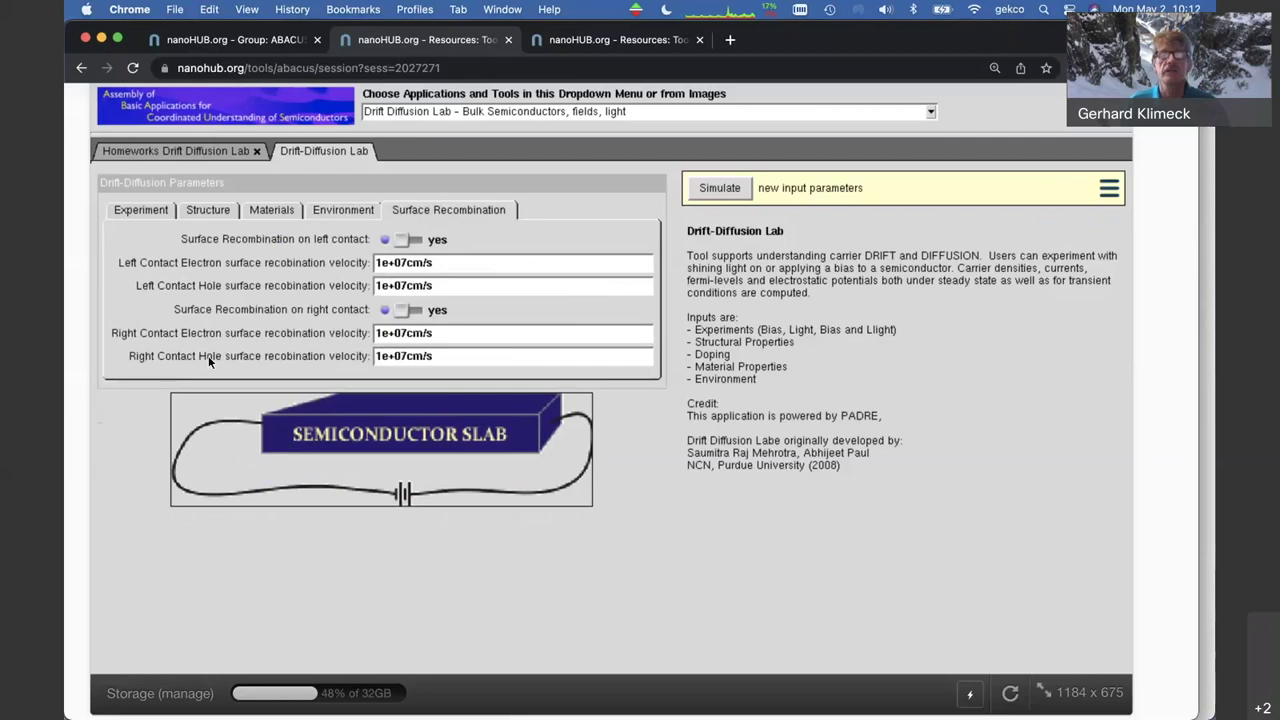
mouse_move(209, 362)
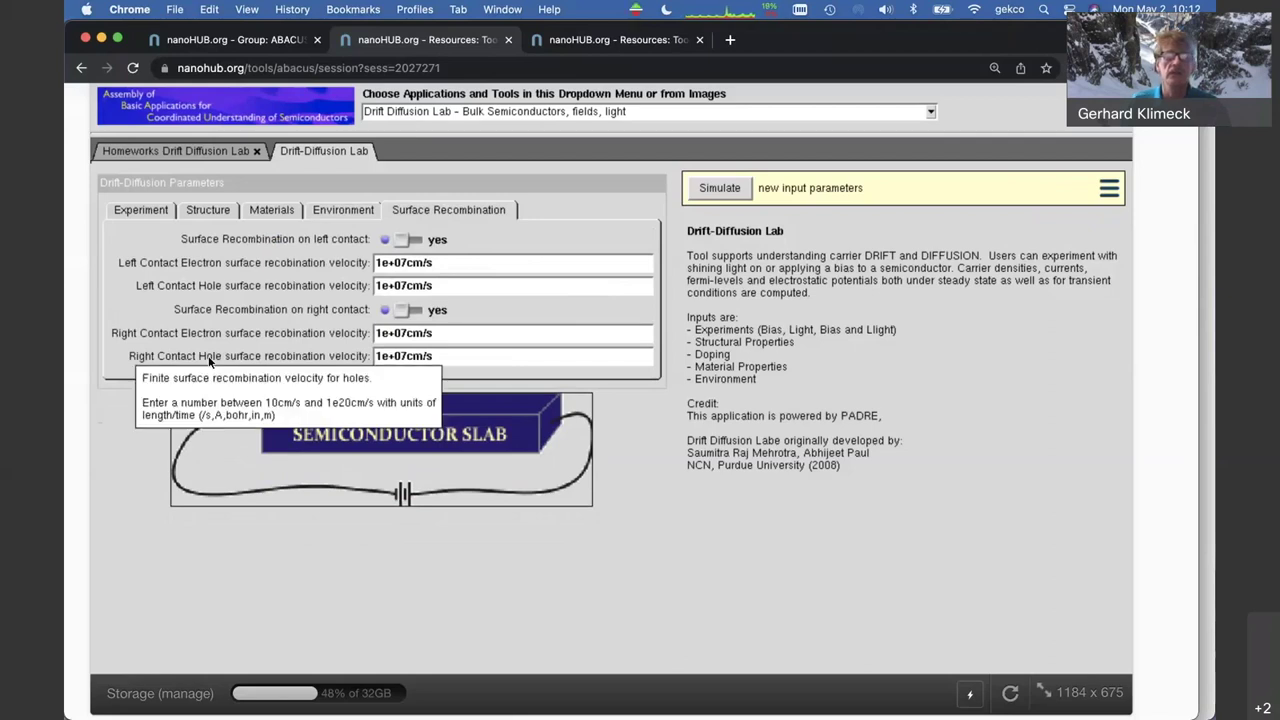
mouse_move(257, 268)
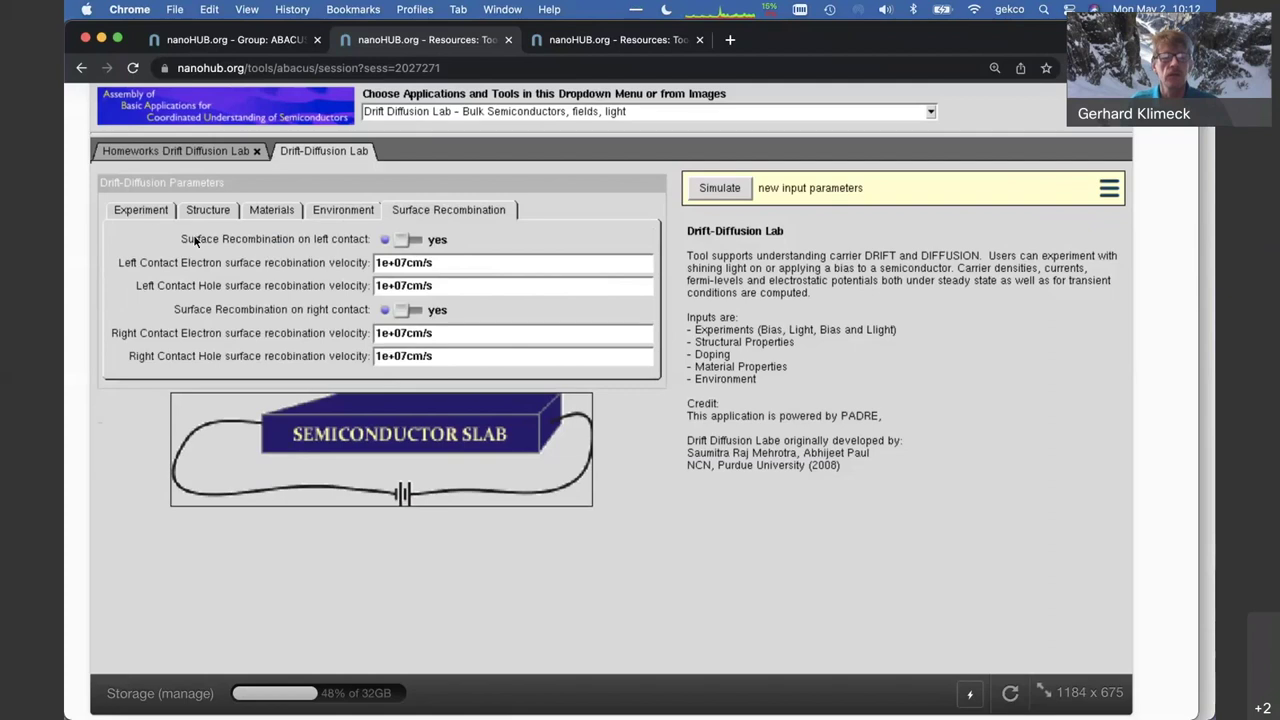
Change the experiment type to Shine light at top only and check the slab's structure settings
left_click(151, 211)
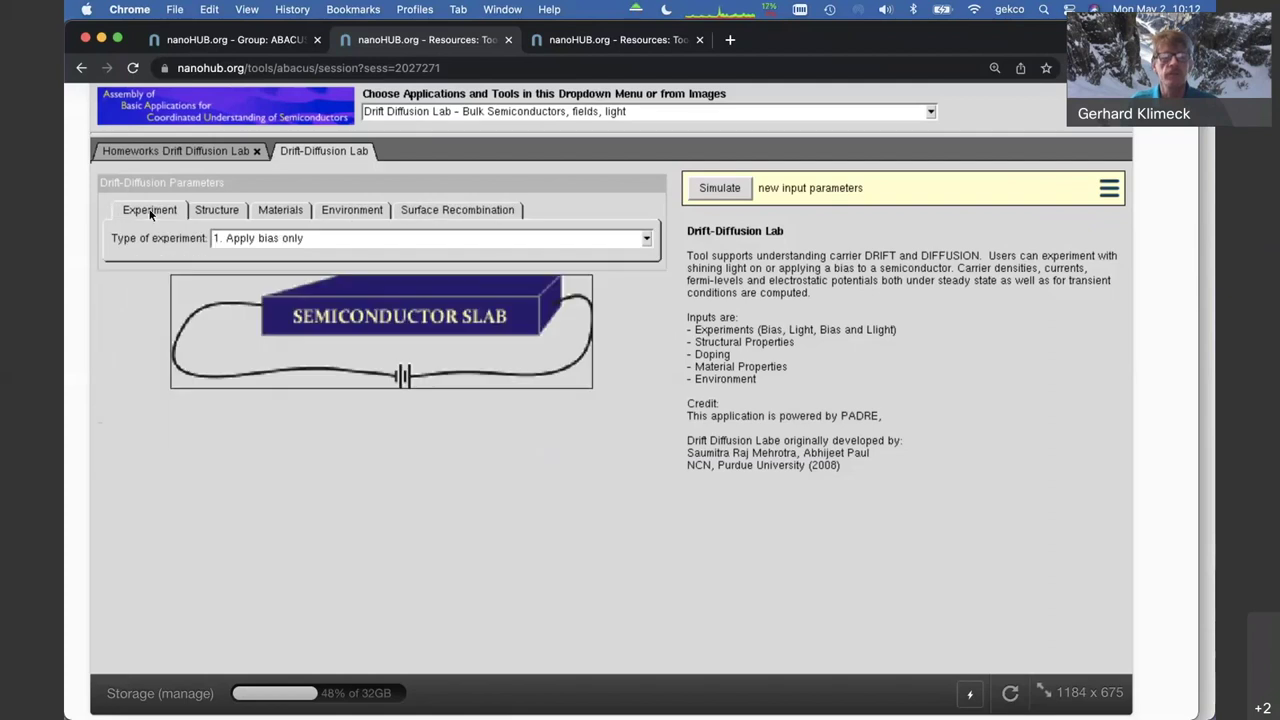
left_click(284, 239)
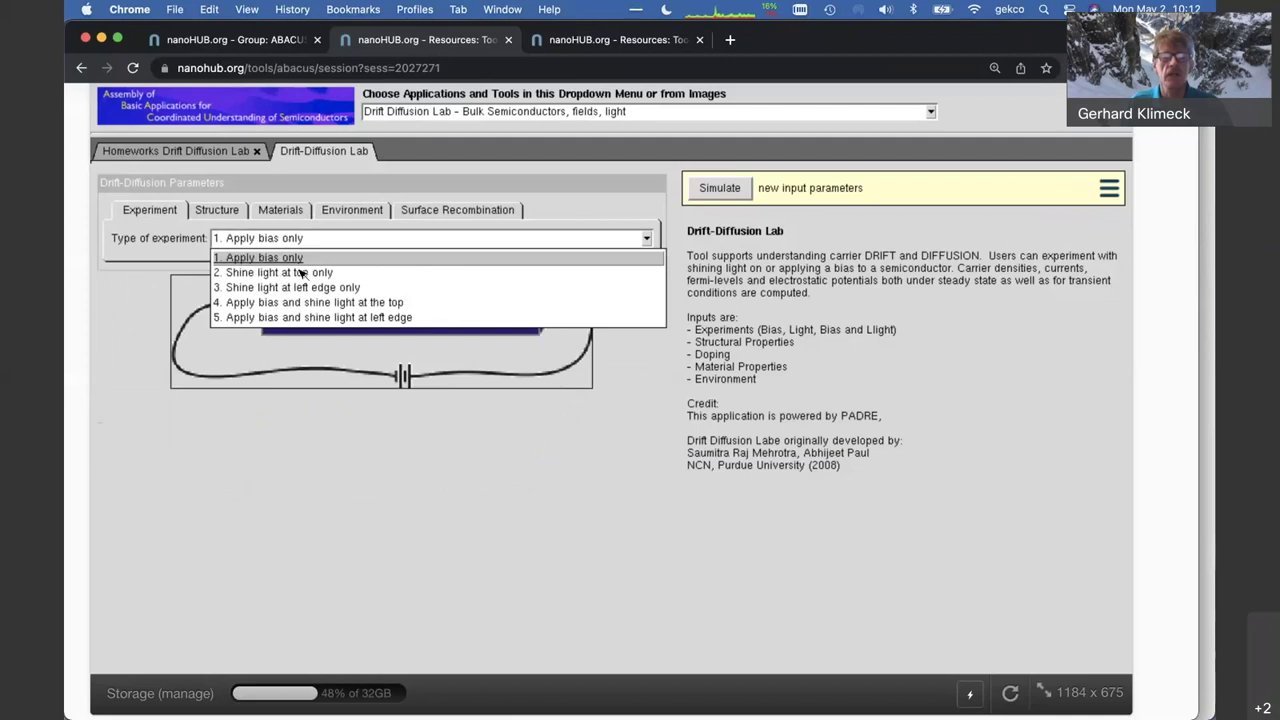
left_click(300, 273)
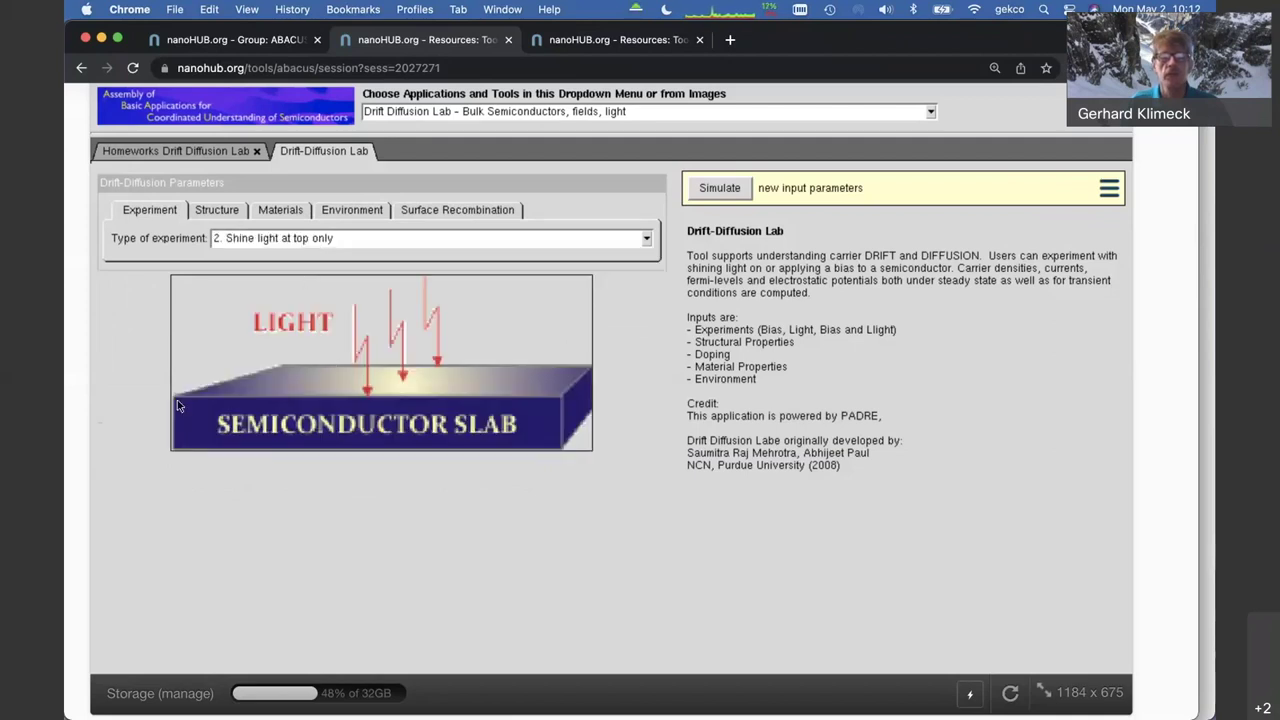
left_click(219, 209)
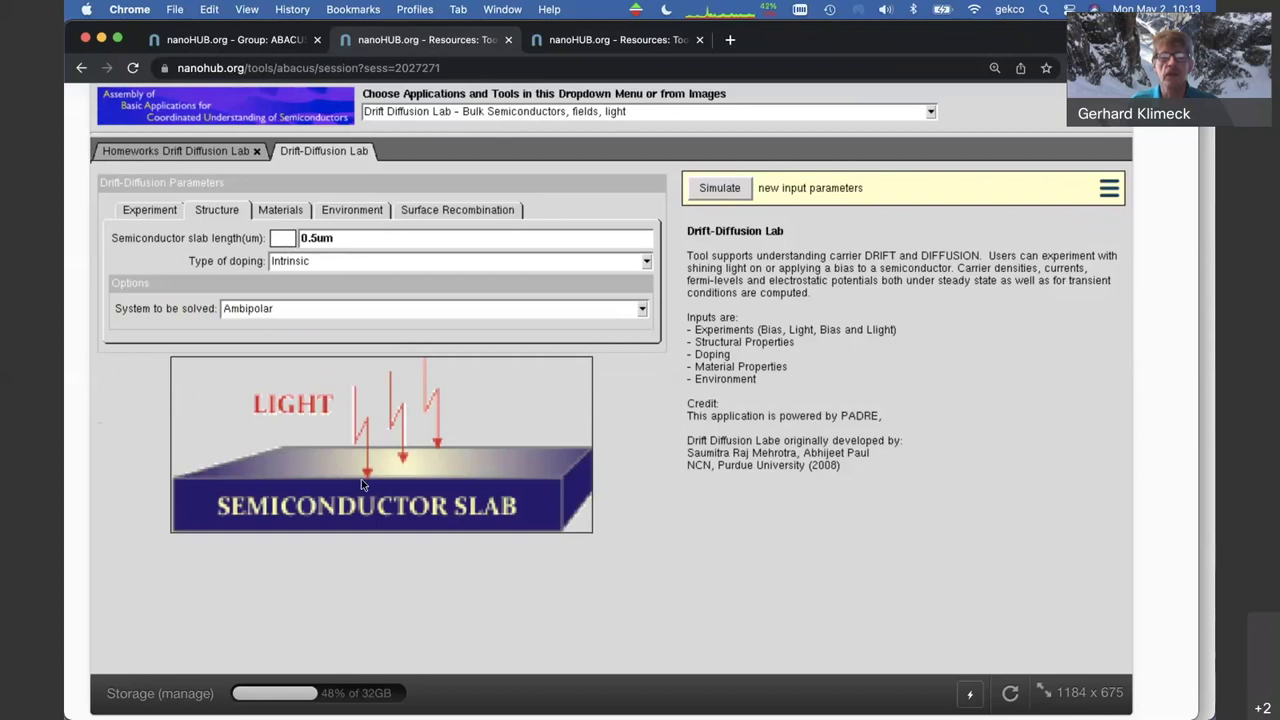
Set the light in the environment settings to start at position 0.2um and end at 0.3um
left_click(351, 209)
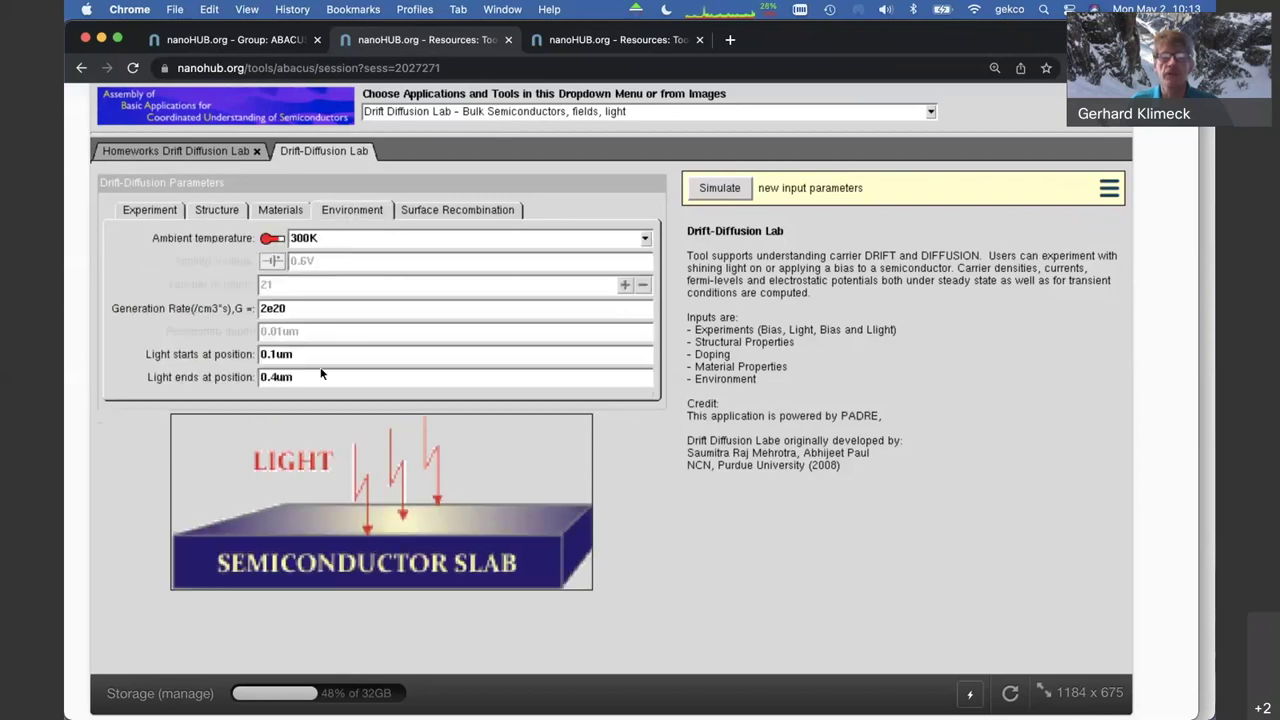
mouse_move(278, 364)
left_click(270, 355)
left_click(277, 356)
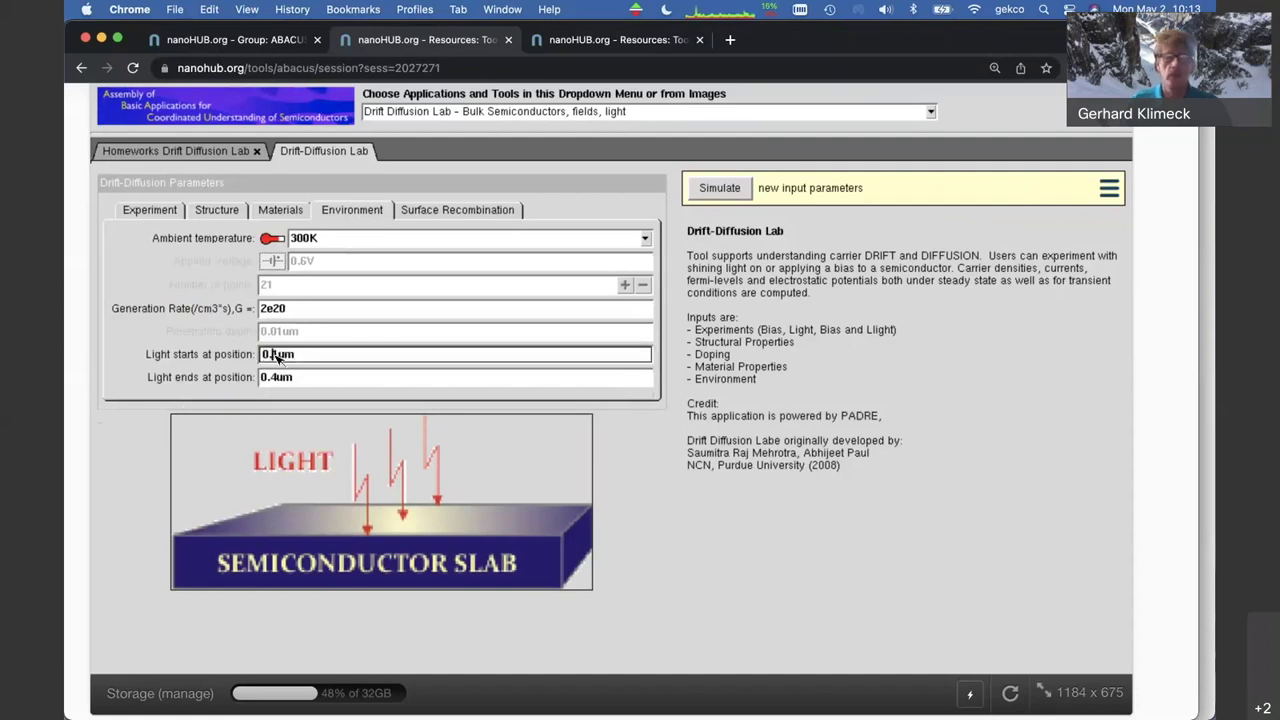
key("BackSpace")
type("2")
key("Return")
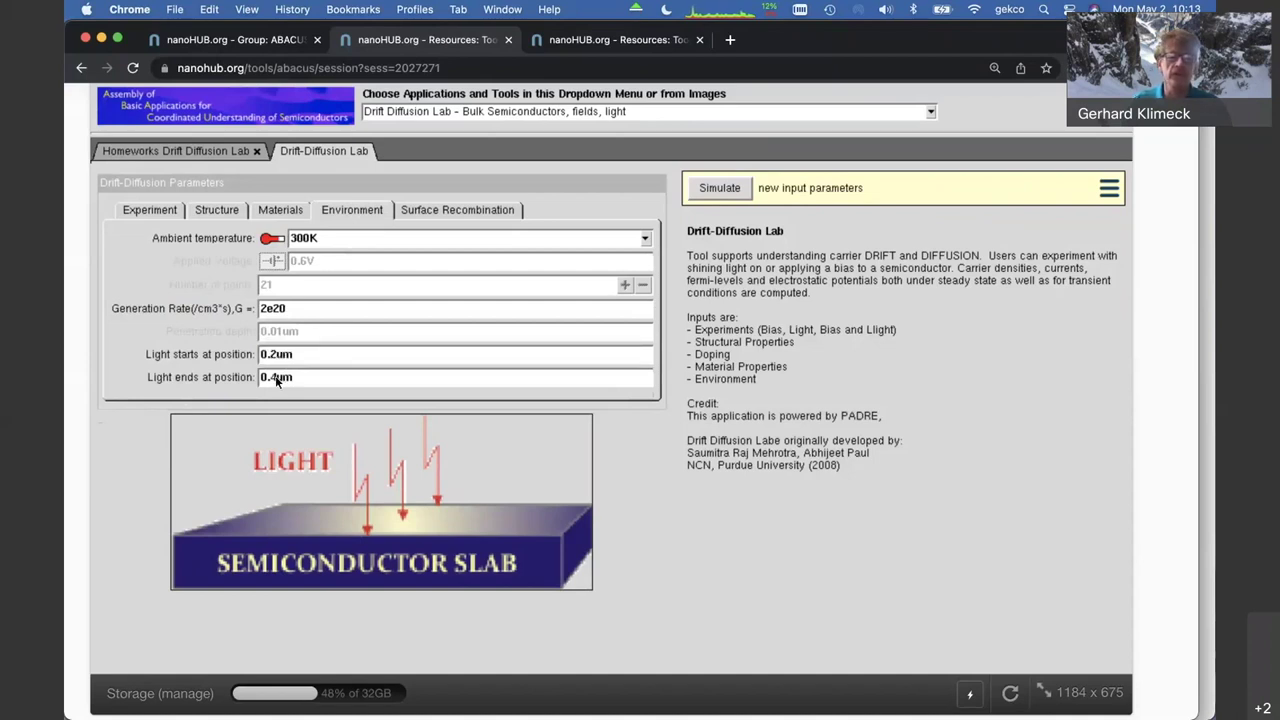
left_click(277, 379)
key("BackSpace")
type("3")
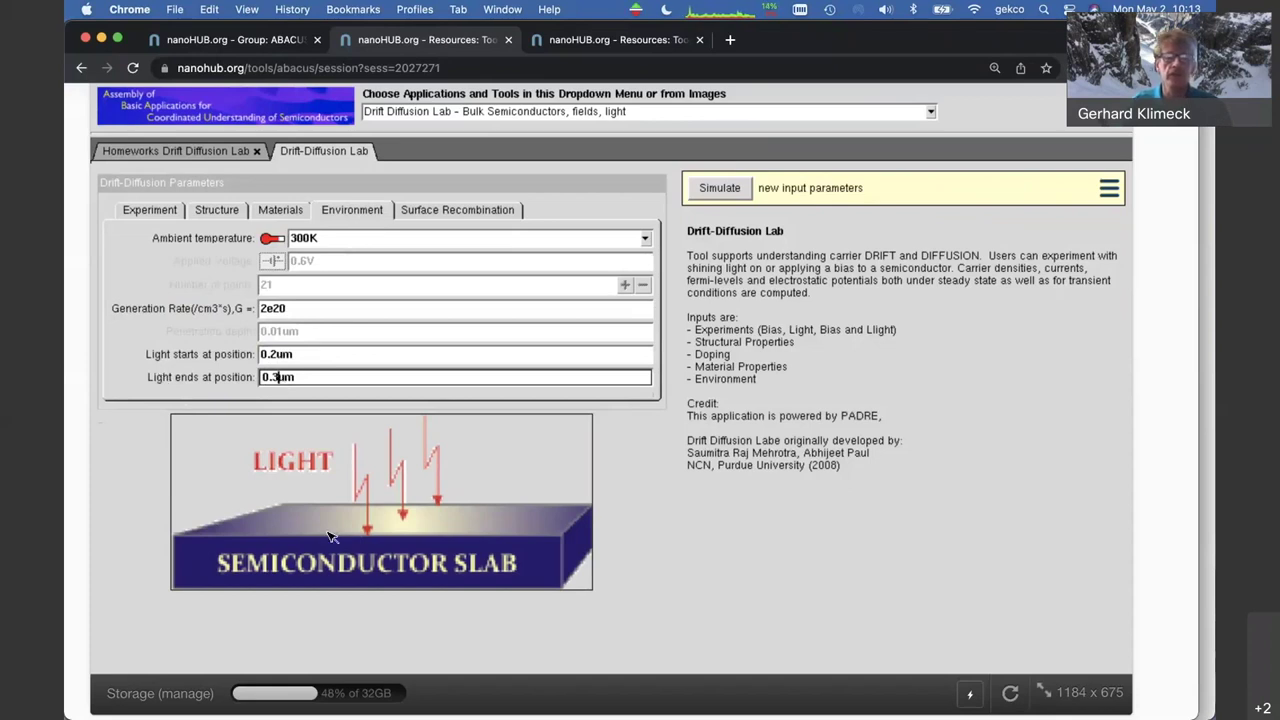
left_click(167, 382)
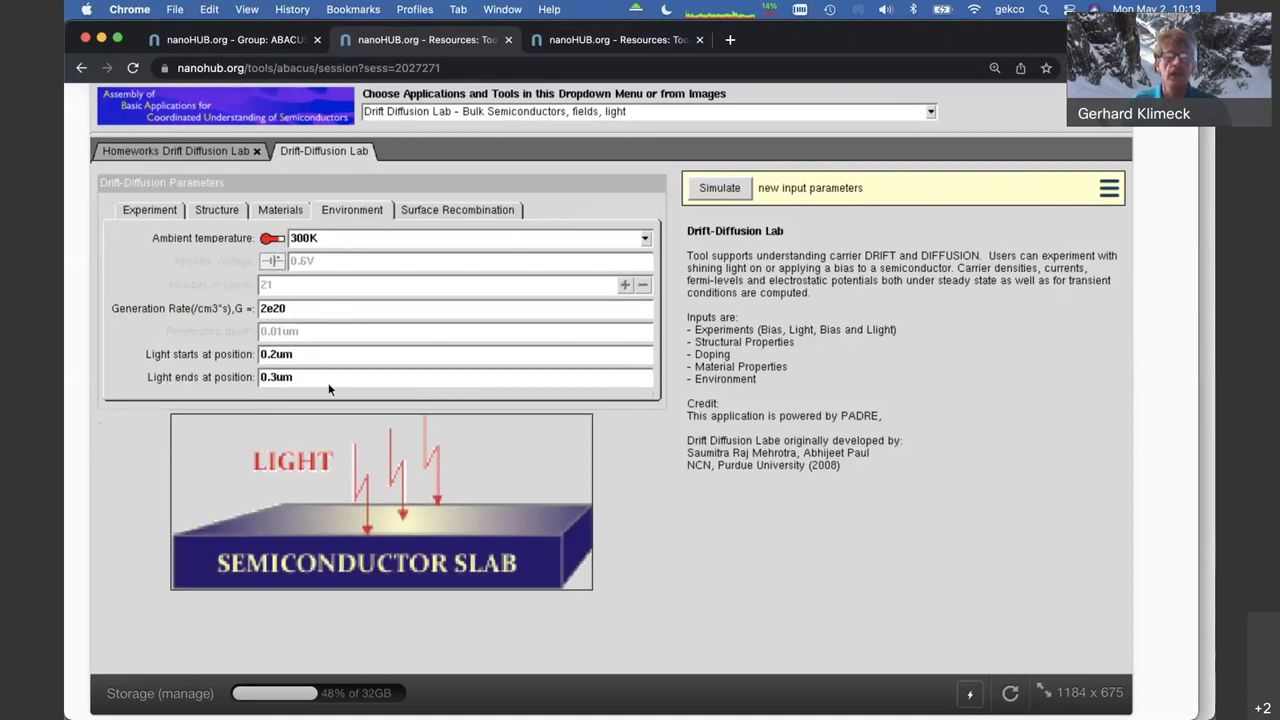
Read the generation rate's help text and set the light's generation rate to 2e19
mouse_move(289, 313)
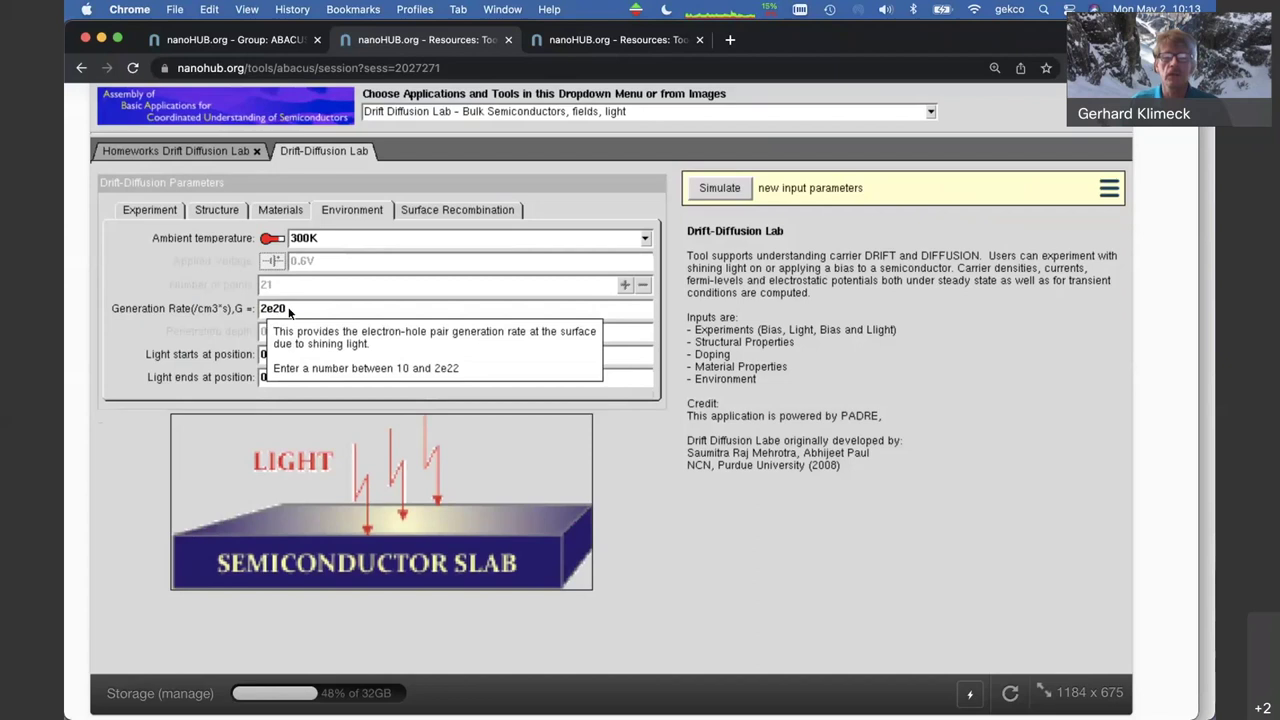
left_click(287, 312)
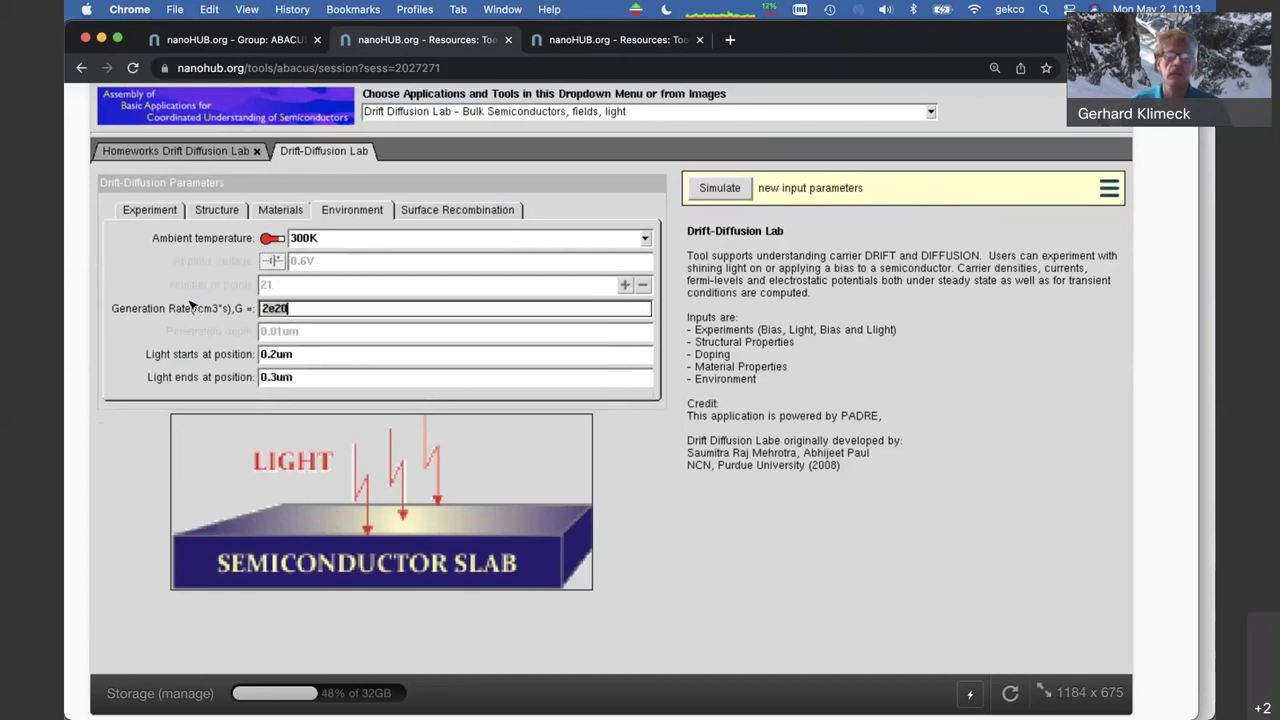
left_click(304, 312)
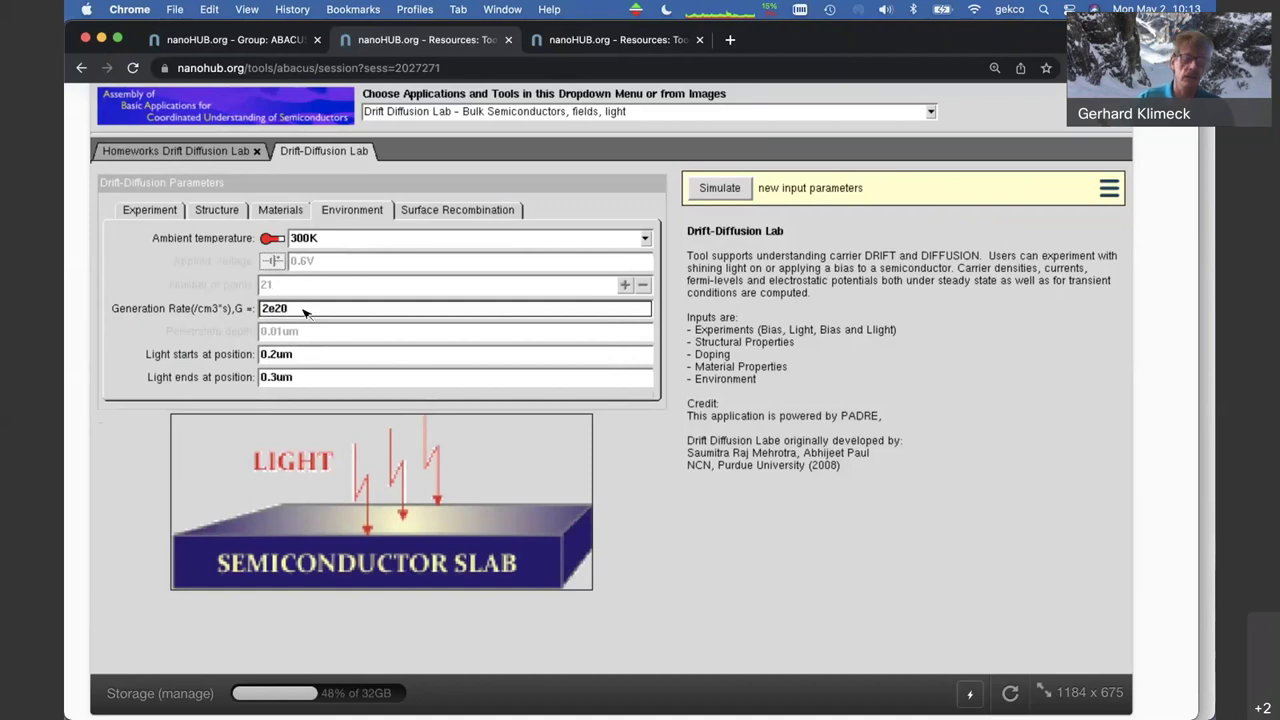
key("BackSpace")
key("BackSpace")
type("19")
left_click(143, 312)
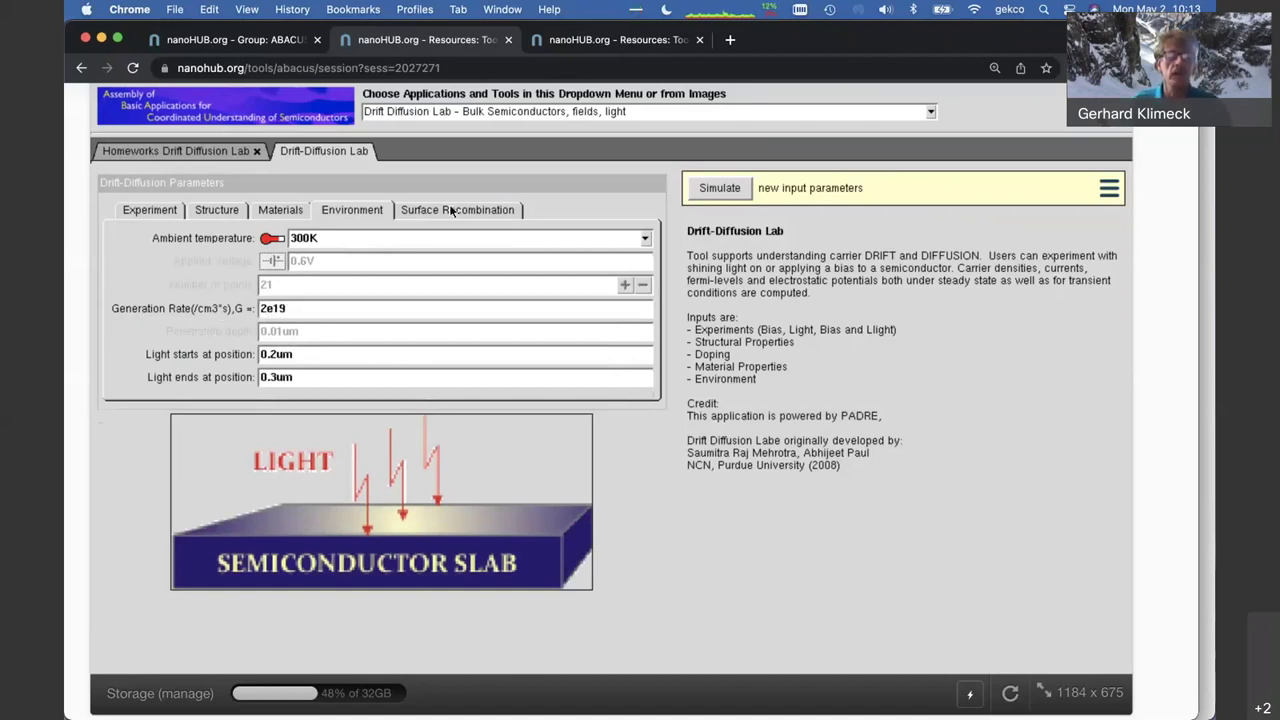
Recheck the material and experiment settings, run the simulation, and display the doping, electron density and hole density result under non-equilibrium
left_click(274, 209)
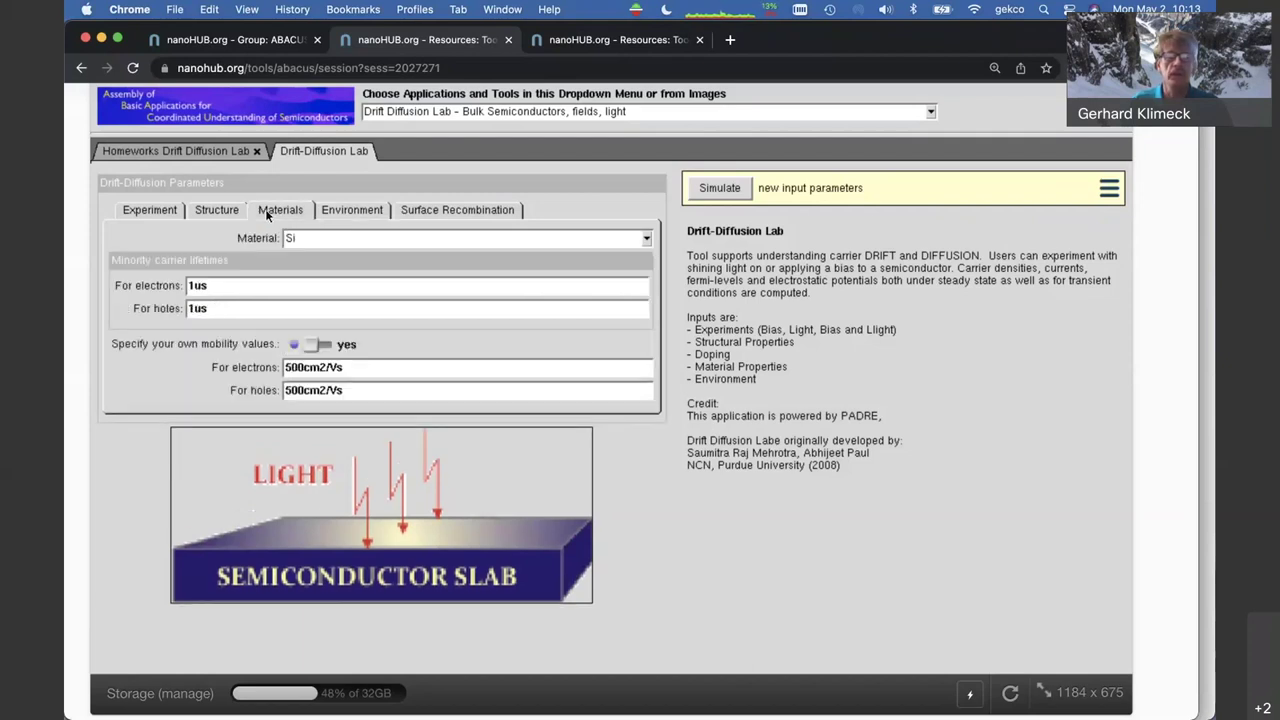
left_click(203, 211)
key("Left")
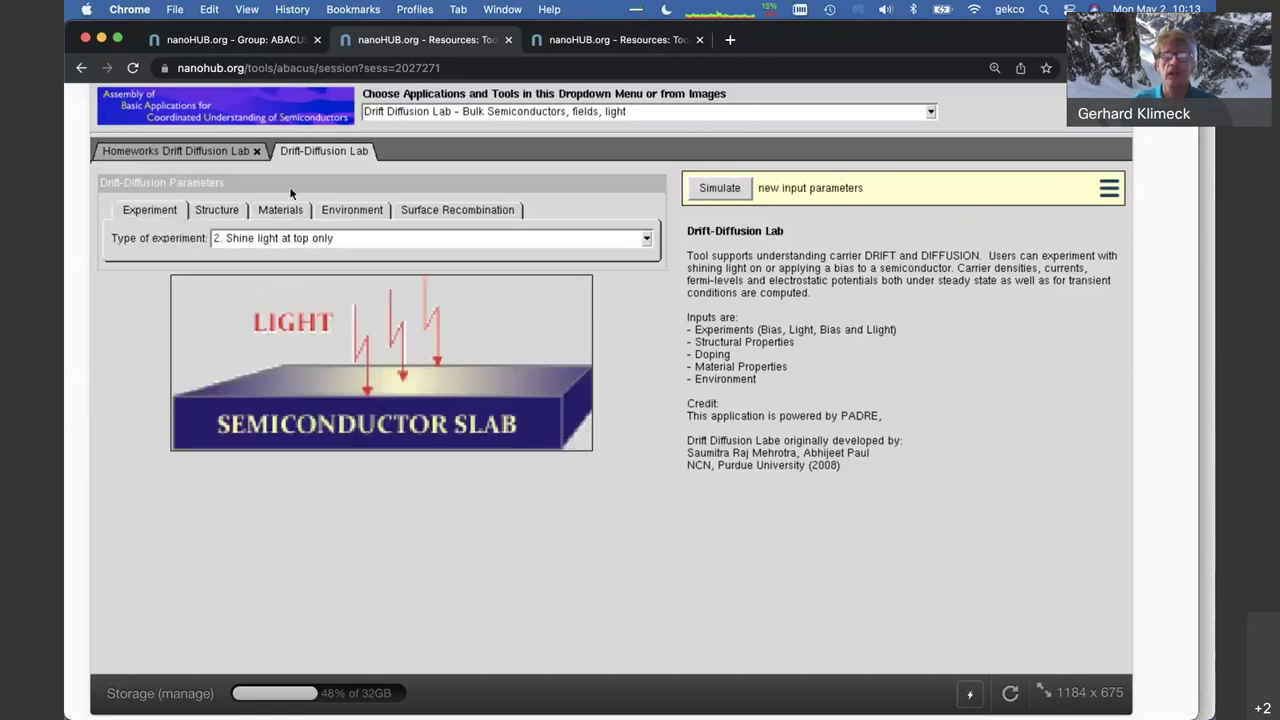
left_click(735, 187)
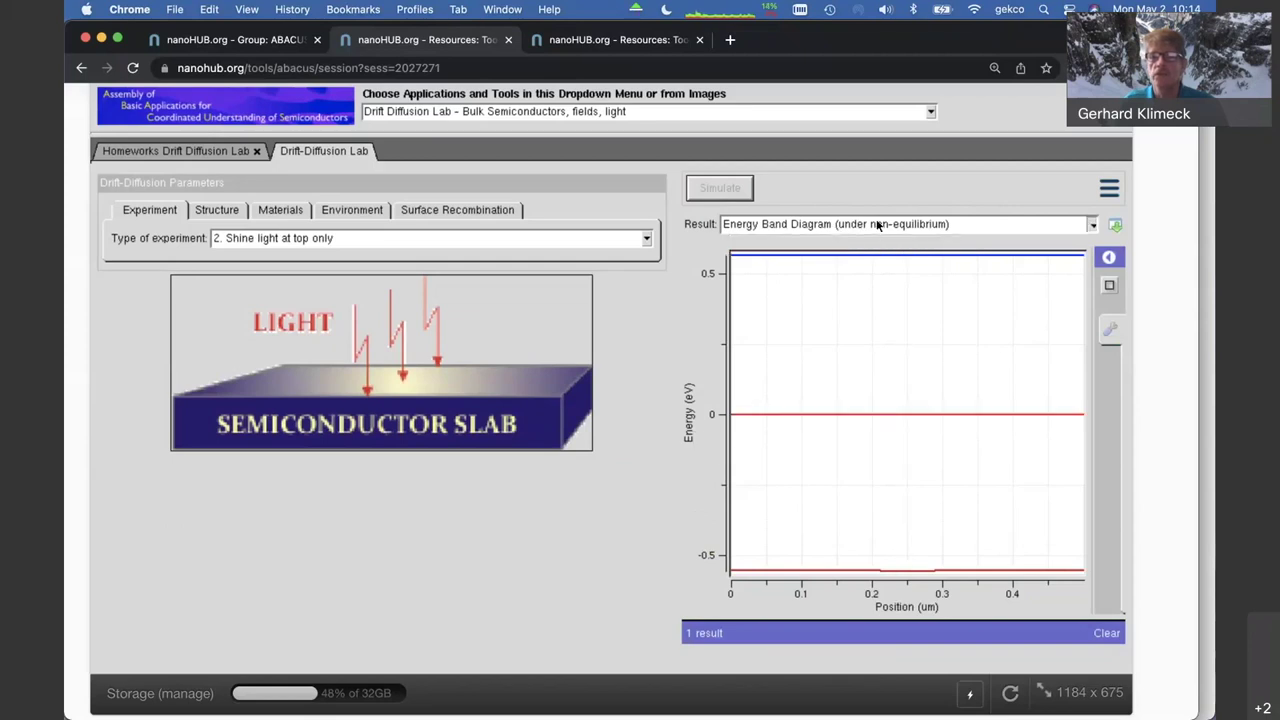
left_click(877, 225)
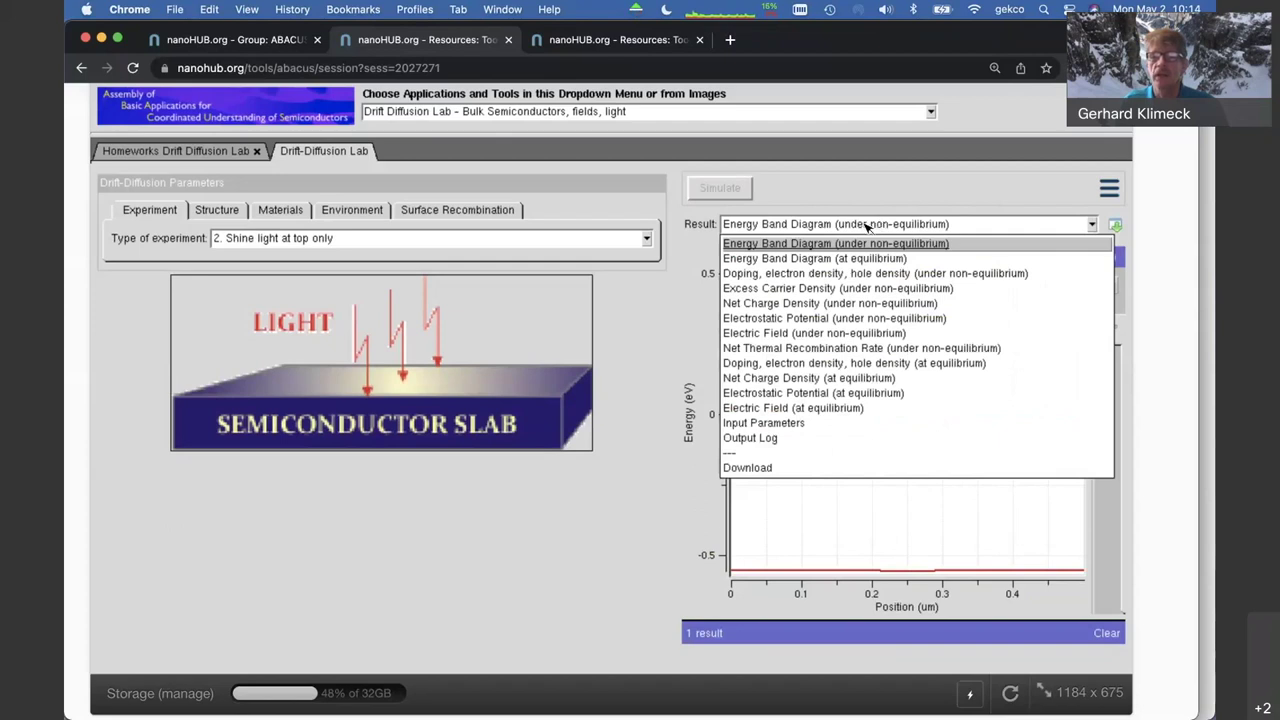
left_click(794, 278)
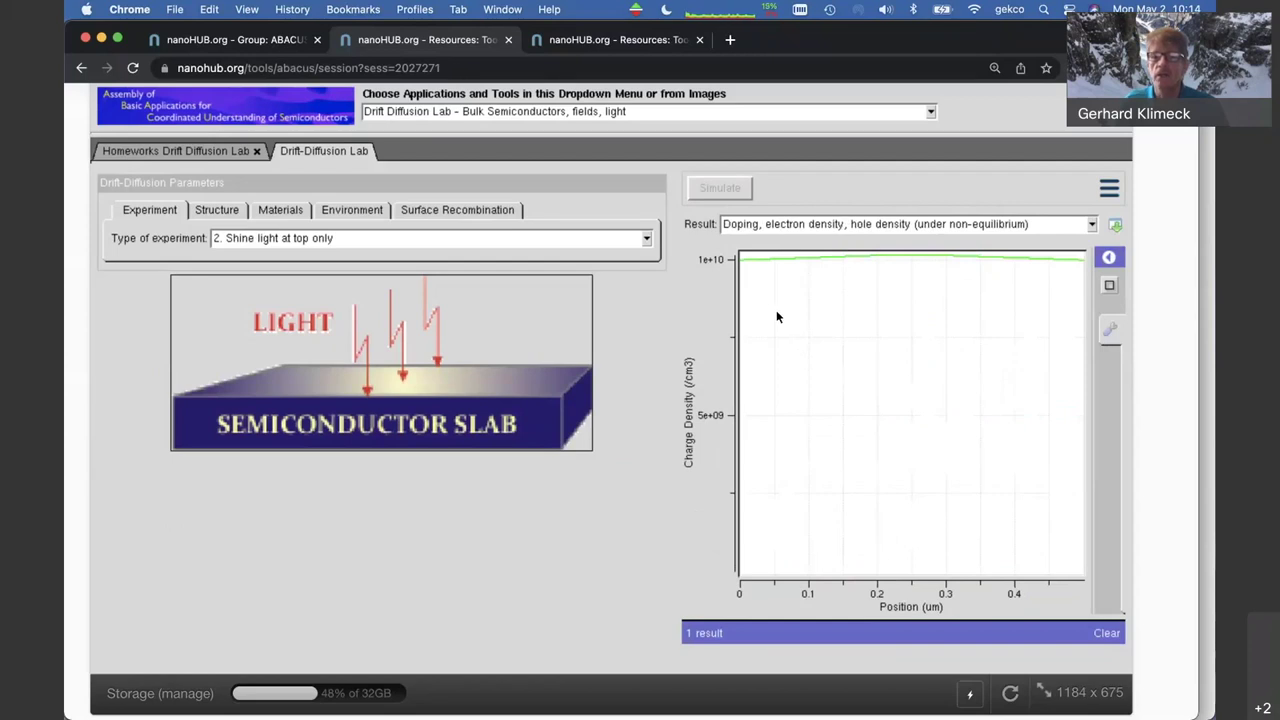
Zoom in on the peak of the charge density curve and inspect the electron density along the slab
left_click_drag(742, 286, 1087, 258)
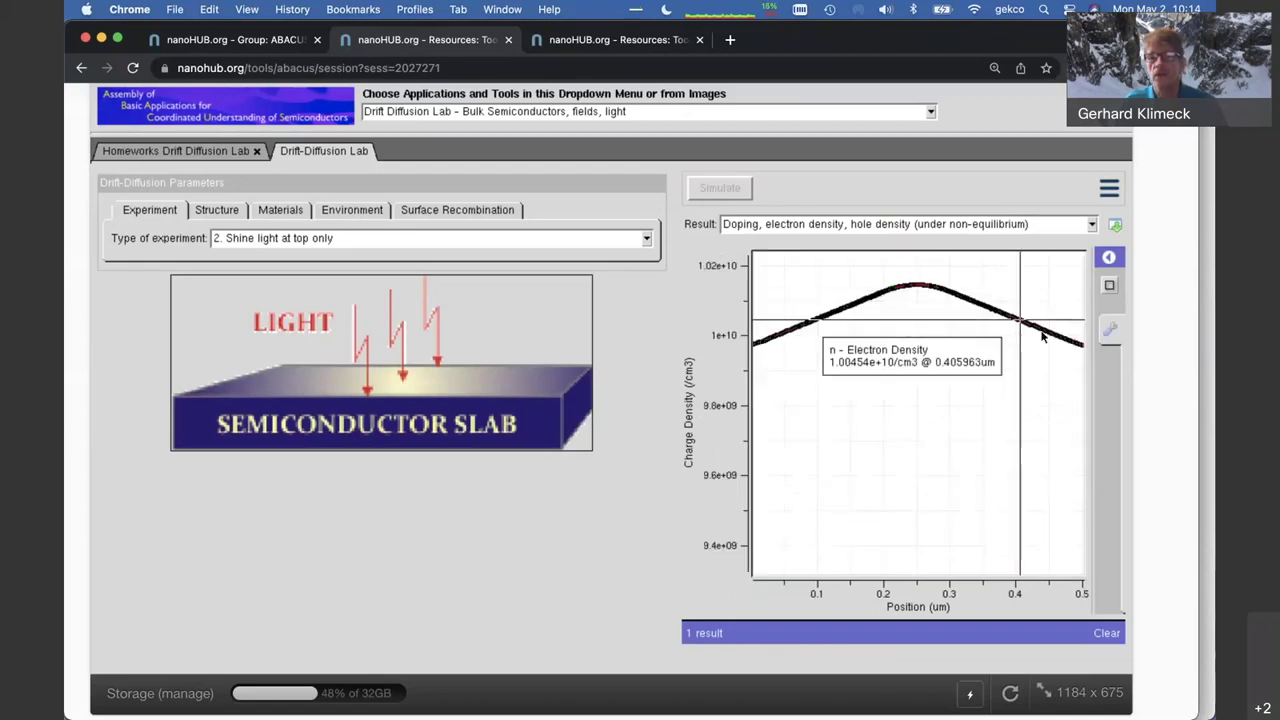
mouse_move(890, 287)
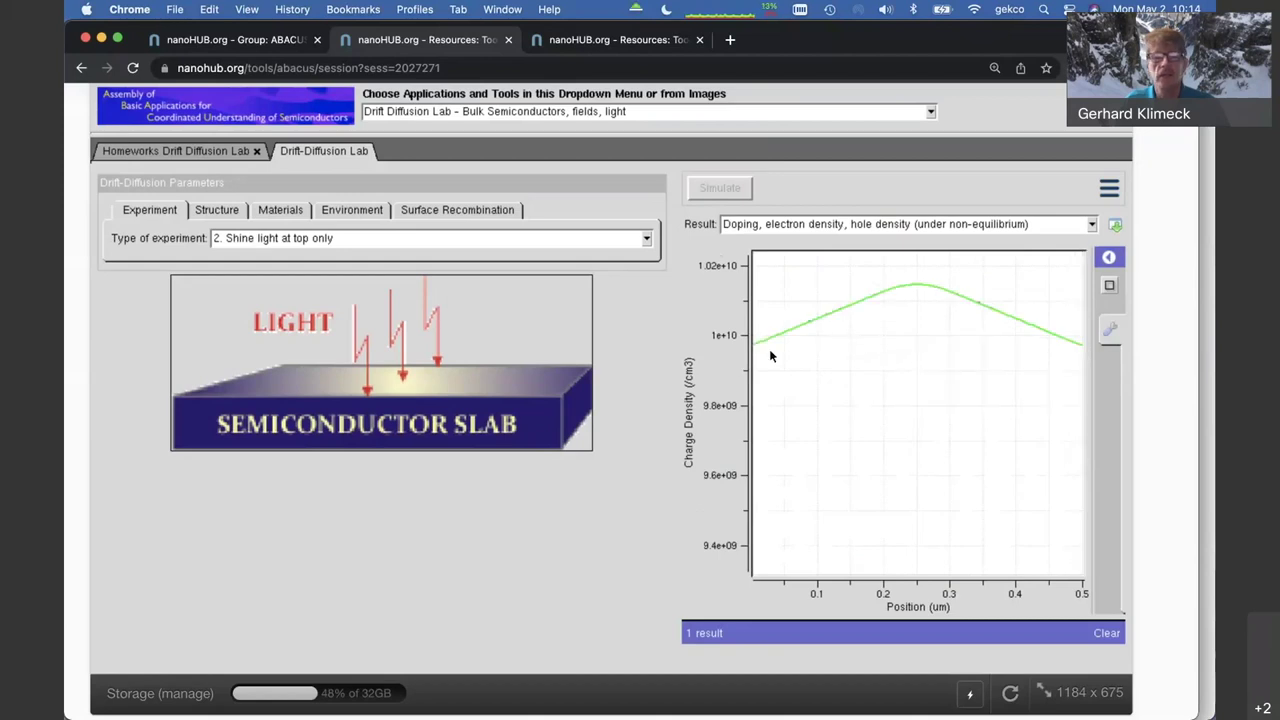
mouse_move(749, 348)
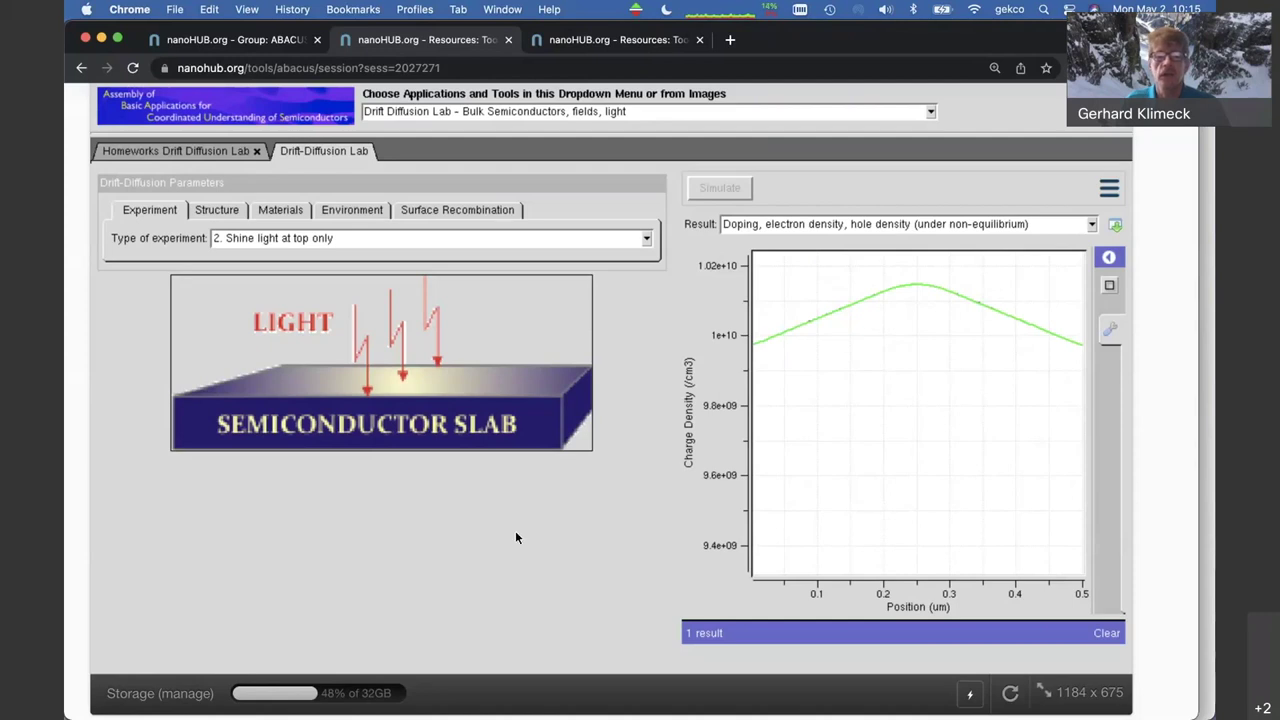
Set the minority carrier lifetimes for both electrons and holes to 1ps and run the simulation
left_click(279, 211)
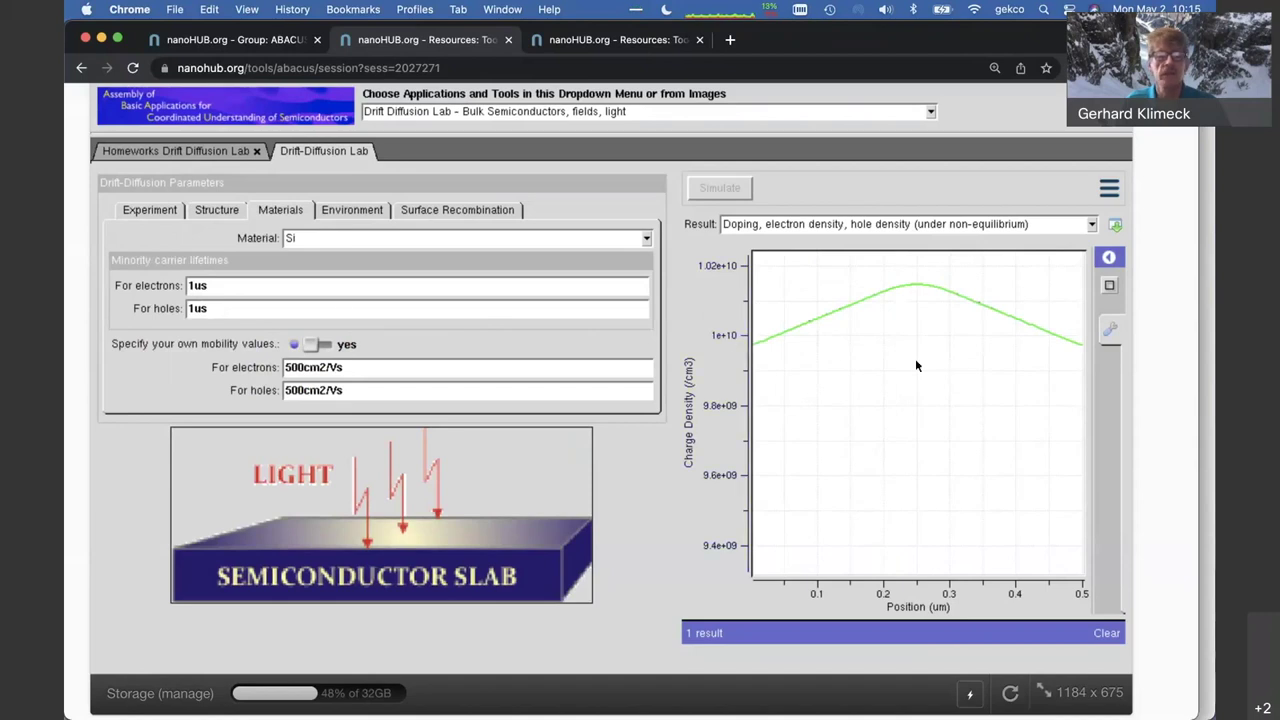
left_click(203, 287)
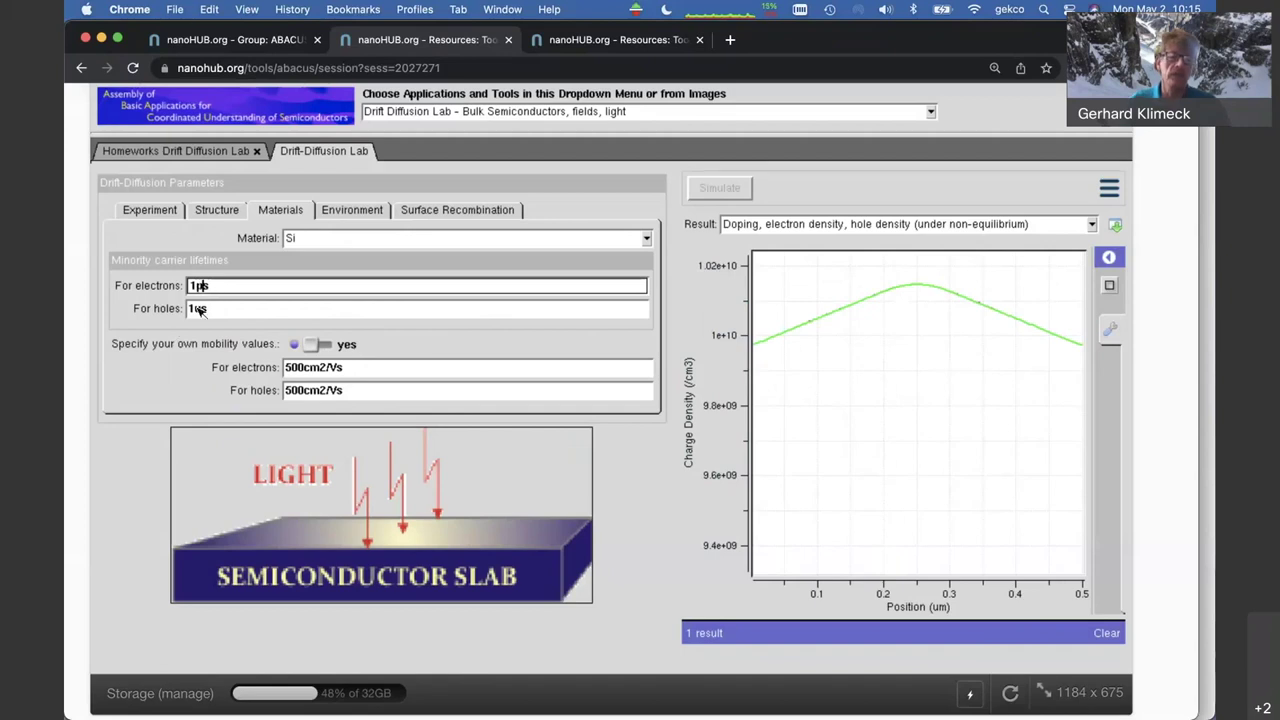
key("Return")
left_click(200, 311)
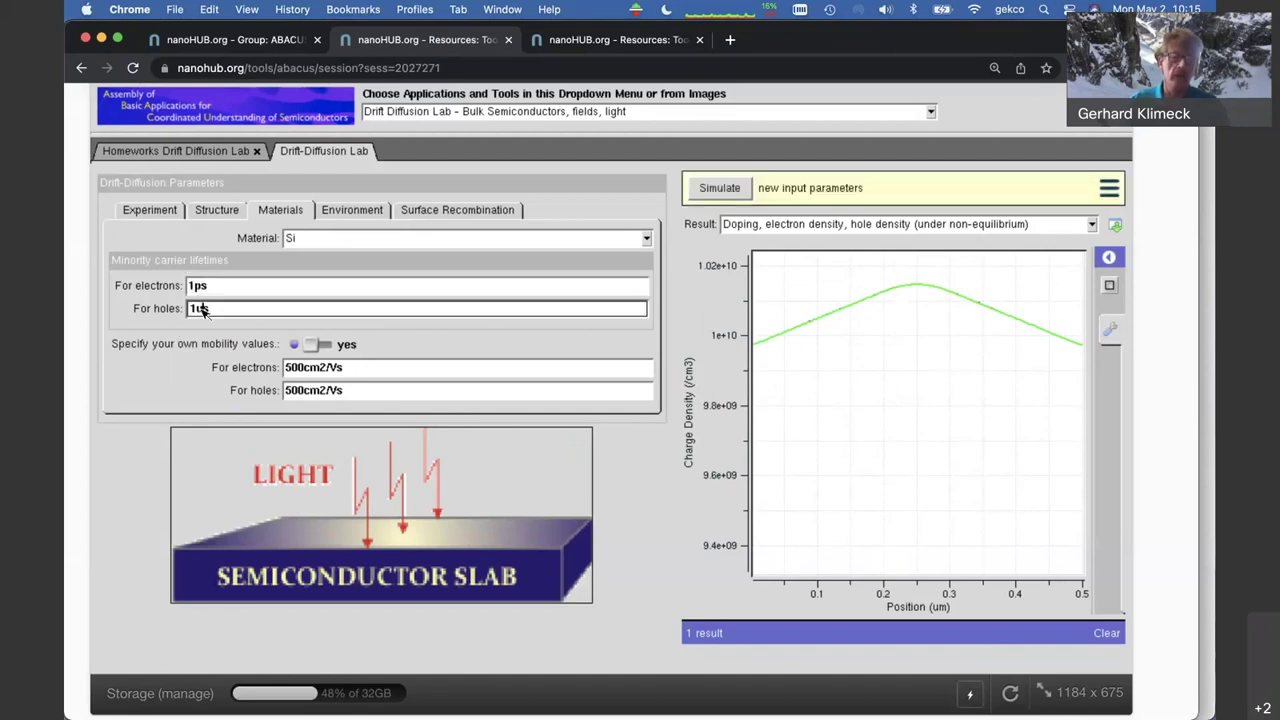
key("Return")
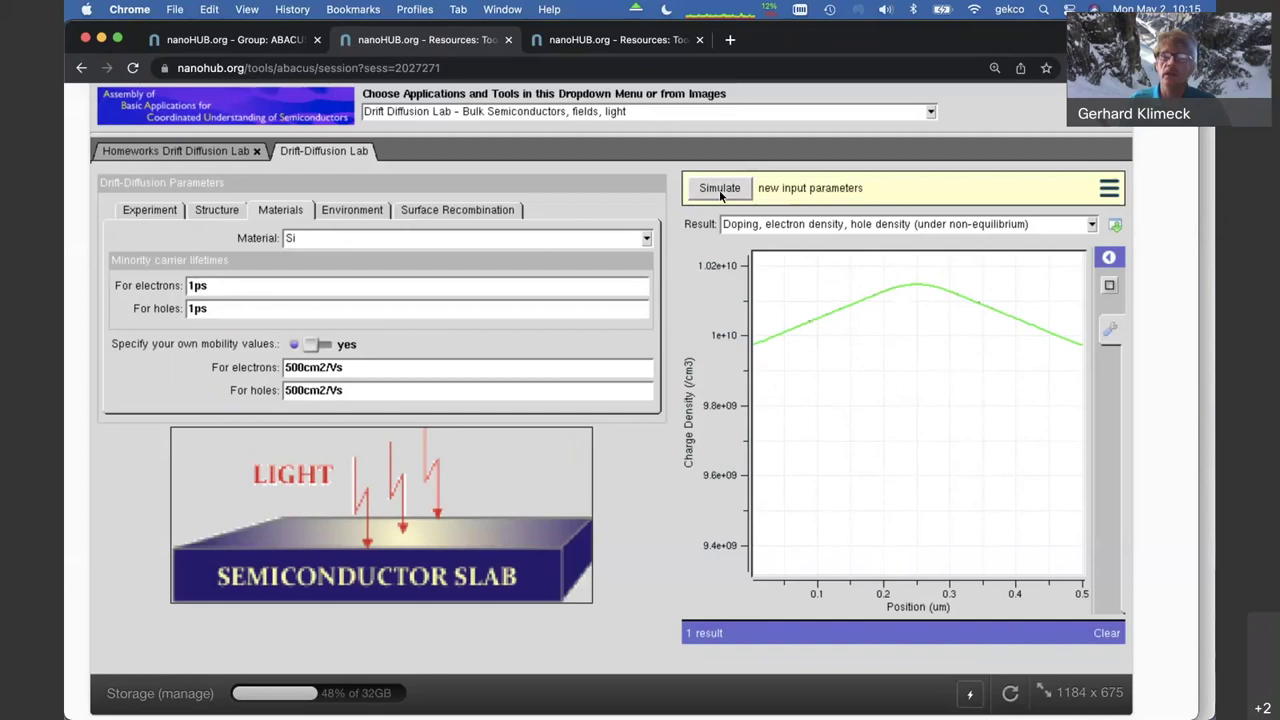
left_click(720, 191)
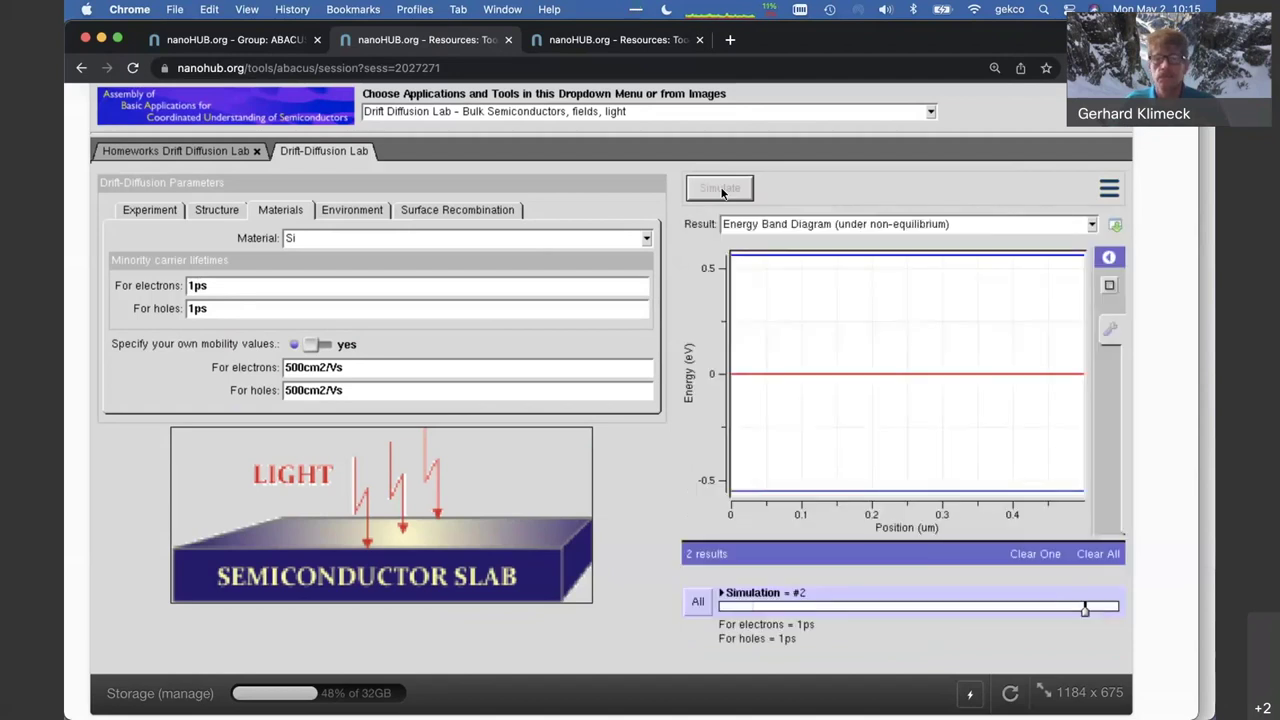
Display the doping, electron density and hole density under non-equilibrium and zoom in to inspect the curve's peak
left_click(790, 224)
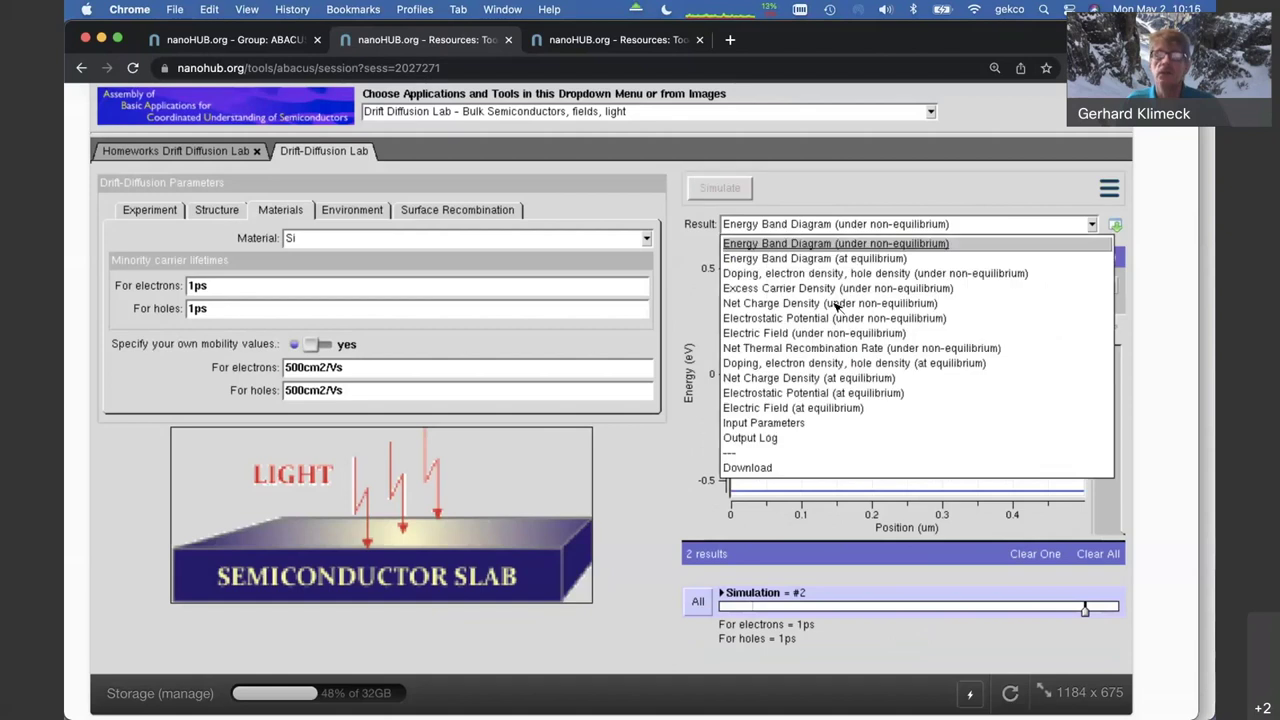
left_click(803, 274)
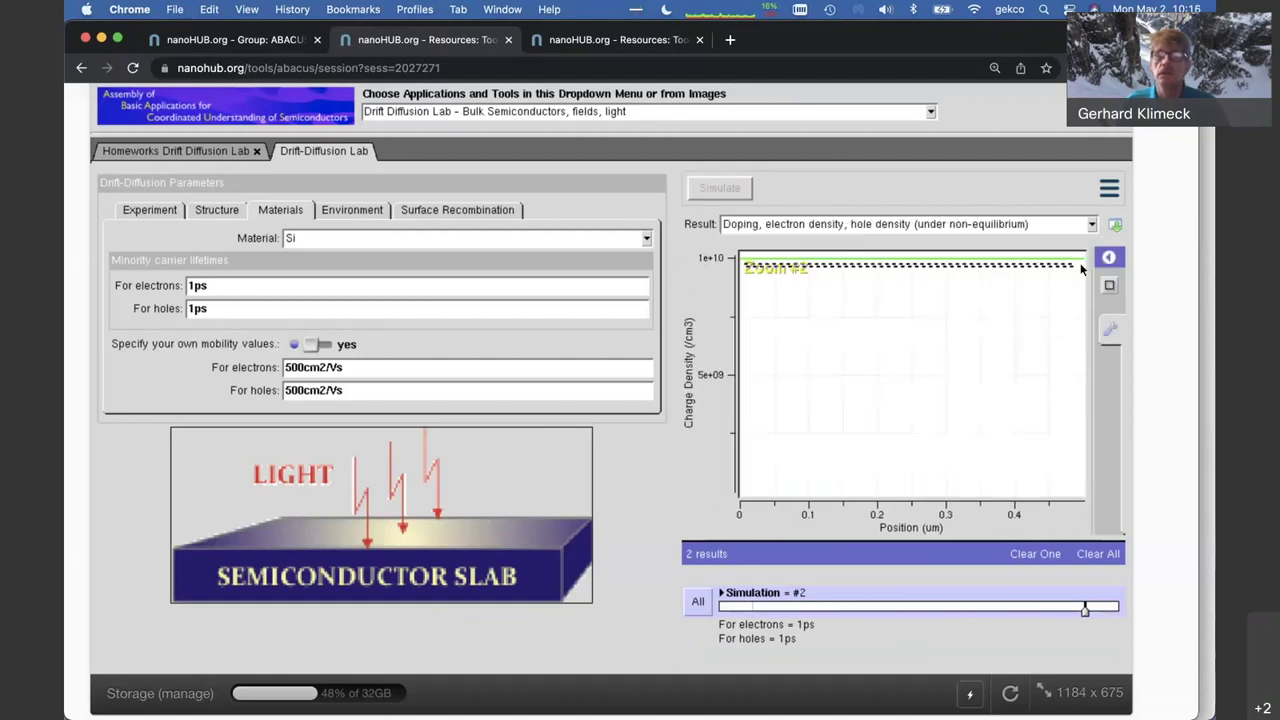
left_click_drag(1087, 260, 1088, 262)
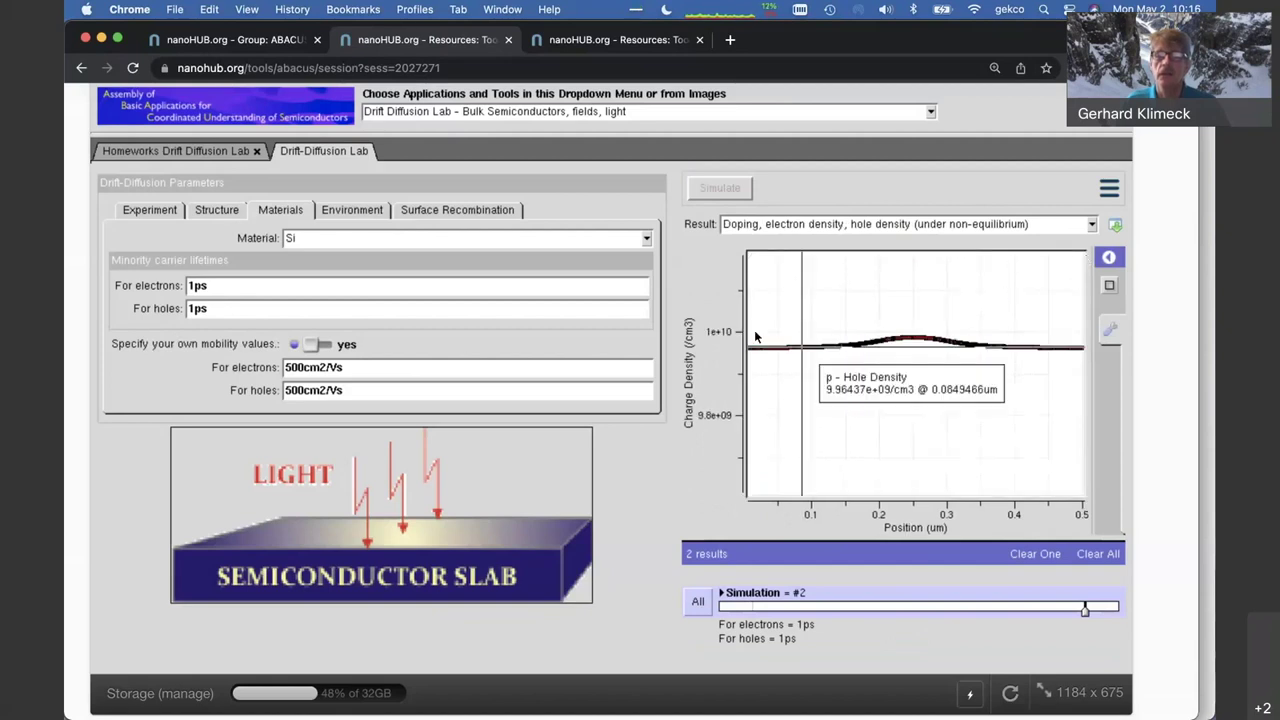
left_click_drag(750, 337, 1080, 369)
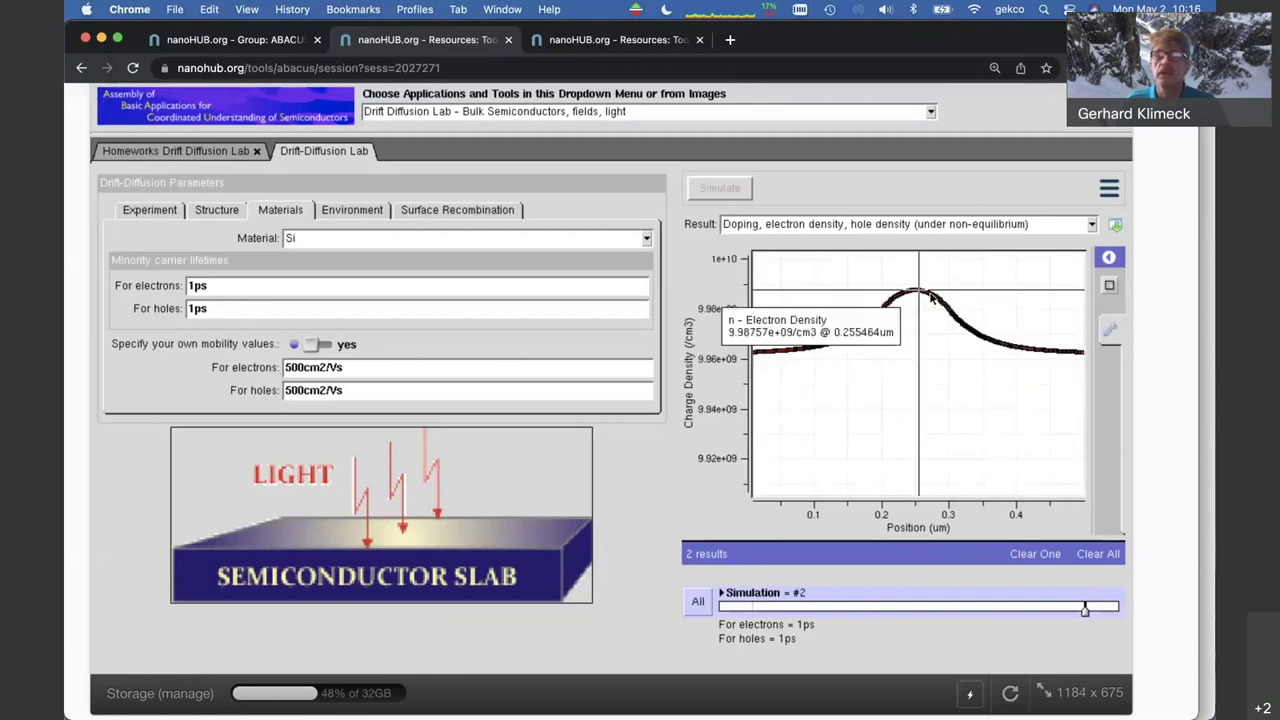
mouse_move(928, 290)
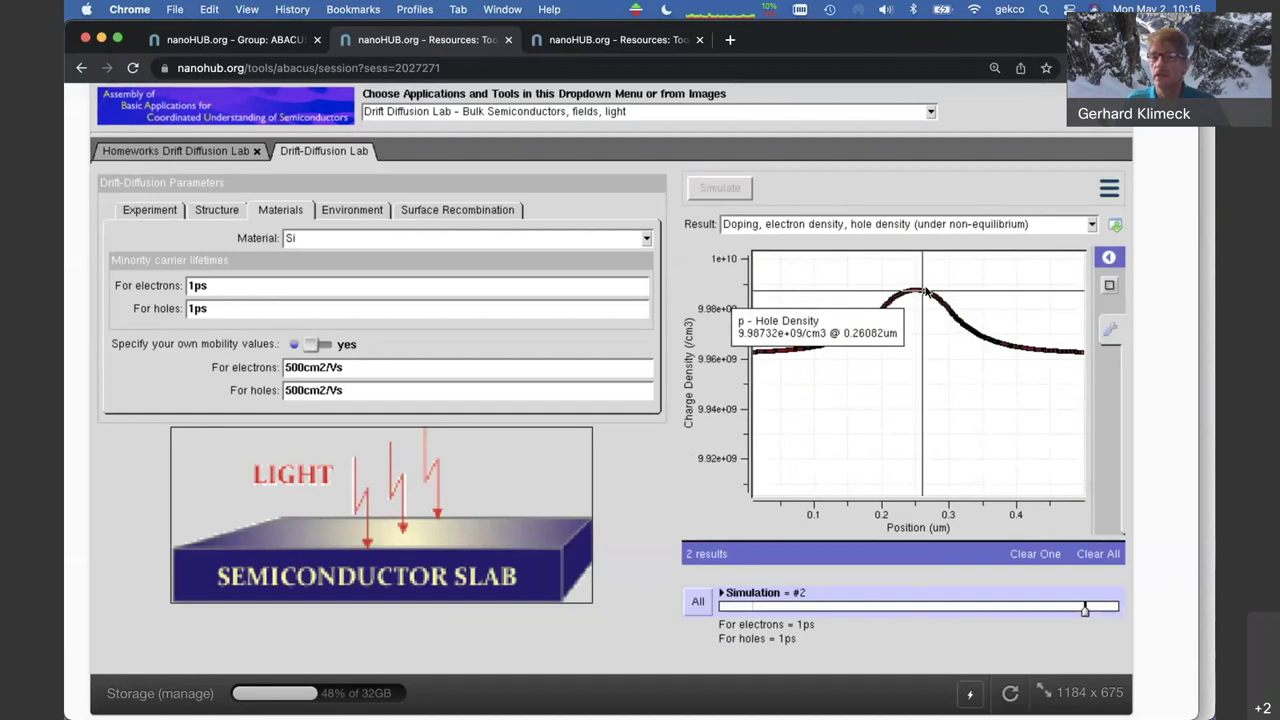
Set the light's generation rate to 2e20 in the environment settings and run the simulation
left_click(350, 210)
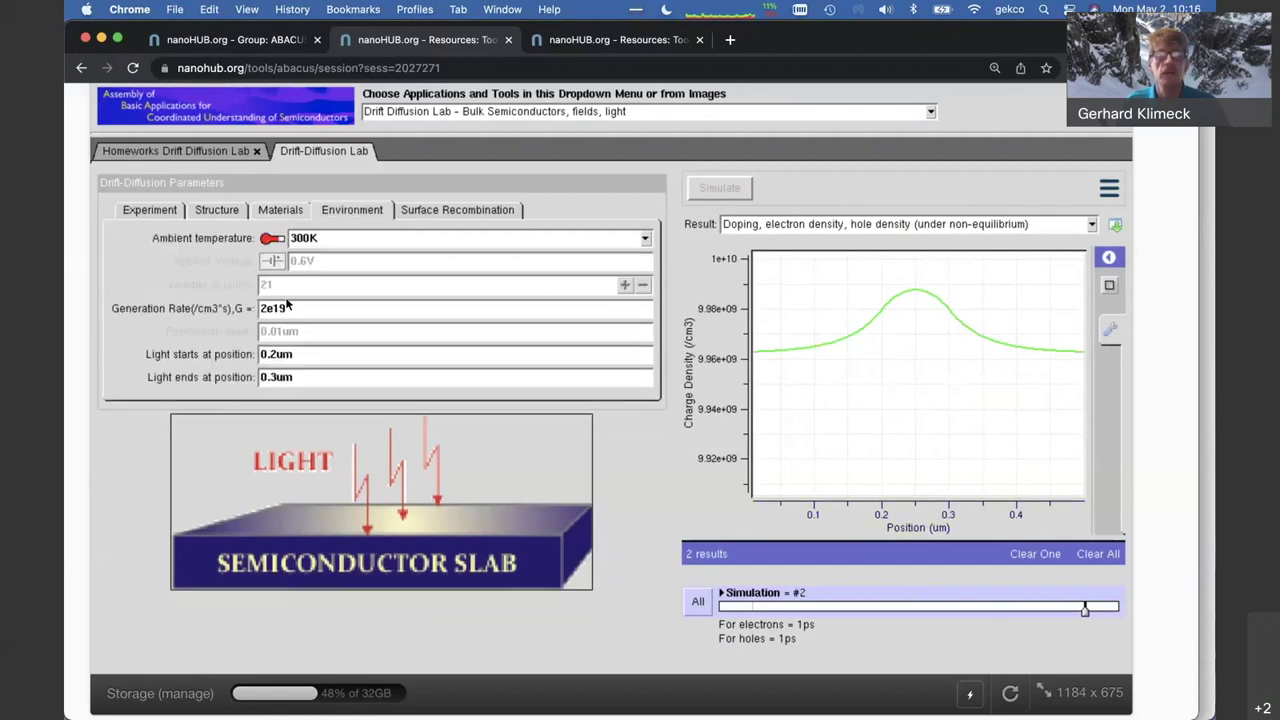
left_click(290, 312)
left_click(291, 313)
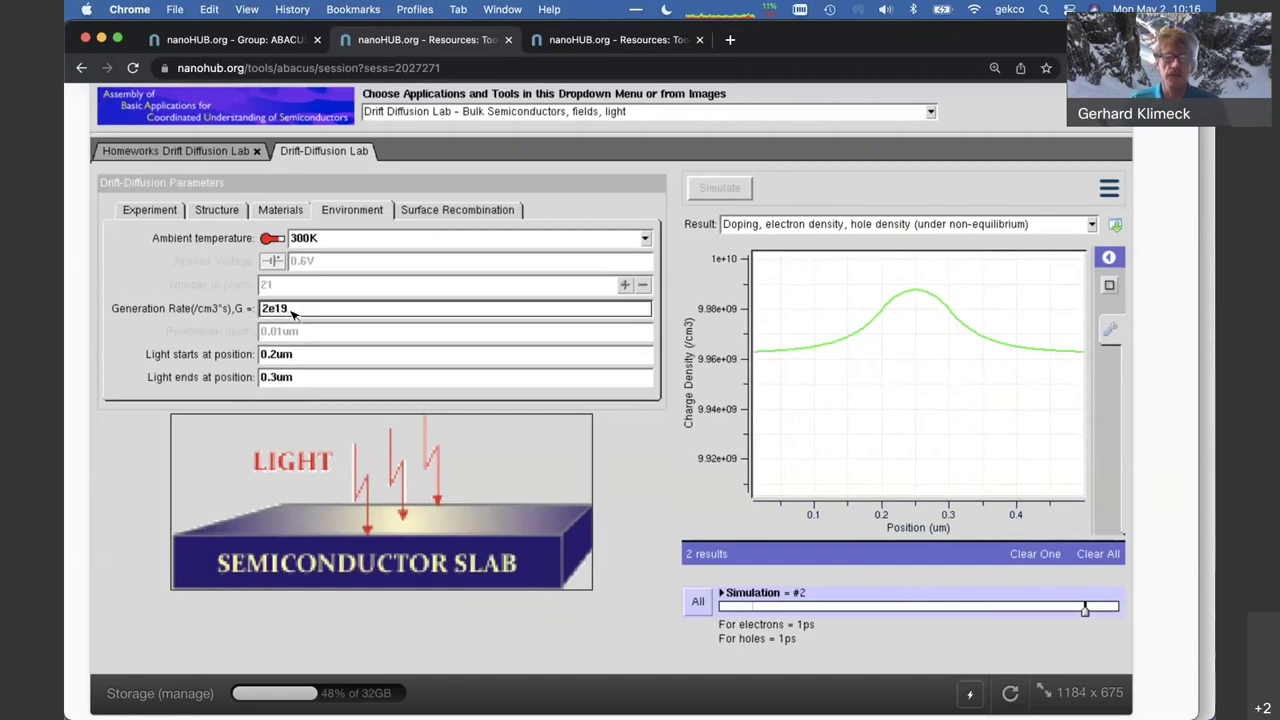
key("BackSpace")
key("BackSpace")
type("20")
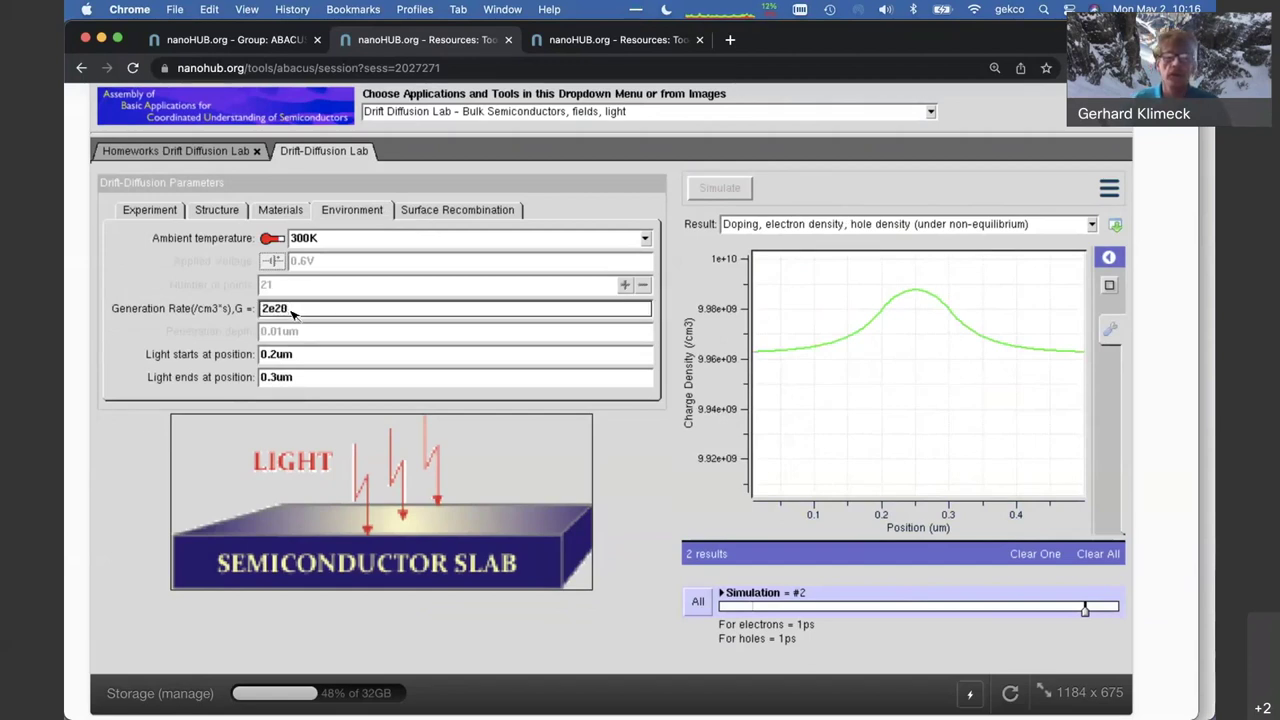
left_click(630, 460)
left_click(729, 188)
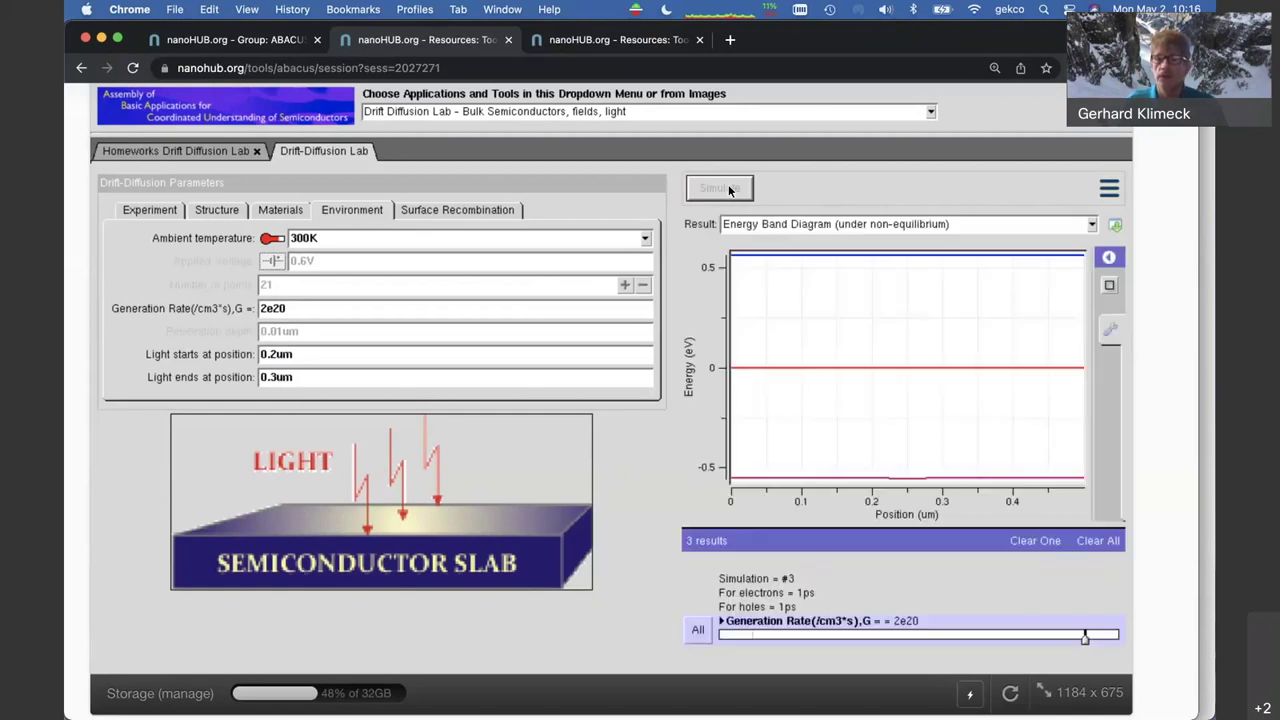
Overlay all results of the non-equilibrium doping, electron and hole density, and compare the curves for generation rates 2e19 and 2e20
left_click(830, 224)
left_click(768, 296)
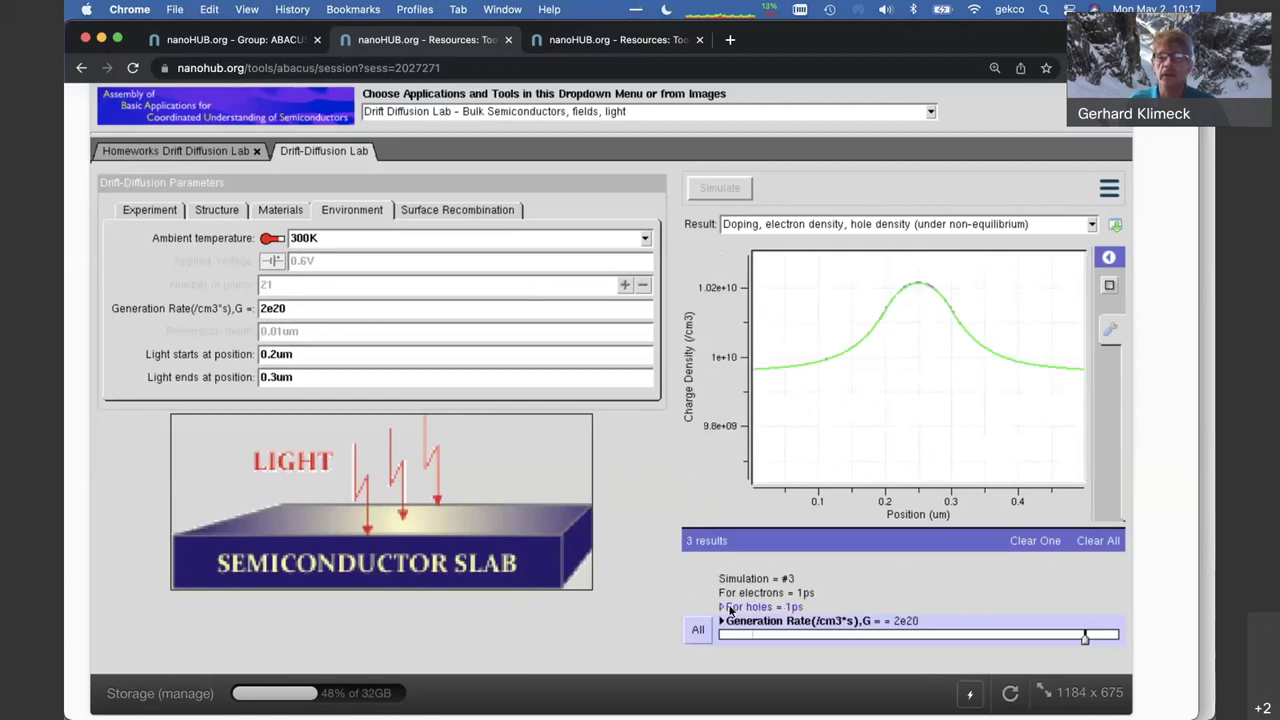
left_click(700, 627)
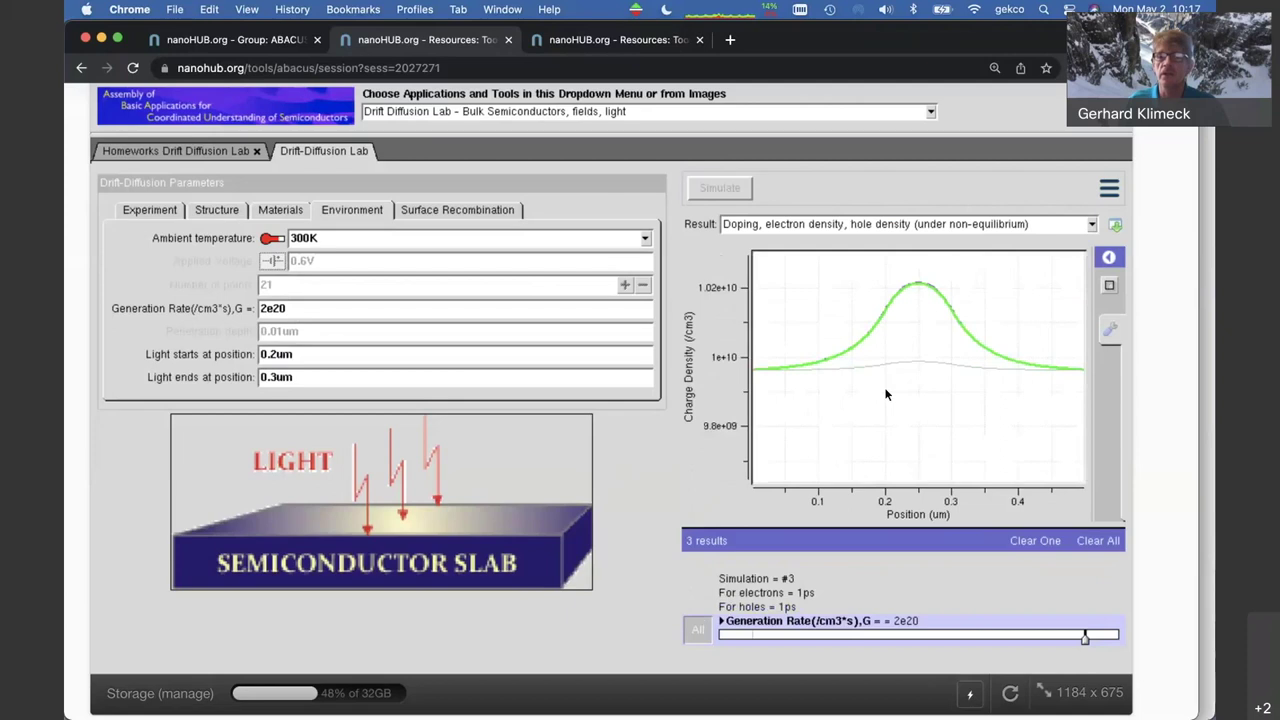
mouse_move(922, 364)
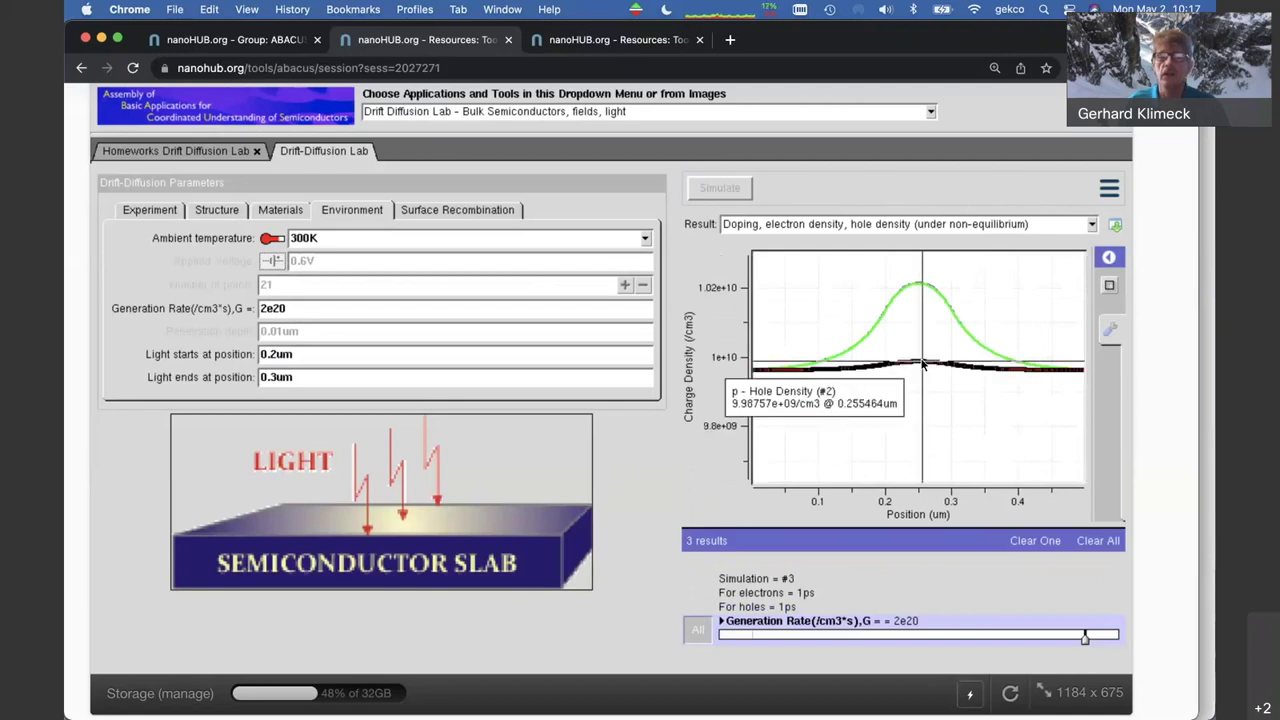
left_click(752, 636)
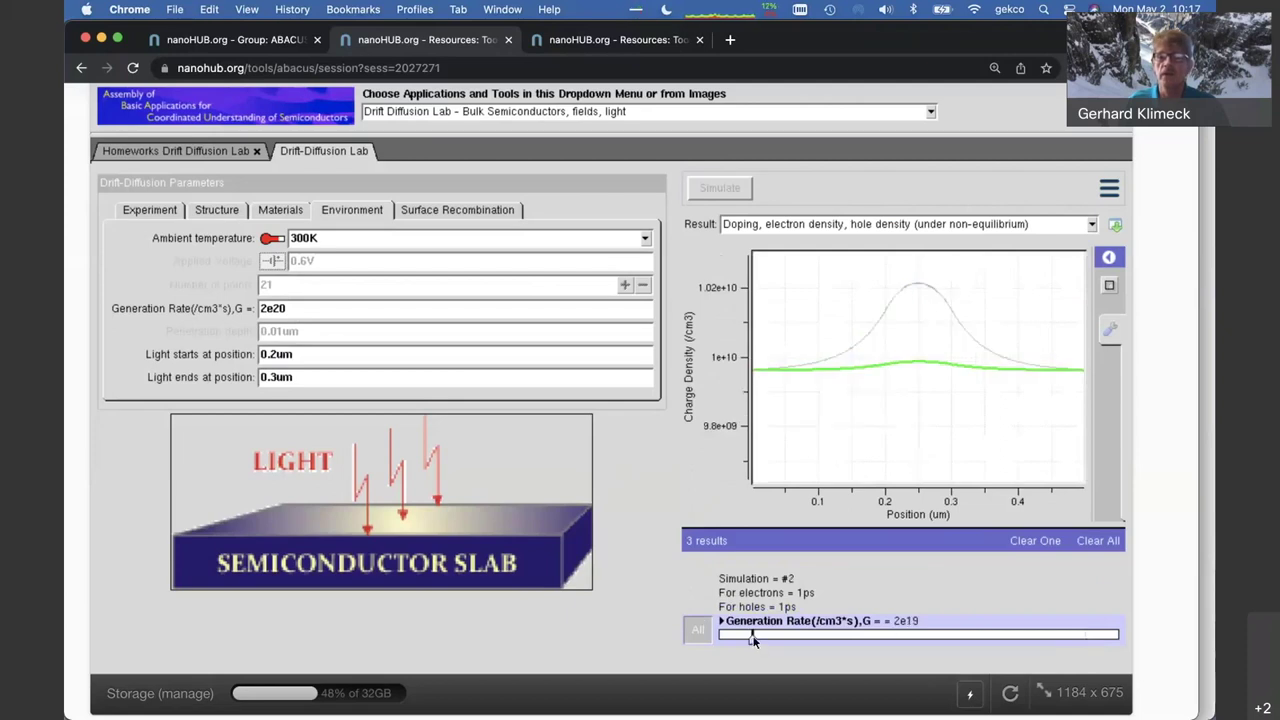
left_click(1116, 635)
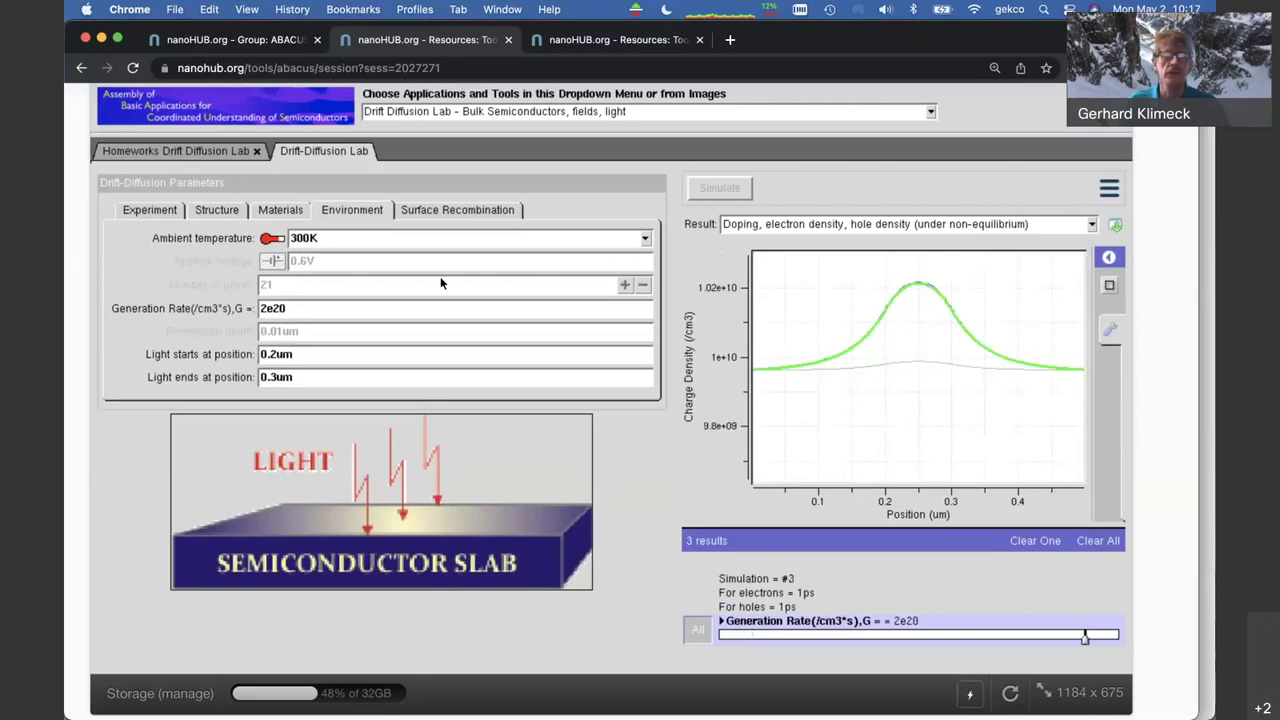
Set the light's generation rate to 2e21 and run the simulation
left_click(297, 311)
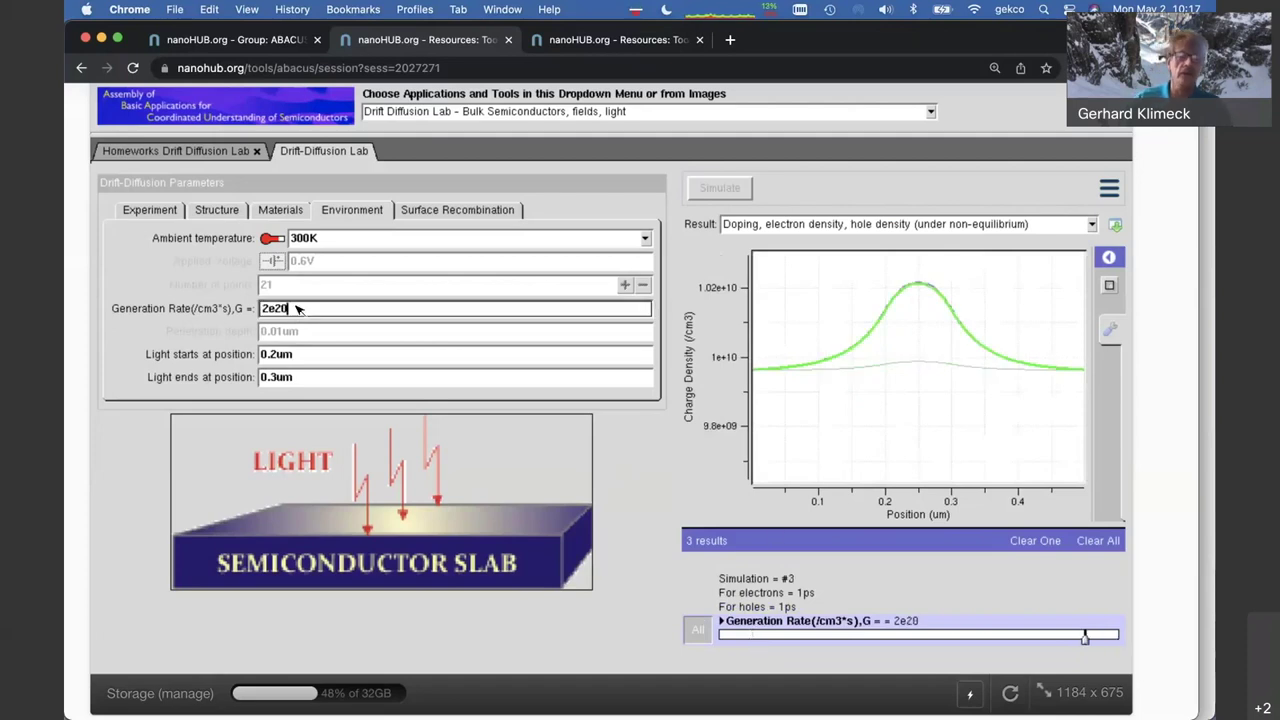
key("BackSpace")
key("BackSpace")
key("BackSpace")
key("BackSpace")
type("2e21")
left_click(728, 192)
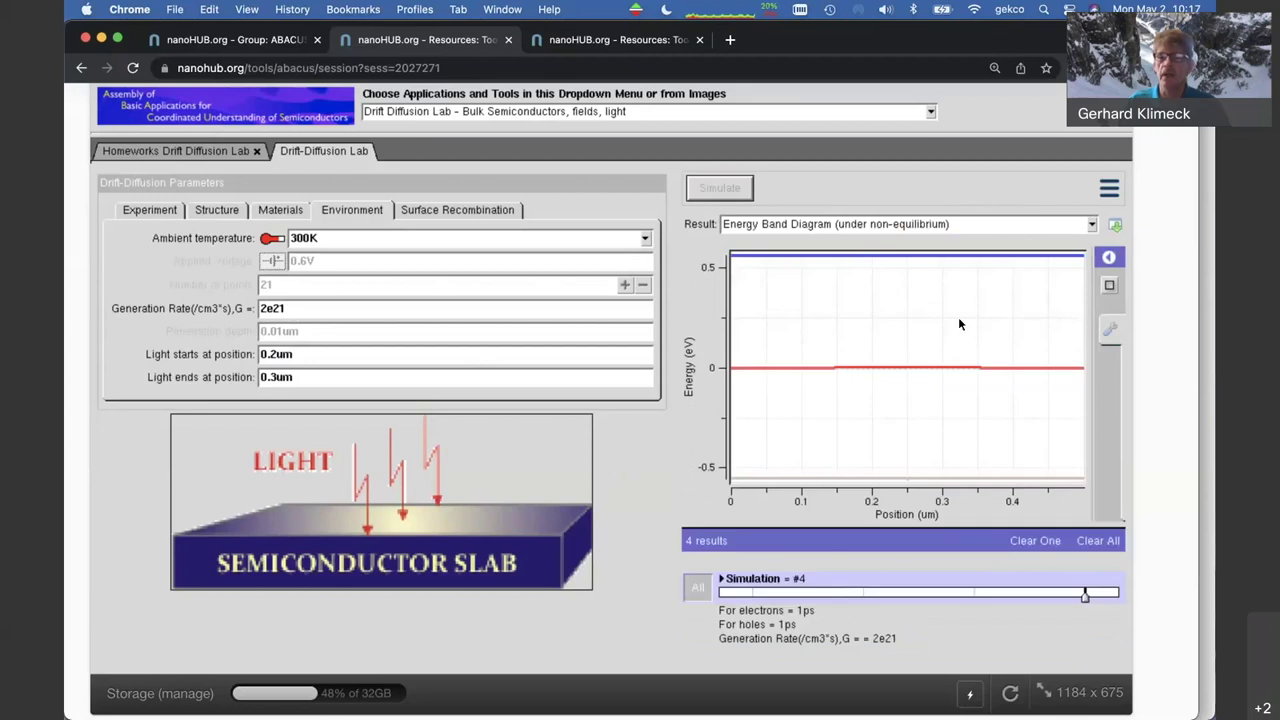
Zoom in on the energy band diagram's Fermi levels, and display the full non-equilibrium doping, electron density and hole density plot
mouse_move(942, 371)
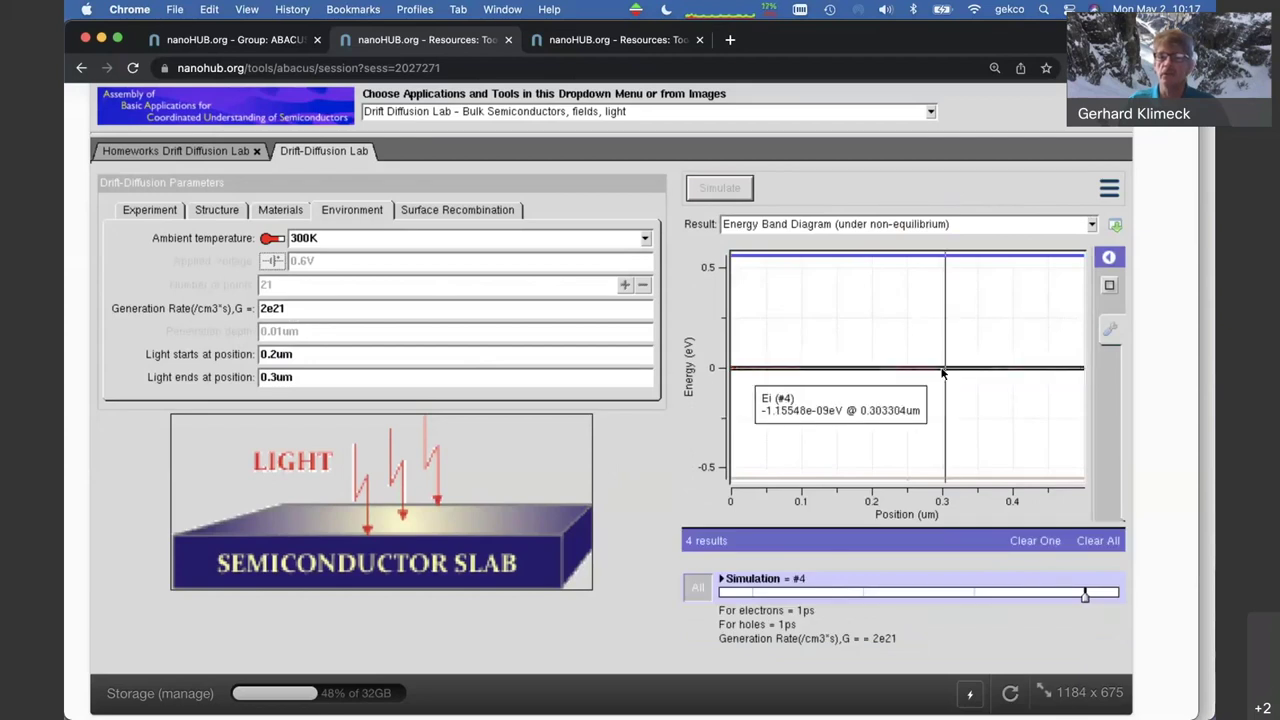
left_click_drag(792, 336, 998, 403)
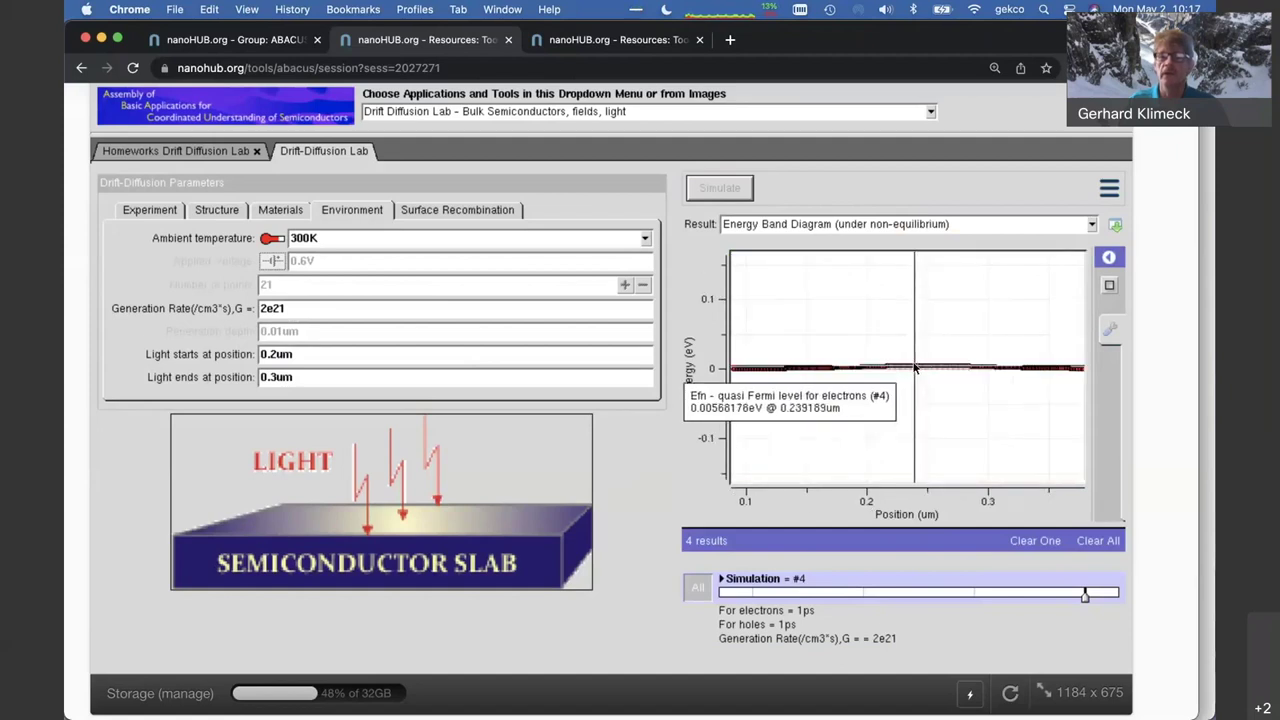
left_click(856, 226)
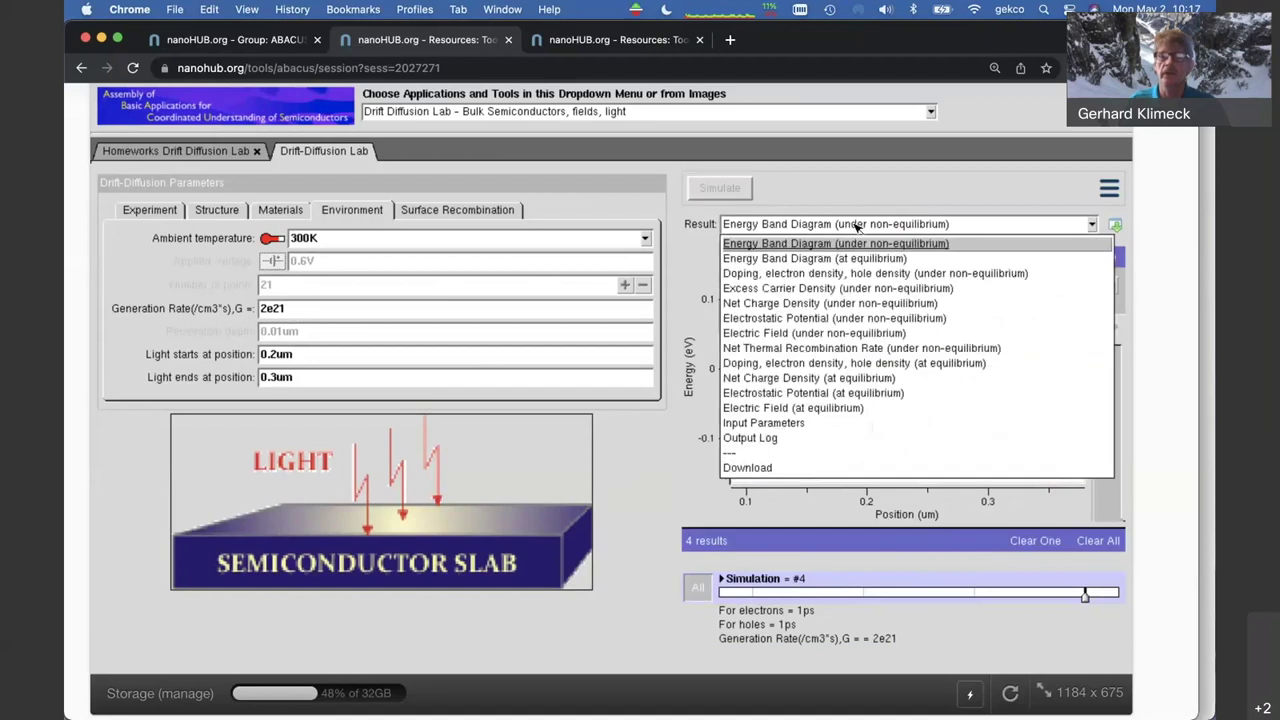
left_click(854, 273)
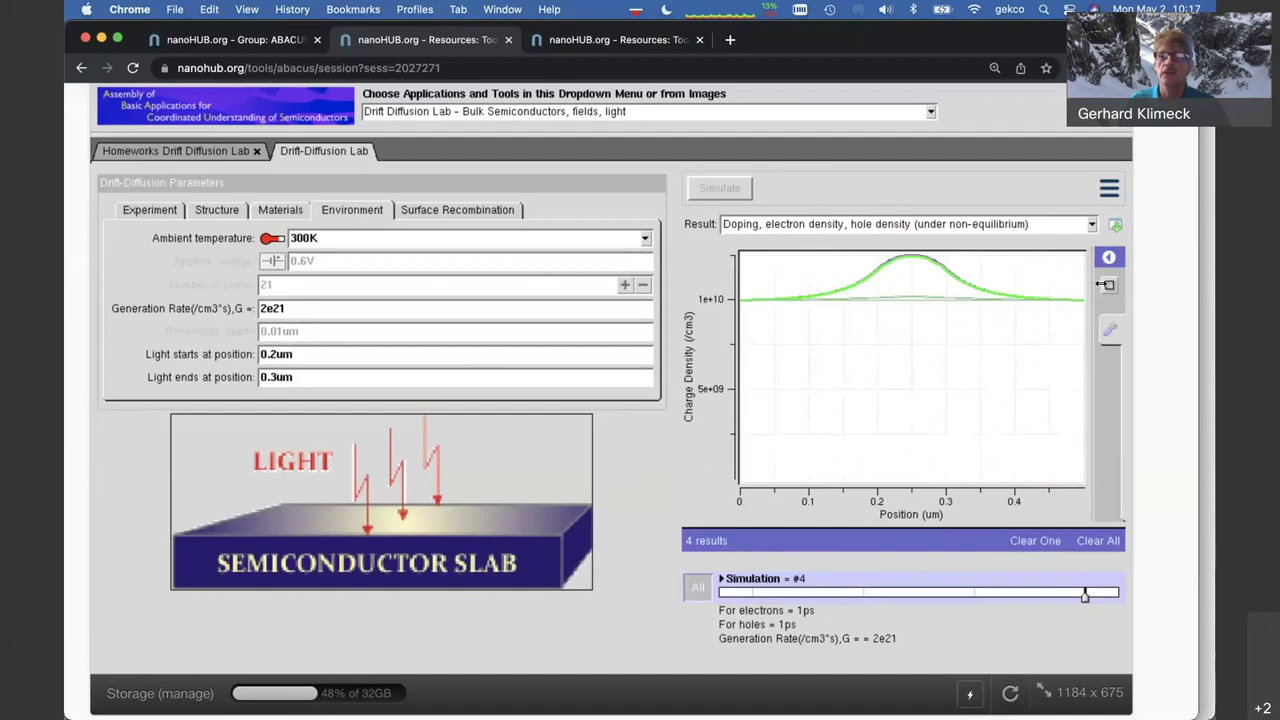
left_click(1106, 285)
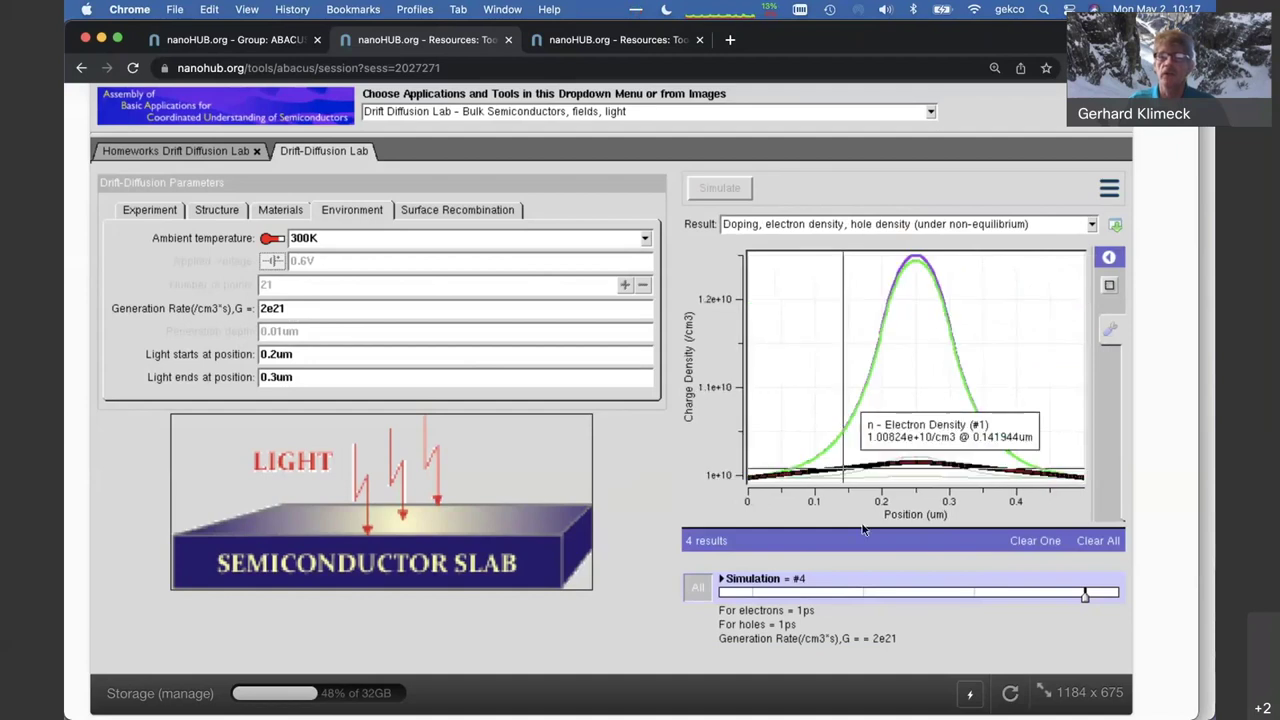
Step through the overlaid density curves from simulation #3 down to #1 and return to simulation #4
left_click(973, 593)
key("Left")
left_click(758, 593)
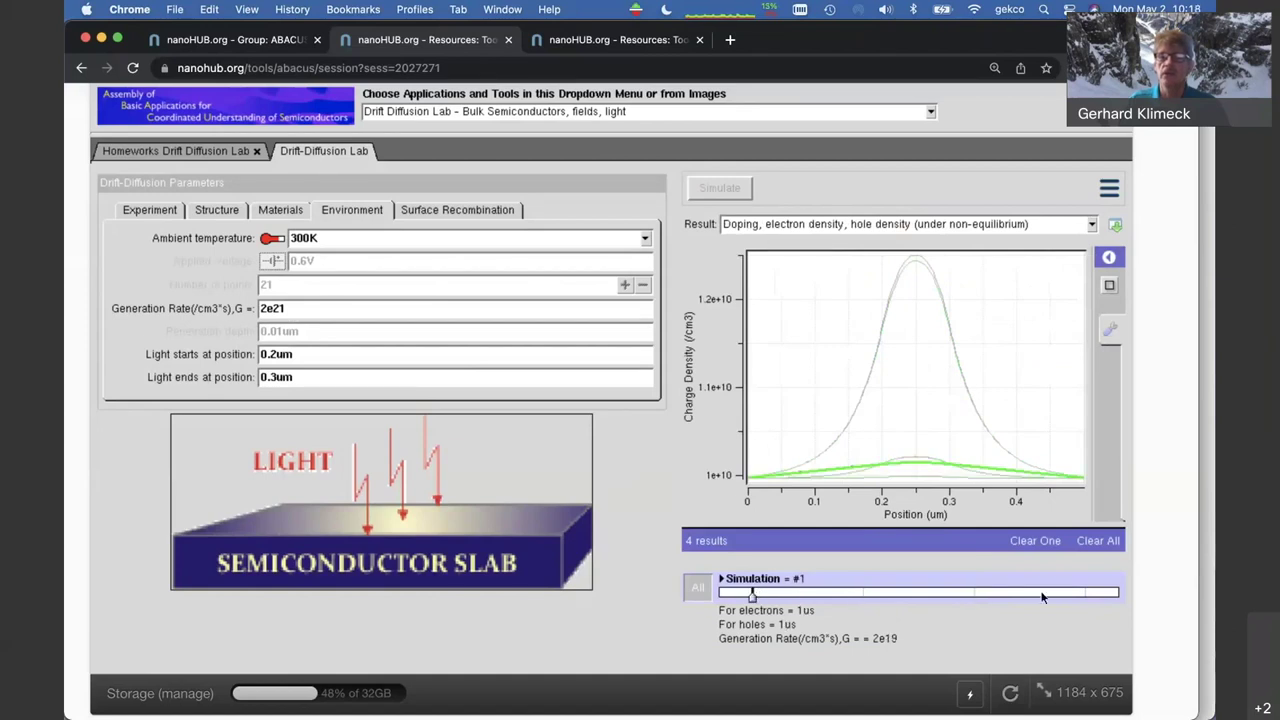
left_click(1084, 593)
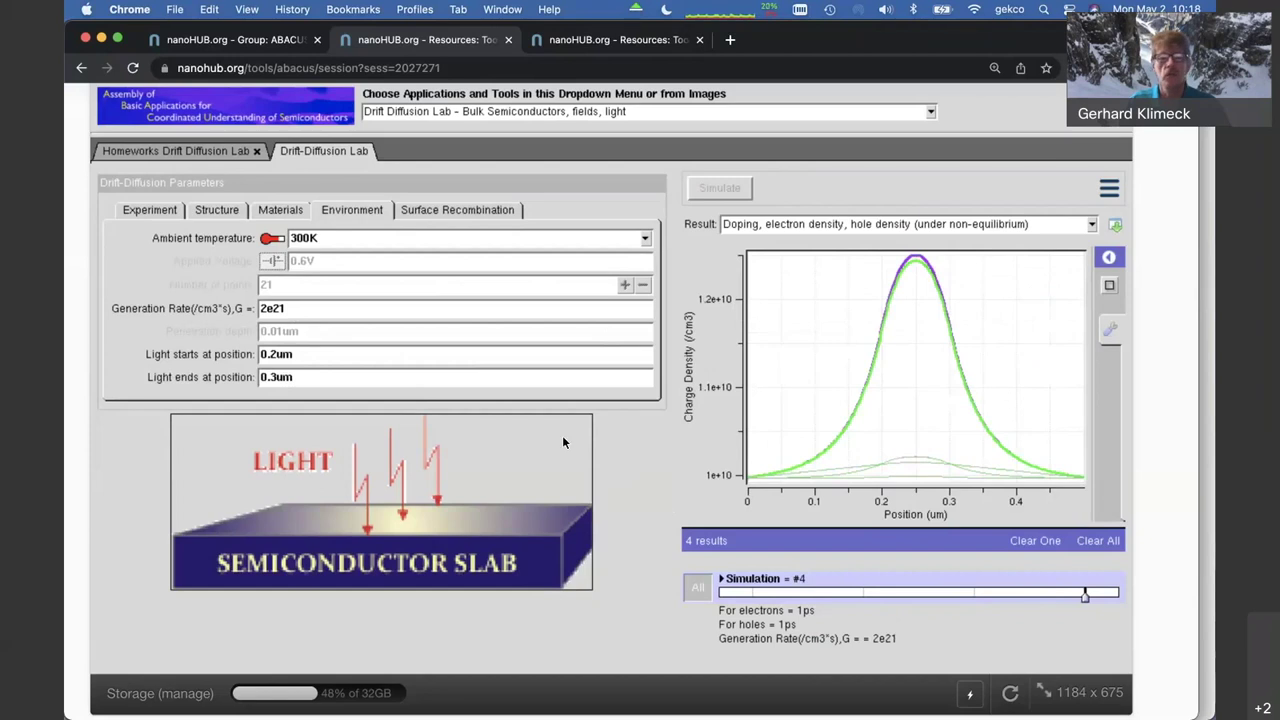
Set the minority carrier lifetimes for both electrons and holes to 1us in the material settings
left_click(280, 210)
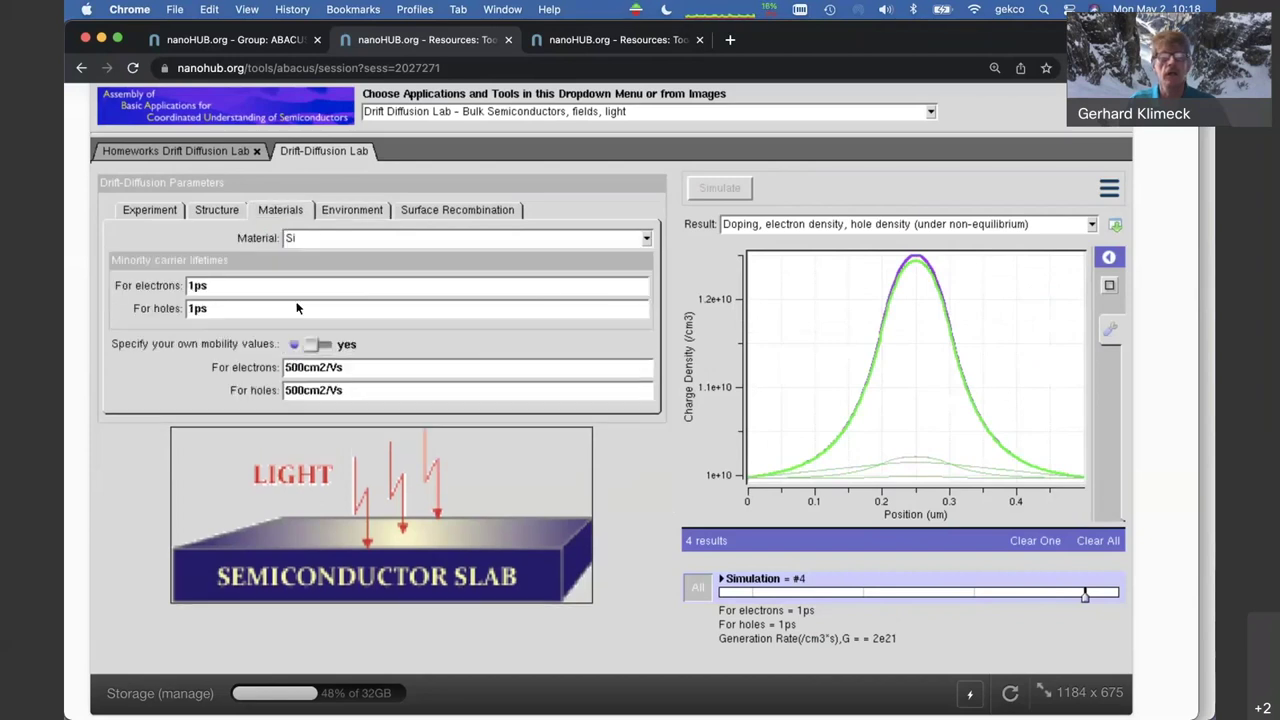
double_click(199, 286)
type("1")
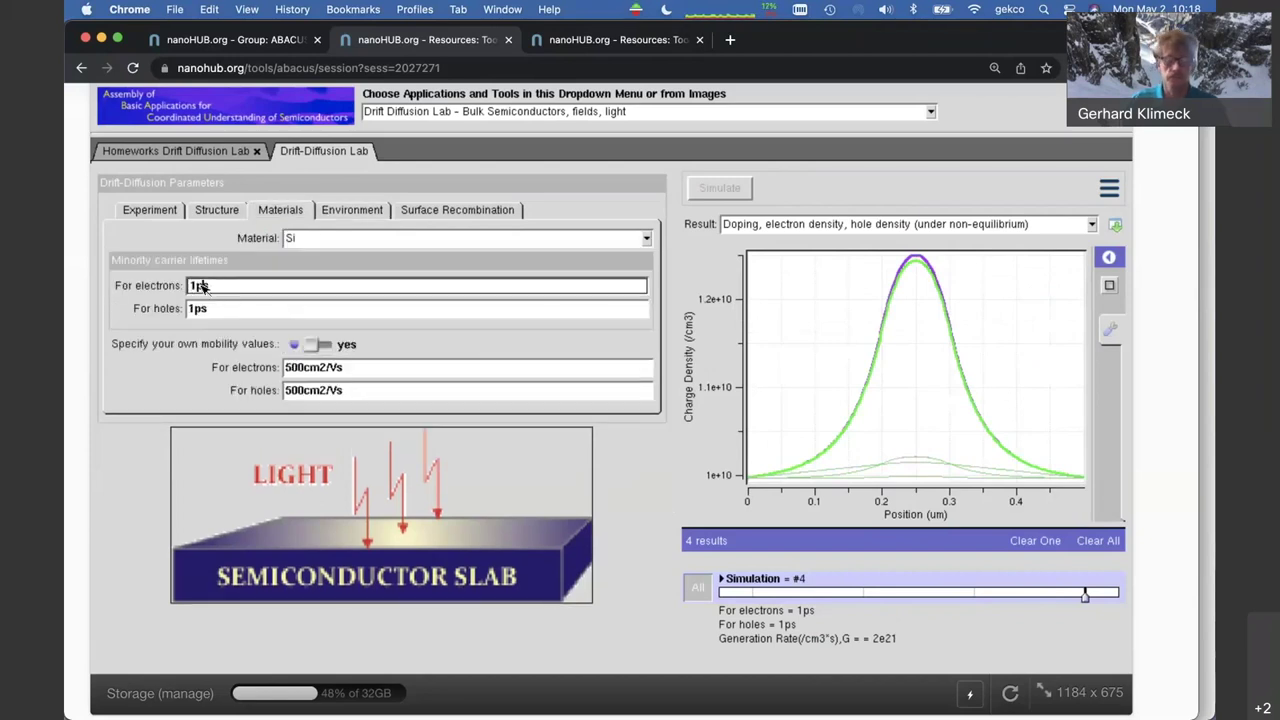
type("ns")
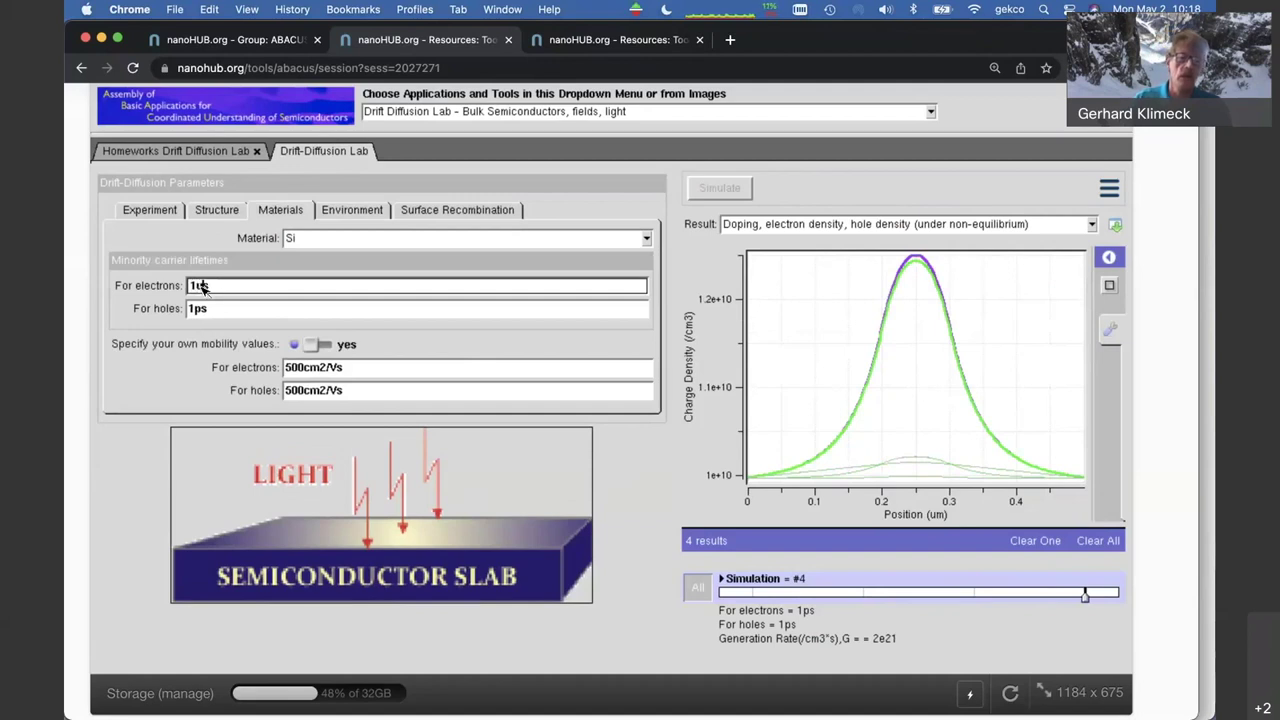
left_click(200, 309)
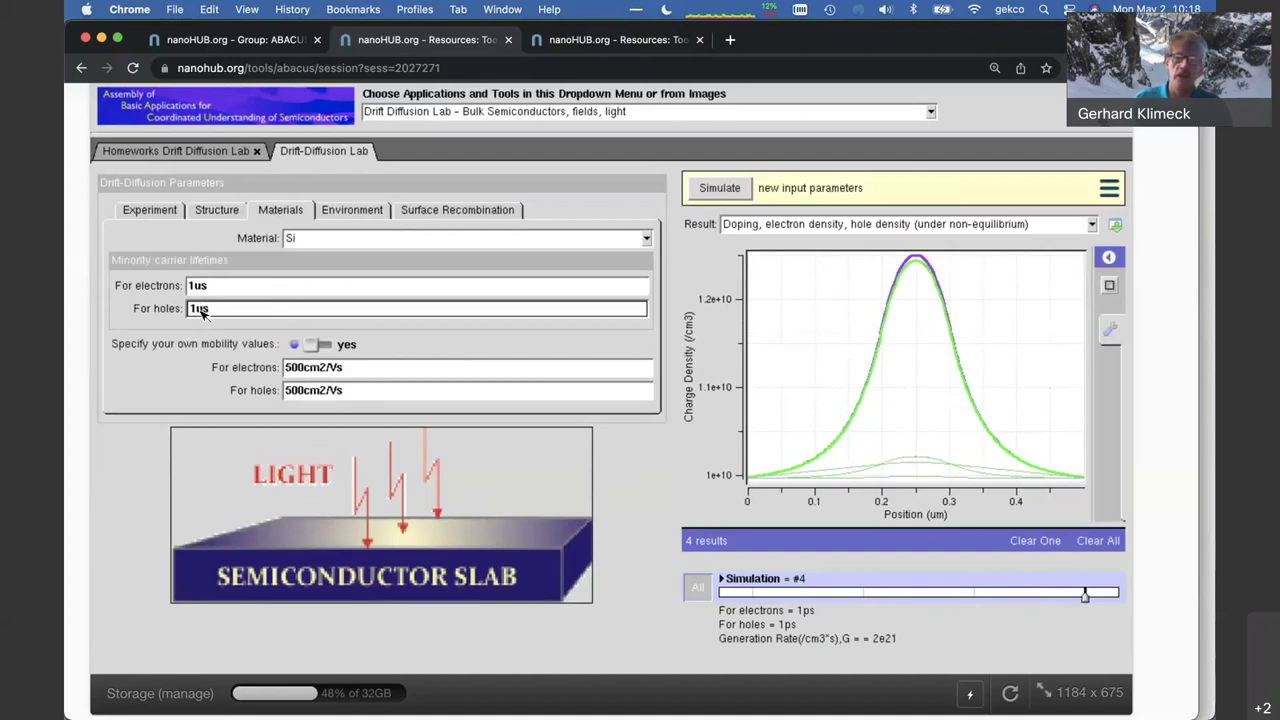
Run the simulation with the new lifetimes and display the non-equilibrium doping, electron density and hole density plot
left_click(154, 365)
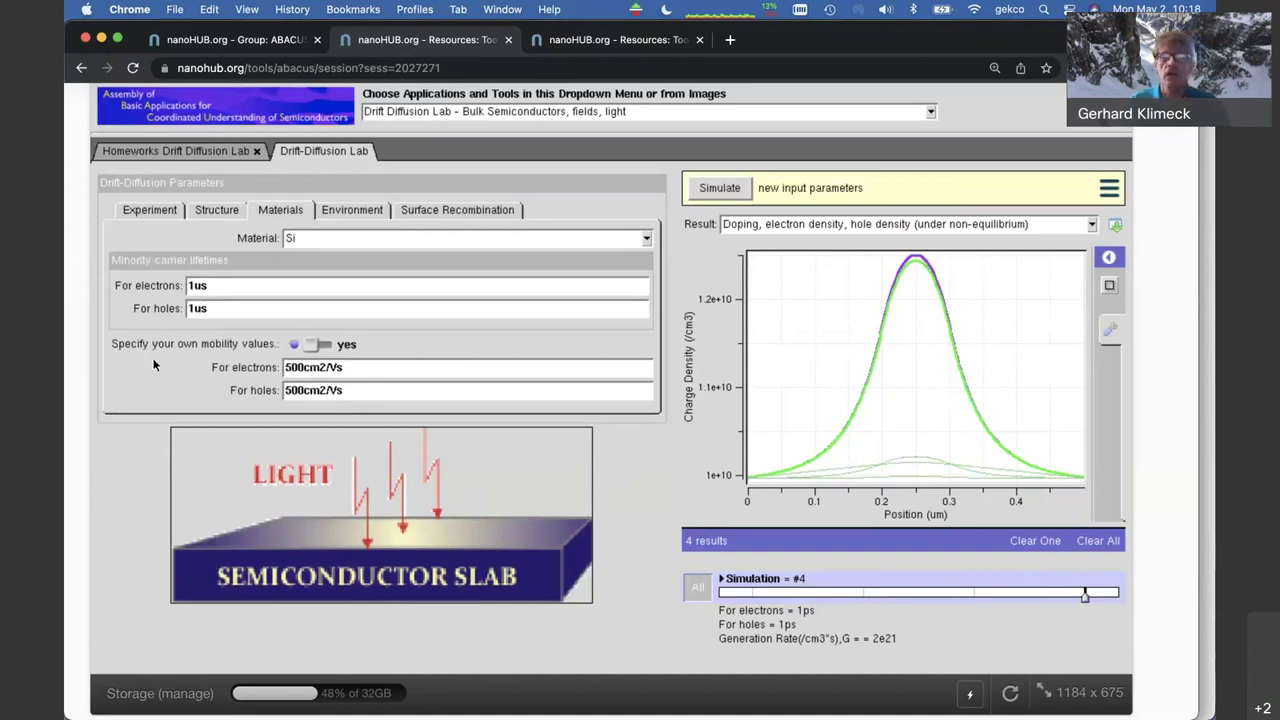
mouse_move(916, 313)
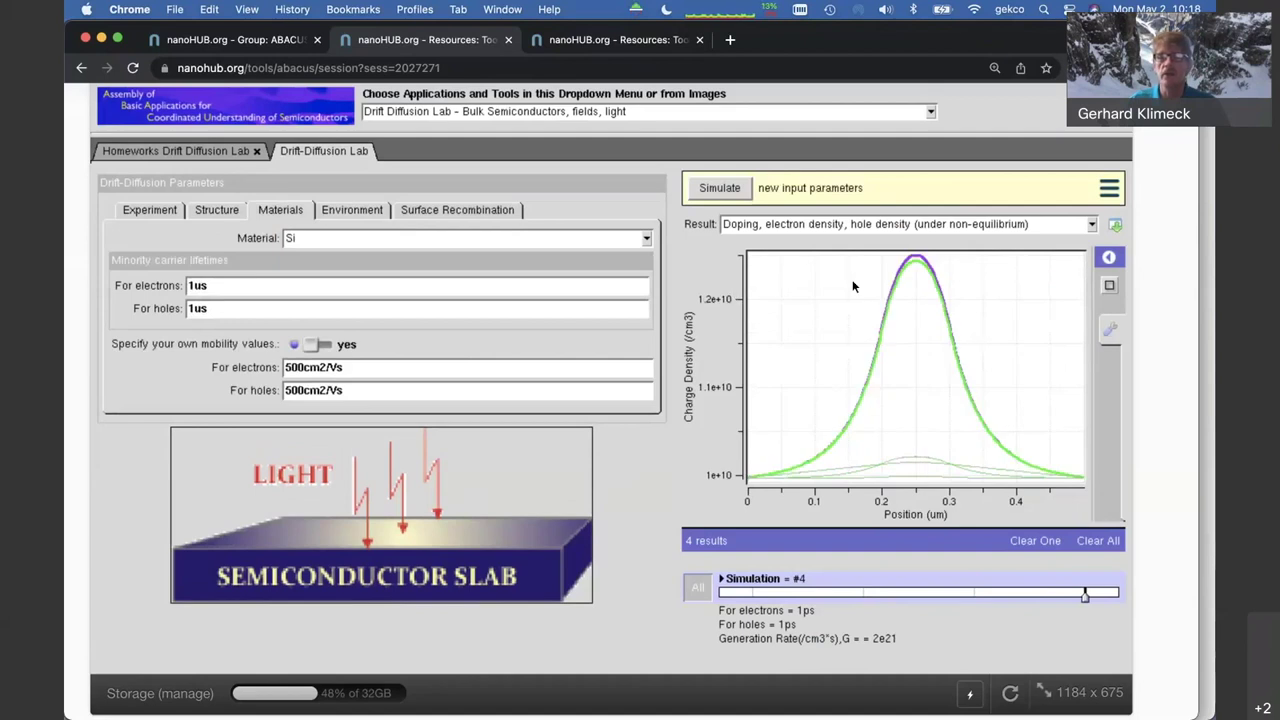
left_click(720, 187)
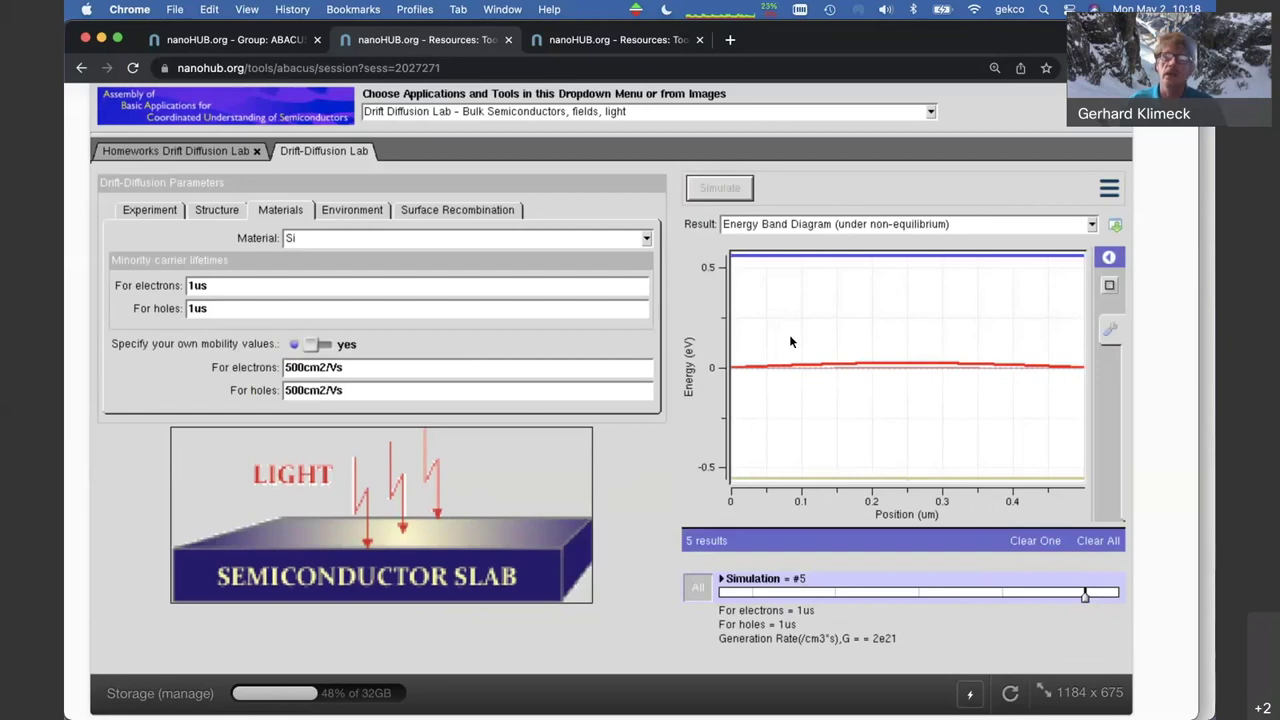
left_click(865, 224)
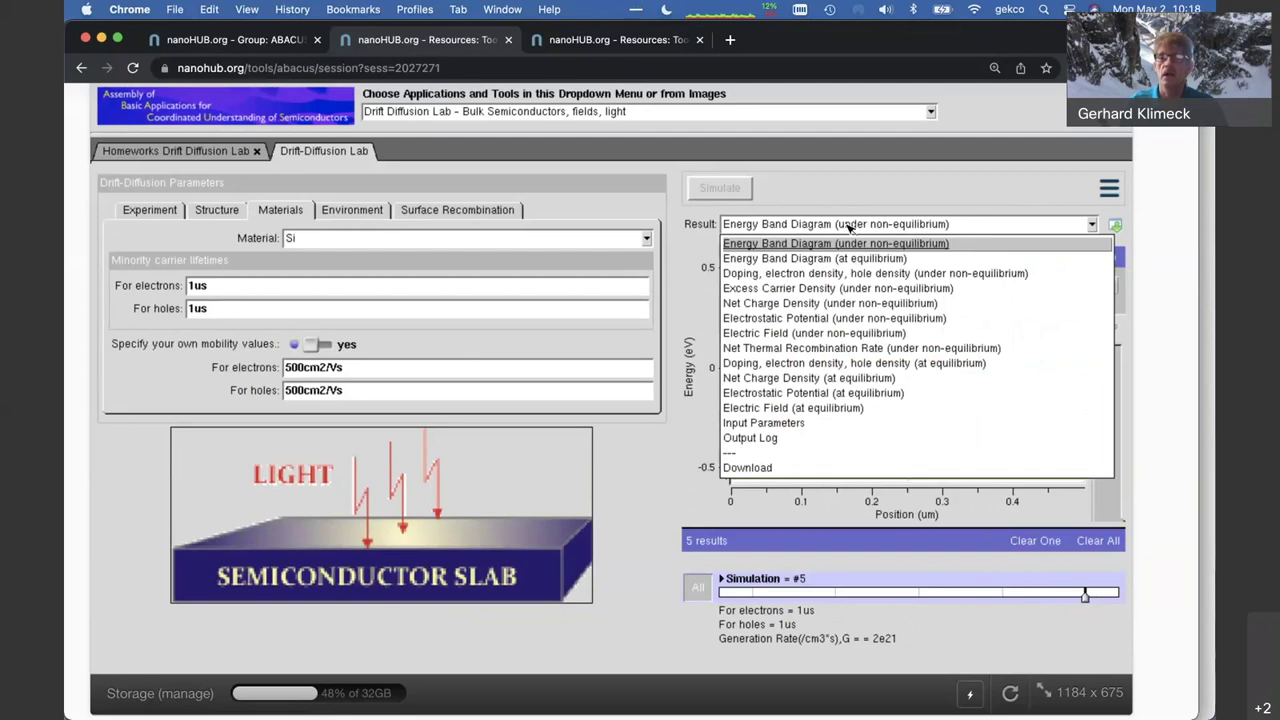
left_click(808, 273)
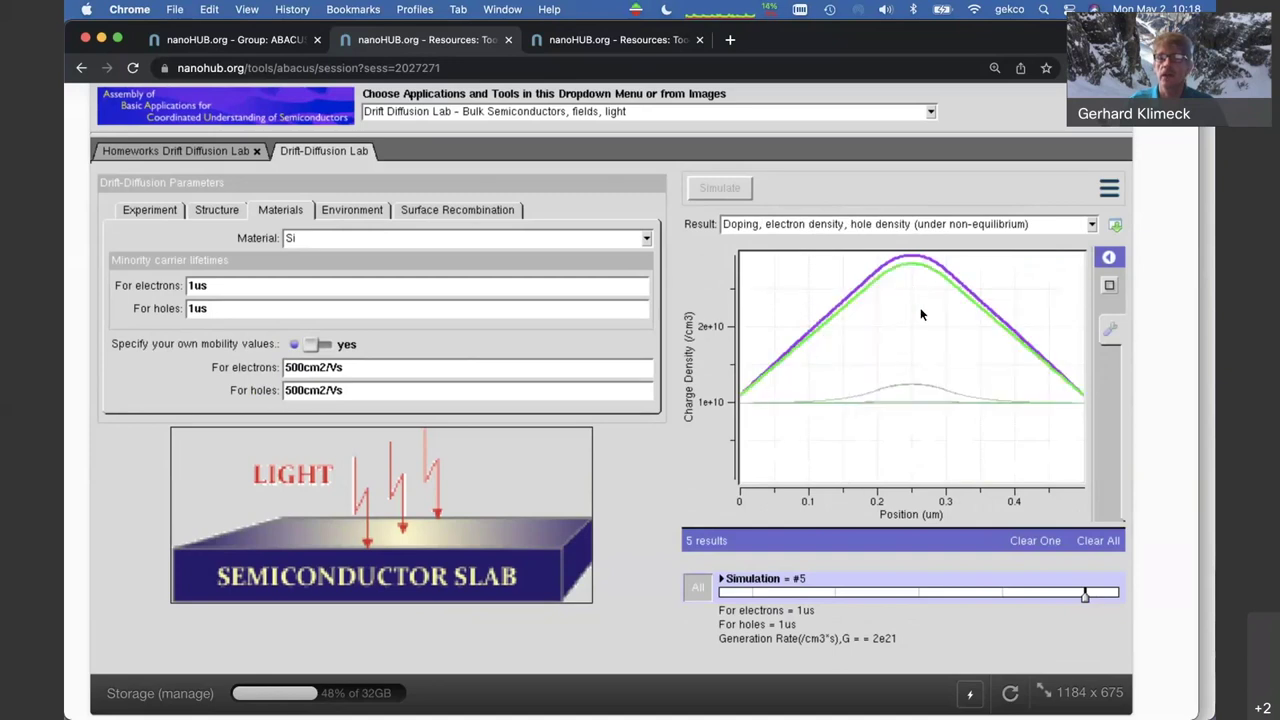
Compare the overlaid density curves with those of simulation #4, probing the hole density values along the slab
mouse_move(915, 270)
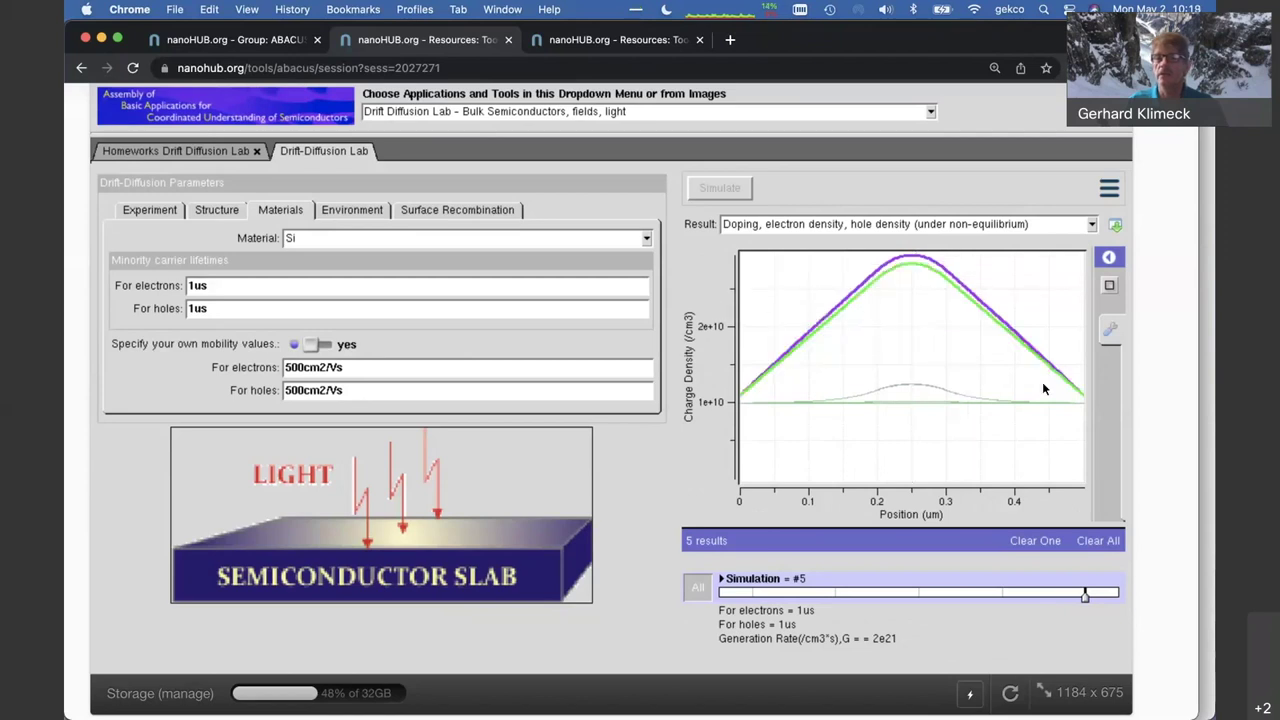
mouse_move(975, 300)
mouse_move(955, 393)
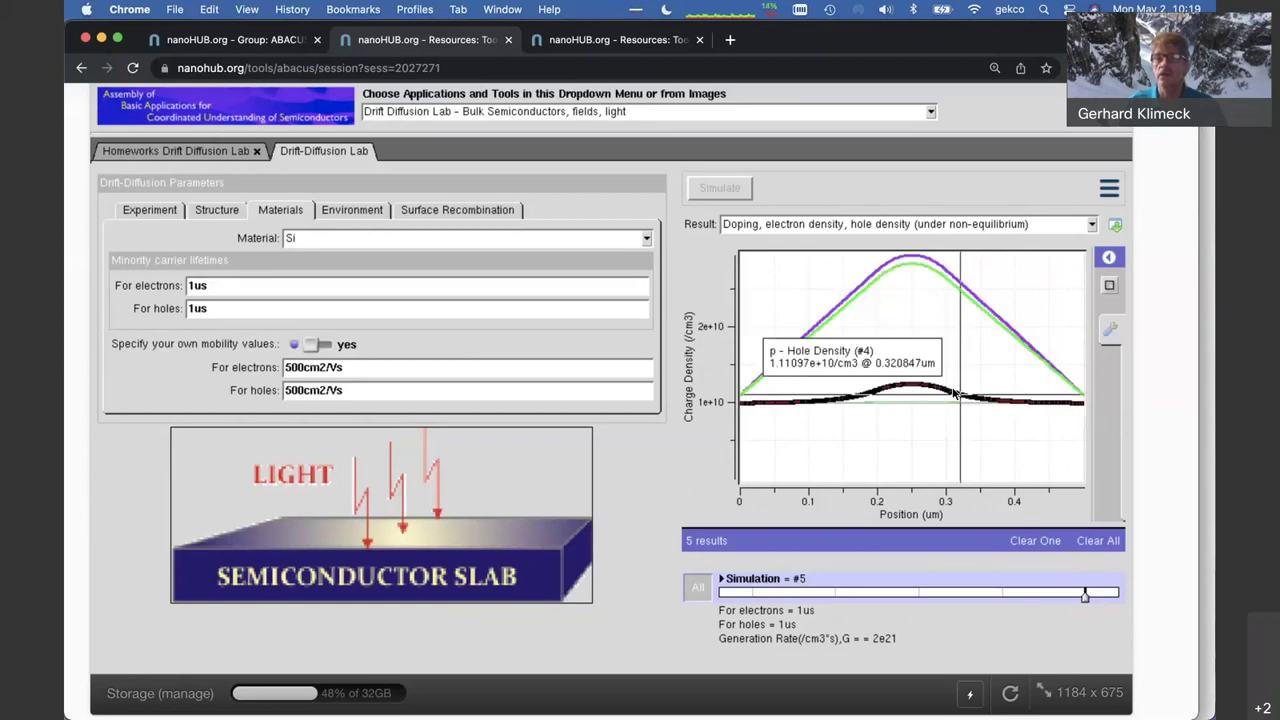
left_click(1003, 594)
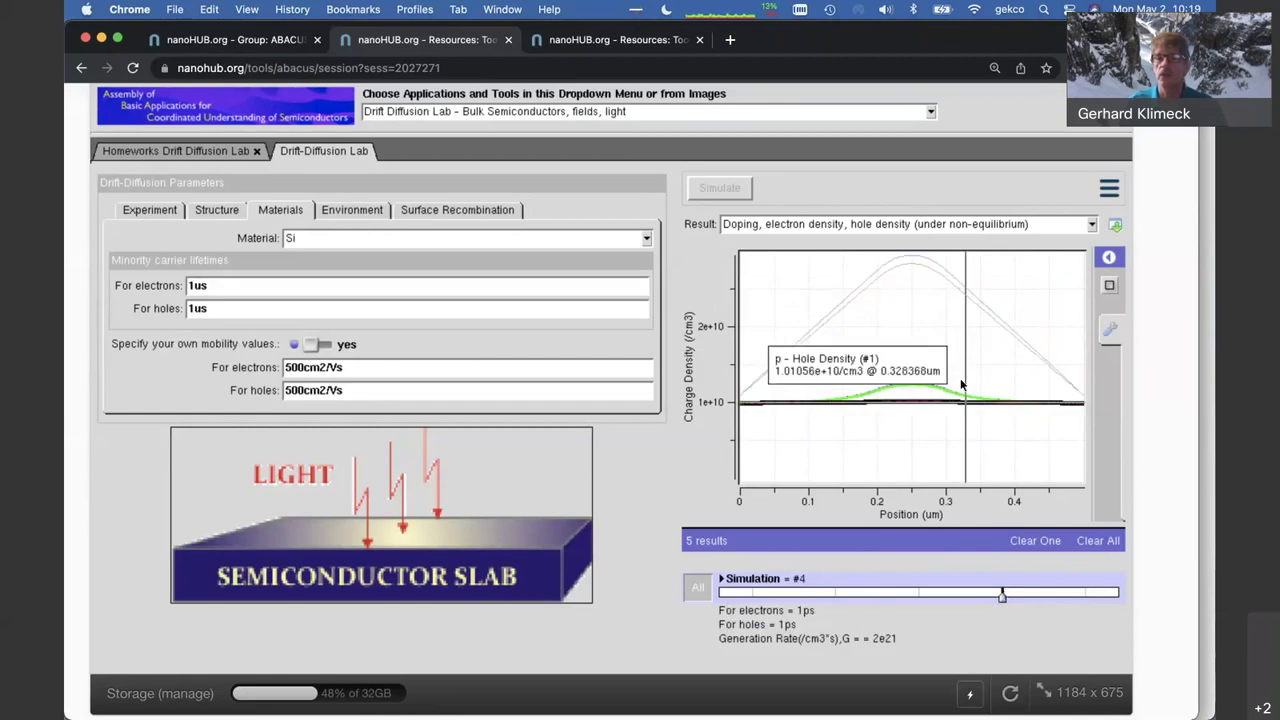
mouse_move(957, 393)
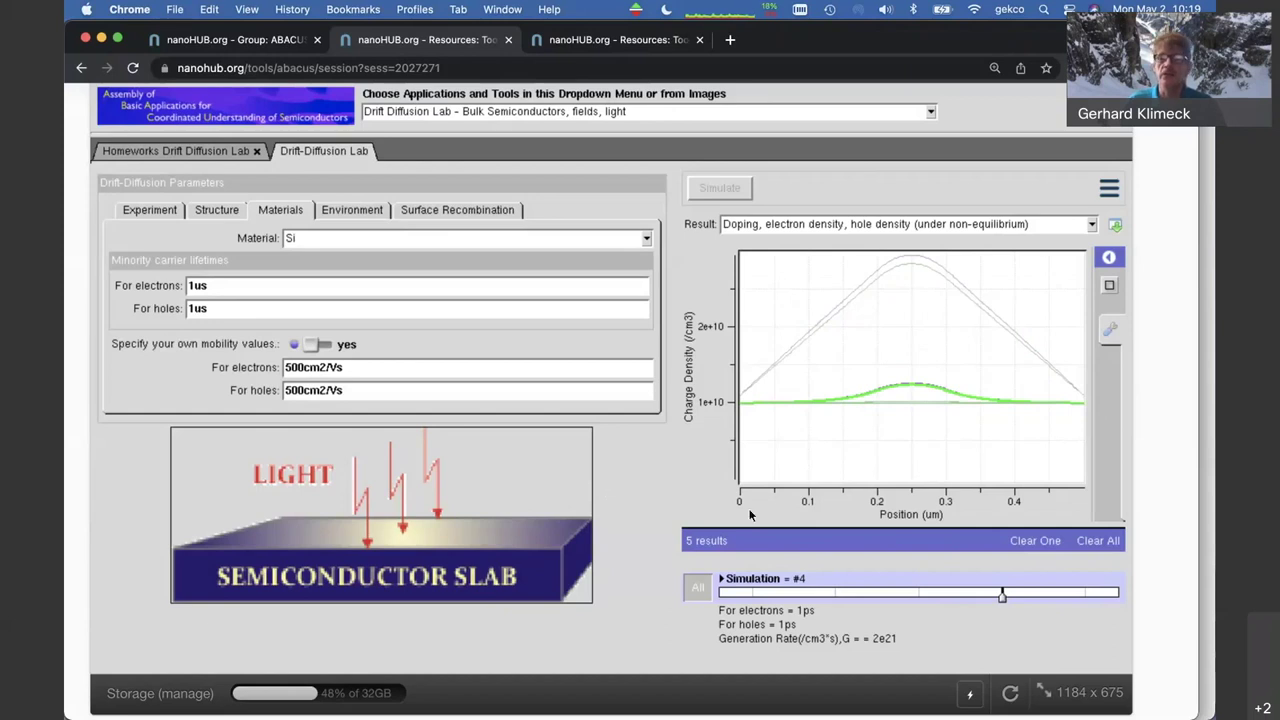
Clear all simulation results and change the experiment type to "4. Apply bias and shine light at the top"
left_click(1102, 540)
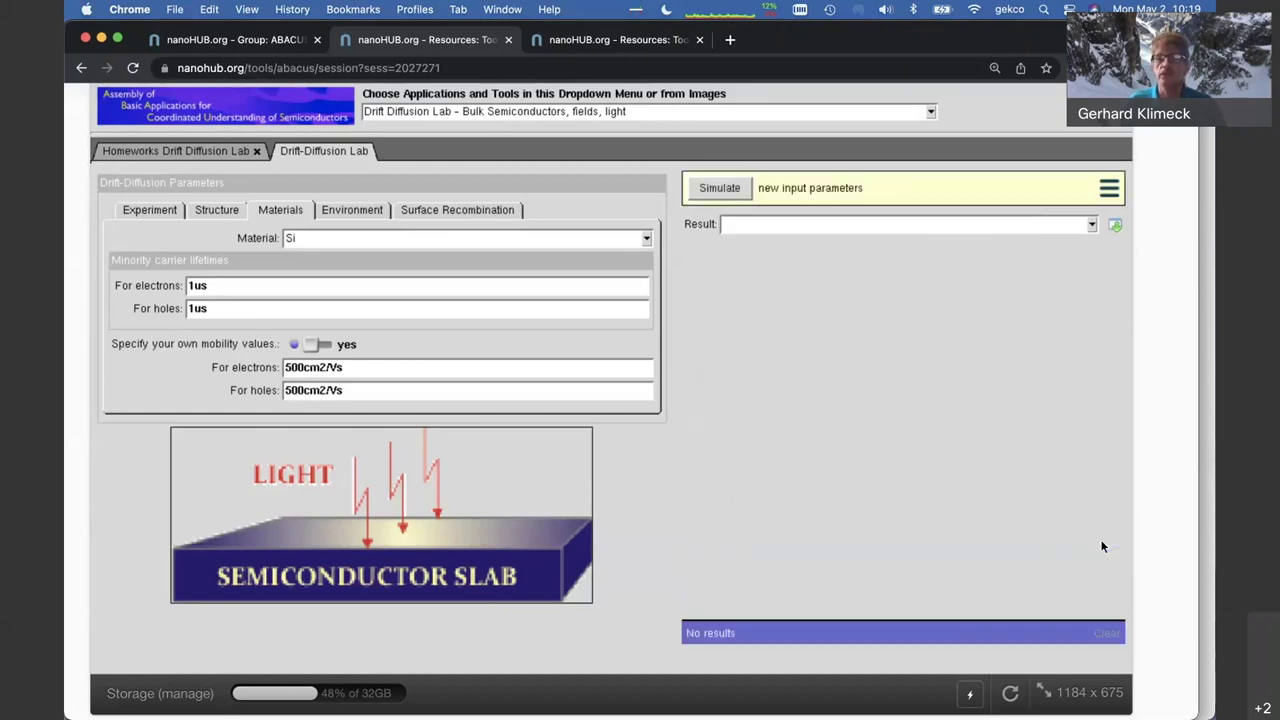
left_click(157, 213)
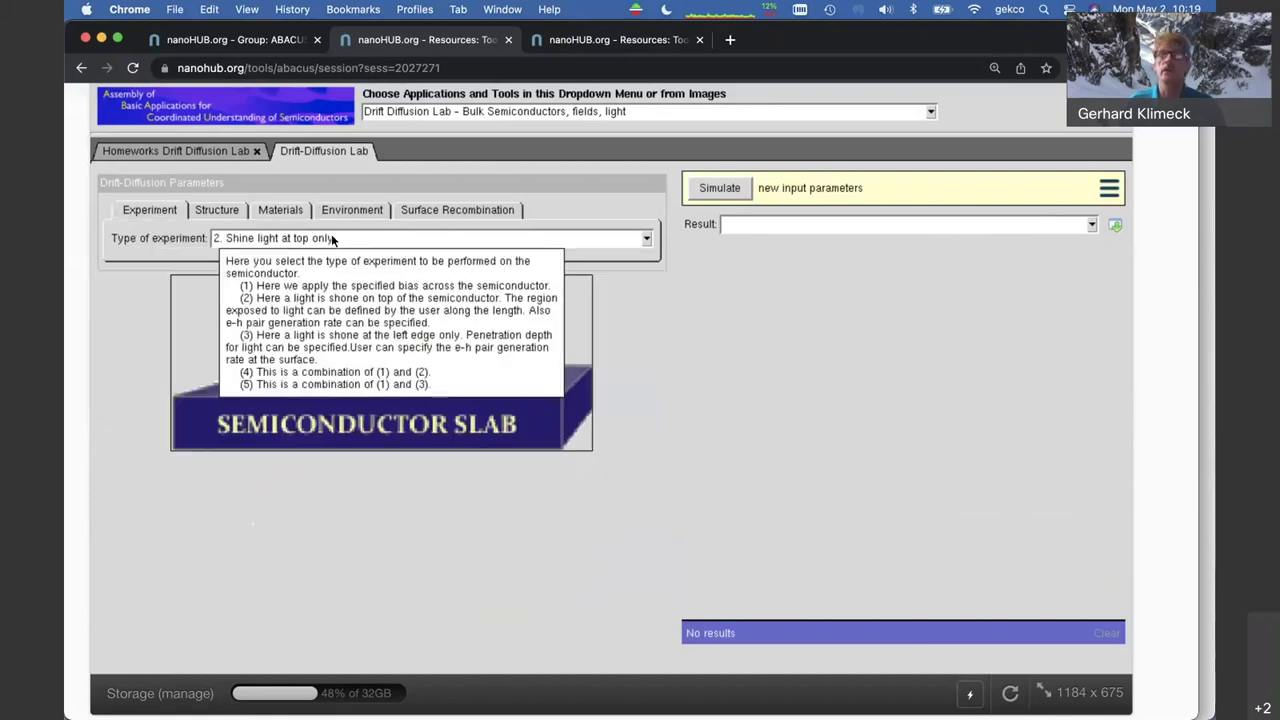
left_click(331, 239)
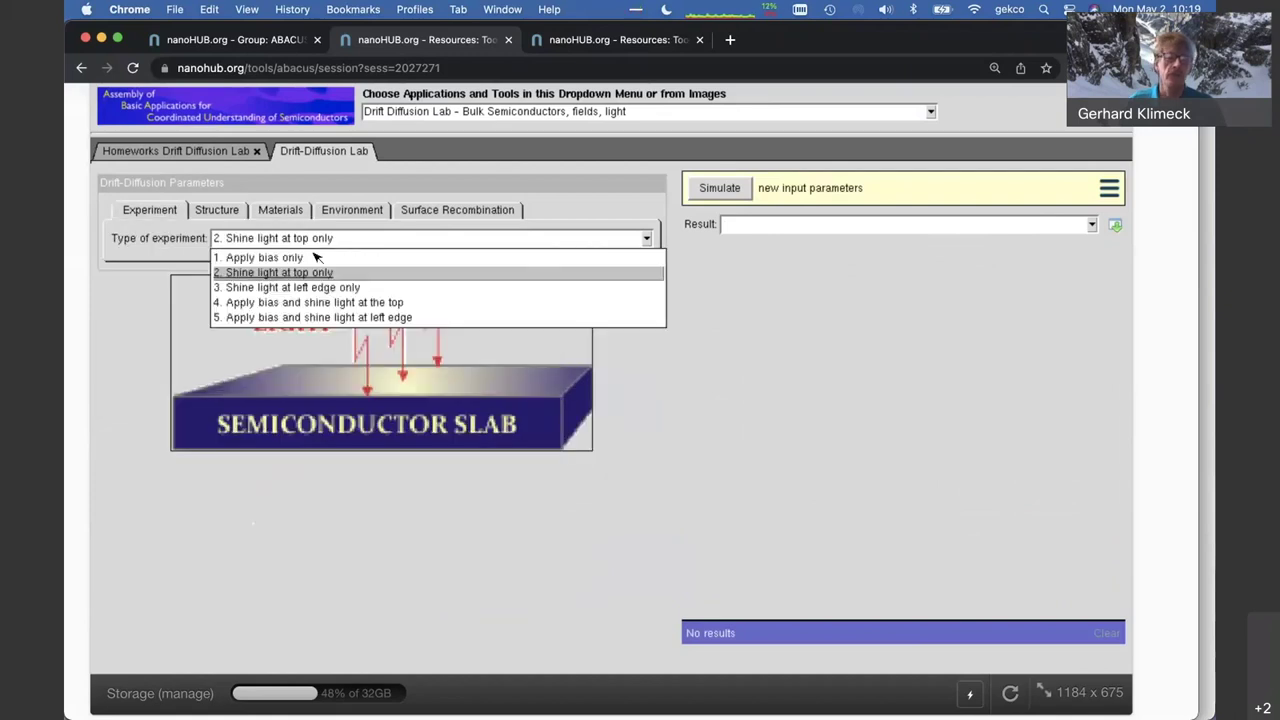
left_click(293, 302)
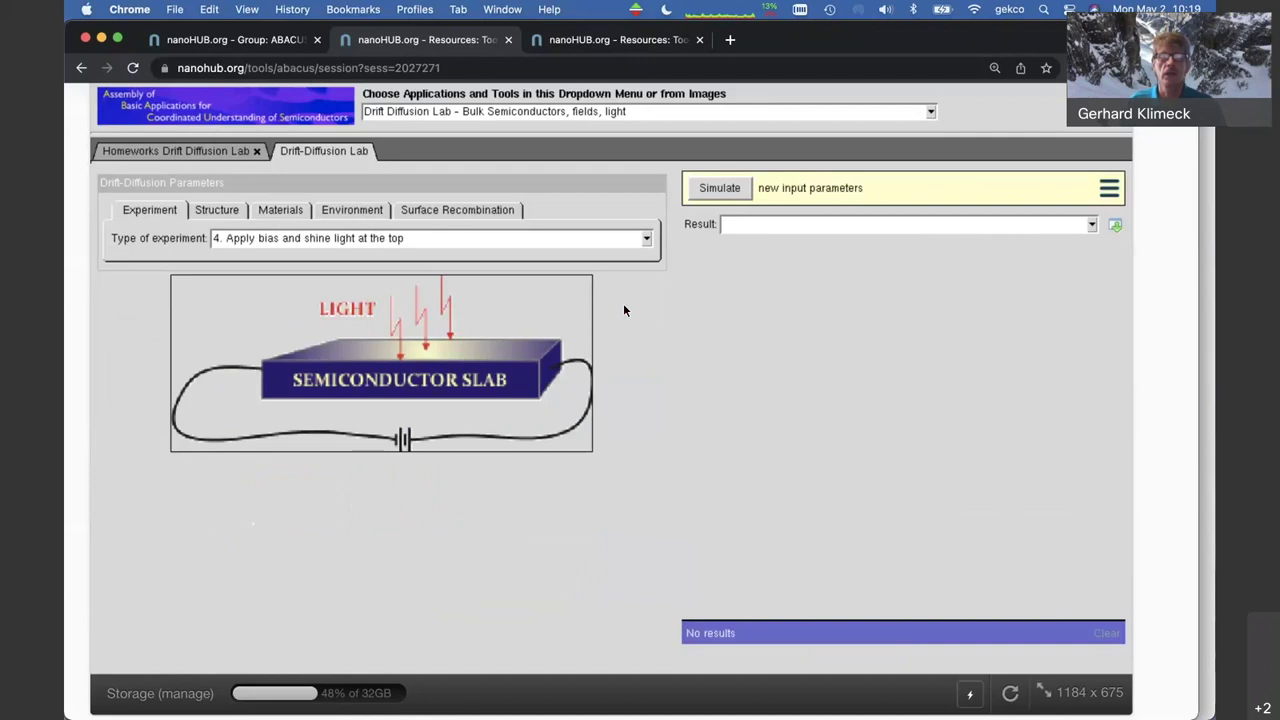
Review the structure and material settings, and set the light's generation rate to 2e19 in the environment settings
left_click(216, 210)
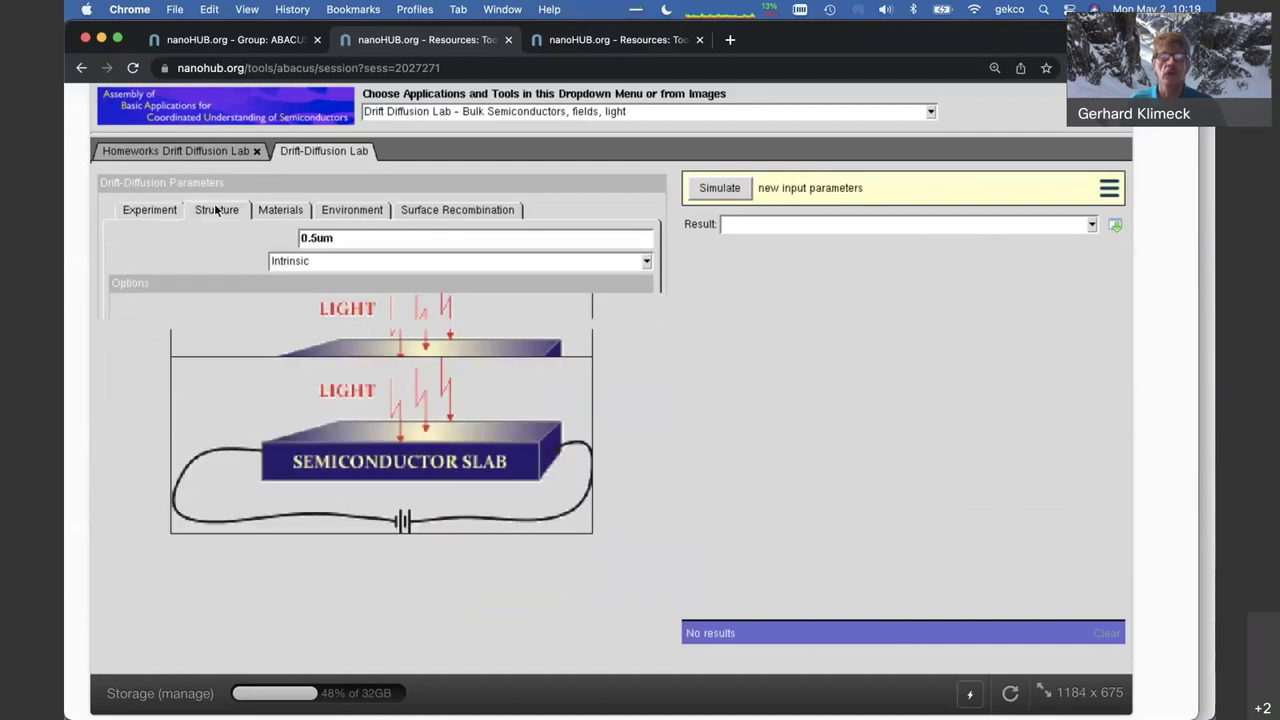
left_click(278, 212)
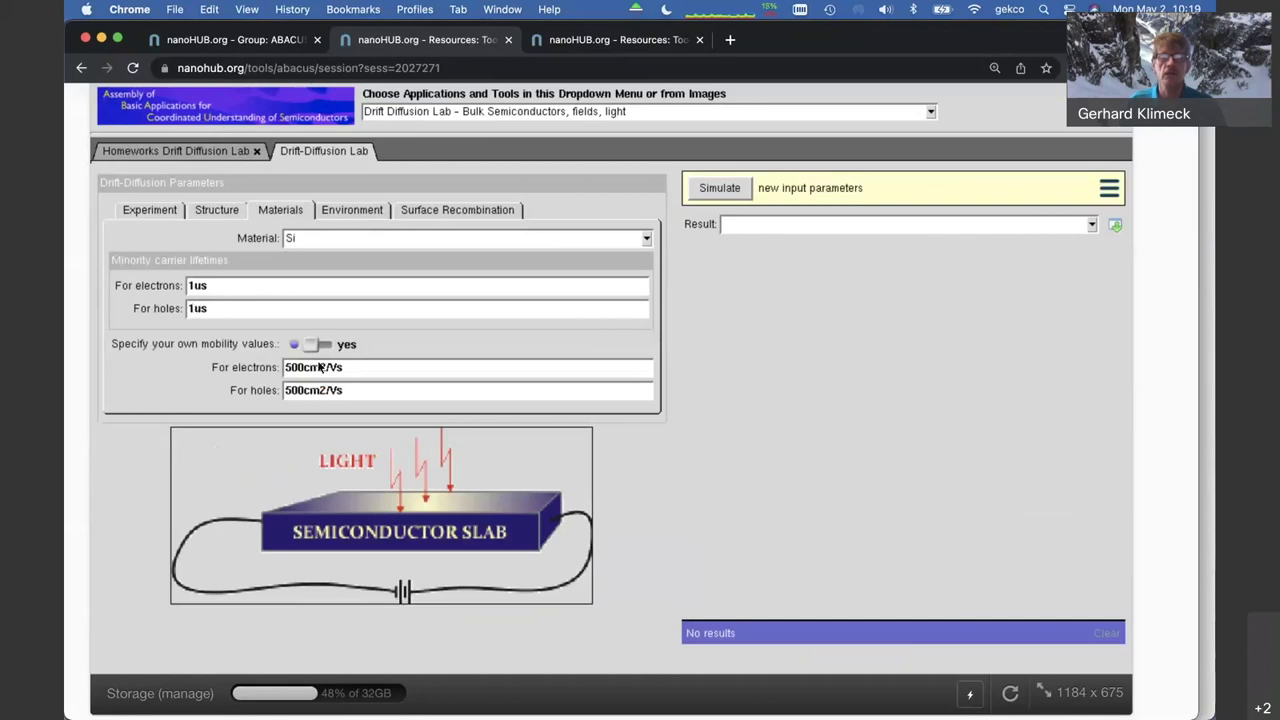
left_click(354, 210)
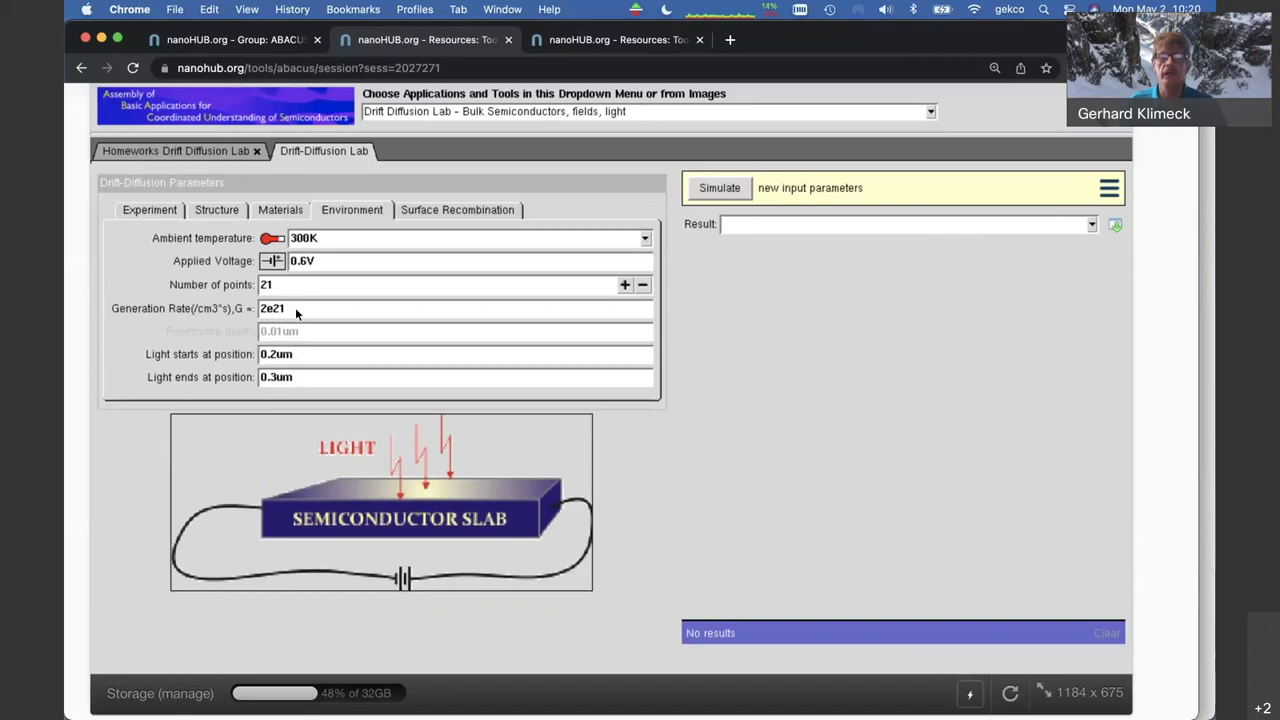
mouse_move(295, 310)
left_click(322, 310)
key("BackSpace")
key("BackSpace")
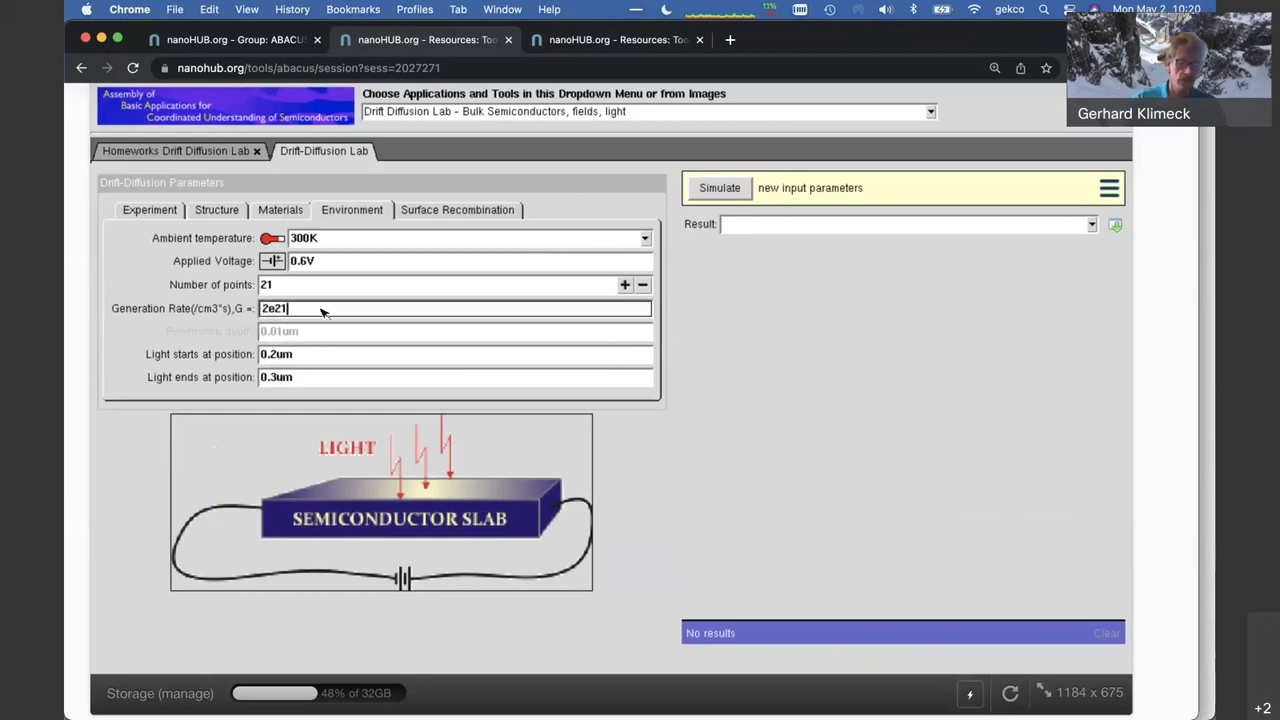
type("19")
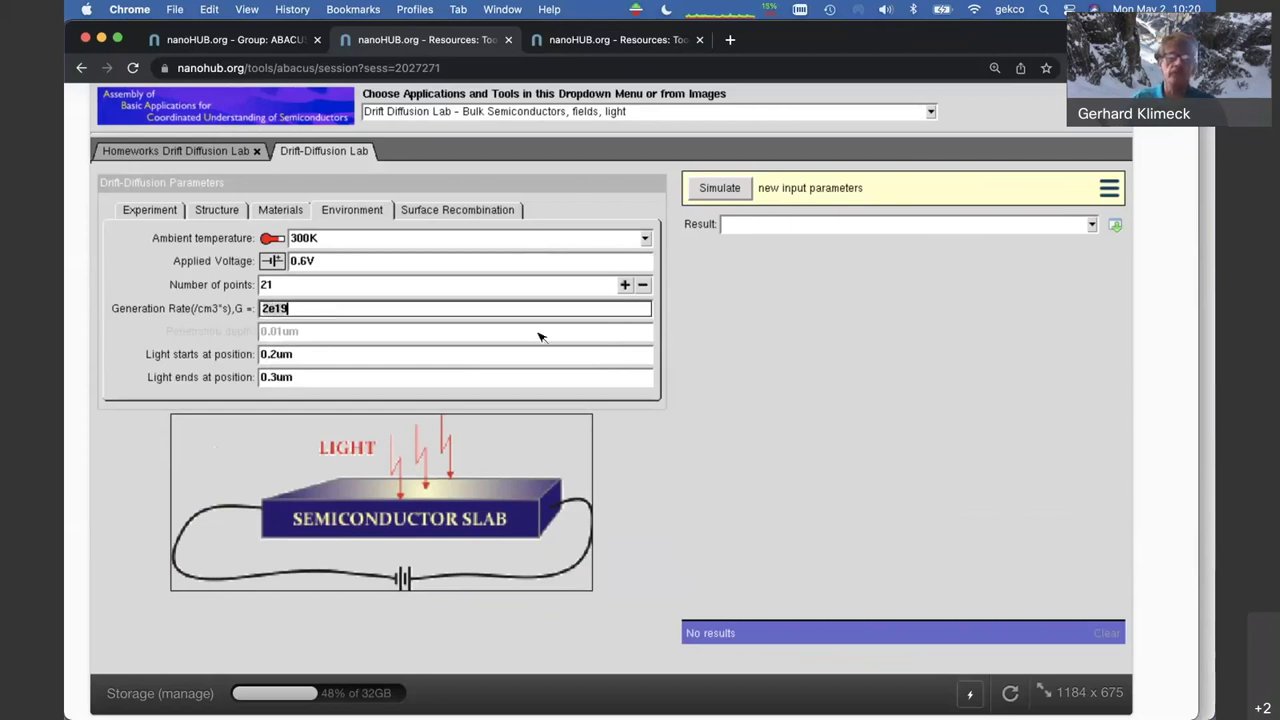
key("Return")
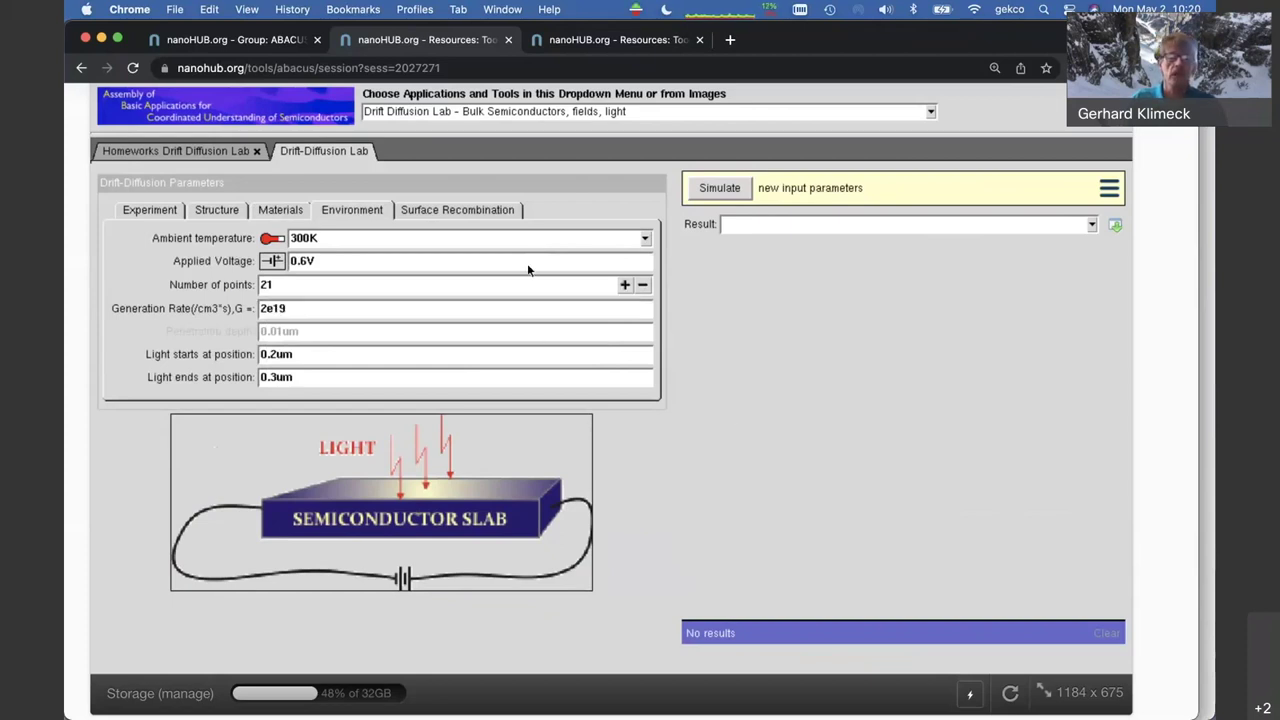
Check the surface recombination settings and run the simulation of the biased slab lit at the top
left_click(480, 212)
left_click(351, 212)
left_click(720, 188)
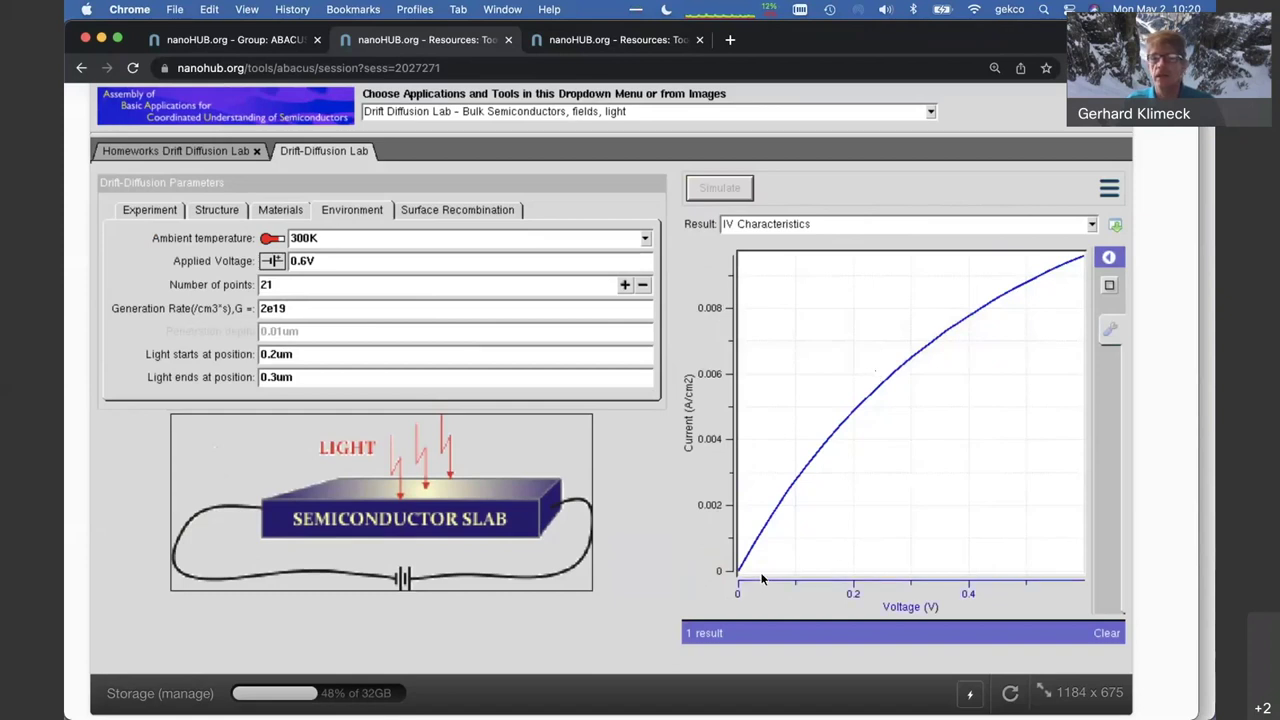
Display the non-equilibrium energy band diagram, advance to the 0.0V sample bias and return to the initial bias
left_click(871, 227)
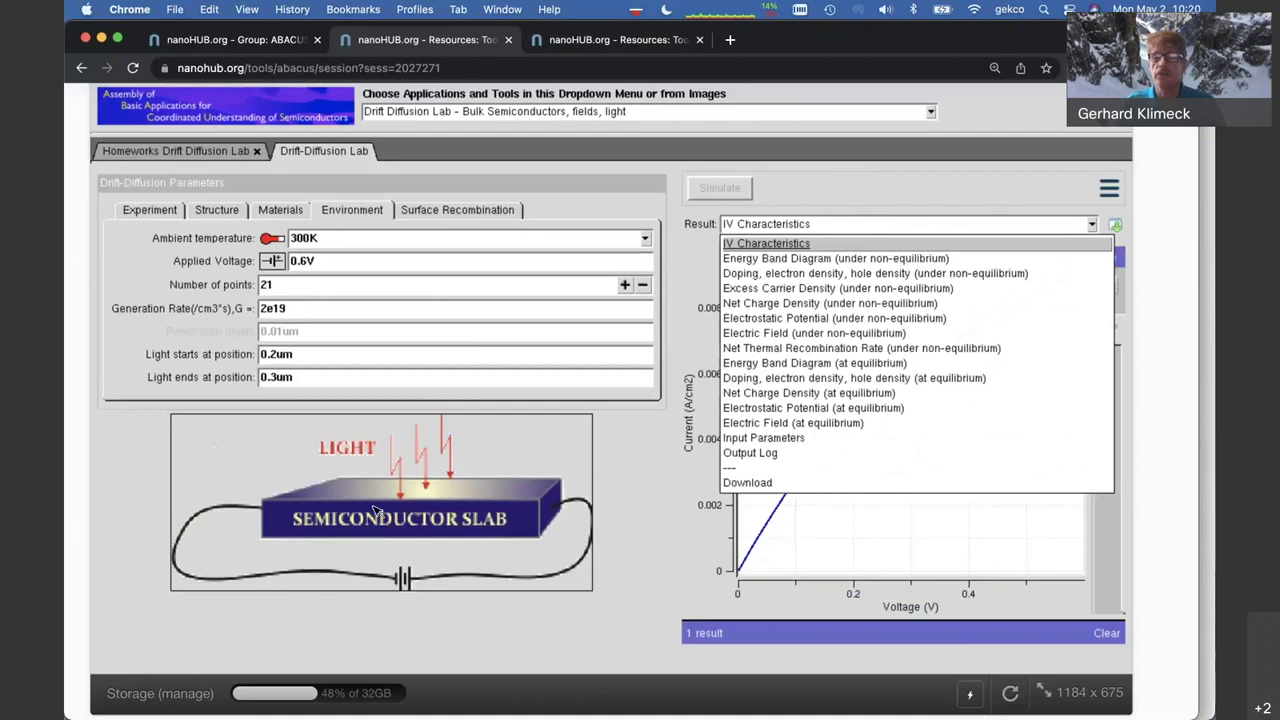
left_click(789, 258)
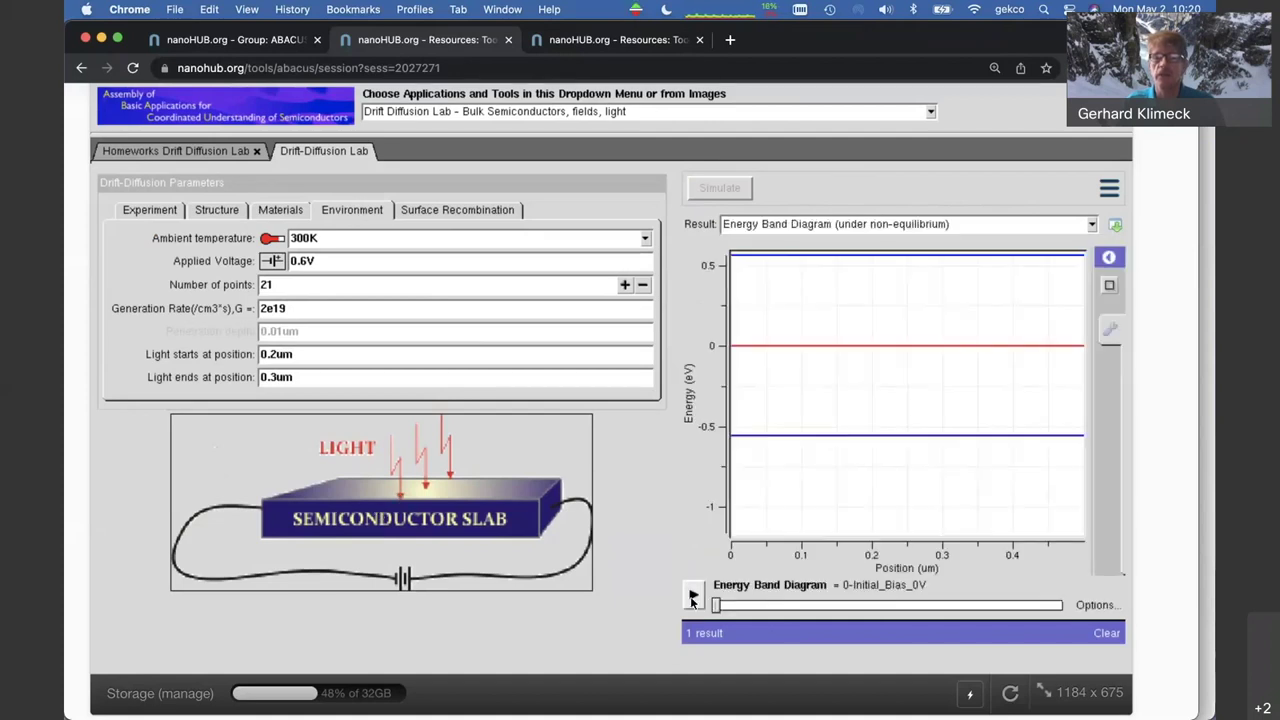
mouse_move(733, 609)
left_mouse_down()
mouse_move(1046, 607)
mouse_move(716, 606)
left_mouse_up()
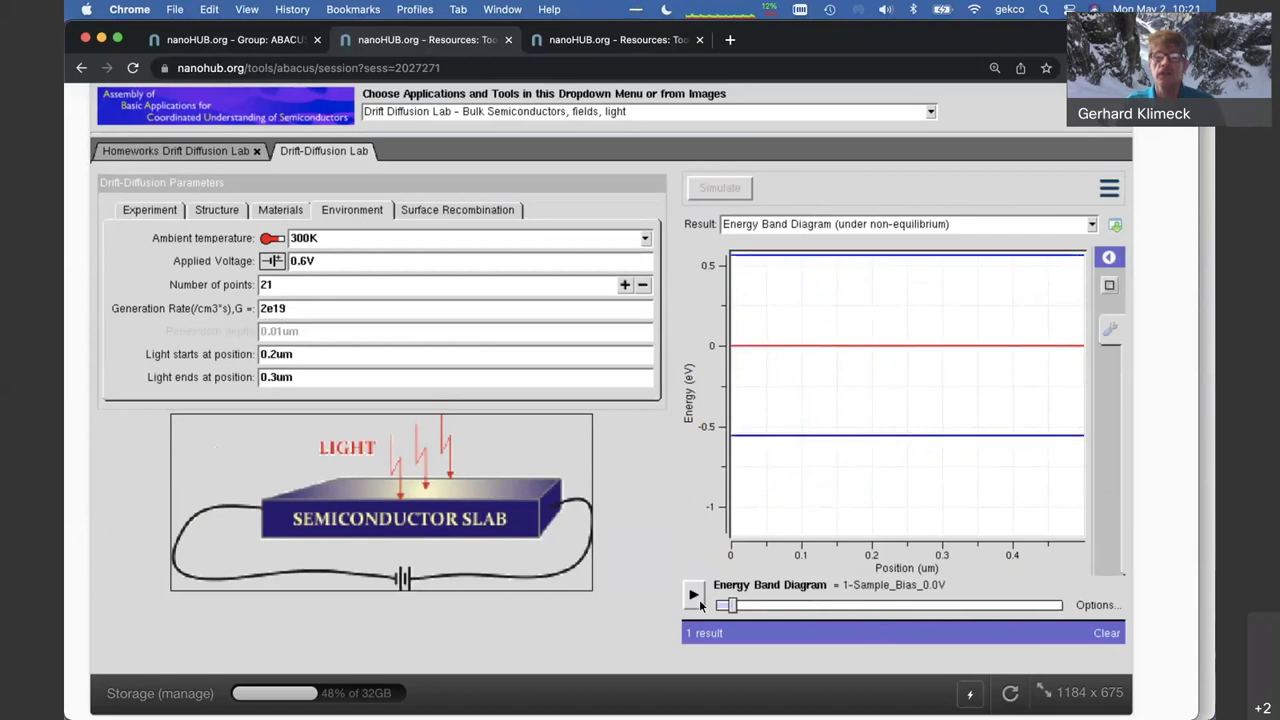
Display the non-equilibrium doping, electron and hole densities with the plot view reset, and advance the bias sequence to 0.09V
left_click(863, 226)
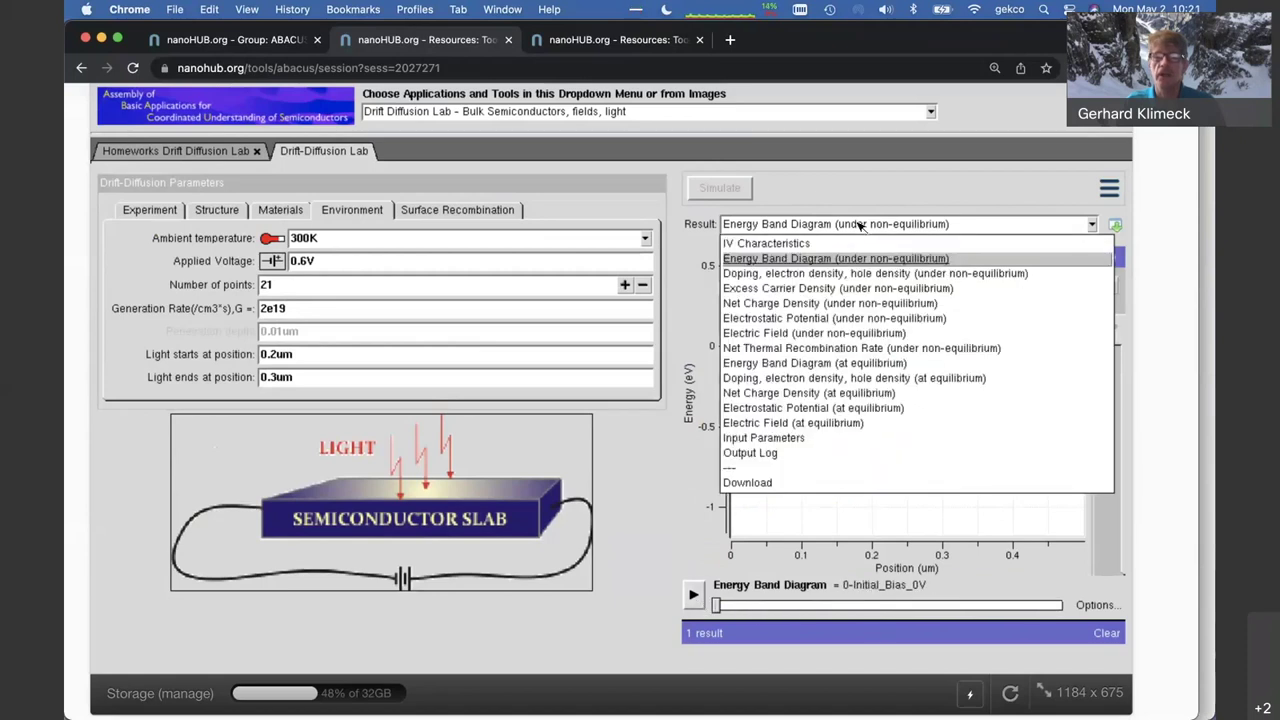
left_click(775, 274)
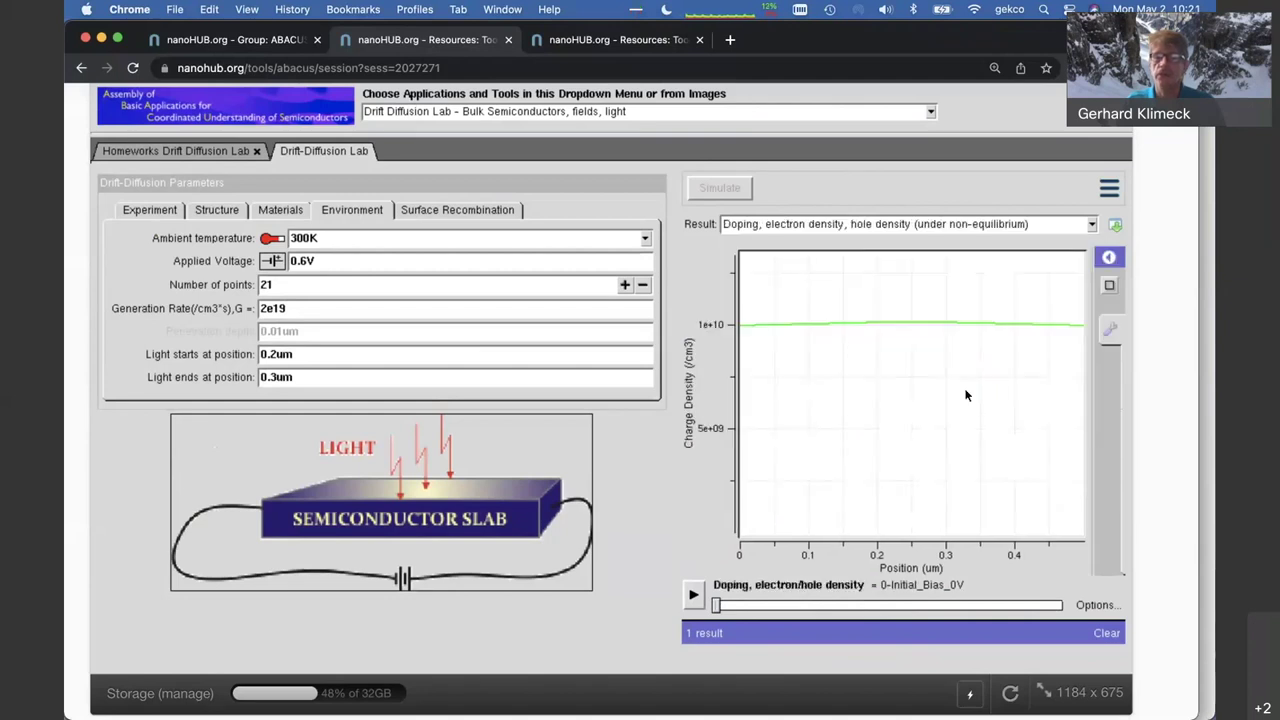
left_click(1110, 285)
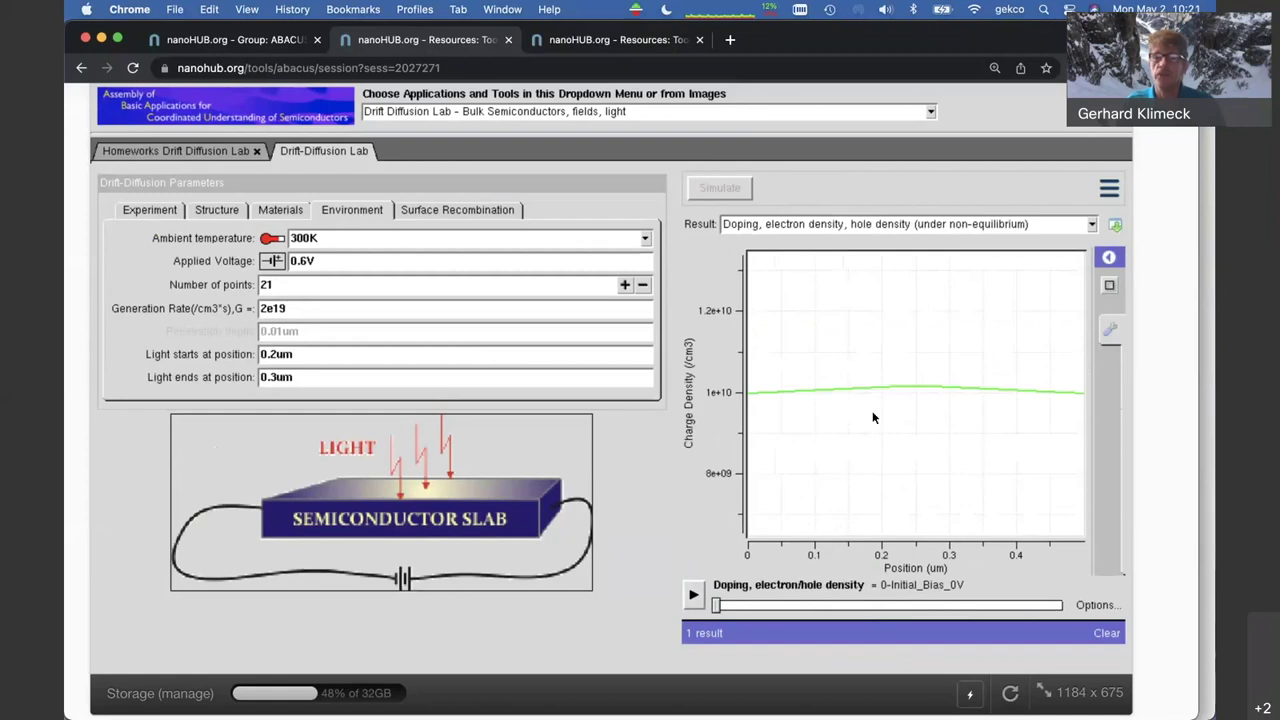
left_click_drag(717, 605, 782, 611)
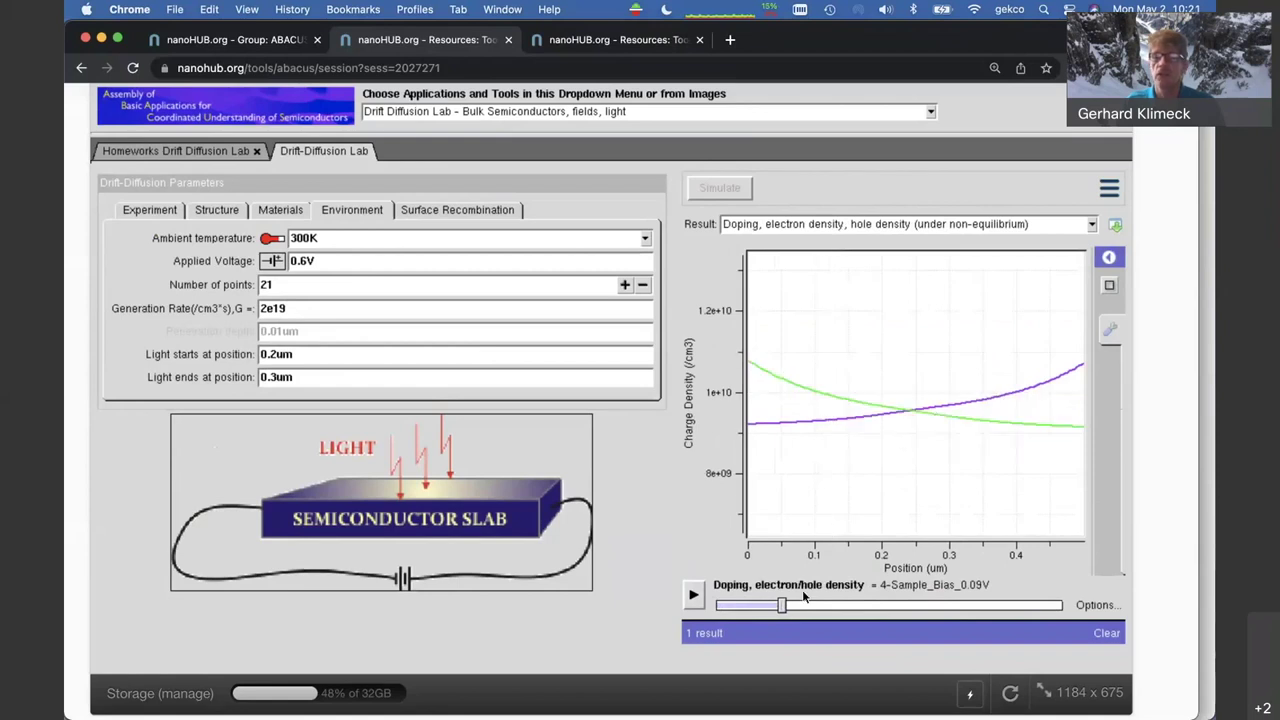
mouse_move(1068, 372)
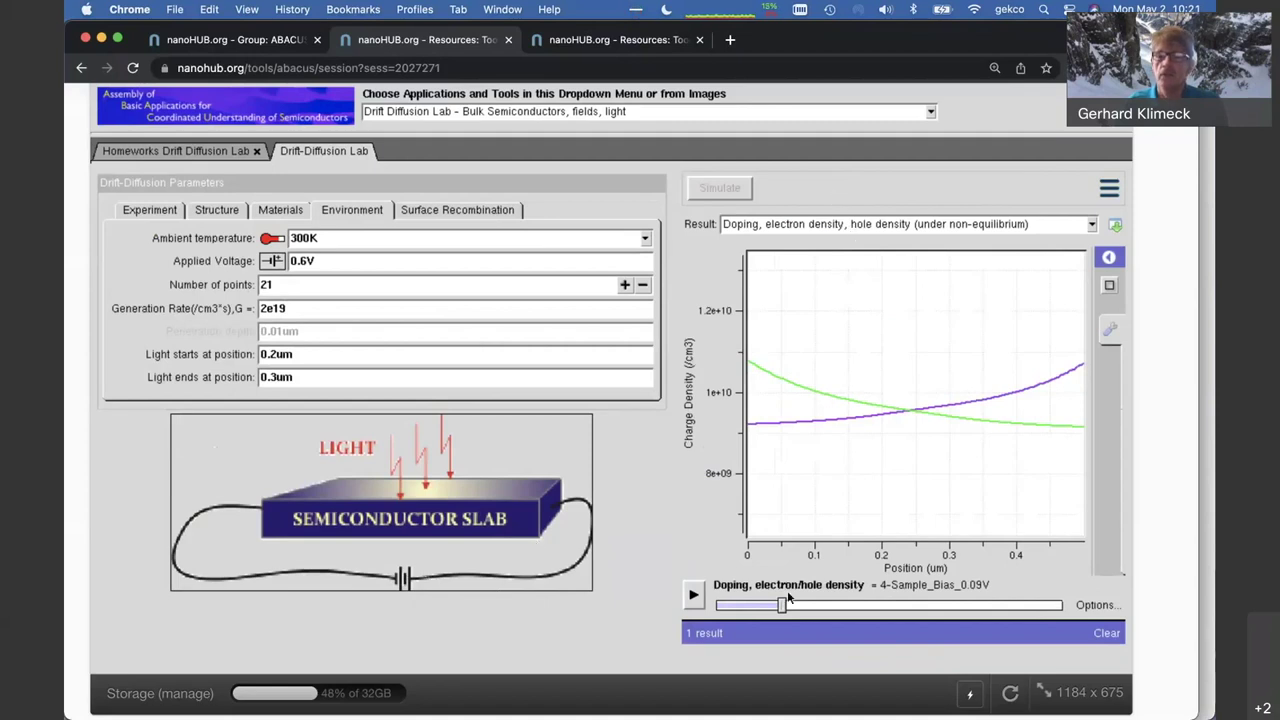
mouse_move(789, 608)
left_mouse_down()
mouse_move(855, 614)
mouse_move(810, 615)
left_mouse_up()
mouse_move(946, 414)
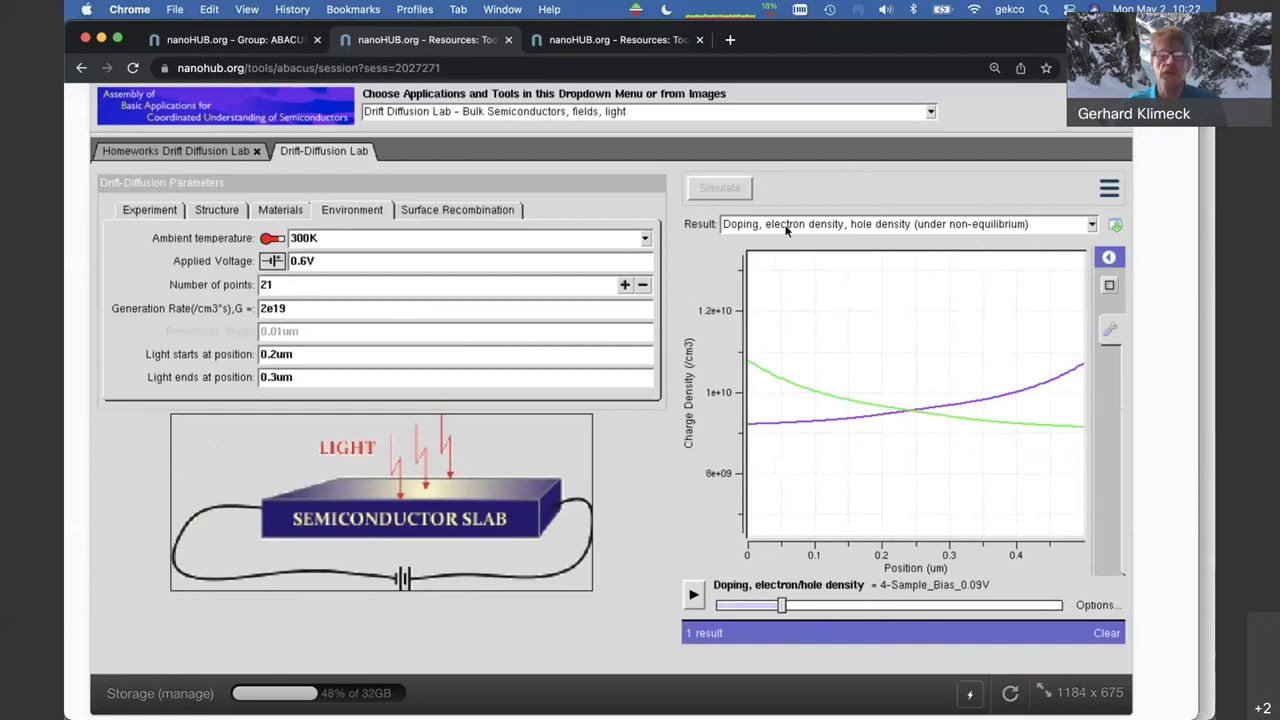
Rerun the simulation with the generation rate set to 2e20 and display its IV characteristics
double_click(350, 308)
left_click(352, 313)
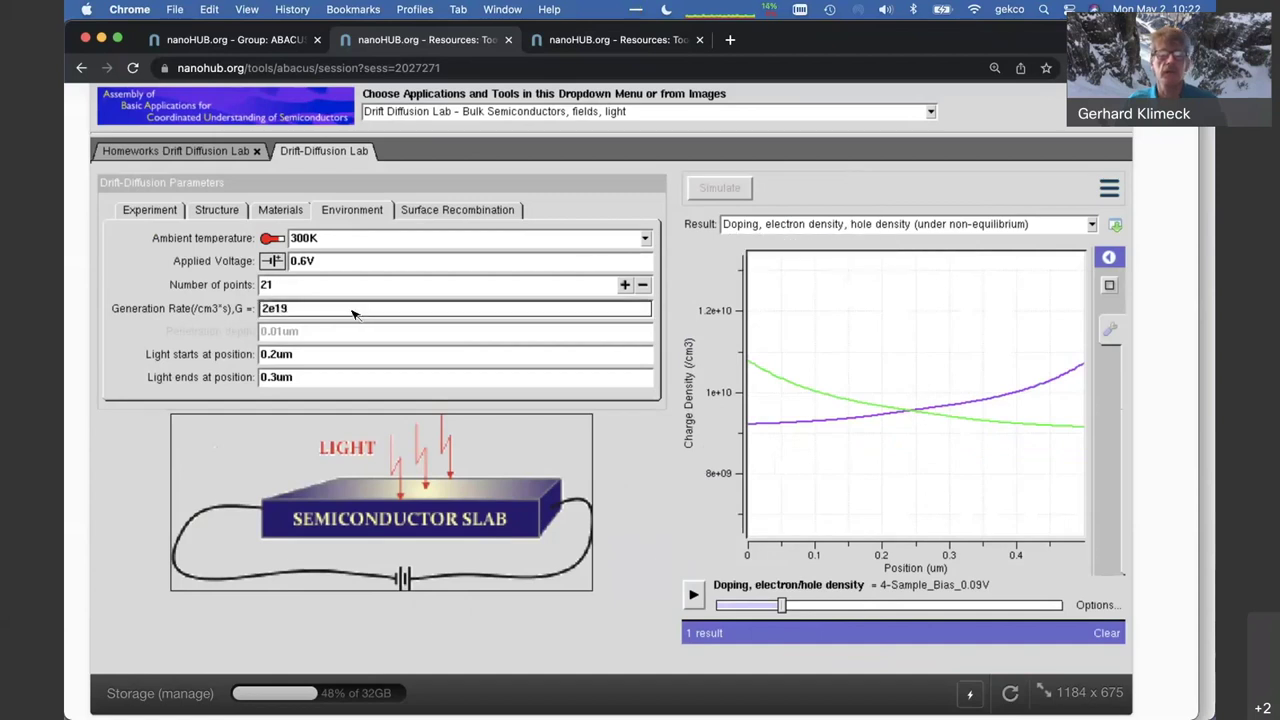
key("BackSpace")
key("BackSpace")
type("20")
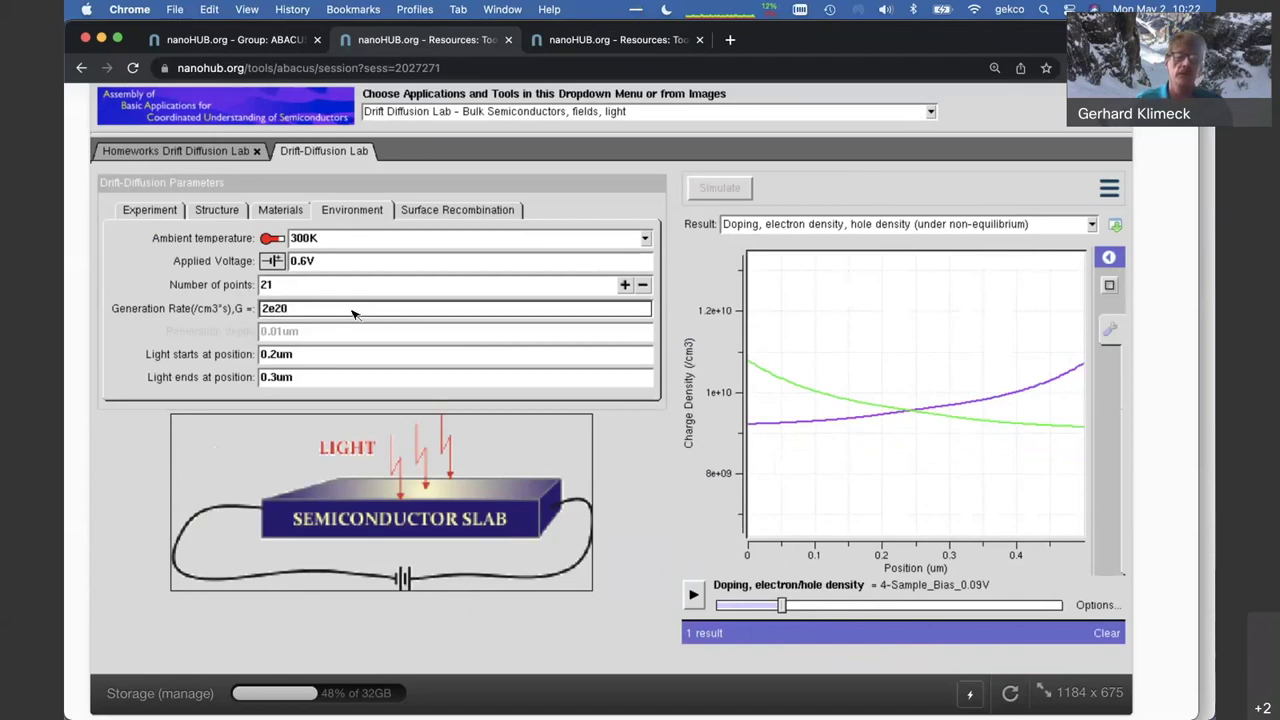
left_click(621, 434)
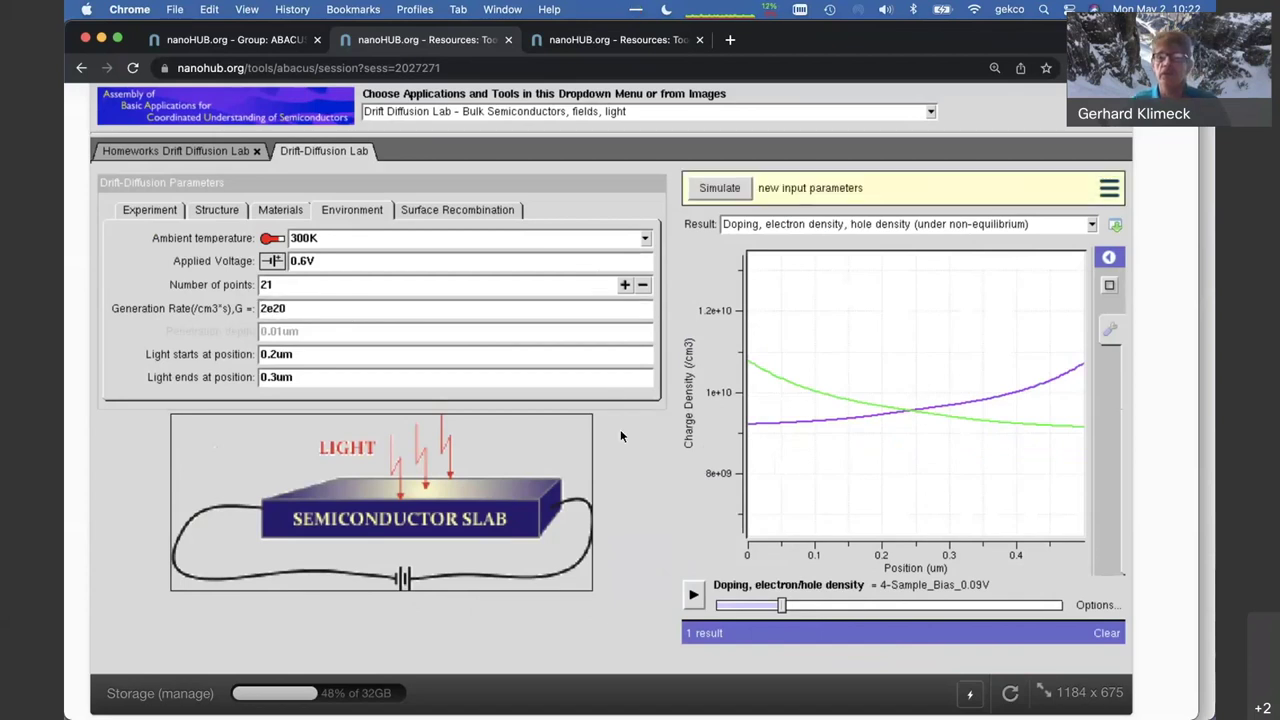
left_click(728, 190)
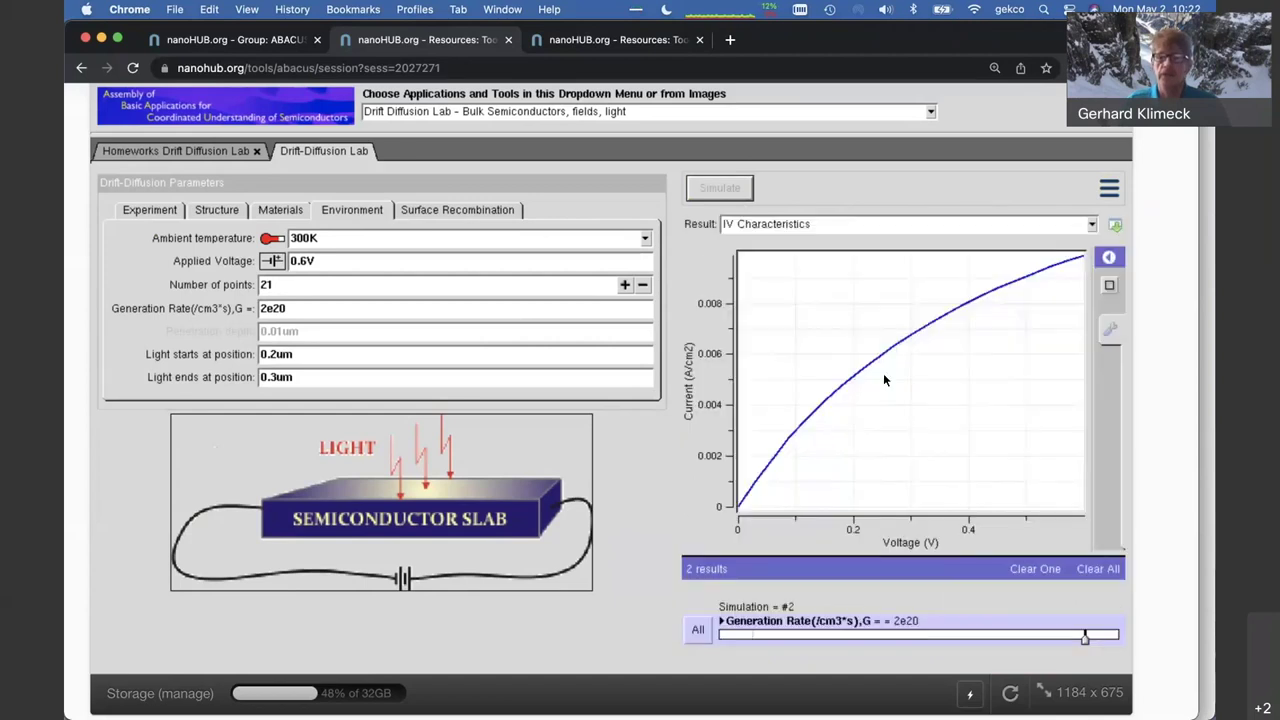
left_click(864, 226)
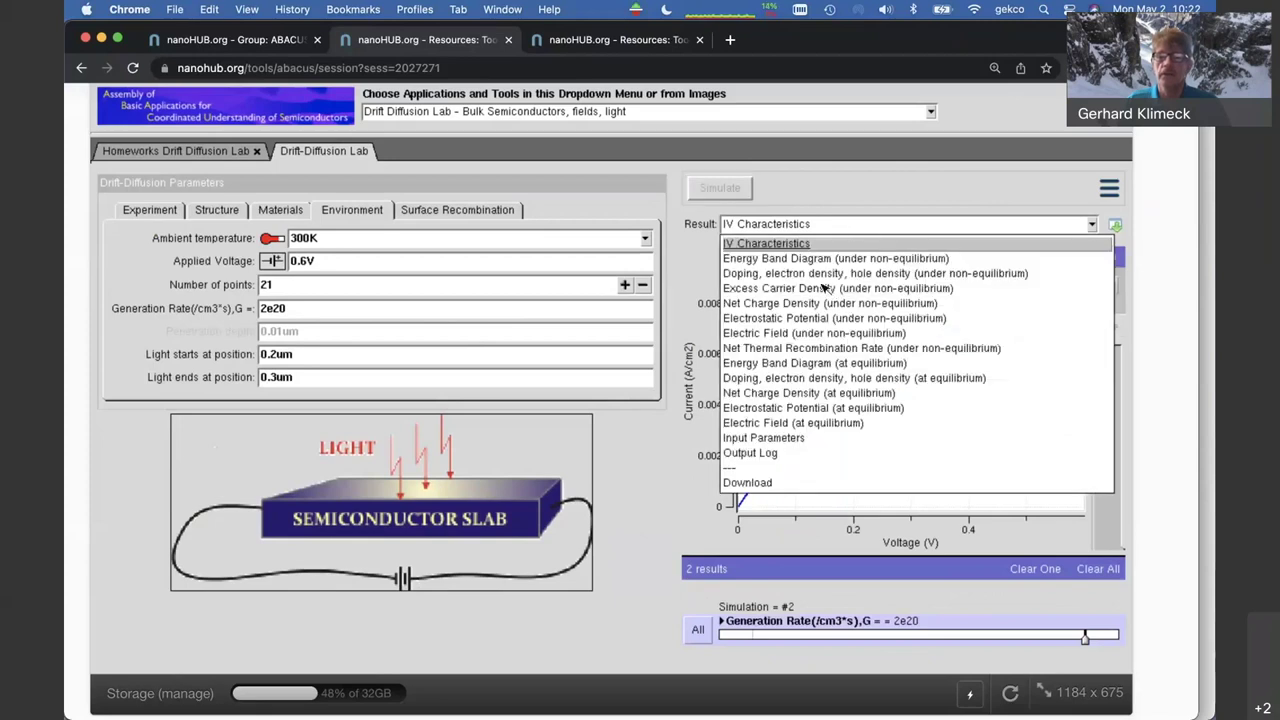
left_click(780, 247)
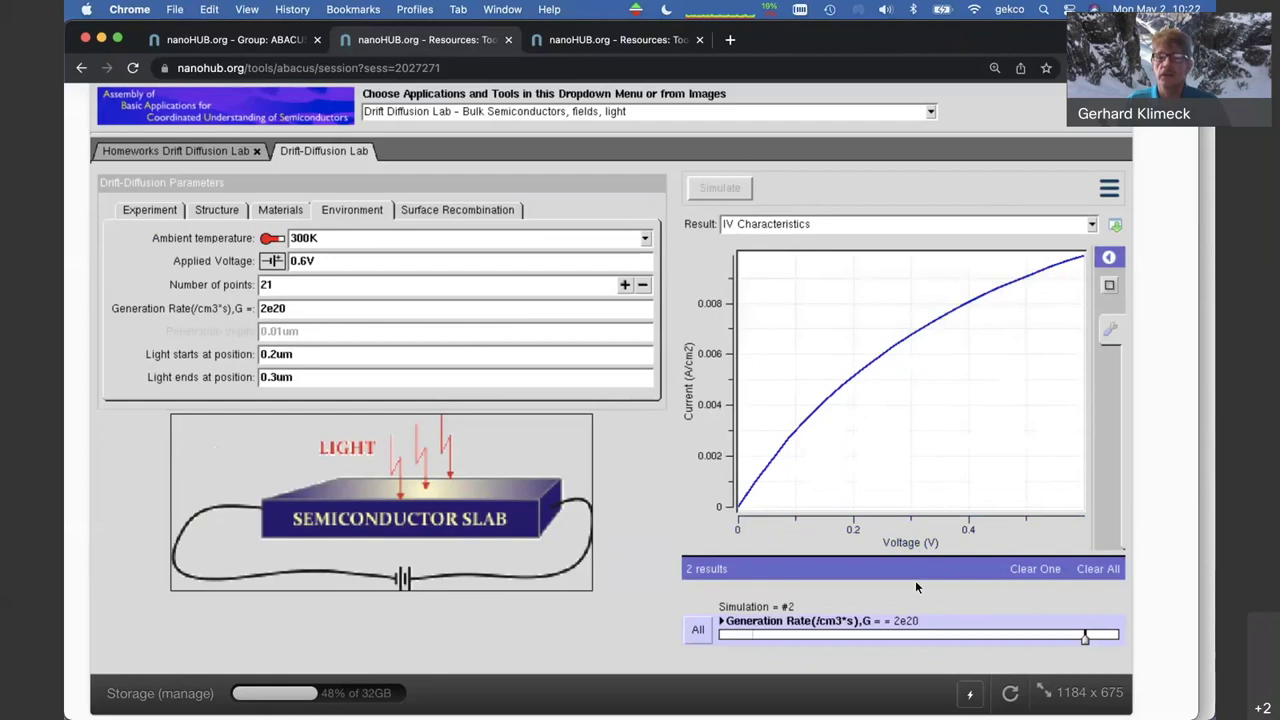
Overlay the IV curves of both generation rates, and show the non-equilibrium carrier densities for 2e20 at the 0.12V sample bias
left_click(700, 630)
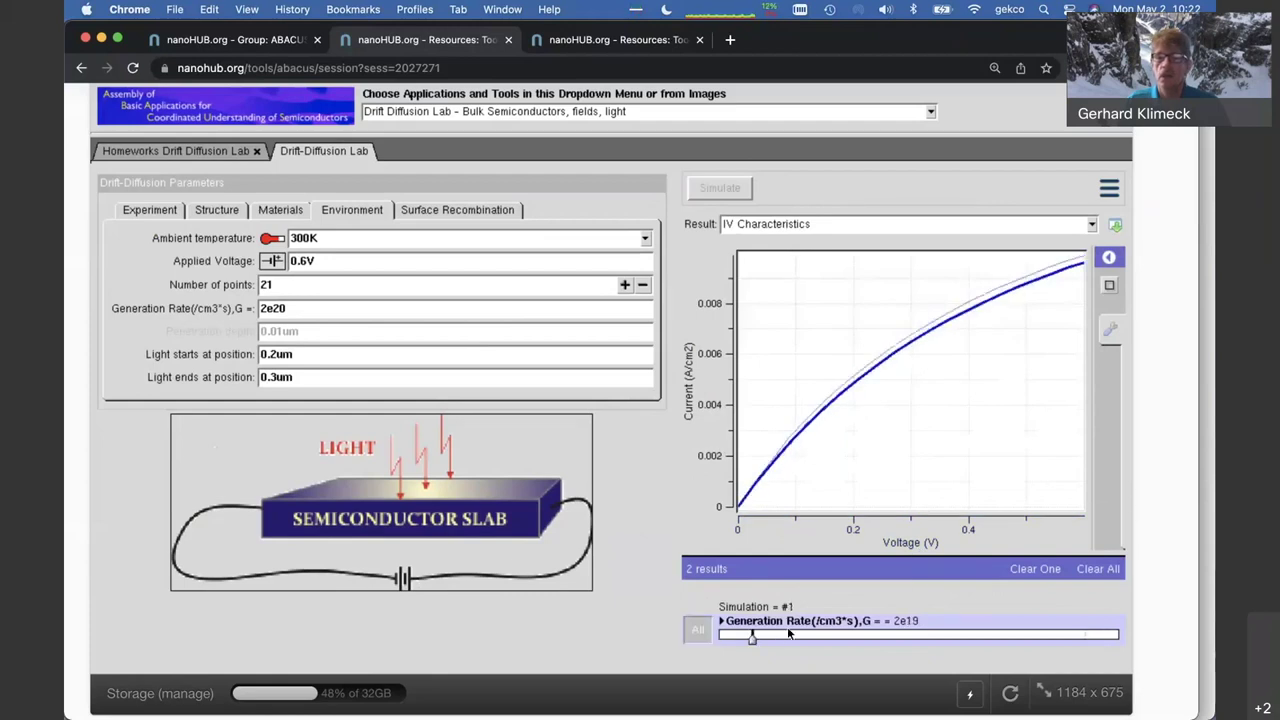
left_click(1085, 636)
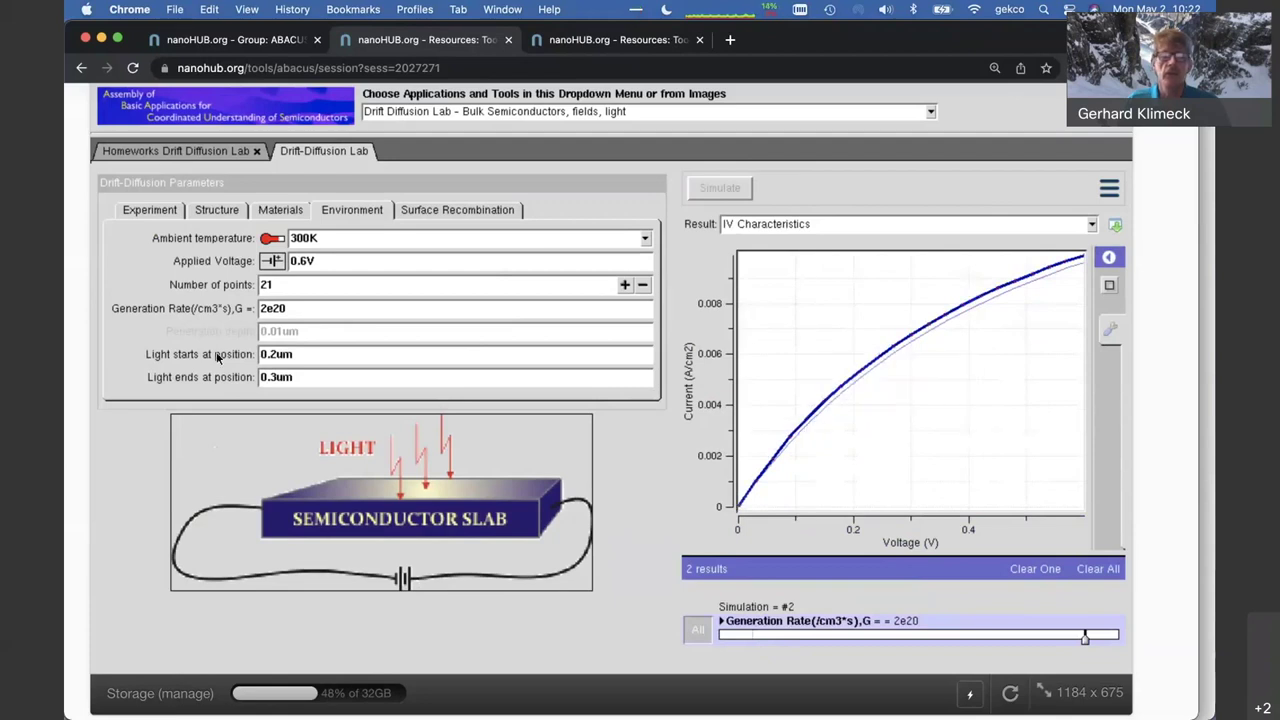
left_click(750, 224)
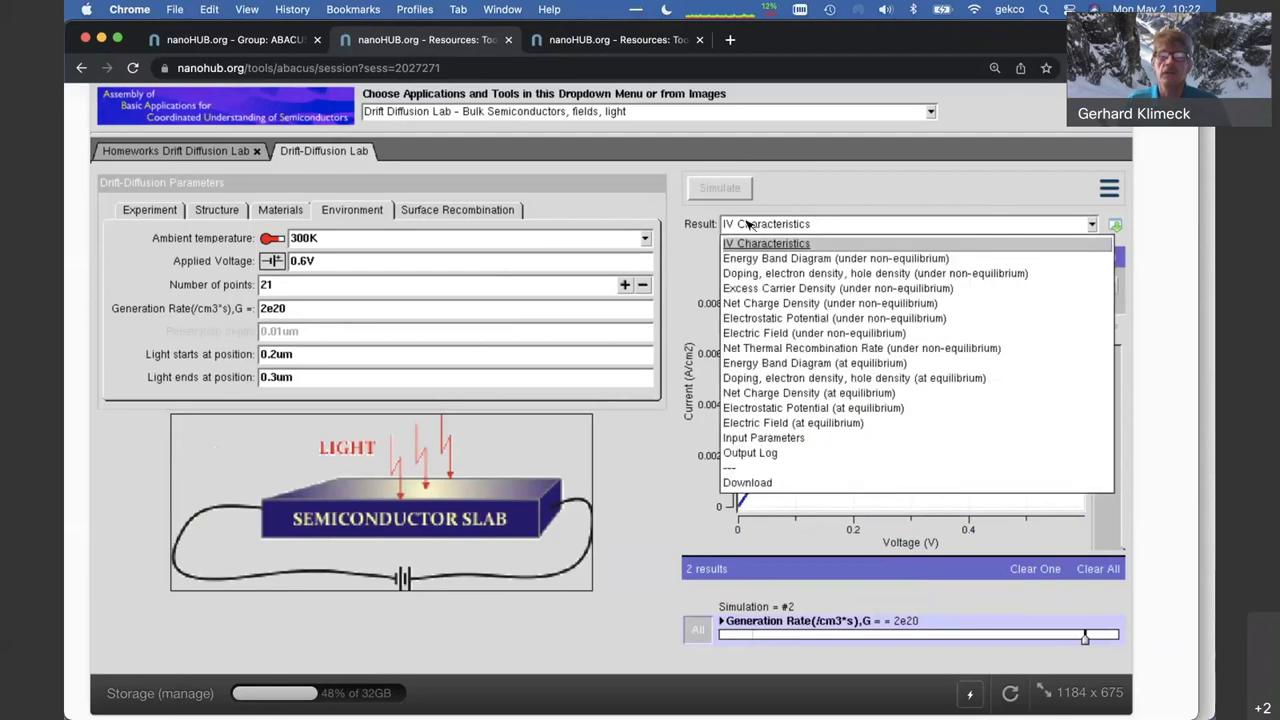
left_click(763, 275)
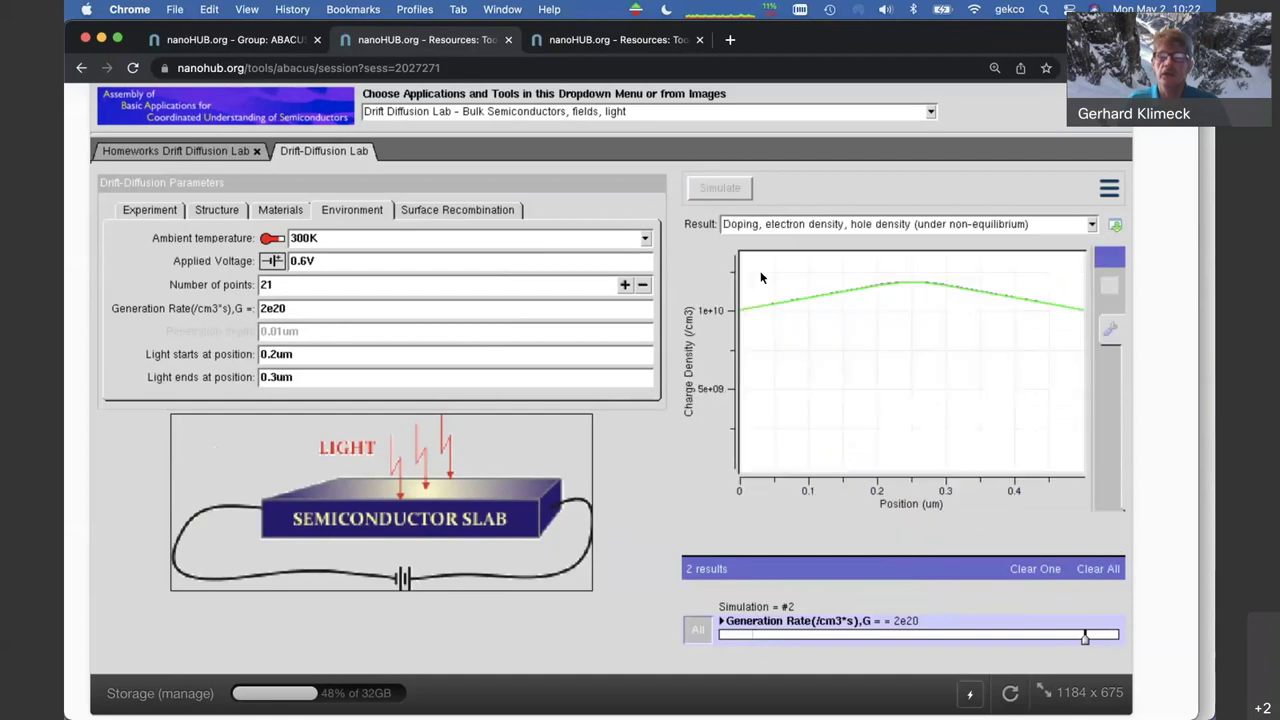
left_click_drag(719, 546, 798, 545)
mouse_move(858, 311)
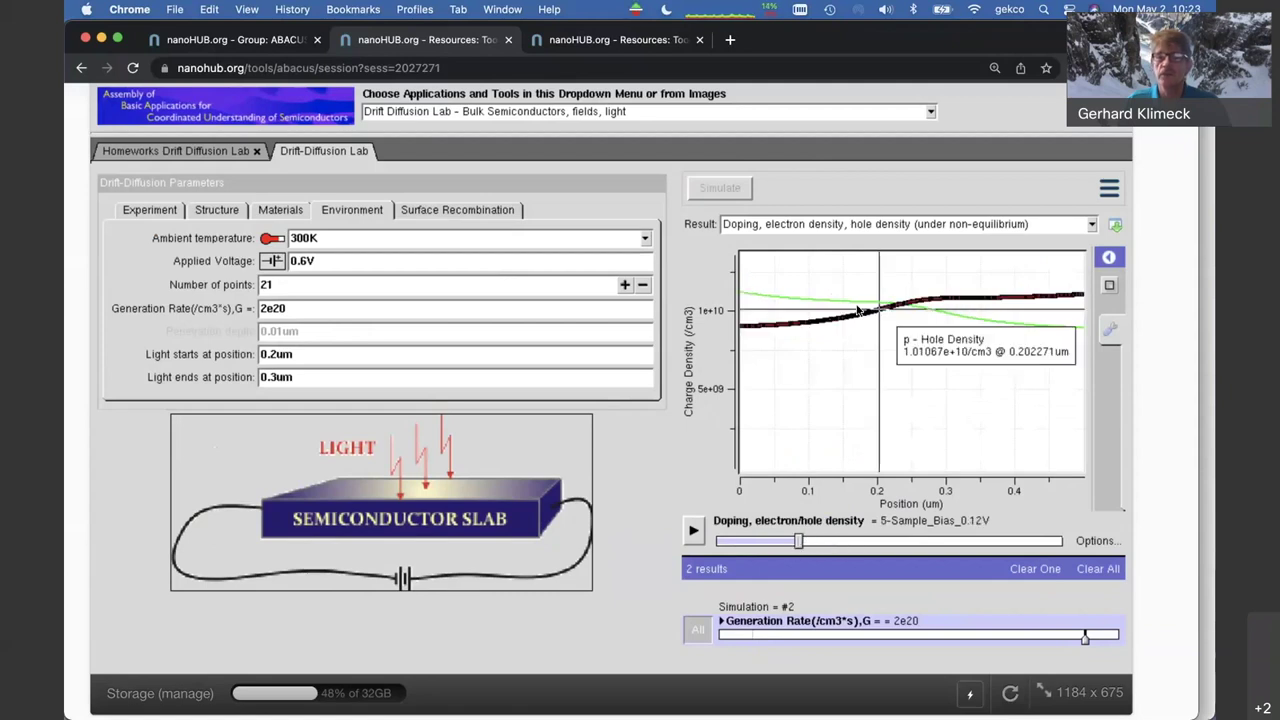
Switch the density plot to the 2e19 generation rate and advance its bias sequence to 0.33V
left_click(752, 636)
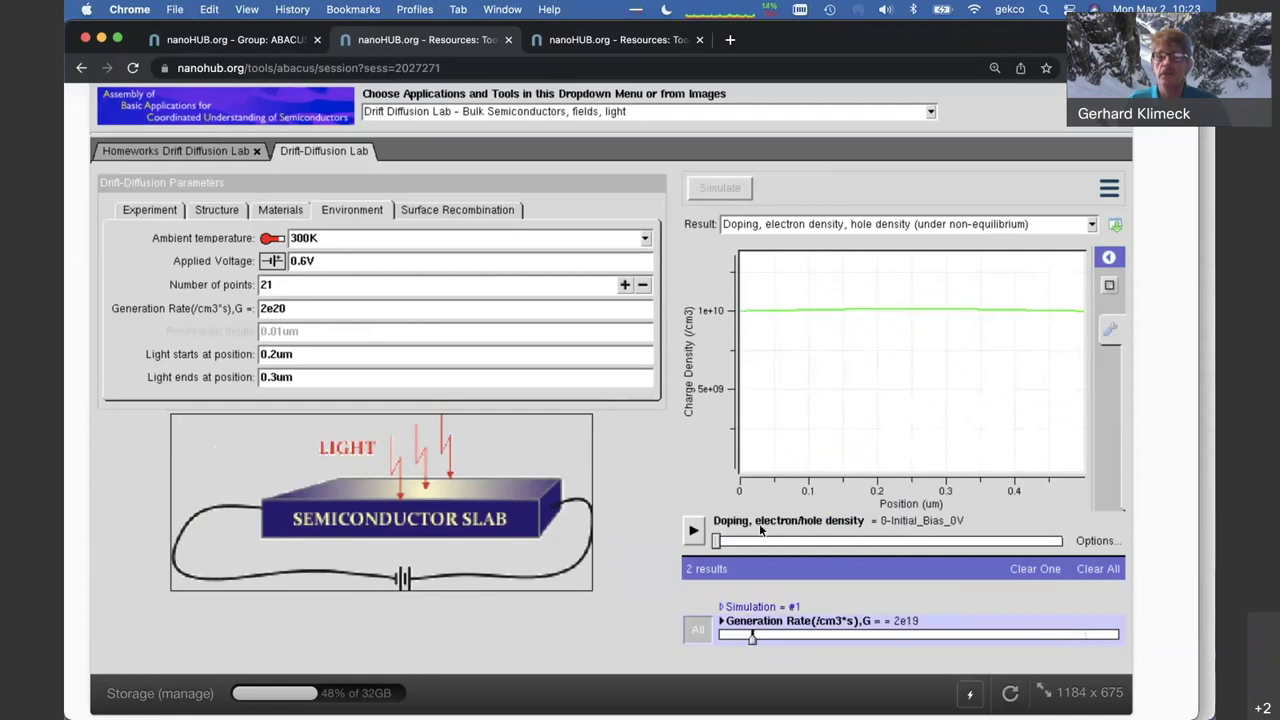
left_click_drag(720, 543, 912, 548)
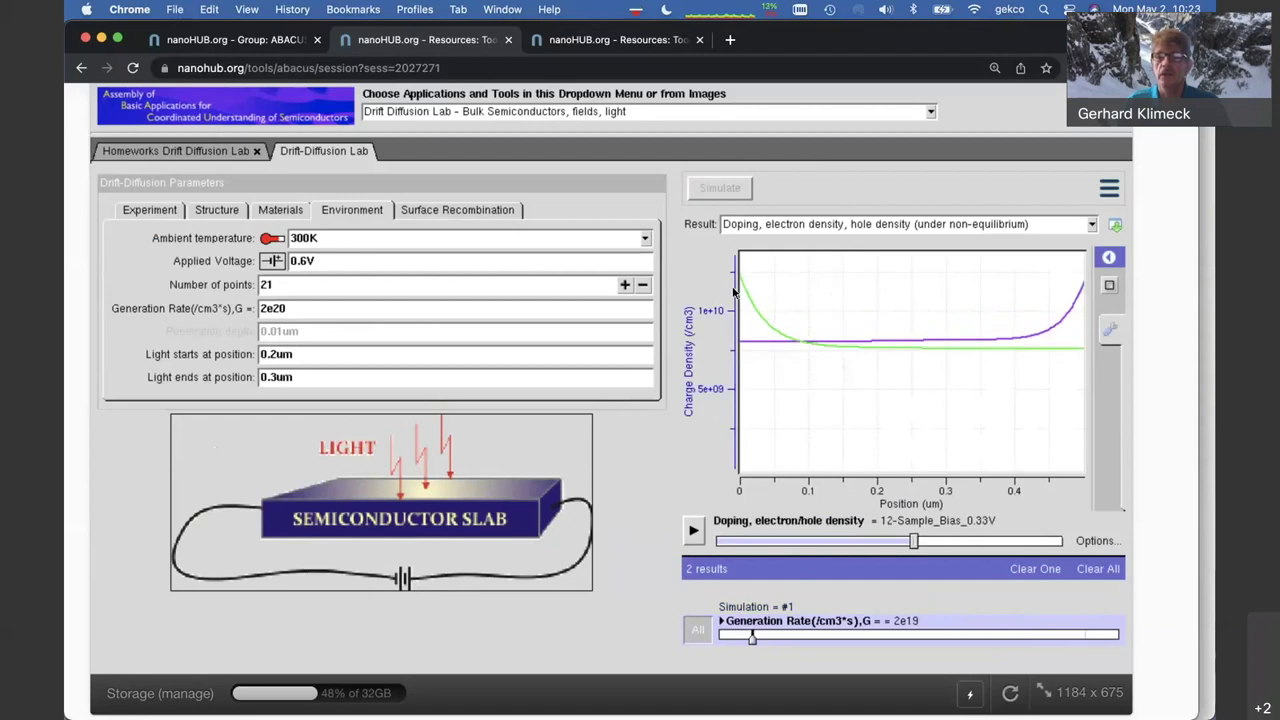
mouse_move(800, 345)
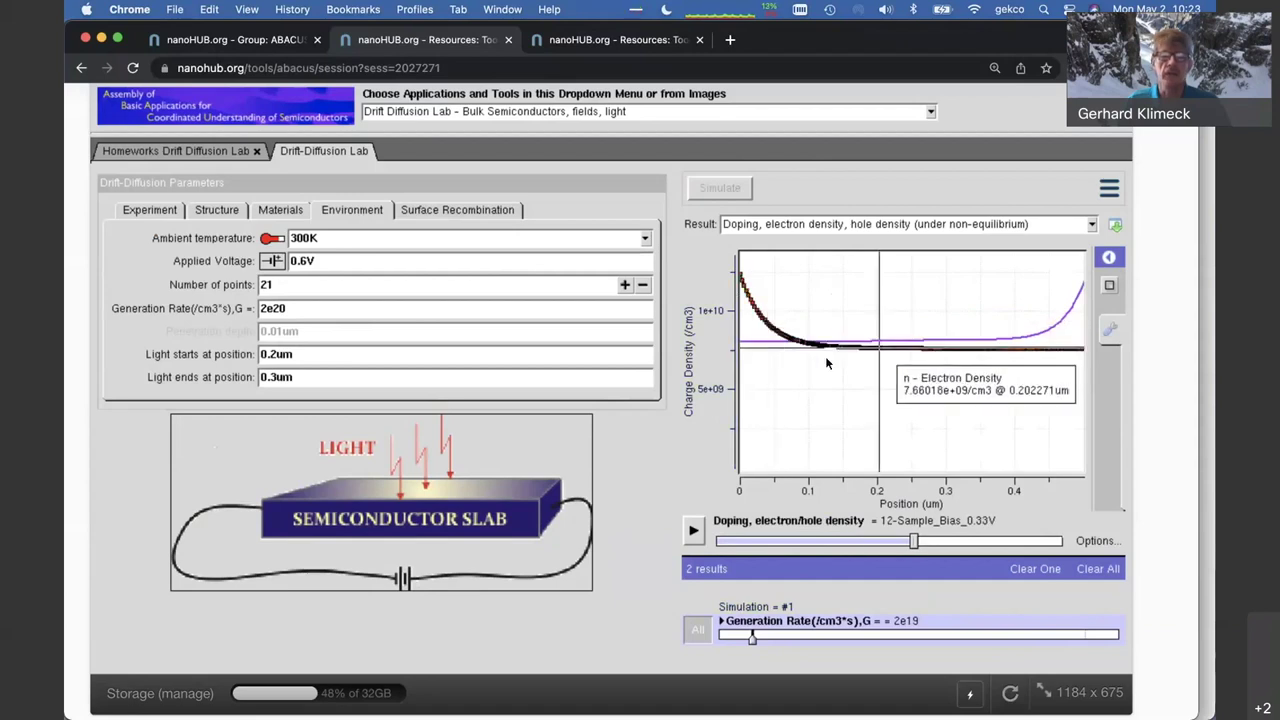
Set the generation rate to 2e21 and rerun the simulation
double_click(309, 312)
type("2e21")
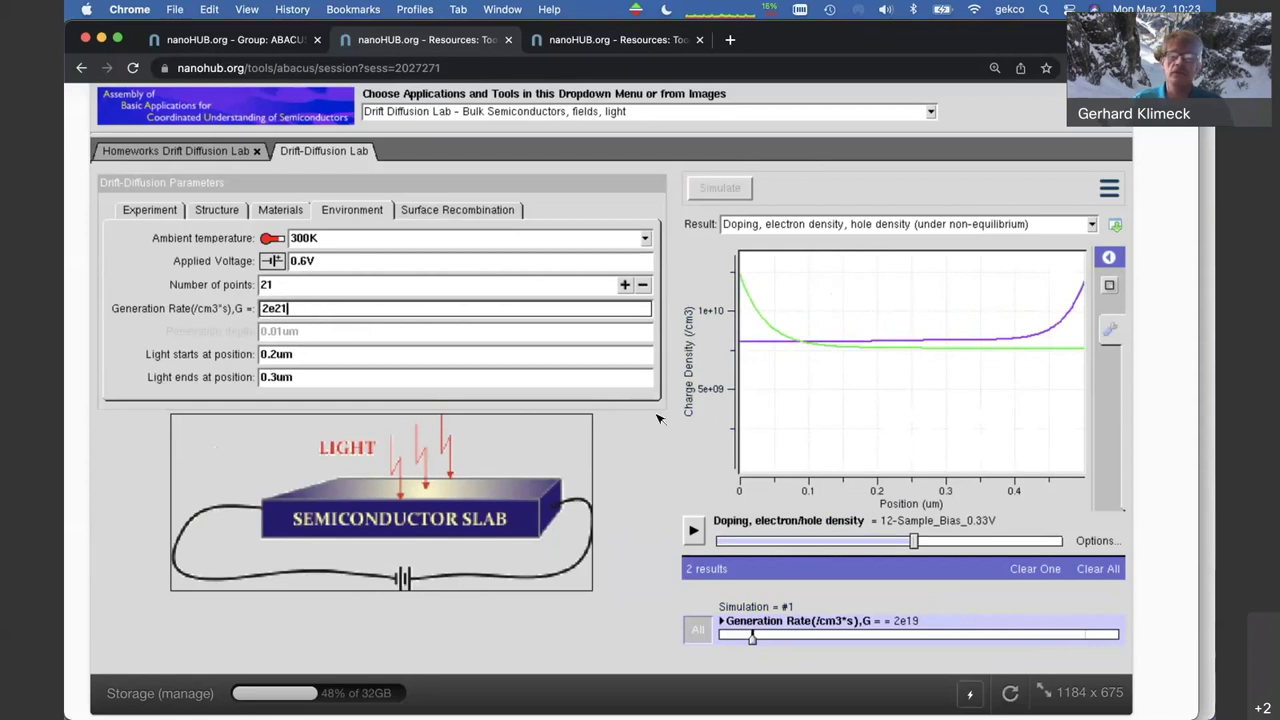
key("Return")
left_click(716, 189)
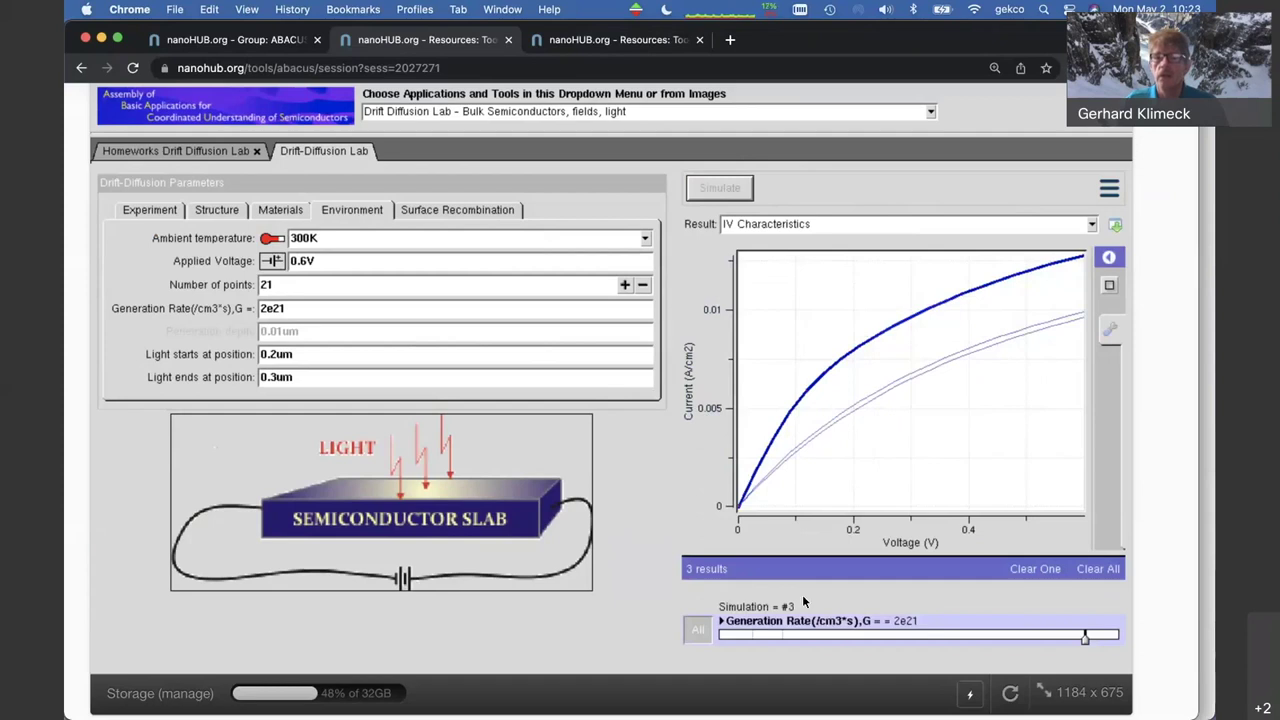
Display the non-equilibrium doping, electron and hole densities for 2e21, and compare them with the 2e20 result at the initial bias
left_click(810, 225)
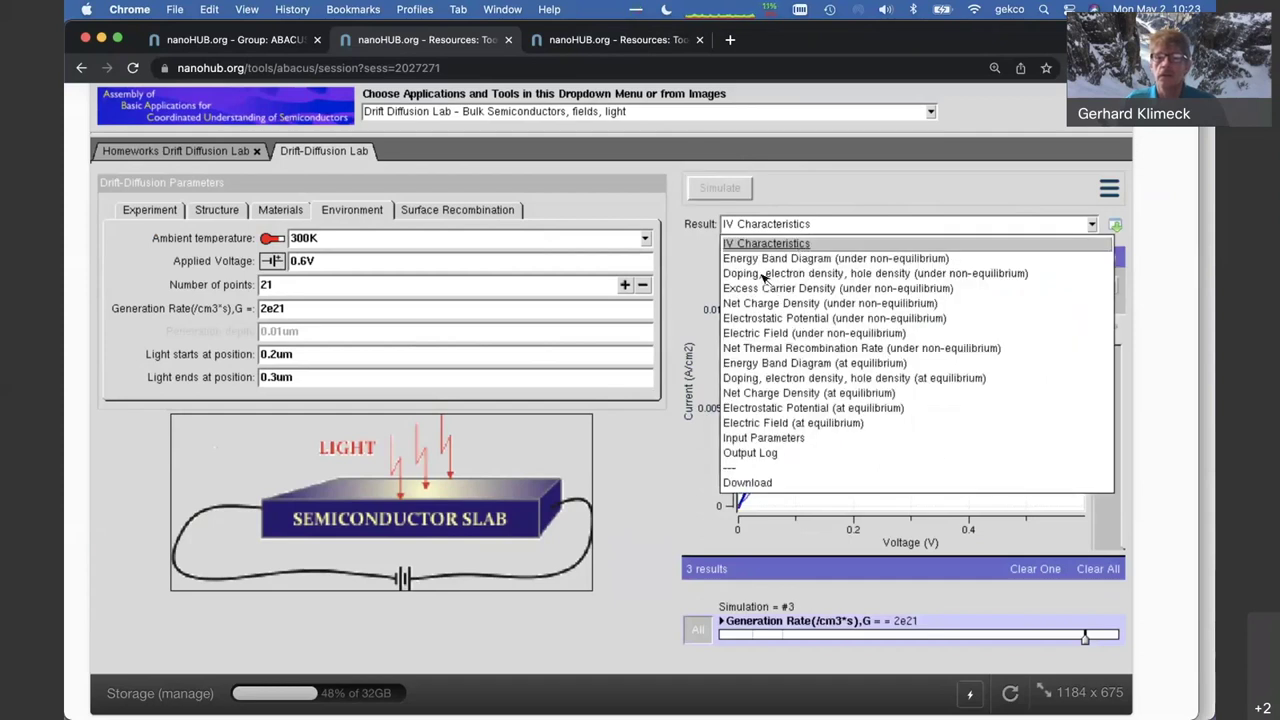
left_click(760, 272)
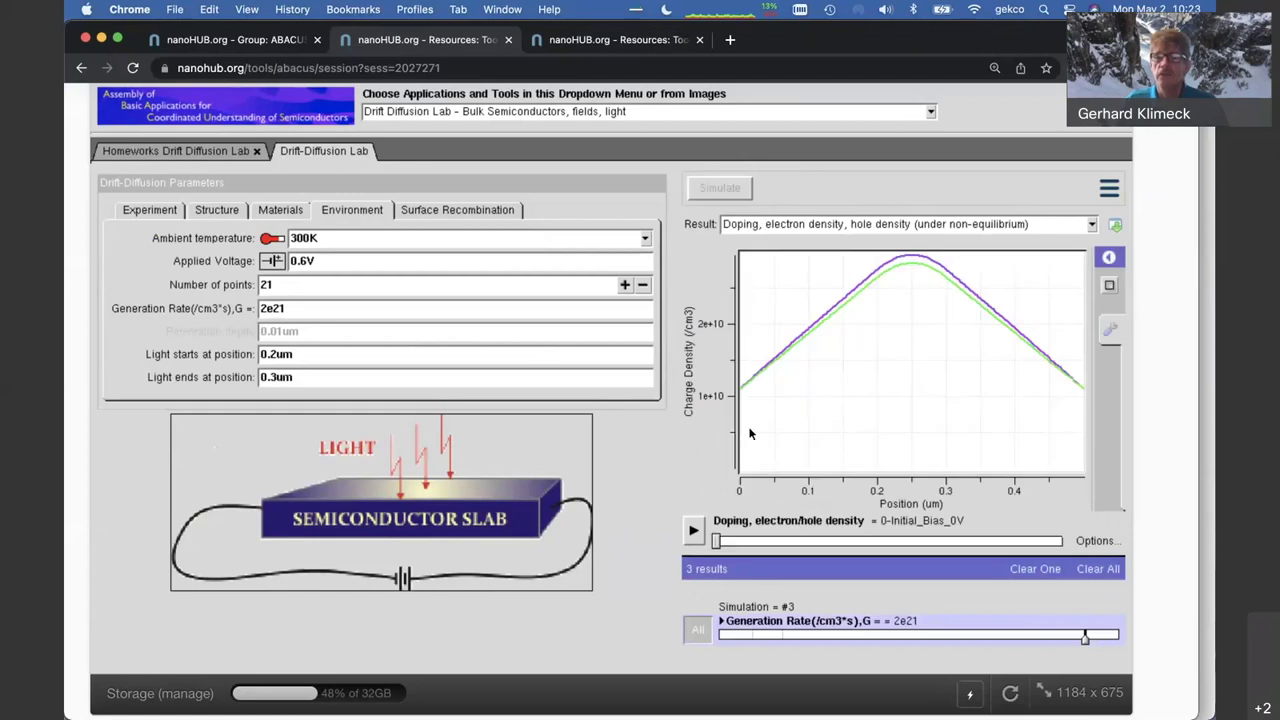
mouse_move(905, 252)
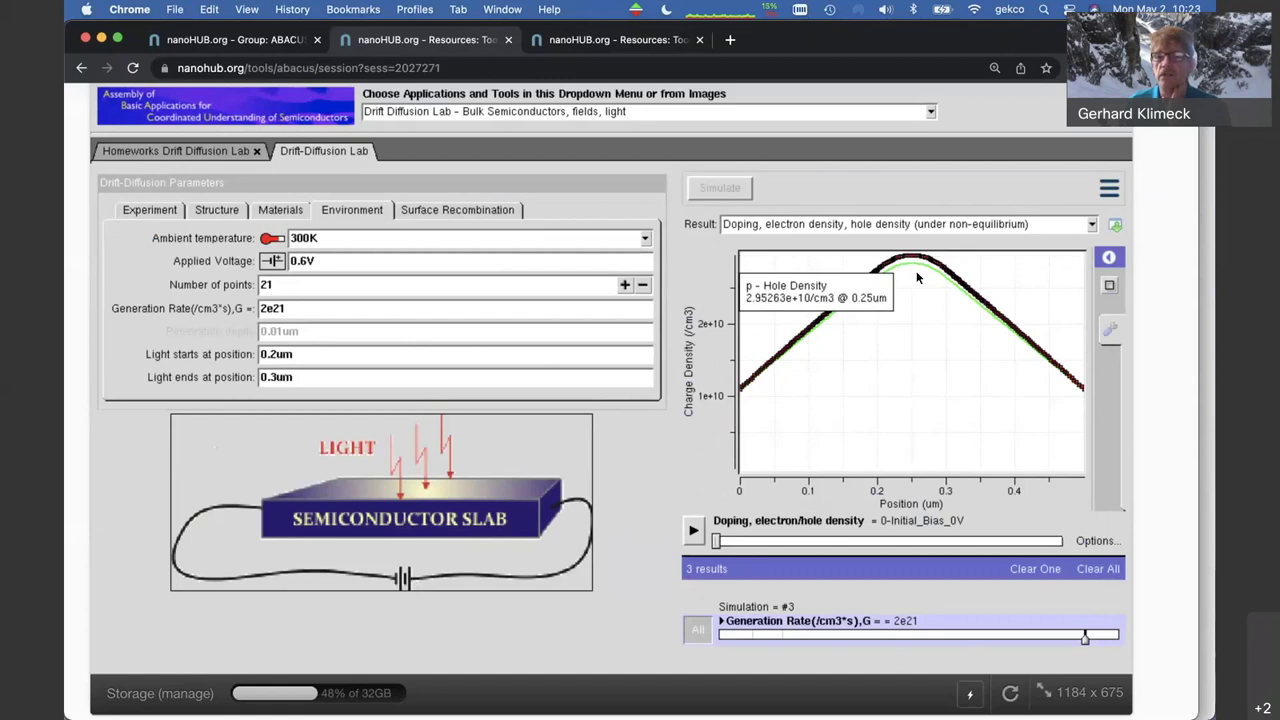
left_click(786, 637)
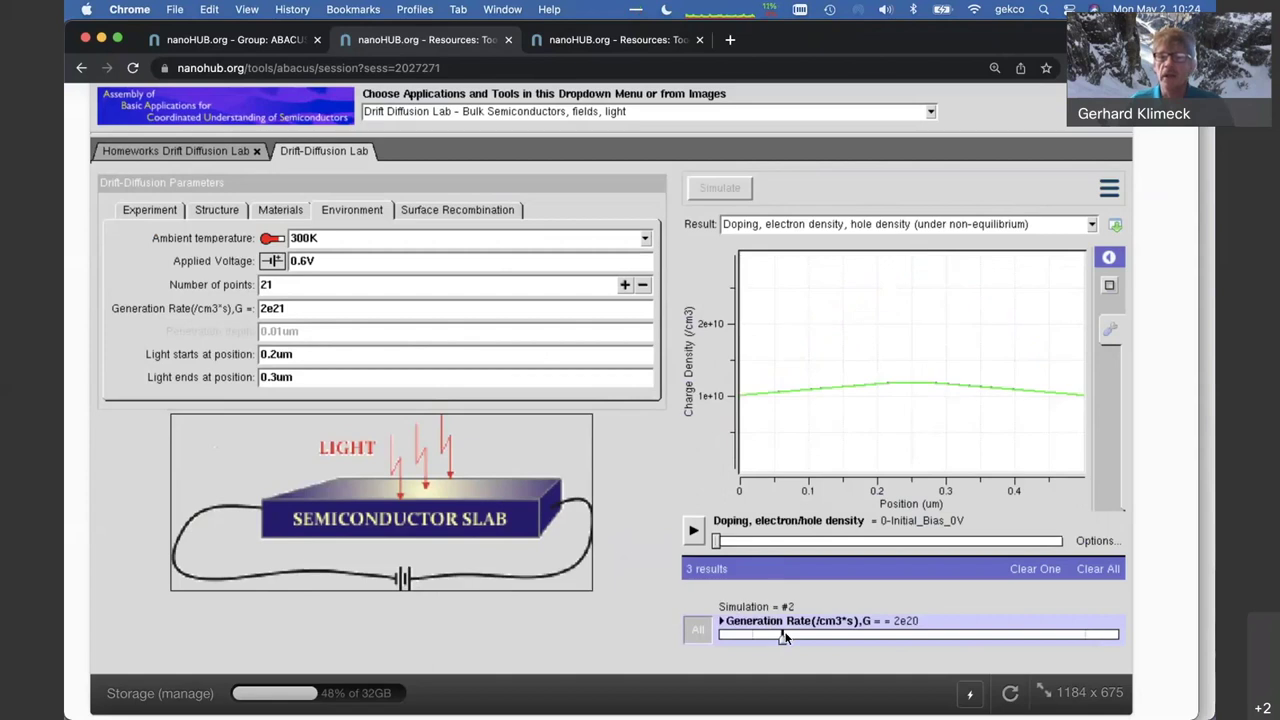
mouse_move(947, 394)
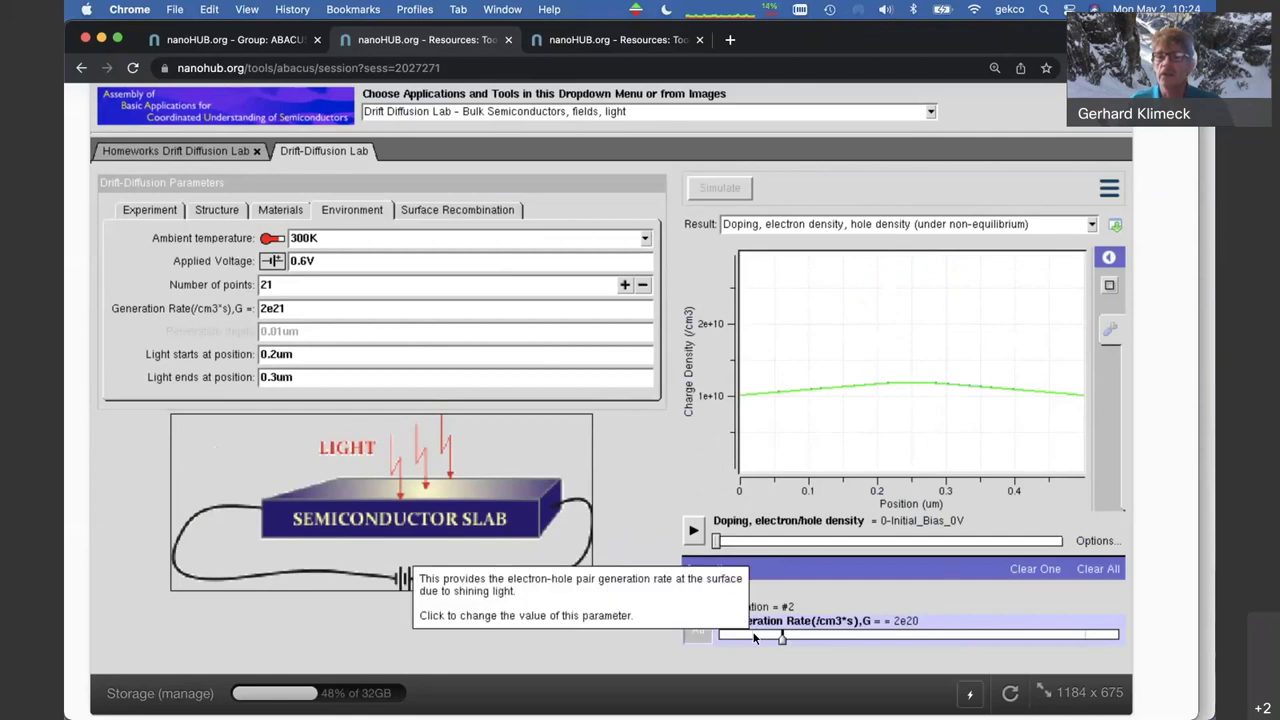
left_click(1078, 632)
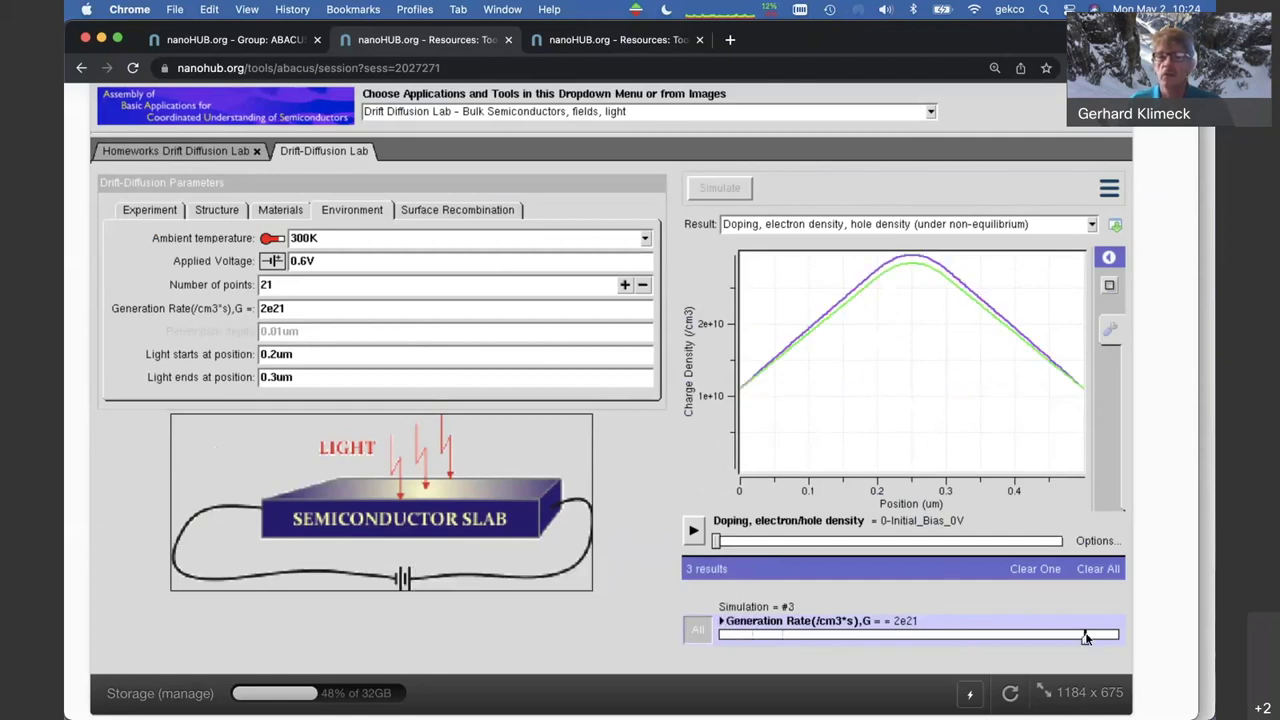
mouse_move(905, 370)
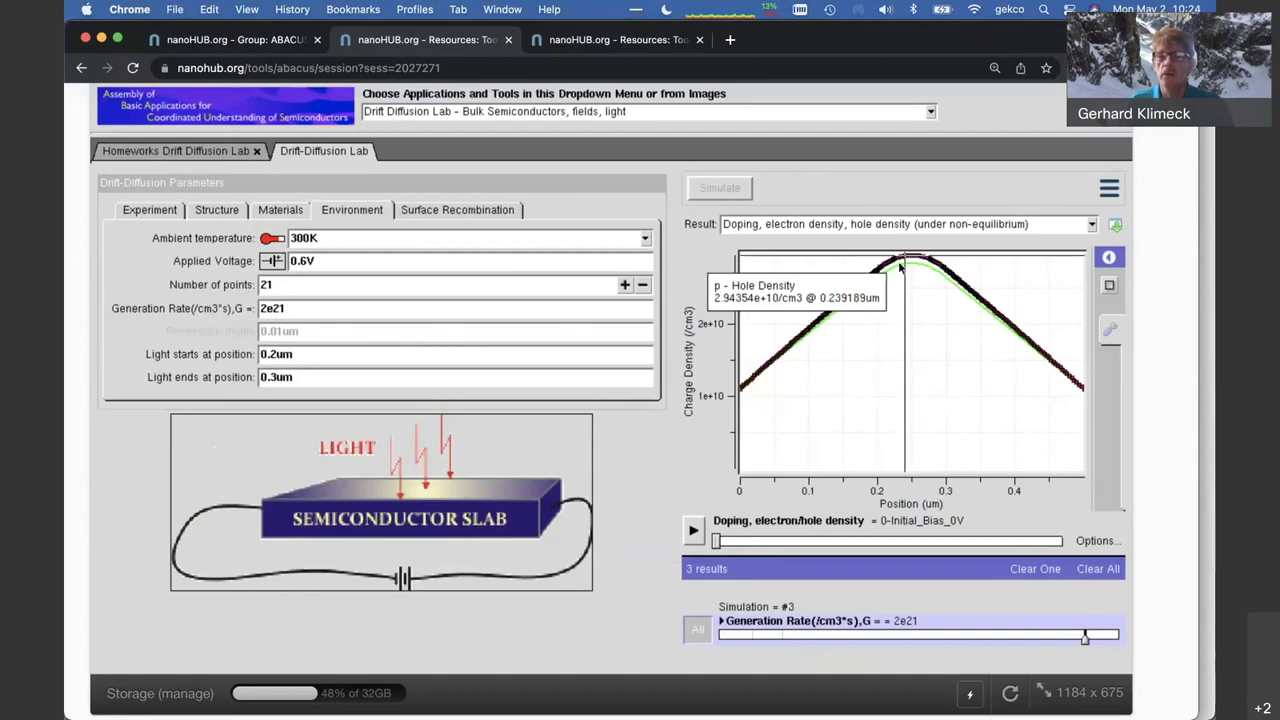
Advance the 2e21 density plot to the 0.15V and 0.3V sample biases, return to the initial bias and move to 0.03V
left_click(797, 226)
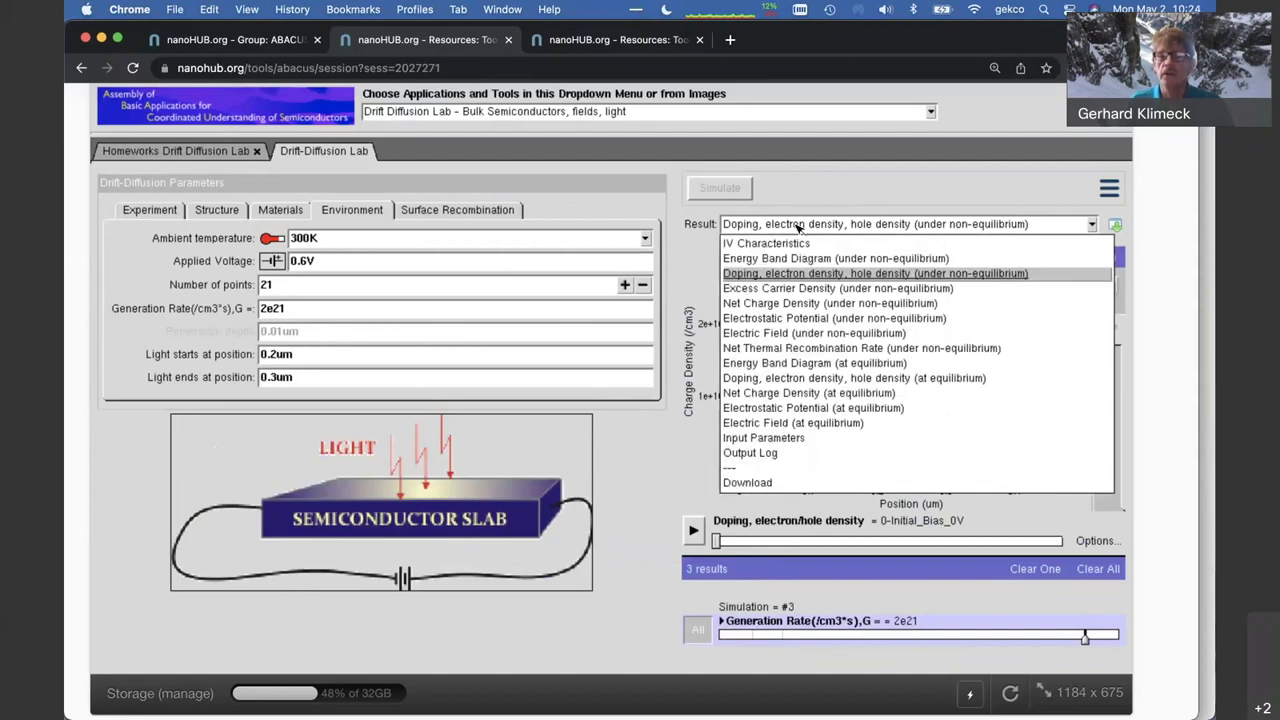
left_click(785, 177)
left_click_drag(718, 541, 808, 545)
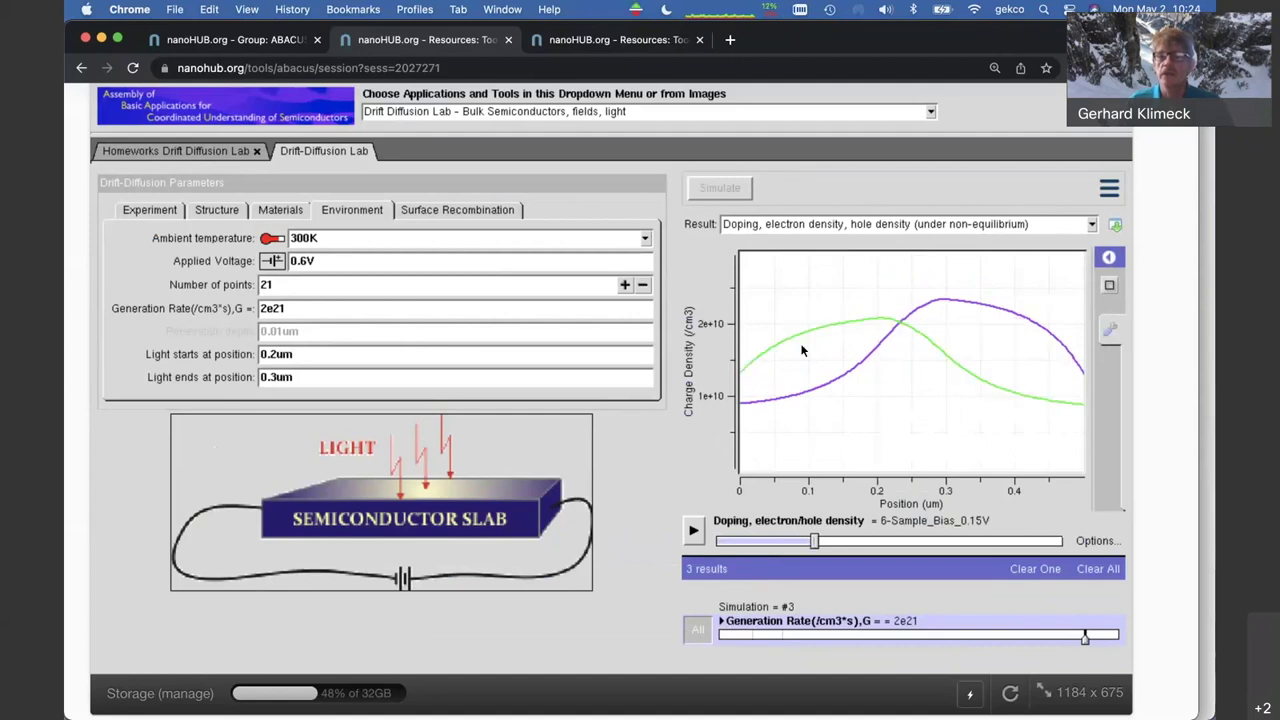
mouse_move(888, 322)
left_click_drag(817, 543, 898, 540)
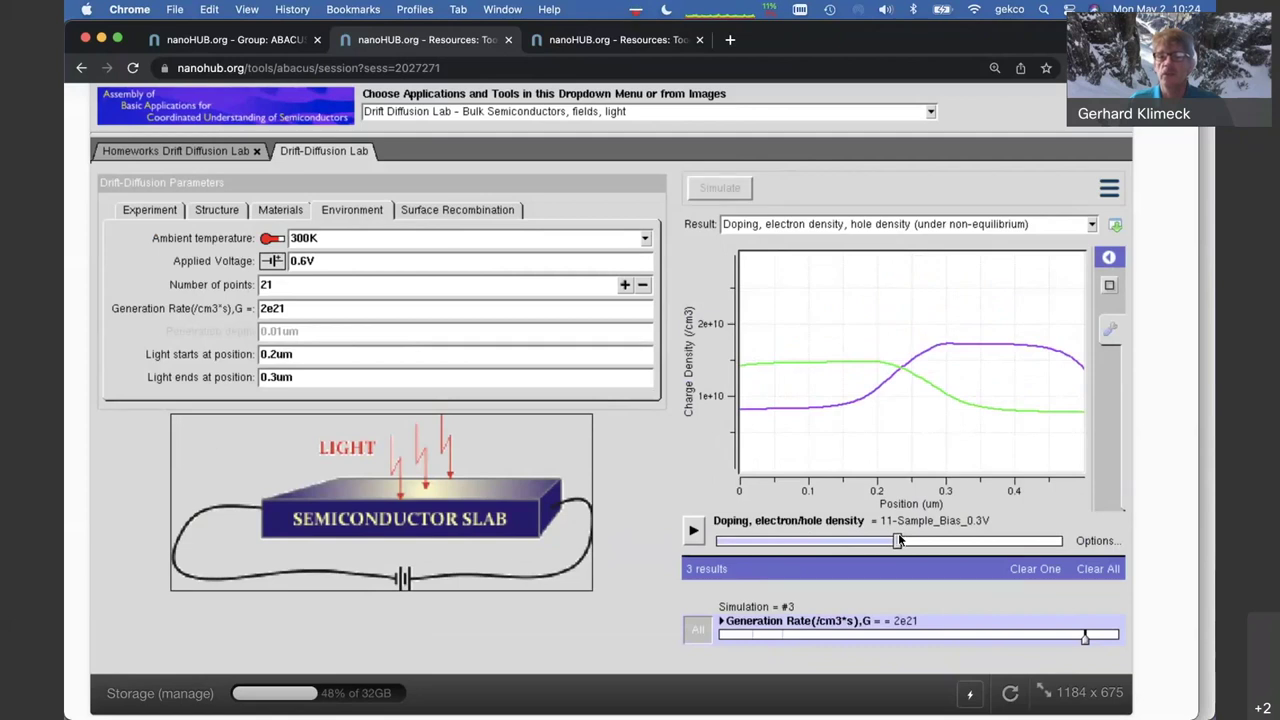
mouse_move(885, 368)
mouse_move(1023, 350)
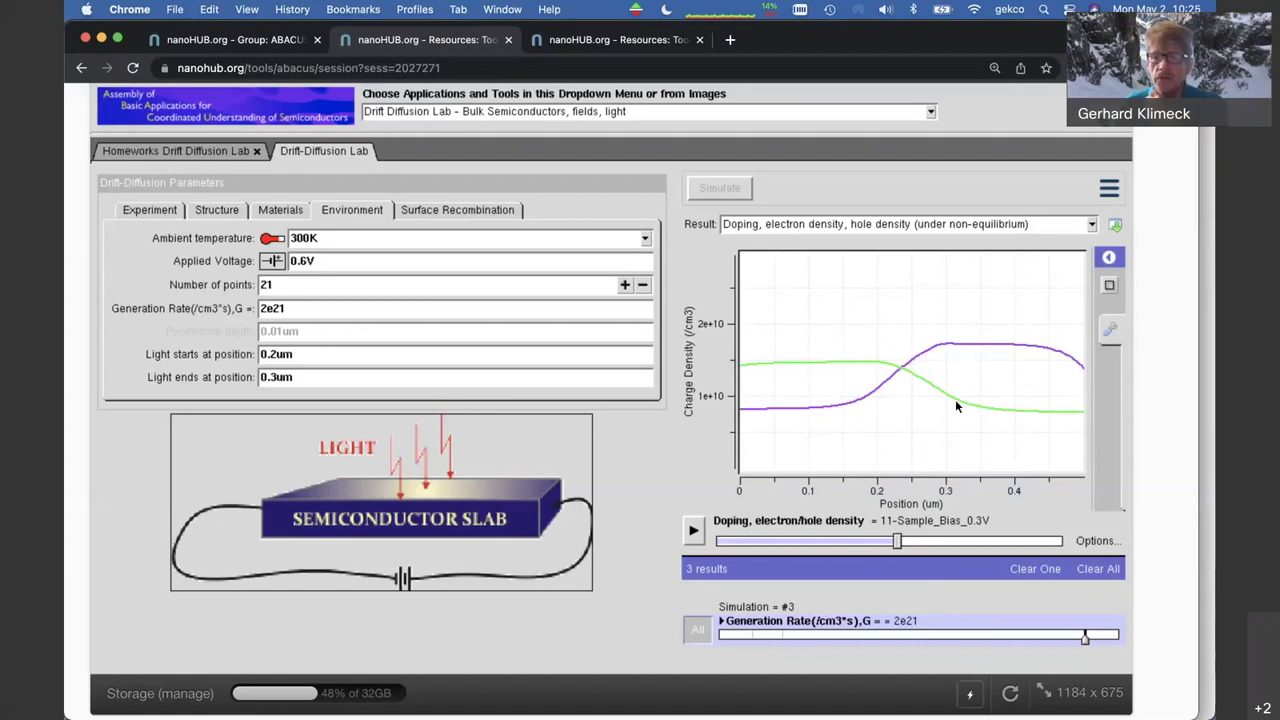
left_click_drag(897, 540, 712, 541)
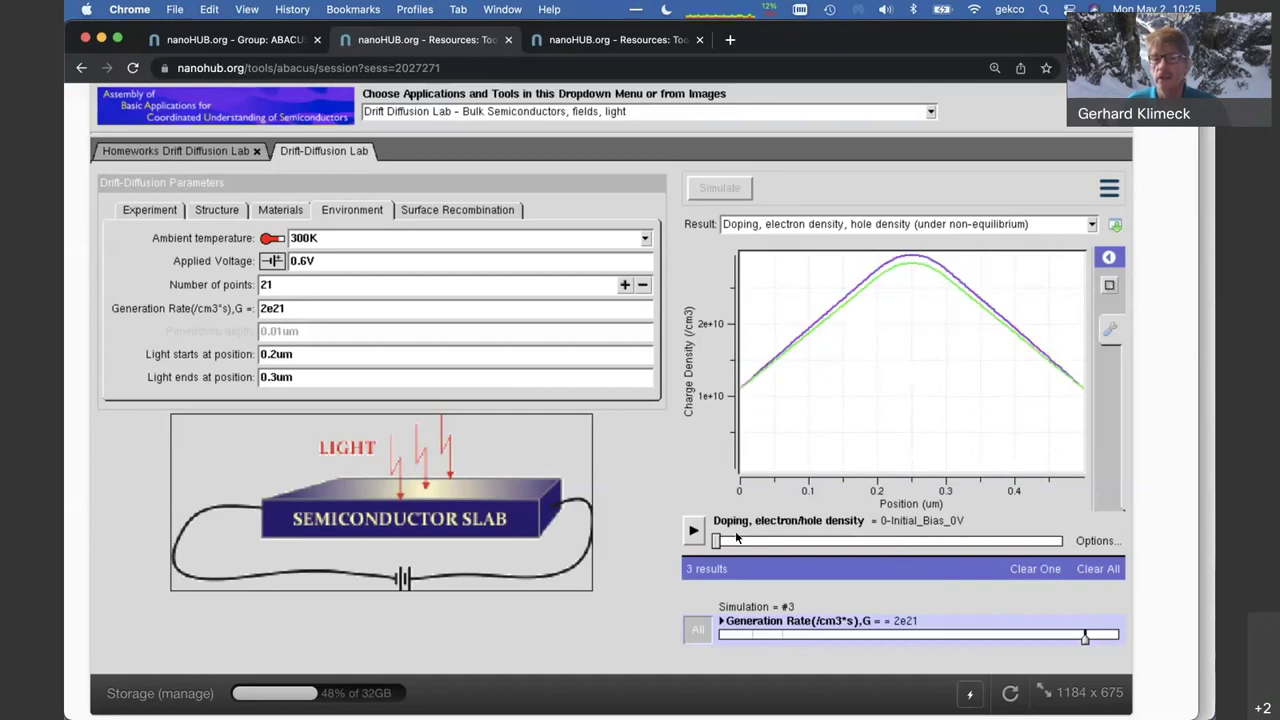
left_click_drag(716, 540, 747, 543)
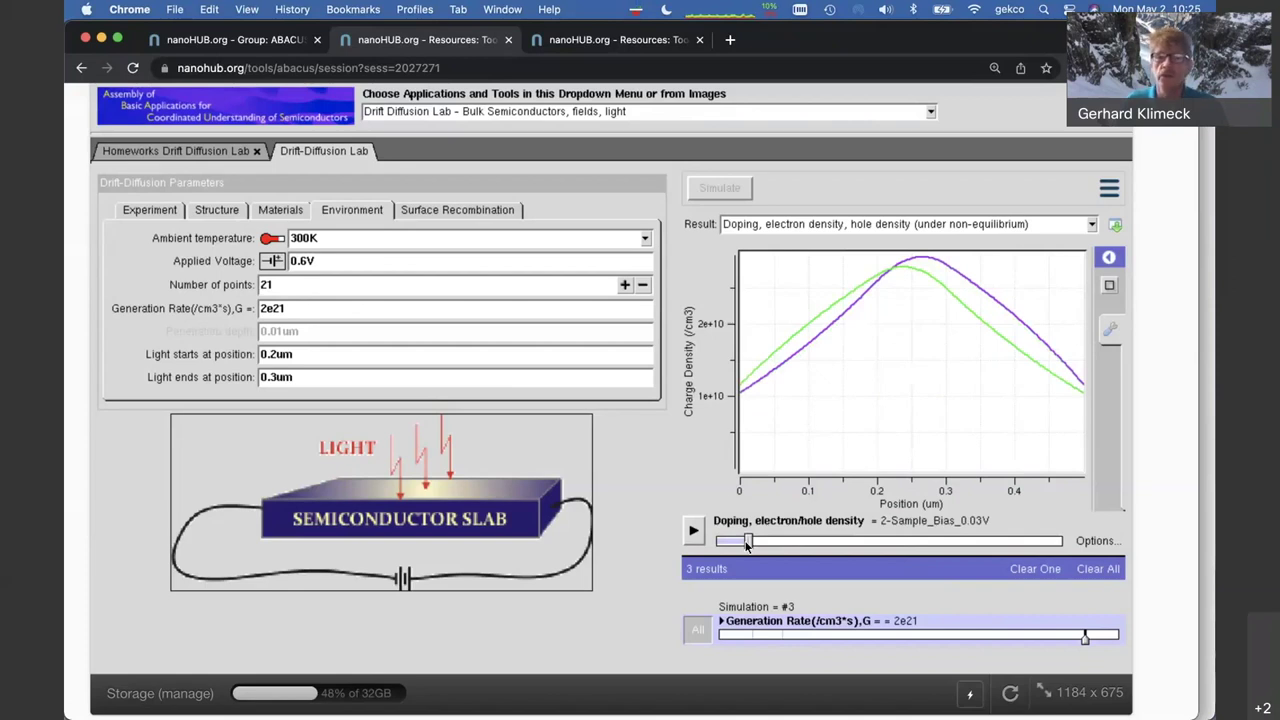
Display the non-equilibrium energy band diagram for 2e21 and advance its bias sequence to 0.18V and 0.27V
left_click(813, 226)
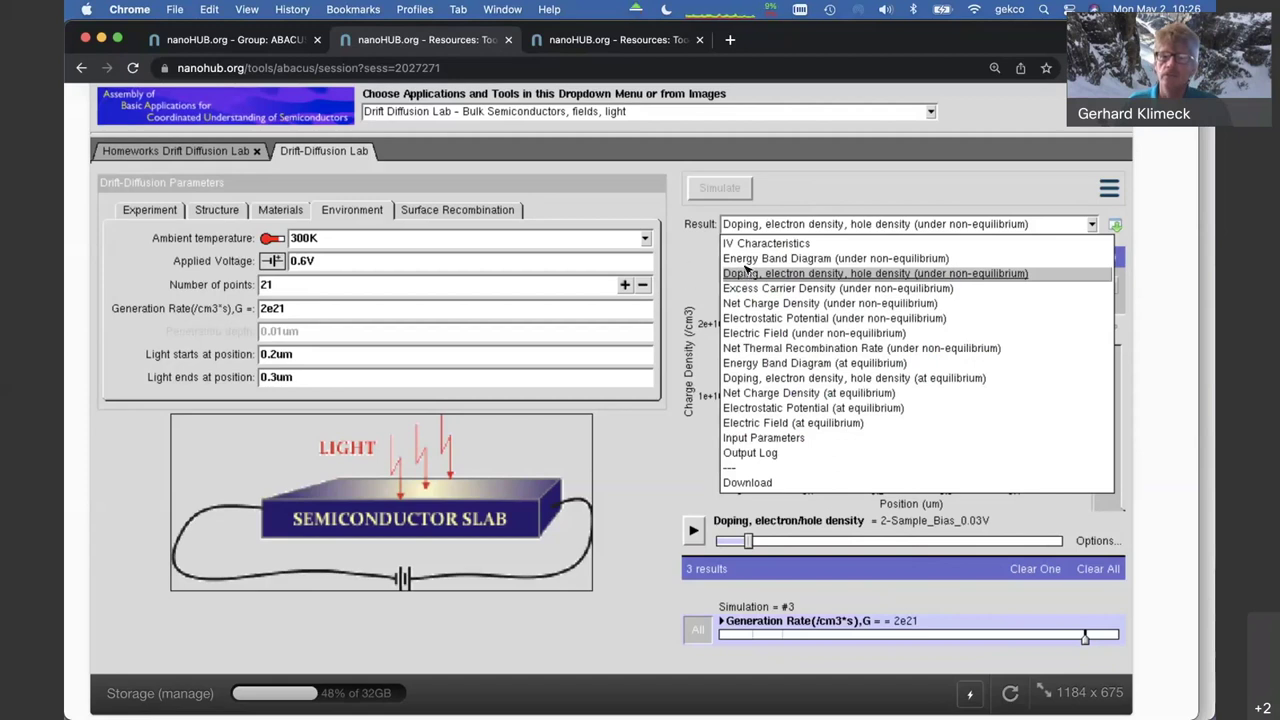
left_click(744, 262)
left_click_drag(721, 541, 830, 546)
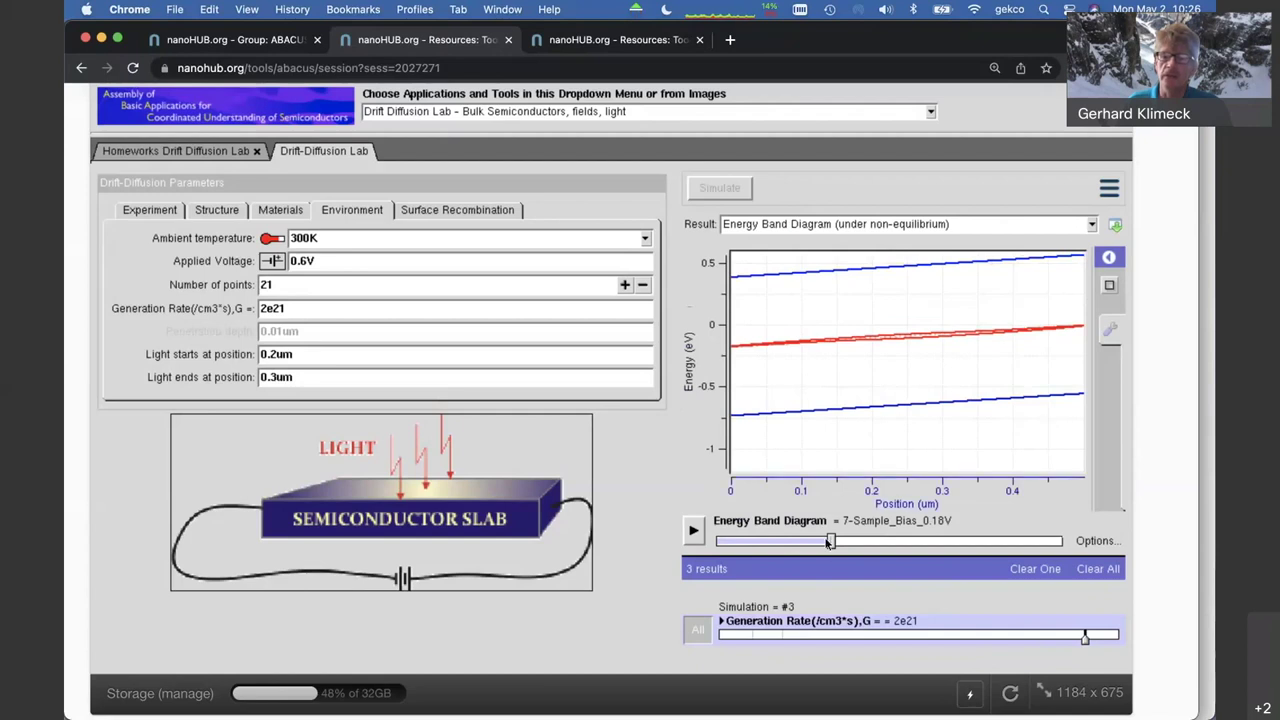
left_click_drag(828, 549, 880, 541)
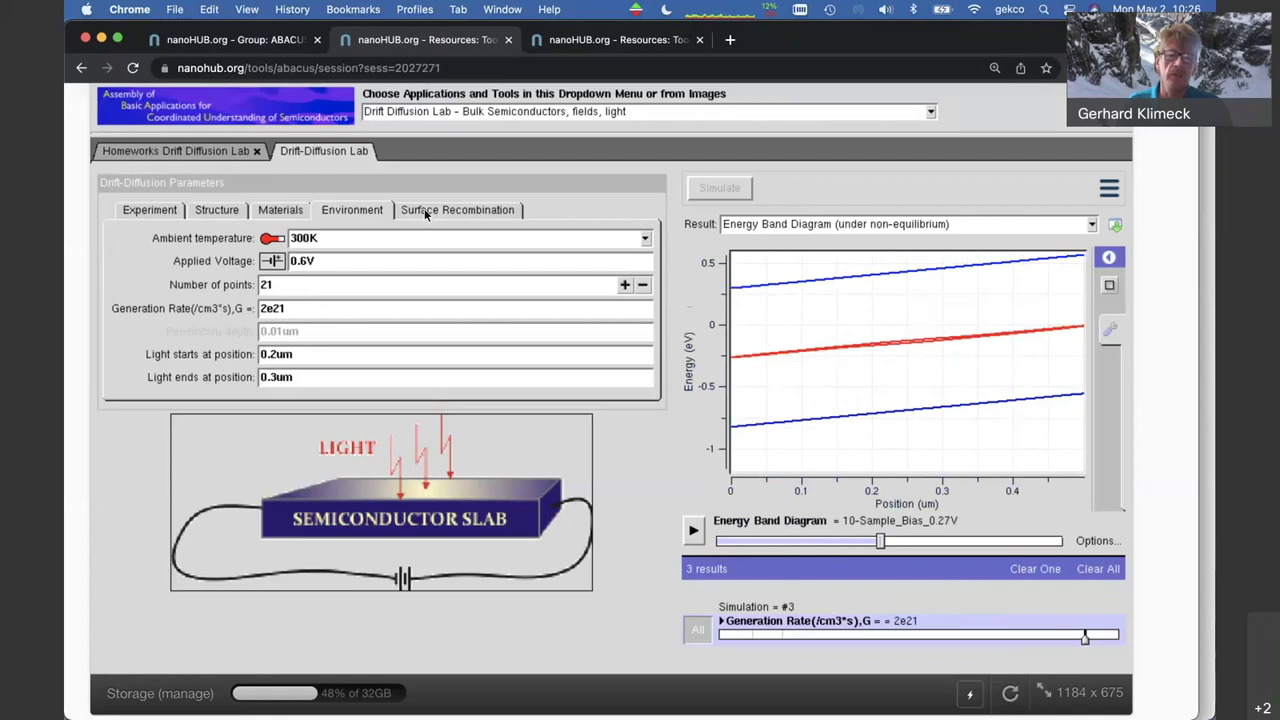
Set the custom electron mobility of the silicon slab to 1400cm2/Vs
left_click(282, 211)
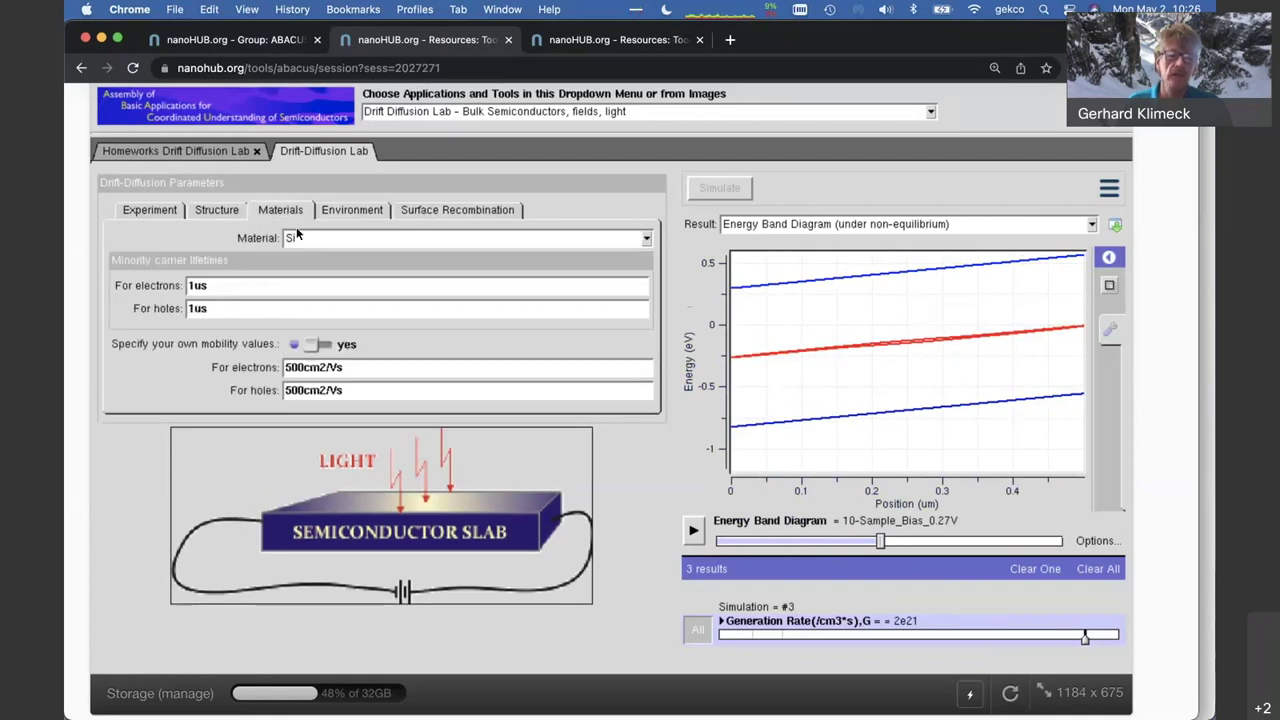
left_click(295, 368)
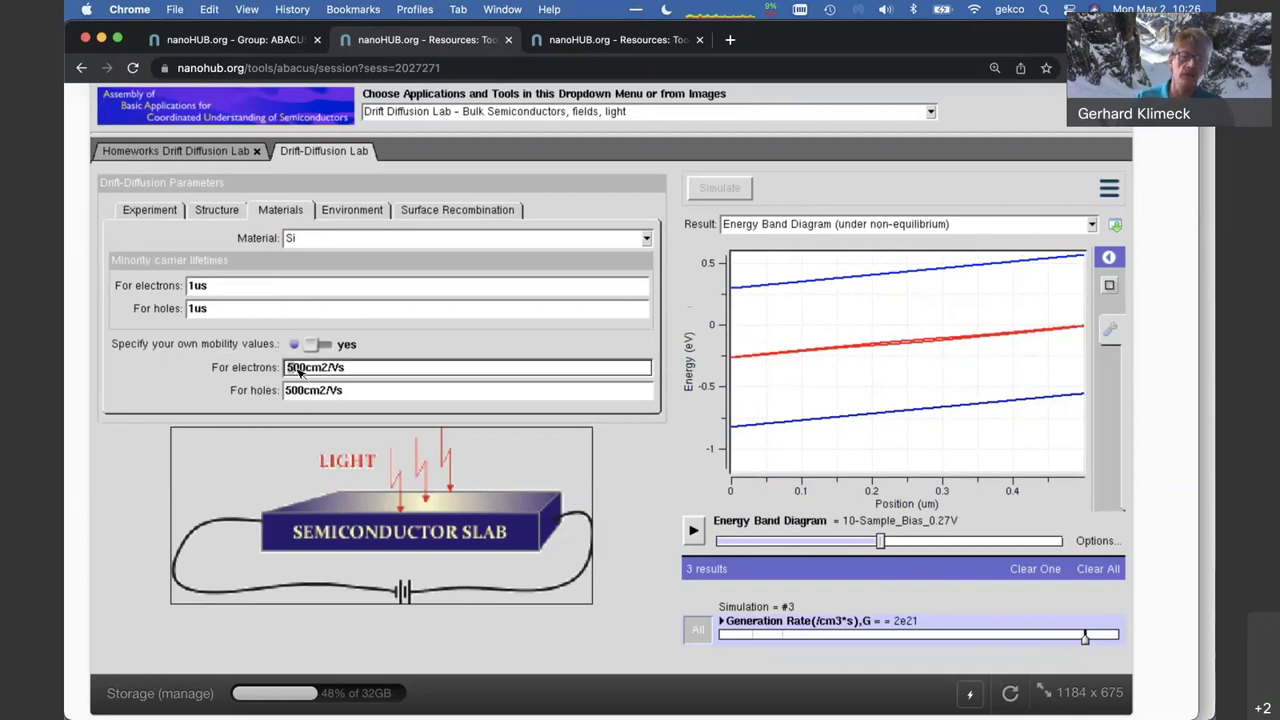
key("BackSpace")
type("1")
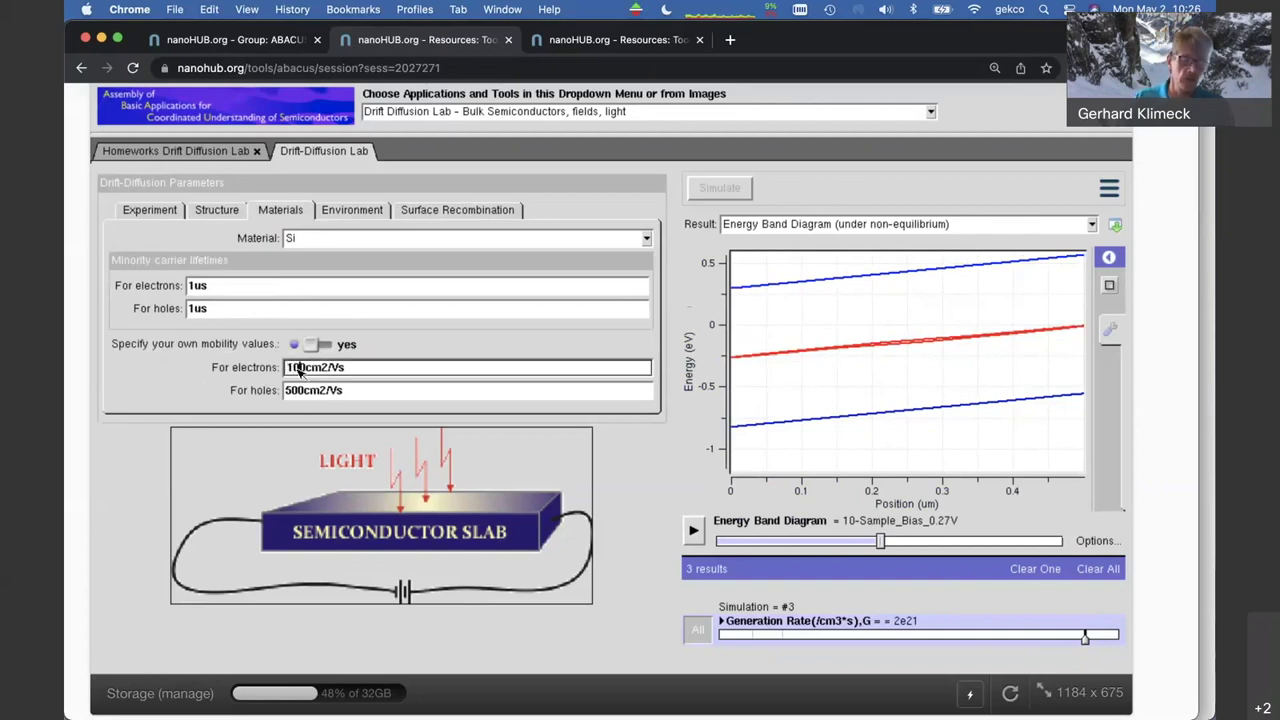
key("Delete")
type("2")
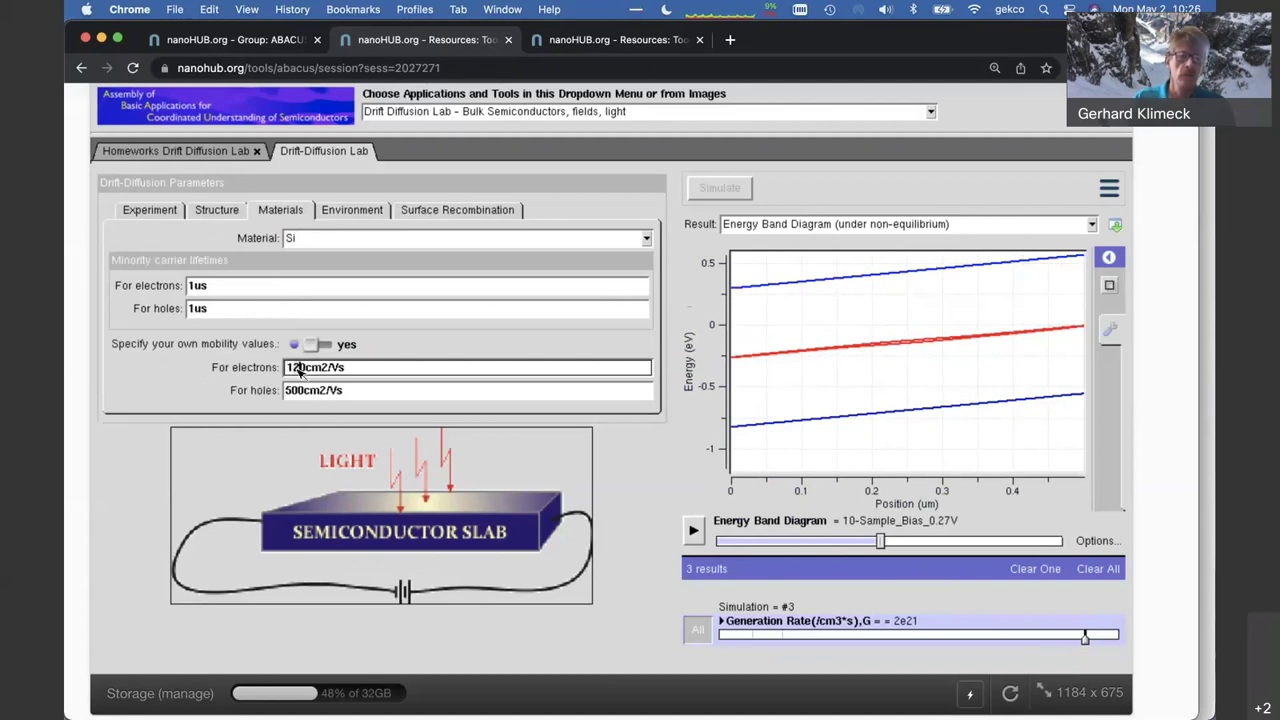
type("5")
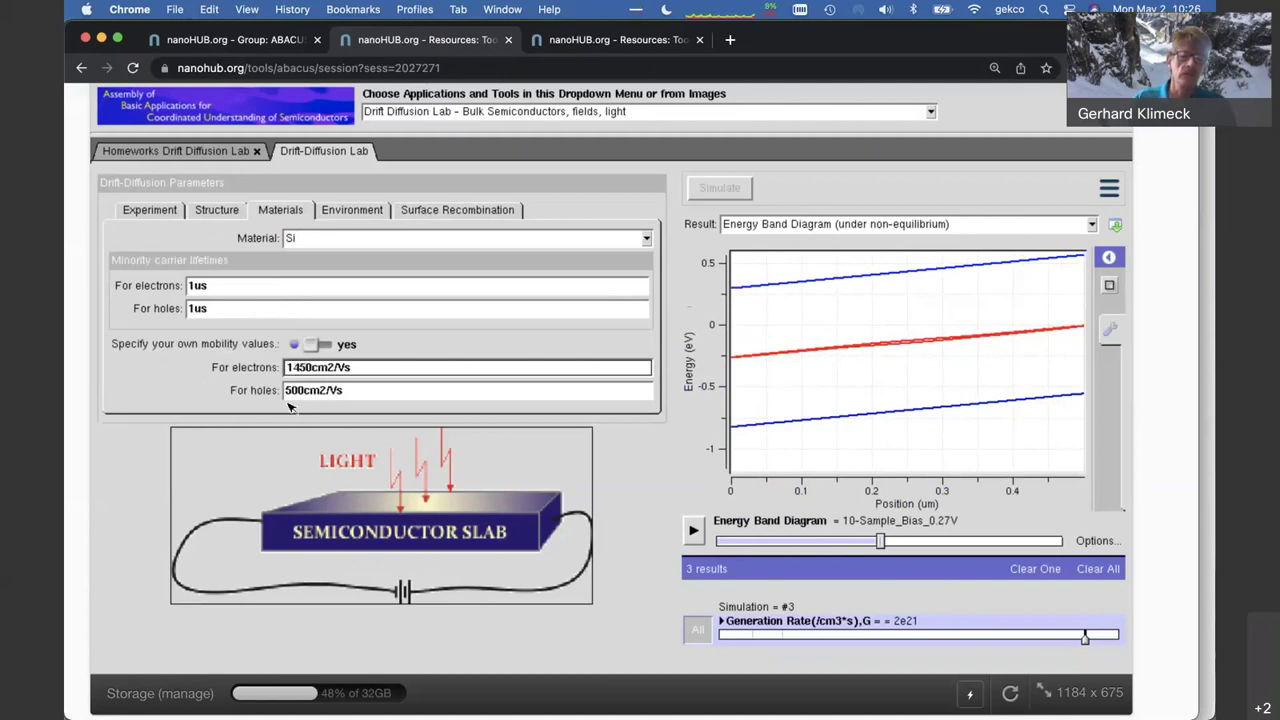
key("BackSpace")
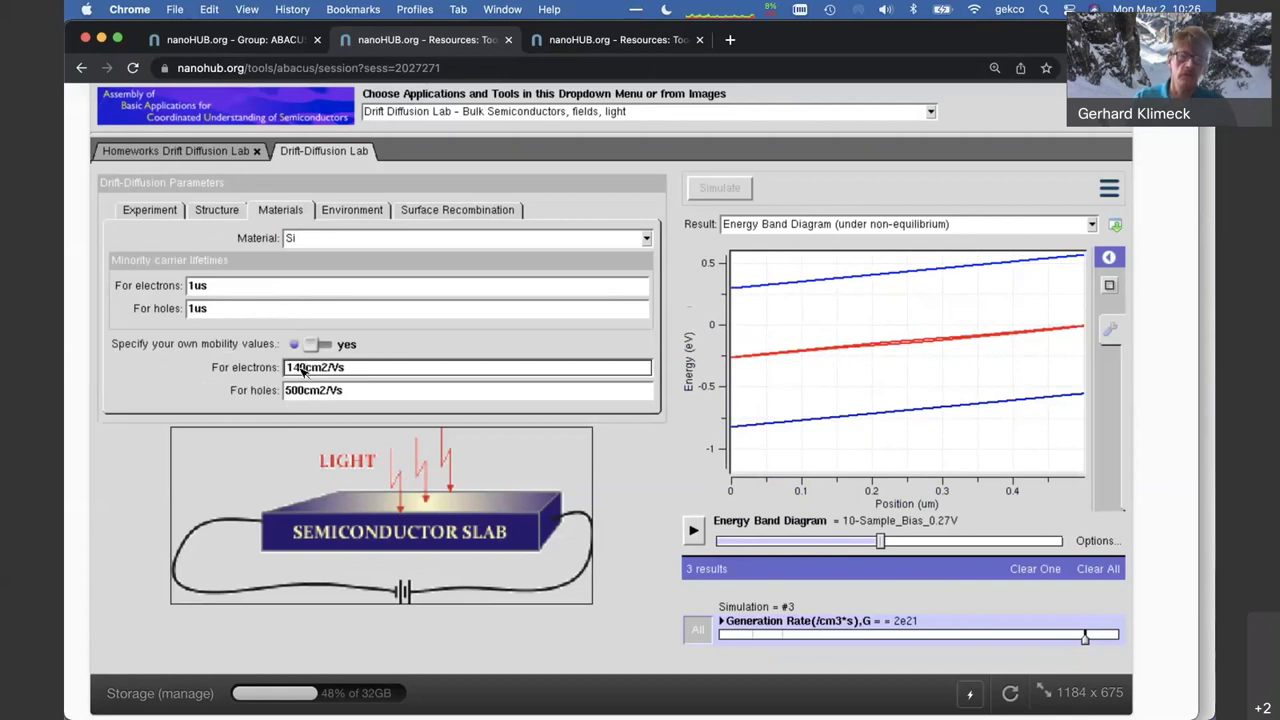
type("0")
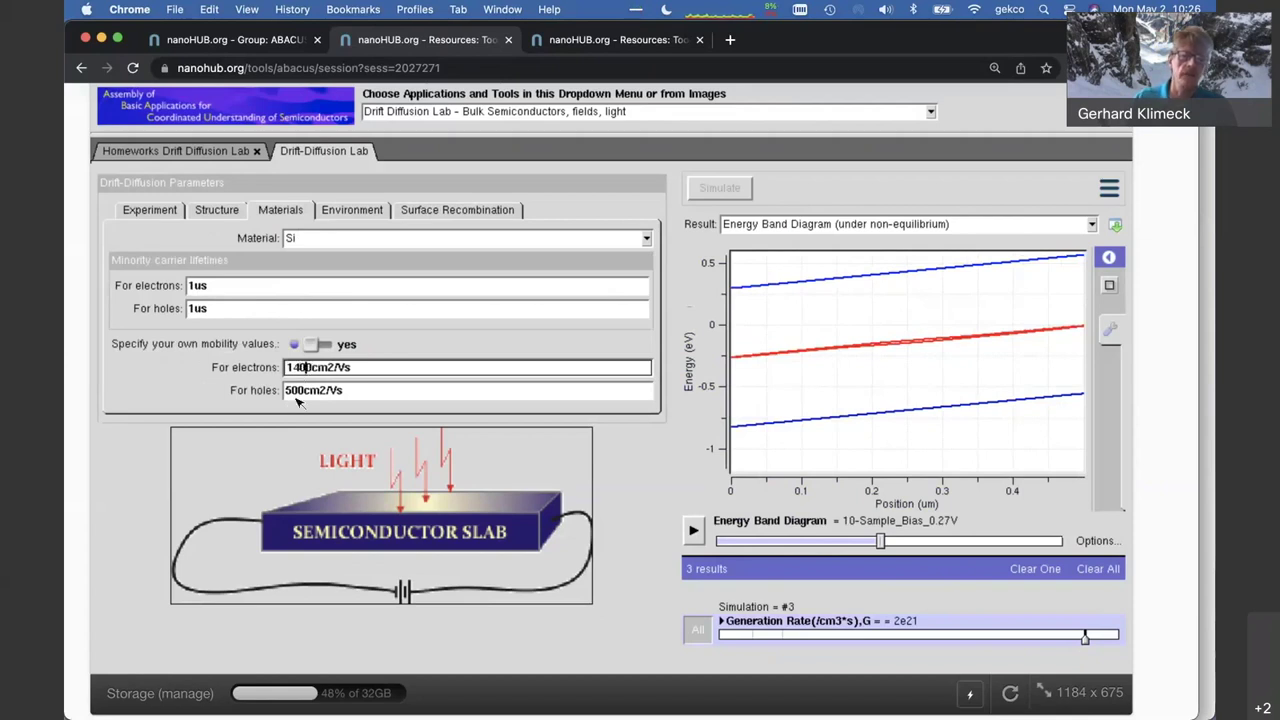
key("Return")
Set the custom hole mobility to 450cm2/Vs
left_click(289, 391)
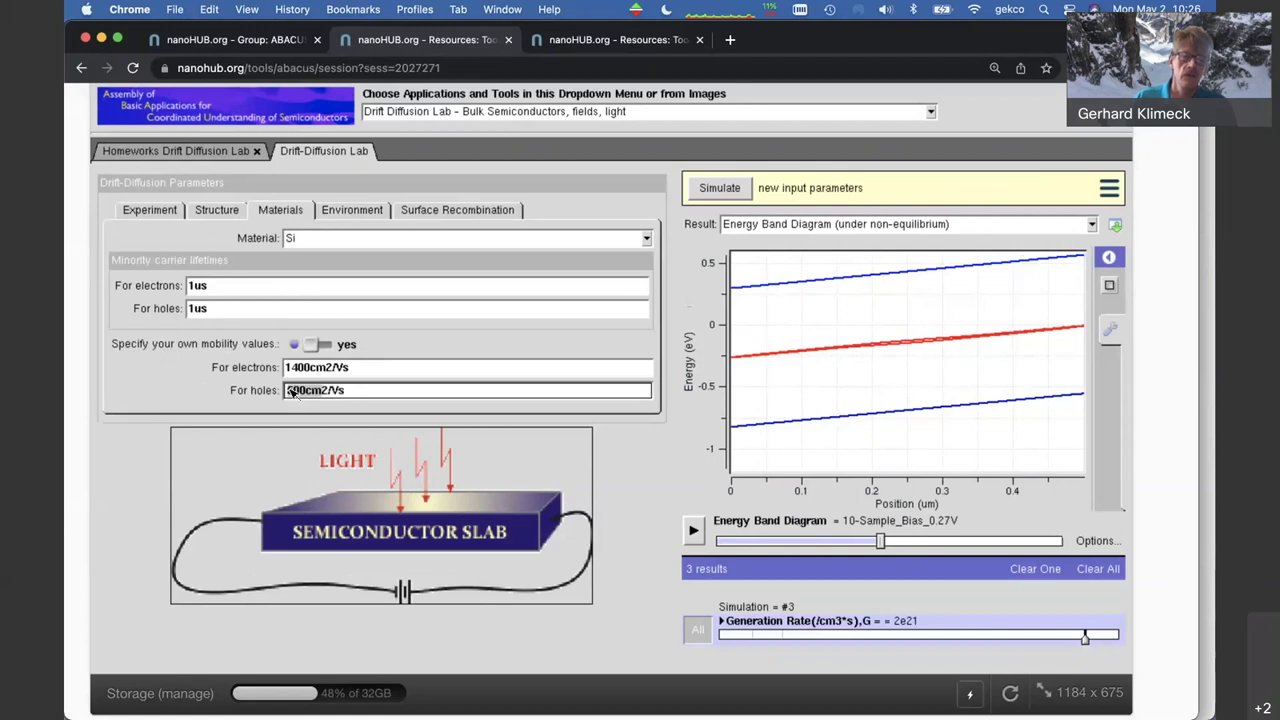
type("45")
key("Return")
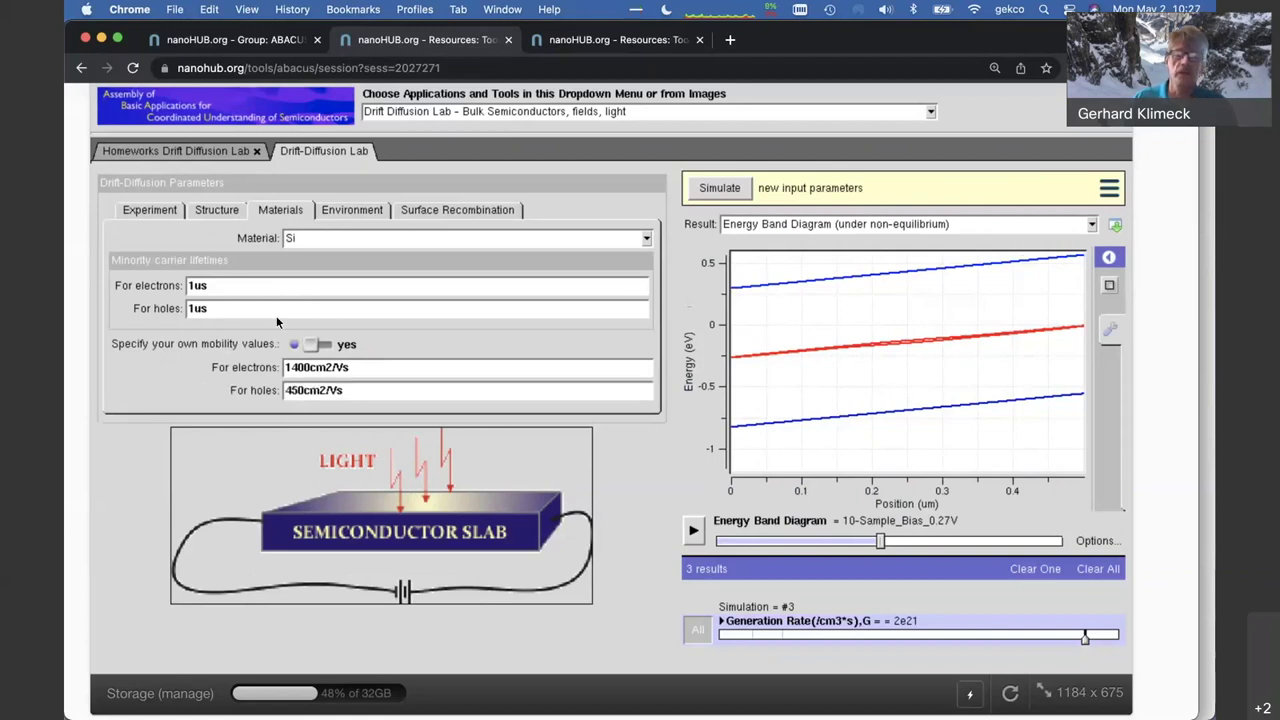
Simulate the slab with the custom mobilities and display the excess carrier density under non-equilibrium
left_click(748, 190)
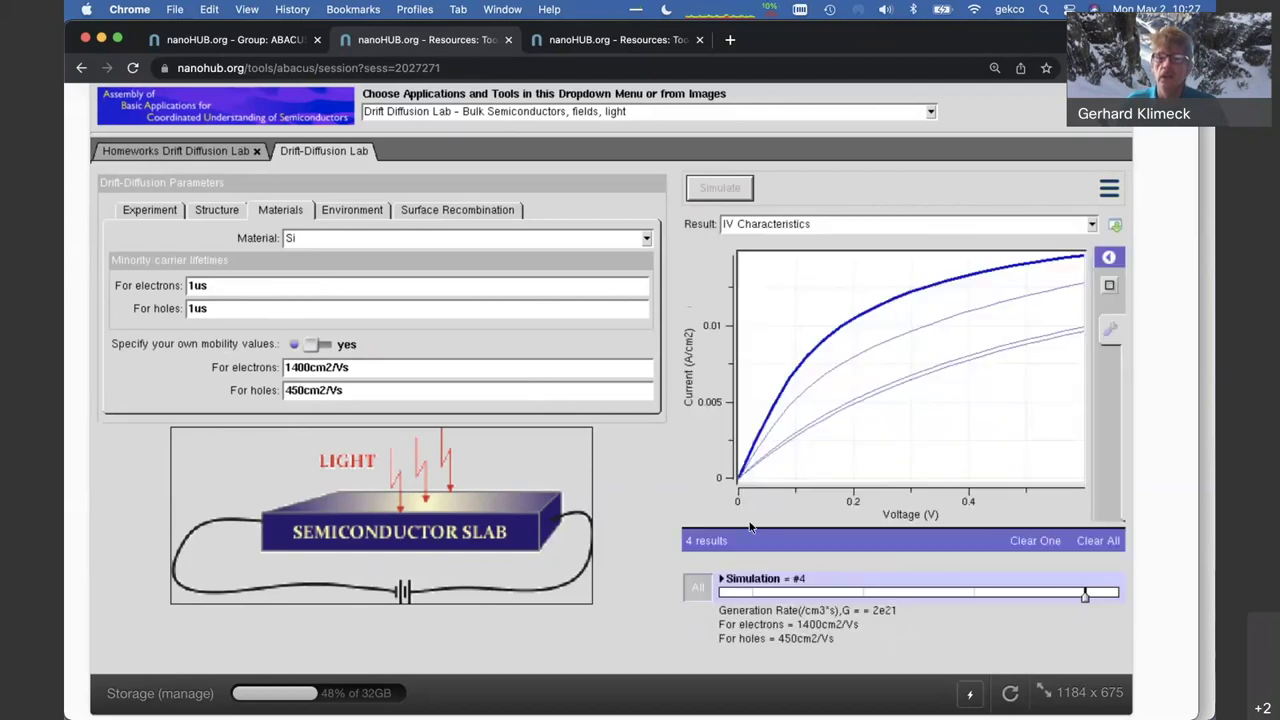
left_click(898, 226)
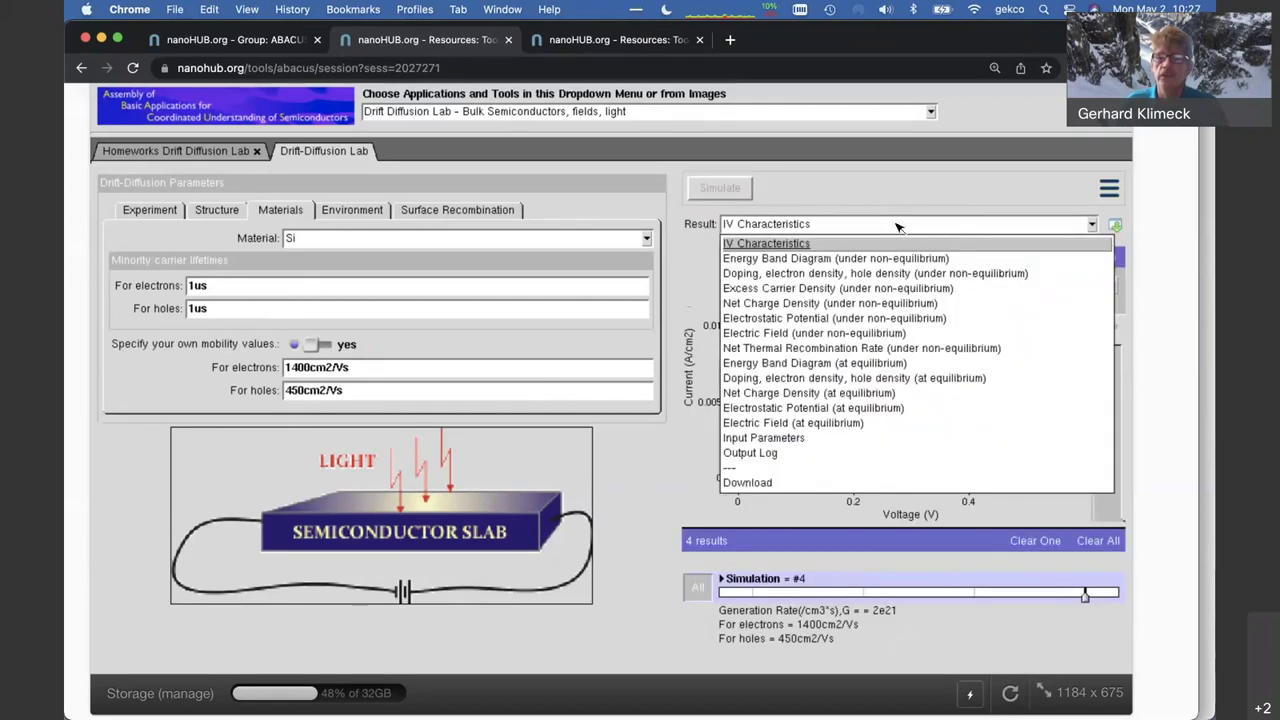
left_click(790, 287)
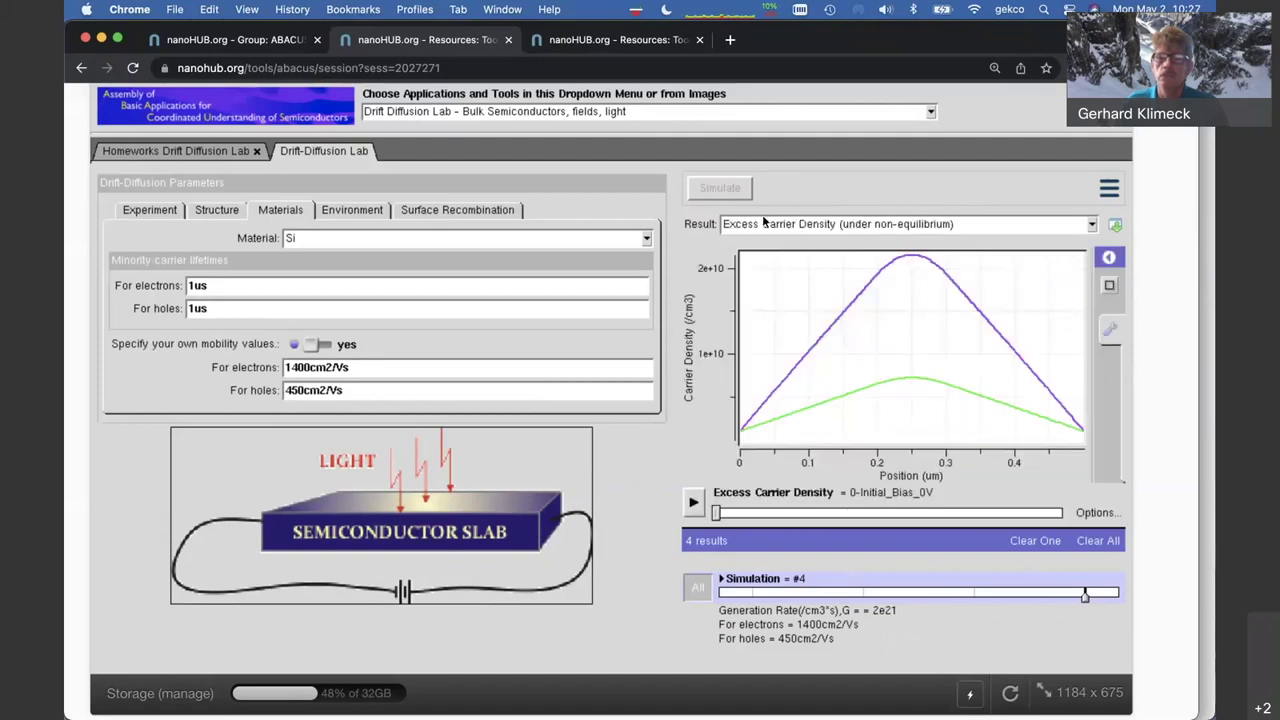
Display the doping, electron and hole densities under non-equilibrium at the initial 0V bias
left_click(790, 224)
left_click(776, 280)
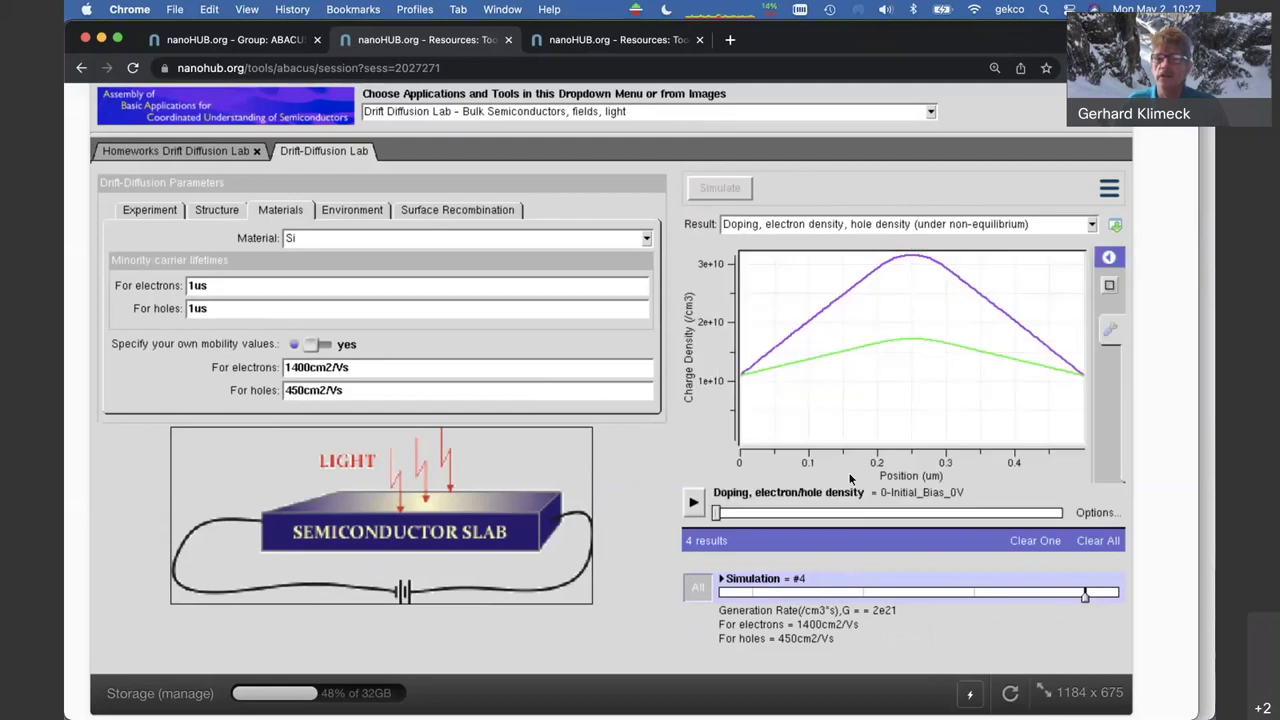
mouse_move(718, 512)
left_mouse_down()
mouse_move(968, 523)
mouse_move(868, 530)
mouse_move(1020, 522)
mouse_move(901, 535)
mouse_move(718, 516)
left_mouse_up()
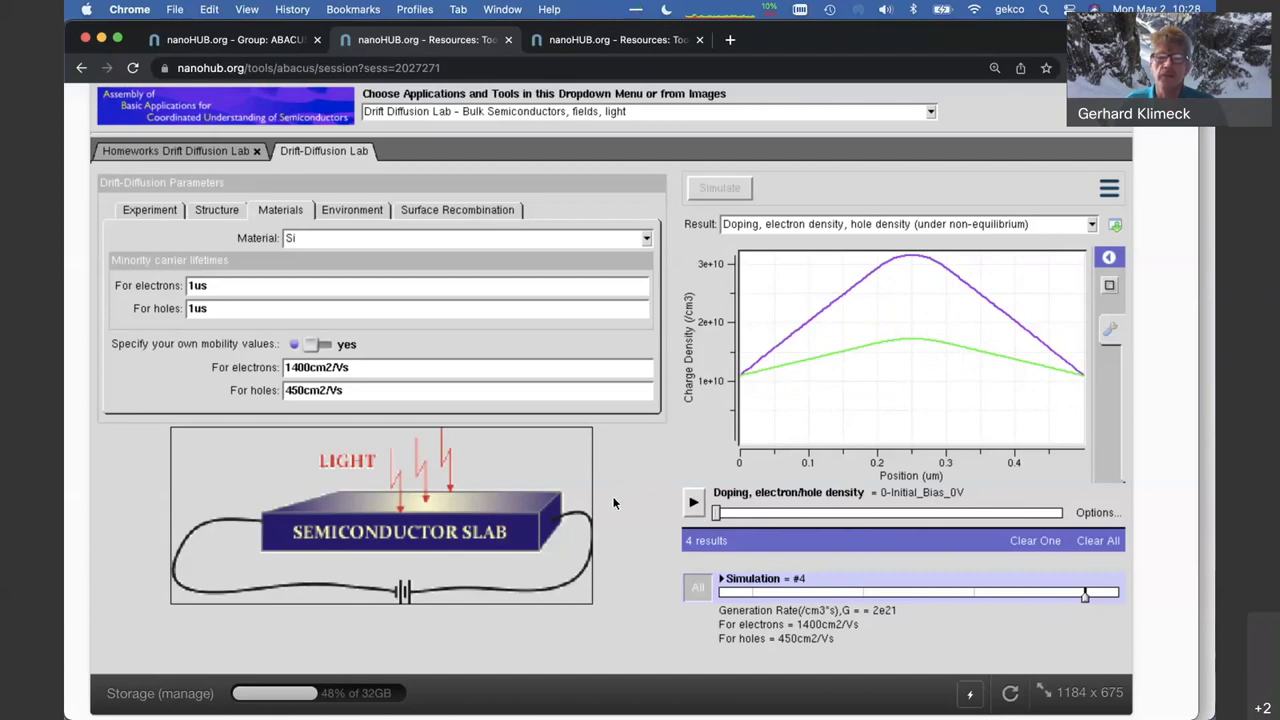
Turn off the user-specified mobility values for the silicon slab and rerun the simulation
left_click(328, 345)
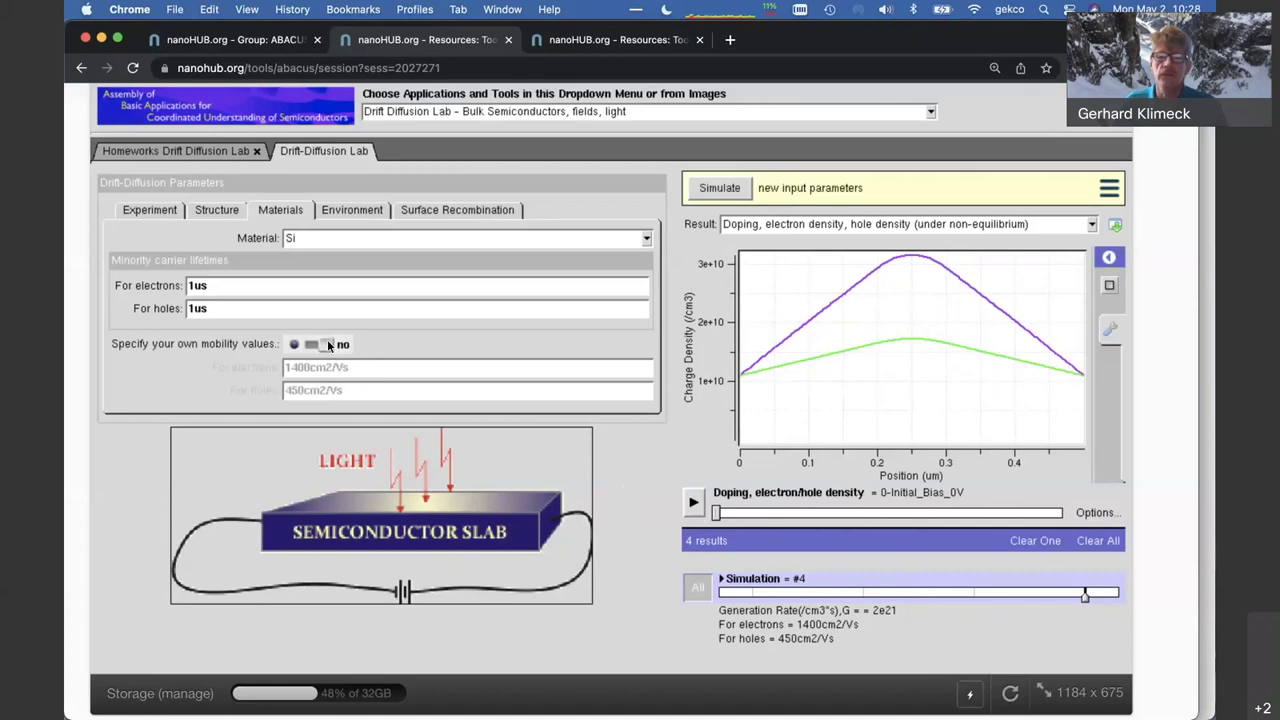
left_click(720, 188)
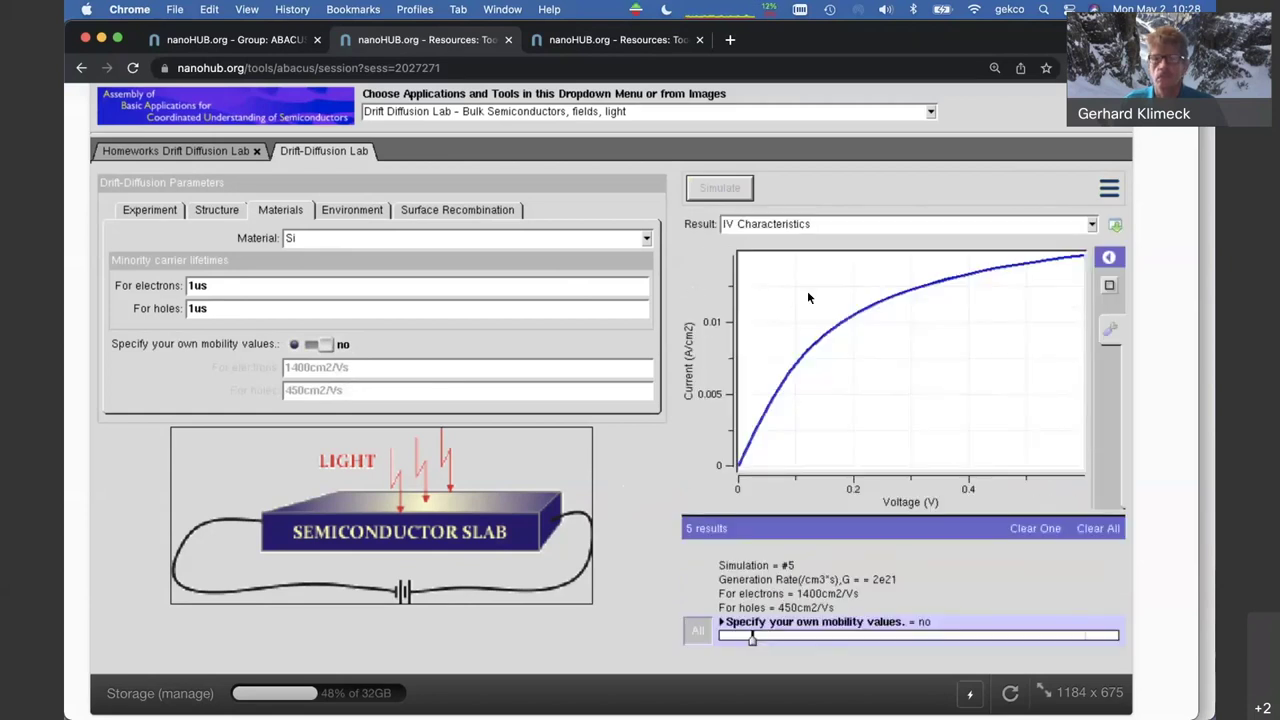
Compare the IV results with and without custom mobility, then examine the non-equilibrium doping, electron and hole densities up to 0.39 V bias
left_click(1091, 640)
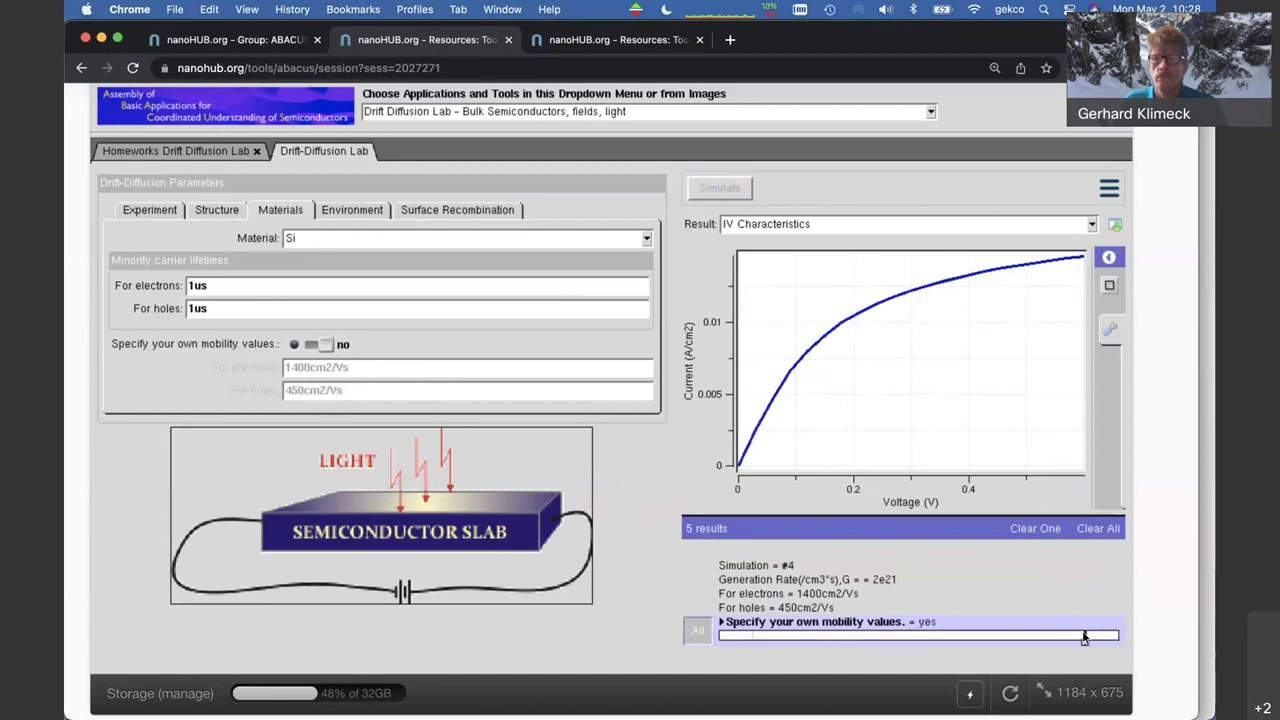
left_click(755, 638)
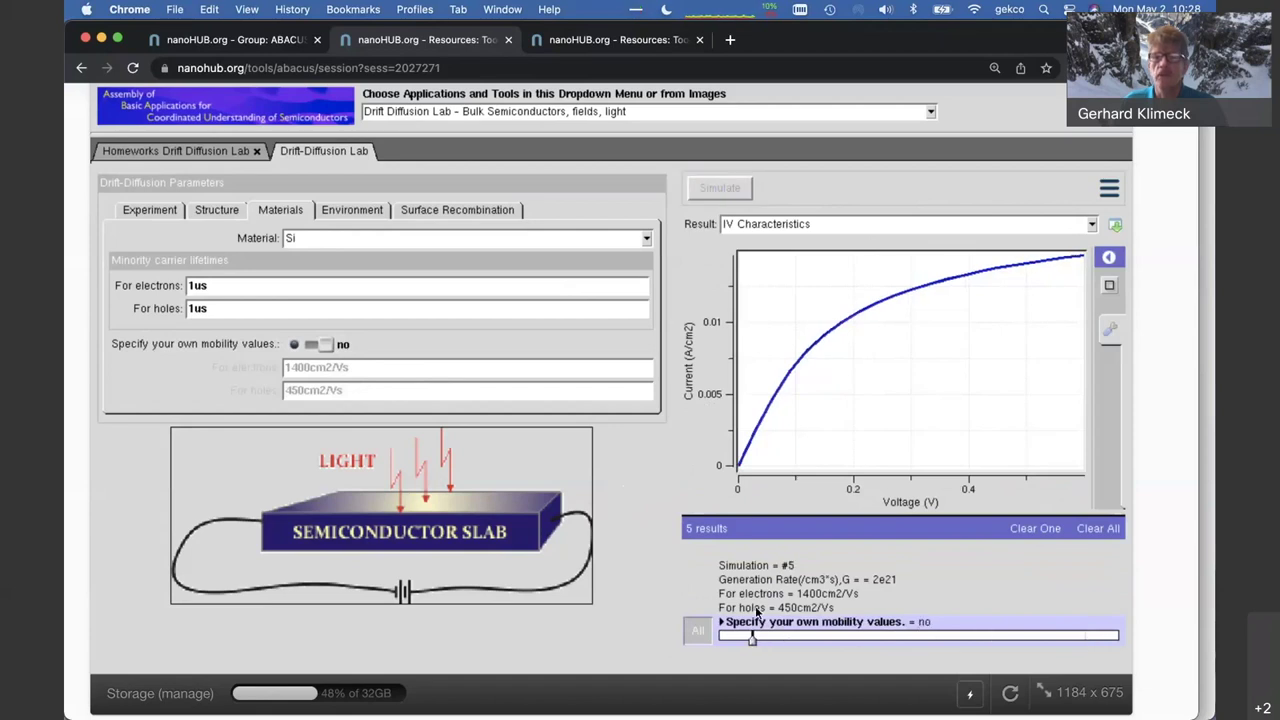
left_click(826, 224)
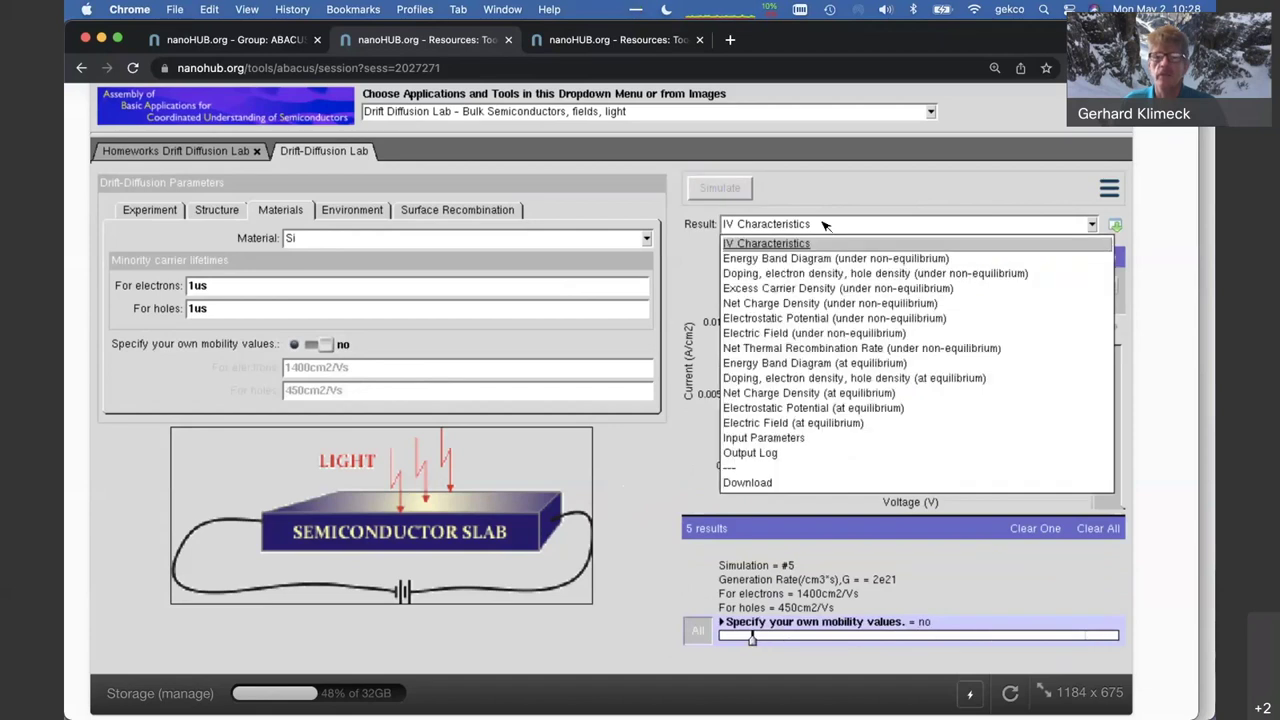
left_click(787, 275)
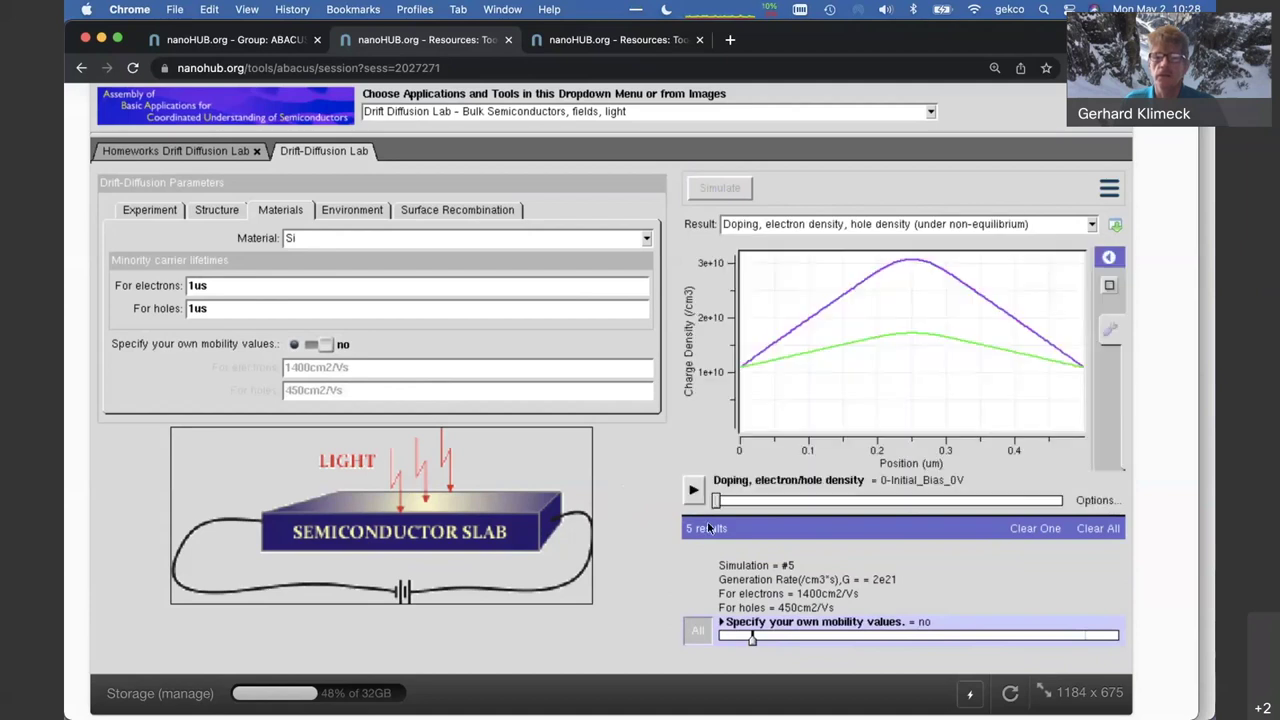
left_click_drag(716, 505, 937, 492)
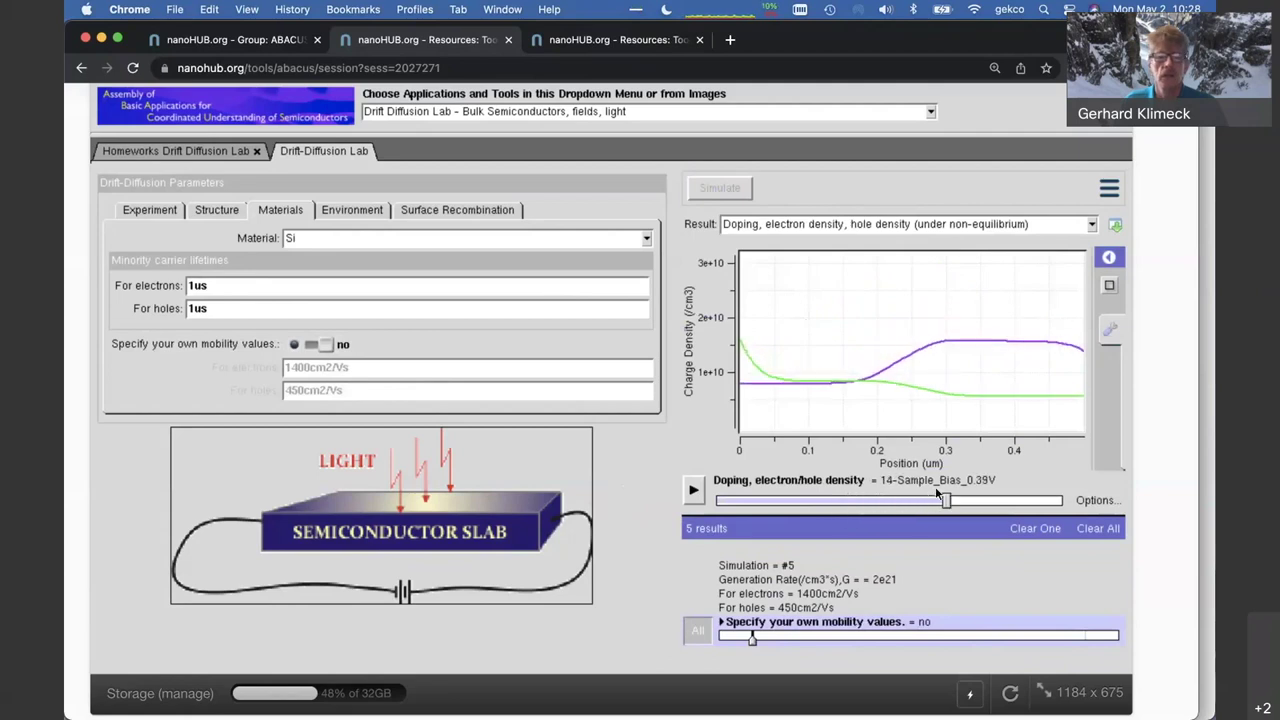
Set the minority carrier lifetimes for both electrons and holes to 1ps and run the simulation
left_click(200, 288)
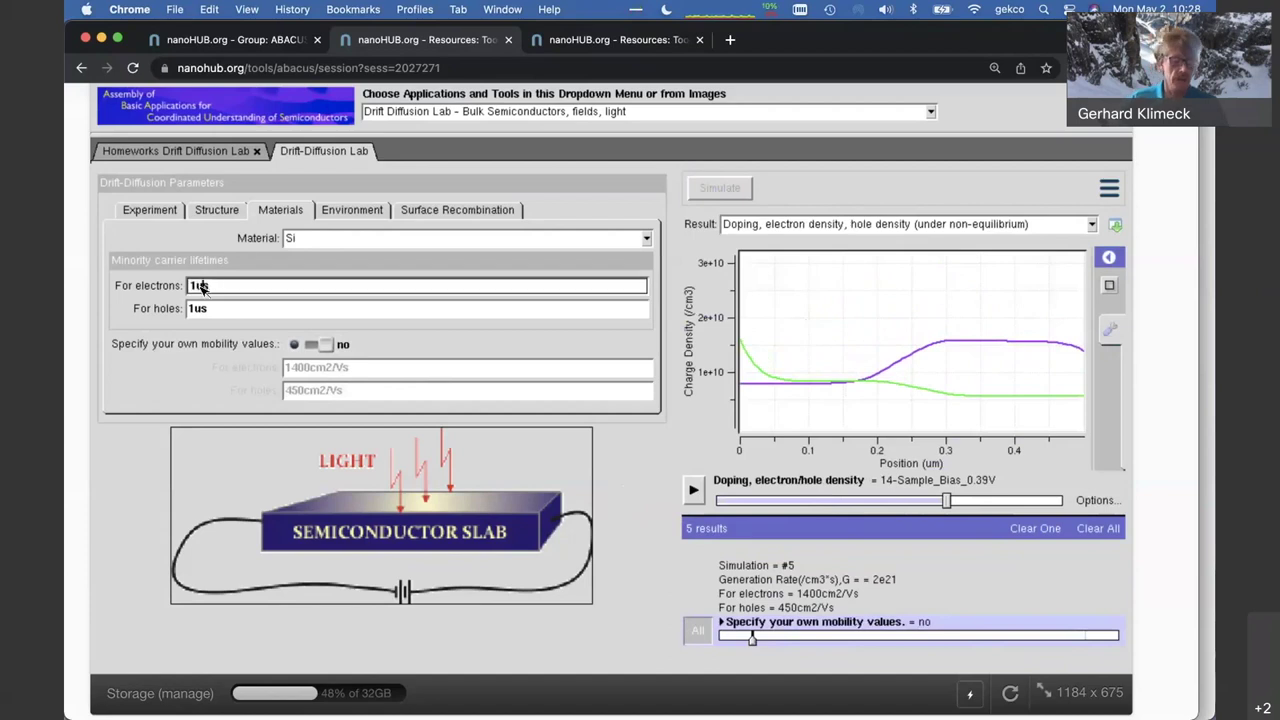
key("BackSpace")
type("p")
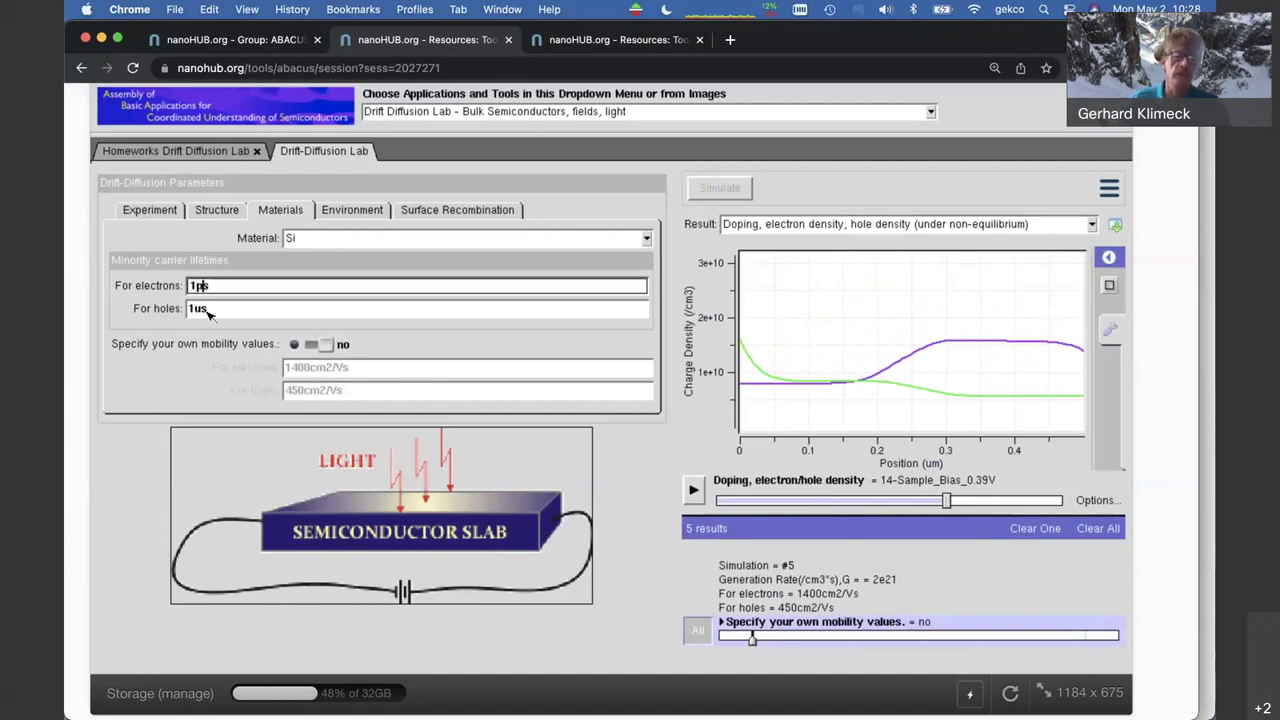
left_click(201, 311)
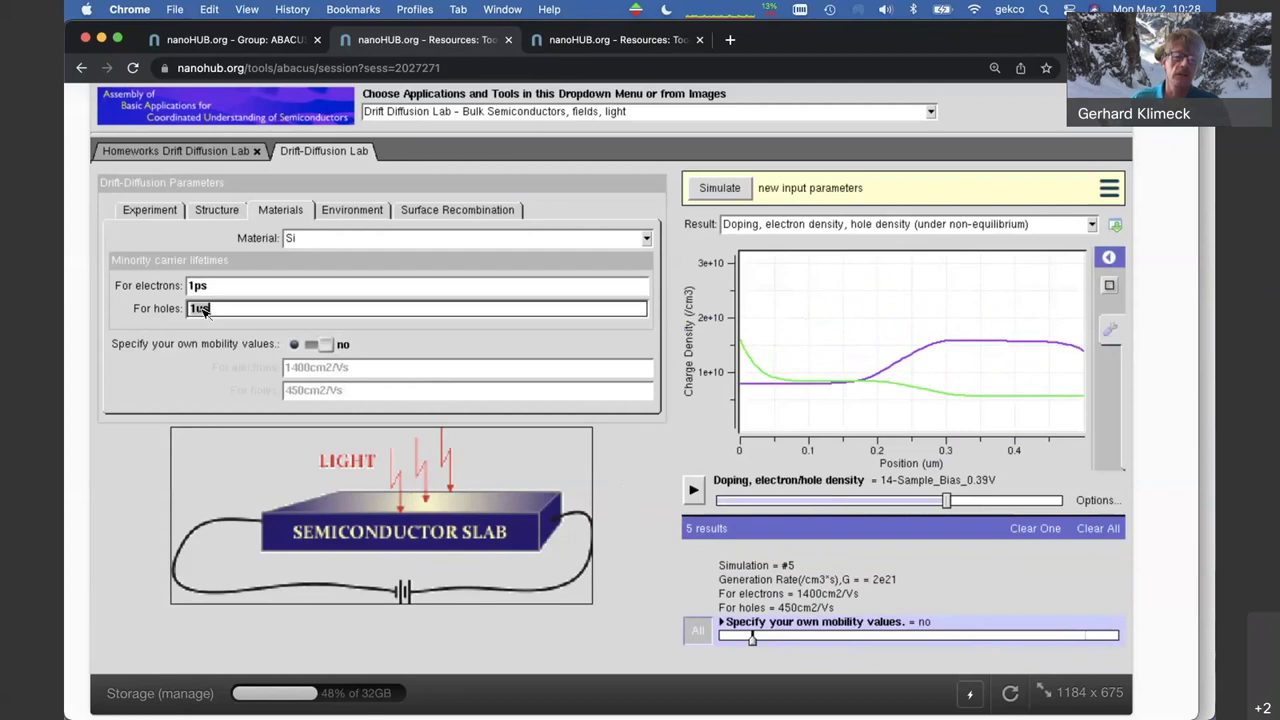
key("BackSpace")
type("p")
key("Return")
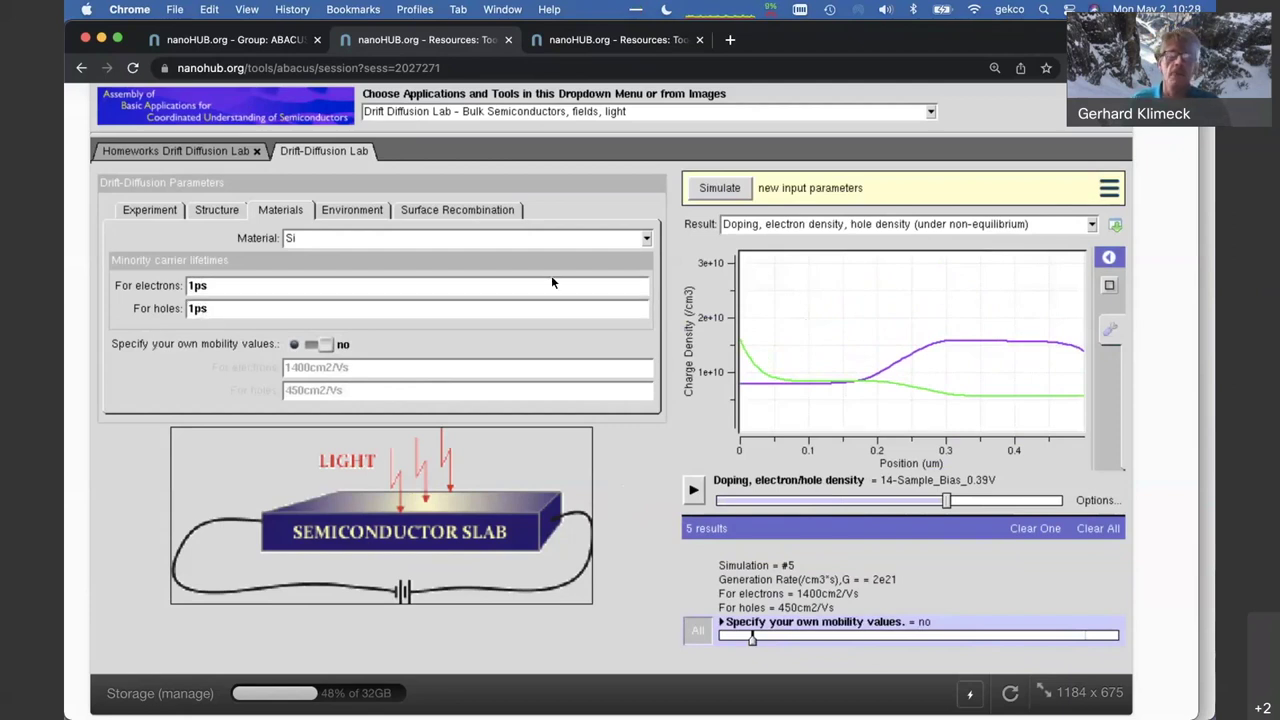
left_click(720, 188)
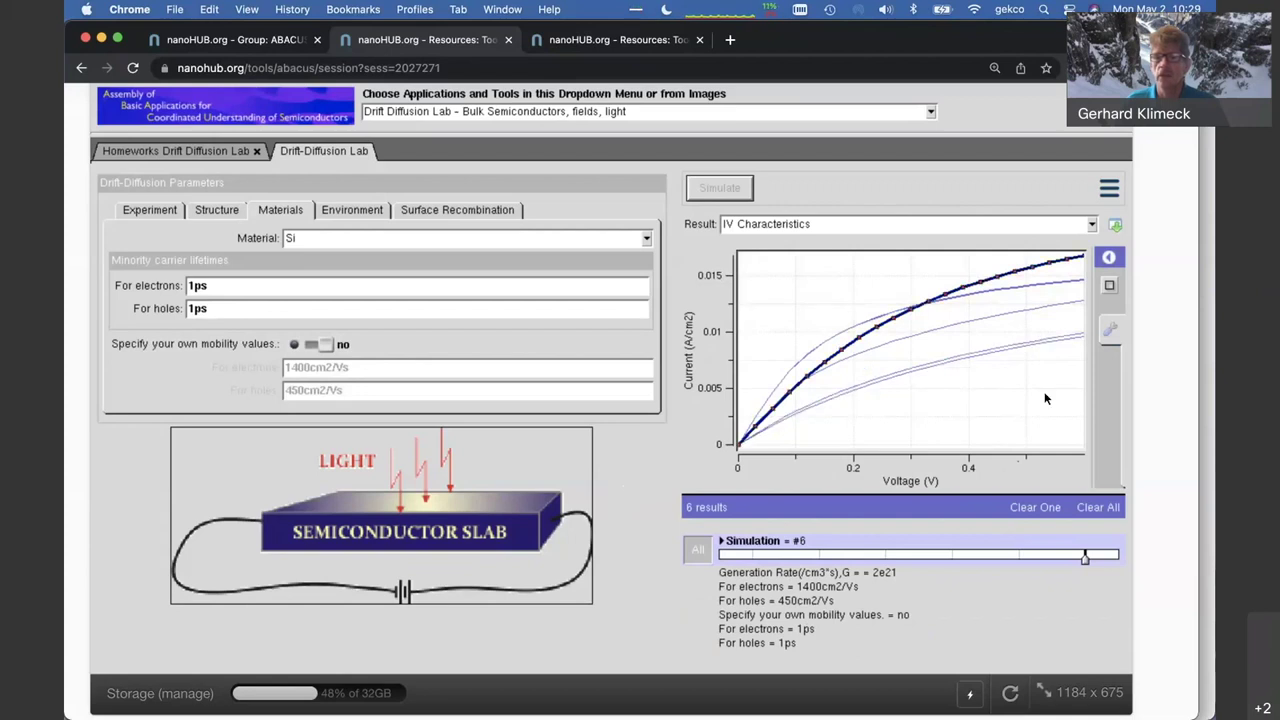
Show the non-equilibrium doping, electron and hole densities for the 1ps run, sweeping the bias to 0.18 V and back to 0 V
left_click(928, 229)
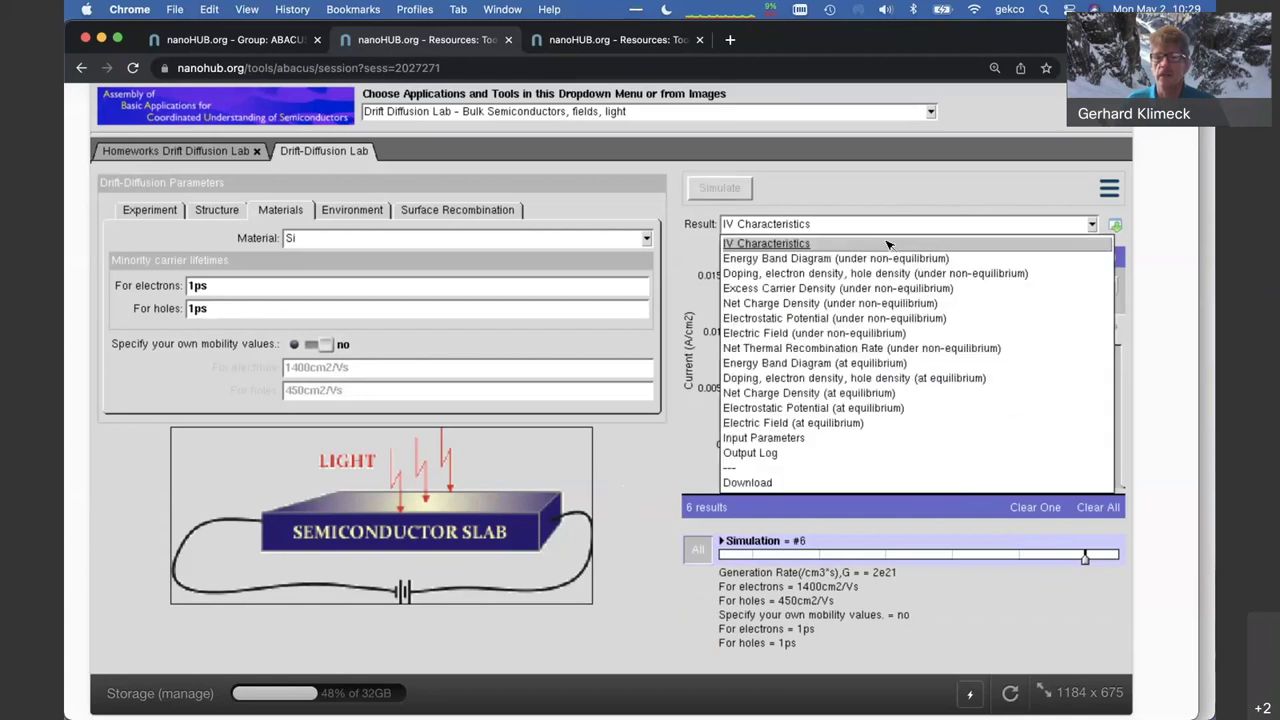
left_click(832, 274)
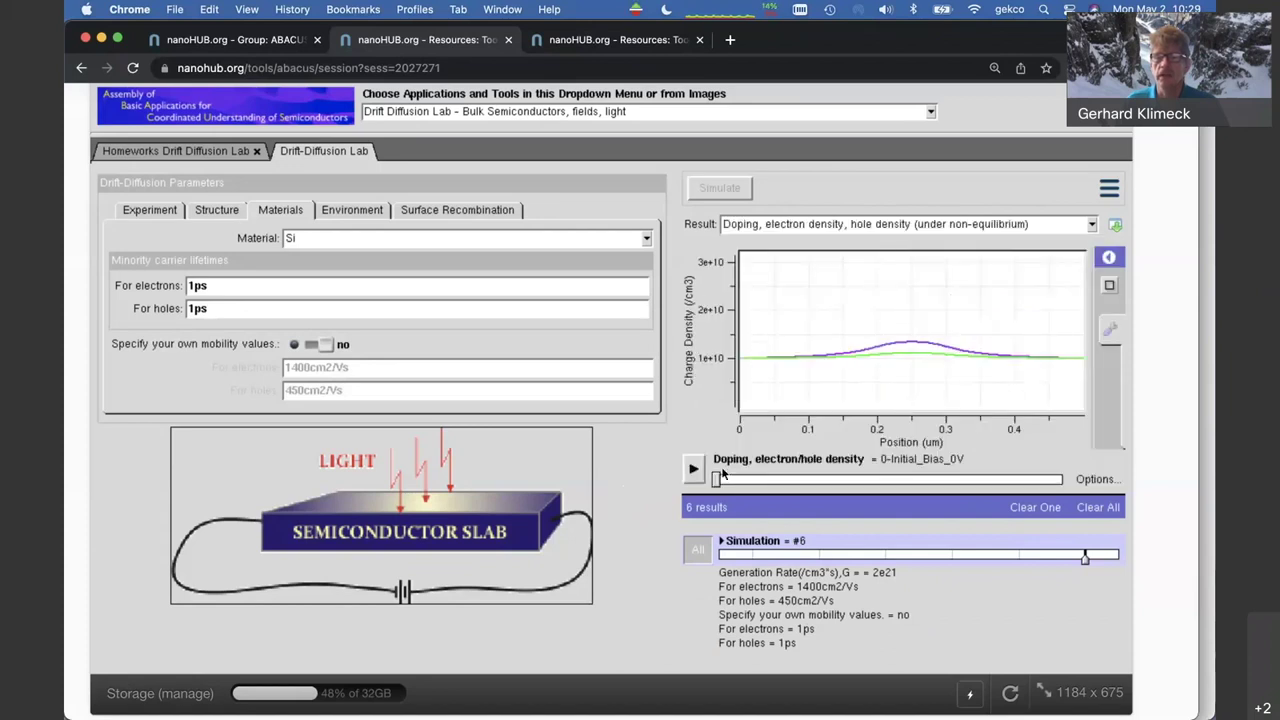
left_click_drag(718, 481, 829, 481)
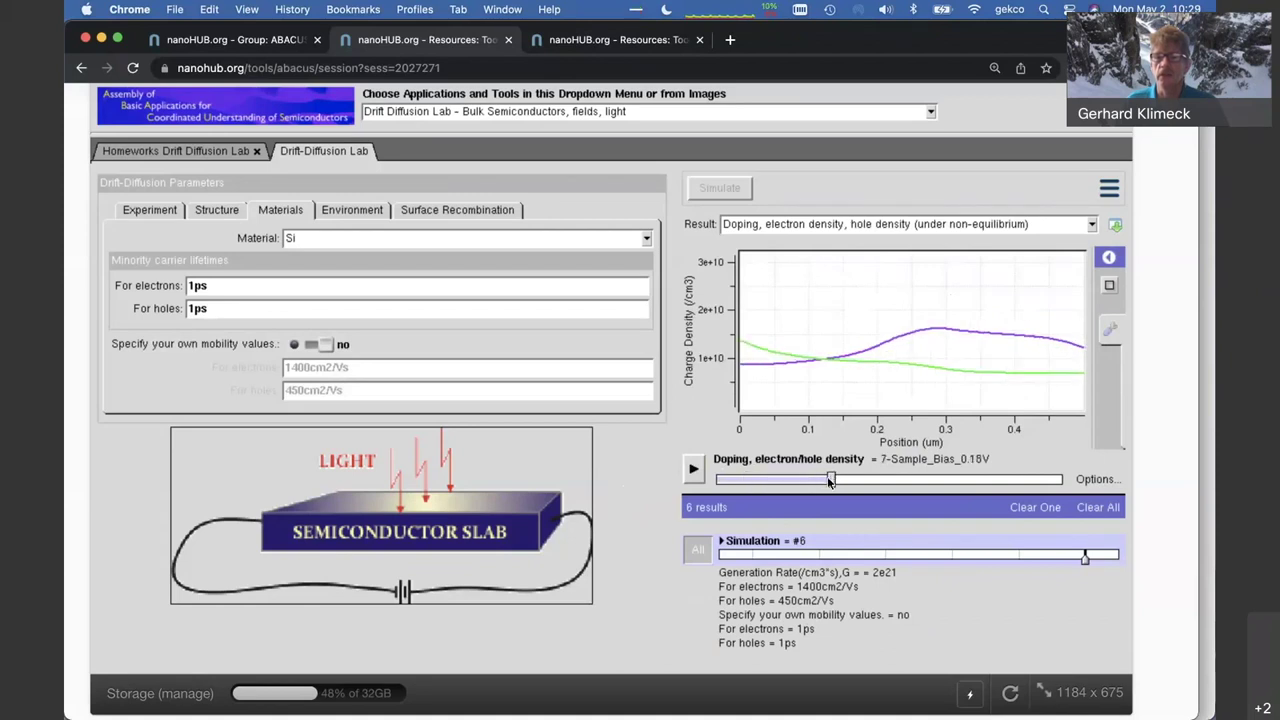
left_click_drag(829, 481, 700, 484)
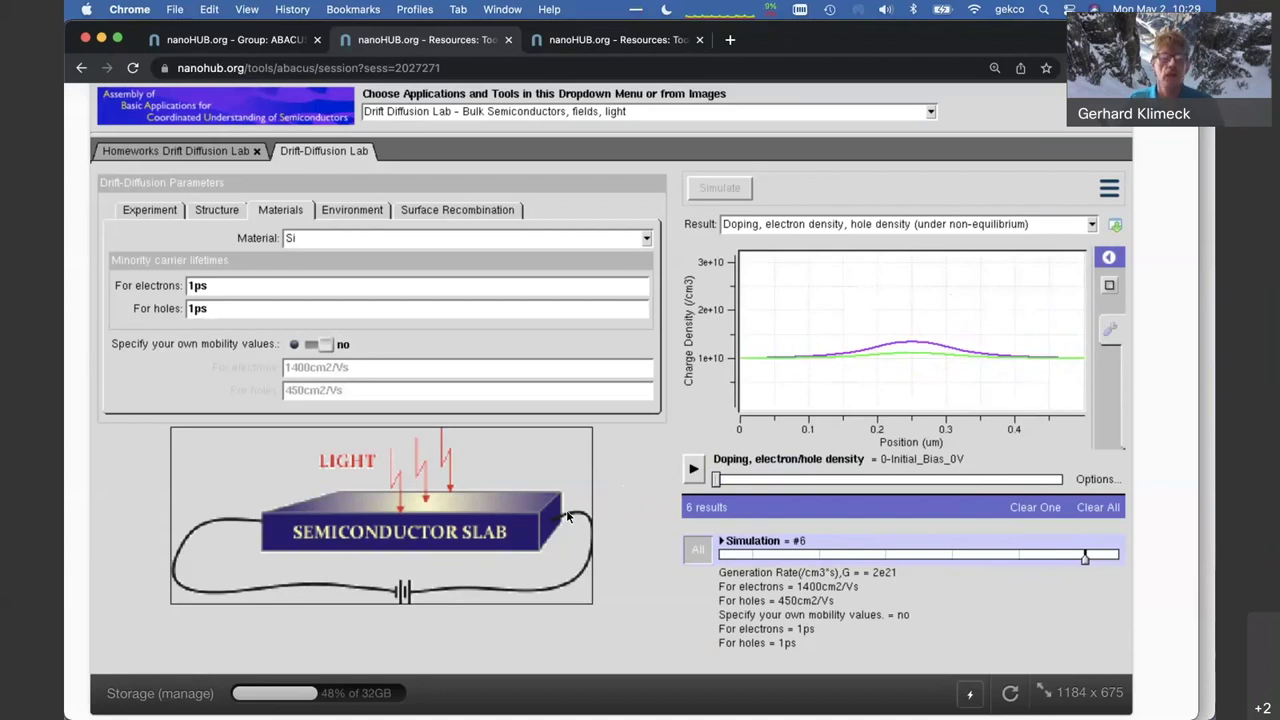
Switch to the Carrier Statistics Lab and simulate silicon with a donor concentration of 1e+17/cm3
left_click(517, 112)
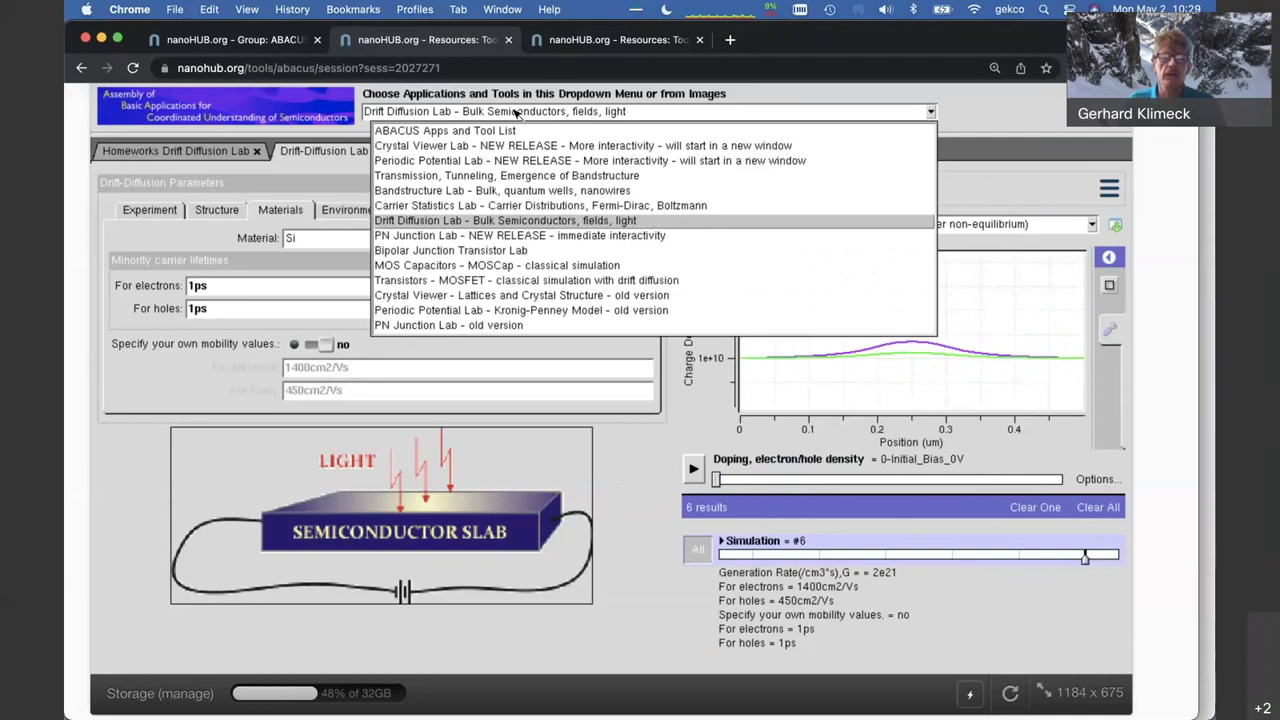
left_click(450, 205)
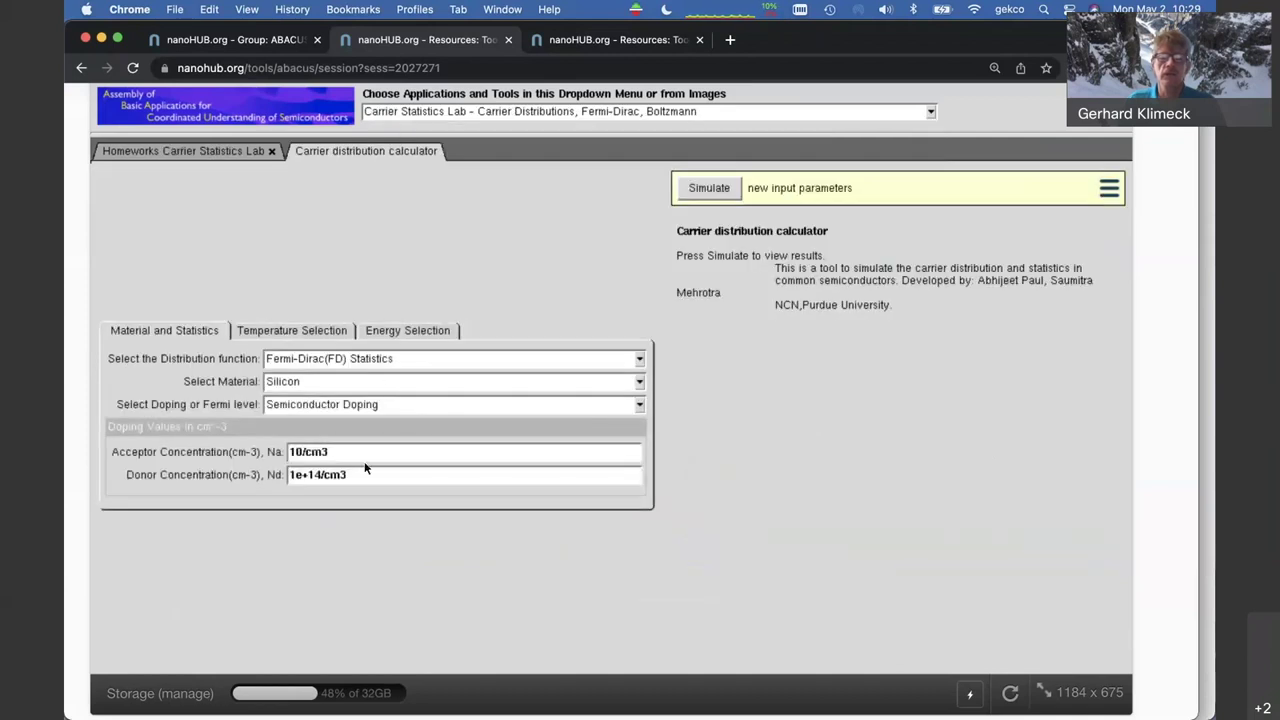
left_click(323, 474)
left_click(323, 474)
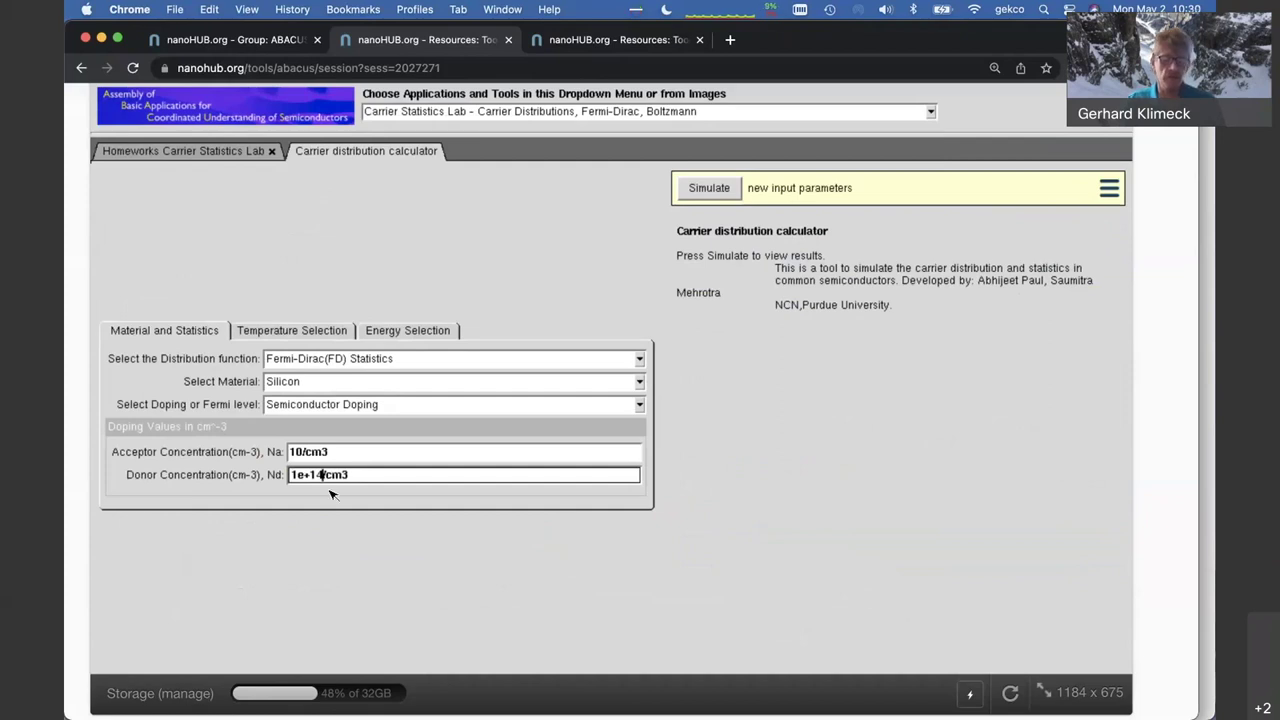
key("BackSpace")
type("7")
key("Return")
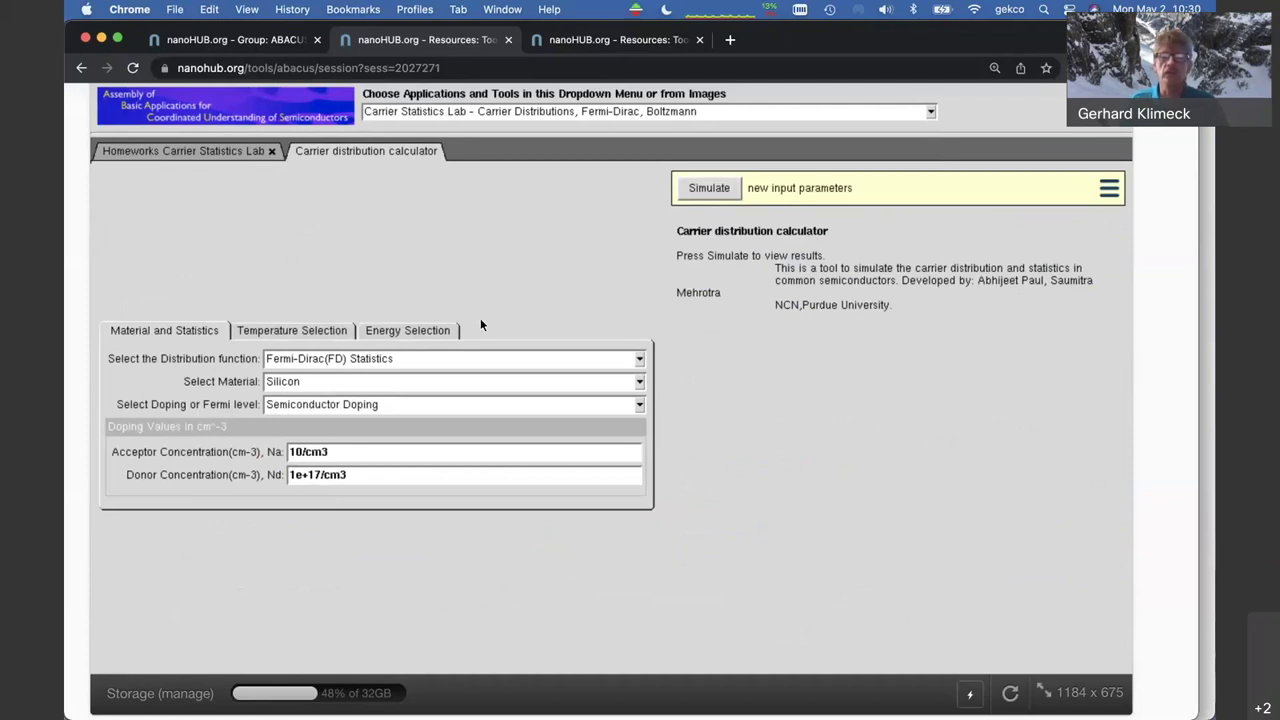
left_click(709, 188)
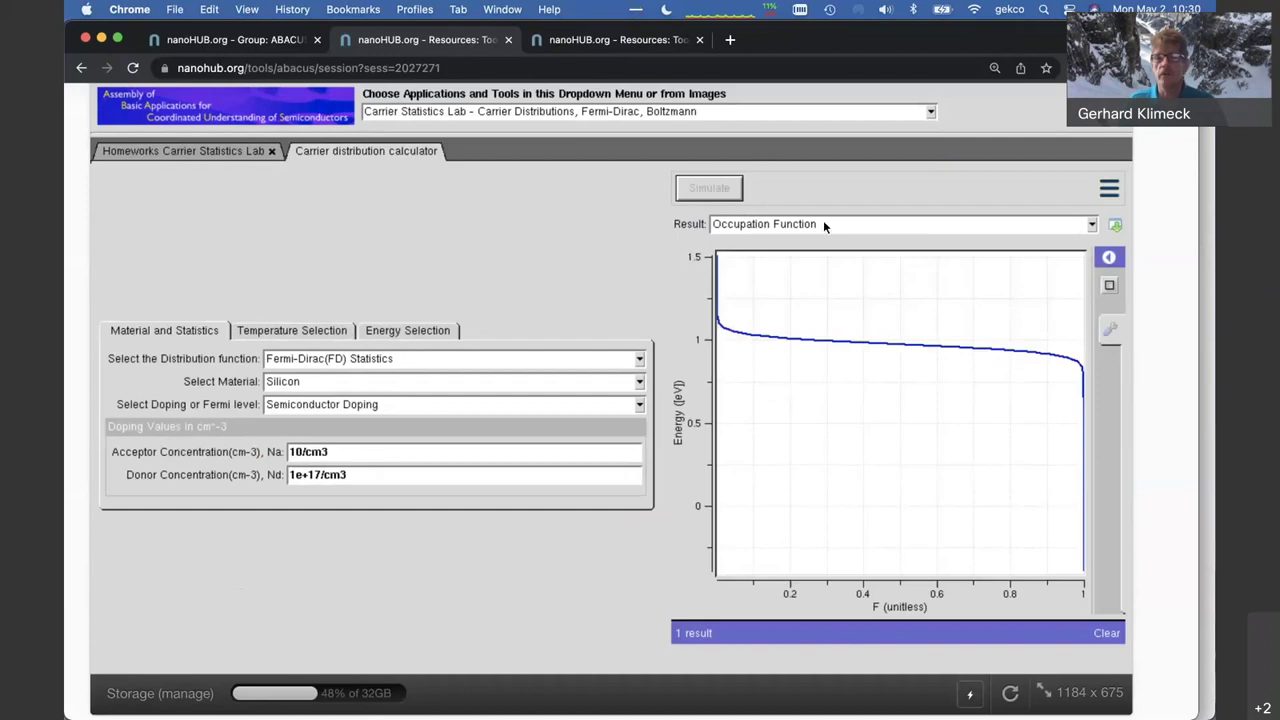
Display the Electron & Hole [3D] density with energy result and inspect its curves and Fermi level line
left_click(824, 224)
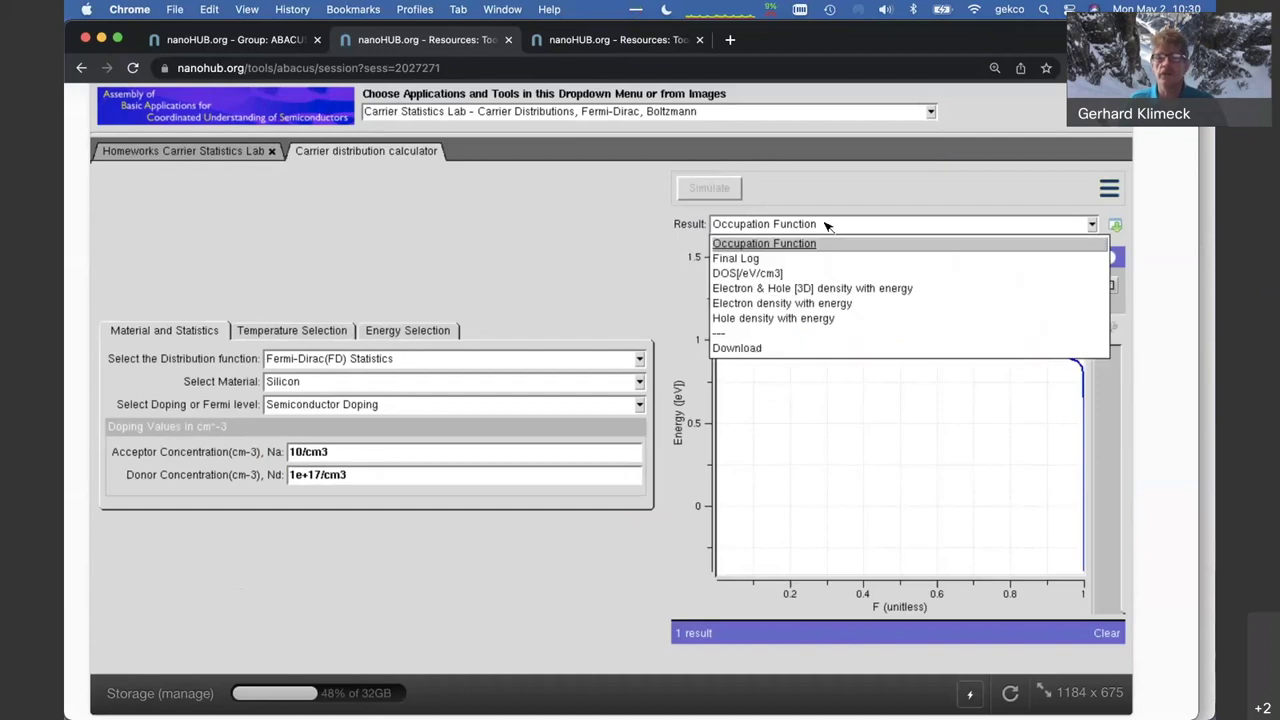
left_click(800, 290)
mouse_move(733, 315)
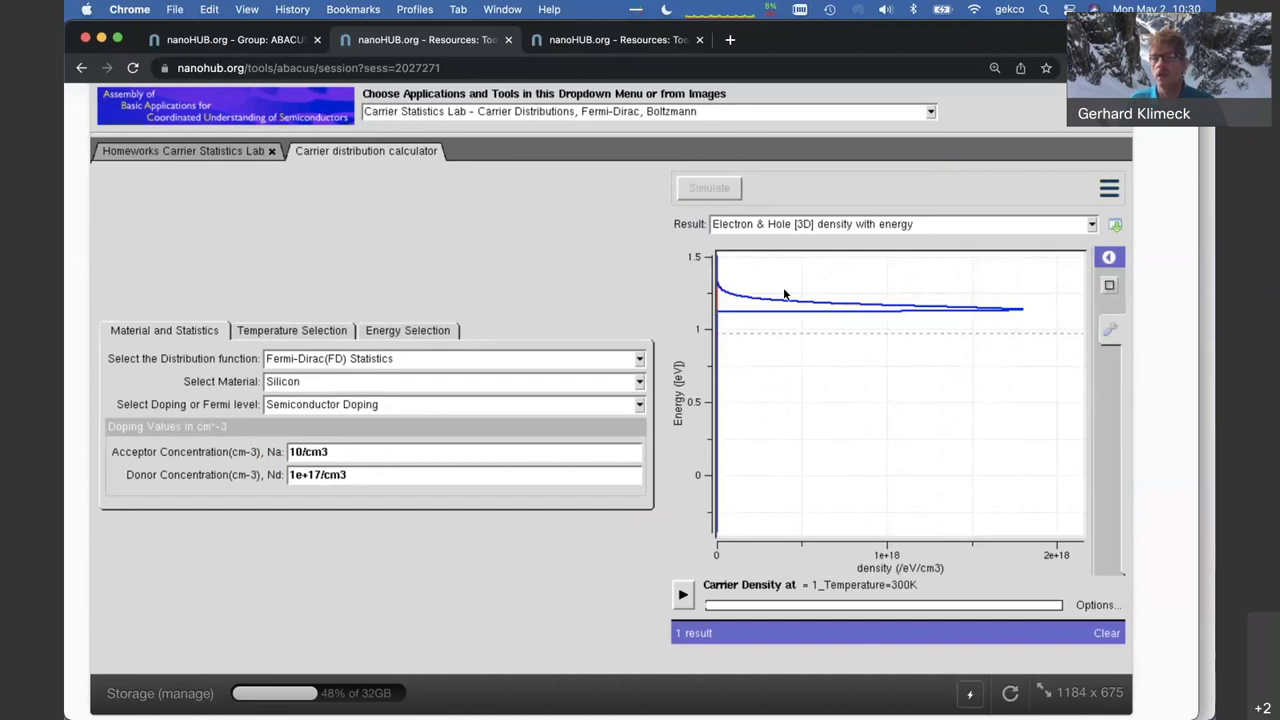
mouse_move(972, 314)
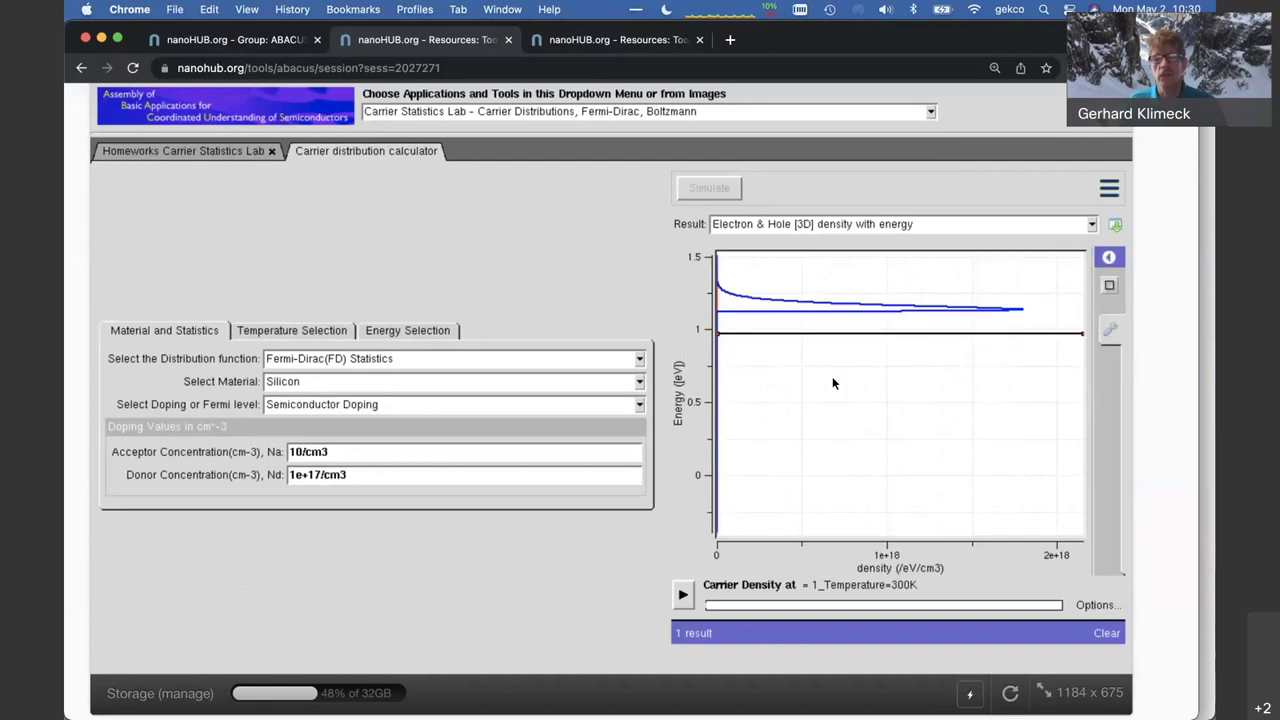
left_click(862, 220)
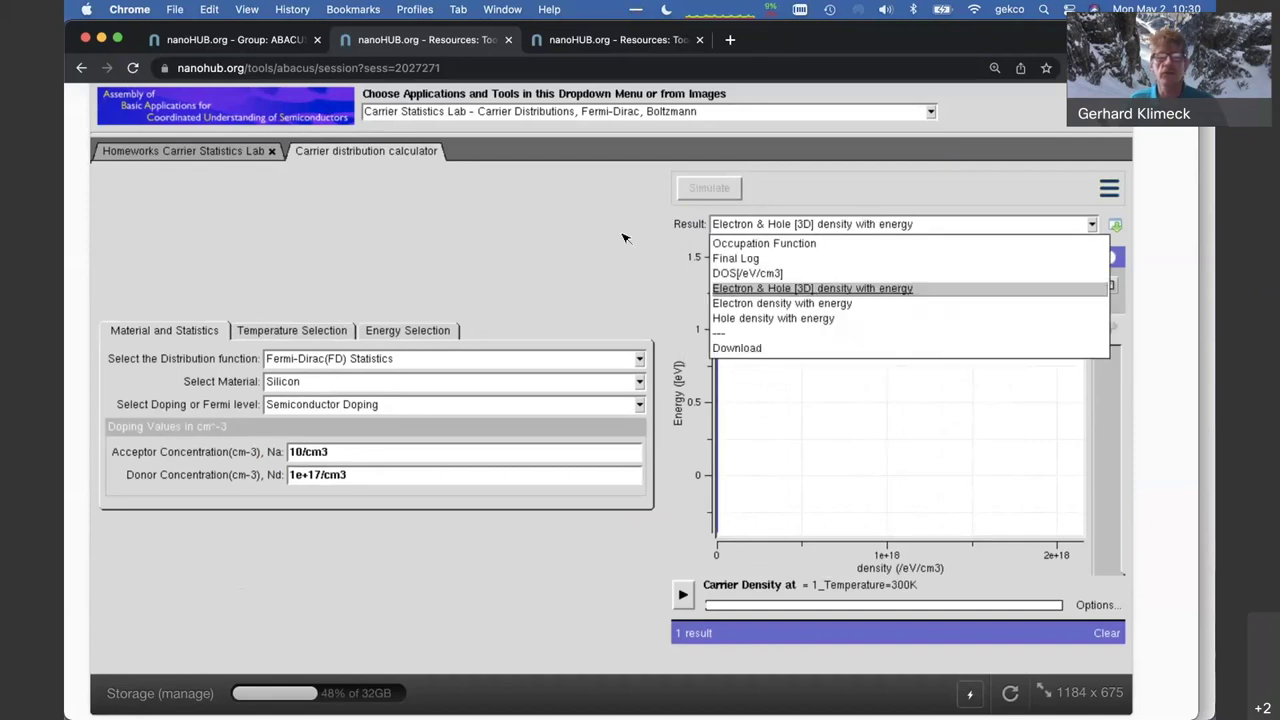
left_click(585, 248)
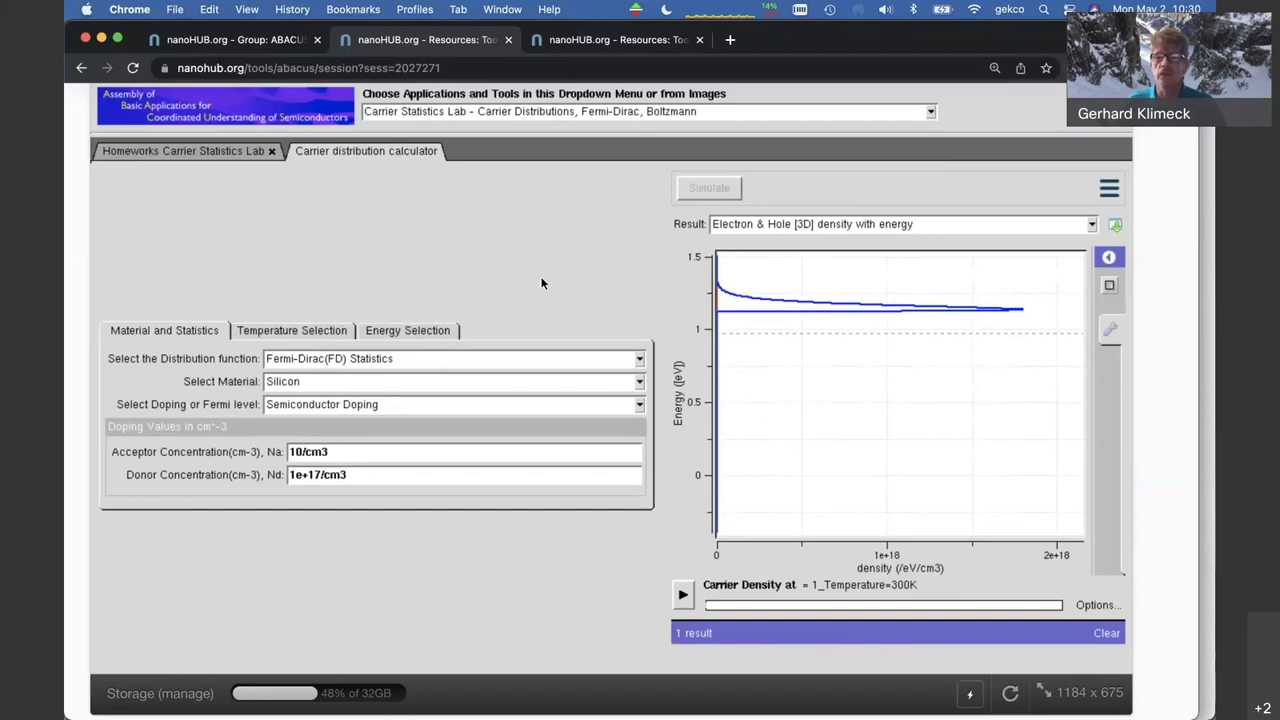
View the density of states (DOS) plot, then switch the result to Electron density with energy
left_click(806, 222)
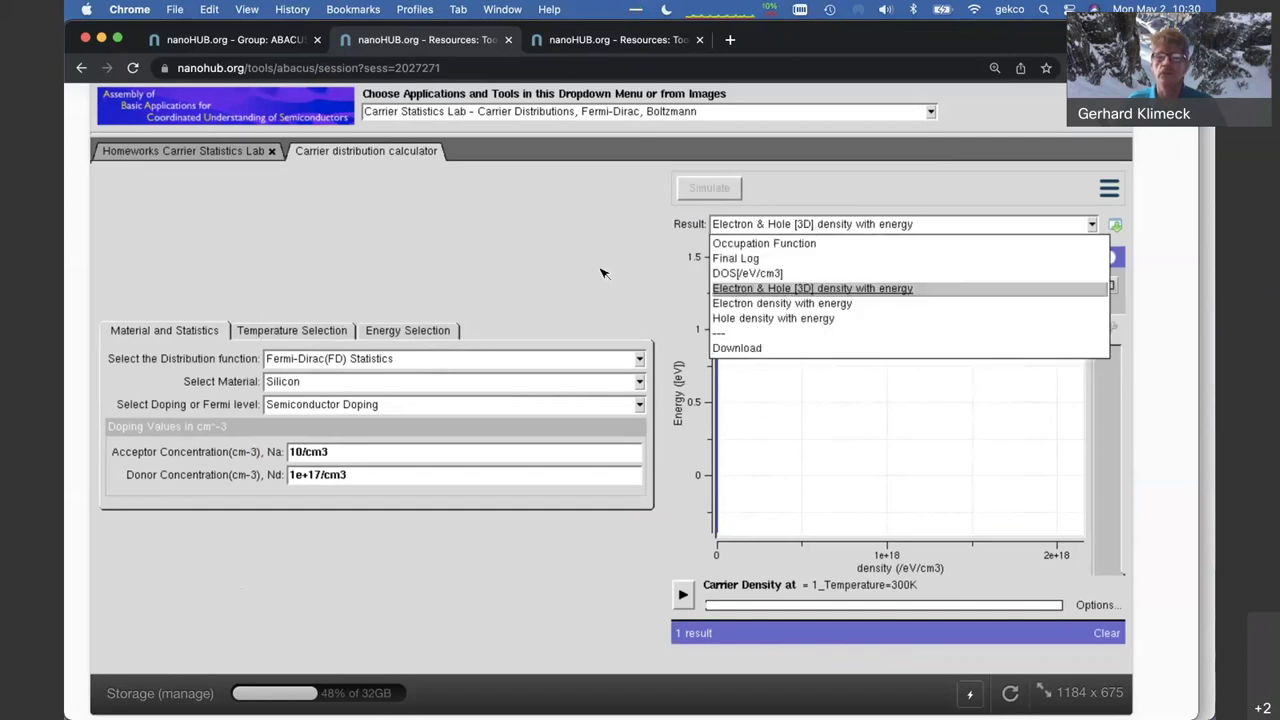
left_click(769, 275)
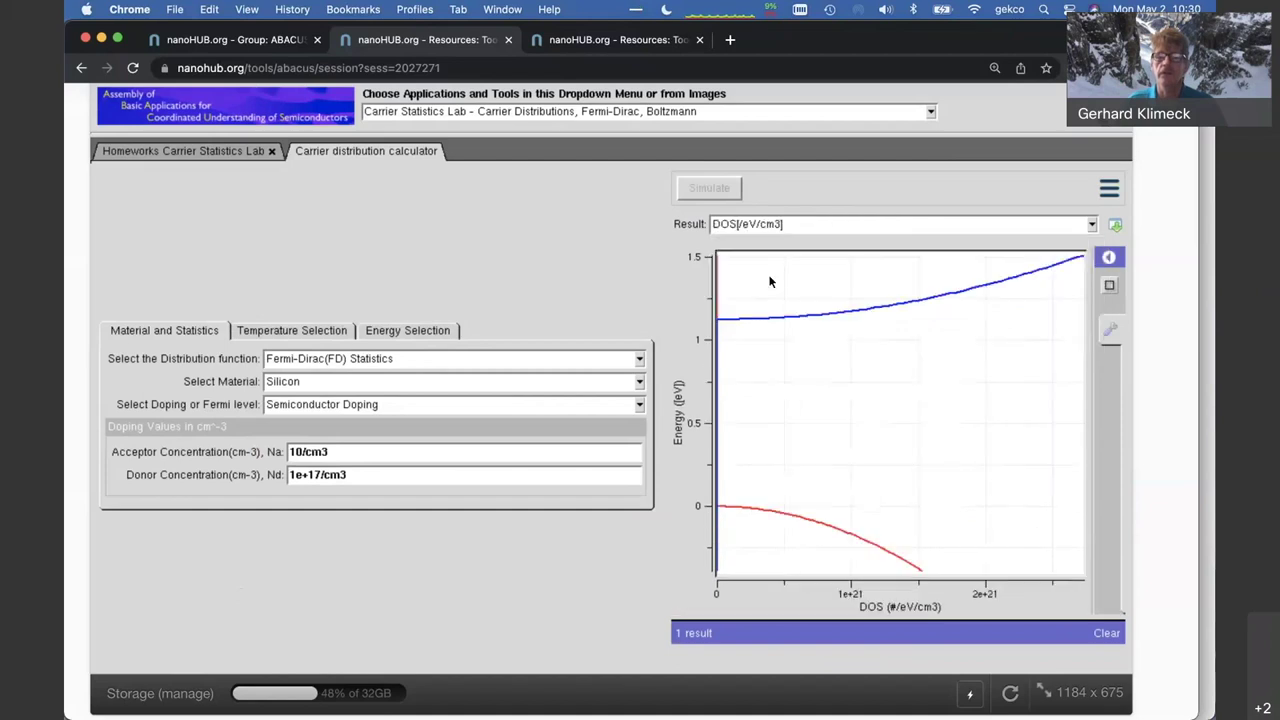
left_click(810, 226)
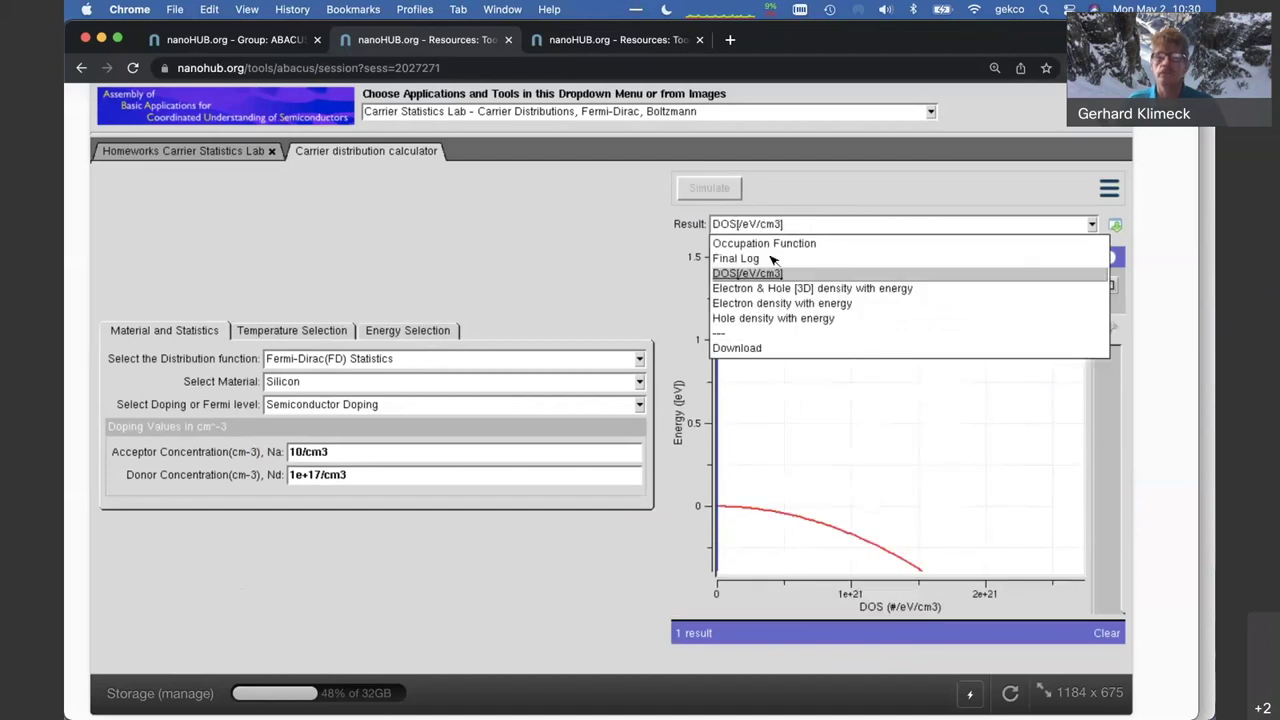
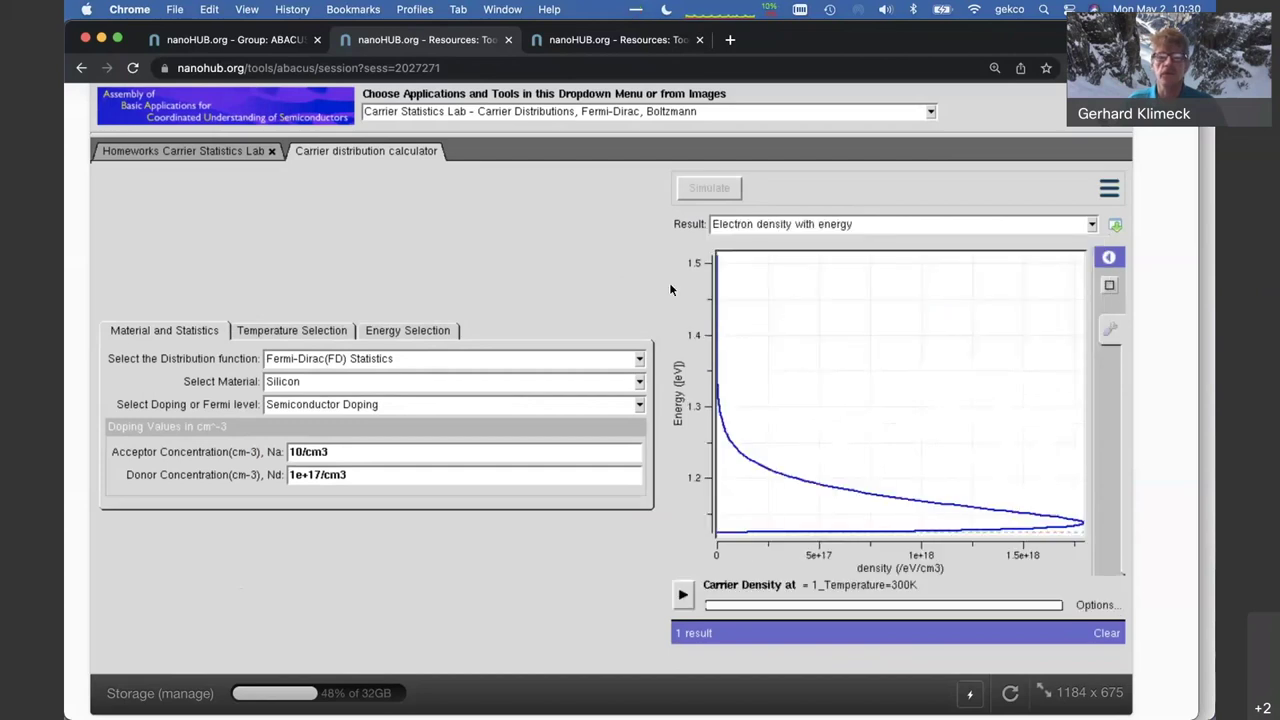
Set the donor concentration to 1e+18/cm3 and rerun the simulation
left_click(320, 476)
key("BackSpace")
type("8")
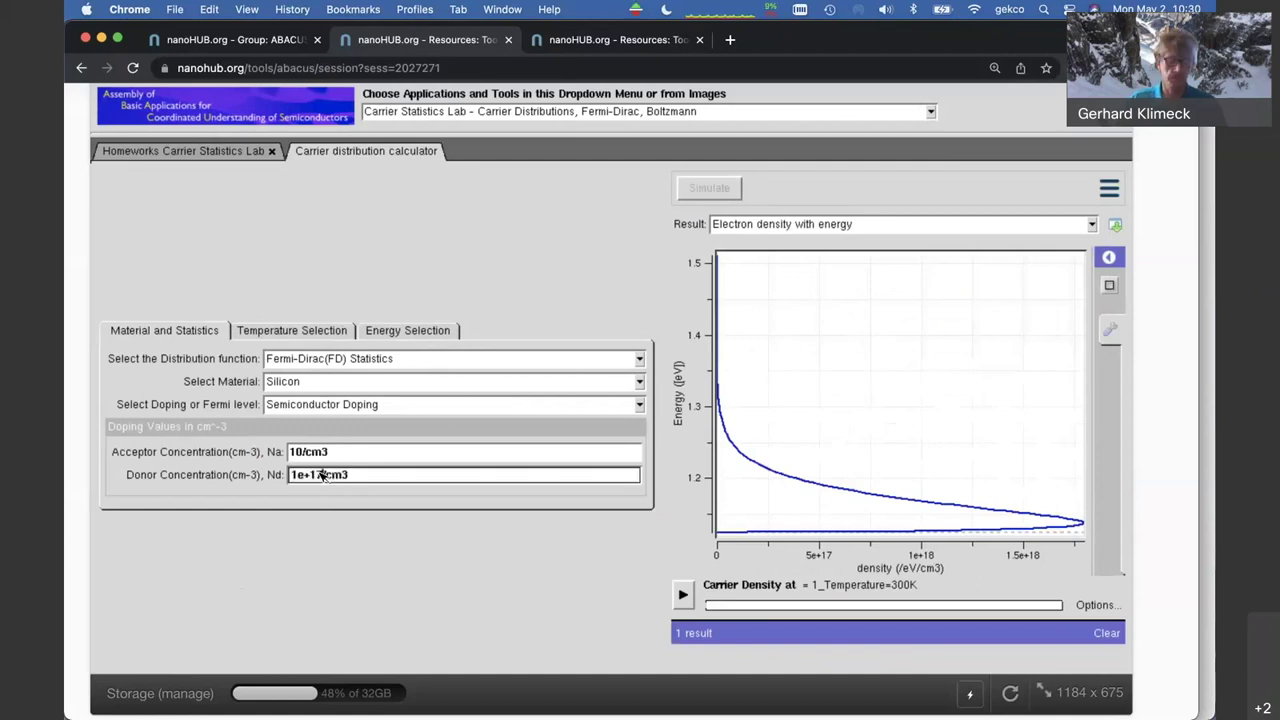
key("Return")
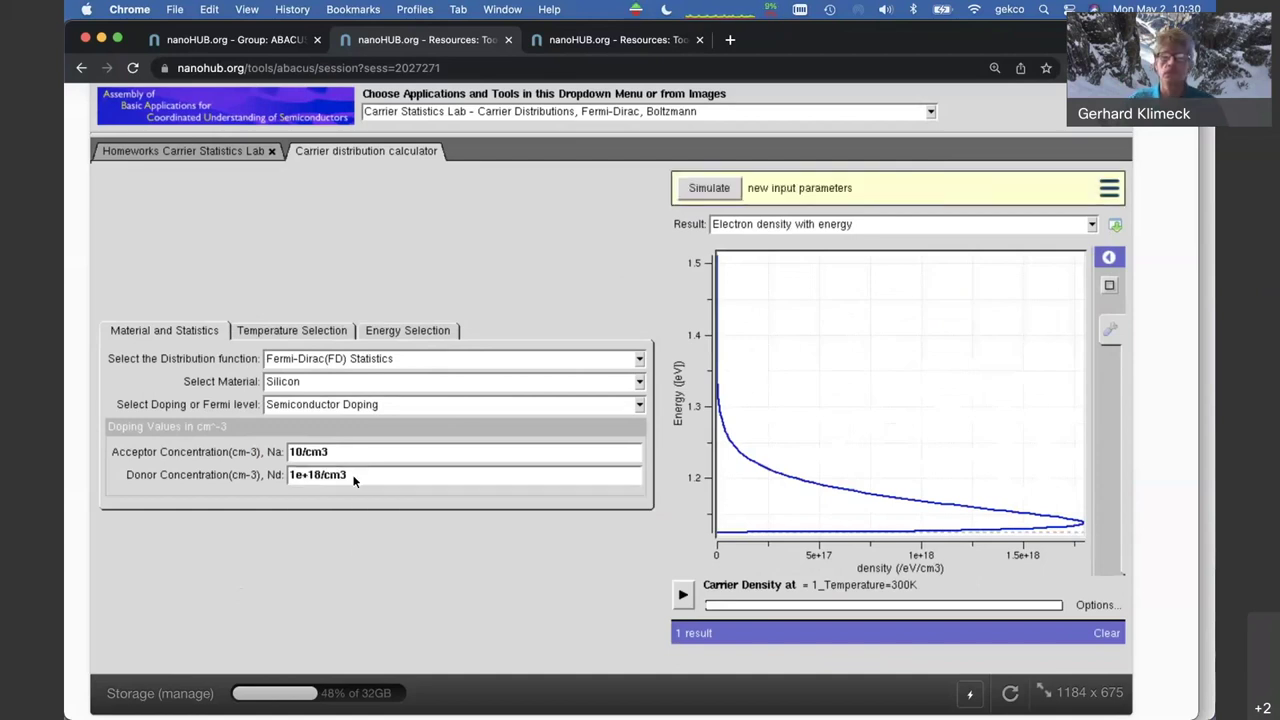
left_click(700, 192)
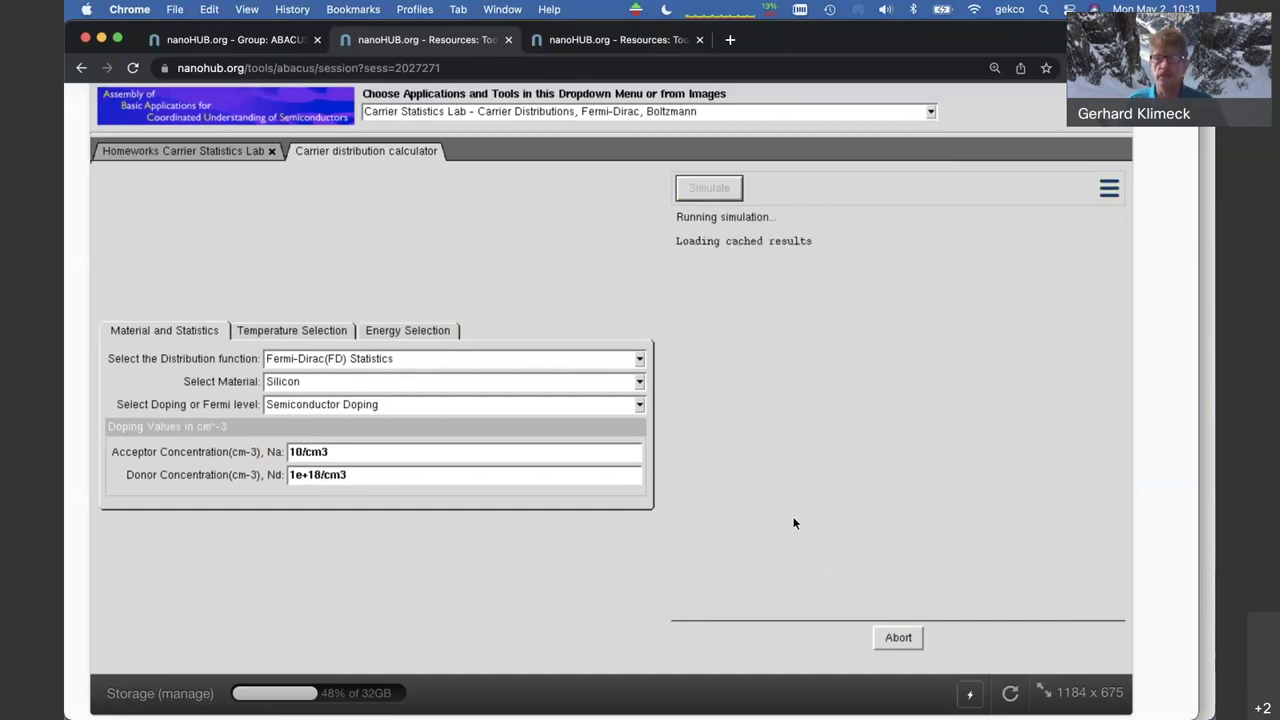
Plot Electron density with energy for the new run and compare it with the 1e+17/cm3 result, toggling the display of all results
left_click(838, 224)
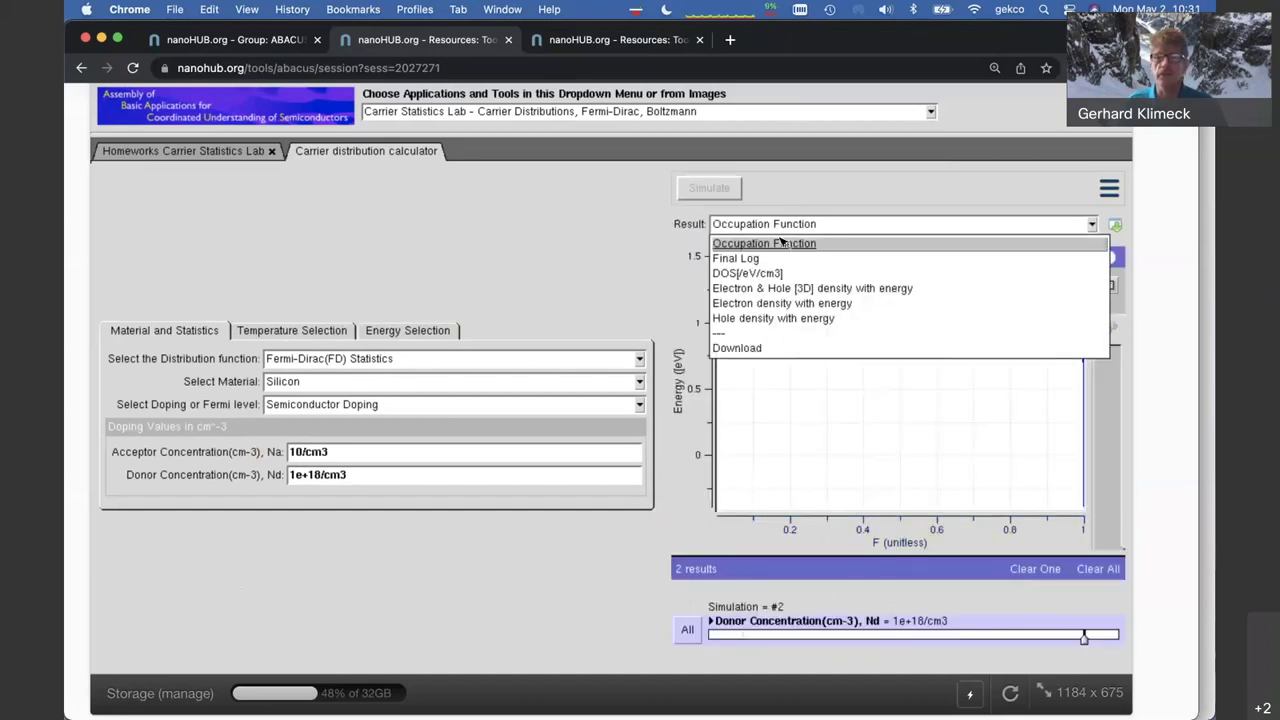
left_click(751, 304)
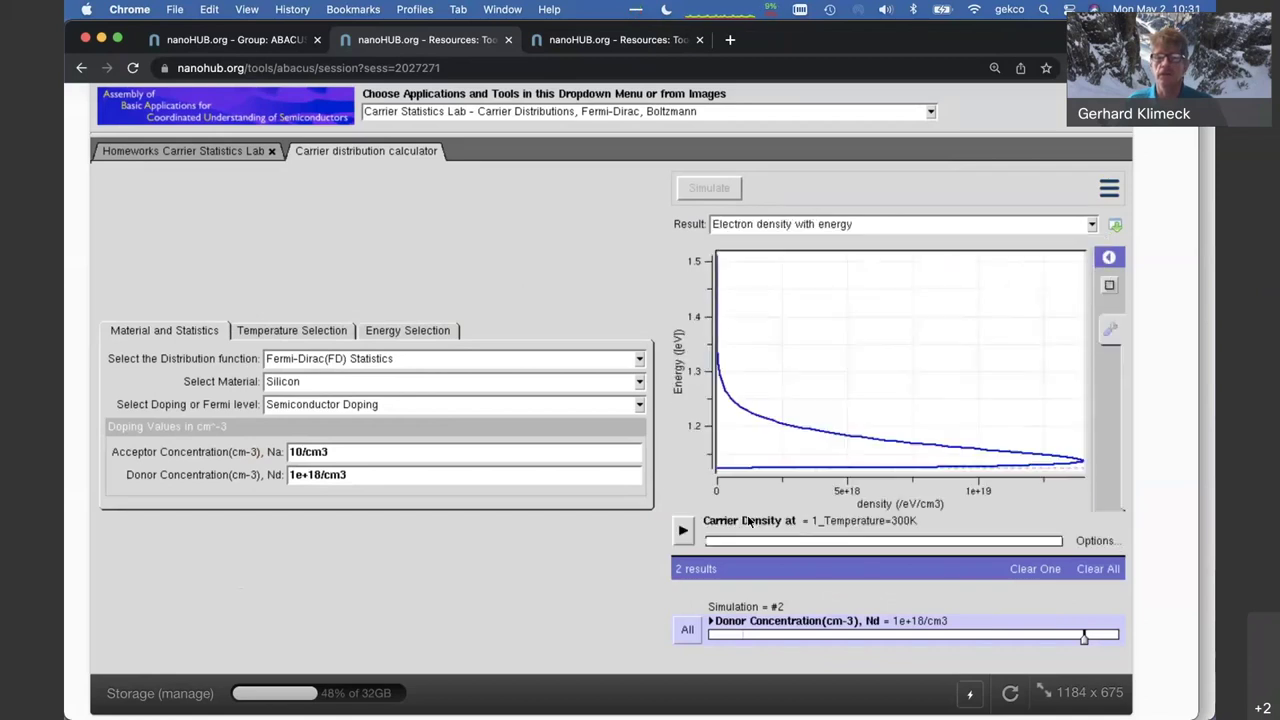
left_click(744, 635)
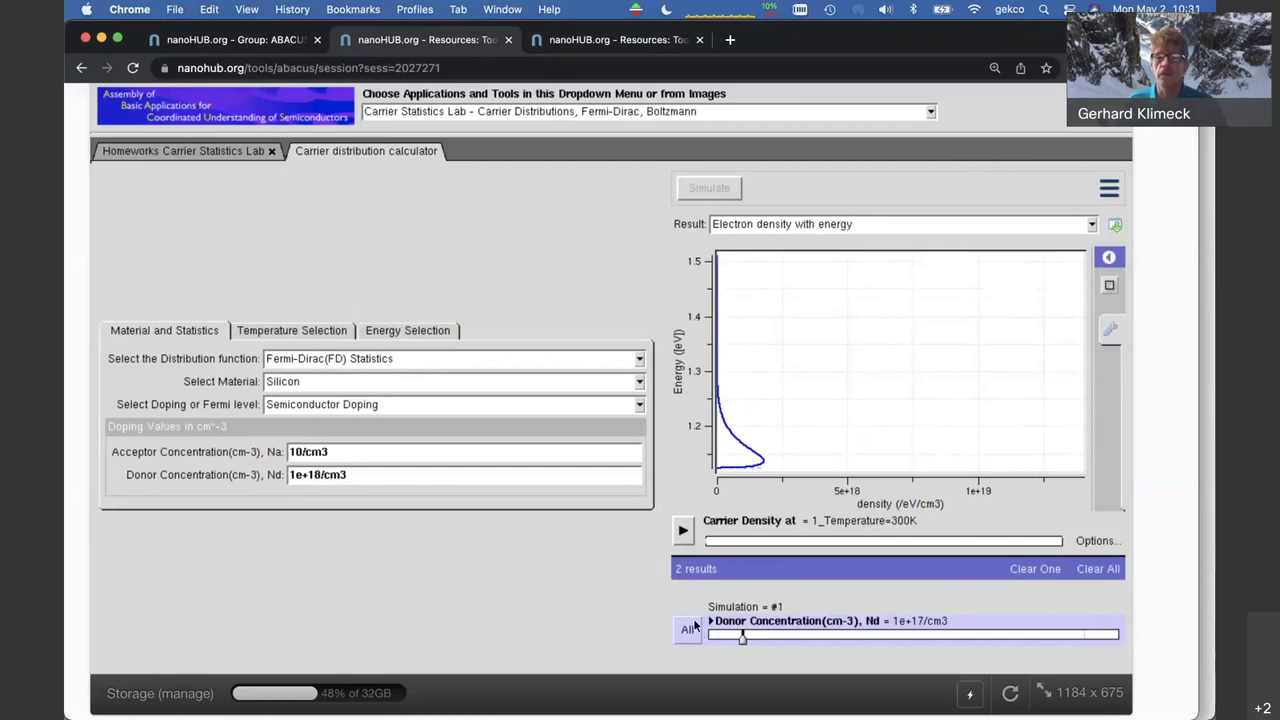
left_click(696, 627)
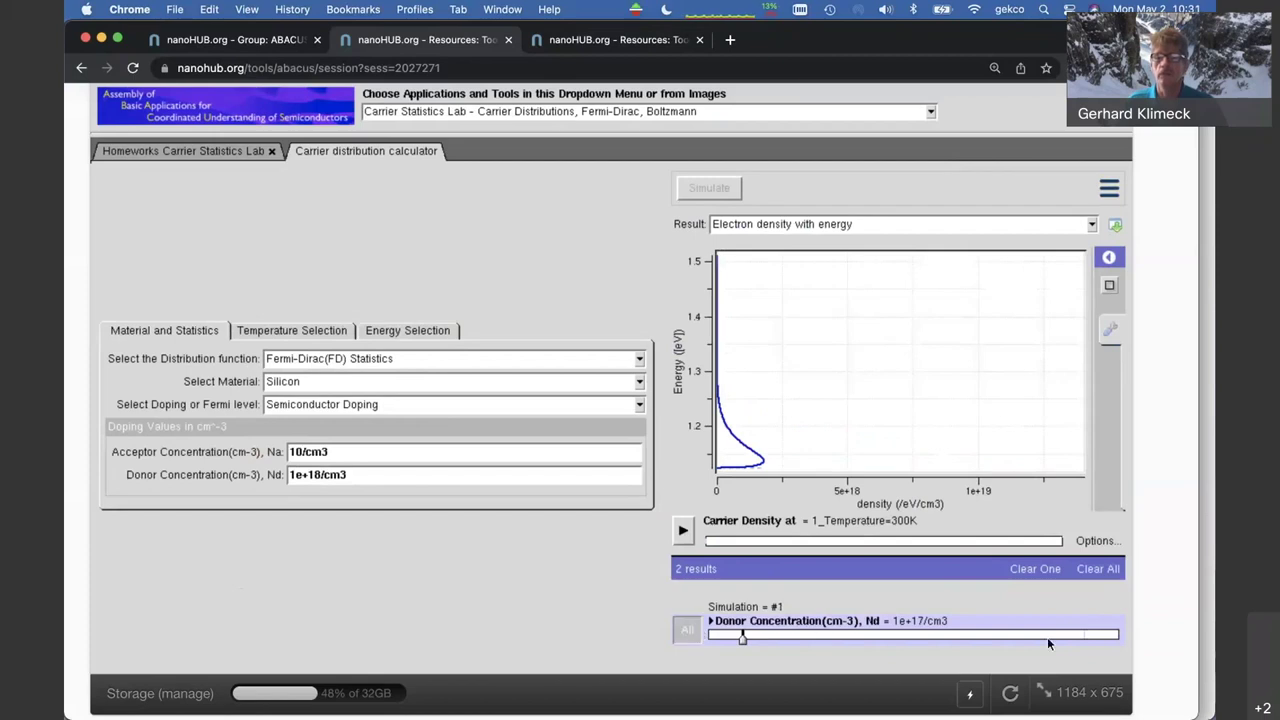
Show the electron density curve of the 1e+18/cm3 donor run, then switch to Drift Diffusion Lab - Bulk Semiconductors, fields, light
left_click(1085, 636)
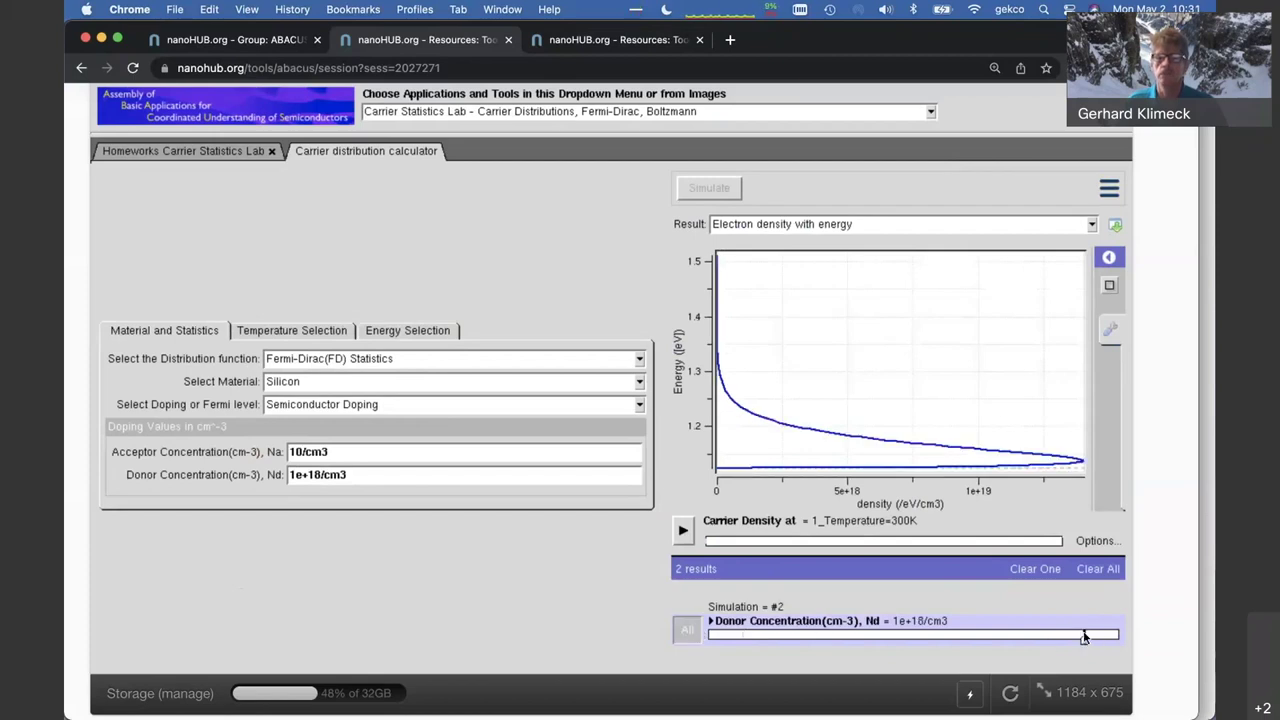
mouse_move(741, 373)
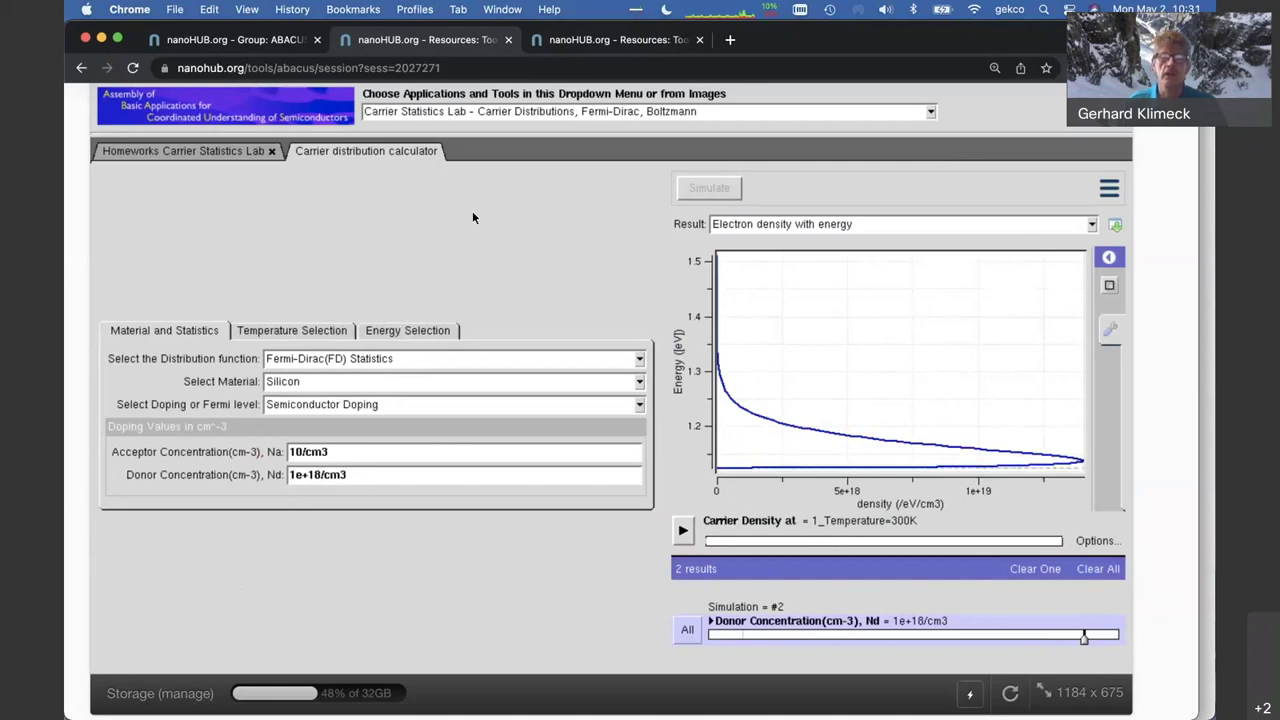
left_click(447, 112)
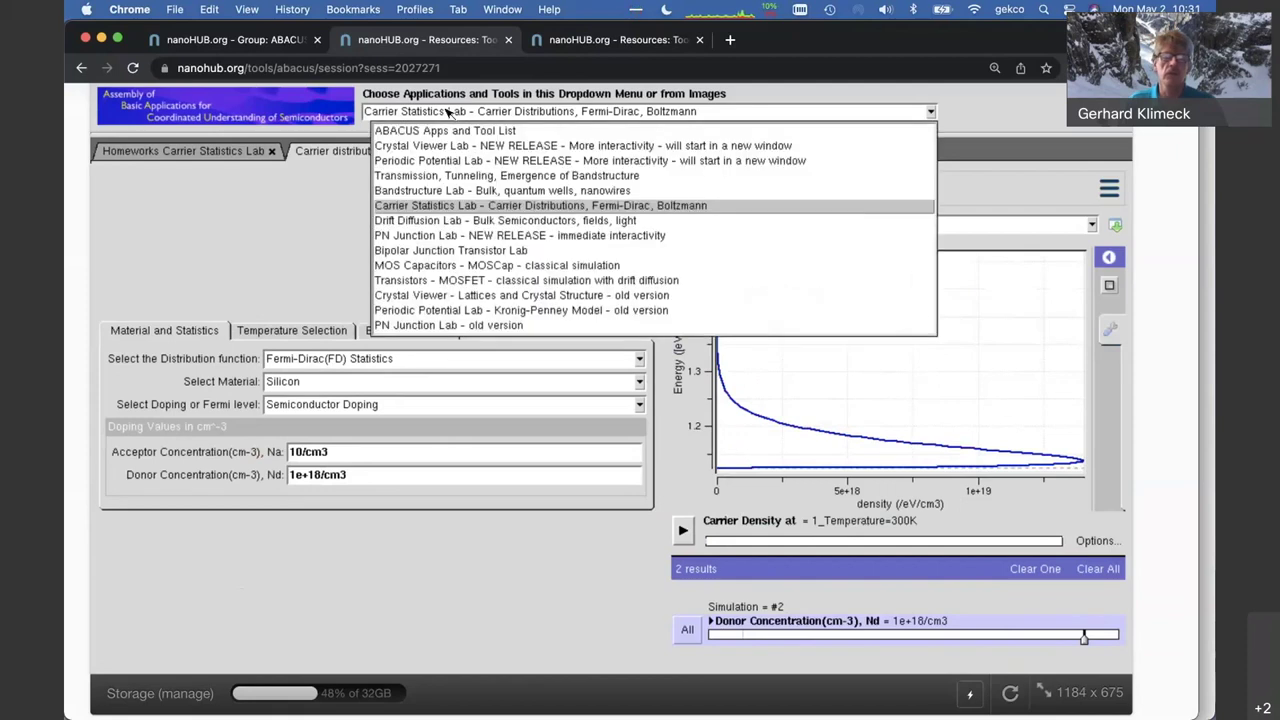
left_click(459, 220)
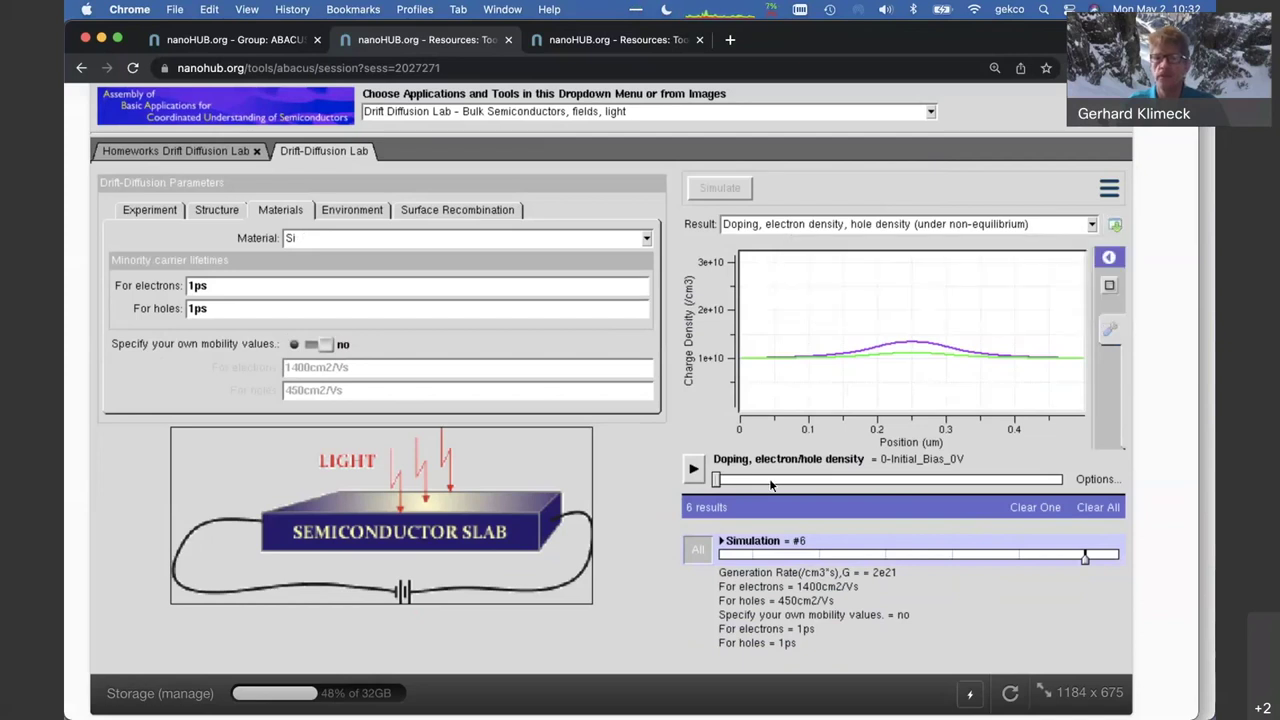
mouse_move(717, 483)
left_mouse_down()
mouse_move(1017, 508)
mouse_move(748, 467)
mouse_move(695, 490)
left_mouse_up()
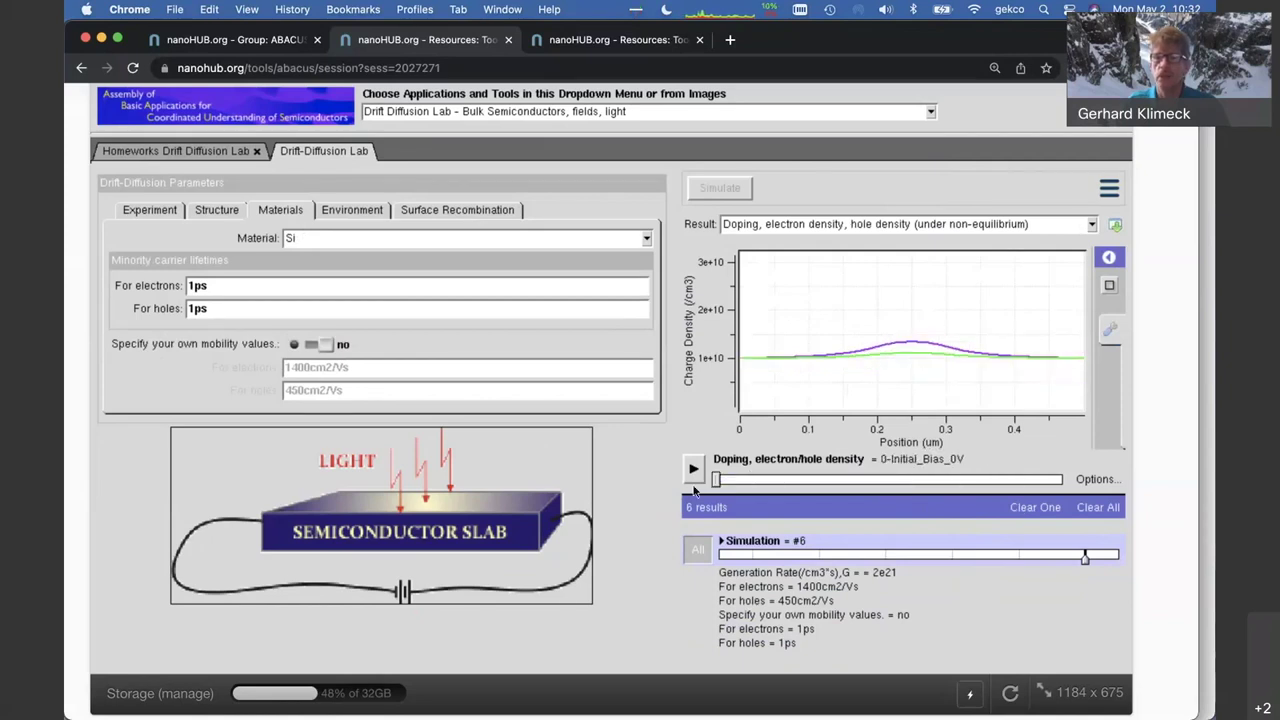
Review the image download options for the carrier density plot, including file formats and legend settings, and leave without saving
left_click(1116, 225)
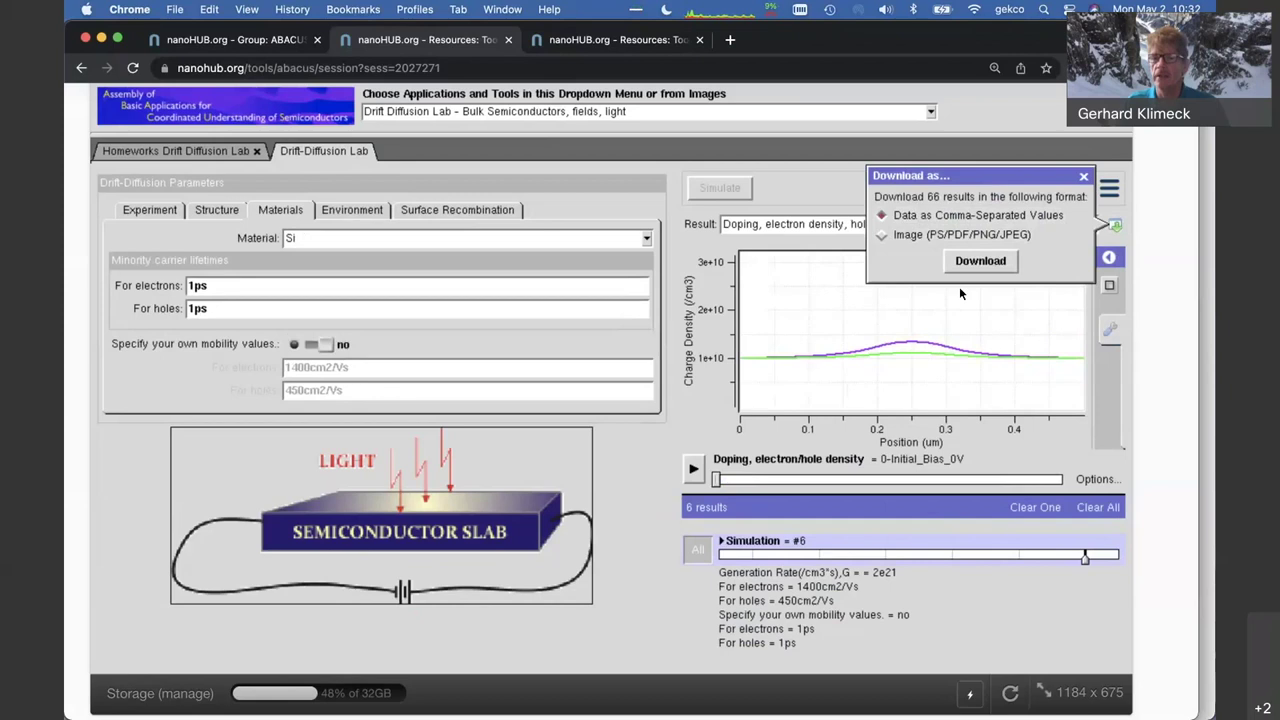
left_click(882, 235)
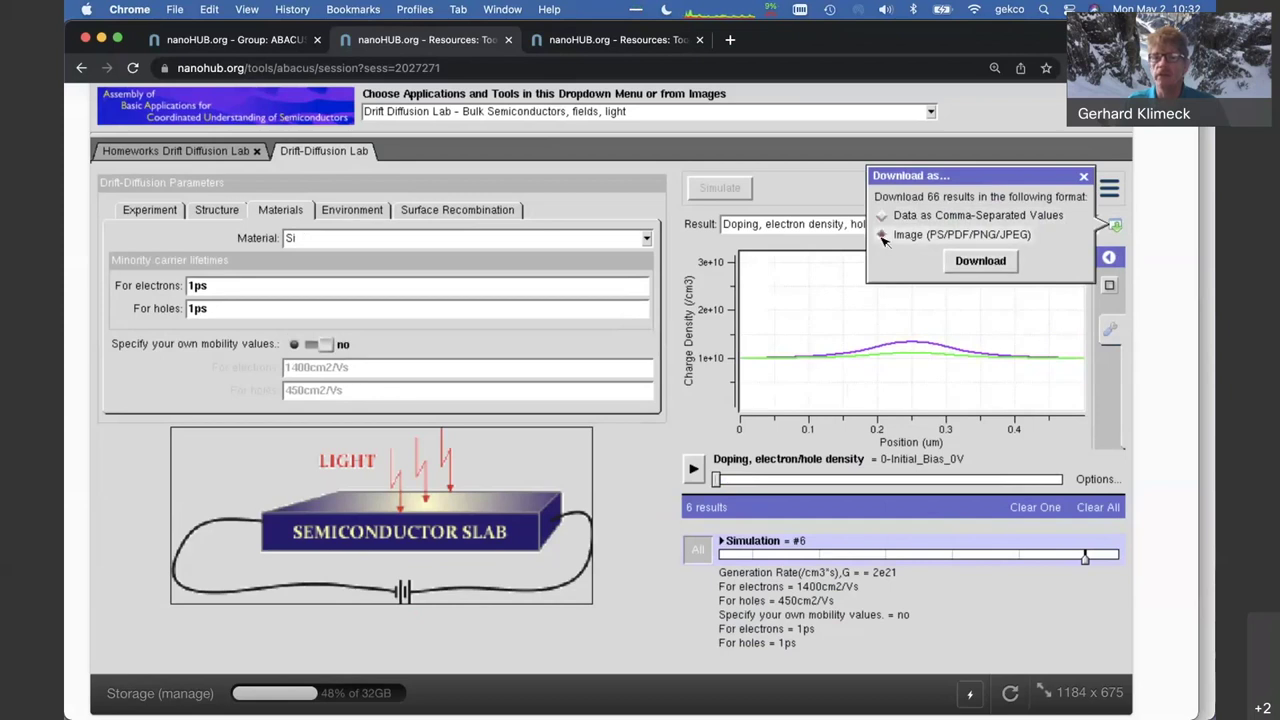
left_click(982, 261)
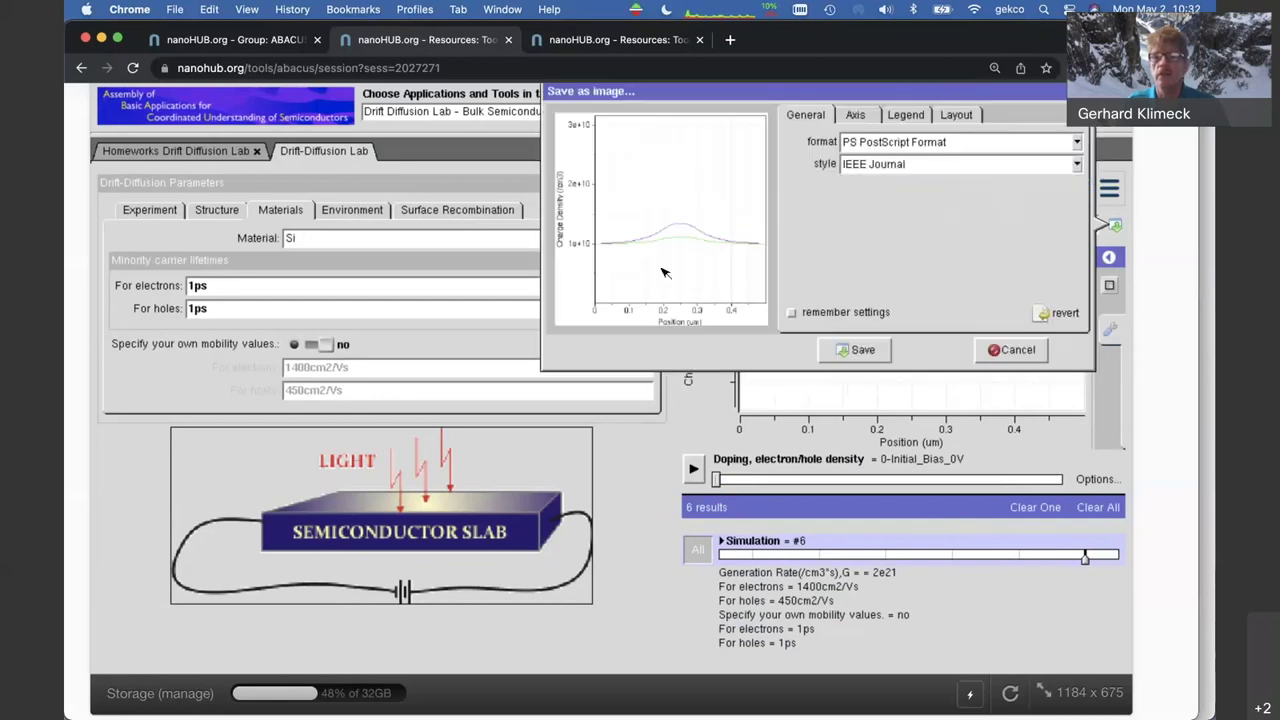
left_click(918, 143)
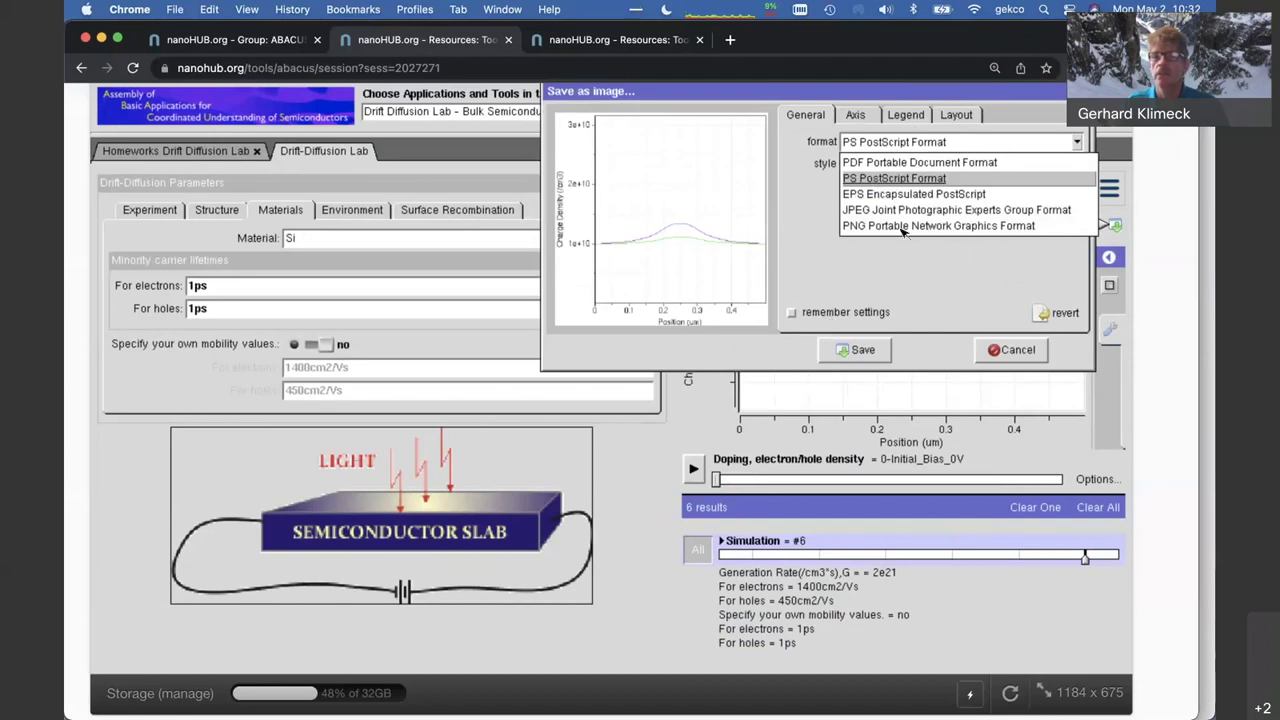
left_click(800, 197)
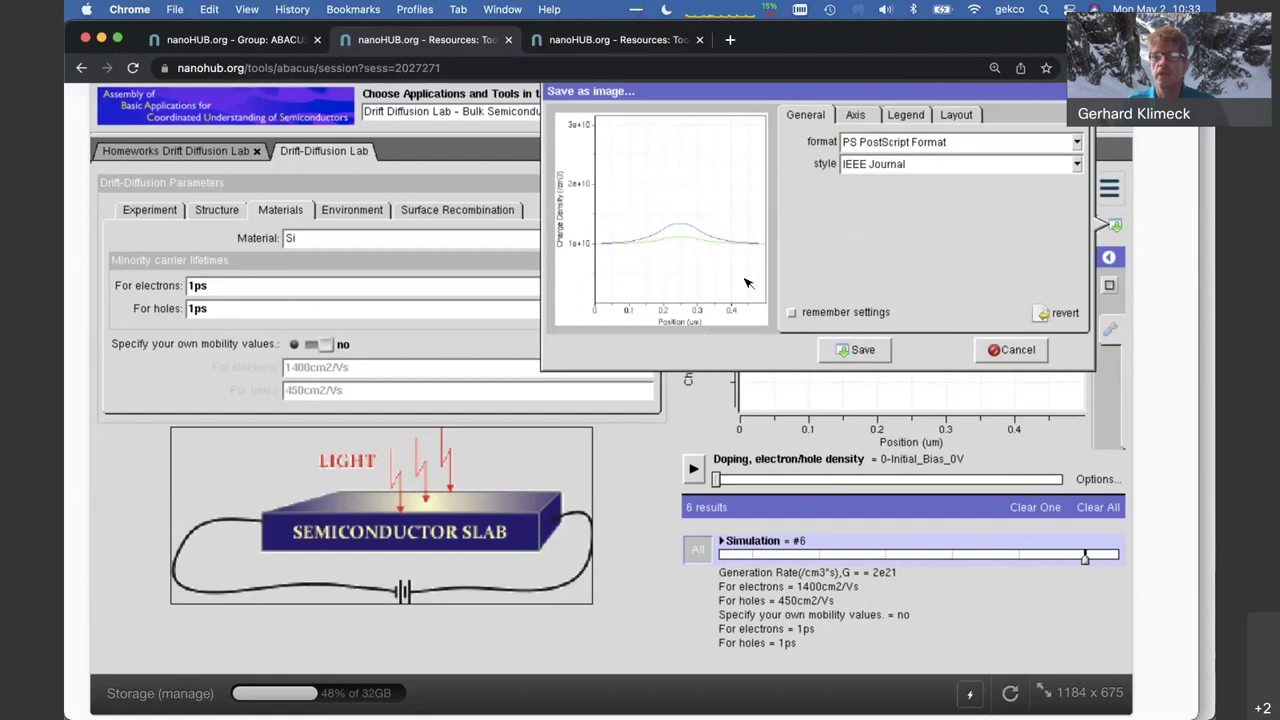
left_click(908, 117)
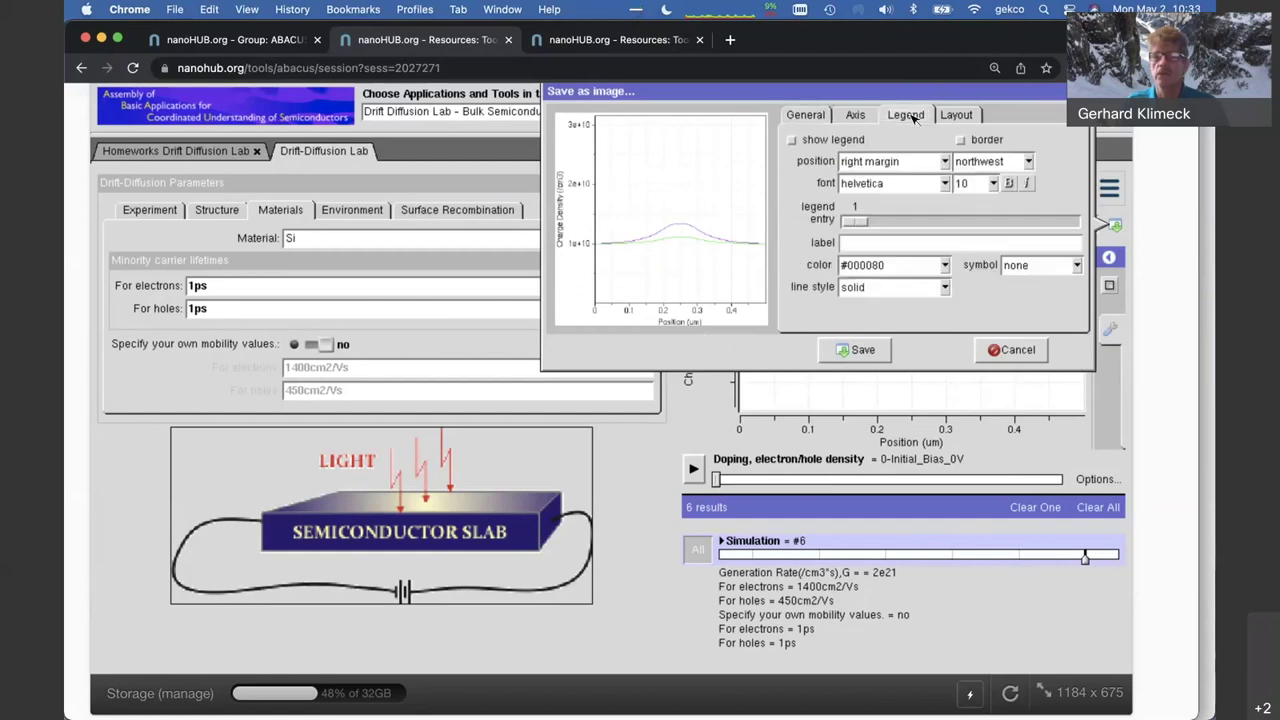
left_click(996, 353)
left_click(1022, 353)
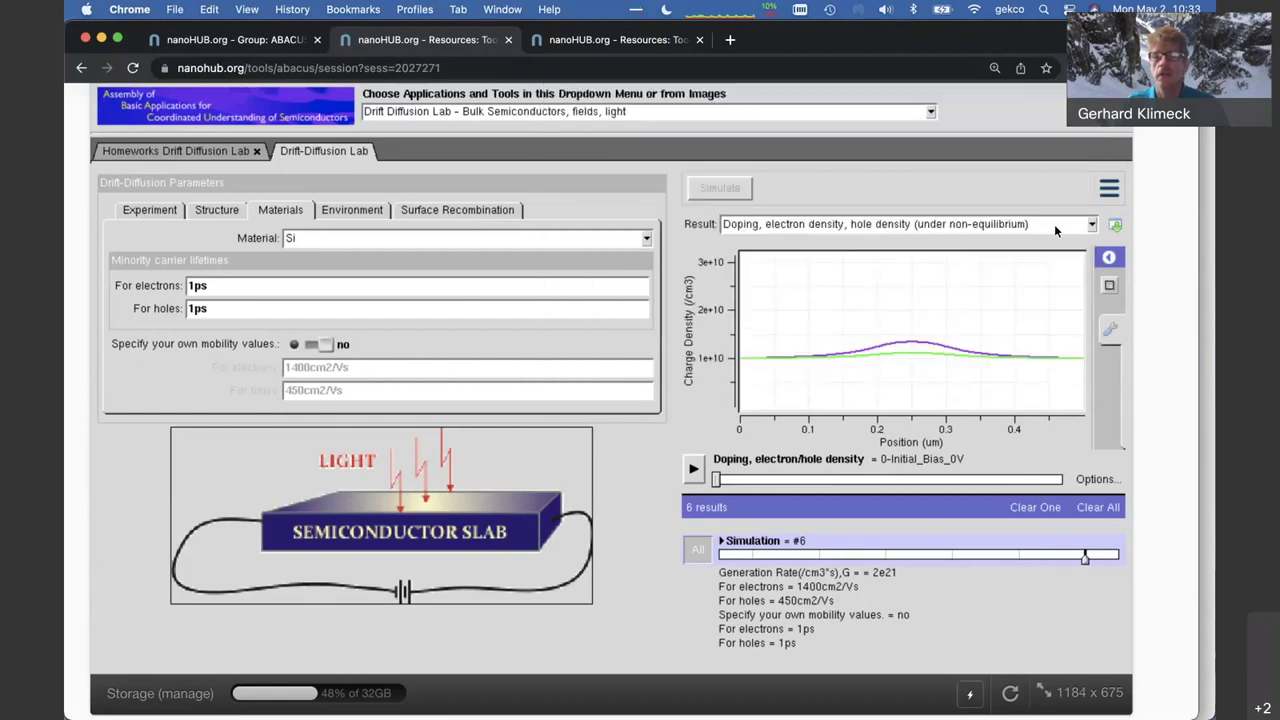
Display the IV Characteristics result and download it as comma-separated values
left_click(801, 227)
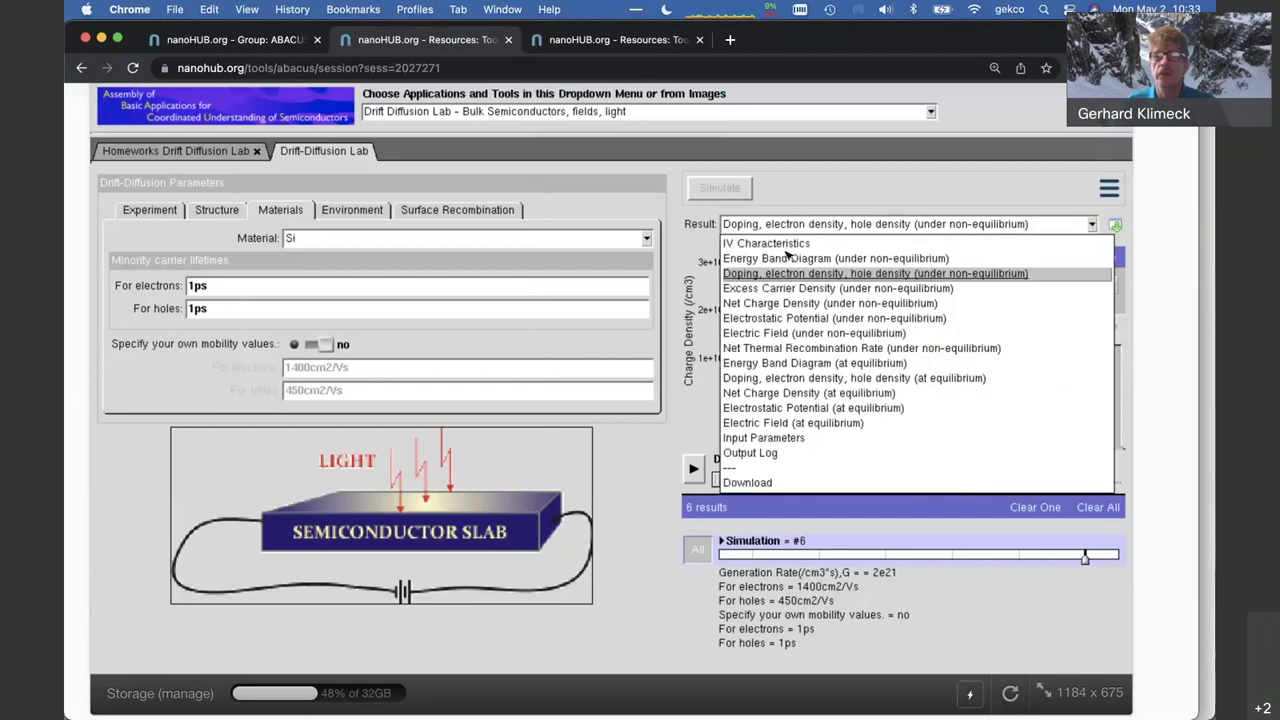
left_click(810, 248)
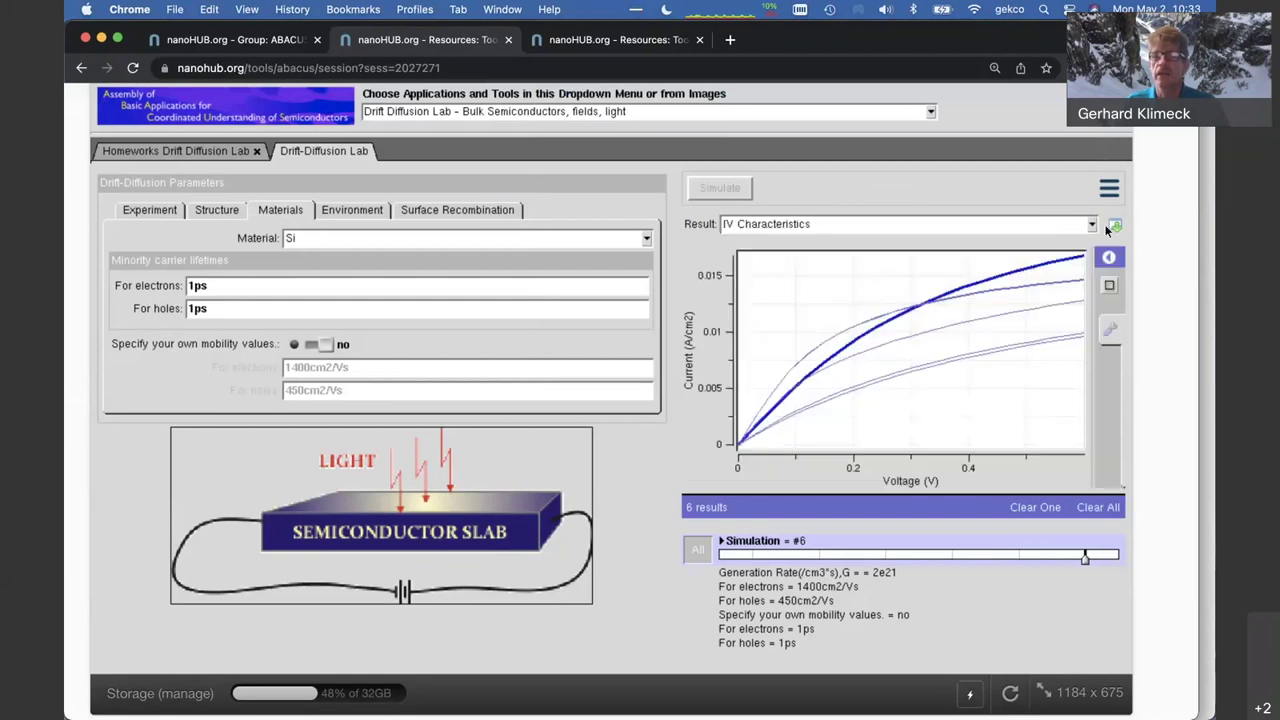
left_click(1115, 226)
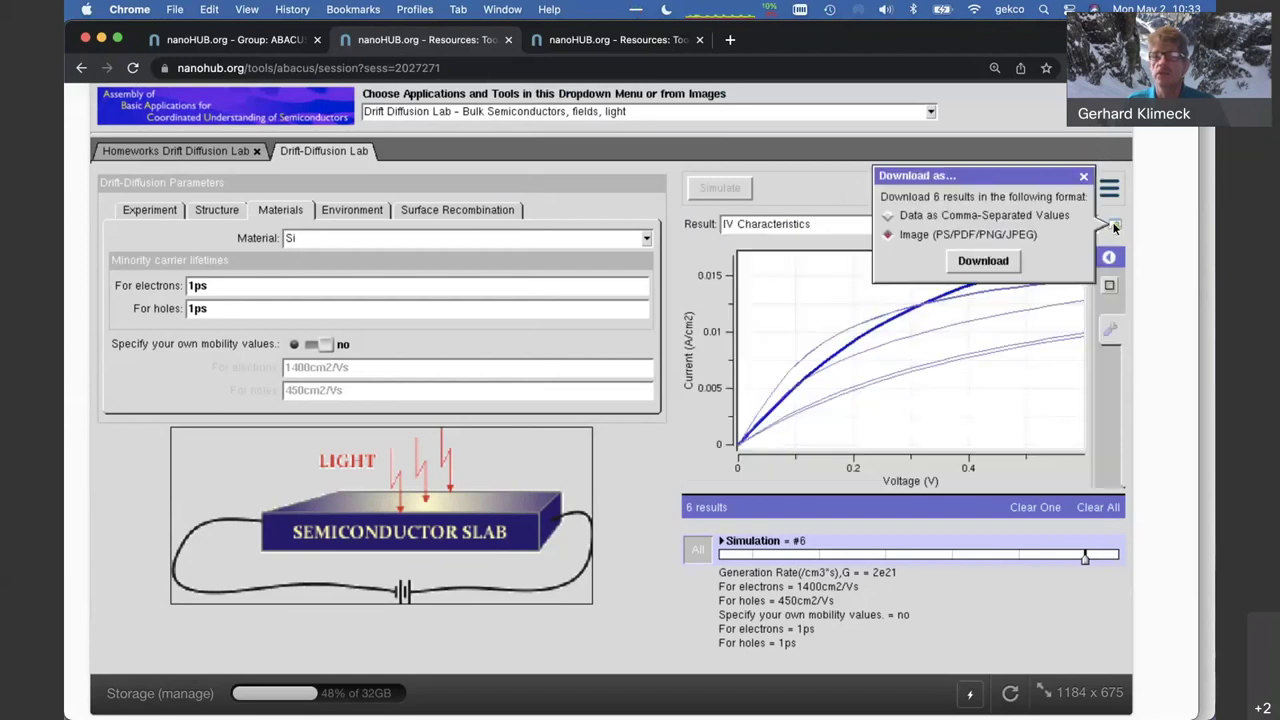
left_click(926, 215)
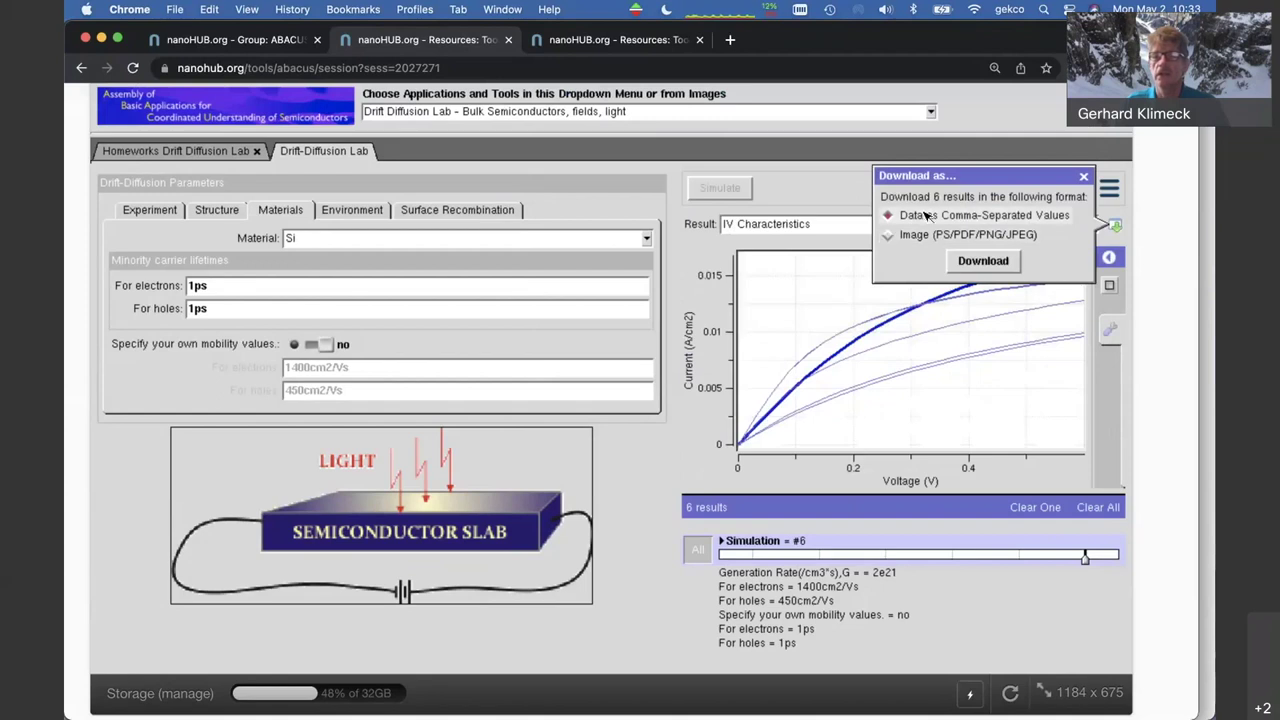
left_click(980, 261)
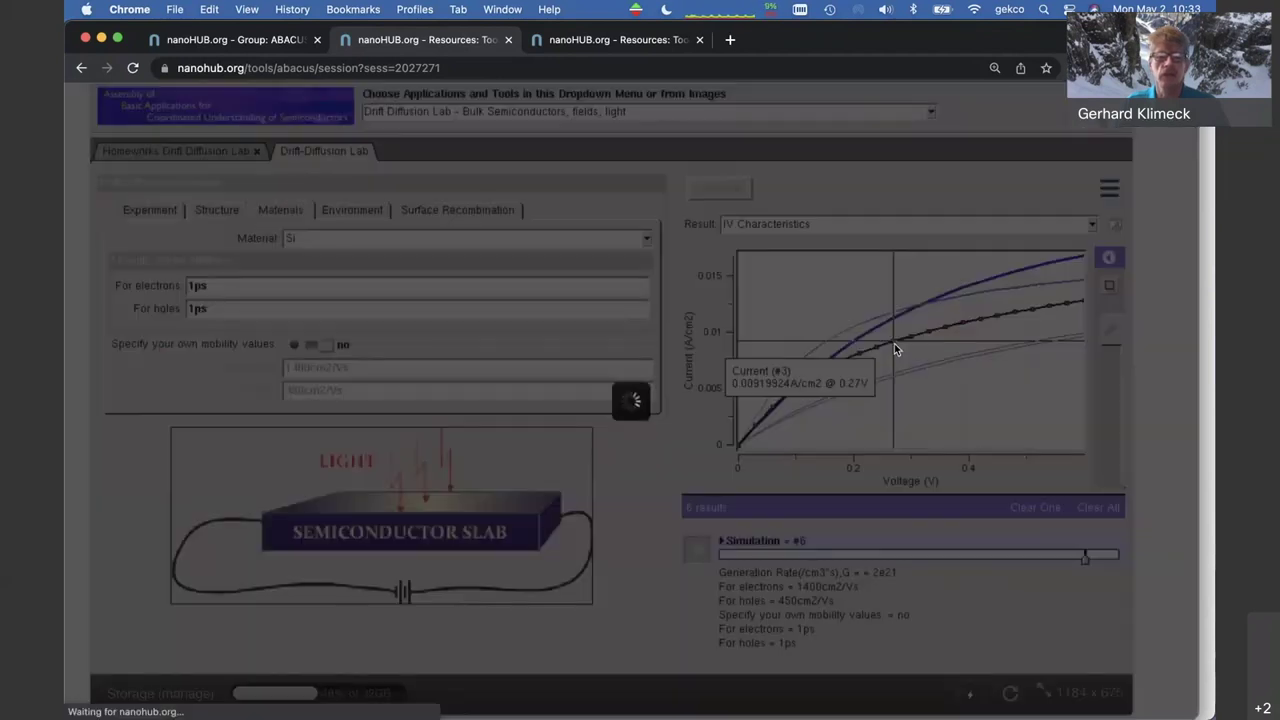
Look through the exported voltage and current data of all simulations, enlarging the data area, and close the download window
scroll(594, 540, "down", 6)
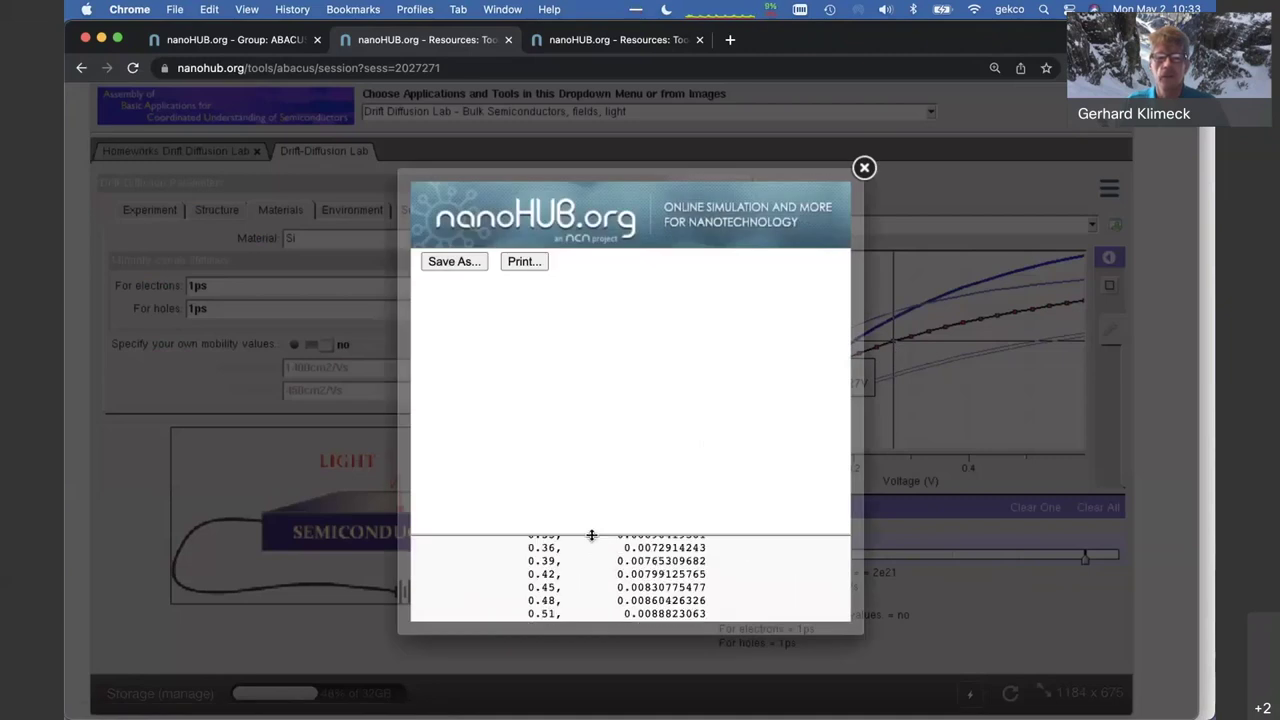
left_click_drag(592, 534, 602, 309)
scroll(640, 445, "up", 5)
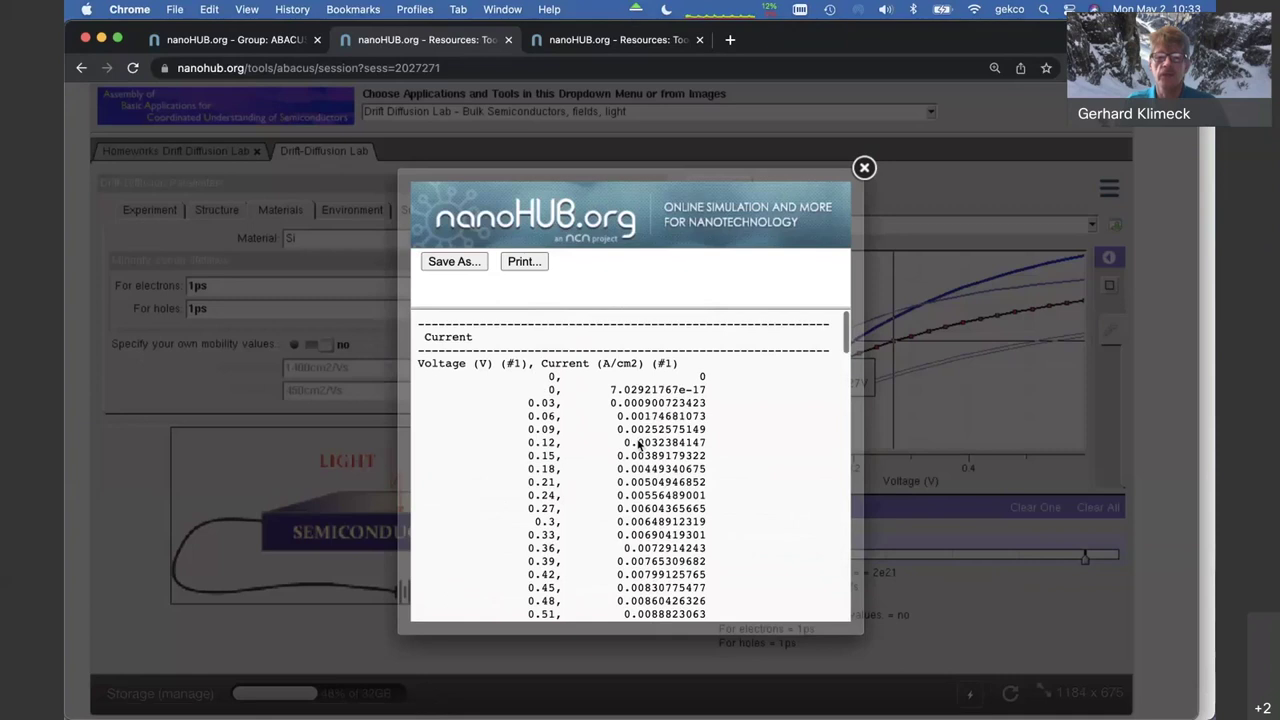
scroll(637, 440, "down", 10)
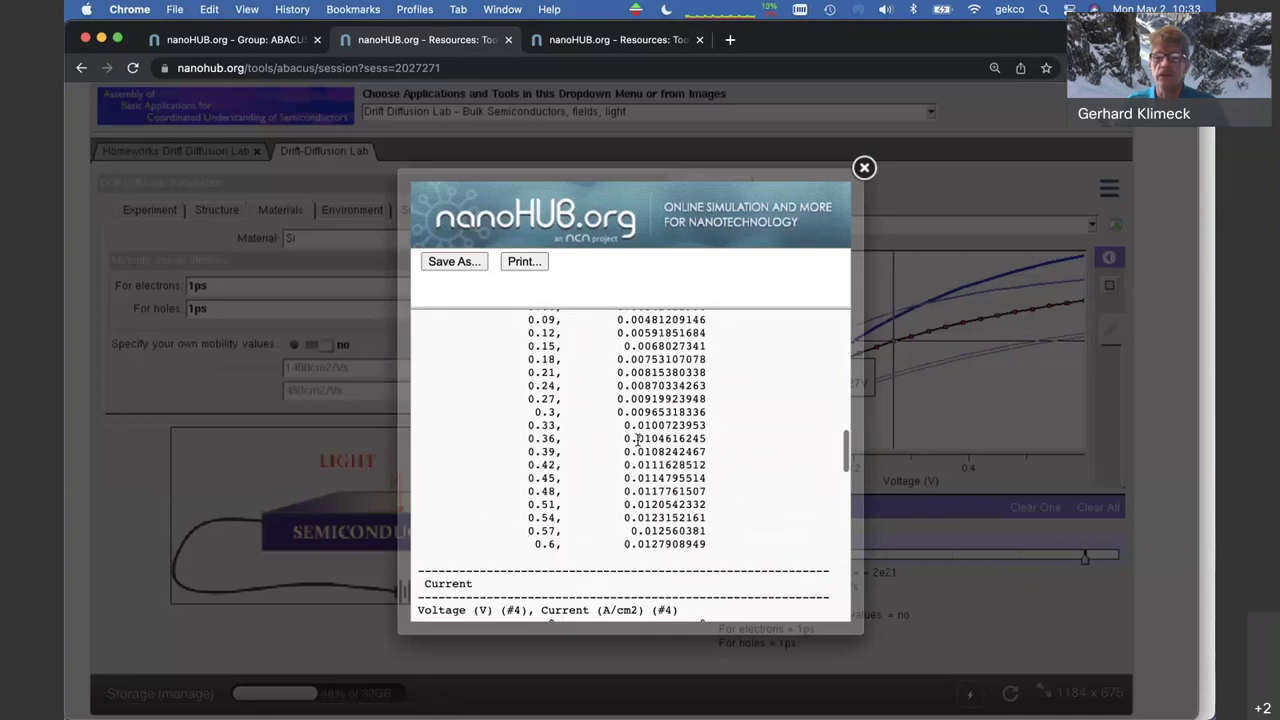
scroll(637, 440, "down", 10)
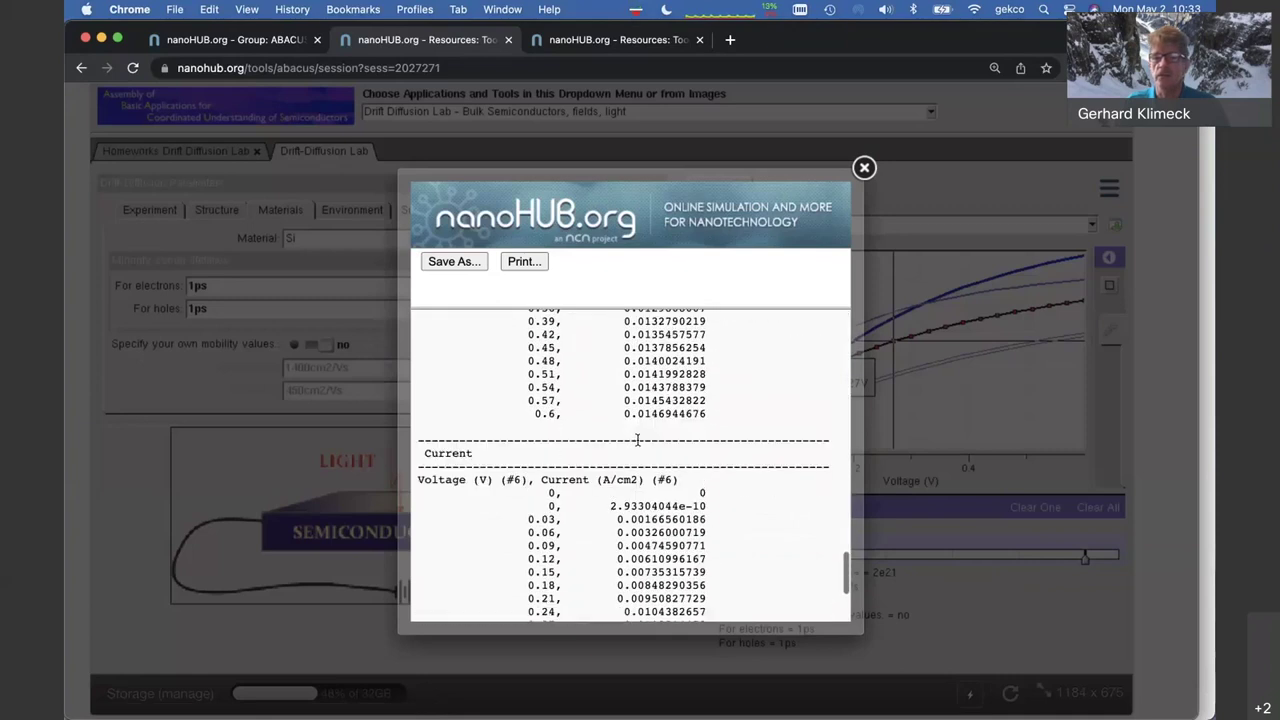
scroll(637, 440, "down", 4)
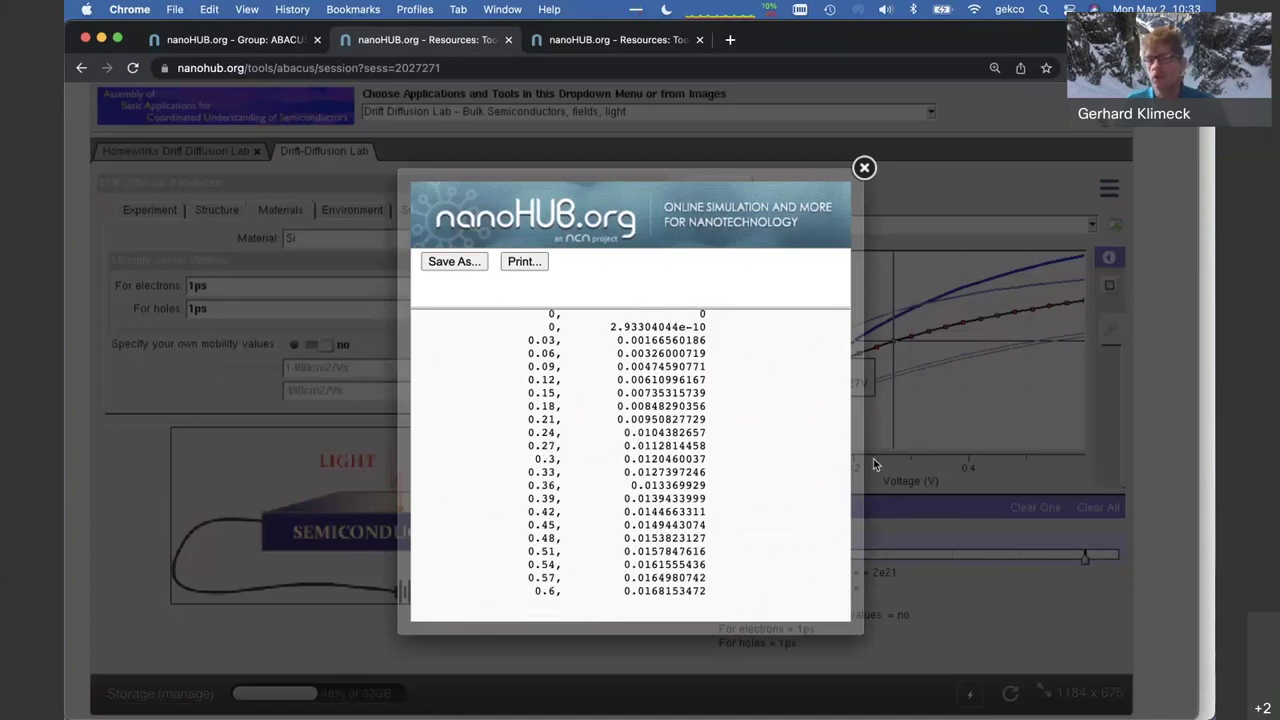
left_click(864, 168)
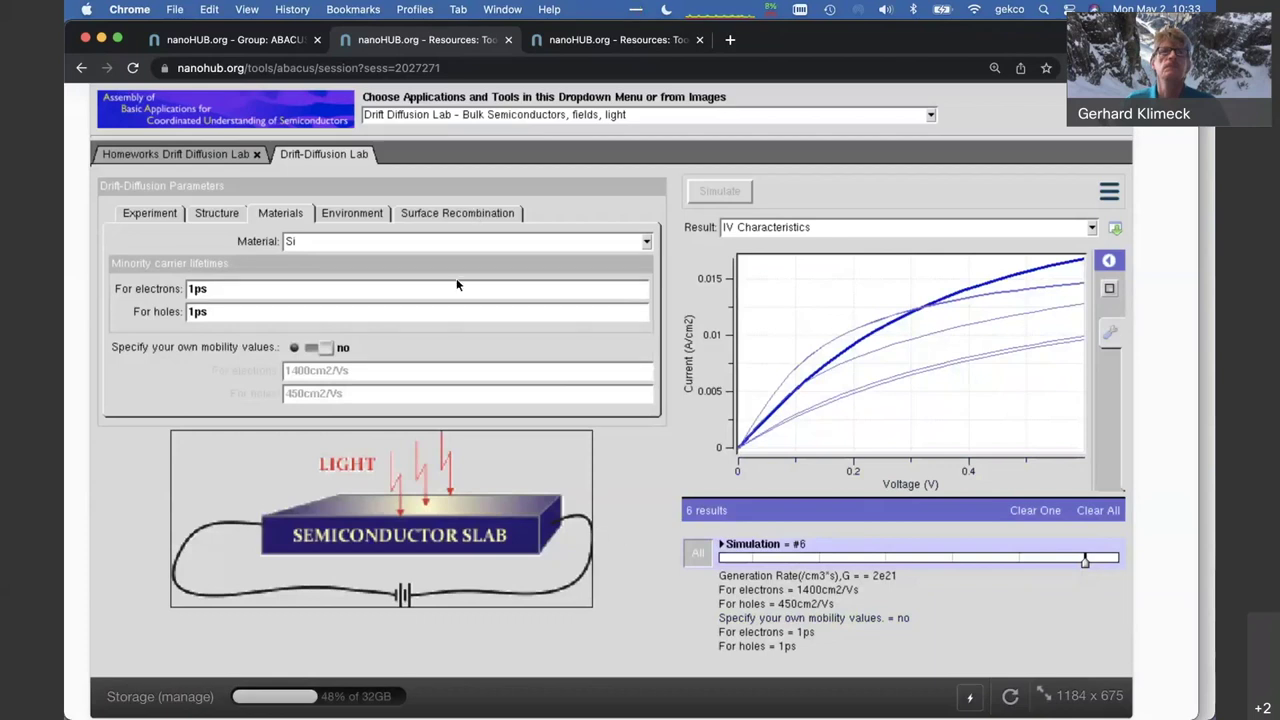
Show the Environment parameters and read the help on the allowed range of the light generation rate
left_click(355, 213)
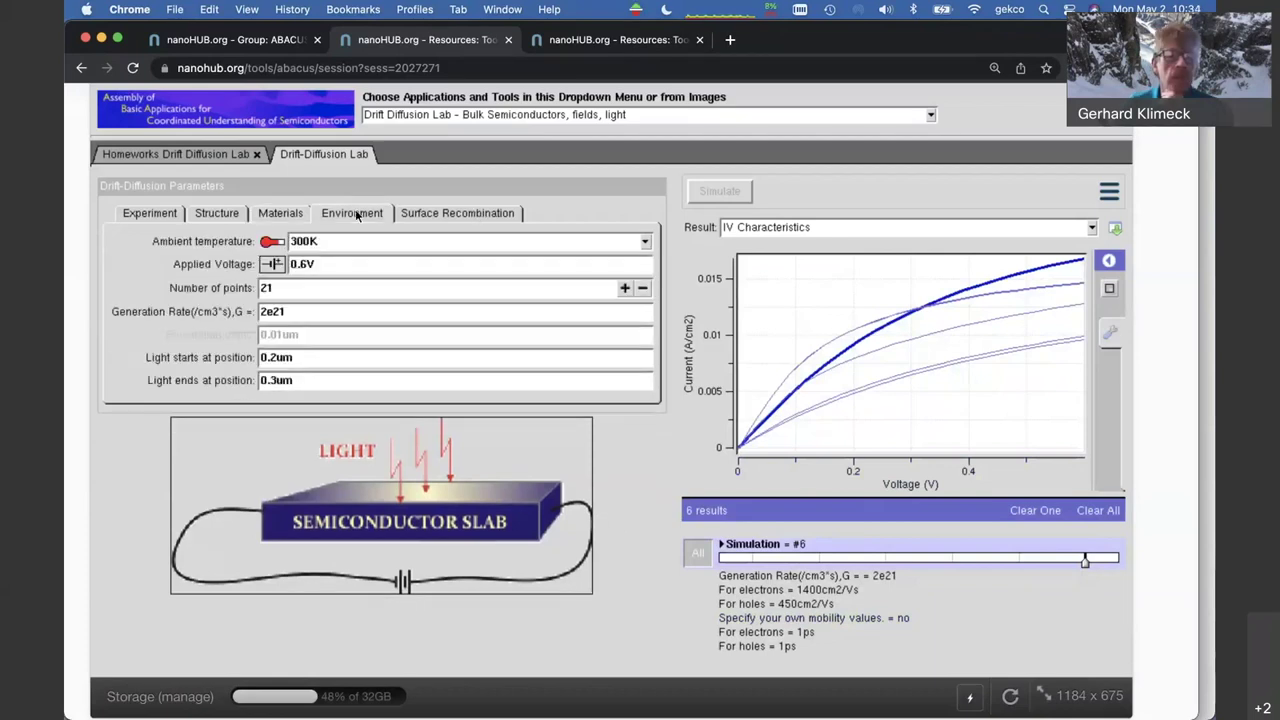
mouse_move(285, 315)
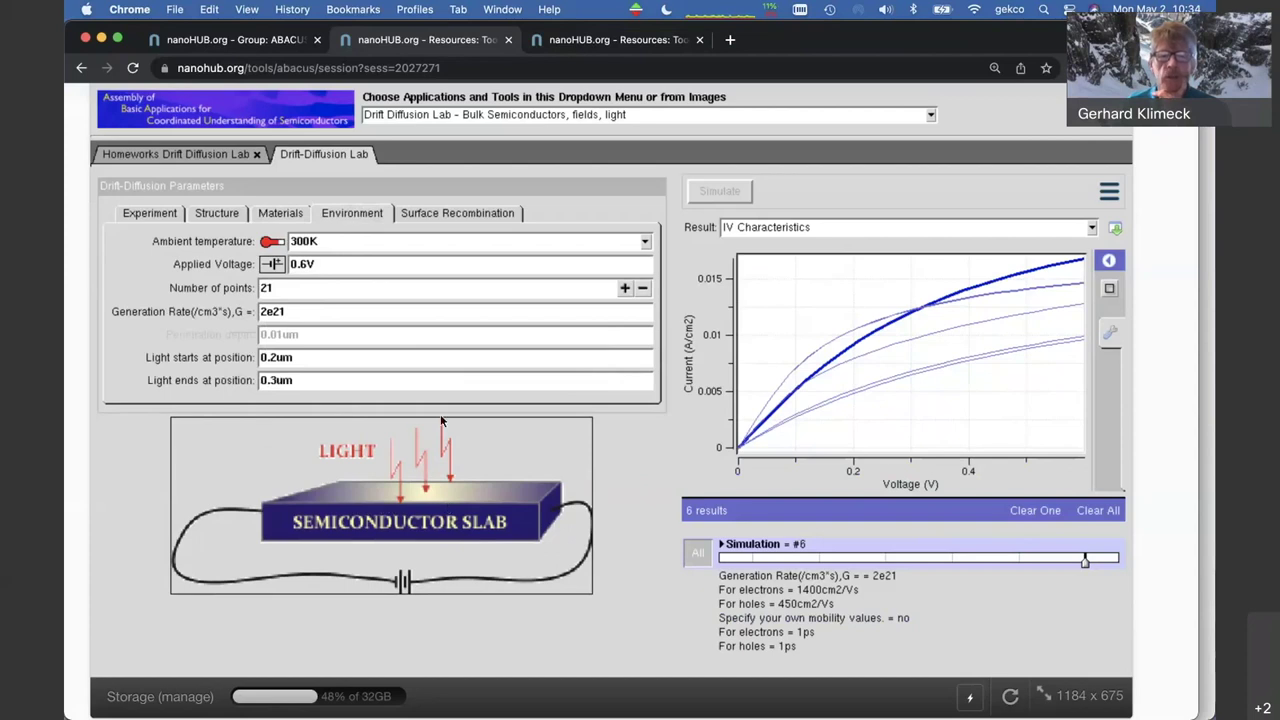
mouse_move(325, 311)
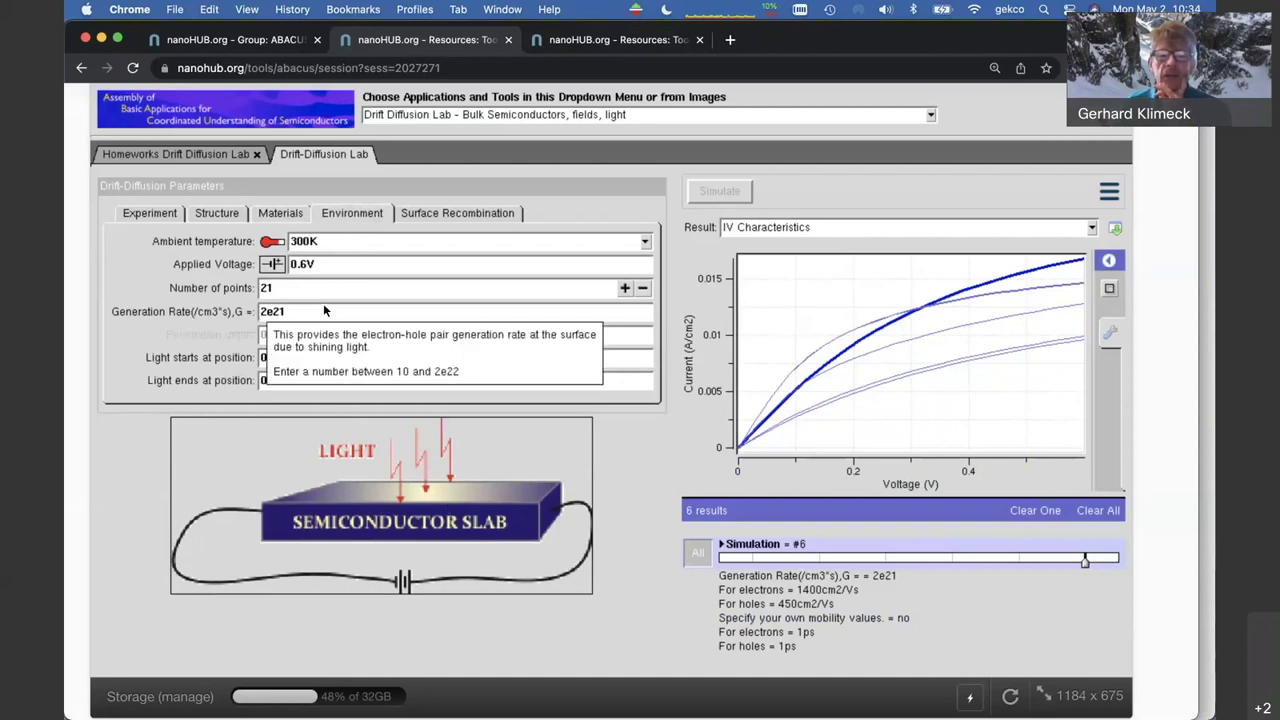
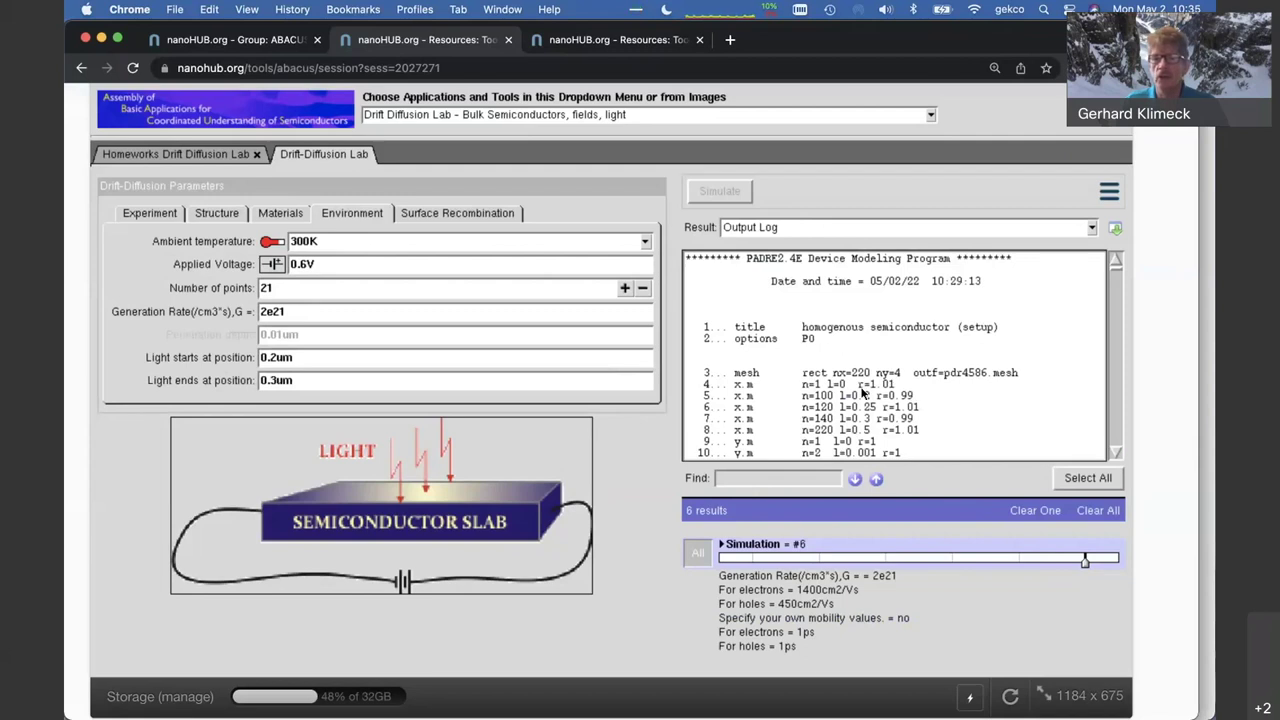
Read through the PADRE commands in the Output Log, from the mesh and material specifications to the applied-bias solve statements
left_click(1117, 452)
left_click(1117, 452)
left_click(1117, 452)
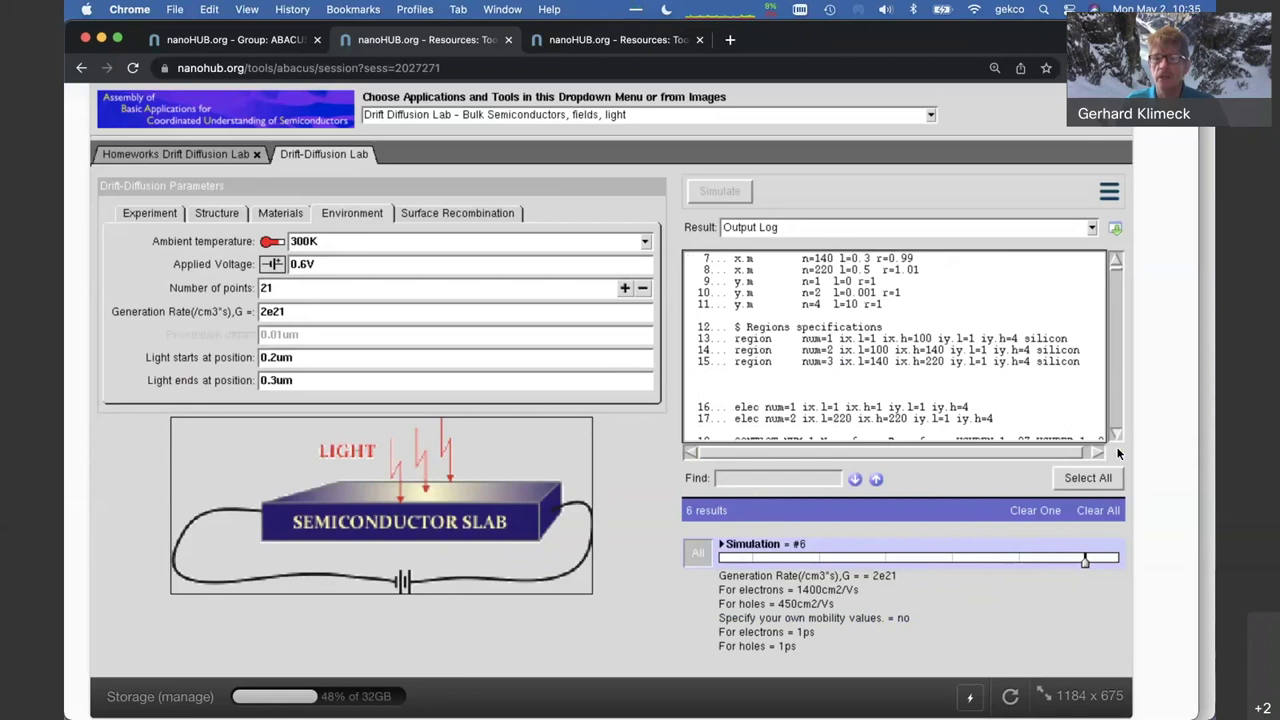
left_click(1117, 452)
left_click(1117, 452)
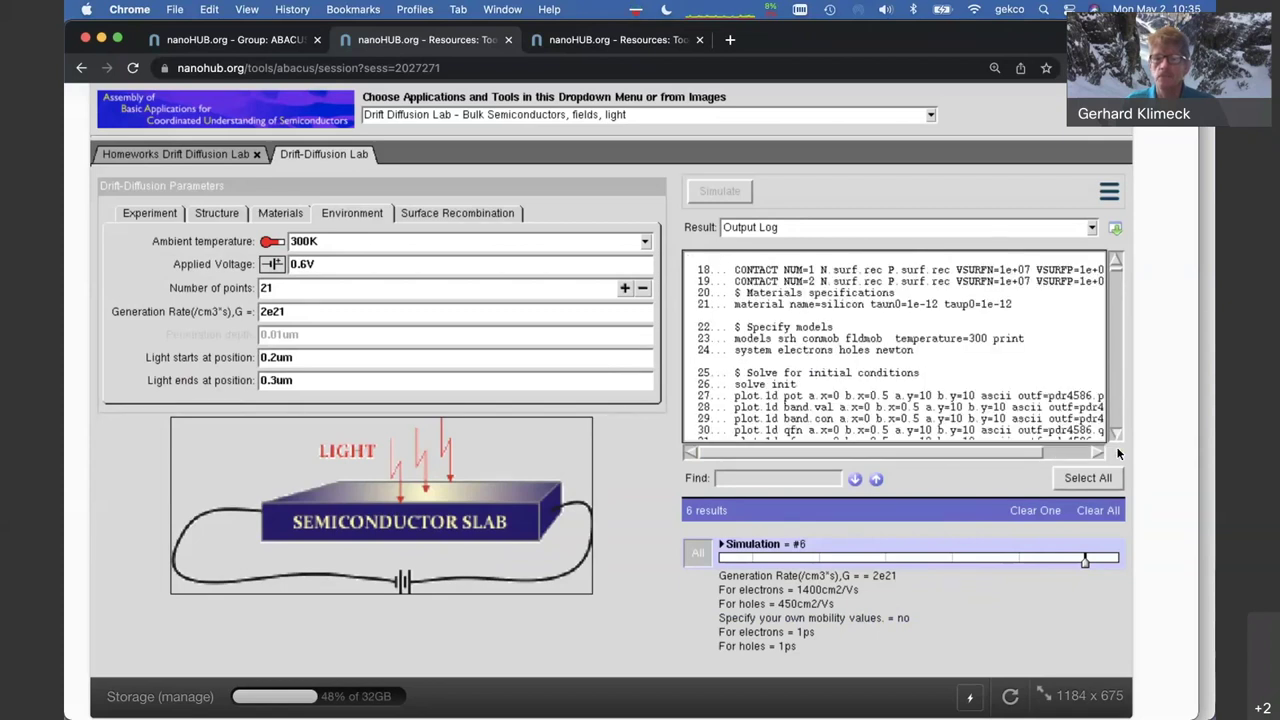
left_click(1117, 452)
left_click(1117, 452)
left_click(1117, 452)
left_click(1117, 452)
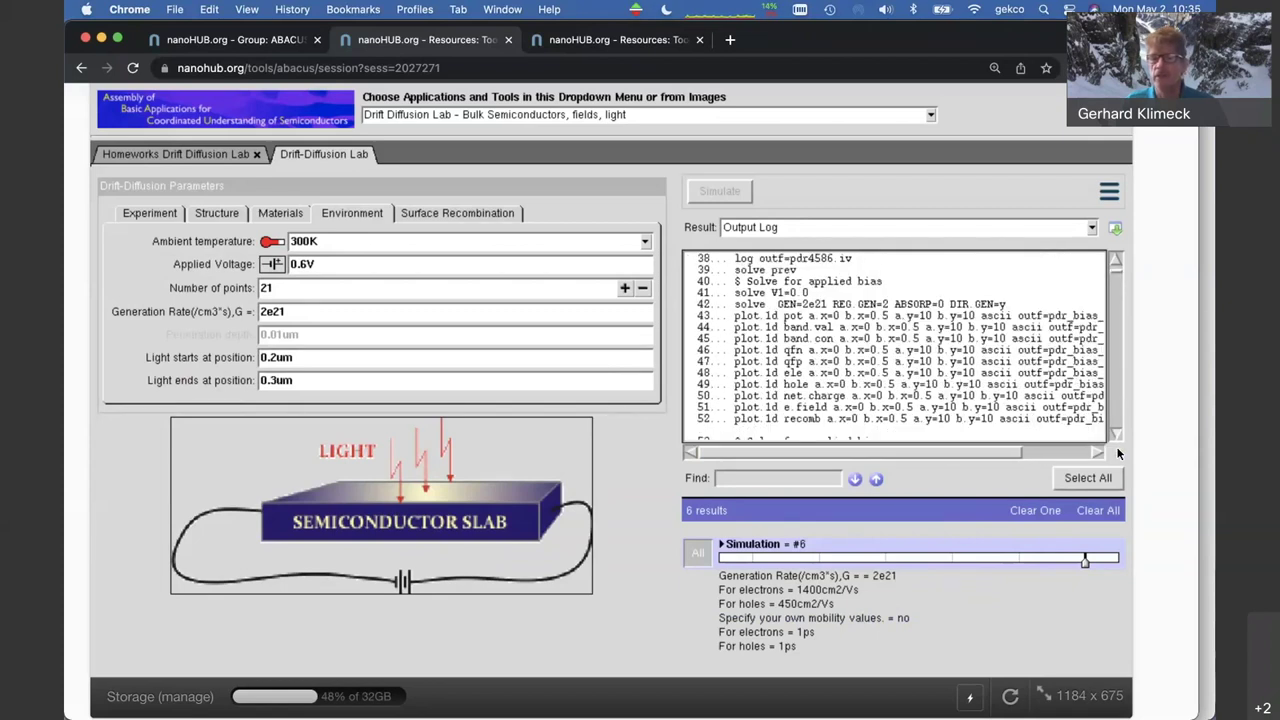
left_click(1117, 452)
left_click(1117, 432)
left_click(1117, 432)
left_click(1117, 432)
left_click(1117, 432)
left_click(1117, 432)
left_click(1117, 432)
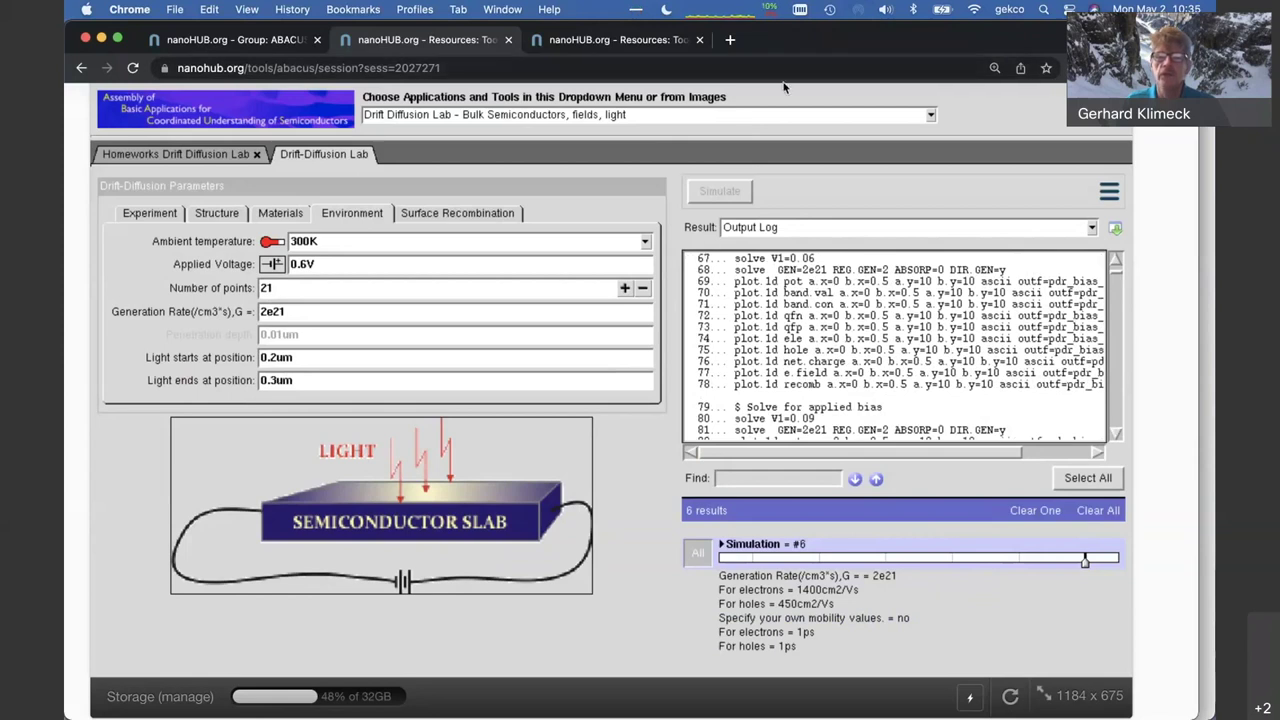
Open the Padre tool page at nanohub.org/tools/padre in a new browser tab
left_click(730, 41)
left_click(629, 69)
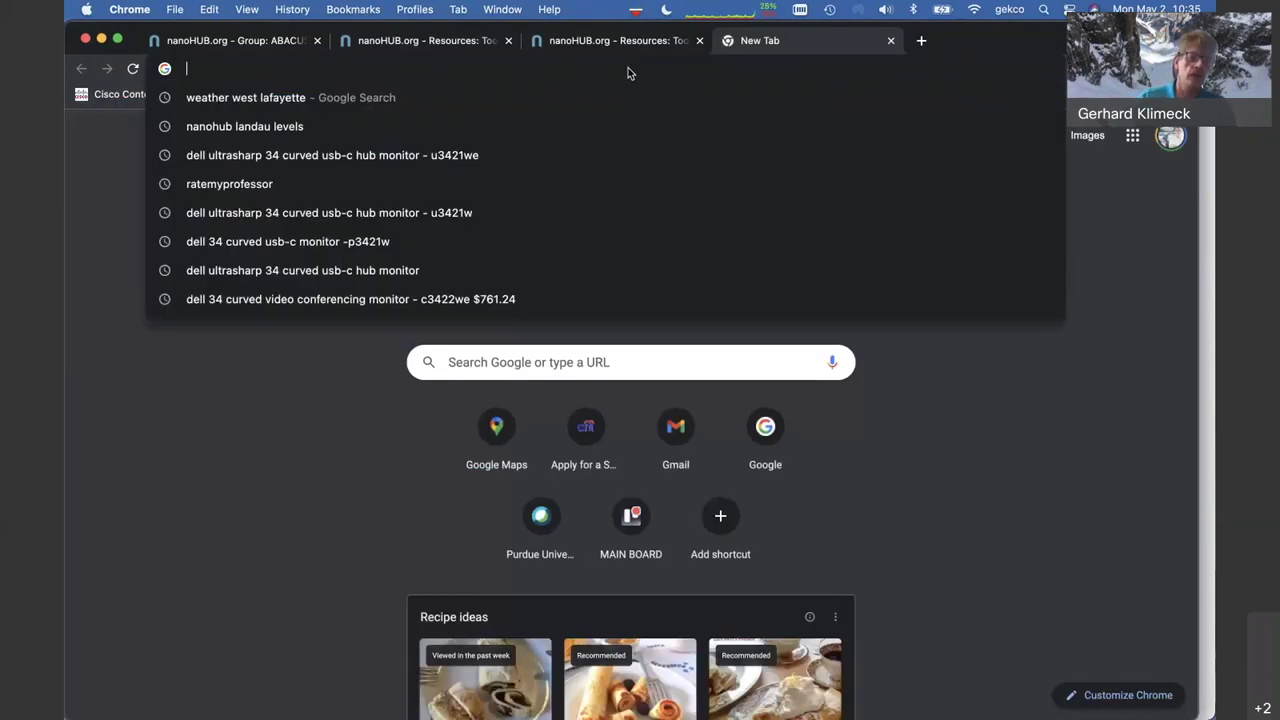
type("nan")
key("Right")
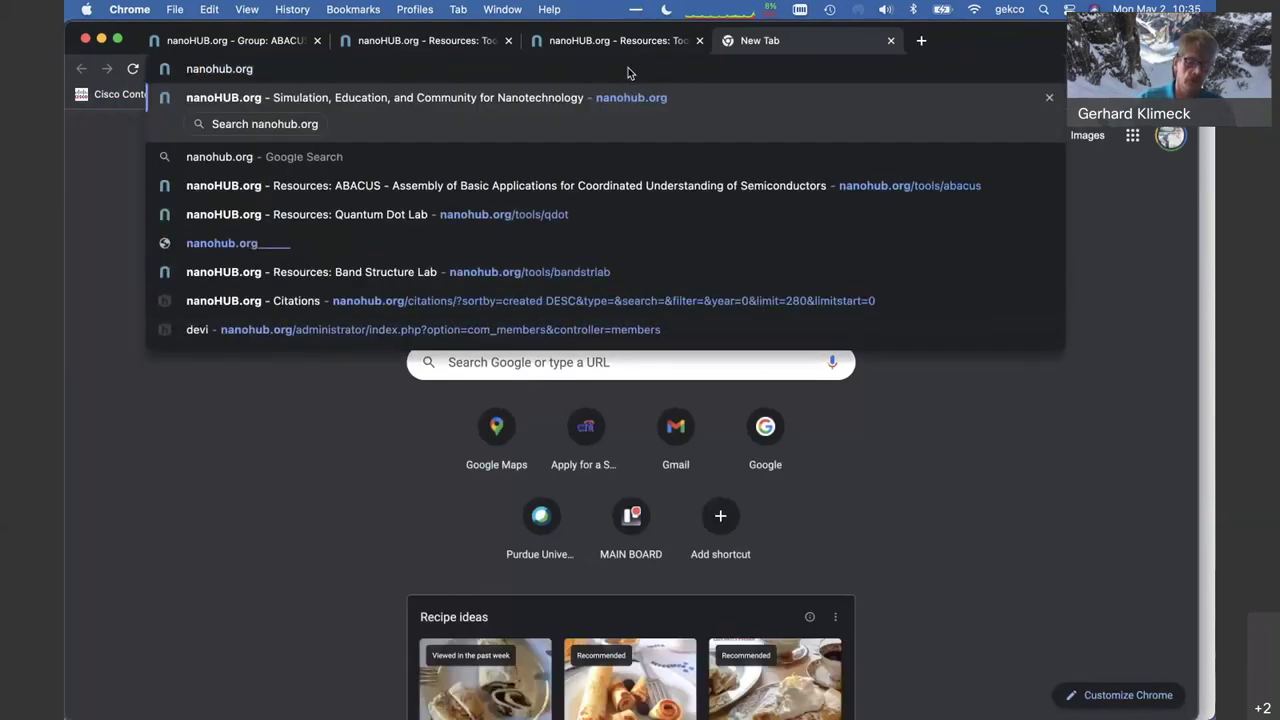
type("/tools/pad")
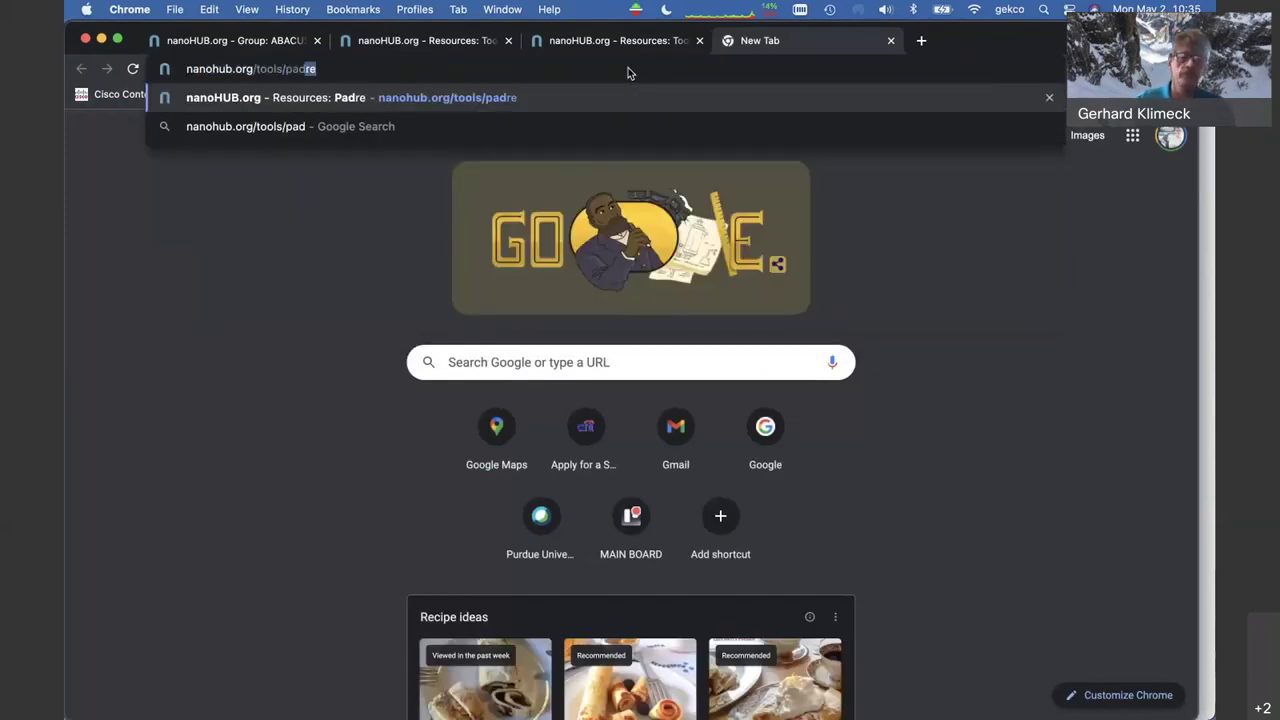
key("Return")
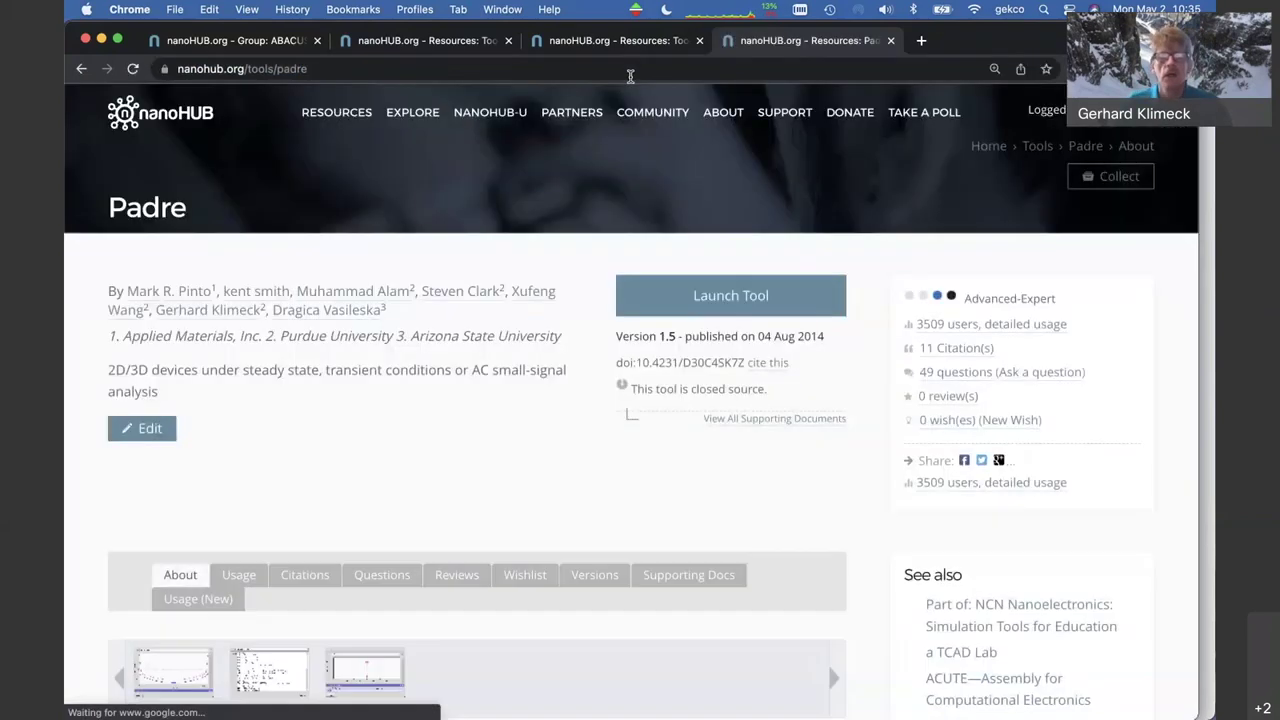
Launch the Padre tool and load its PN diode example input file, followed by the MOSFET example
left_click(735, 295)
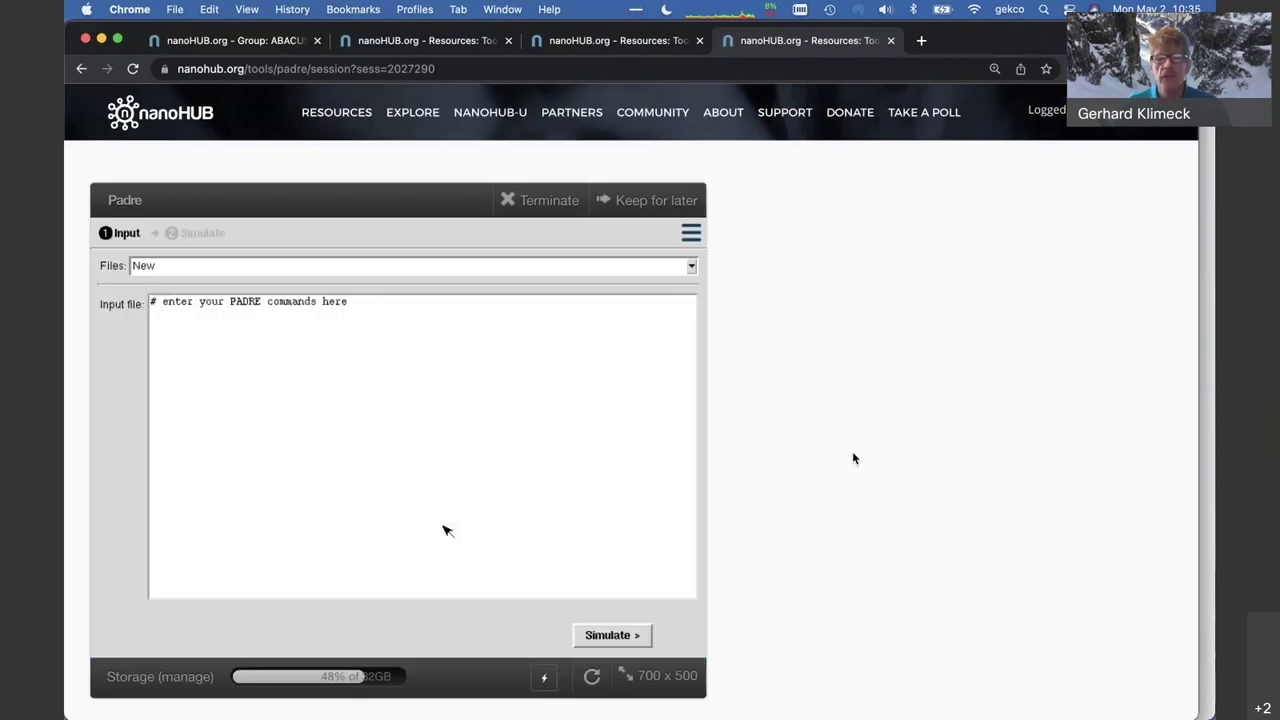
left_click(265, 266)
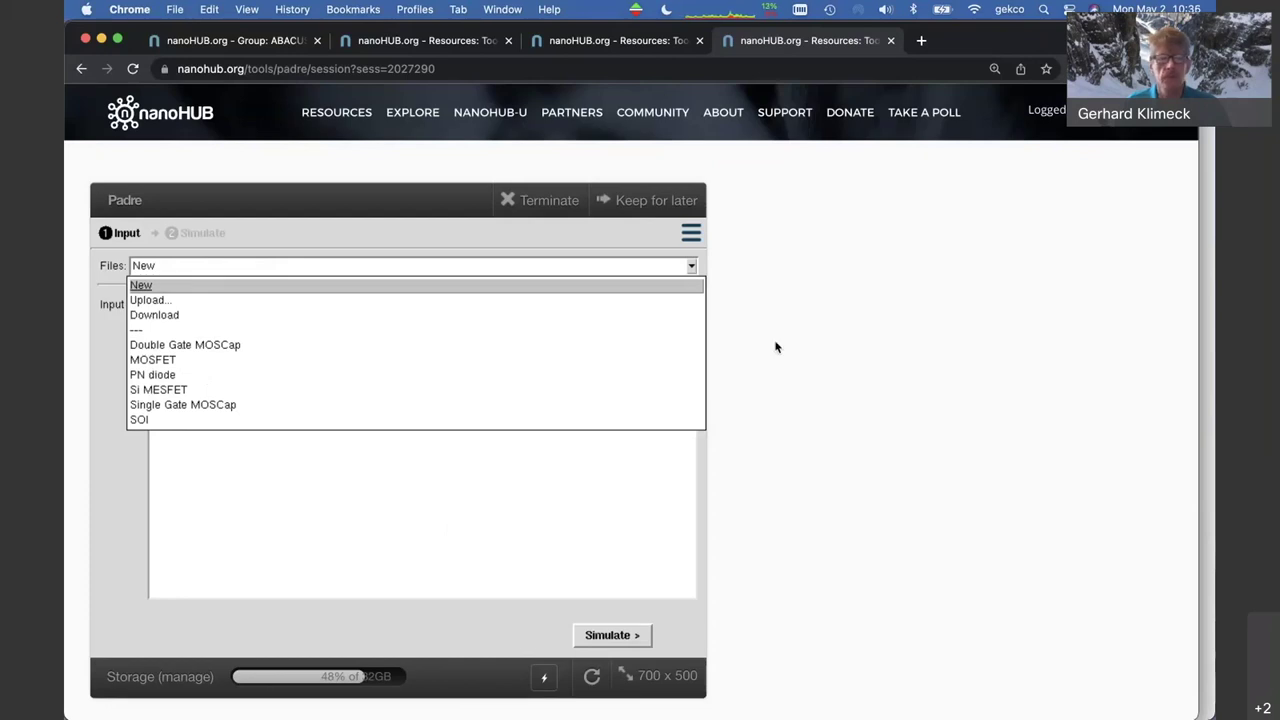
left_click(155, 374)
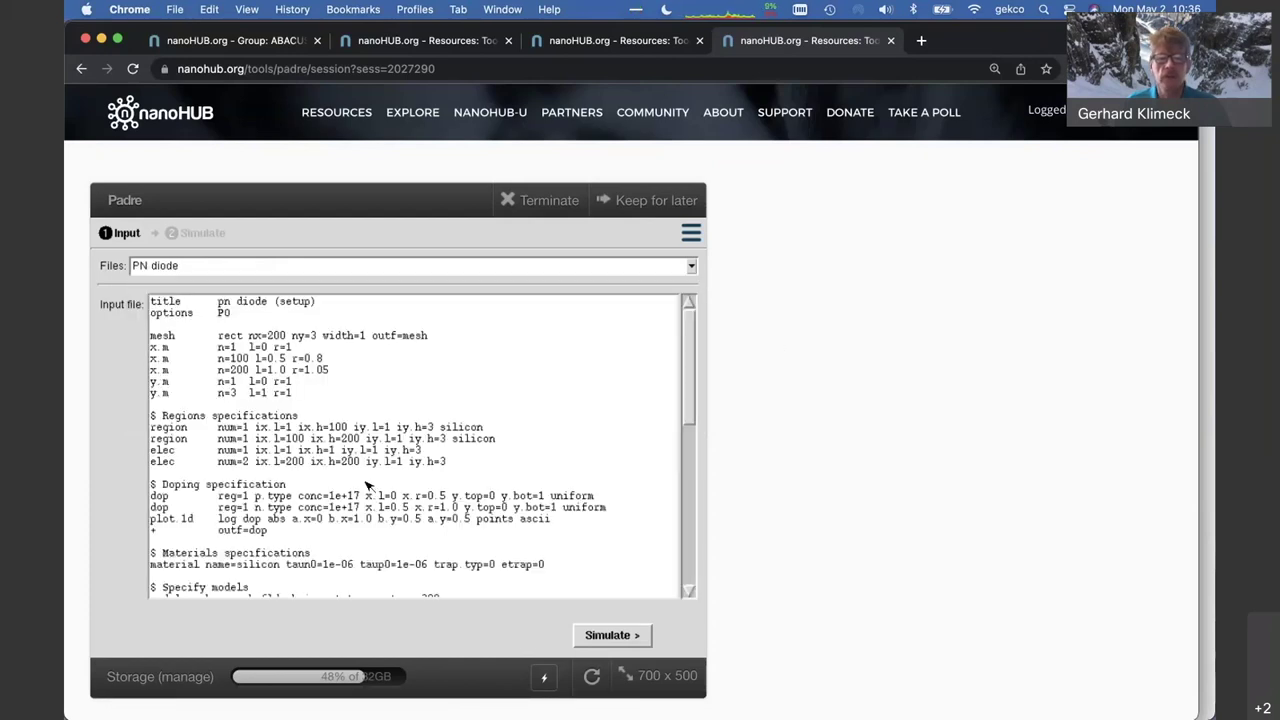
left_click(338, 264)
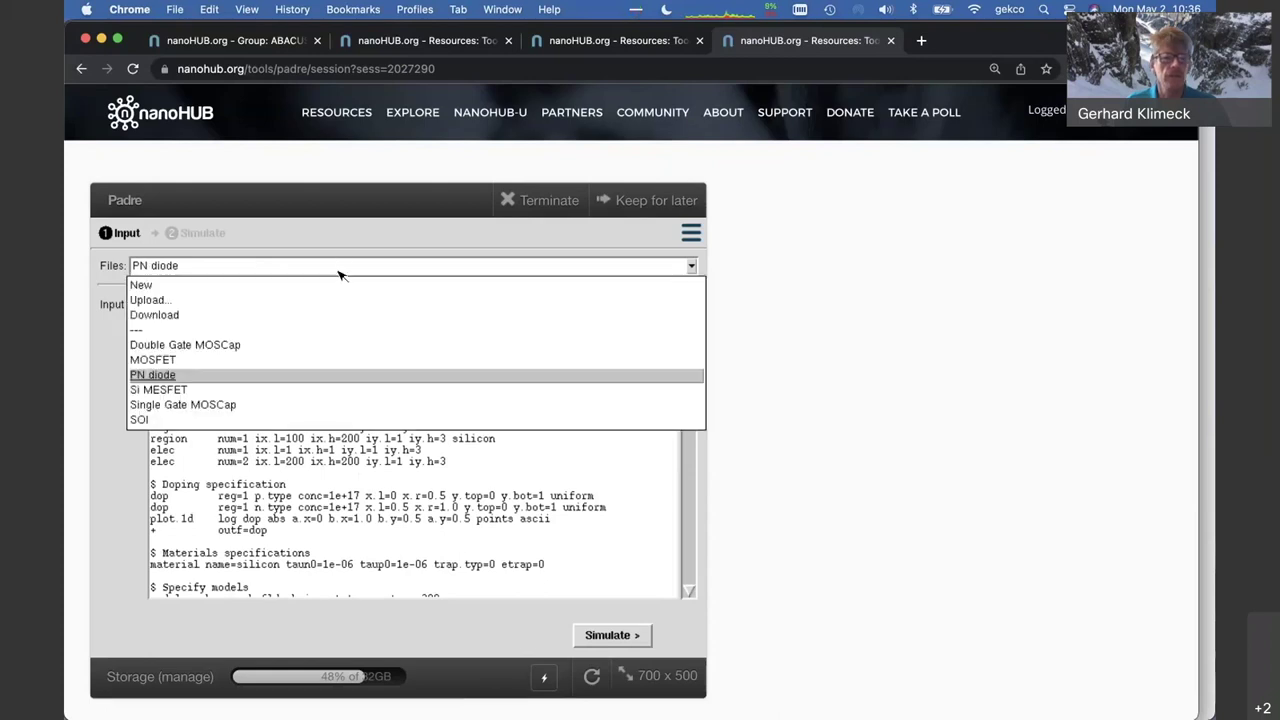
left_click(155, 359)
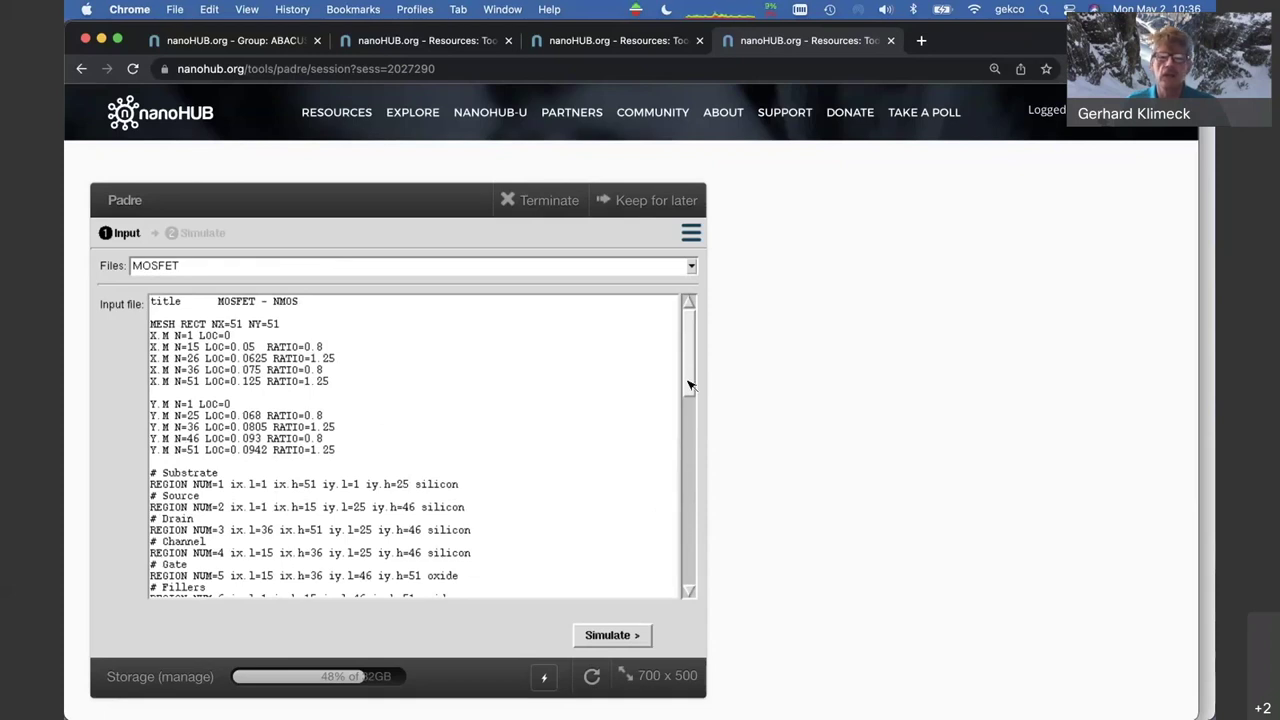
Return to the Drift Diffusion Lab session and read simulation #6's Output Log through the applied-bias solve statements up to the end statement
left_click(444, 40)
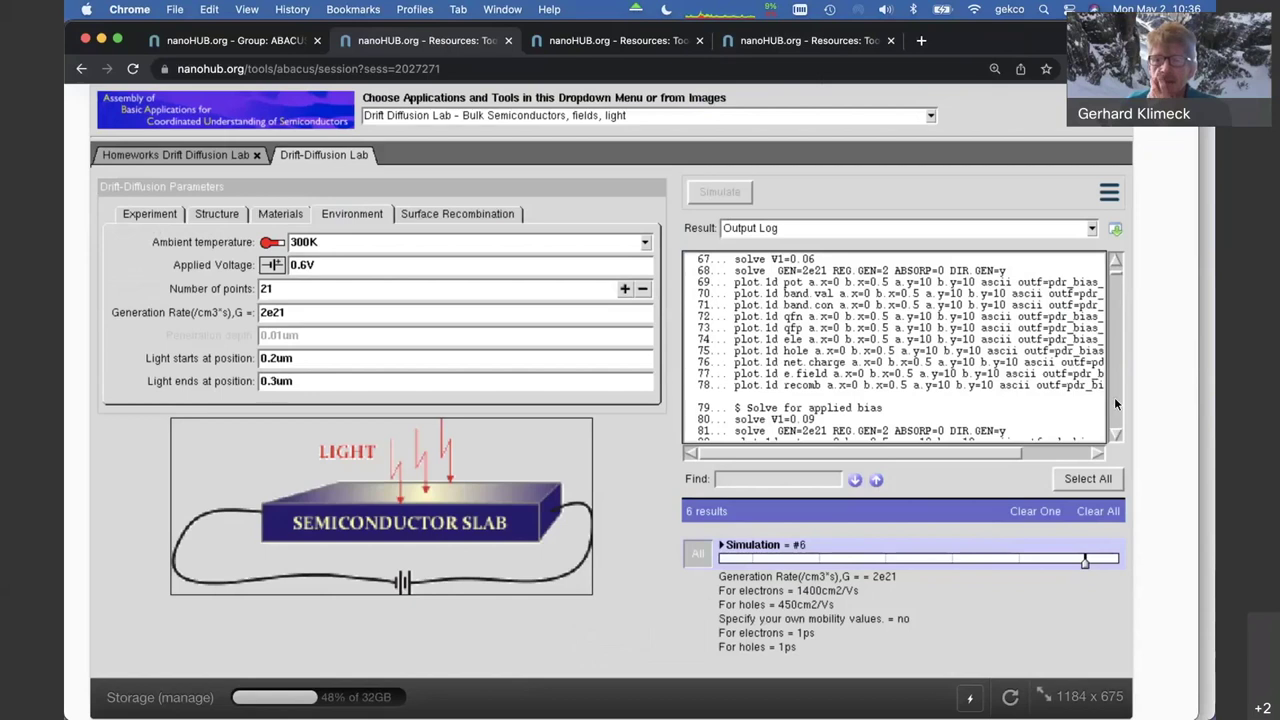
scroll(1114, 397, "down", 10)
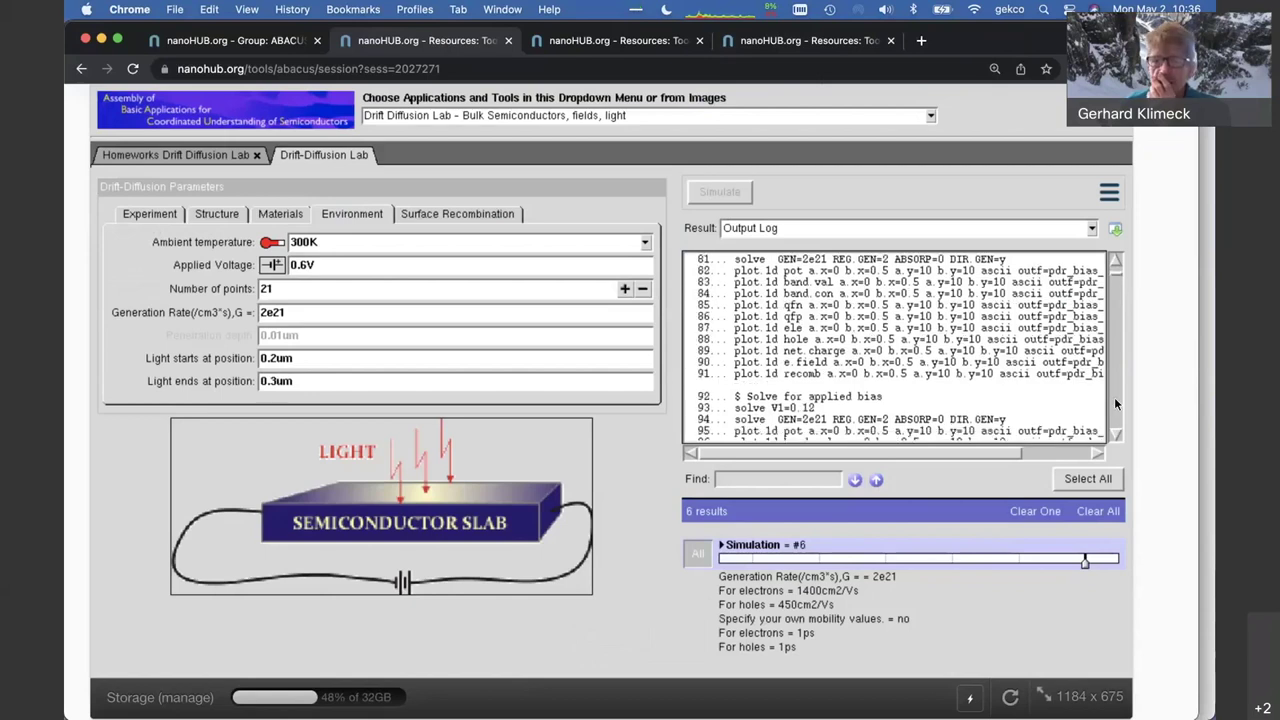
scroll(1114, 397, "down", 6)
scroll(1114, 397, "down", 20)
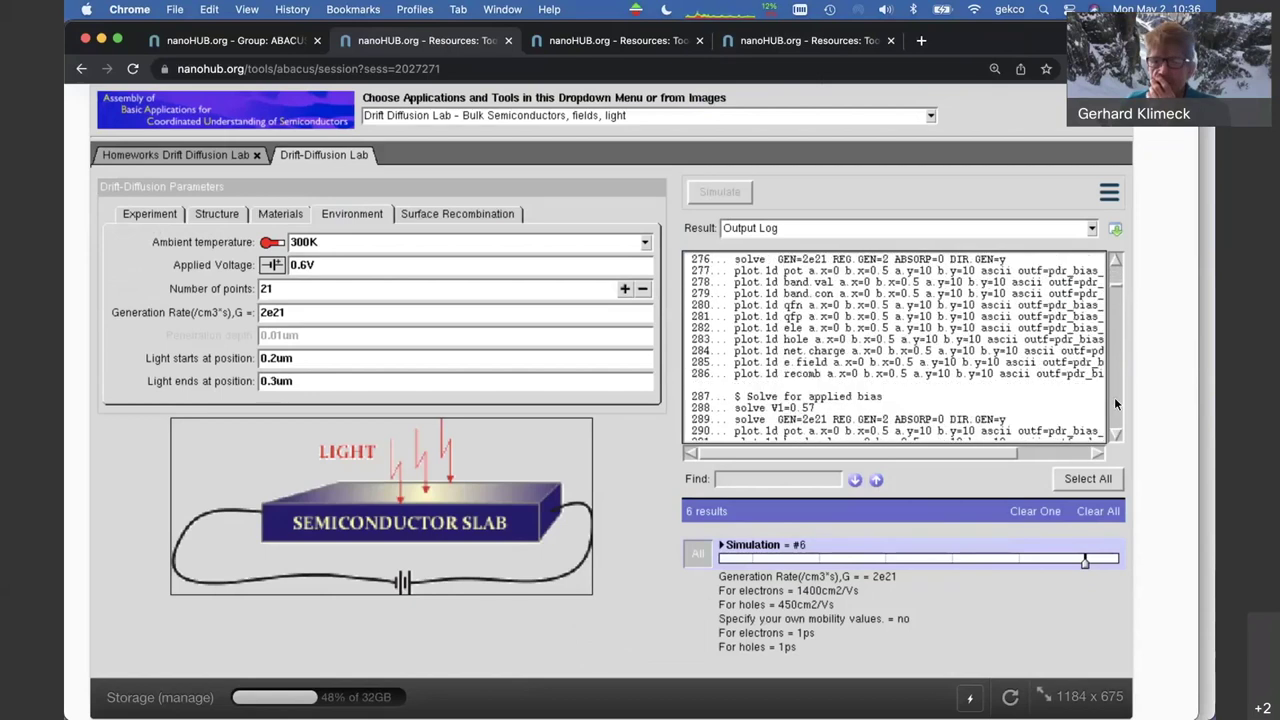
scroll(1117, 290, "up", 2)
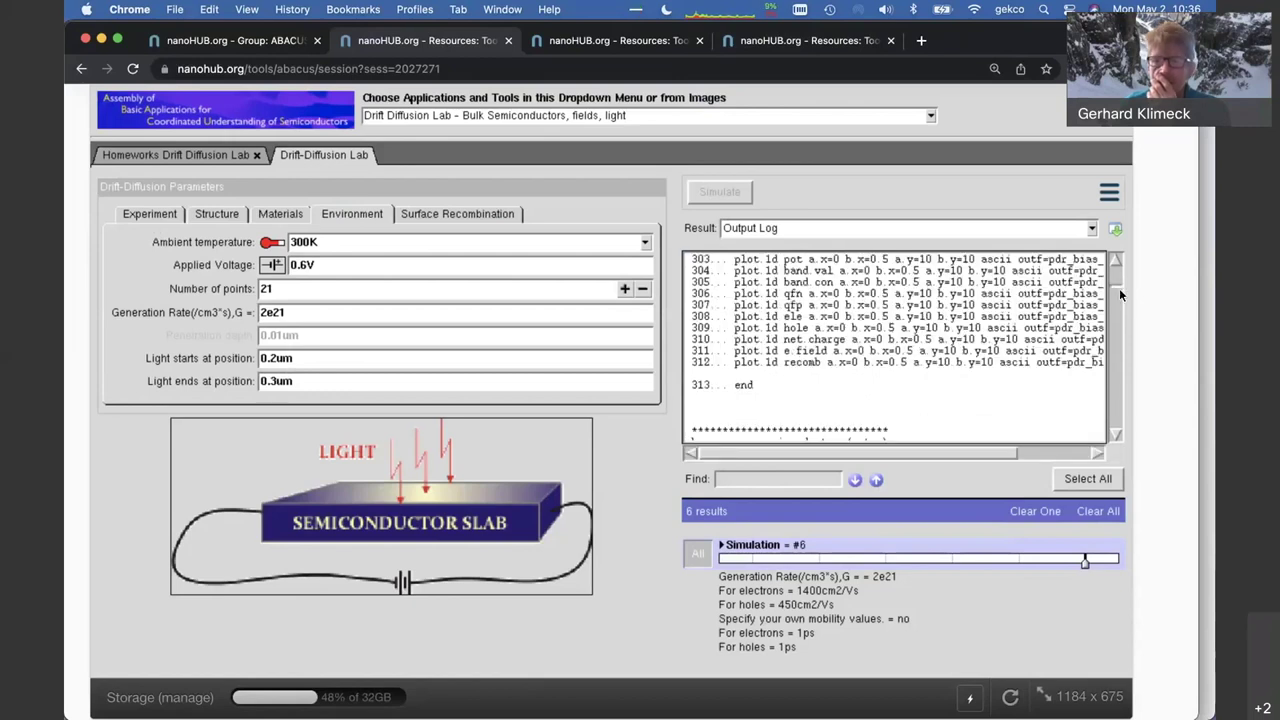
scroll(1119, 270, "up", 2)
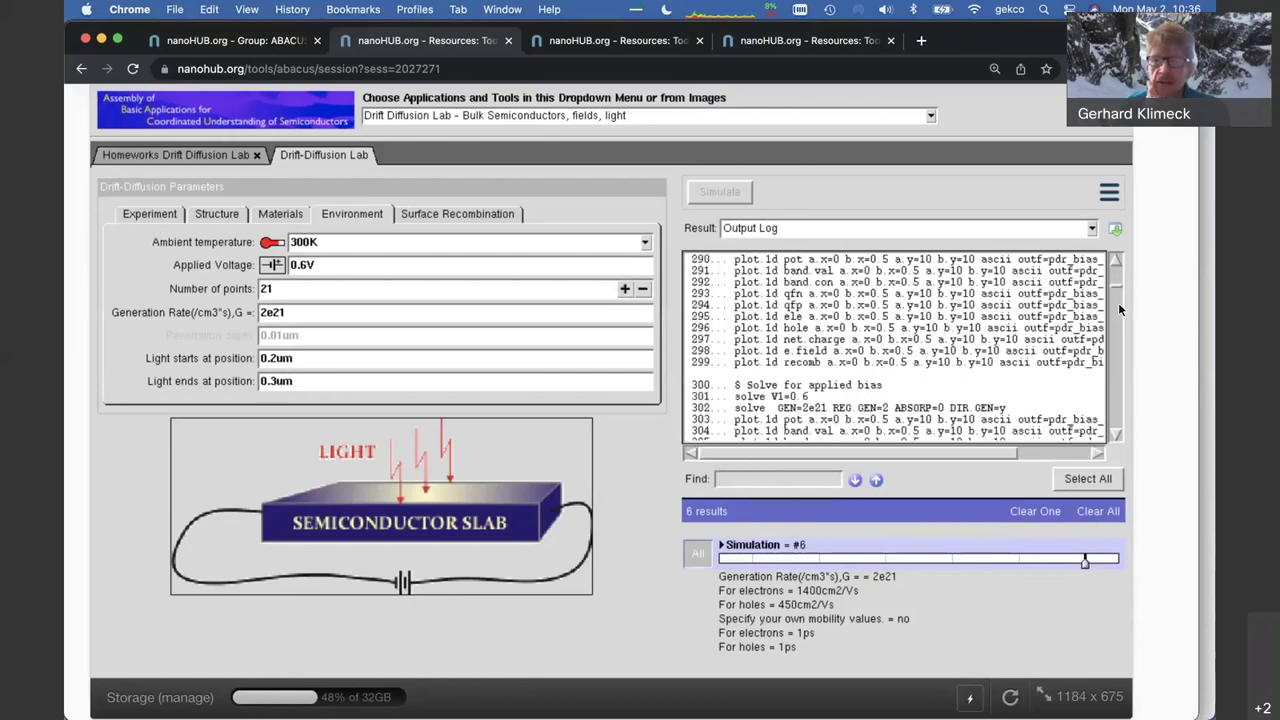
Examine the output file names in the final bias point's plot commands and the model flags further down the log
left_click_drag(993, 453, 1027, 453)
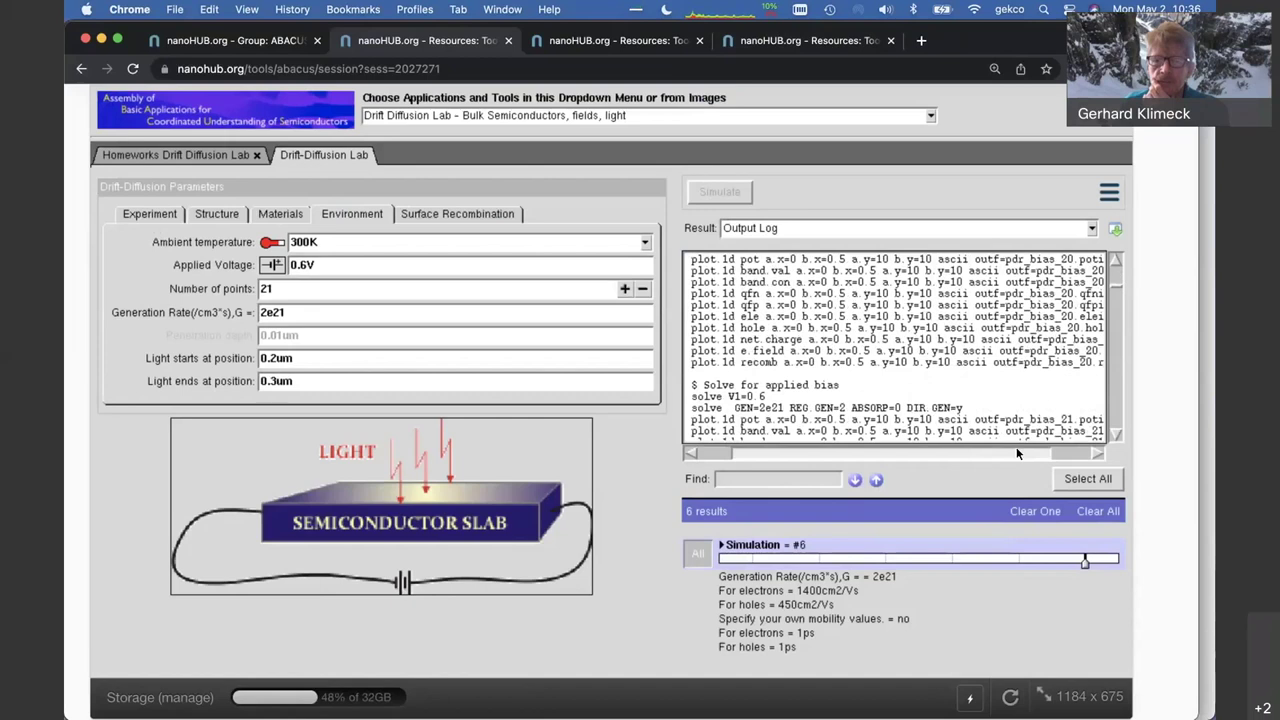
left_click(1121, 433)
left_click(1117, 432)
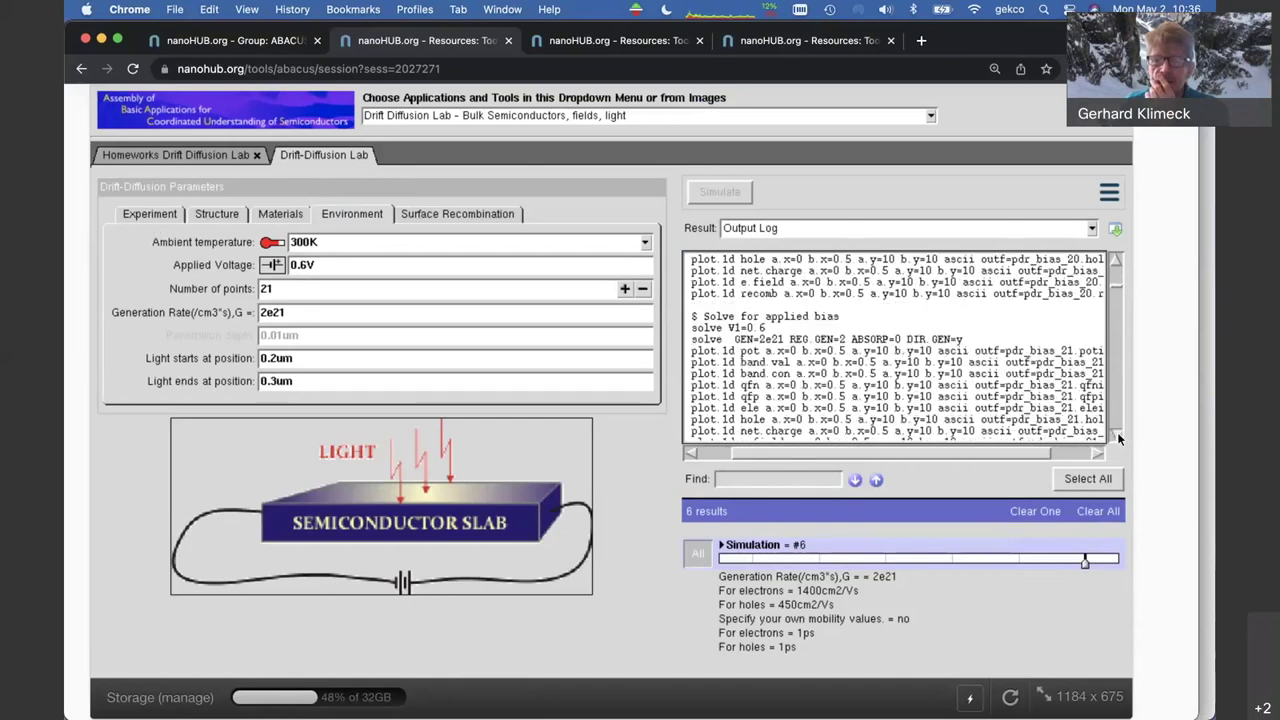
left_click(1117, 432)
left_click(1117, 432)
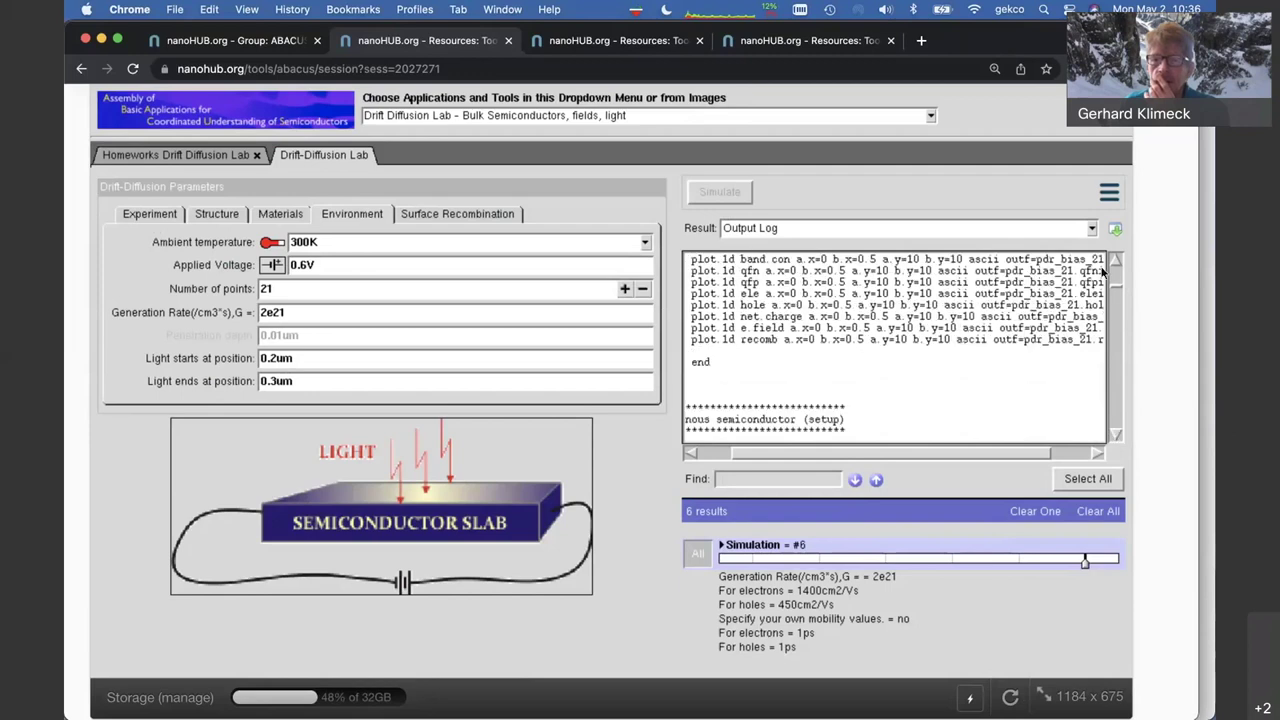
left_click(1117, 424)
left_click(1118, 427)
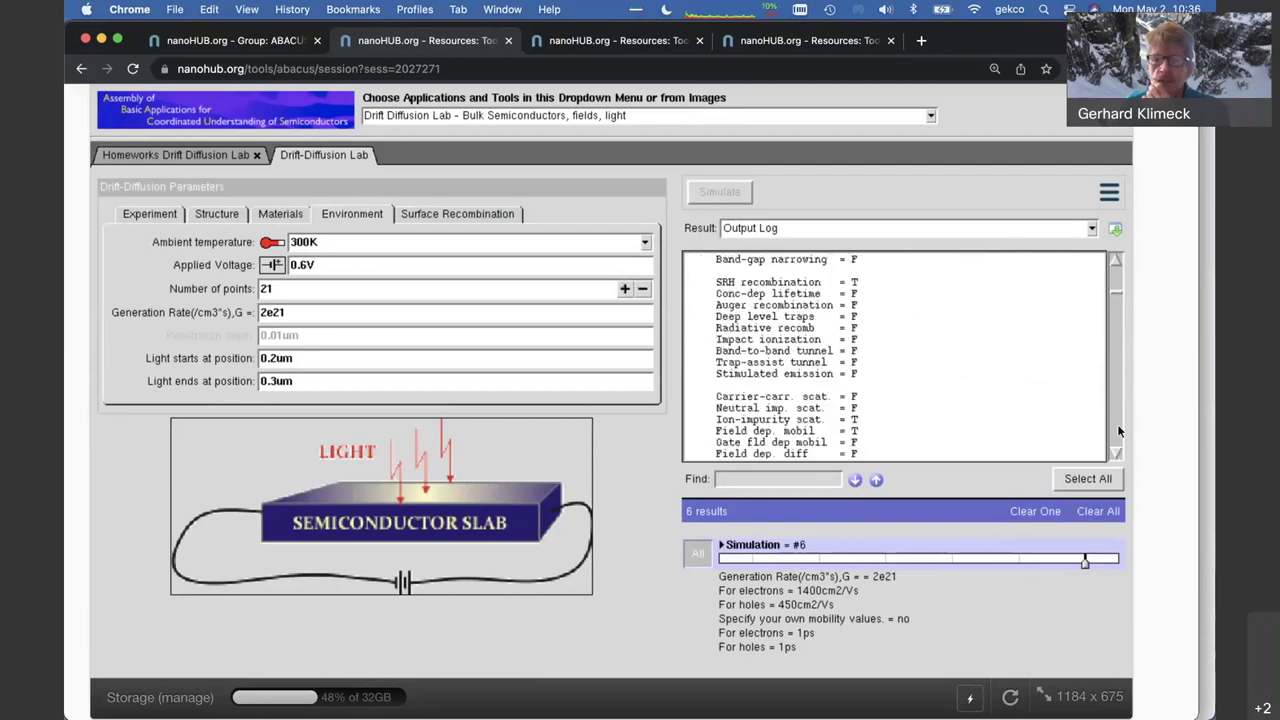
Go back up the log from the semiconductor data to the mesh and region specifications near its beginning
left_click(1115, 272)
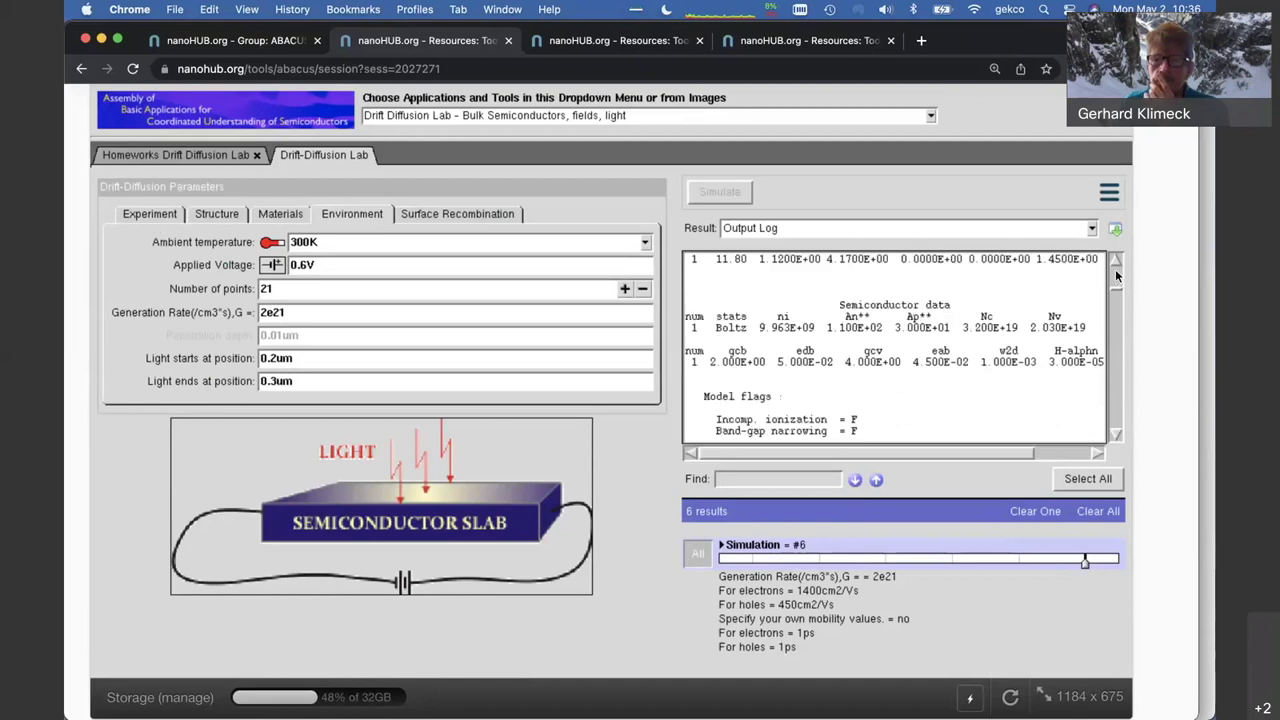
left_click(1117, 276)
left_click(1117, 276)
left_click(1117, 274)
left_click(1117, 272)
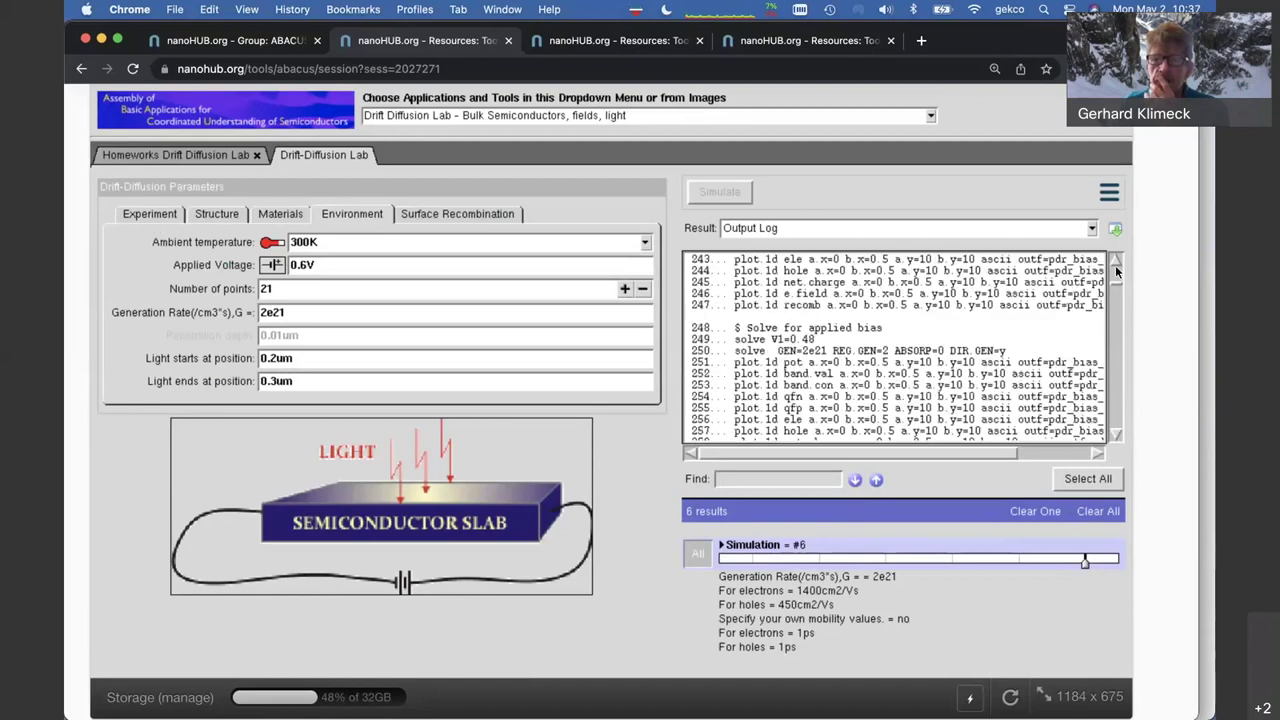
left_click(1115, 260)
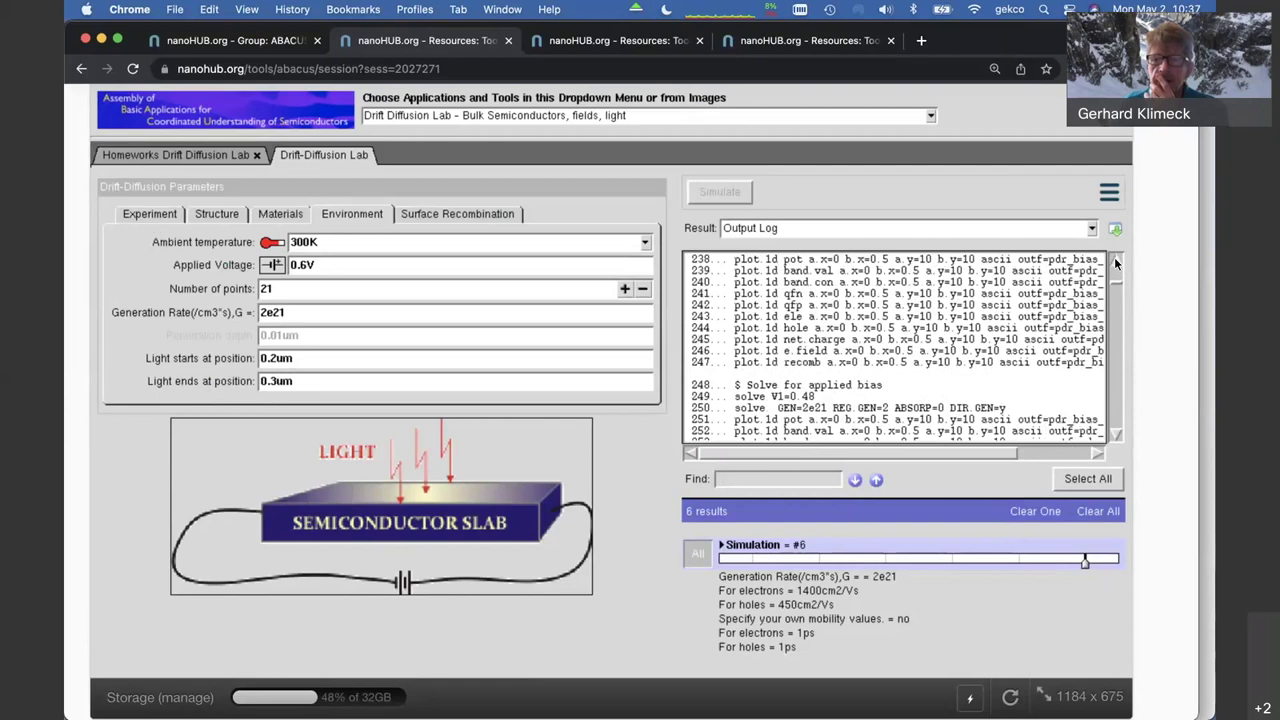
scroll(1115, 270, "down", 3)
left_click(1115, 276)
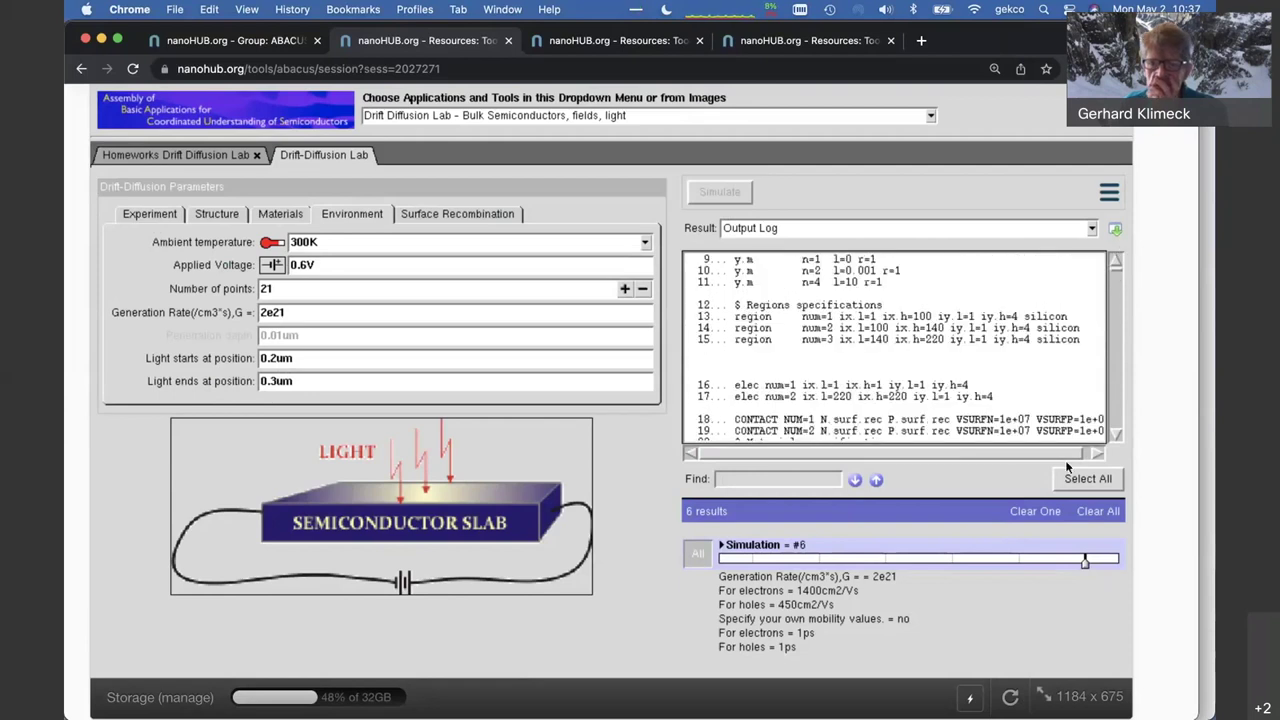
Find the models statement under Specify models in simulation #6's log and highlight its srh, conmob and fldmob options
left_click_drag(1076, 453, 1113, 424)
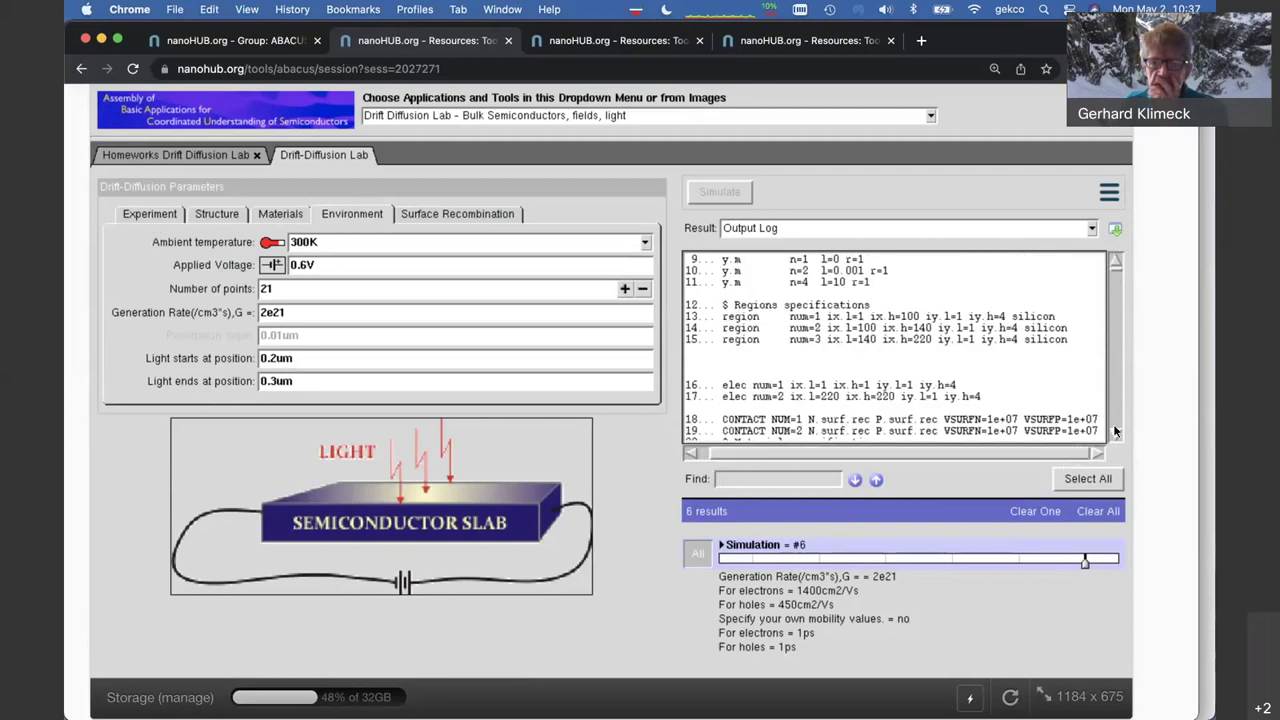
scroll(1113, 413, "down", 3)
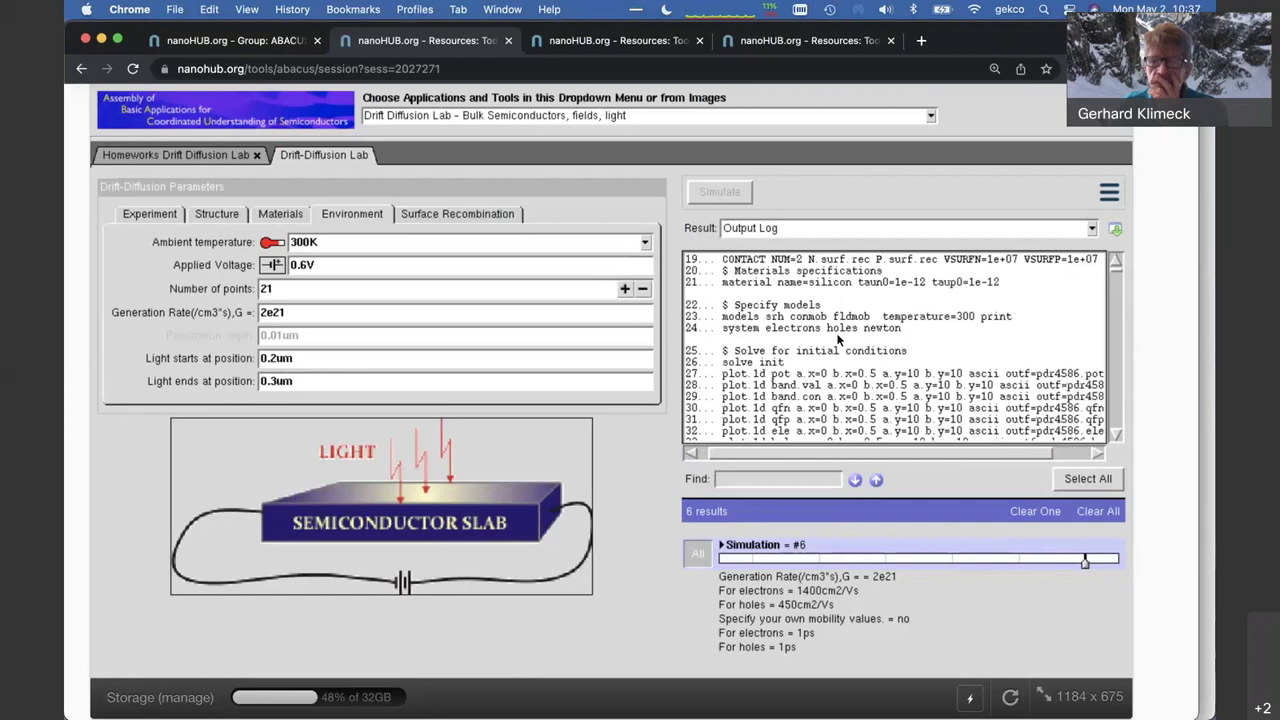
left_click_drag(722, 316, 859, 319)
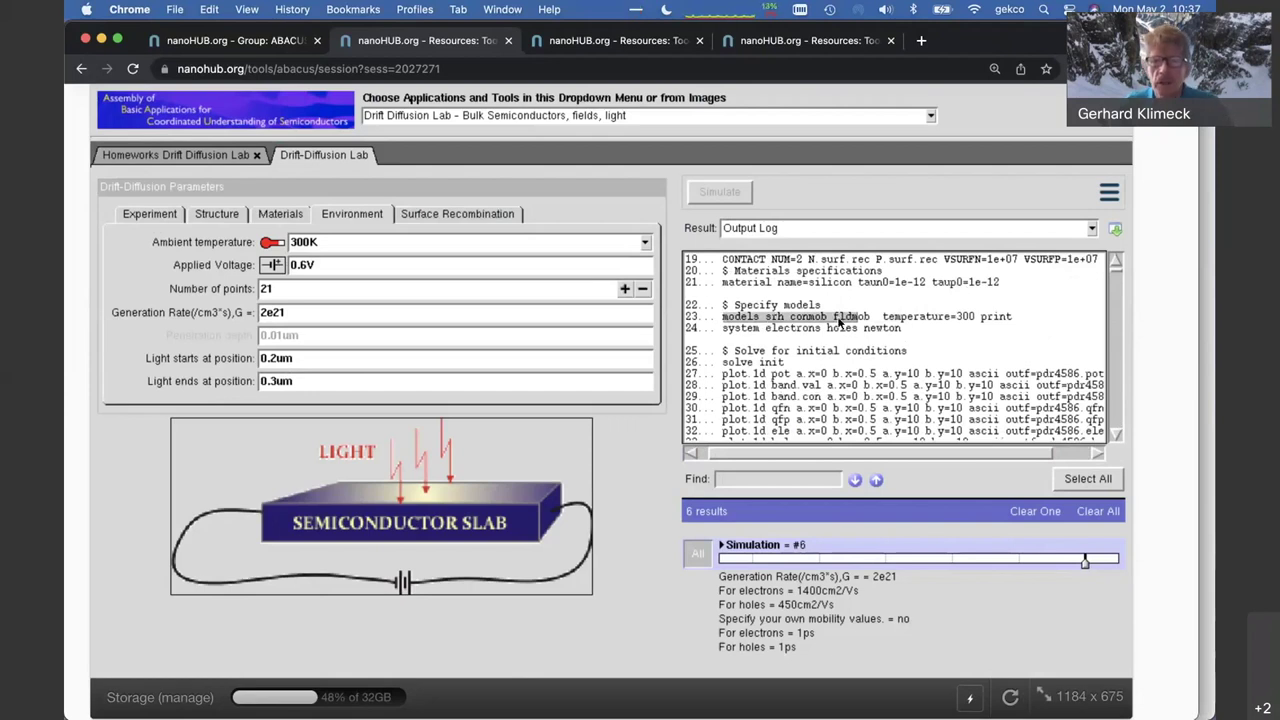
left_click(793, 323)
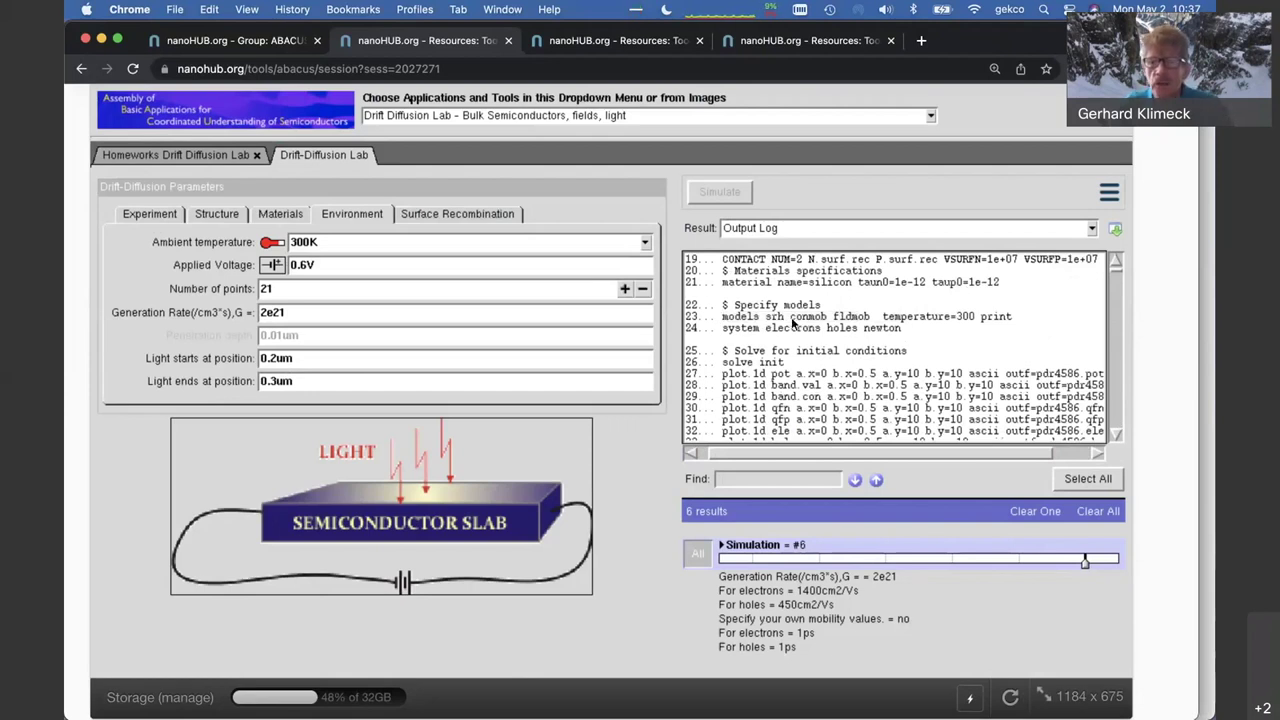
double_click(793, 323)
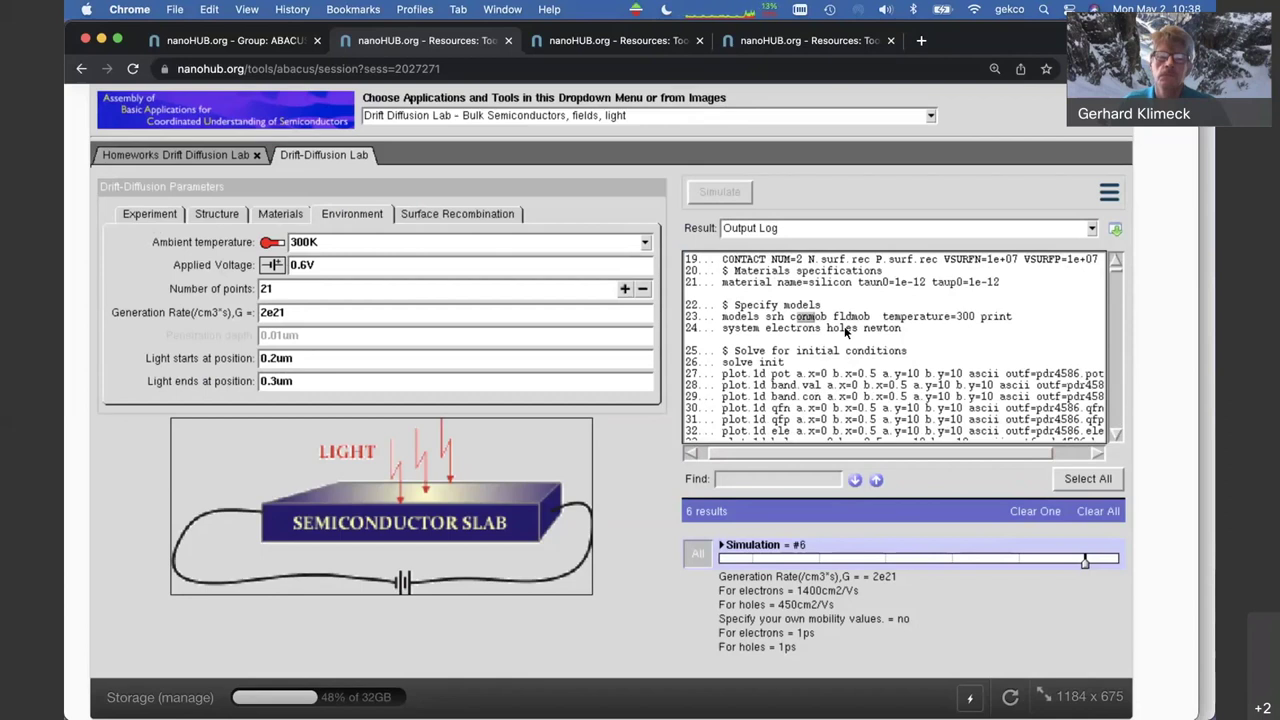
Show simulation #1's Output Log and highlight the models statement below its material specifications
left_click(752, 559)
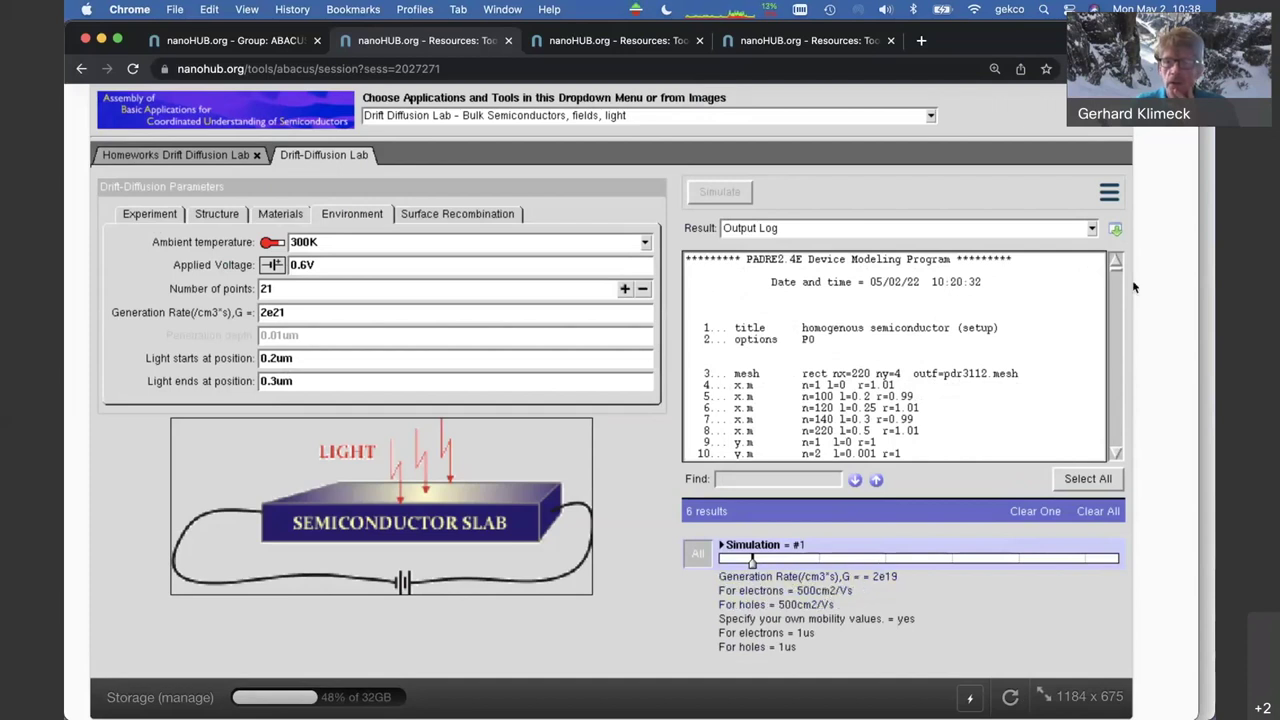
scroll(1118, 311, "down", 3)
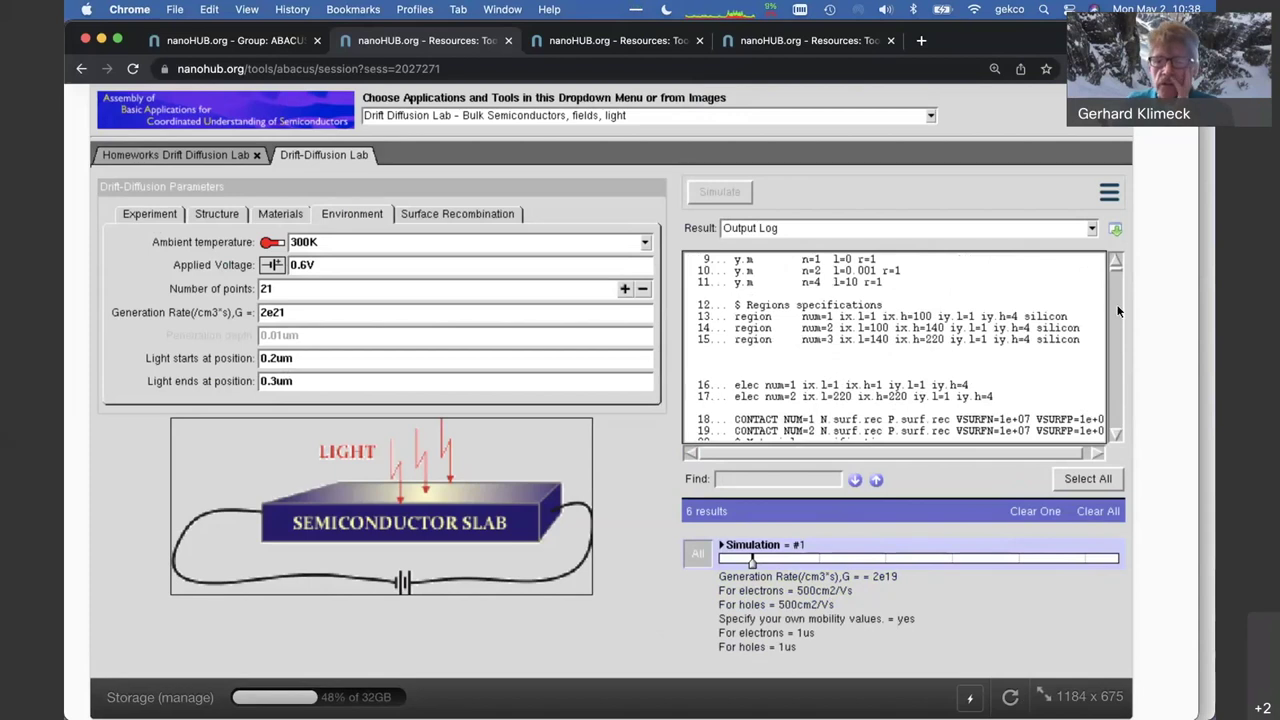
left_click(1118, 311)
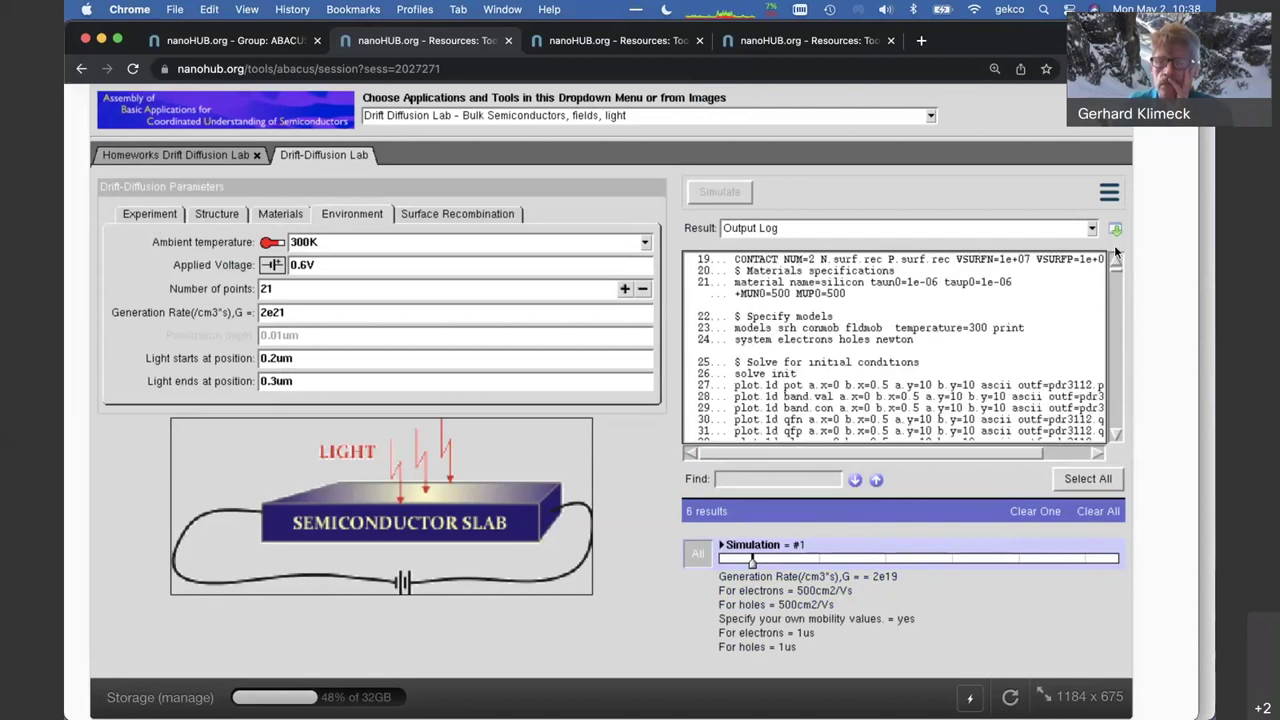
left_click(1117, 262)
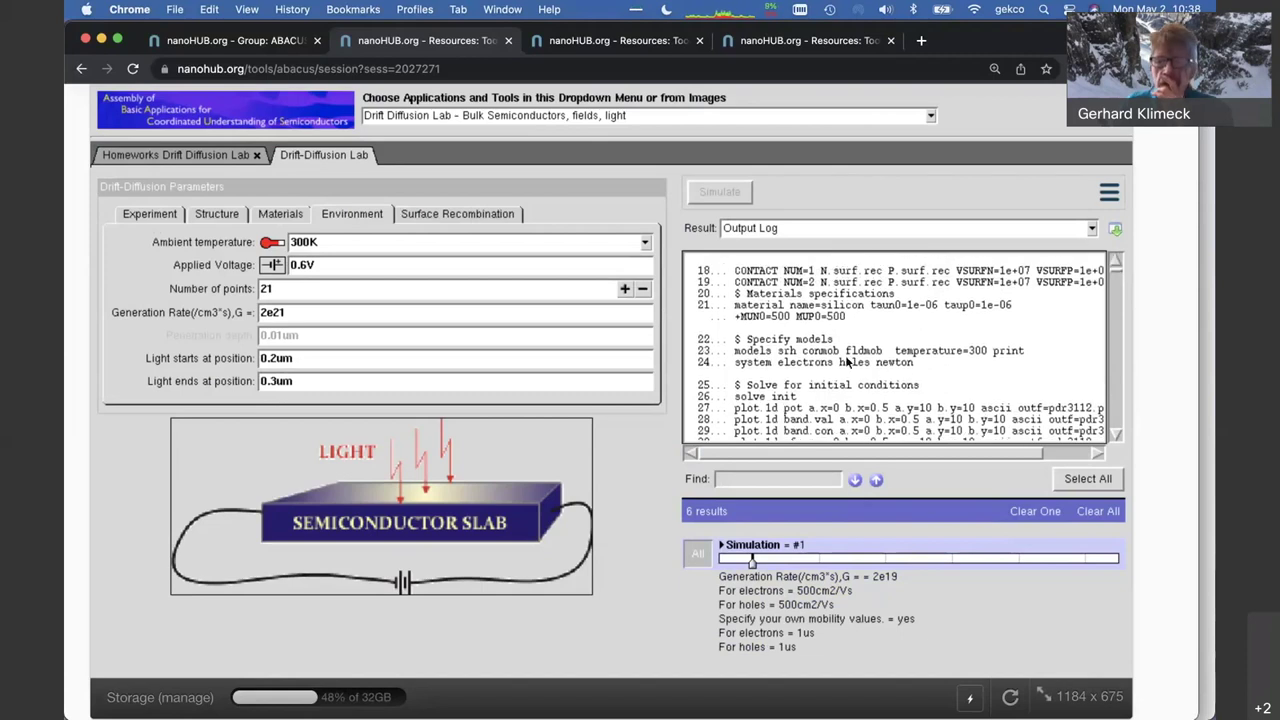
left_click_drag(758, 344, 893, 357)
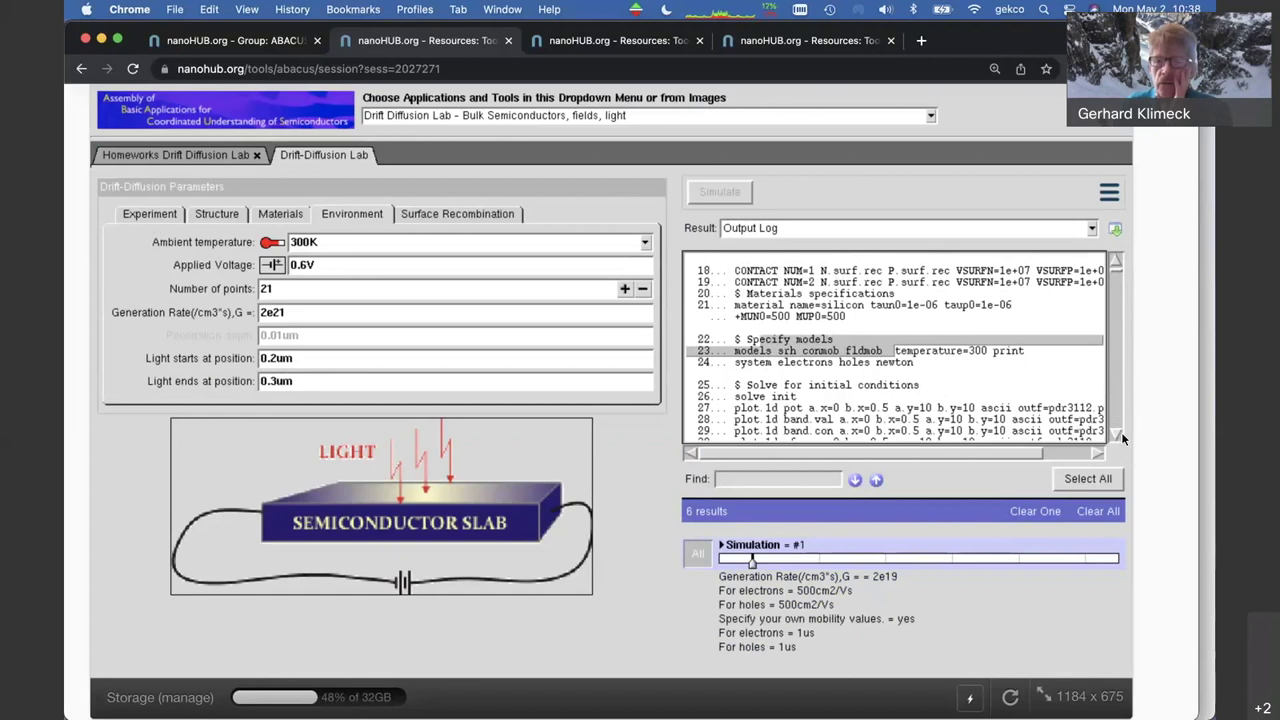
Examine the initial-condition and applied-bias solve statements with their generation settings in simulation #1's log
scroll(1121, 432, "down", 5)
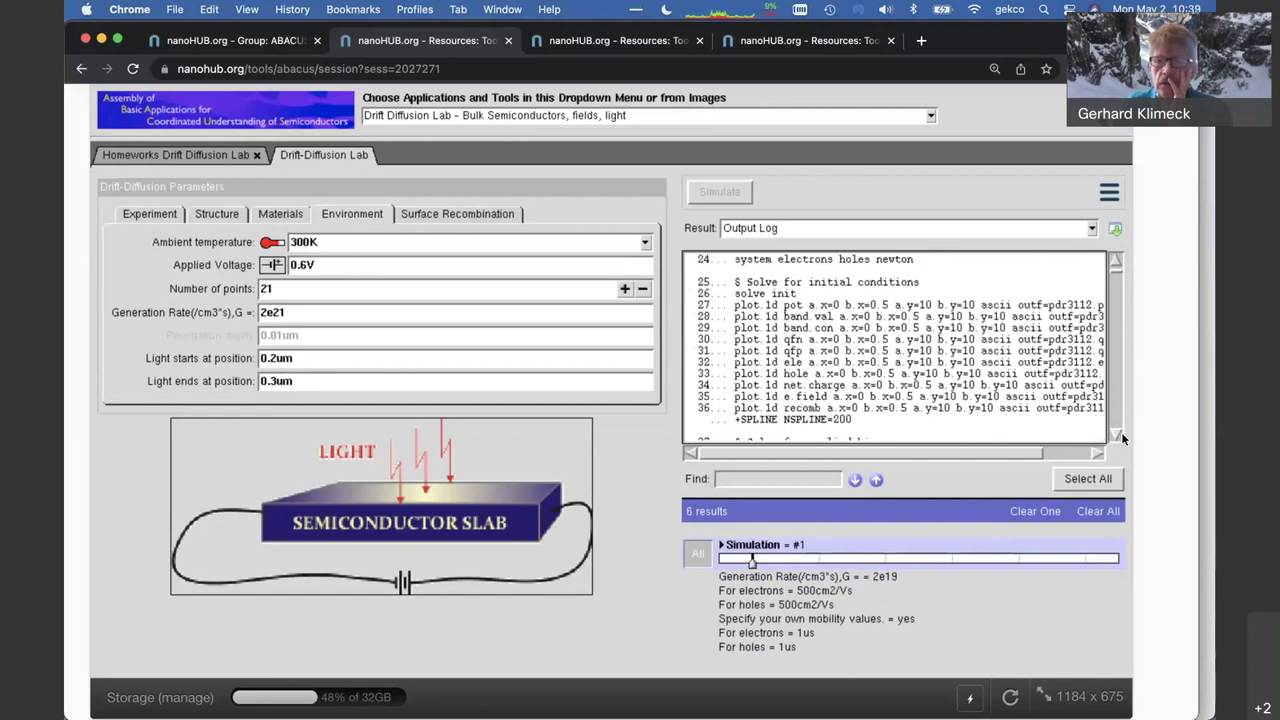
scroll(1121, 434, "down", 3)
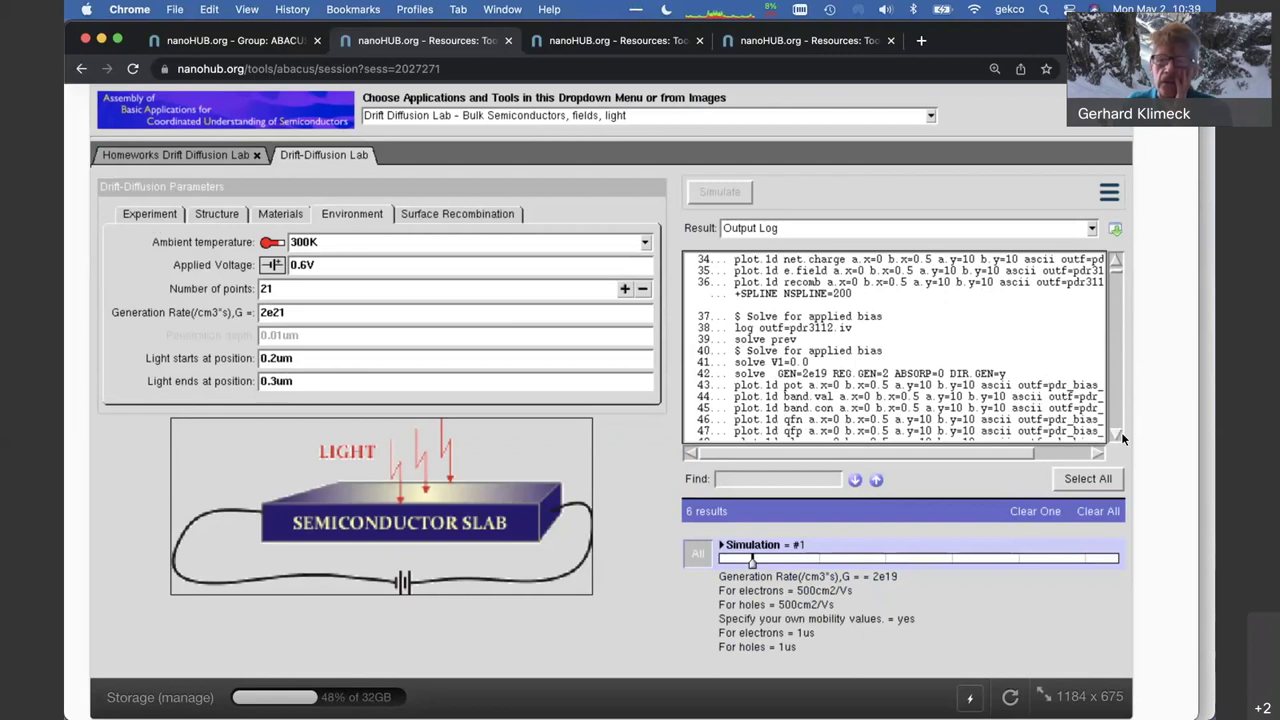
scroll(1120, 434, "down", 2)
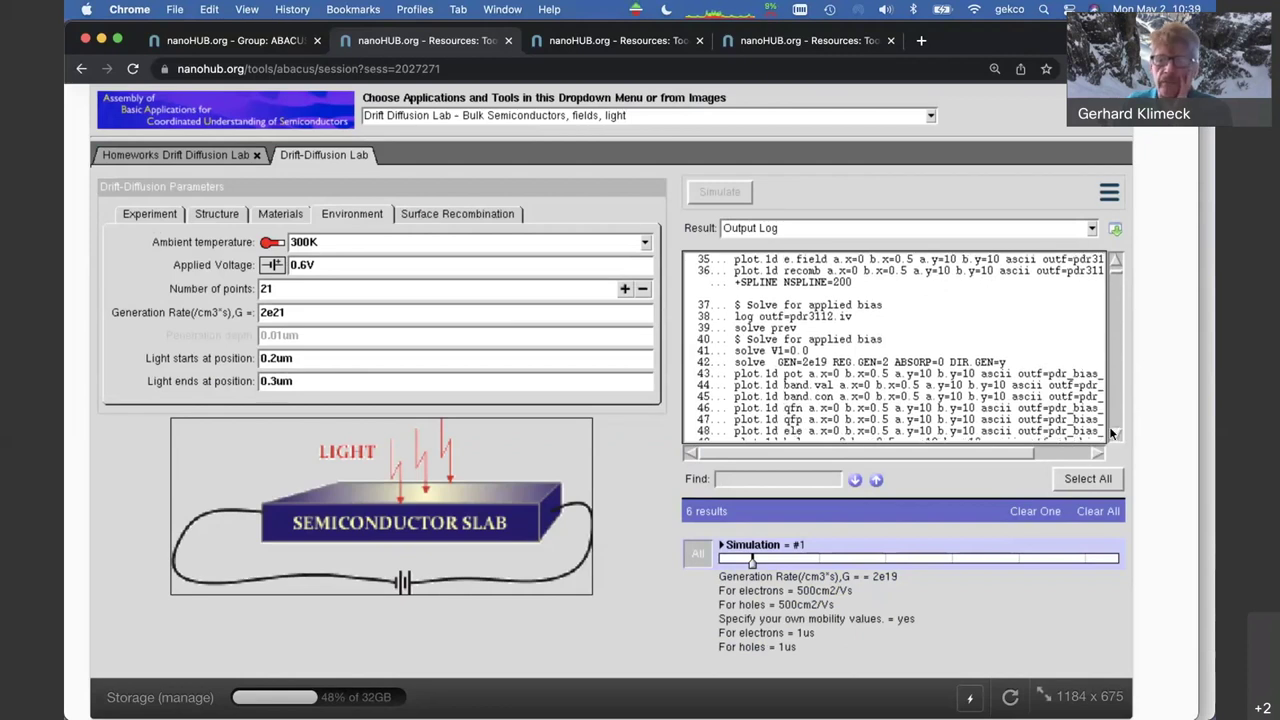
scroll(1112, 433, "down", 4)
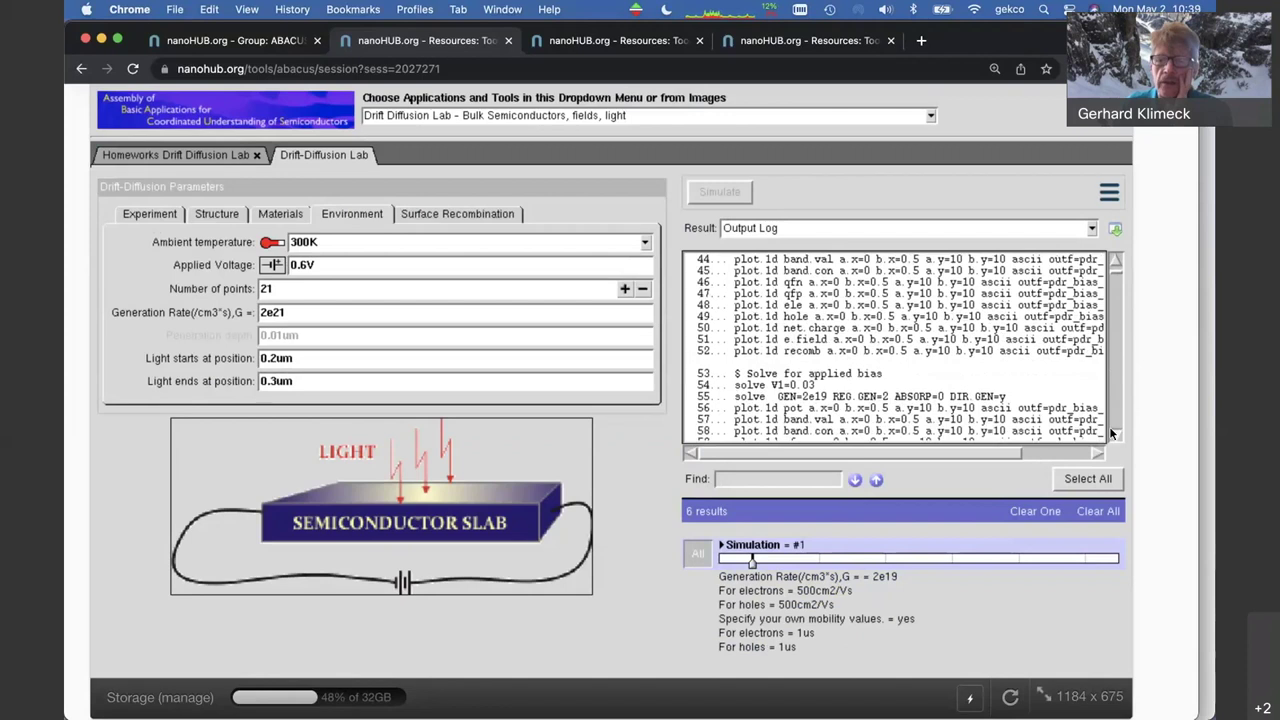
scroll(1112, 433, "down", 3)
scroll(1112, 433, "down", 2)
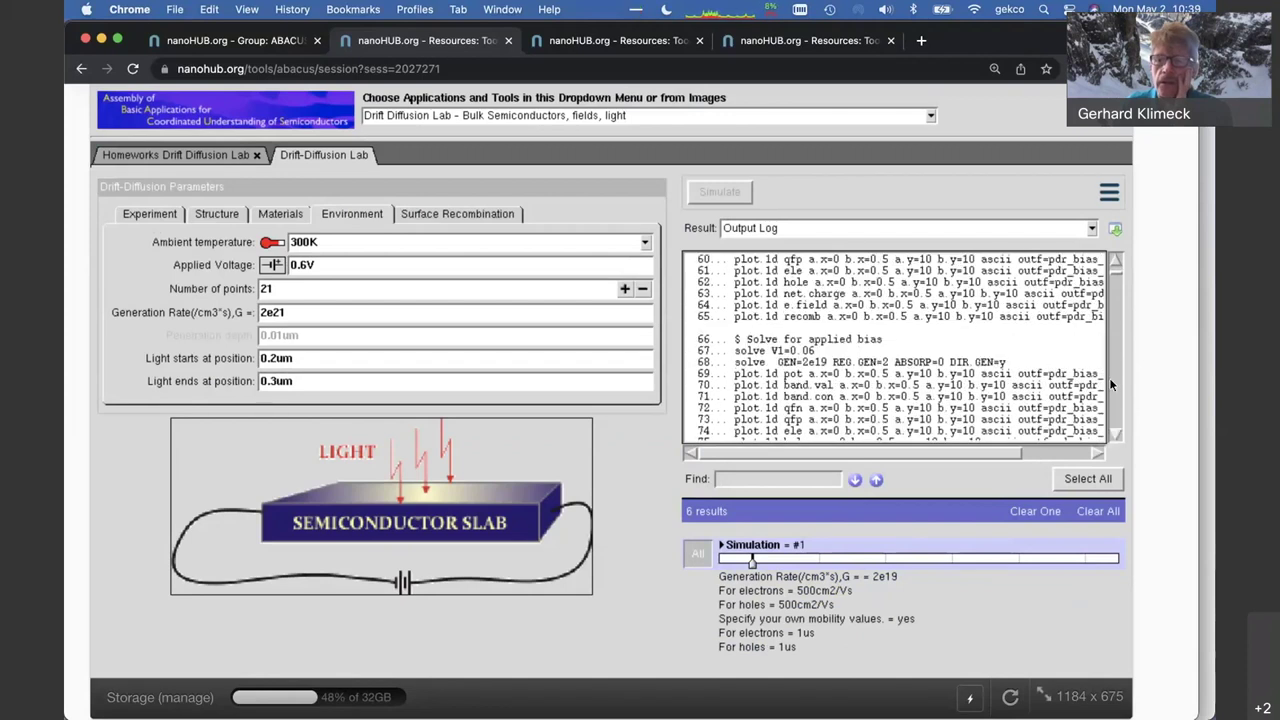
left_click(1113, 261)
scroll(1114, 260, "up", 4)
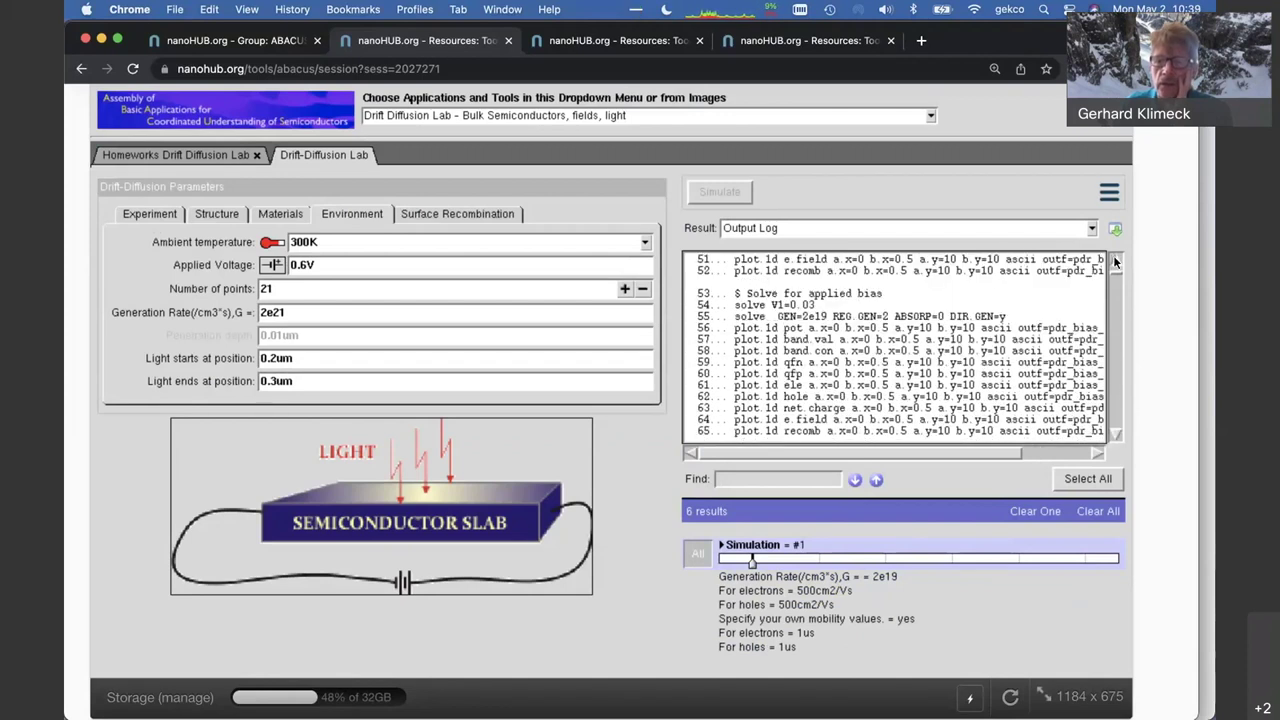
scroll(1116, 258, "up", 5)
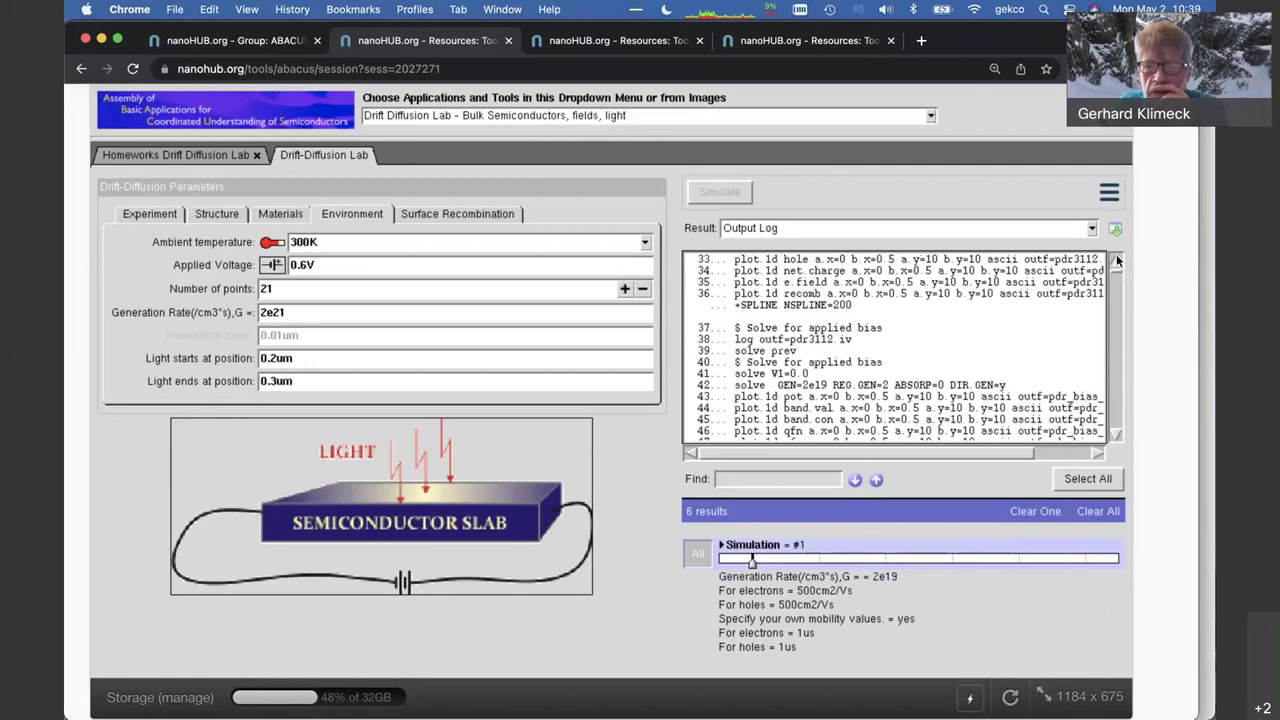
Highlight the MUN0=500 MUP0=500 mobility values in simulation #1's log, followed by the srh conmob fldmob model options
scroll(1117, 259, "up", 2)
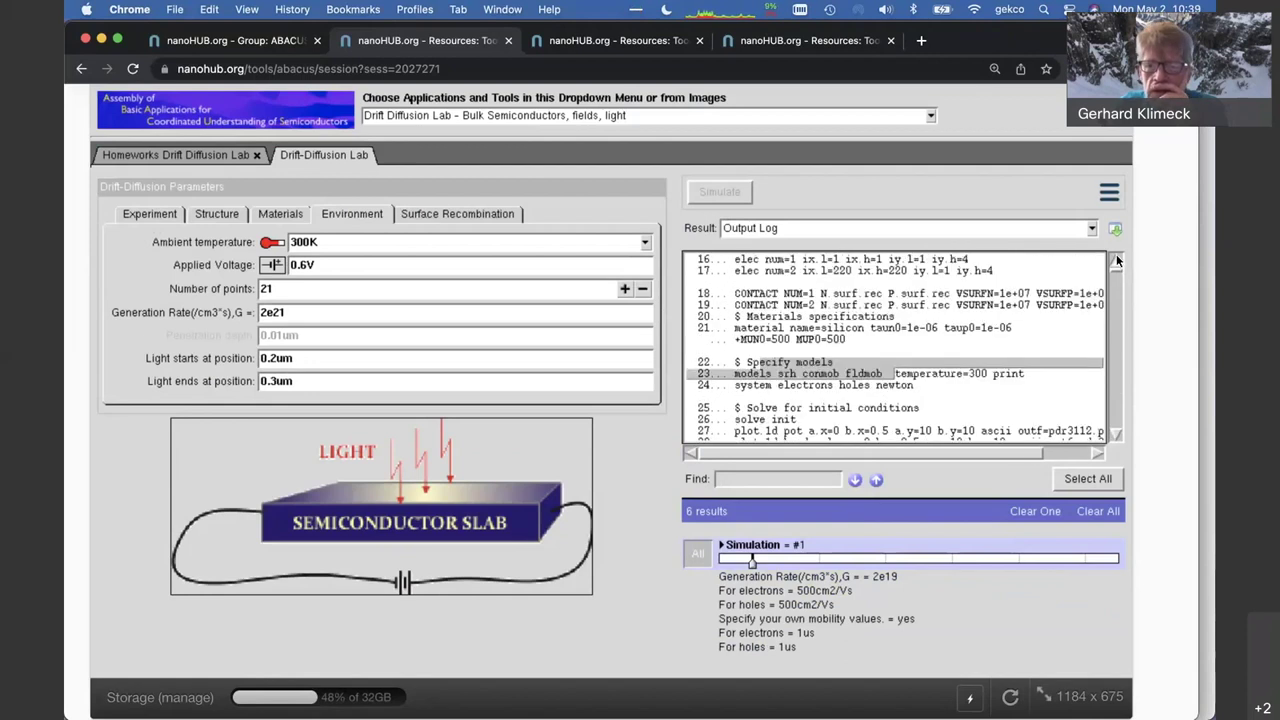
scroll(1117, 260, "up", 2)
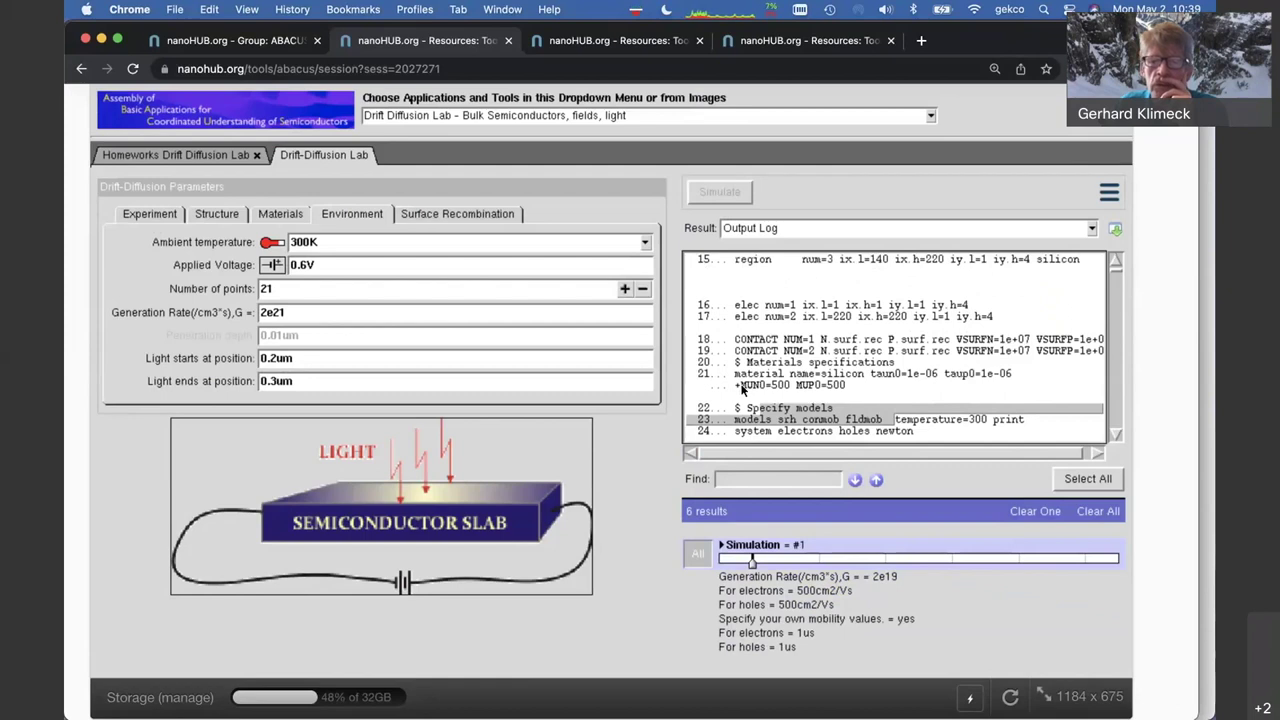
left_click_drag(745, 388, 843, 390)
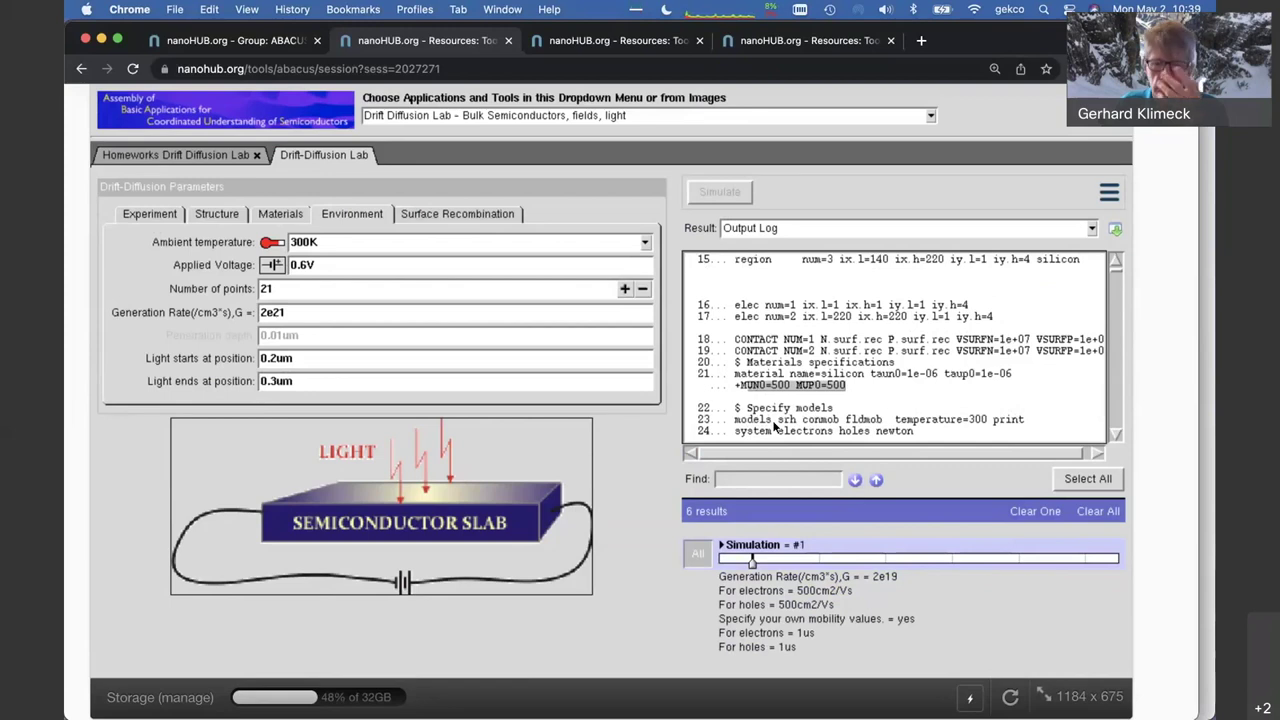
left_click_drag(778, 420, 881, 426)
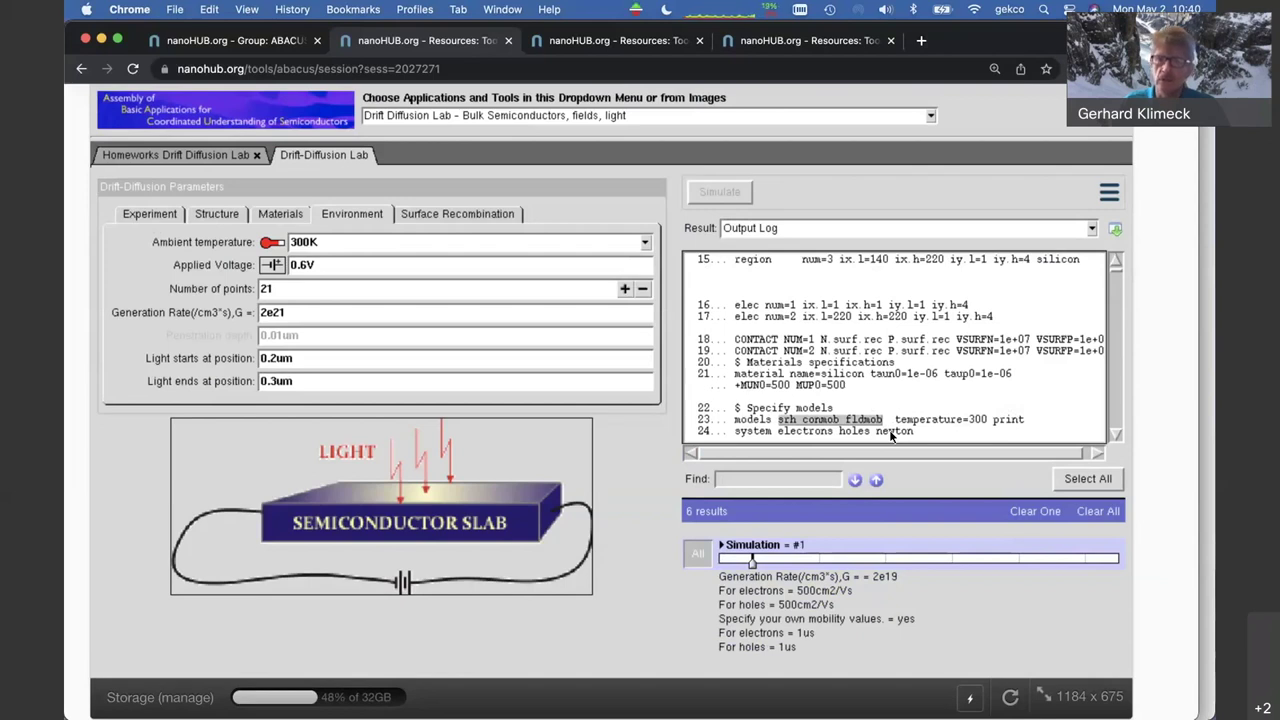
Search the web for "nanohub padre manual" in a new browser tab and open the Padre 2.4E Users Manual
left_click(921, 40)
left_click(741, 70)
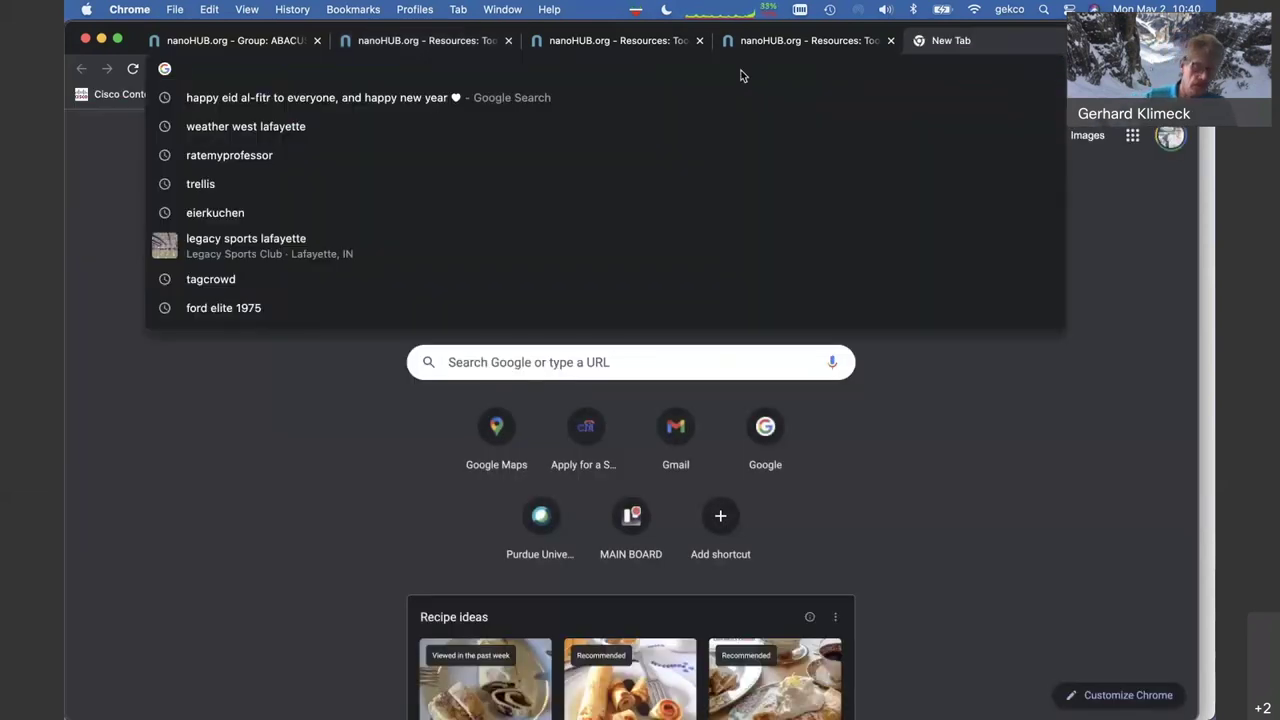
type("anon")
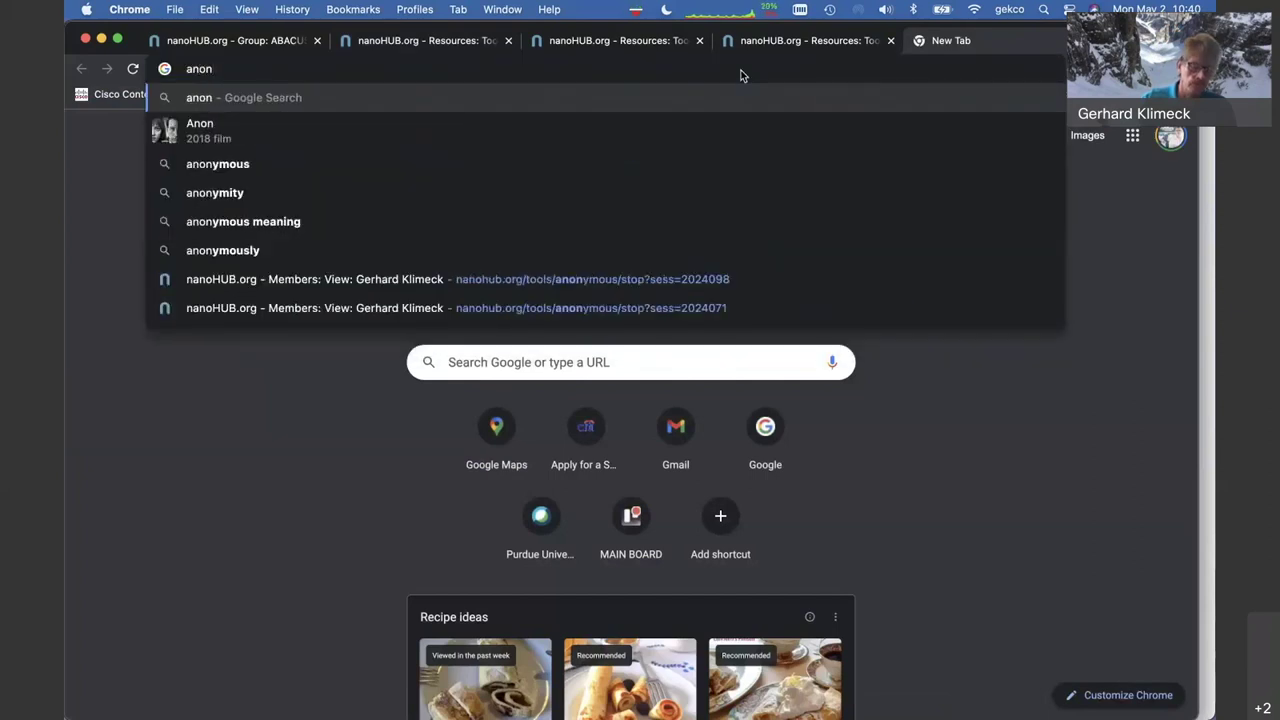
key("BackSpace")
key("BackSpace")
key("BackSpace")
key("BackSpace")
type("nanohub p")
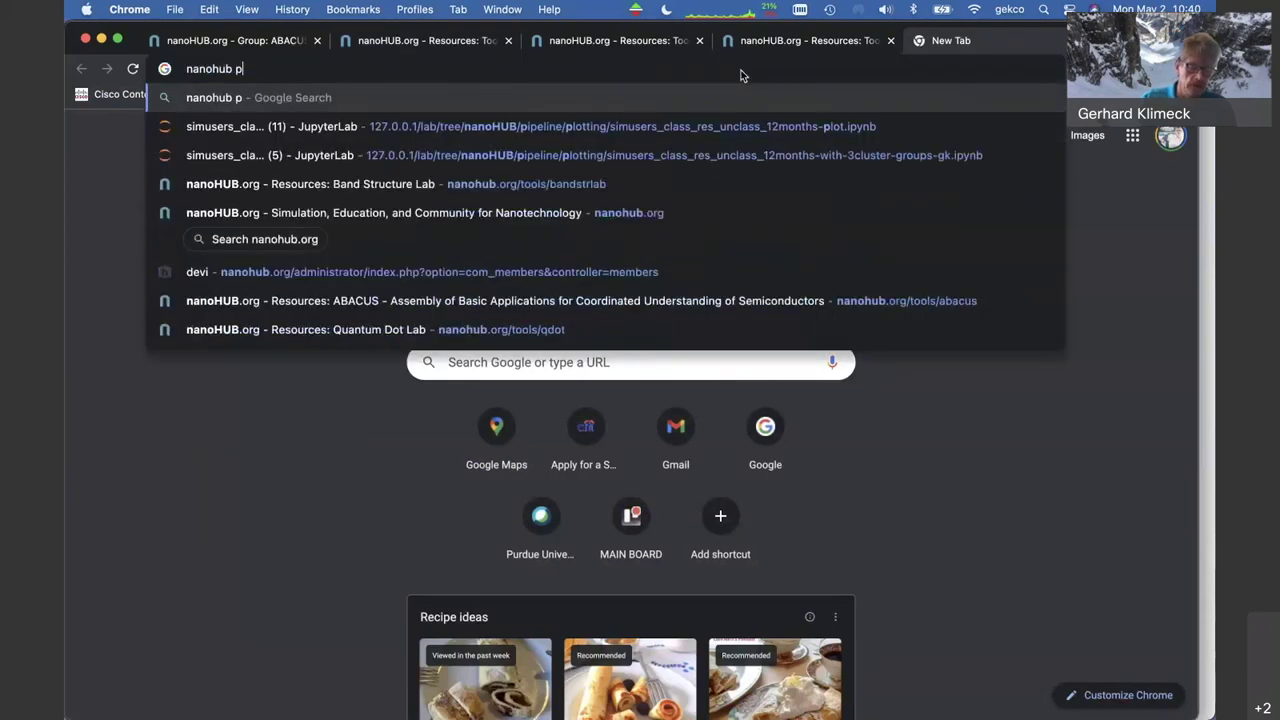
type("adre maniu")
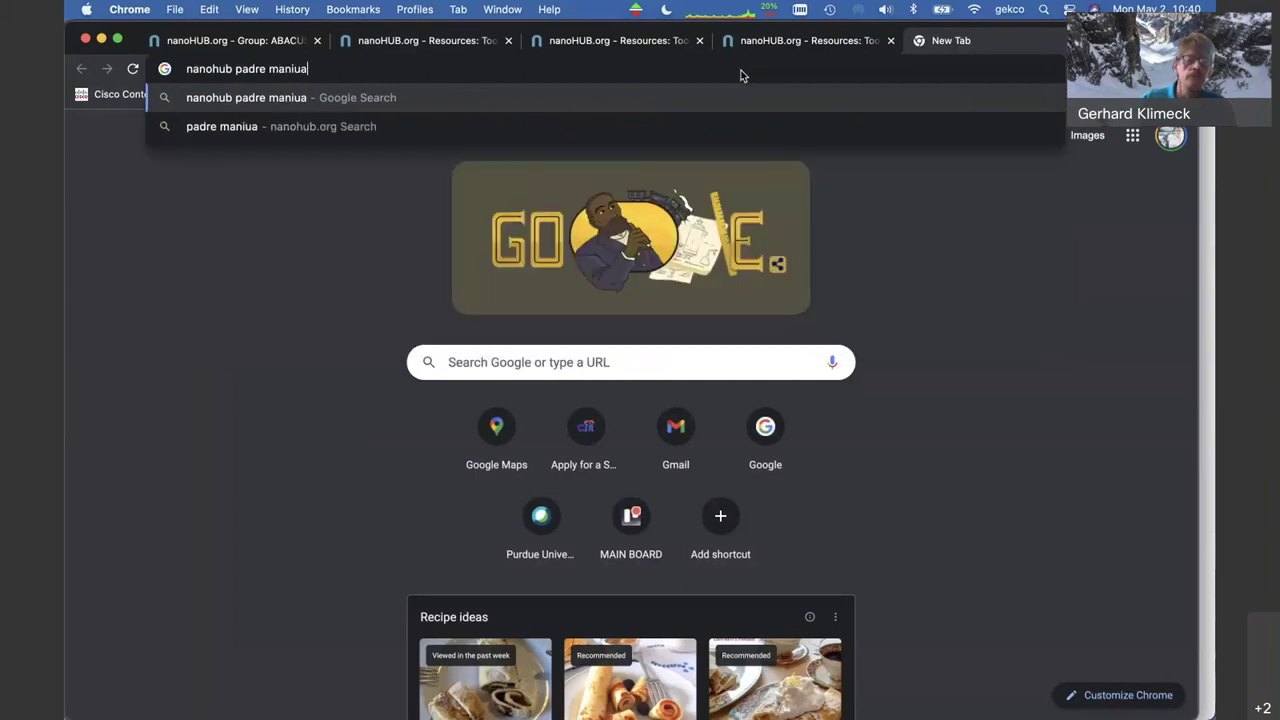
key("BackSpace")
key("BackSpace")
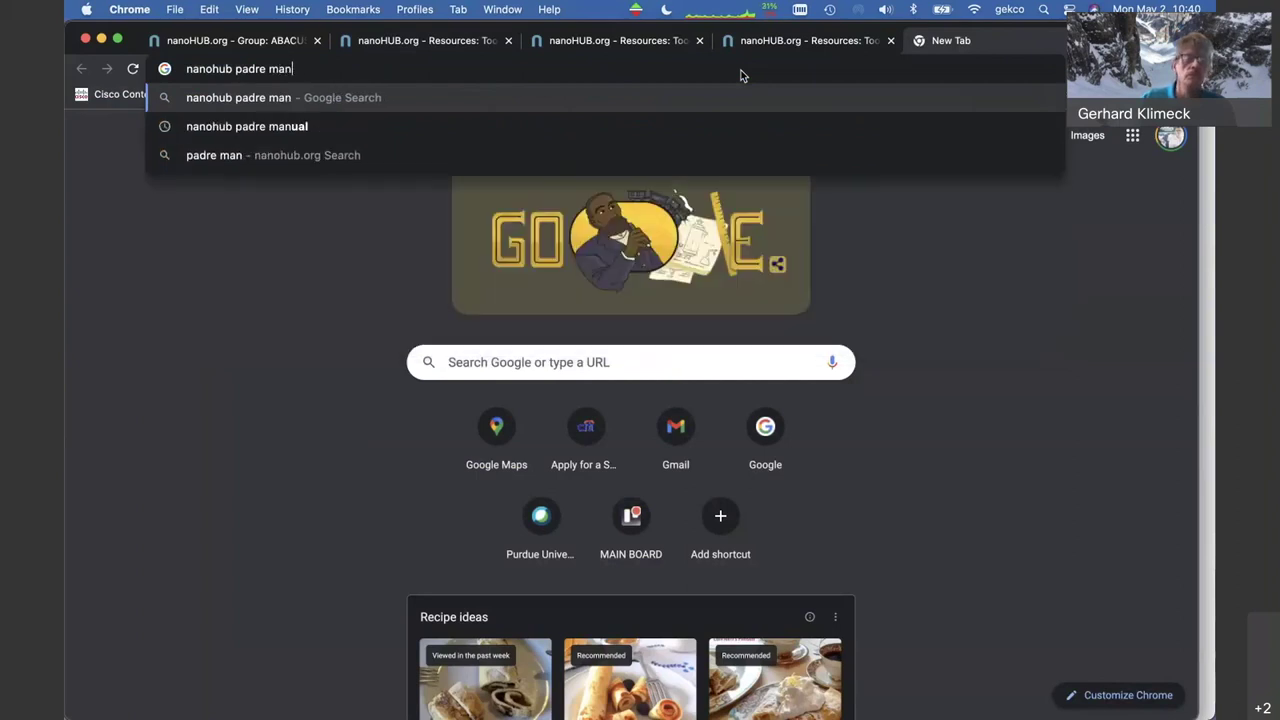
type("ual")
key("Return")
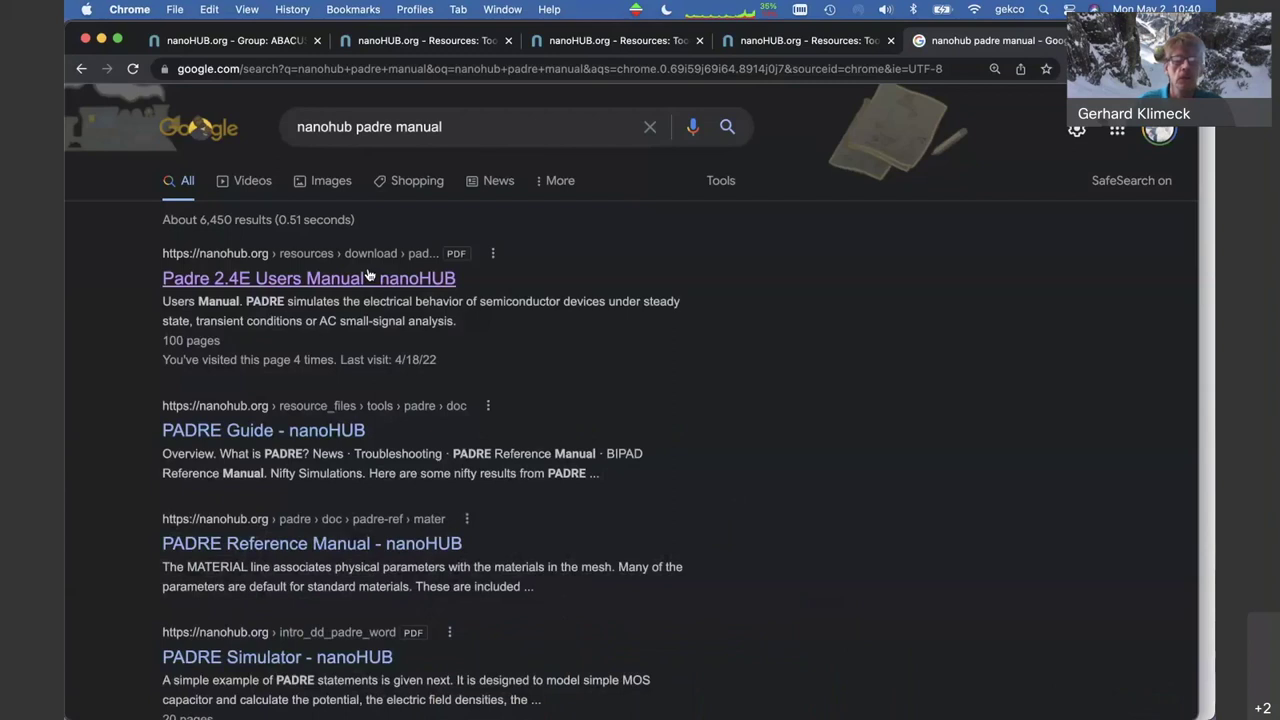
left_click(345, 279)
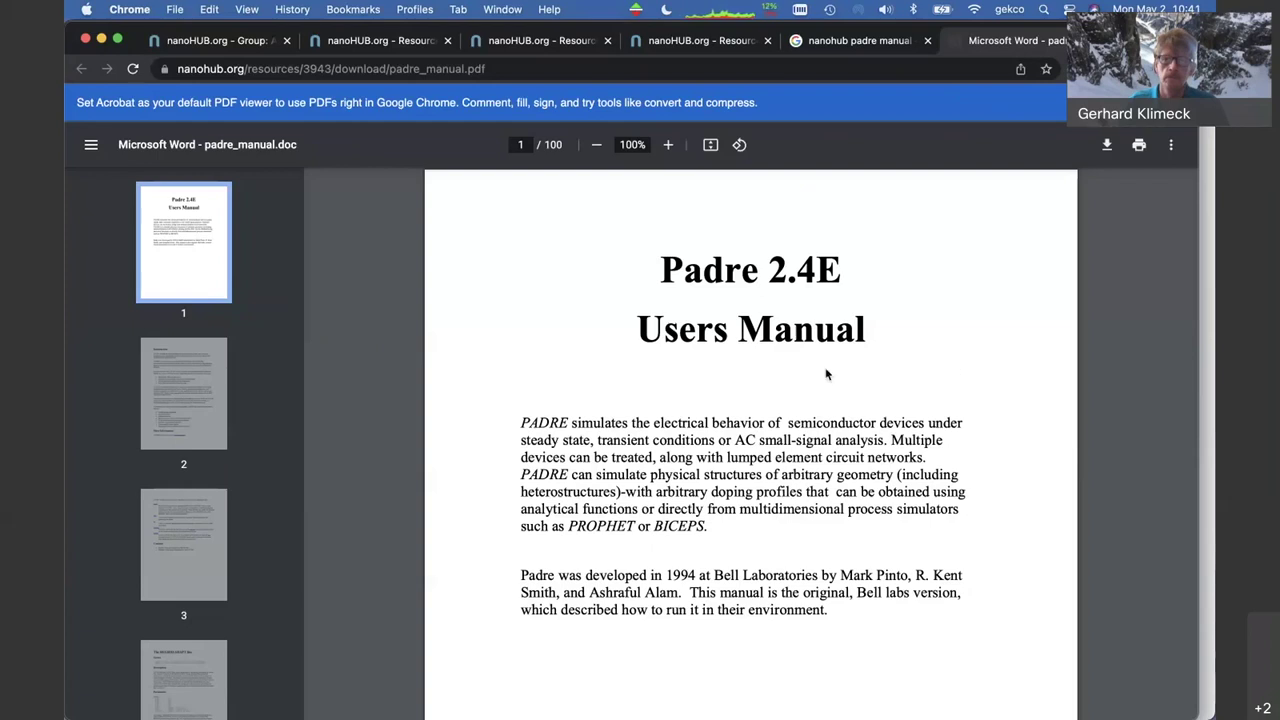
Launch a new ABACUS session from the nanoHUB ABACUS group page and open its Drift Diffusion Lab
left_click(488, 41)
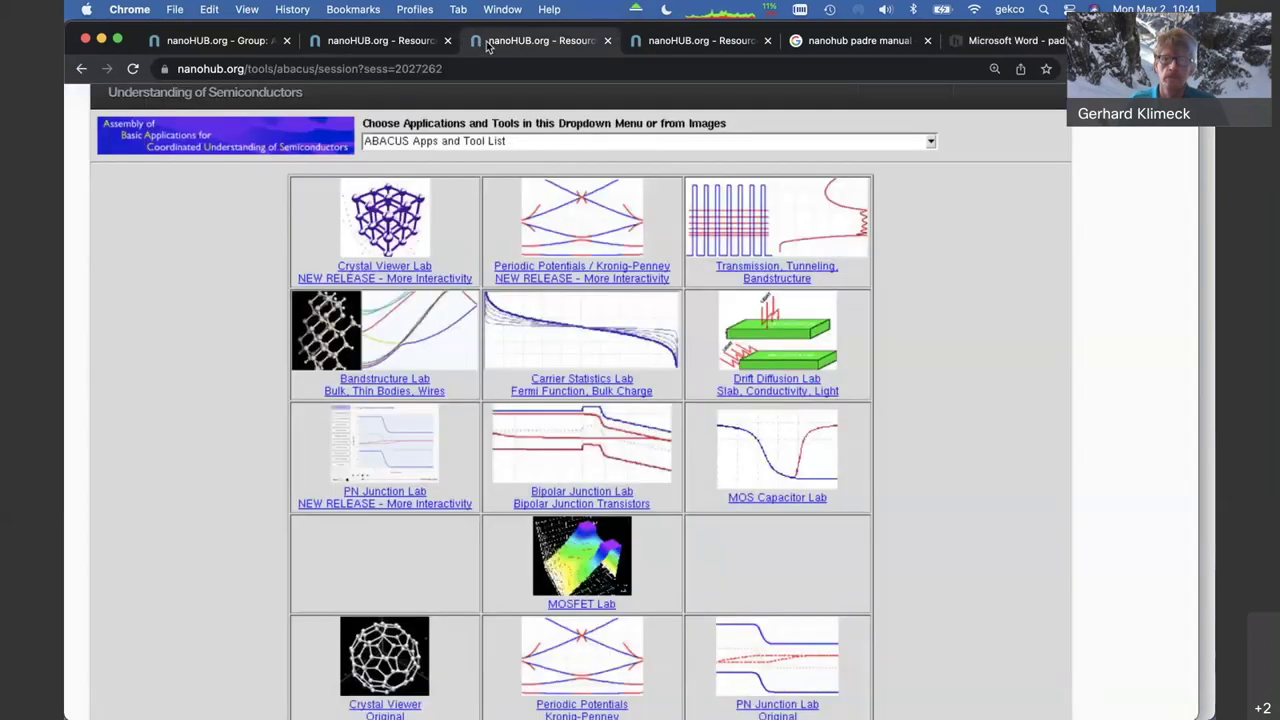
left_click(363, 43)
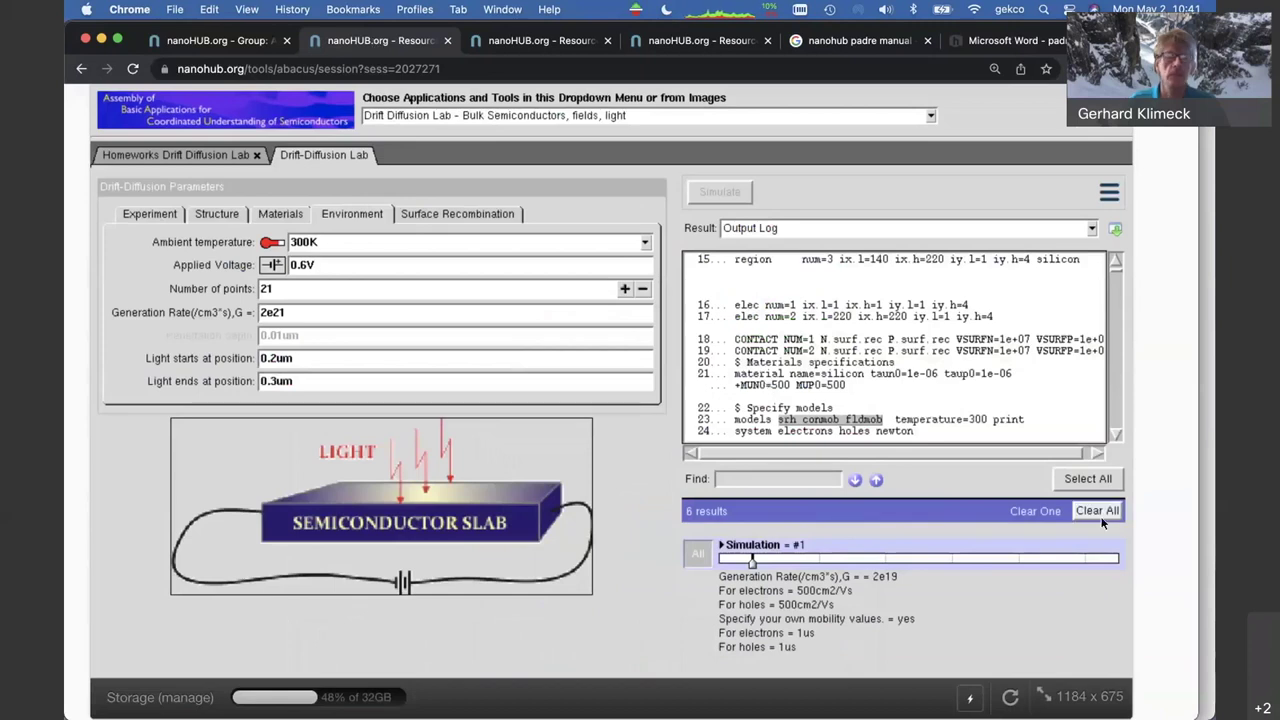
left_click(234, 43)
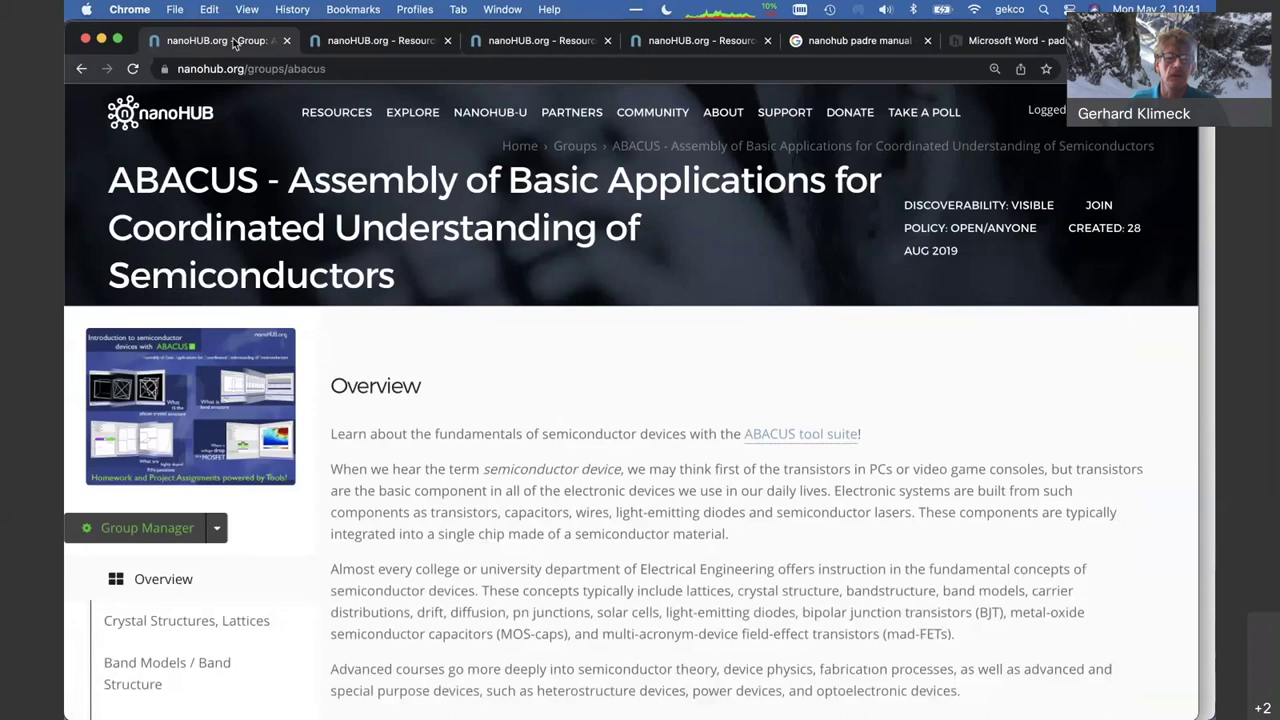
left_click(771, 437)
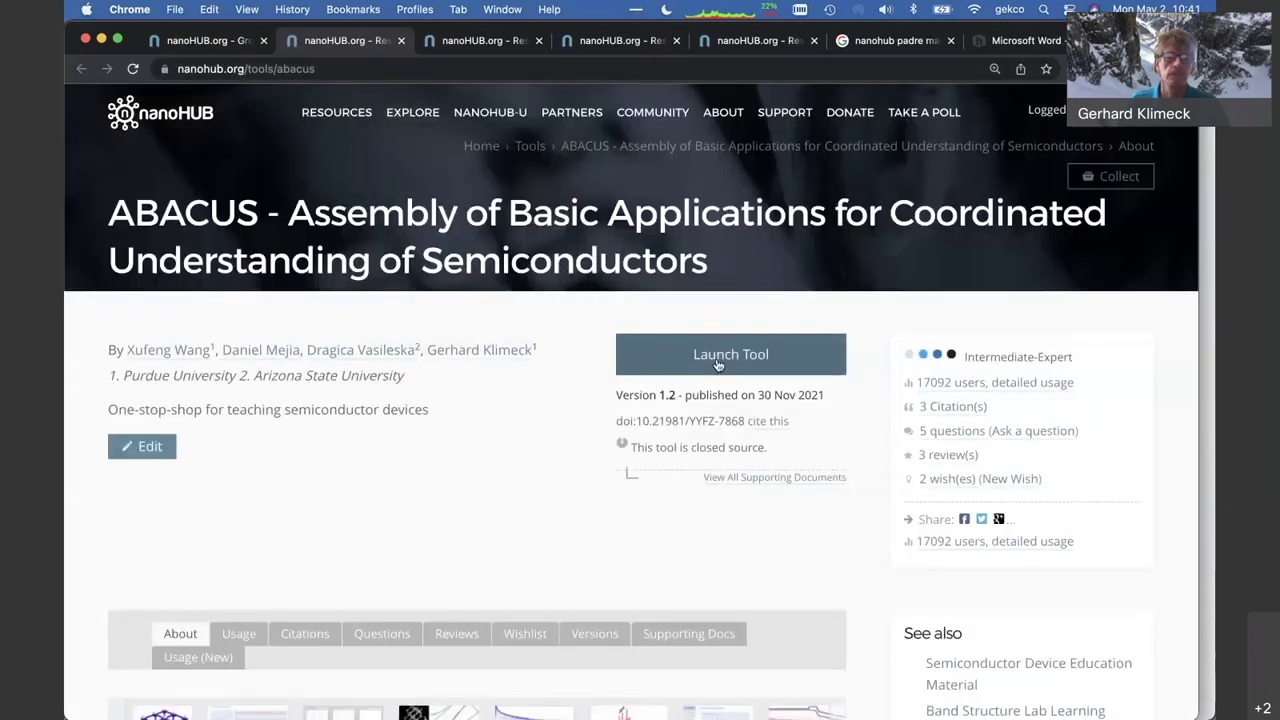
left_click(695, 350)
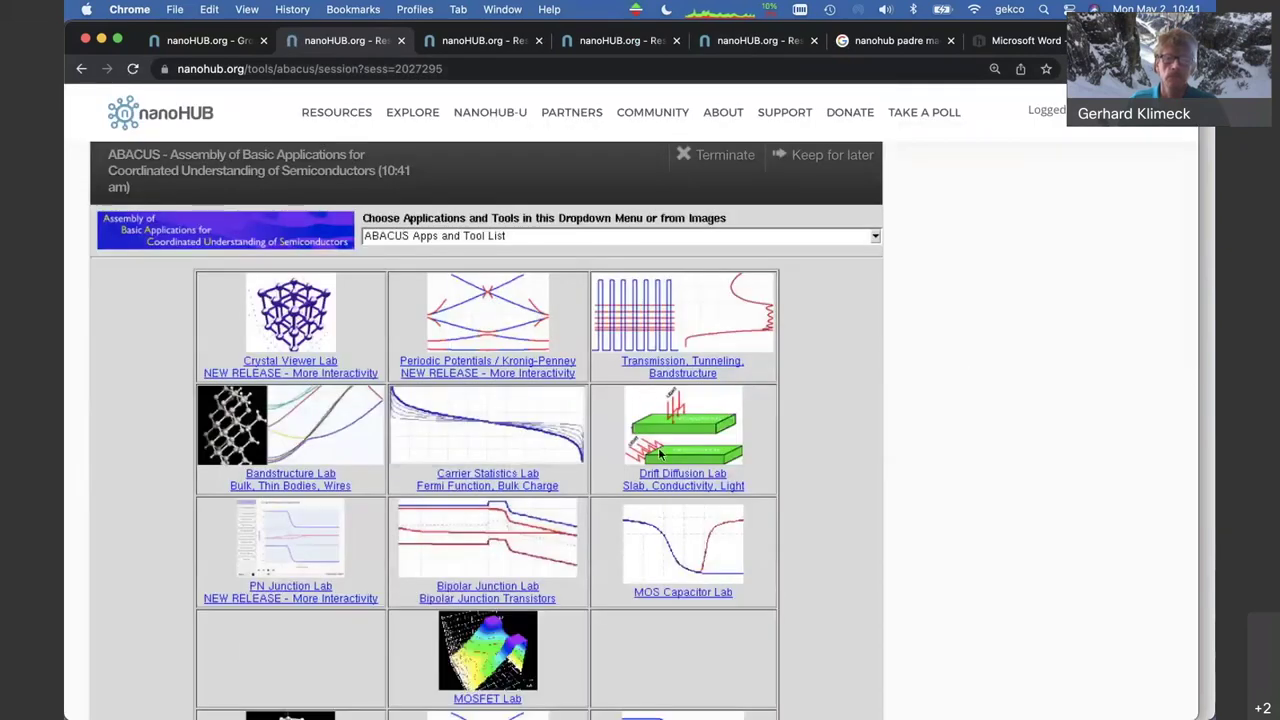
scroll(666, 450, "down", 3)
left_click(735, 312)
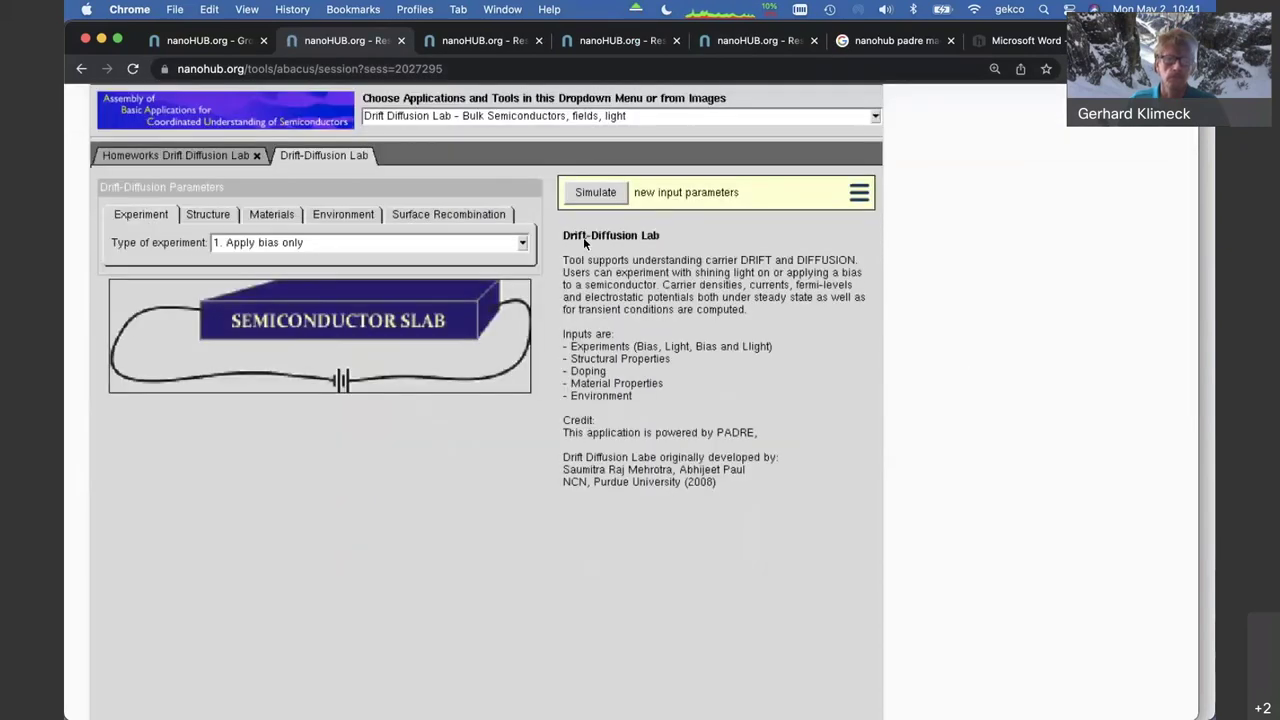
Set the experiment type to "5. Apply bias and shine light at left edge" and run the simulation
left_click(310, 243)
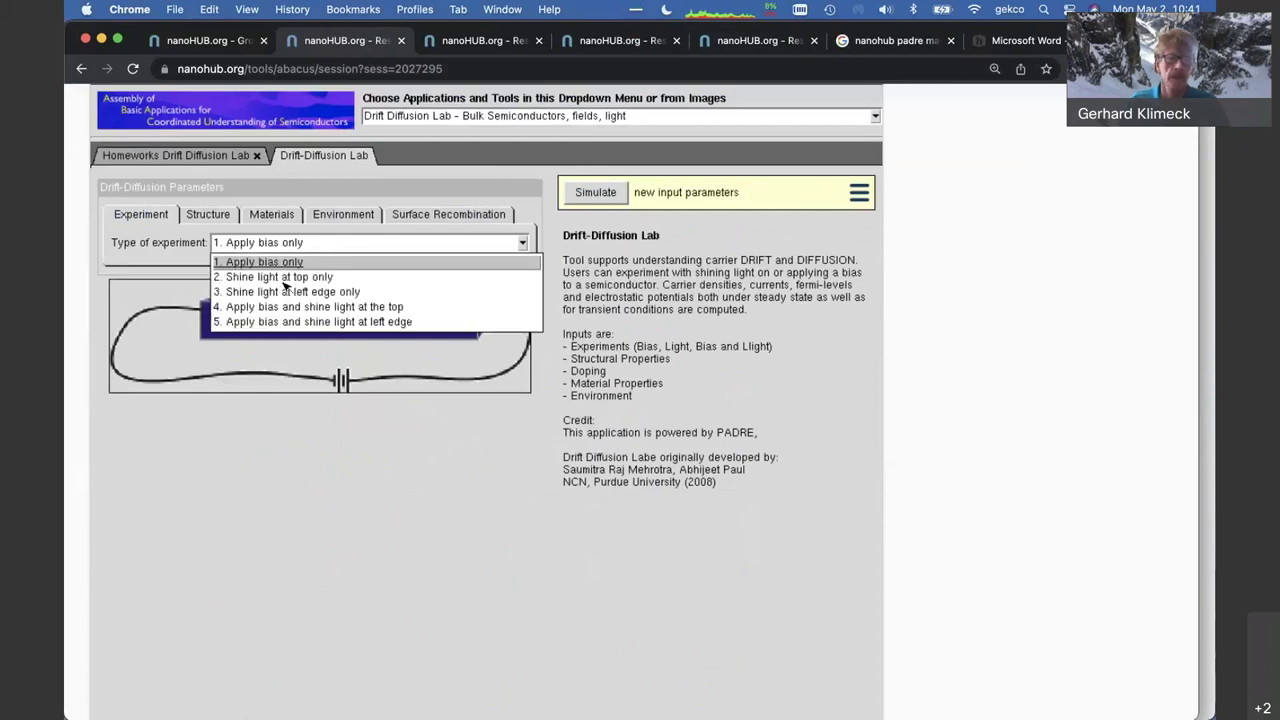
left_click(281, 322)
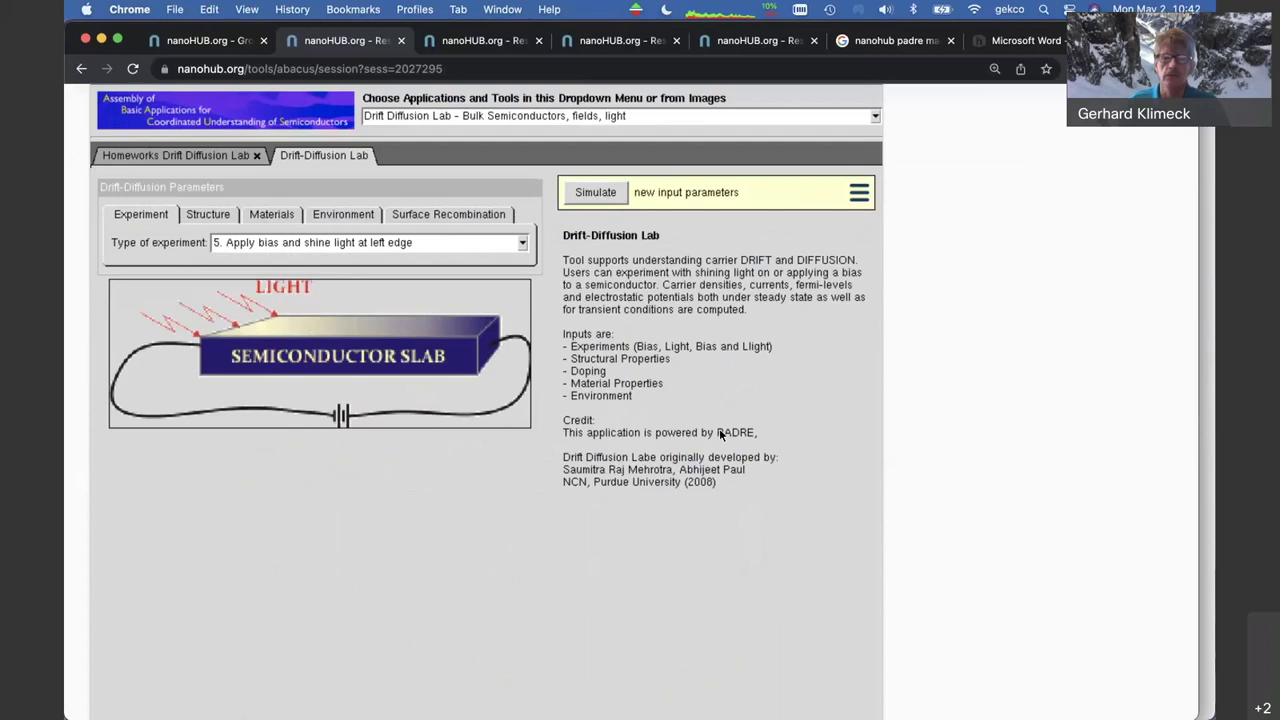
left_click(597, 193)
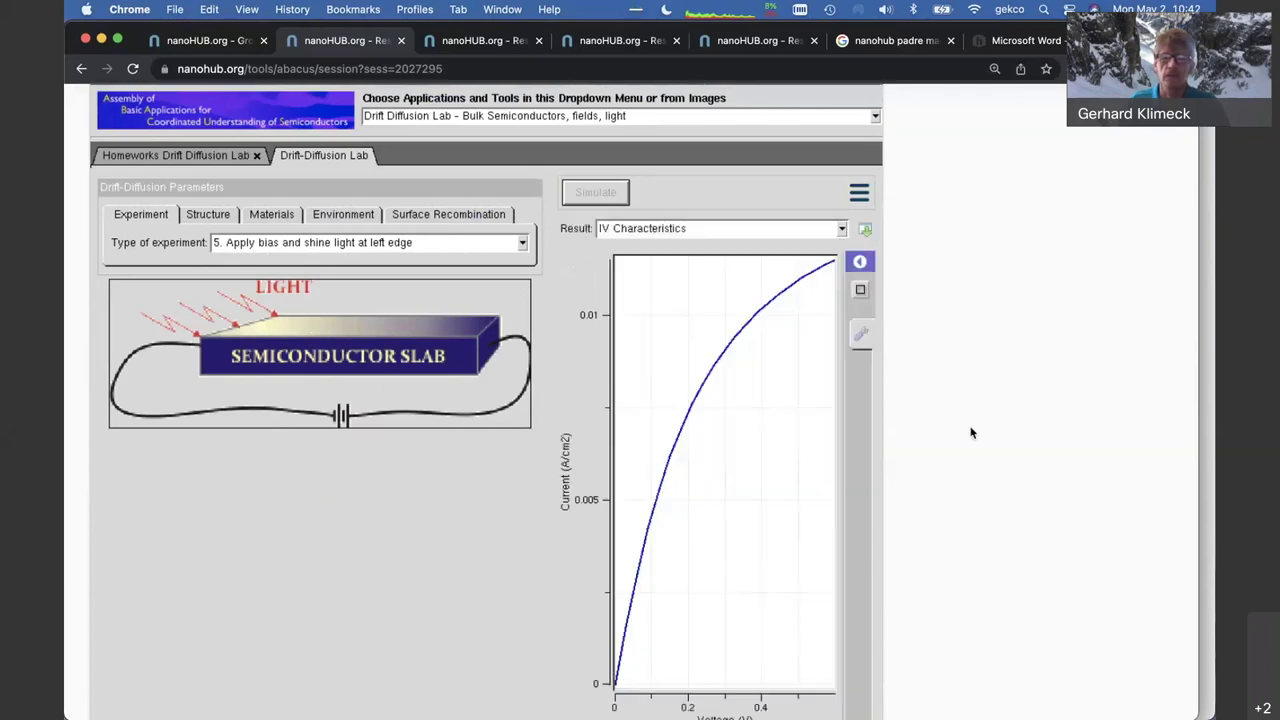
Show the non-equilibrium doping, electron and hole density result at the 0.42V sample bias
scroll(970, 432, "down", 1)
left_click(740, 200)
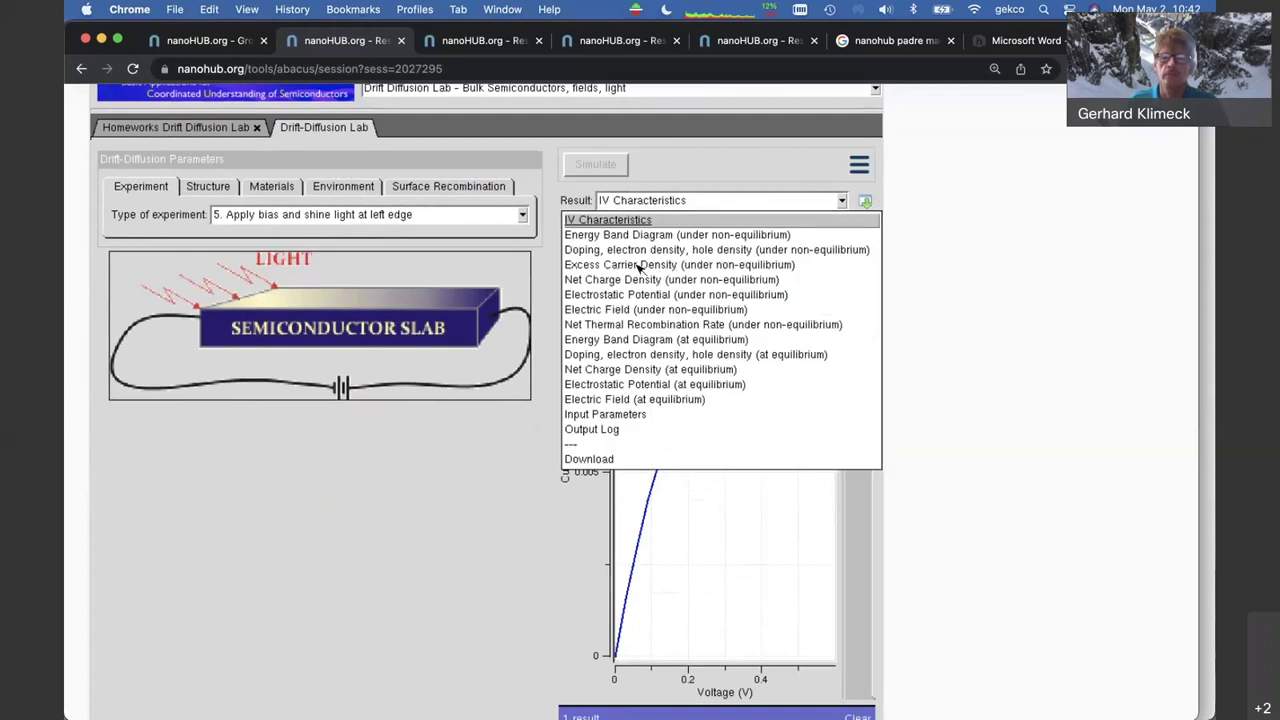
left_click(665, 250)
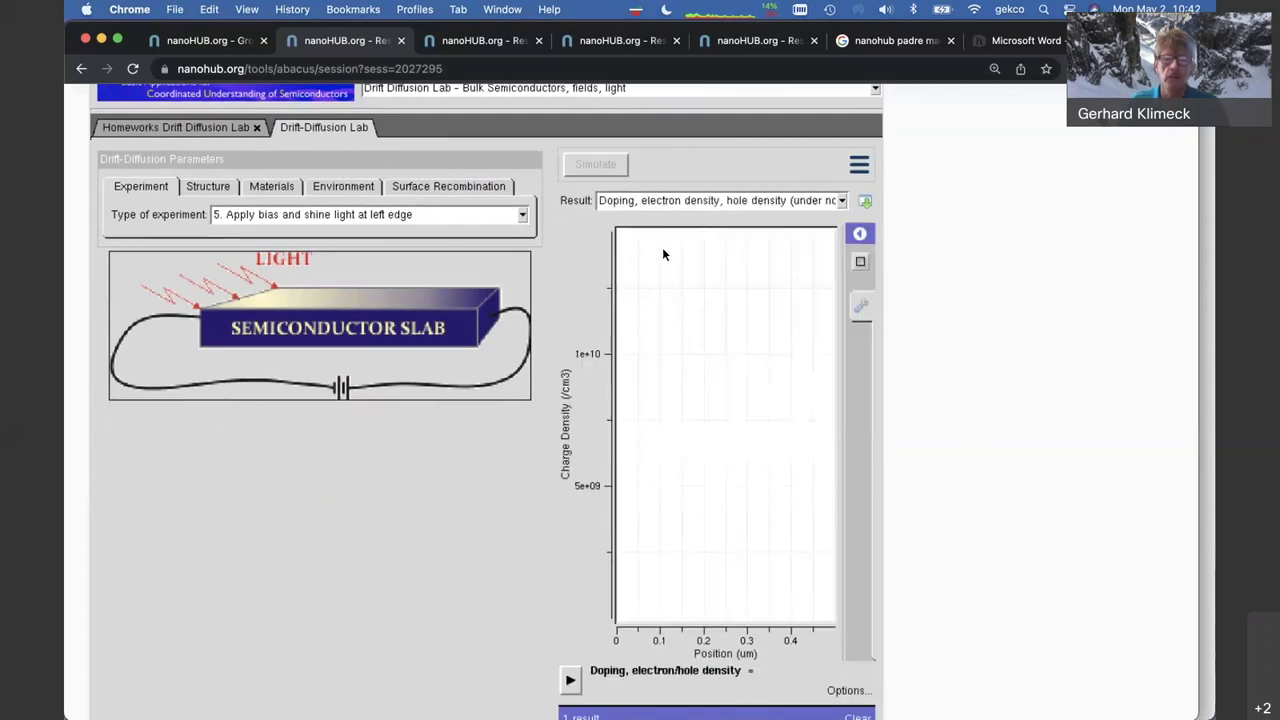
left_click_drag(597, 692, 749, 709)
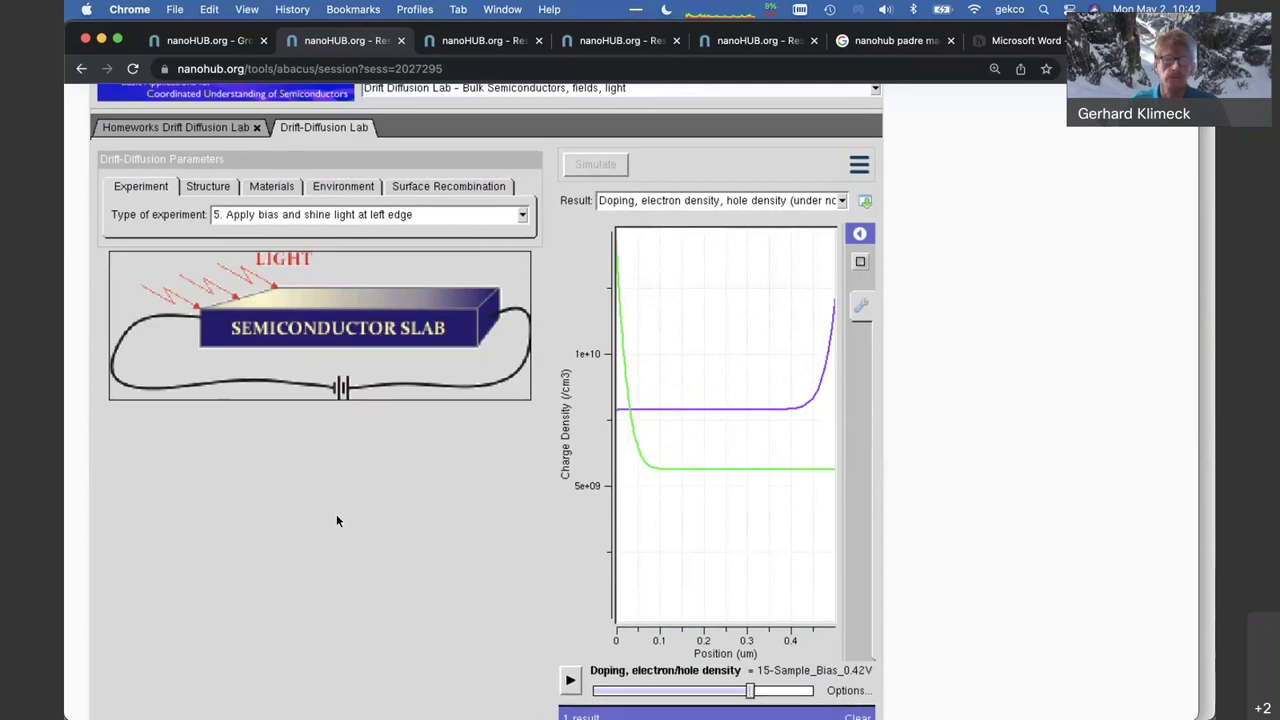
Return to the earlier Drift-Diffusion Lab session with six results and look through its available semiconductor materials
left_click(491, 44)
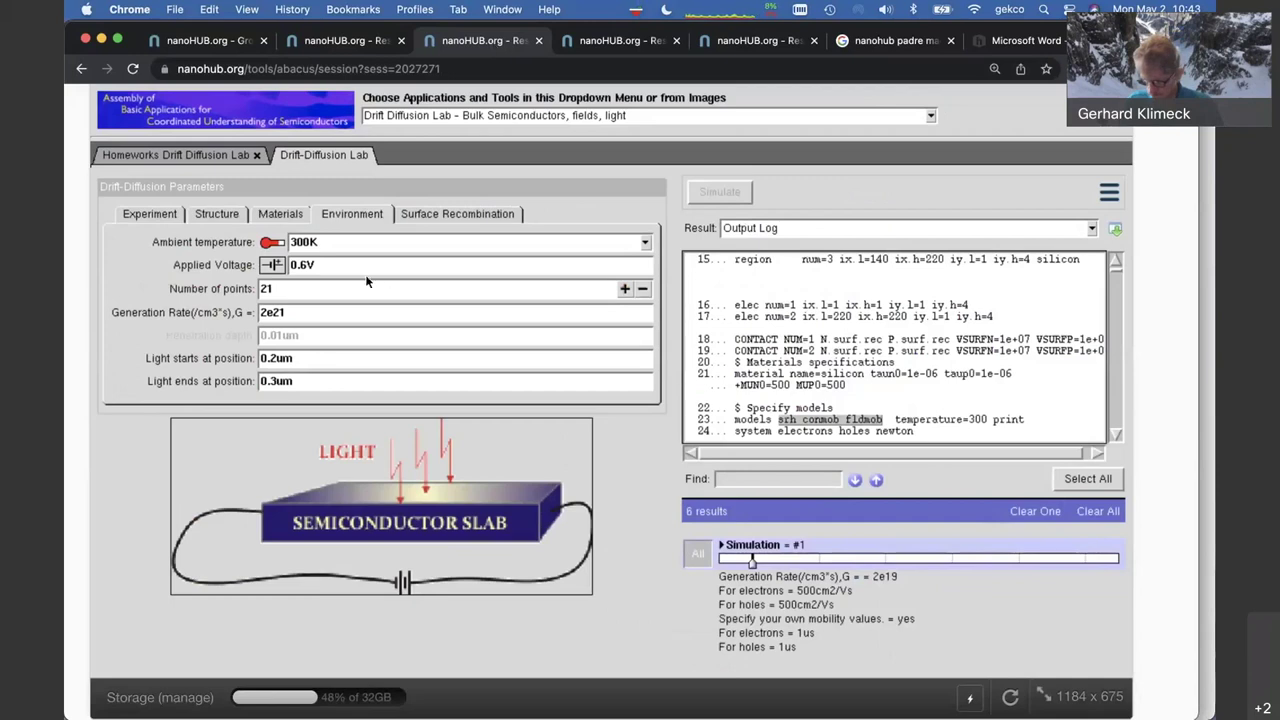
left_click(275, 213)
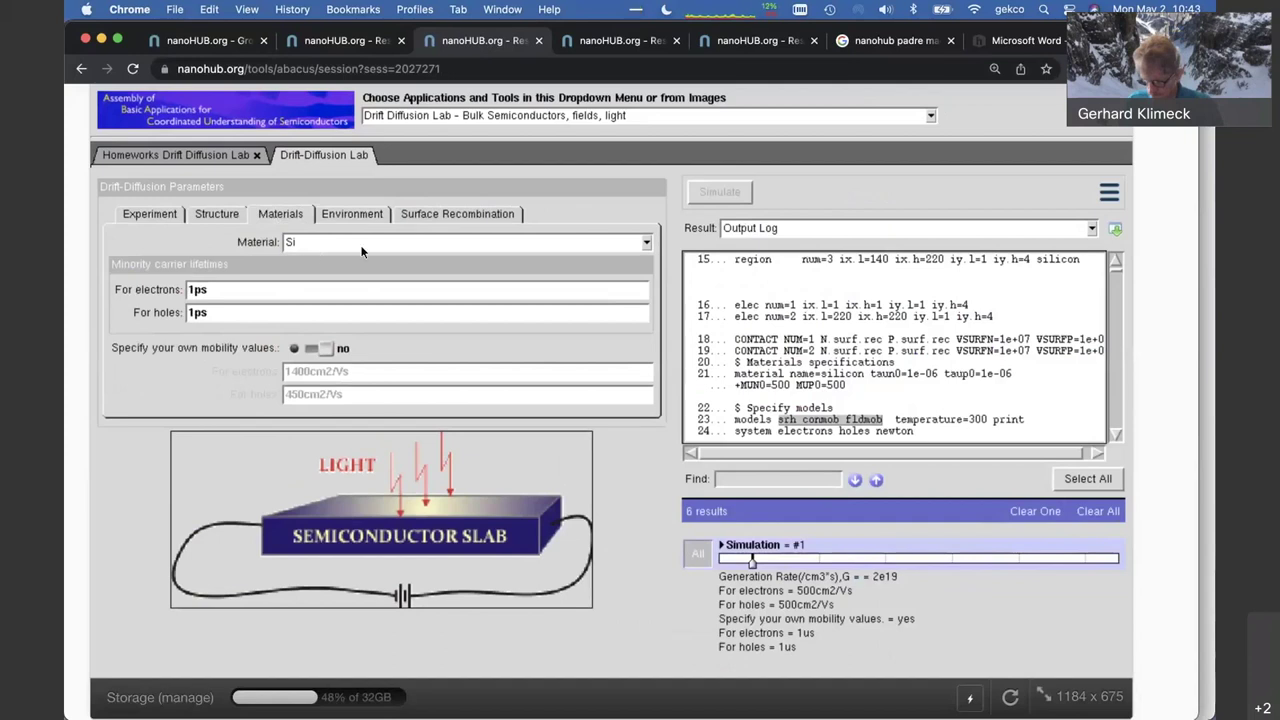
left_click(364, 247)
left_click(230, 245)
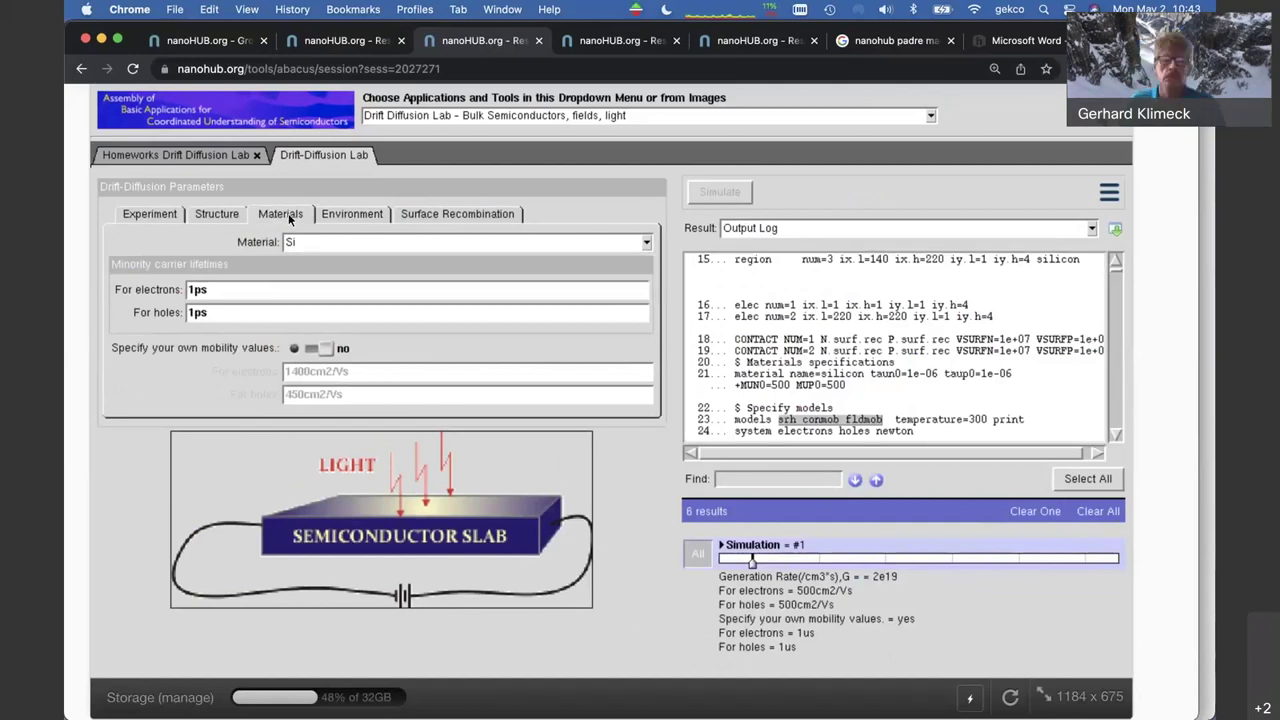
left_click(307, 248)
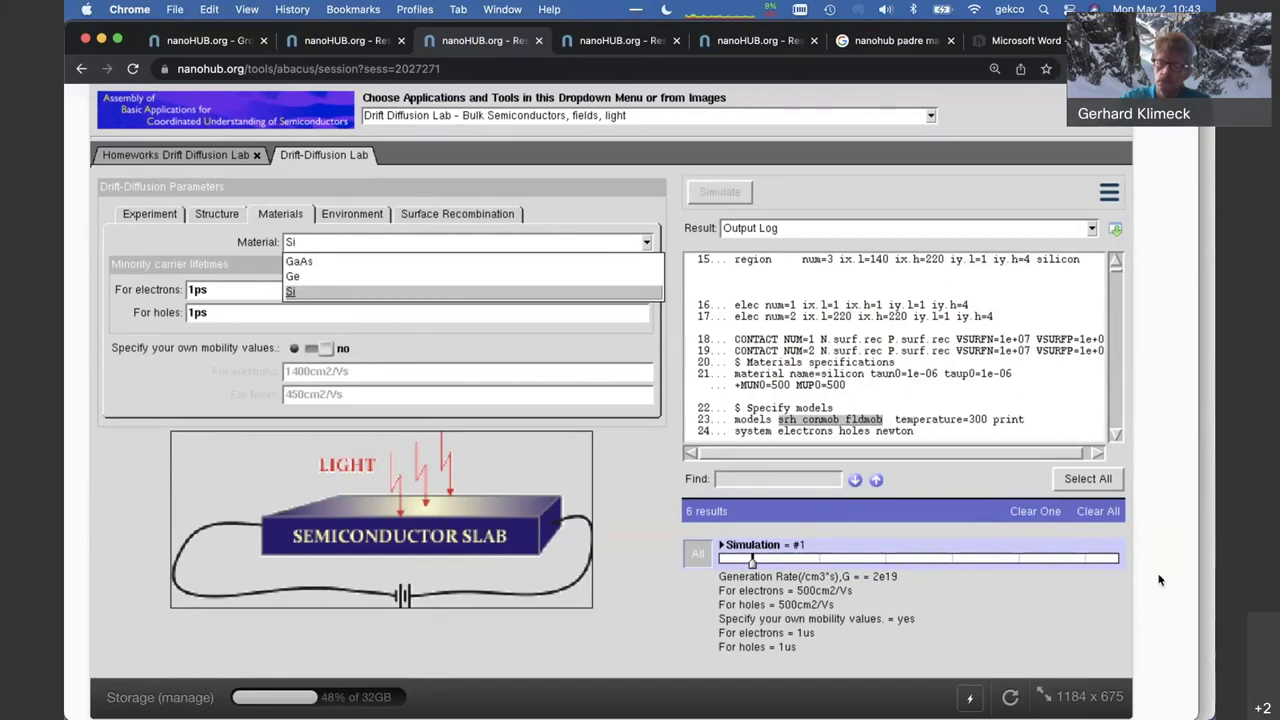
Open the Drift-Diffusion Lab's About this tool page from the running session
scroll(1159, 580, "up", 1)
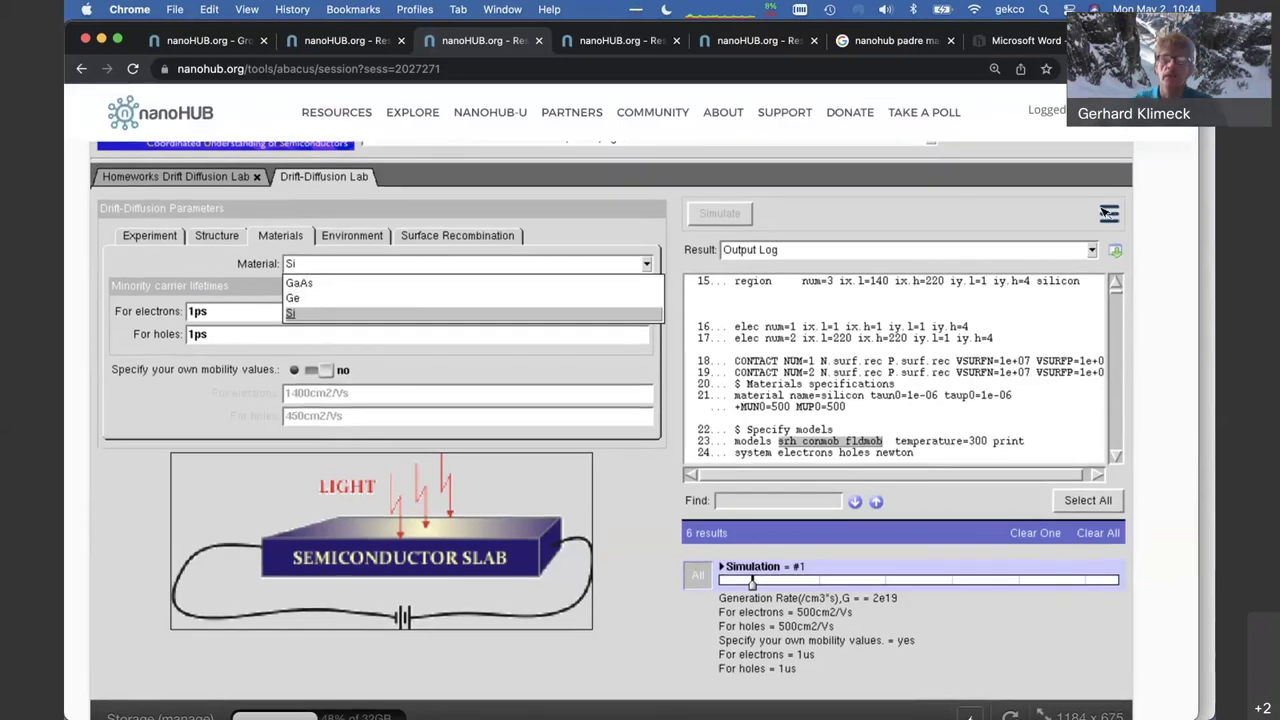
left_click(1106, 213)
left_click(1106, 213)
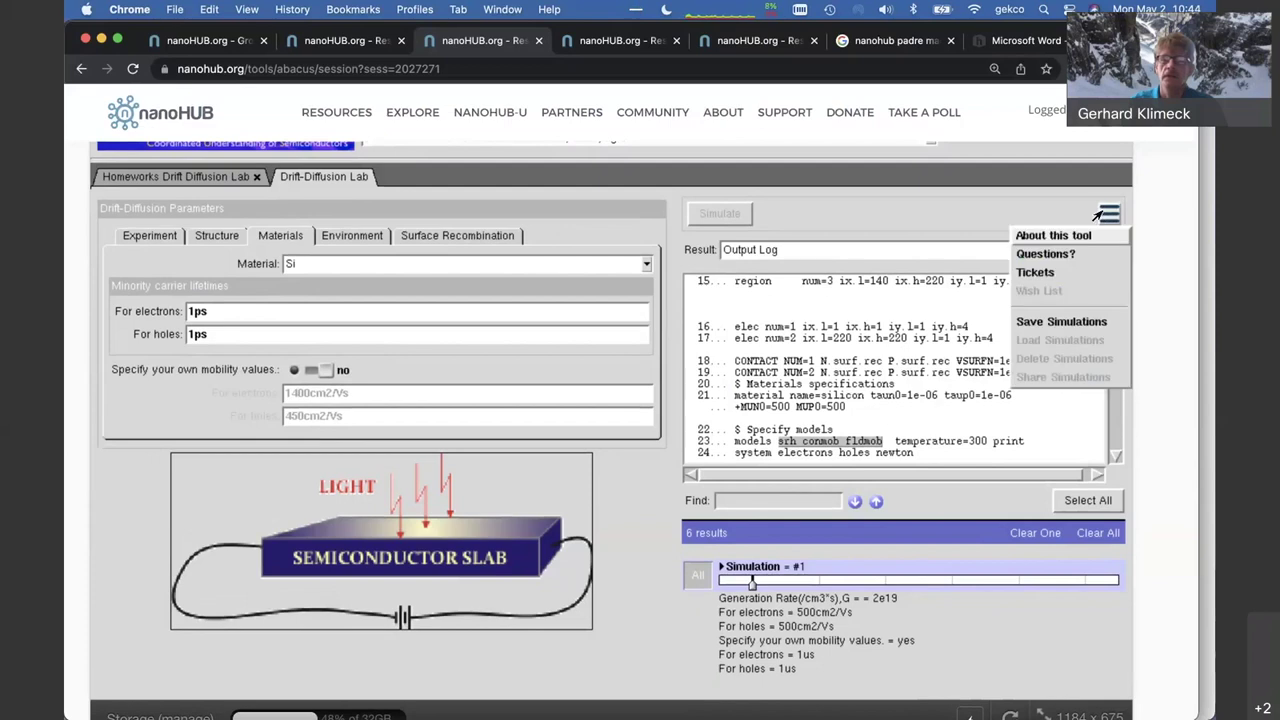
left_click(1032, 238)
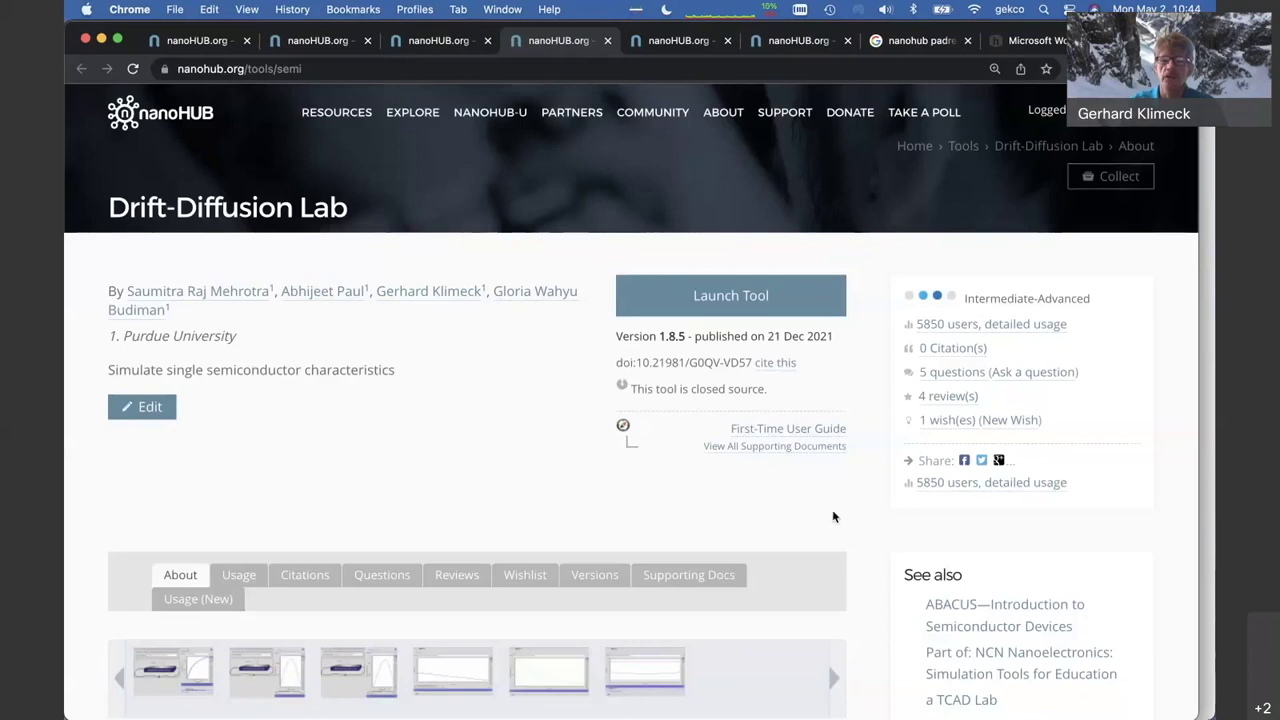
Review the Drift-Diffusion Lab's wishlist of pending requests and return to the simulation session
left_click(956, 424)
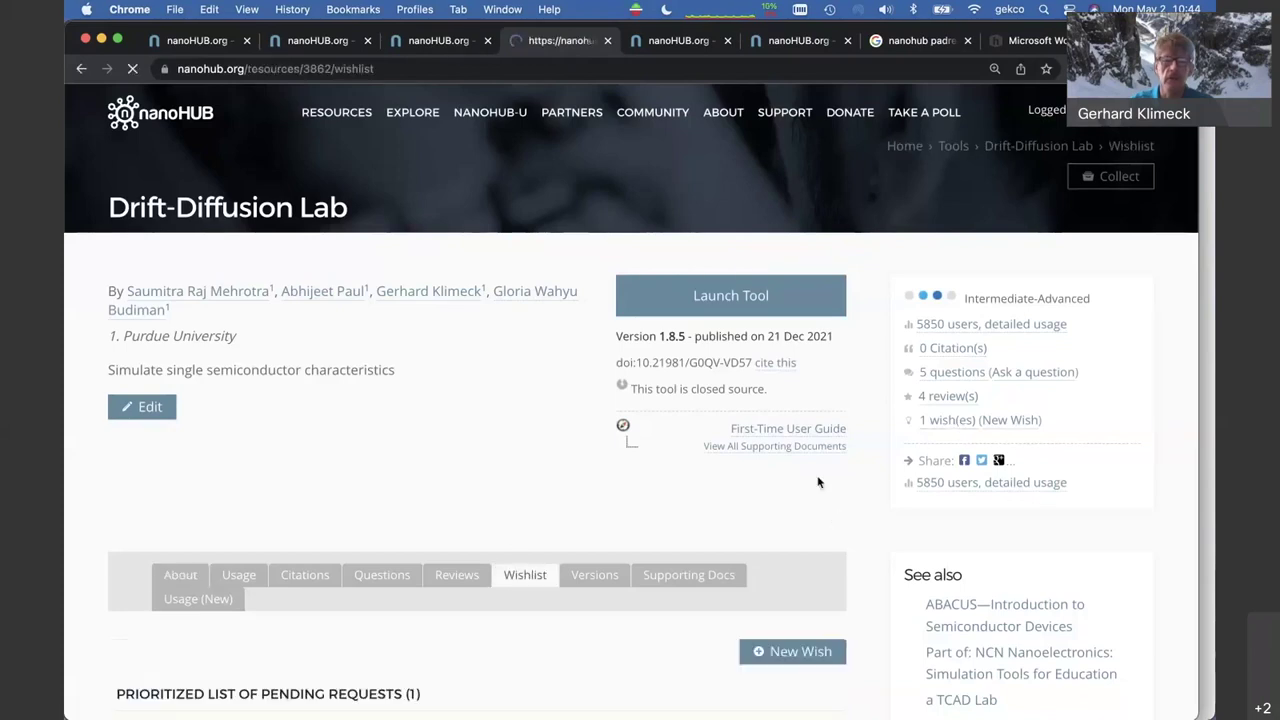
scroll(603, 558, "down", 3)
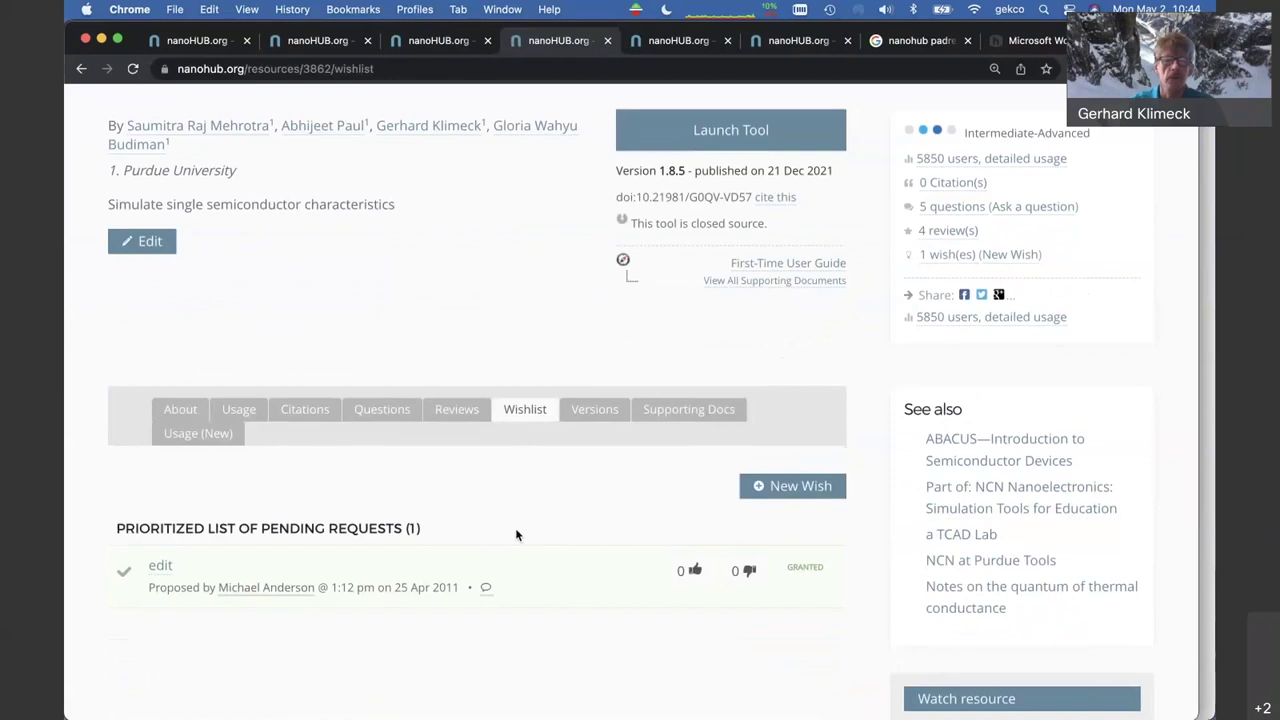
scroll(516, 535, "up", 1)
scroll(516, 535, "up", 2)
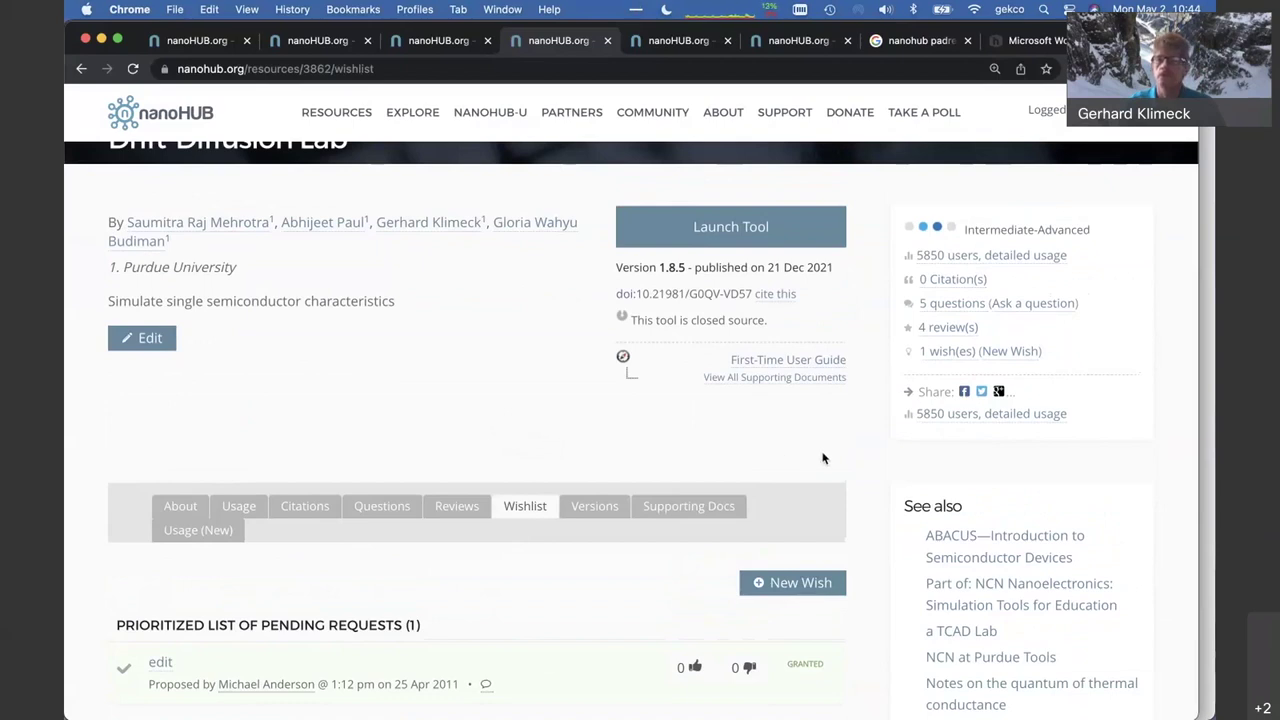
key("ctrl+shift+Tab")
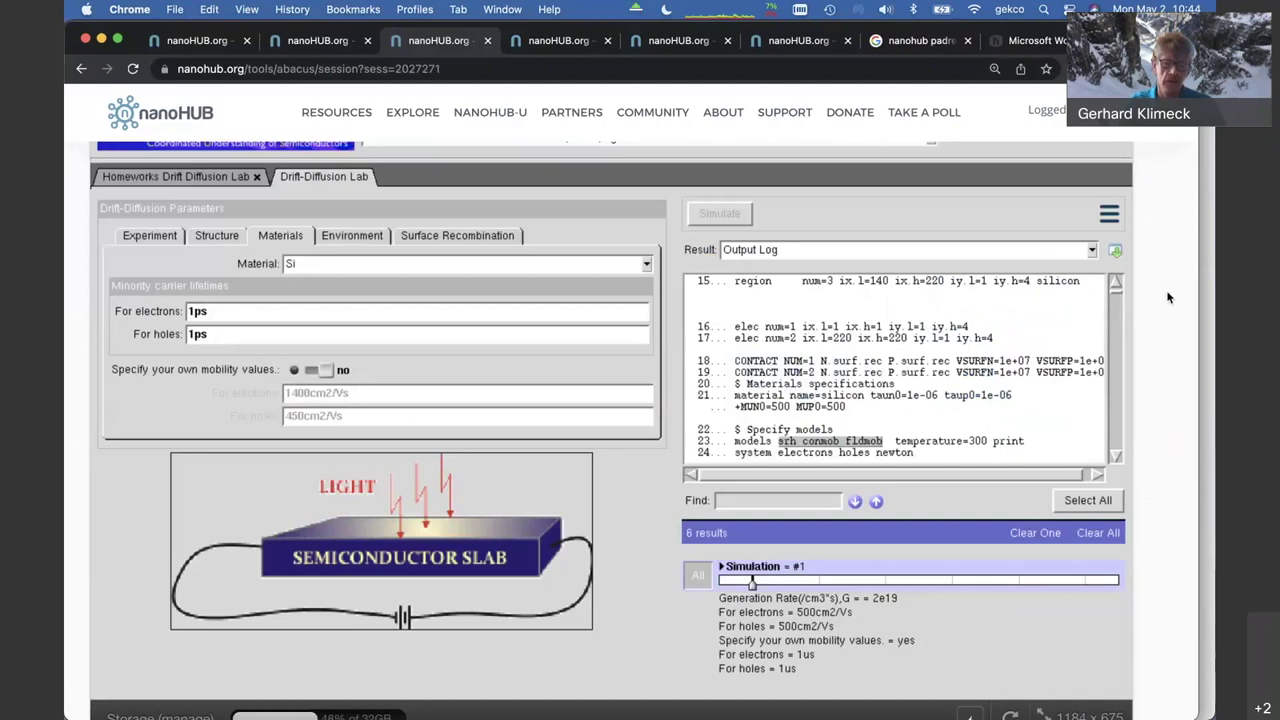
scroll(1162, 306, "up", 1)
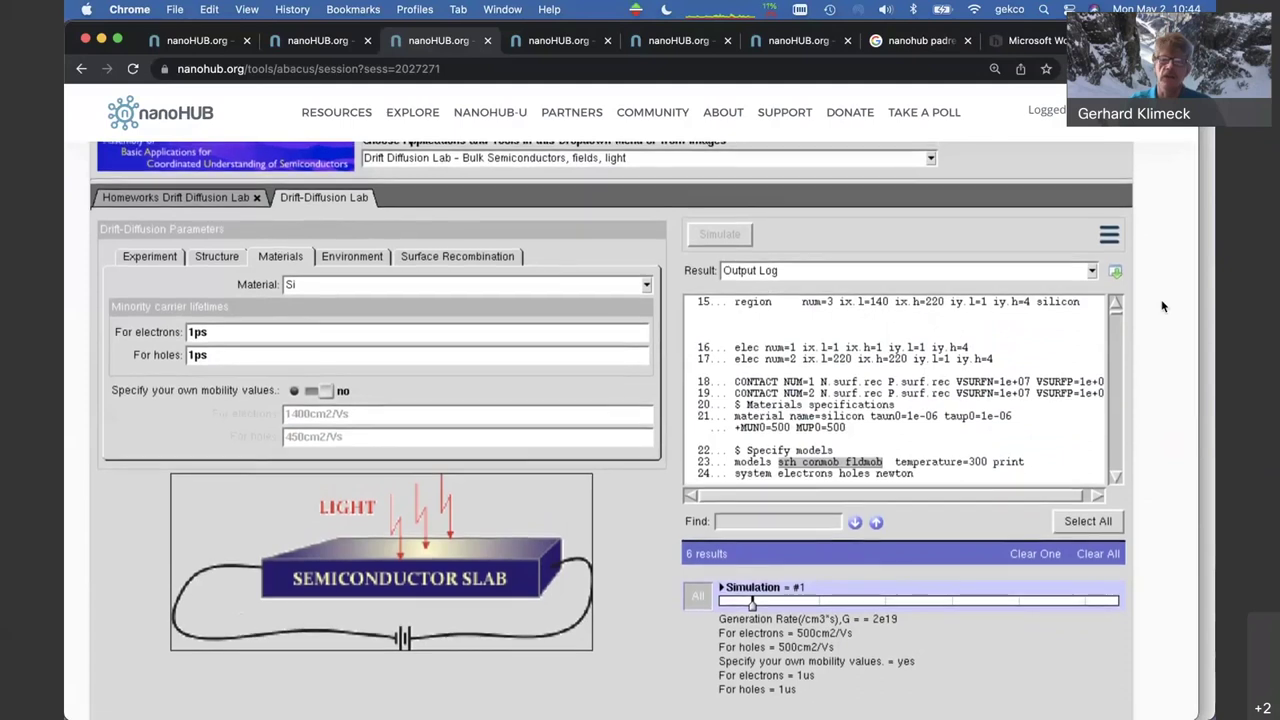
Open the homework and project assignments page for the Drift Diffusion Lab in the current session
scroll(1162, 306, "down", 1)
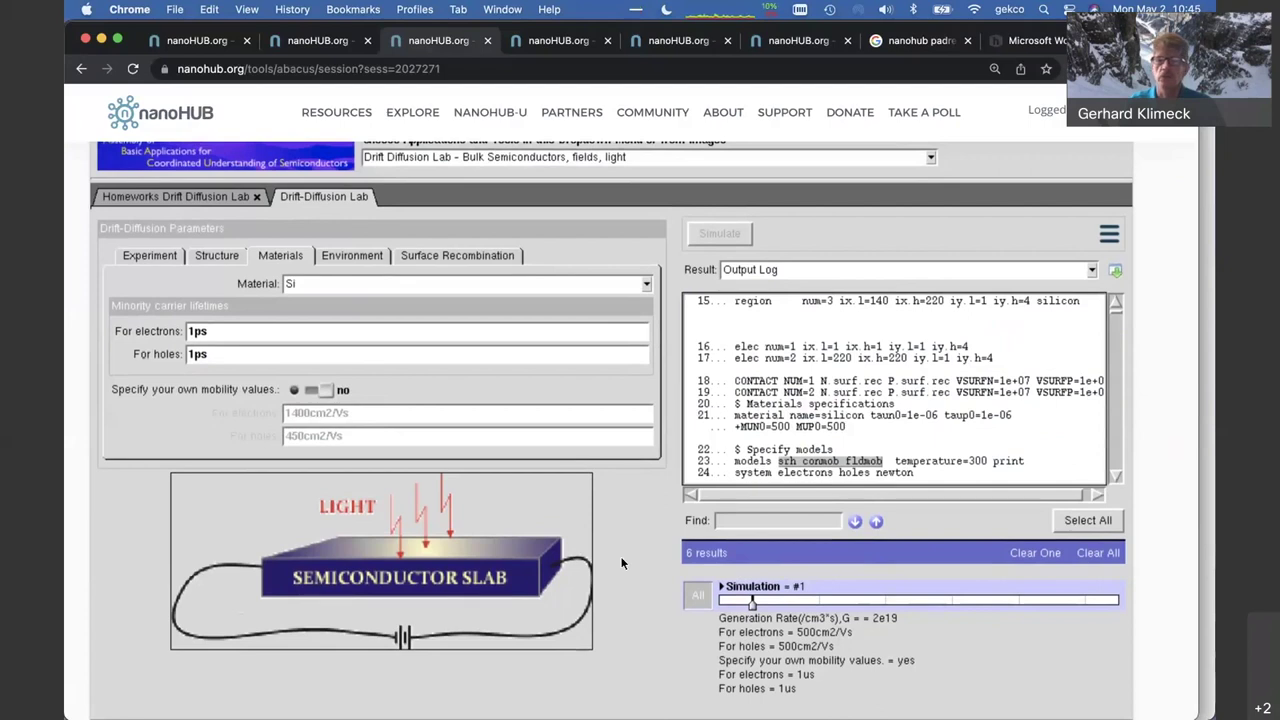
scroll(858, 551, "down", 1)
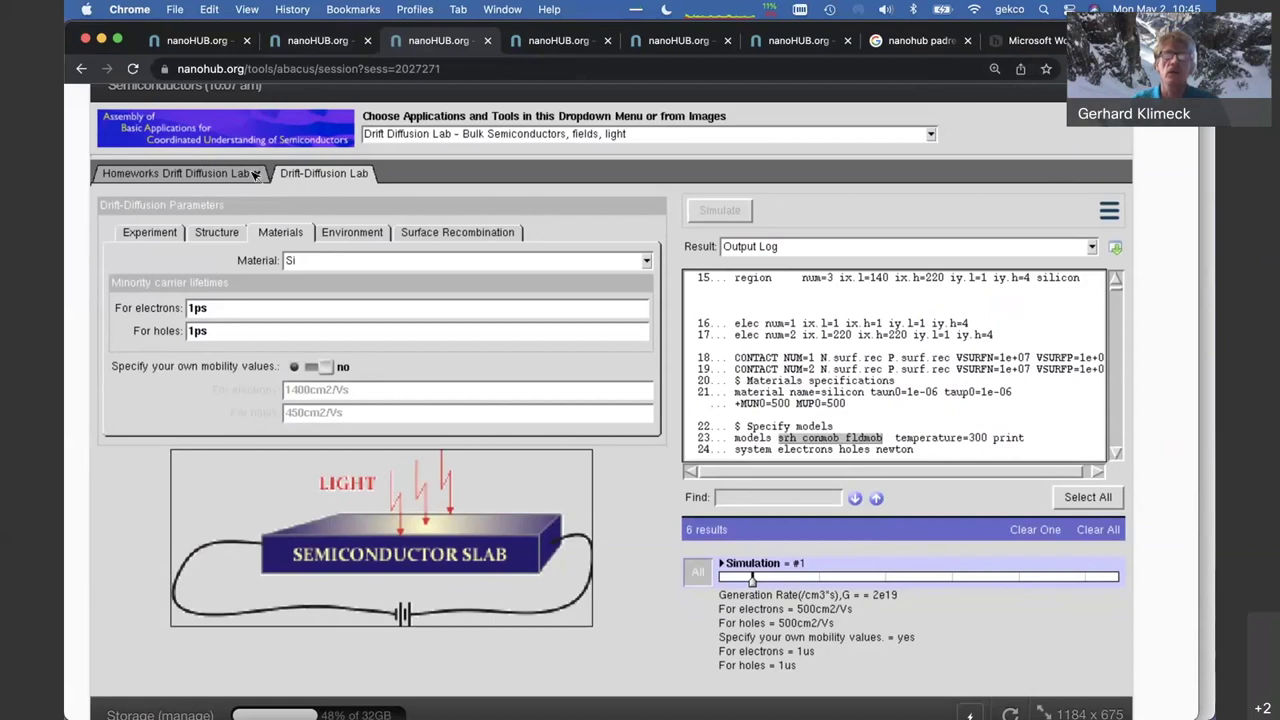
left_click(177, 175)
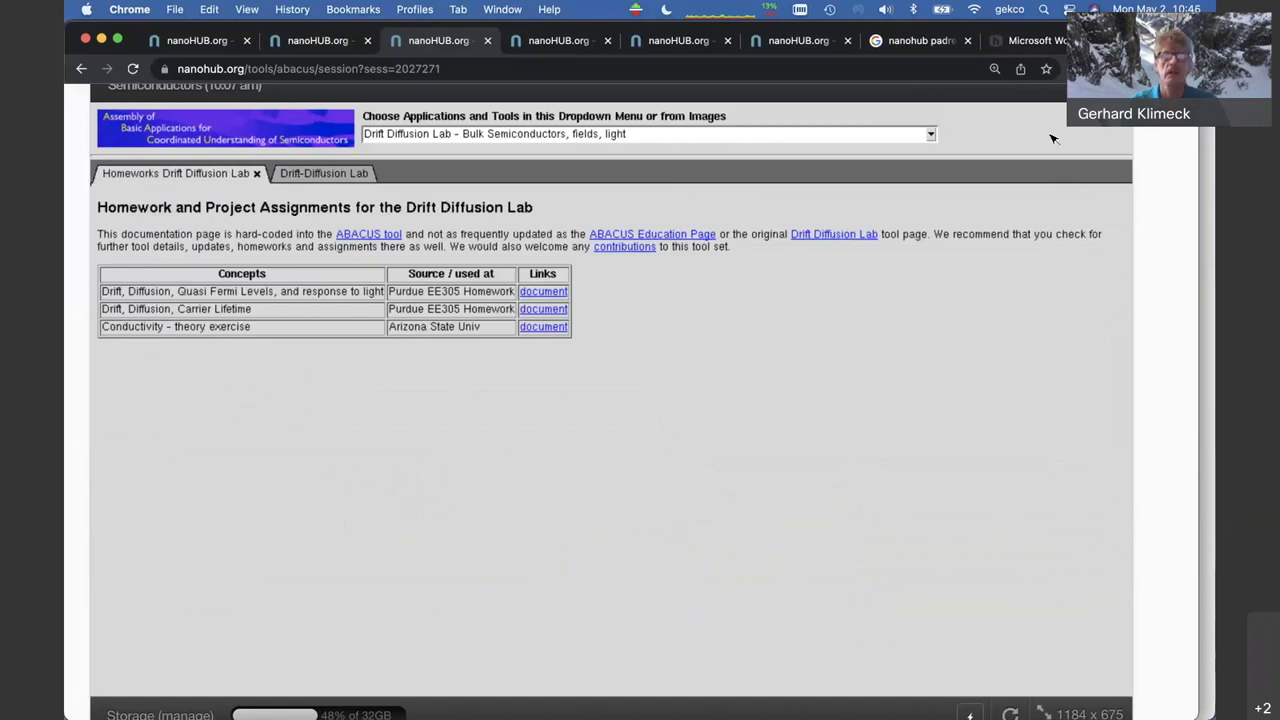
Return to the ABACUS group page and open the Faculty Only group linked below its overview
left_click(310, 40)
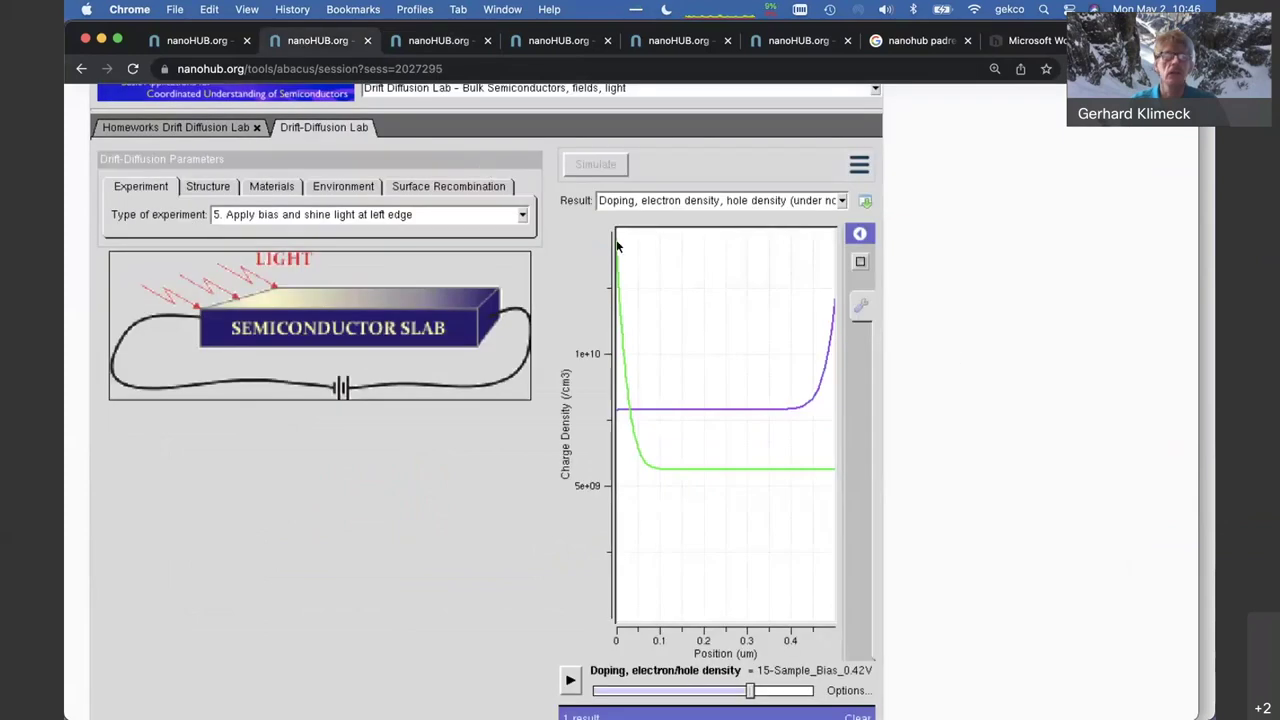
left_click(196, 40)
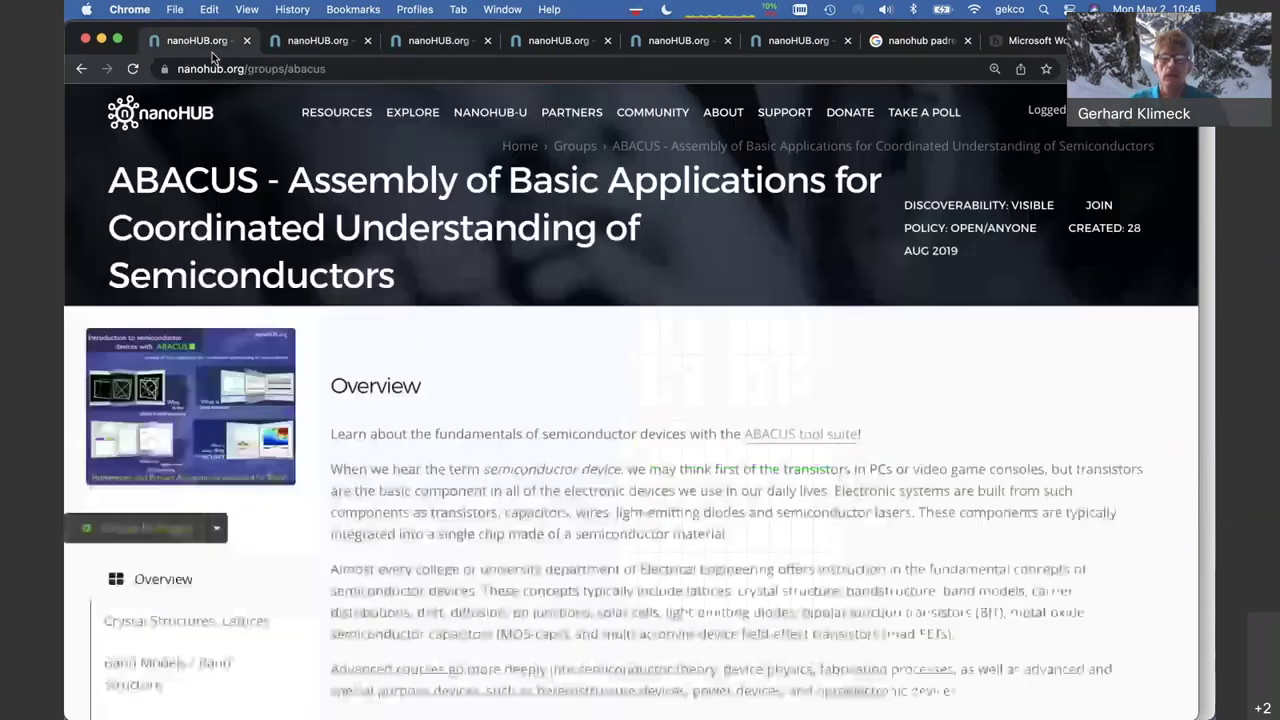
left_click(148, 115)
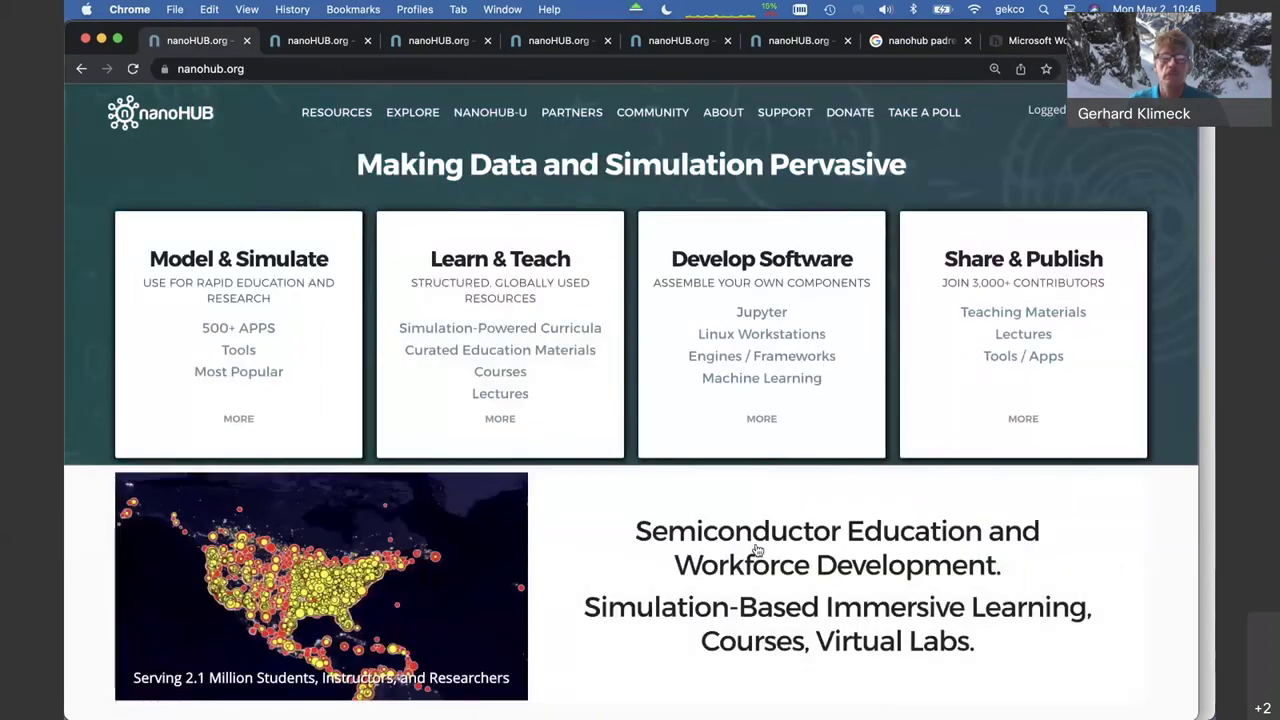
left_click(81, 68)
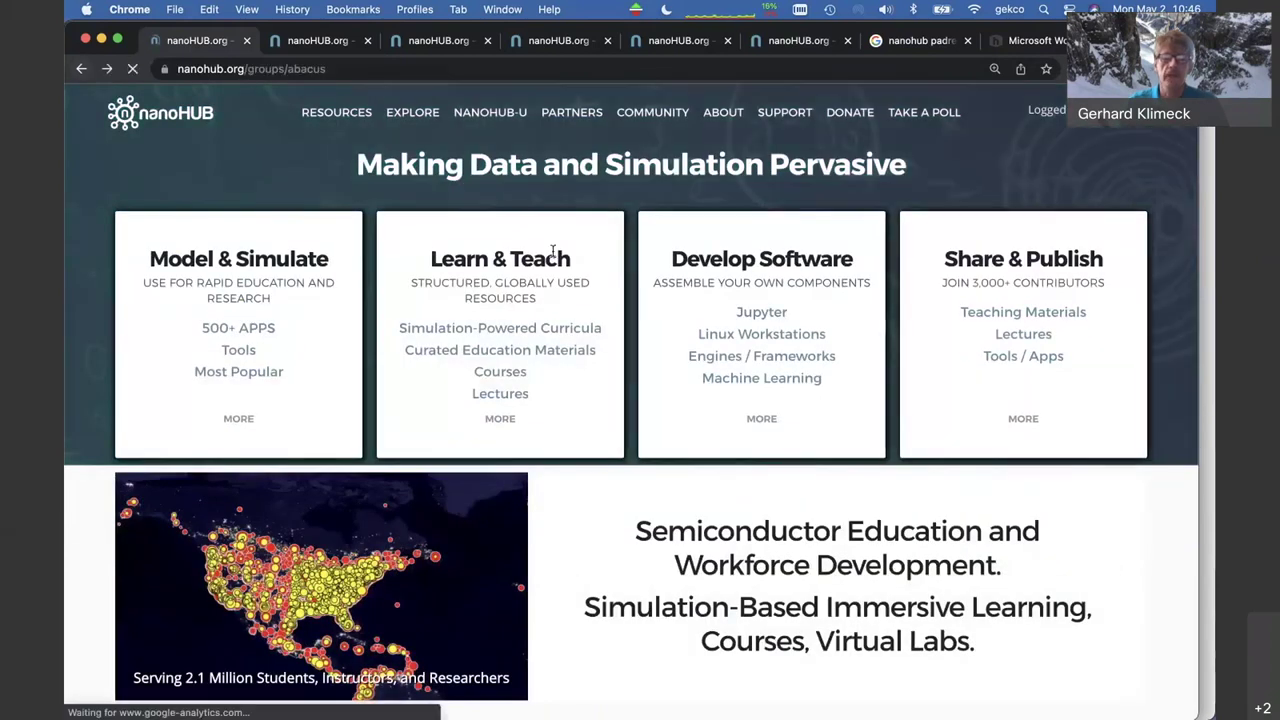
scroll(857, 493, "down", 5)
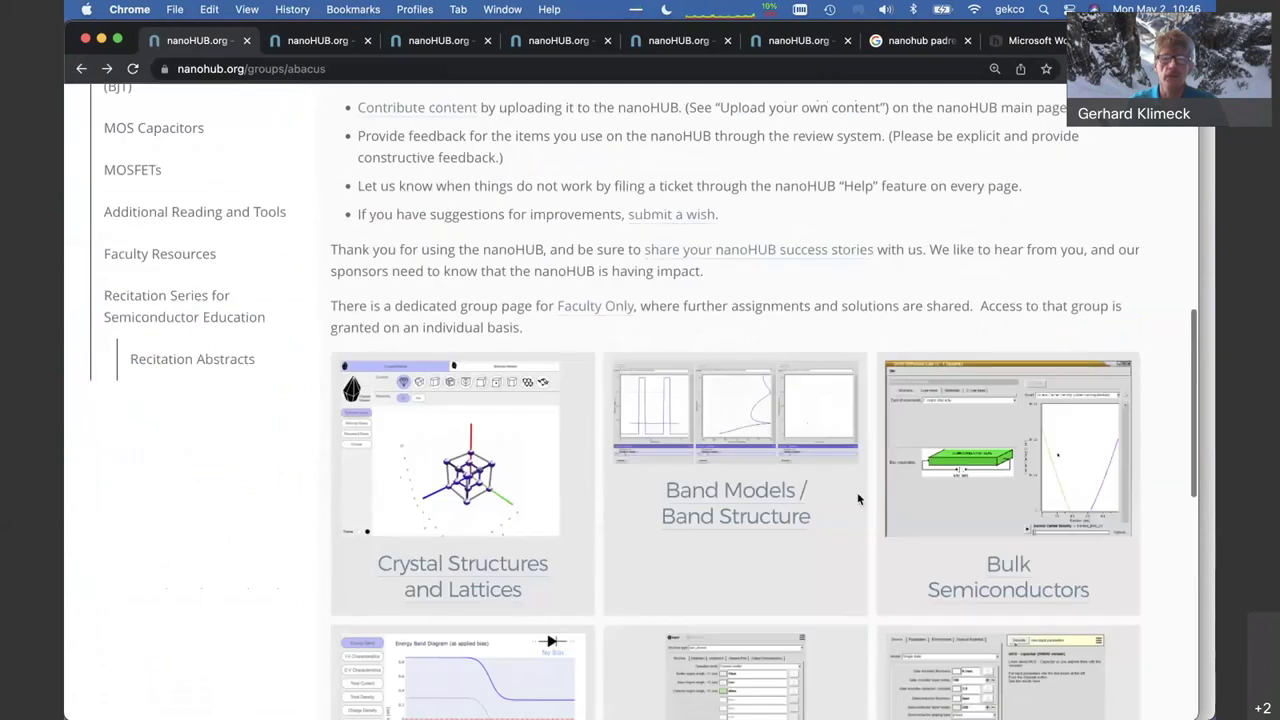
left_click(606, 293)
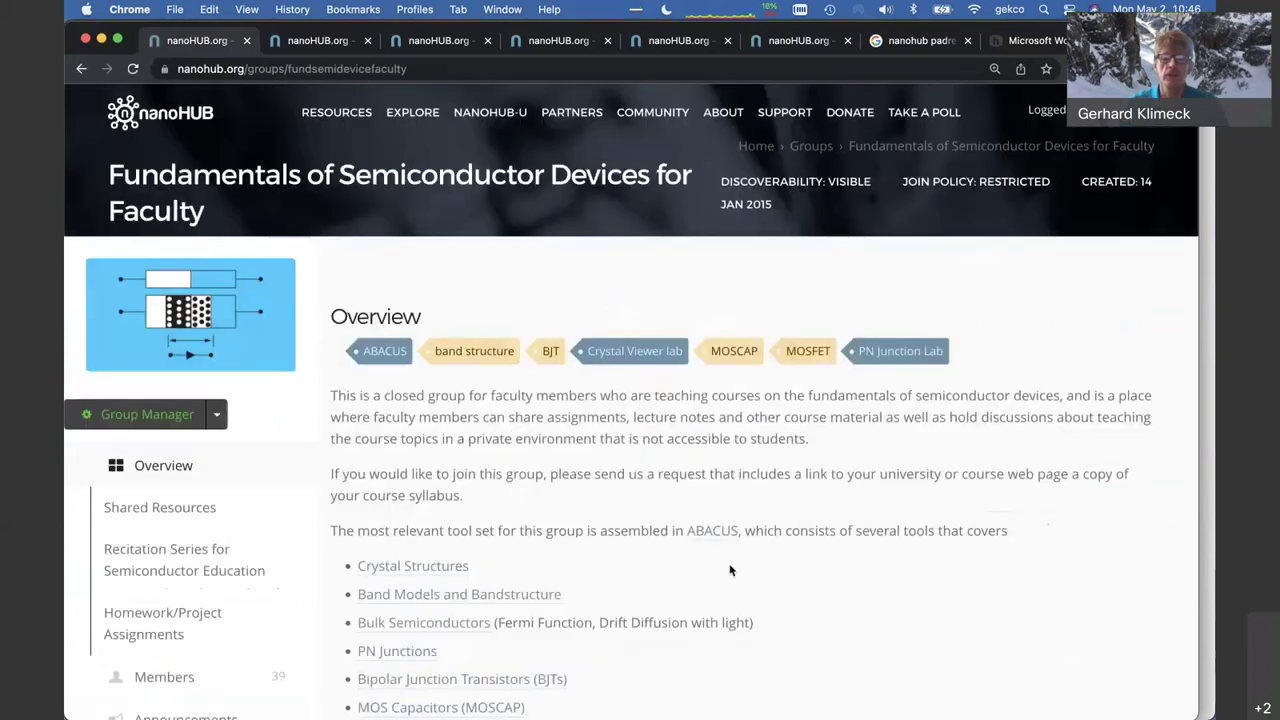
Review the faculty group's overview and highlight its discoverability and join policy
scroll(766, 595, "down", 2)
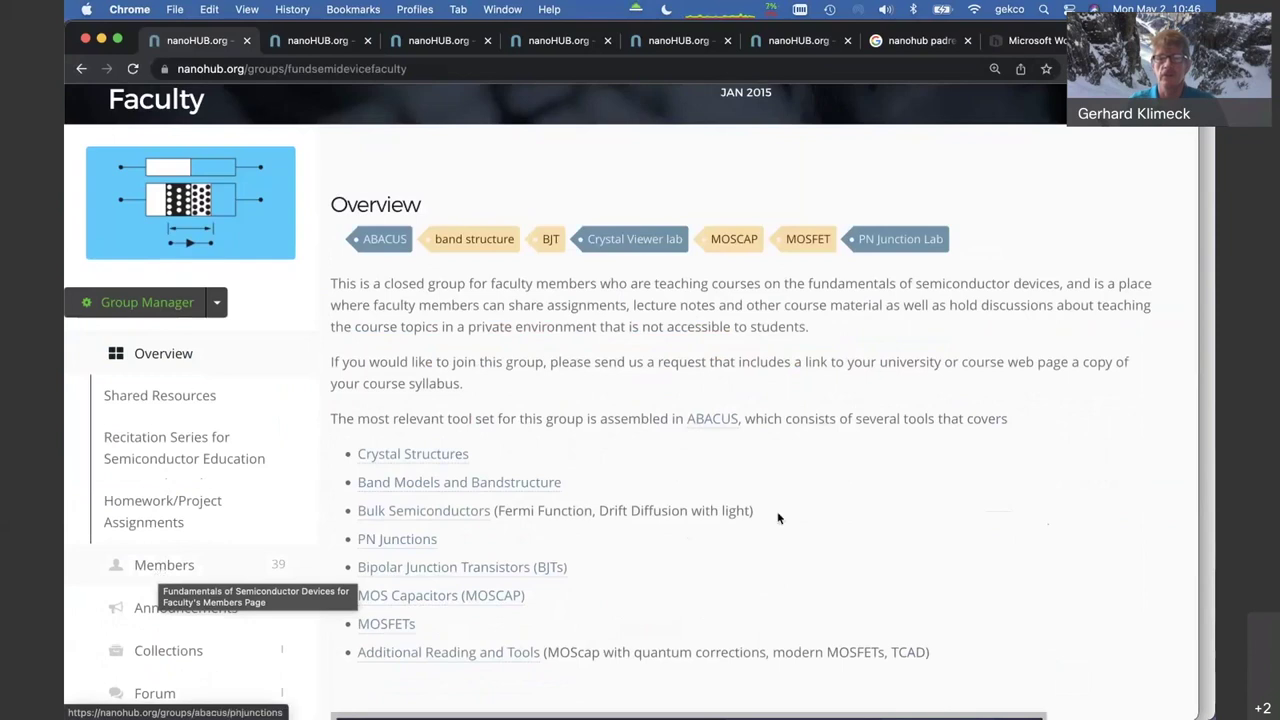
scroll(800, 514, "up", 1)
scroll(821, 511, "up", 3)
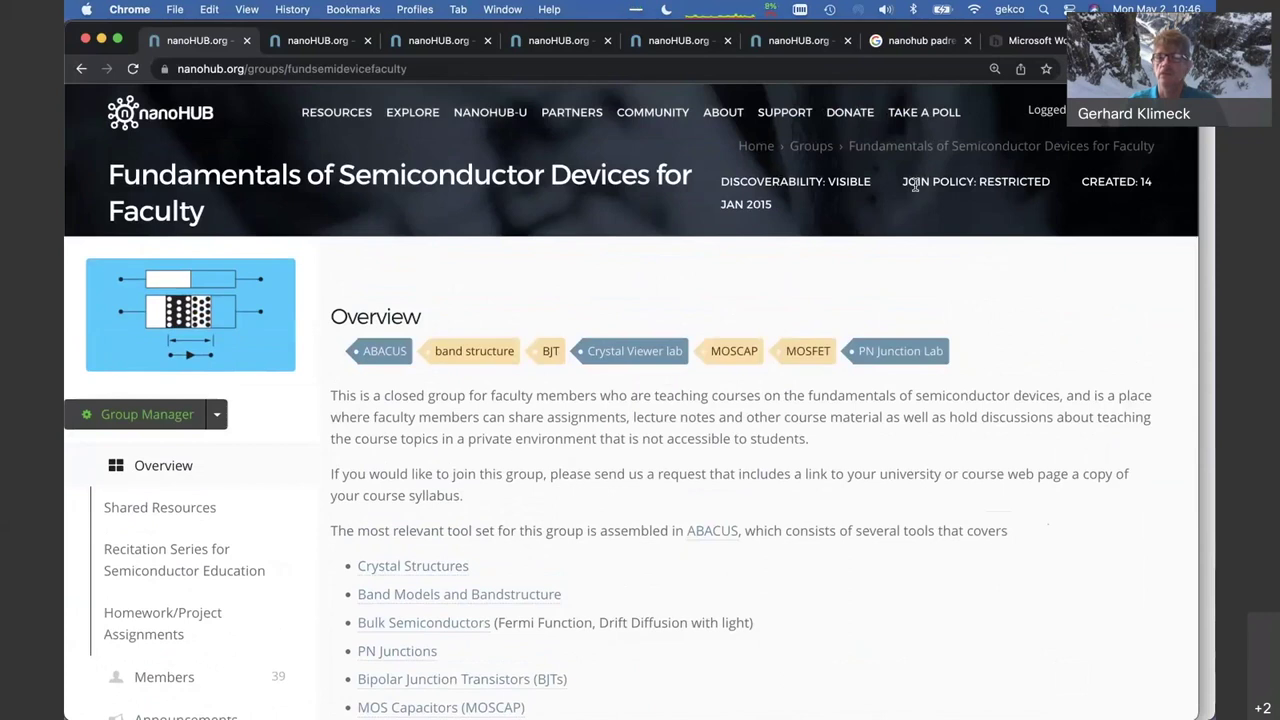
left_click_drag(741, 181, 1065, 180)
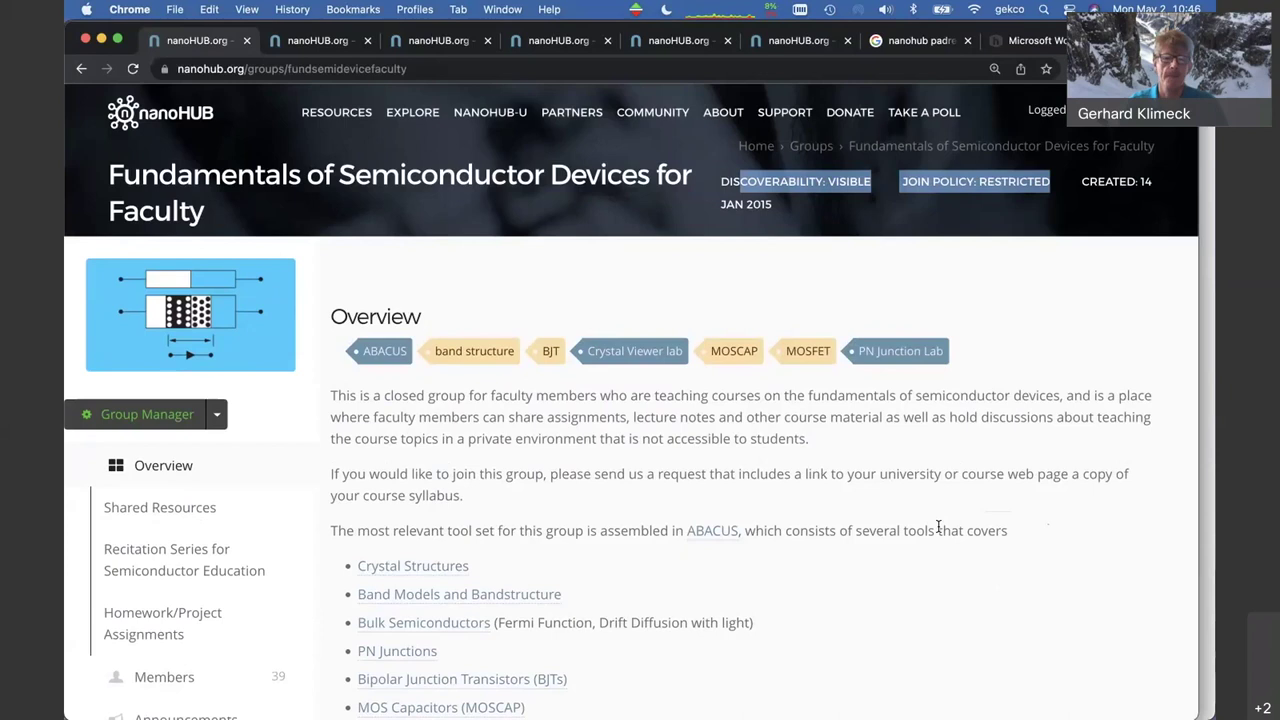
left_click(717, 434)
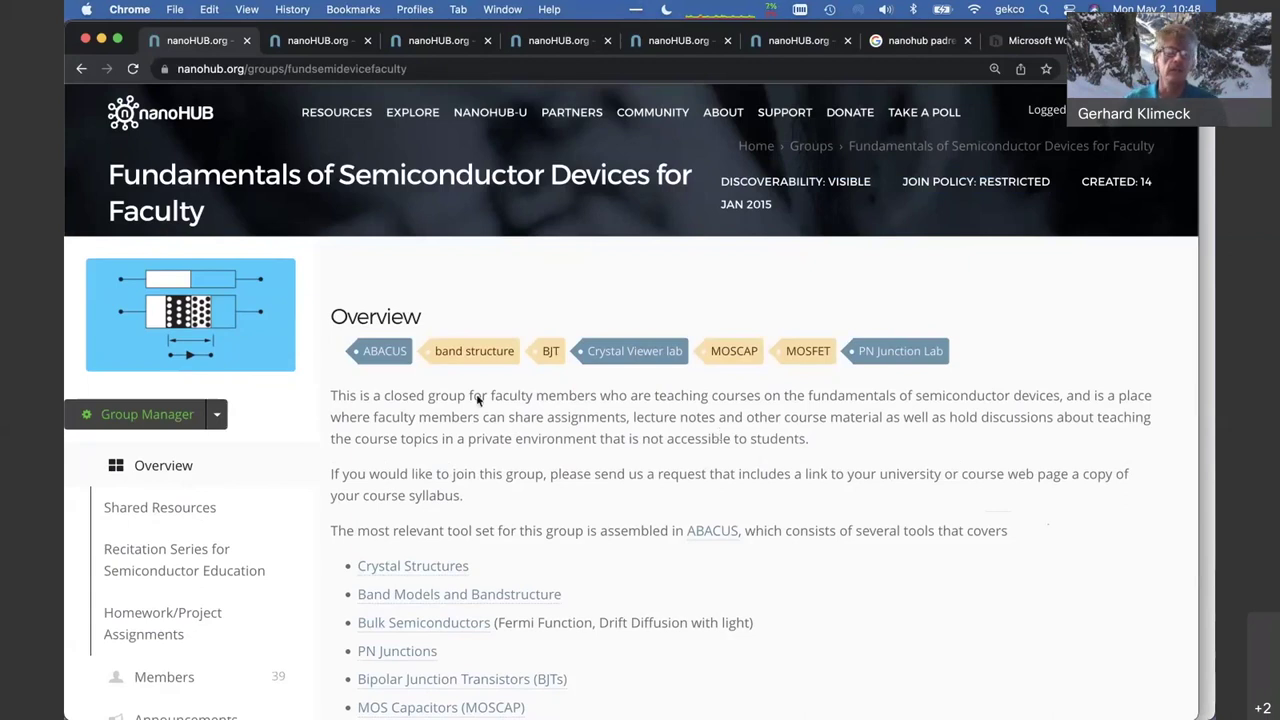
In the light-at-edge session, set the experiment to "3. Shine light at left edge only", clear the old result and simulate
left_click(315, 40)
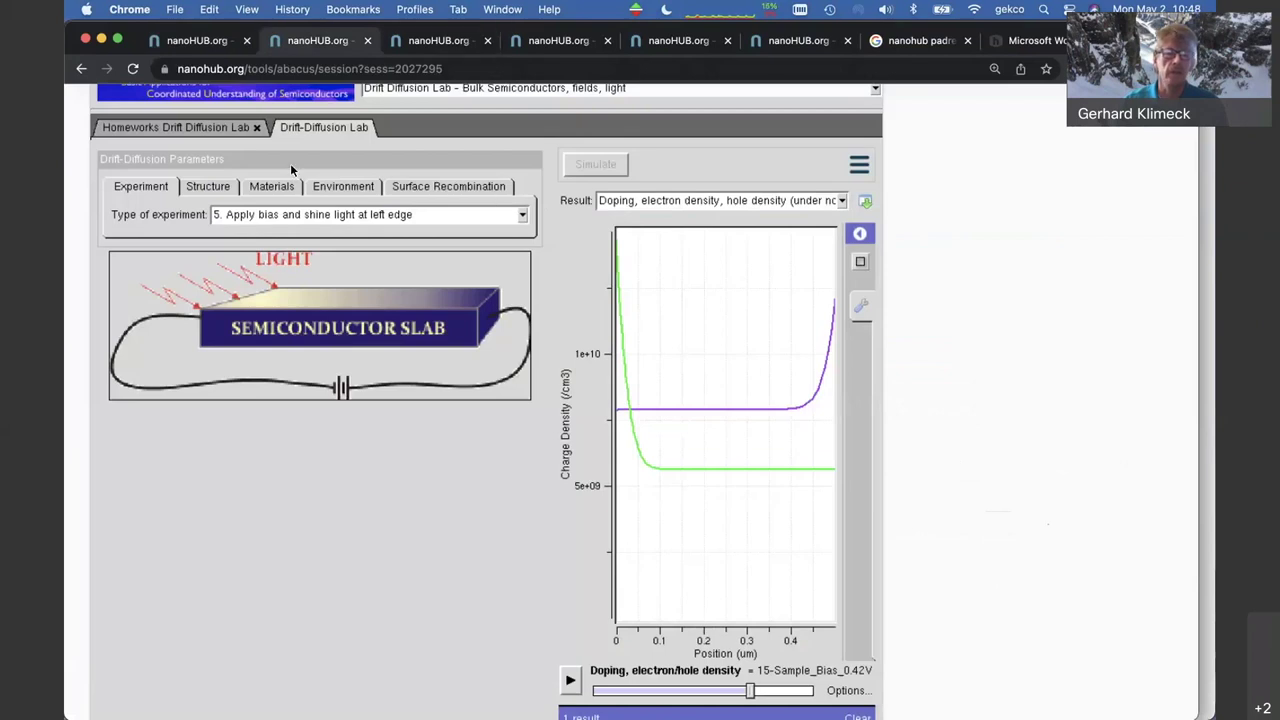
left_click(253, 219)
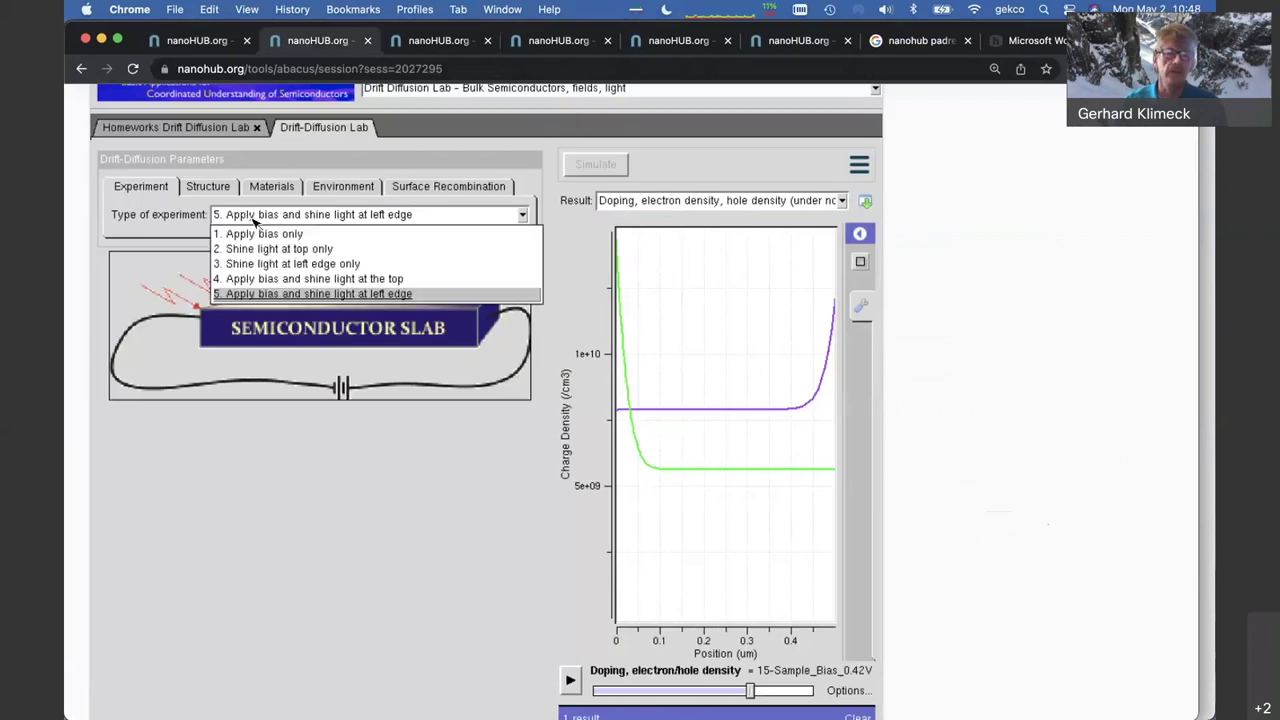
left_click(276, 263)
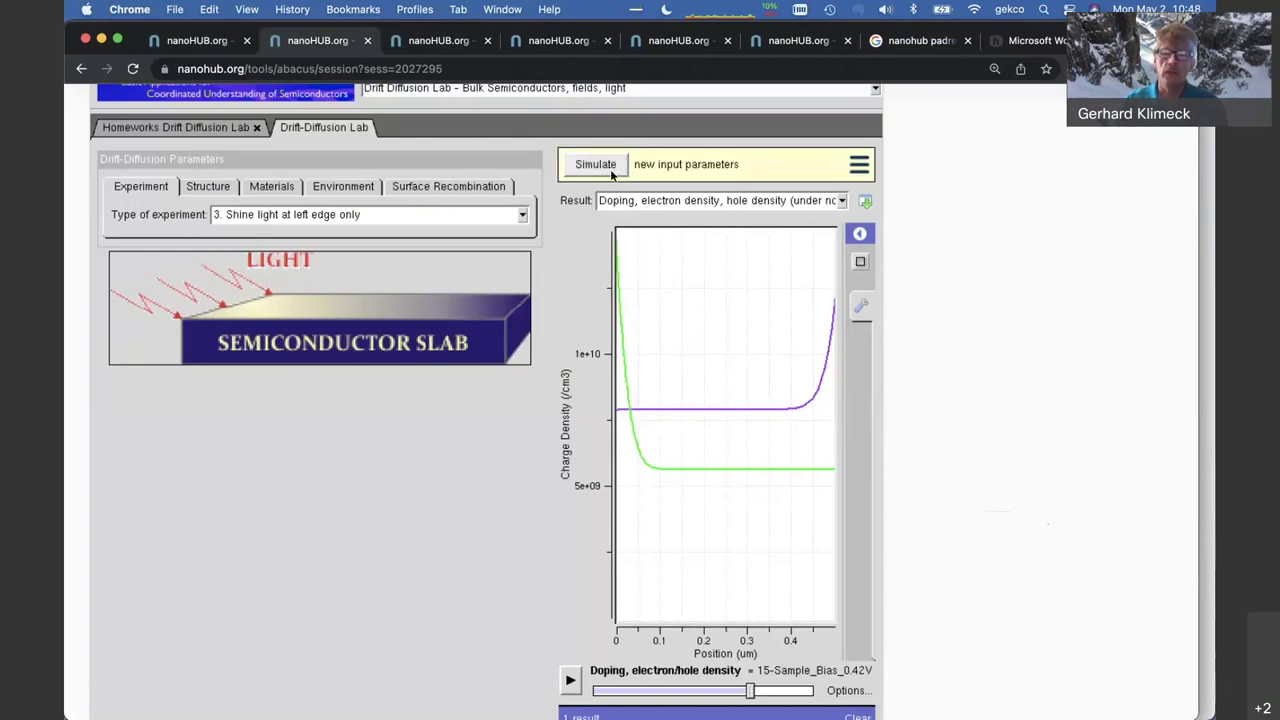
scroll(900, 660, "down", 2)
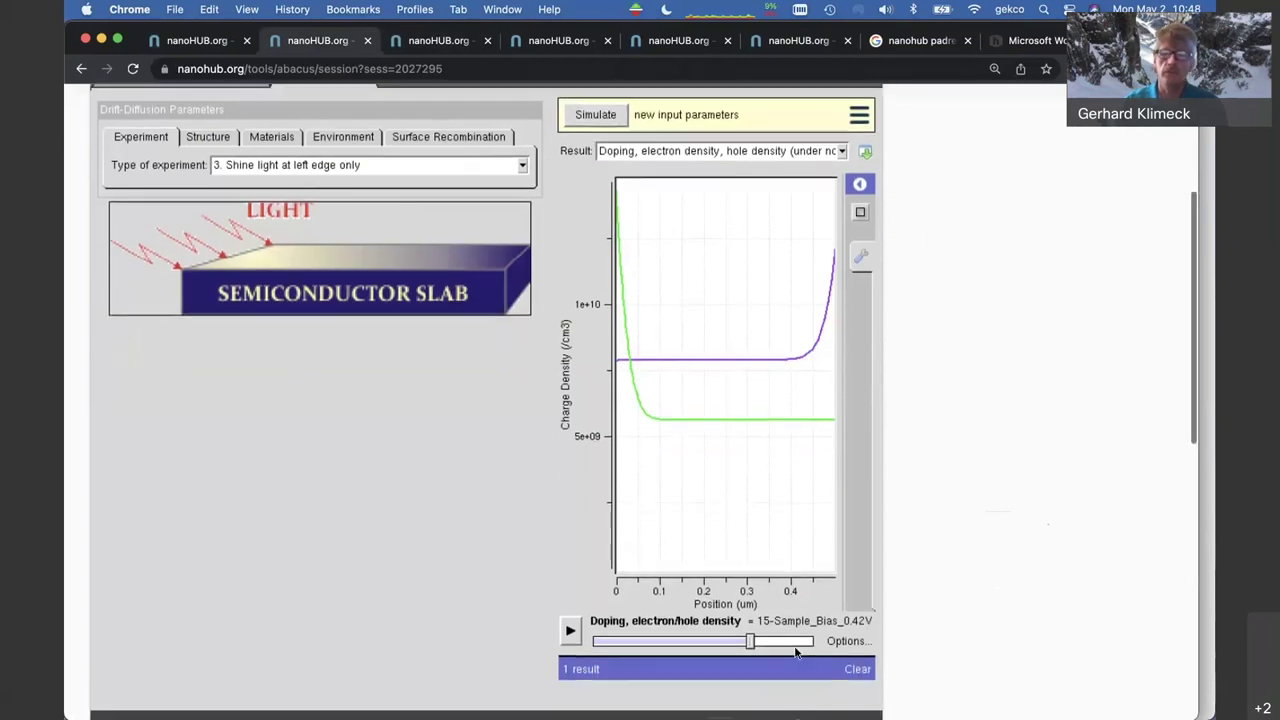
left_click(857, 668)
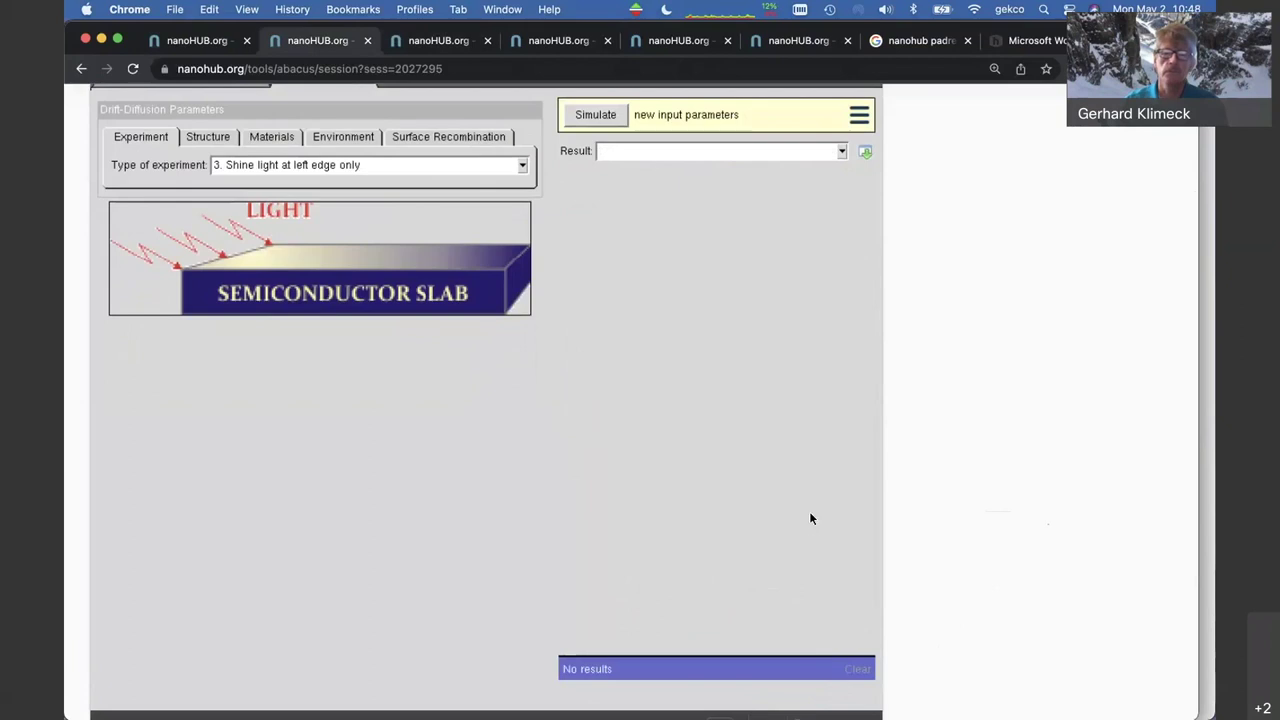
left_click(594, 117)
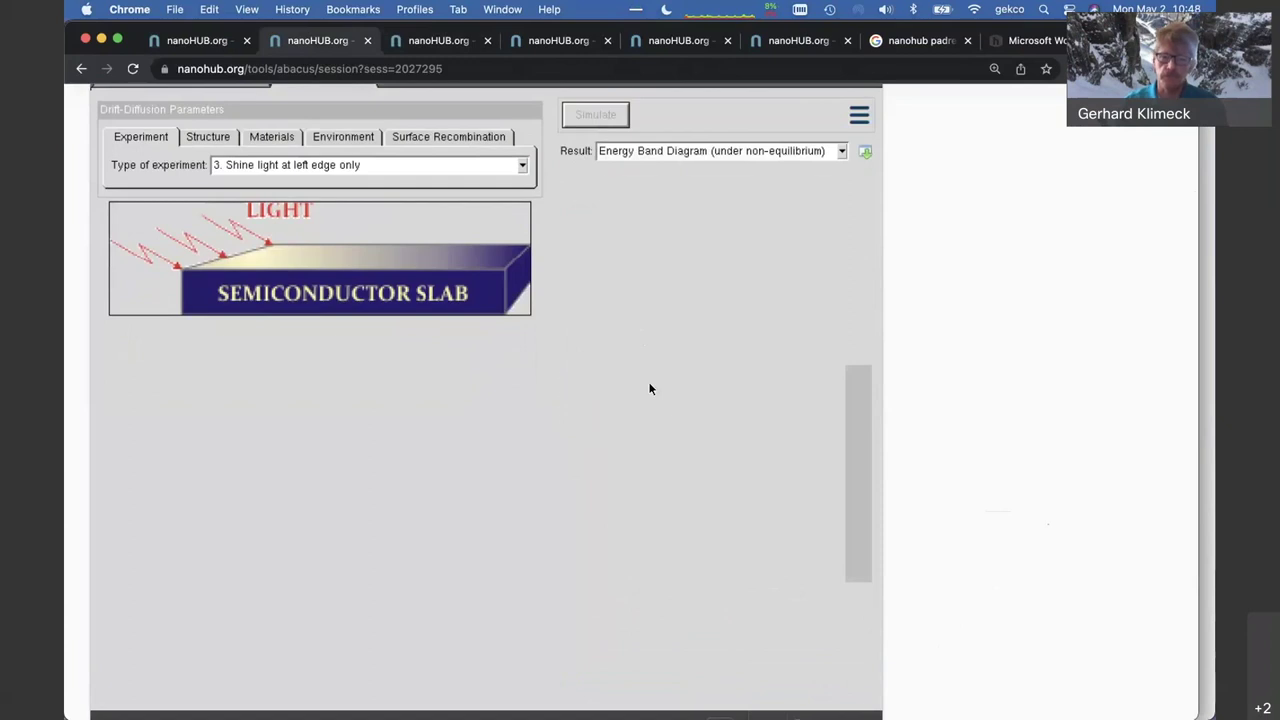
Show the non-equilibrium doping, electron and hole density result for the unbiased edge-light run and reset the plot view
left_click(655, 150)
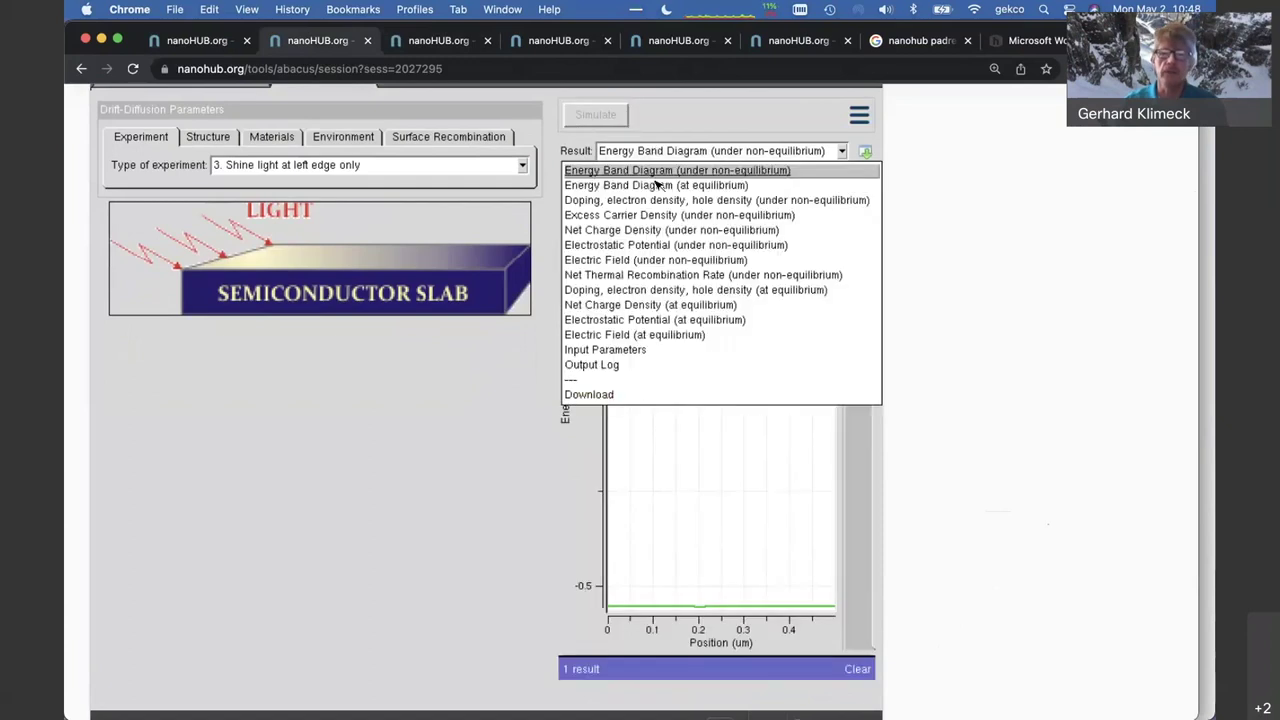
left_click(658, 201)
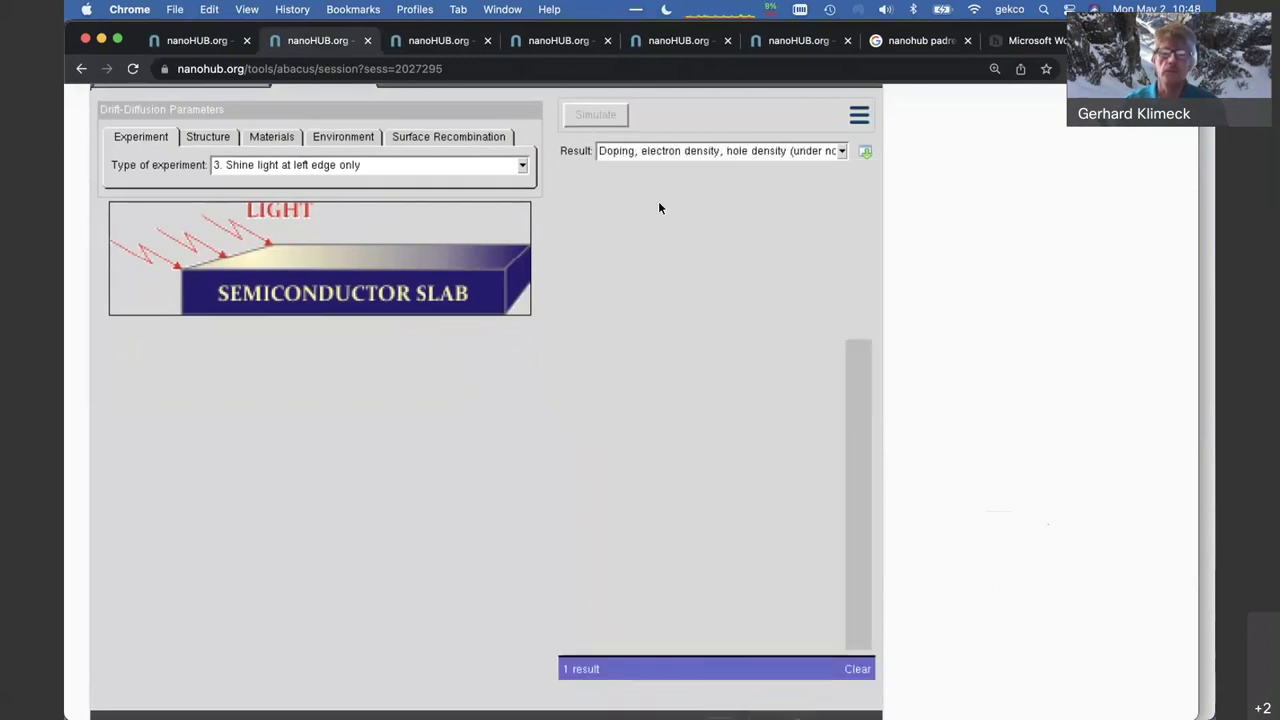
left_click(858, 209)
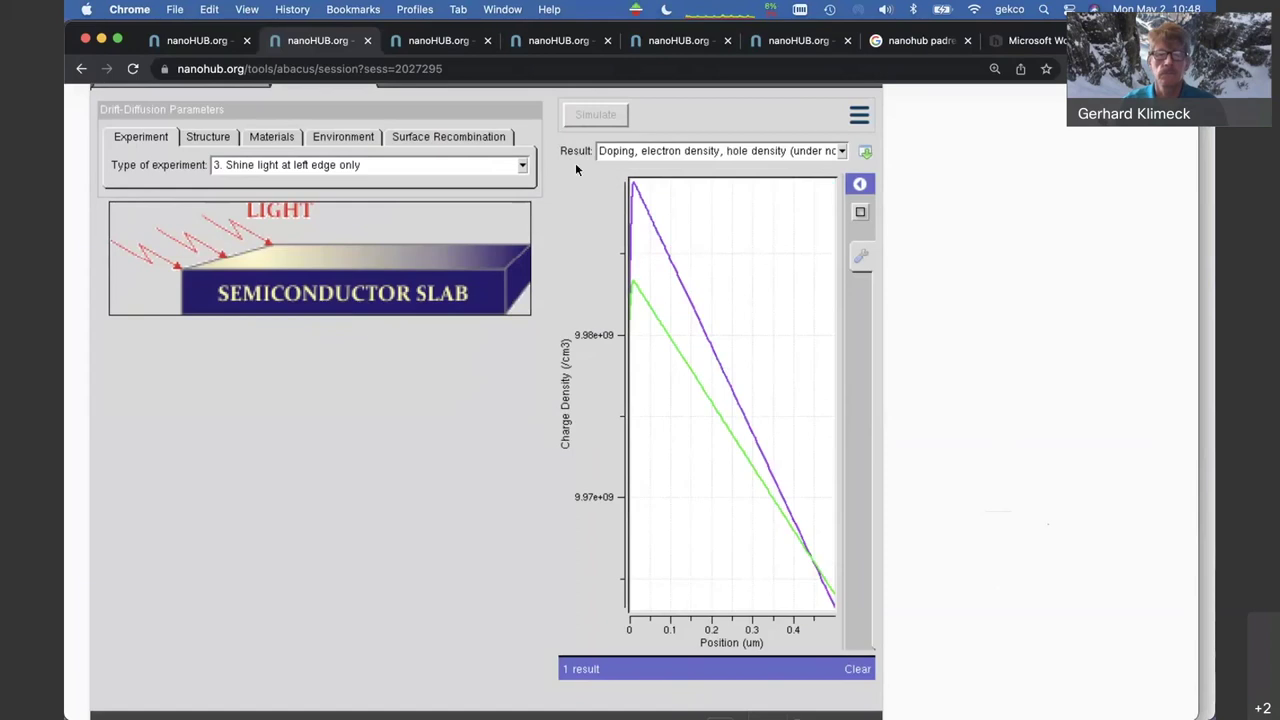
Change the experiment to "5. Apply bias and shine light at left edge" and simulate it
left_click(389, 163)
left_click(377, 244)
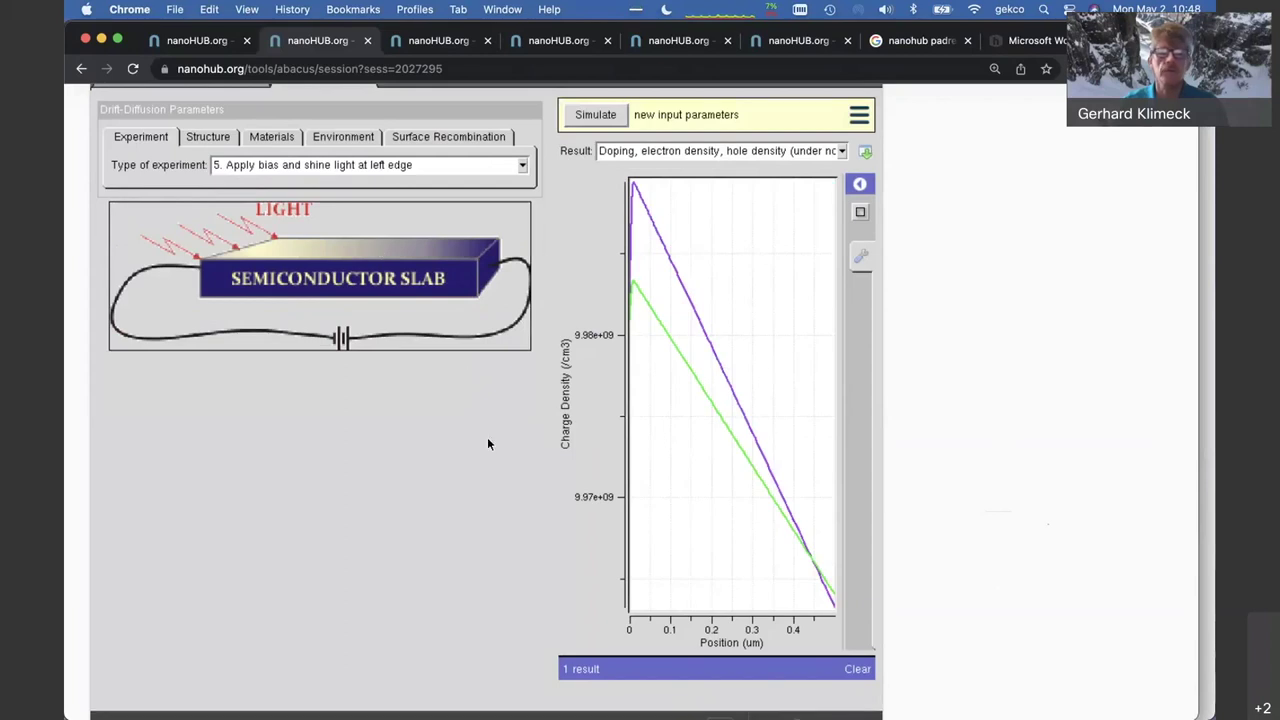
left_click(621, 116)
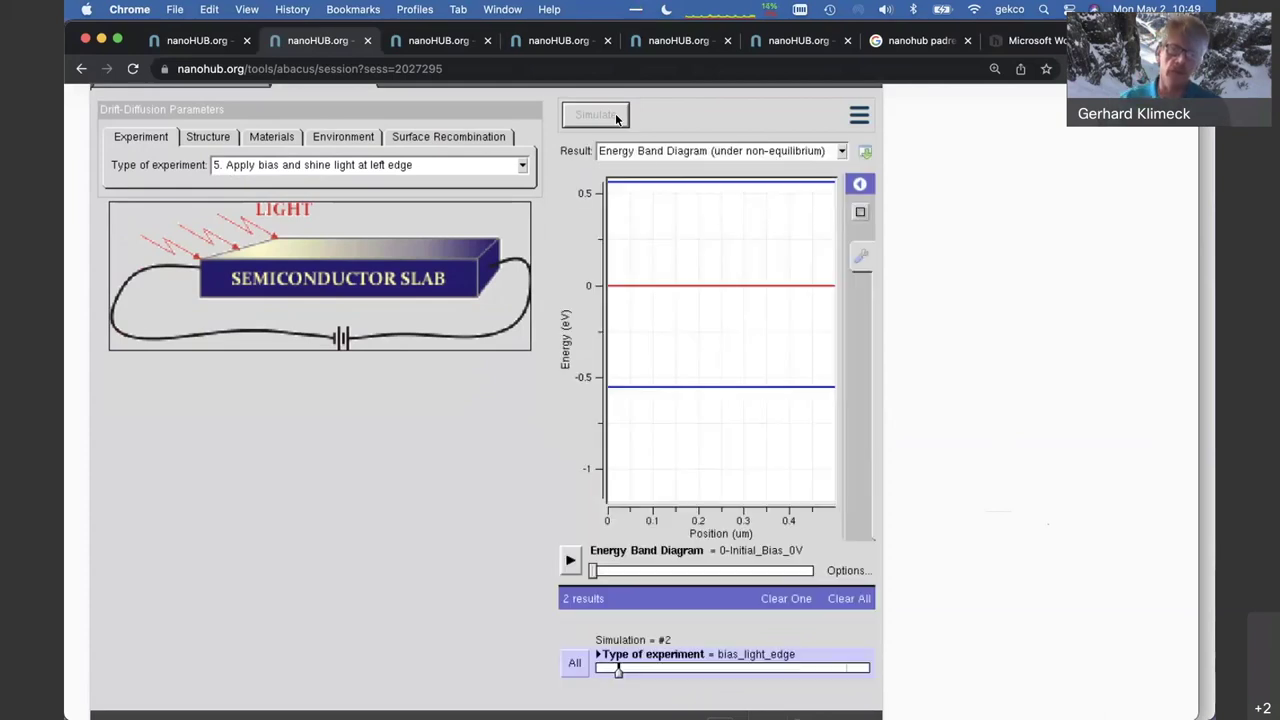
Show the non-equilibrium doping, electron and hole densities of the bias_light_edge run and reset the plot view
left_click(669, 150)
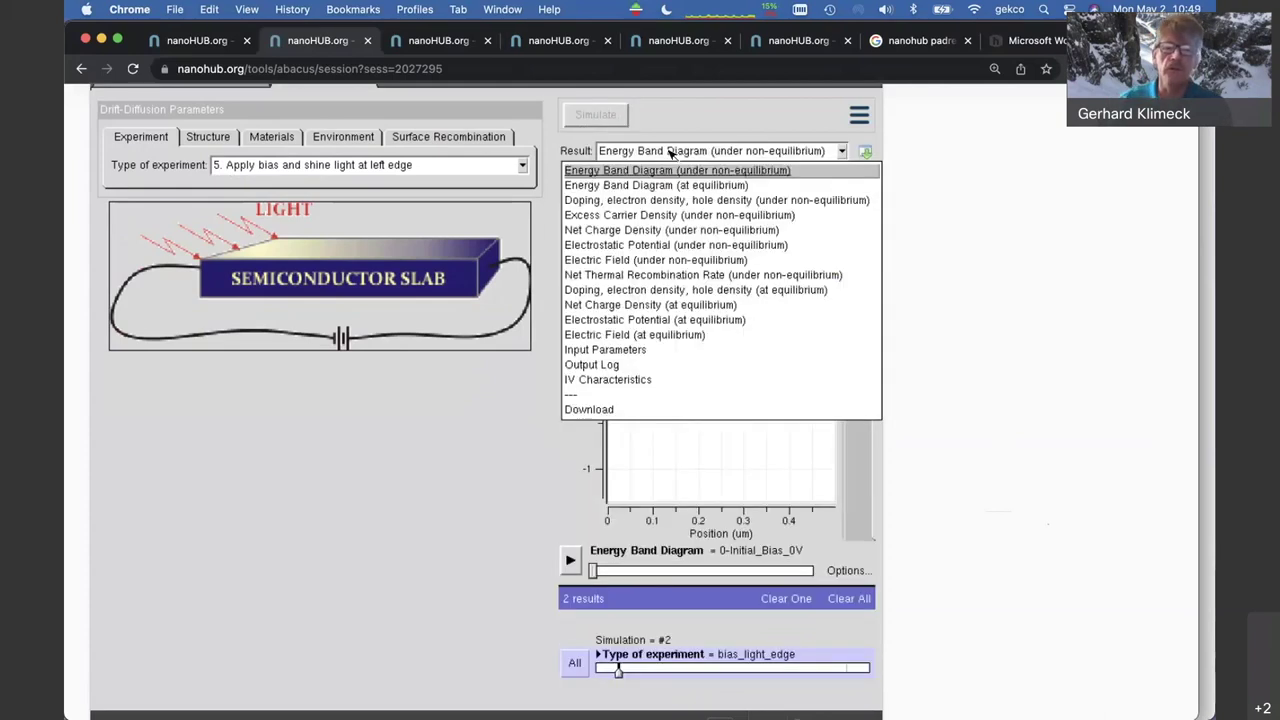
left_click(657, 200)
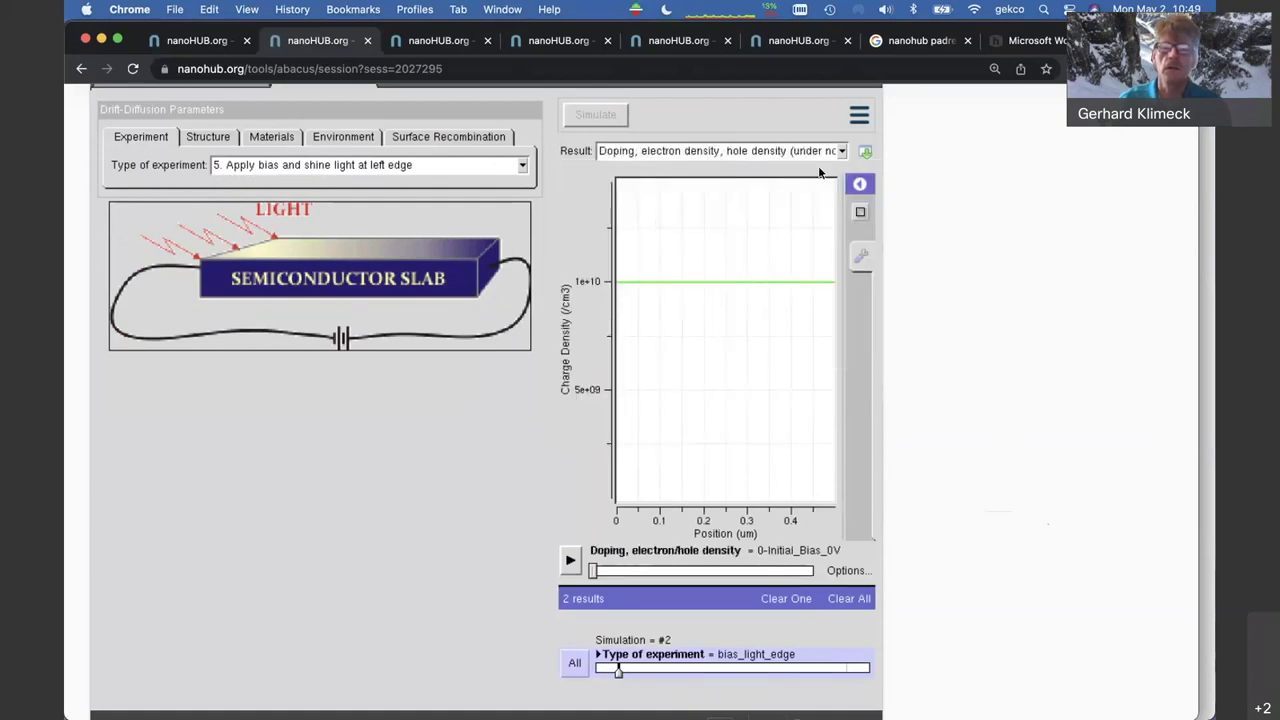
left_click(862, 212)
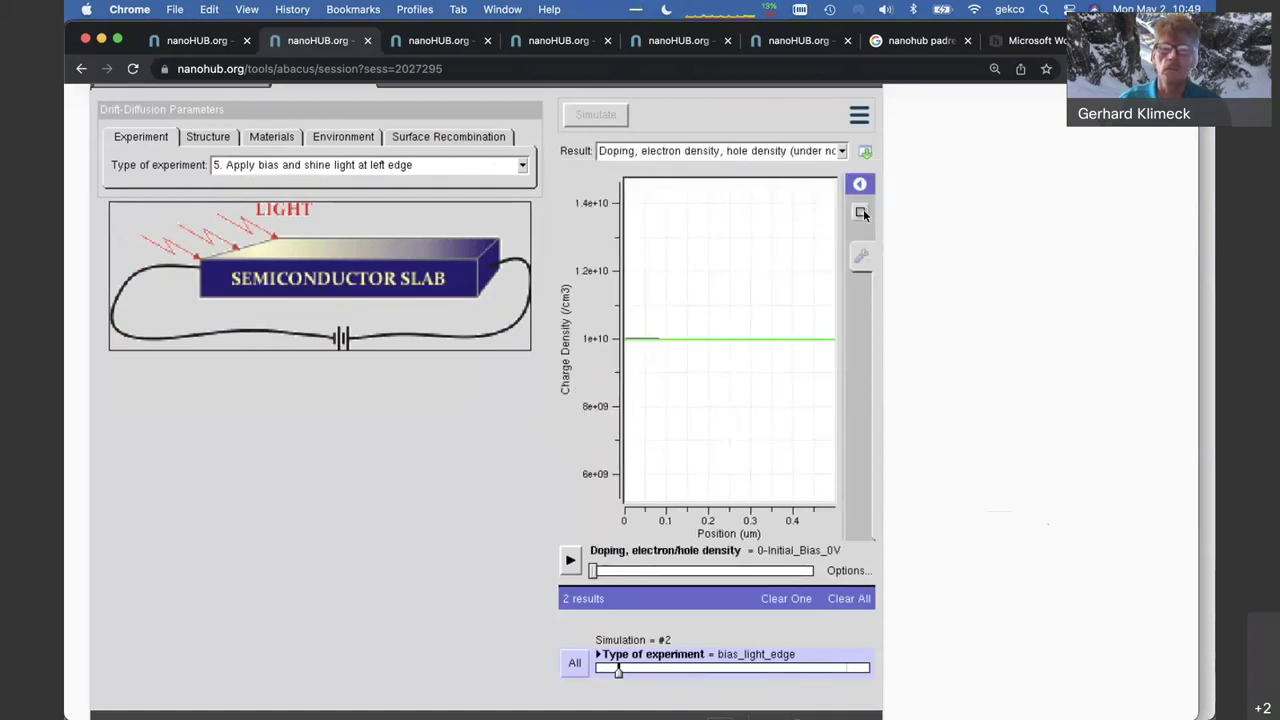
Check the carrier densities at the 0.03V sample bias, return to the 0V initial bias and zoom in on its curves
mouse_move(597, 571)
left_mouse_down()
mouse_move(631, 572)
mouse_move(594, 571)
left_mouse_up()
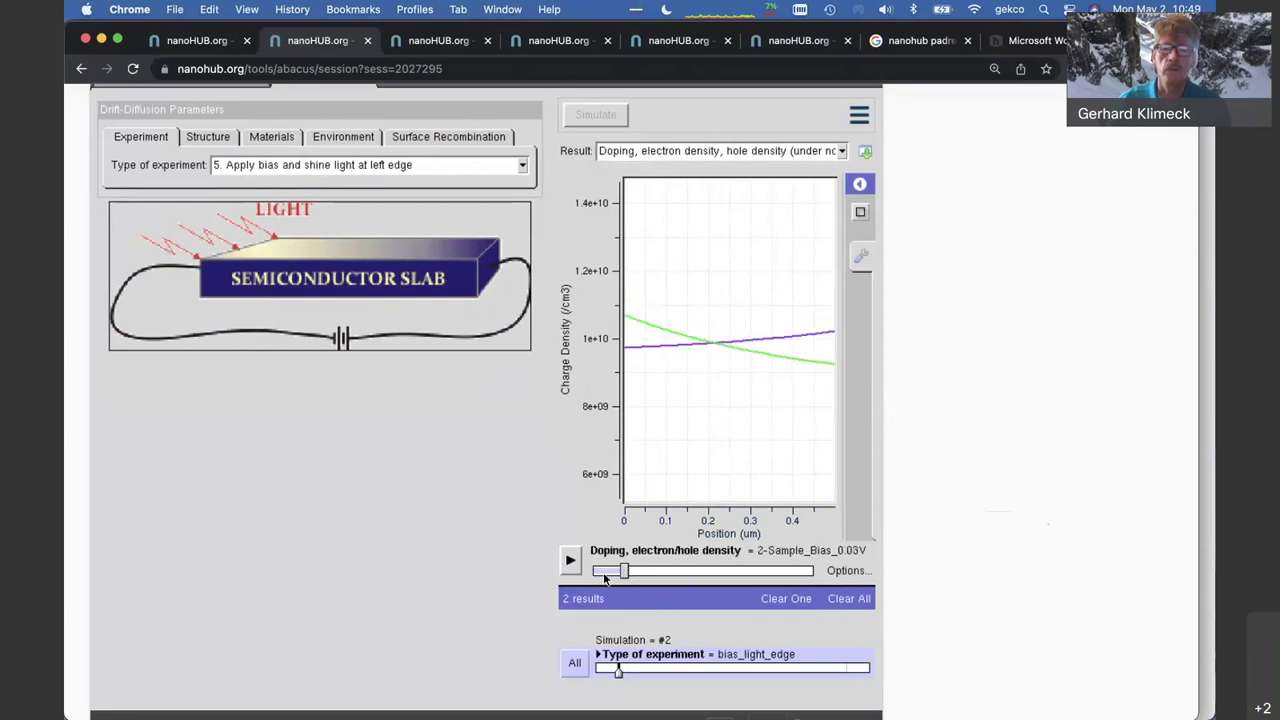
mouse_move(629, 340)
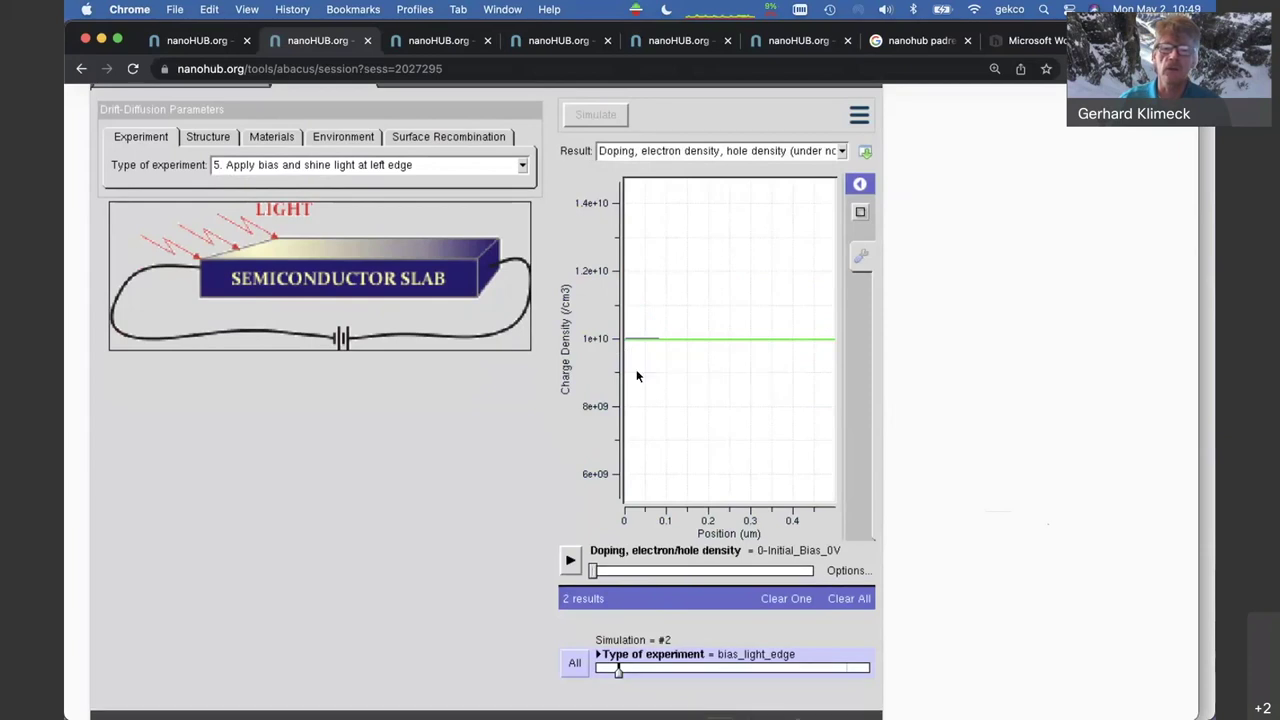
left_click(636, 369)
left_click_drag(716, 349, 834, 333)
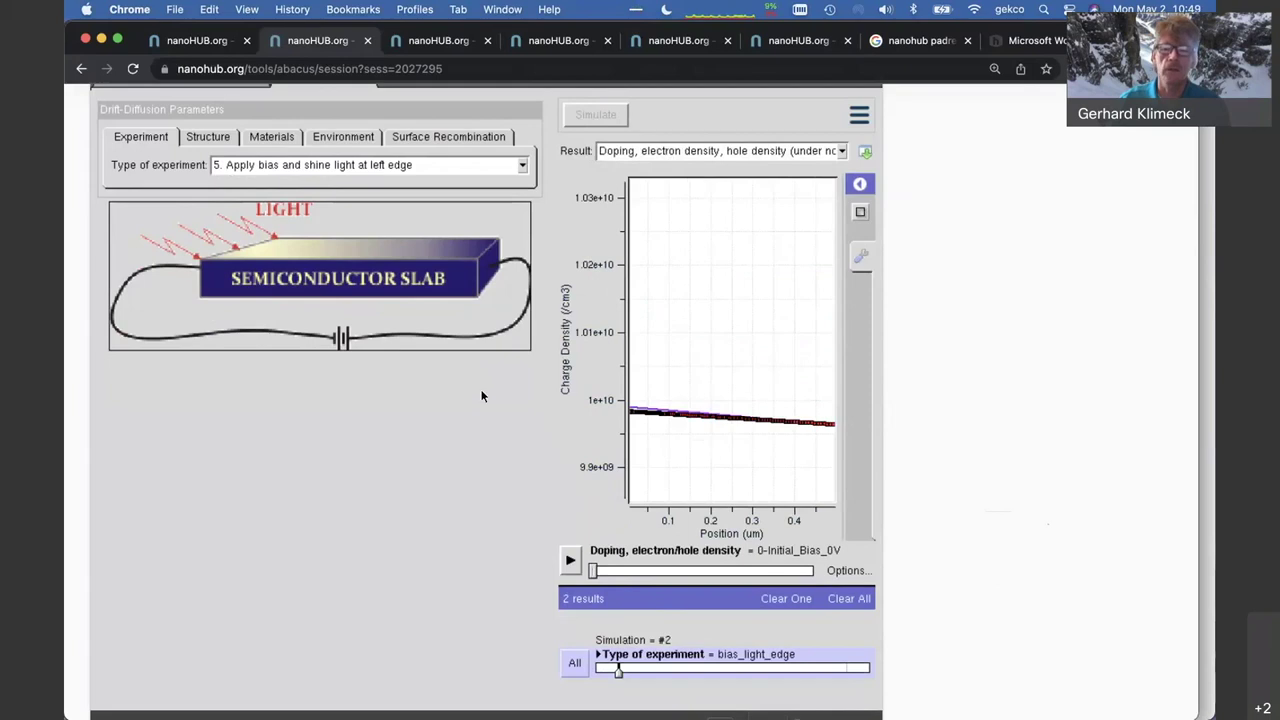
Clear all results and set the light generation rate in the environment settings to 2e21
left_click(856, 599)
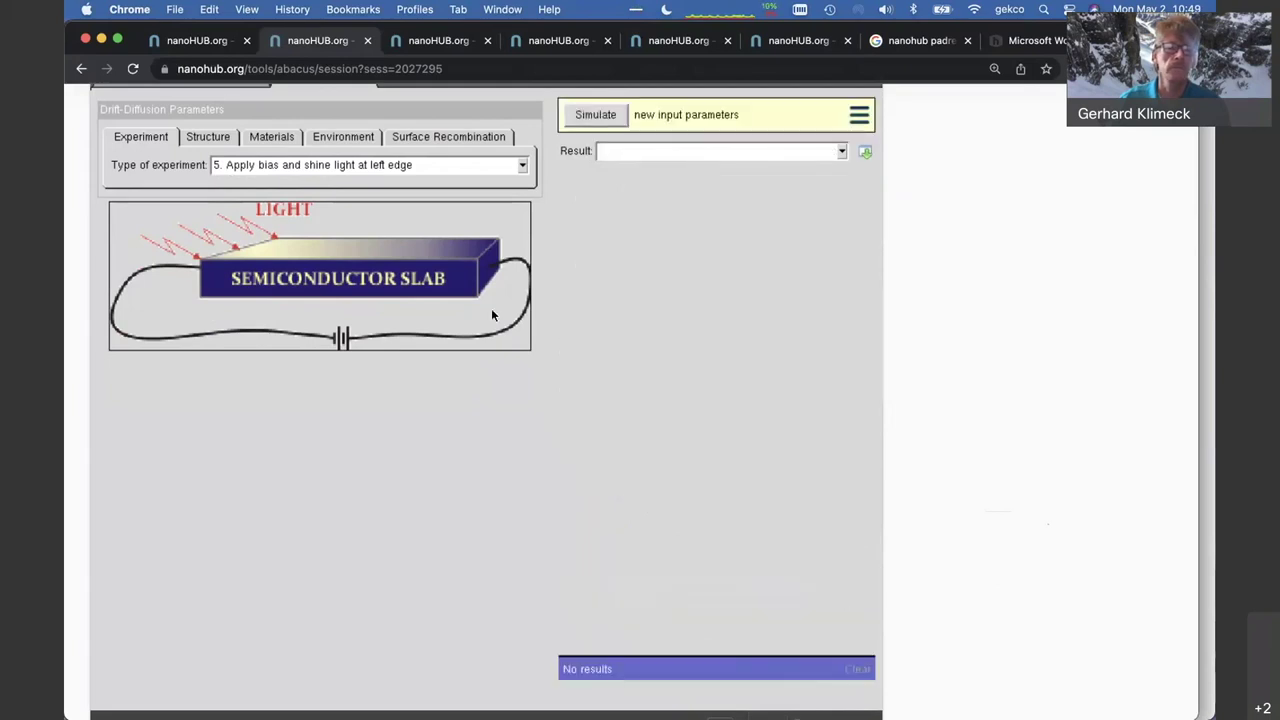
left_click(352, 138)
left_click(286, 238)
key("BackSpace")
type("1")
key("Return")
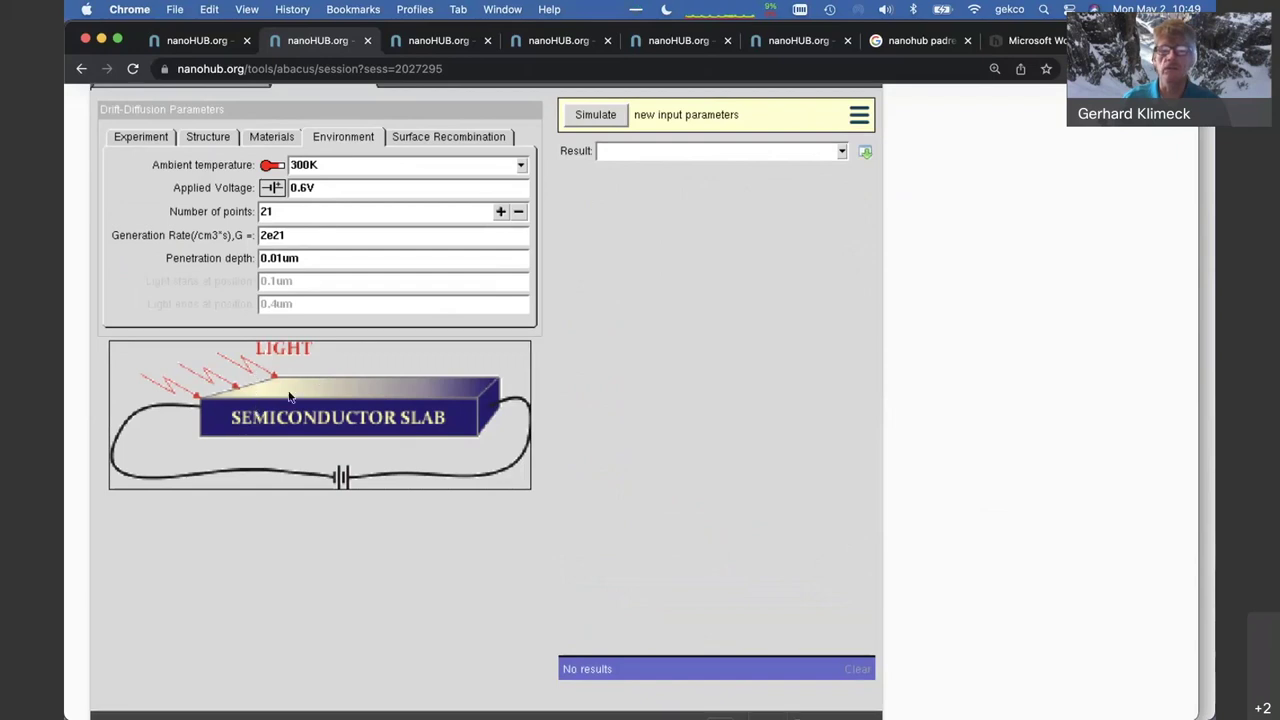
mouse_move(288, 262)
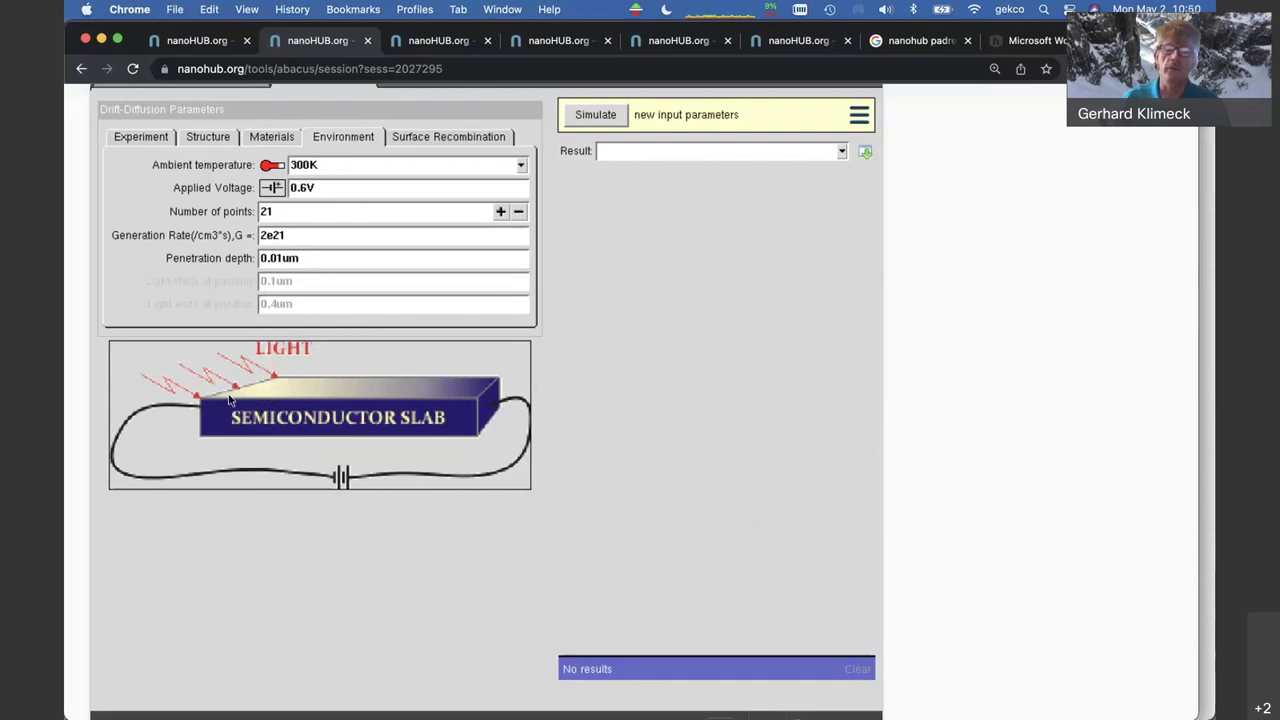
Simulate the 2e21 generation rate, show the non-equilibrium doping, electron and hole densities, and zoom in on the 0V curves
left_click(605, 112)
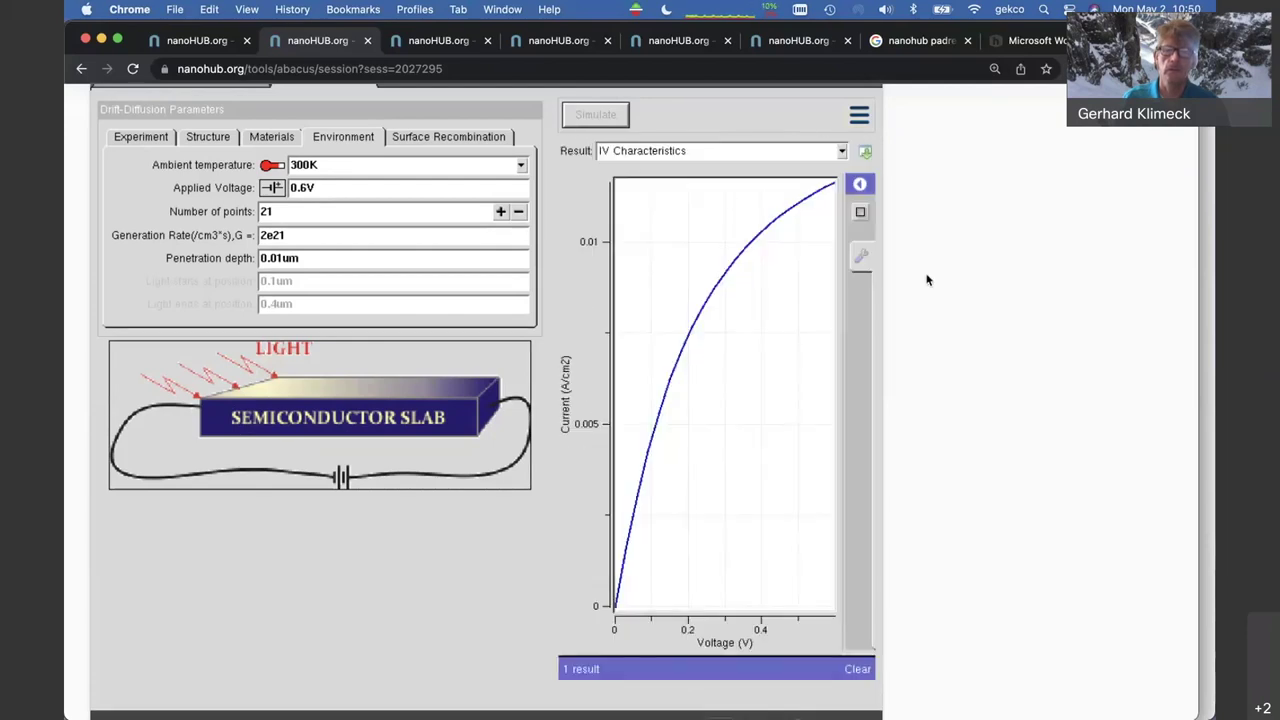
left_click(697, 150)
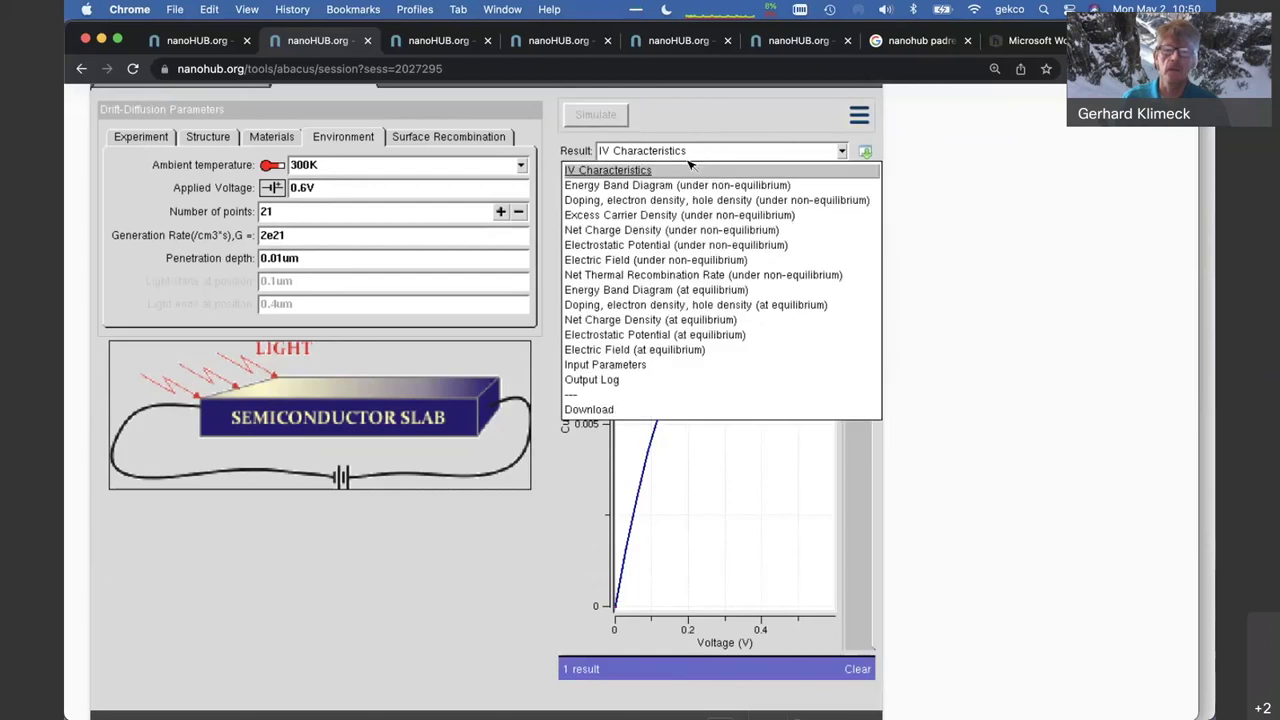
left_click(655, 200)
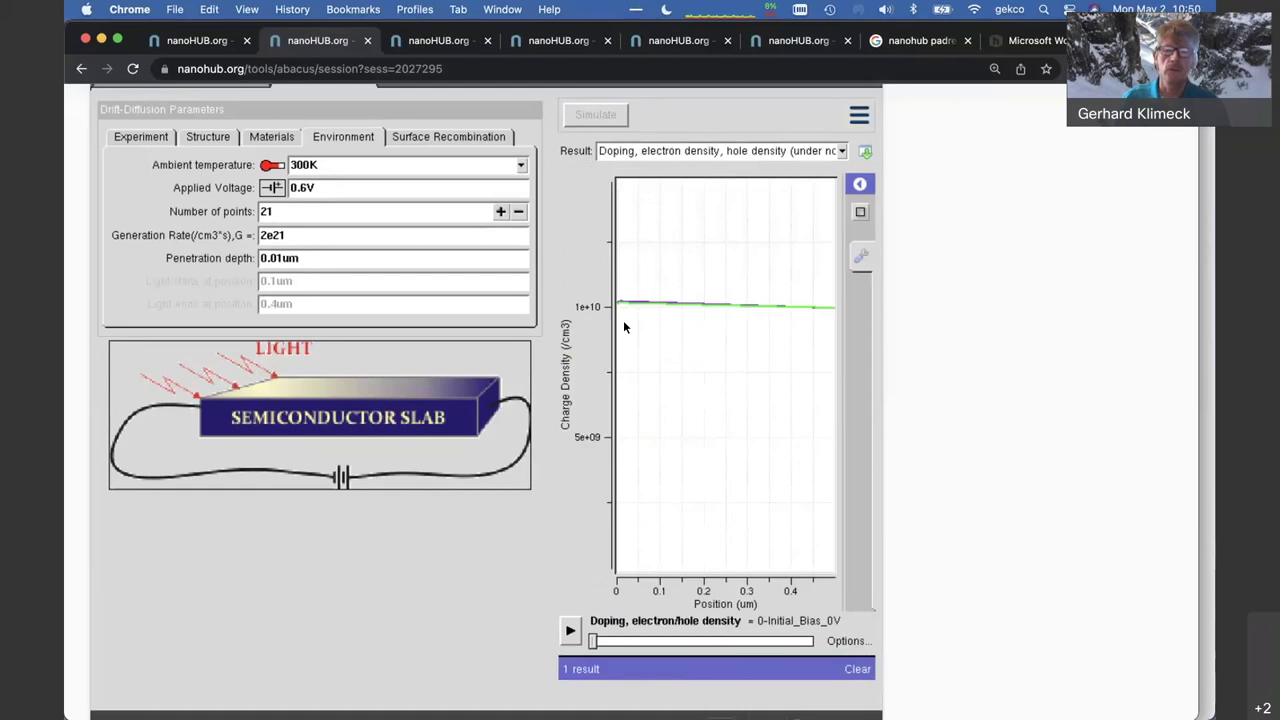
left_click_drag(617, 310, 835, 301)
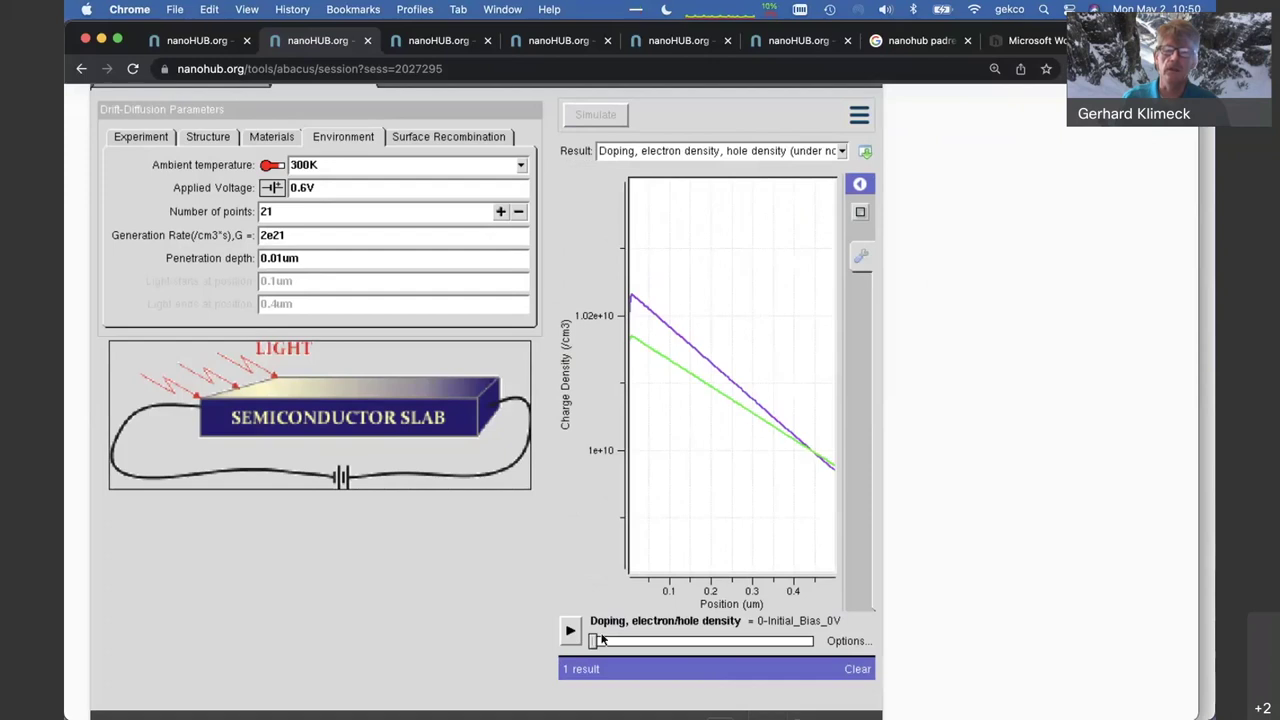
mouse_move(636, 298)
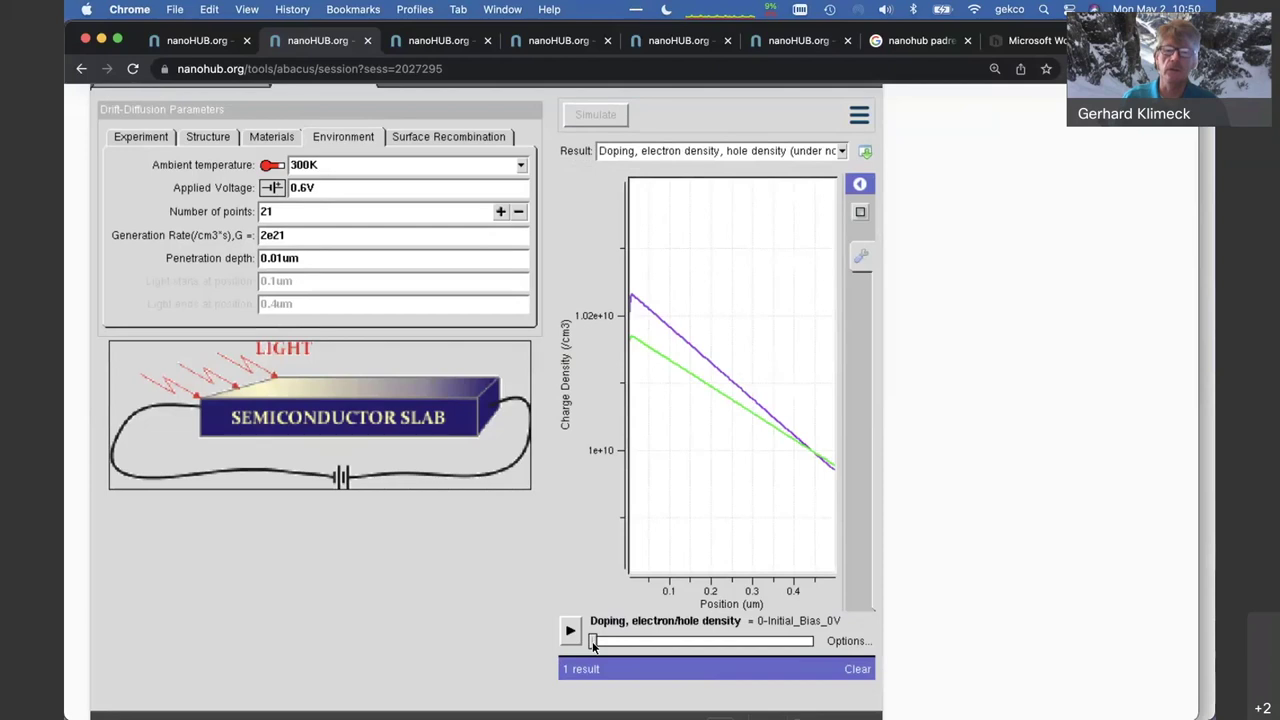
Advance the carrier densities to the 0.03V sample bias, reset the plot view and inspect the electron density curve
mouse_move(593, 646)
left_mouse_down()
mouse_move(609, 646)
mouse_move(588, 648)
left_mouse_up()
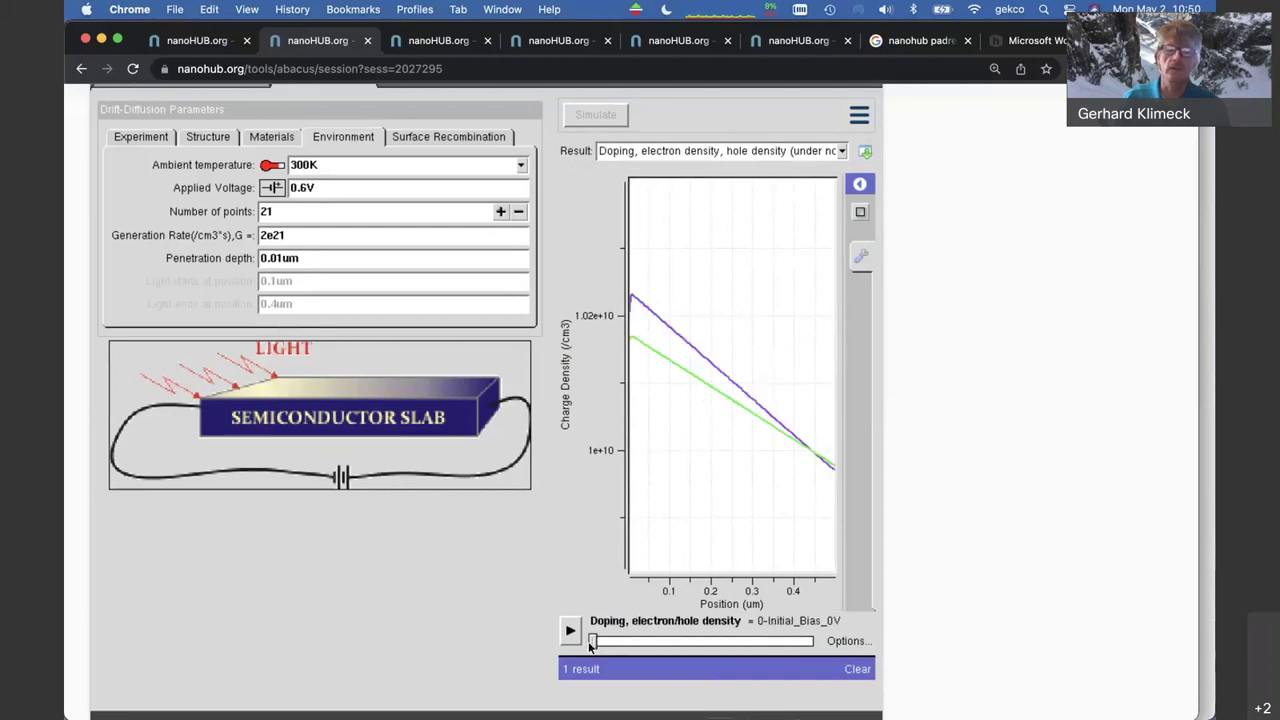
key("Right")
key("Right")
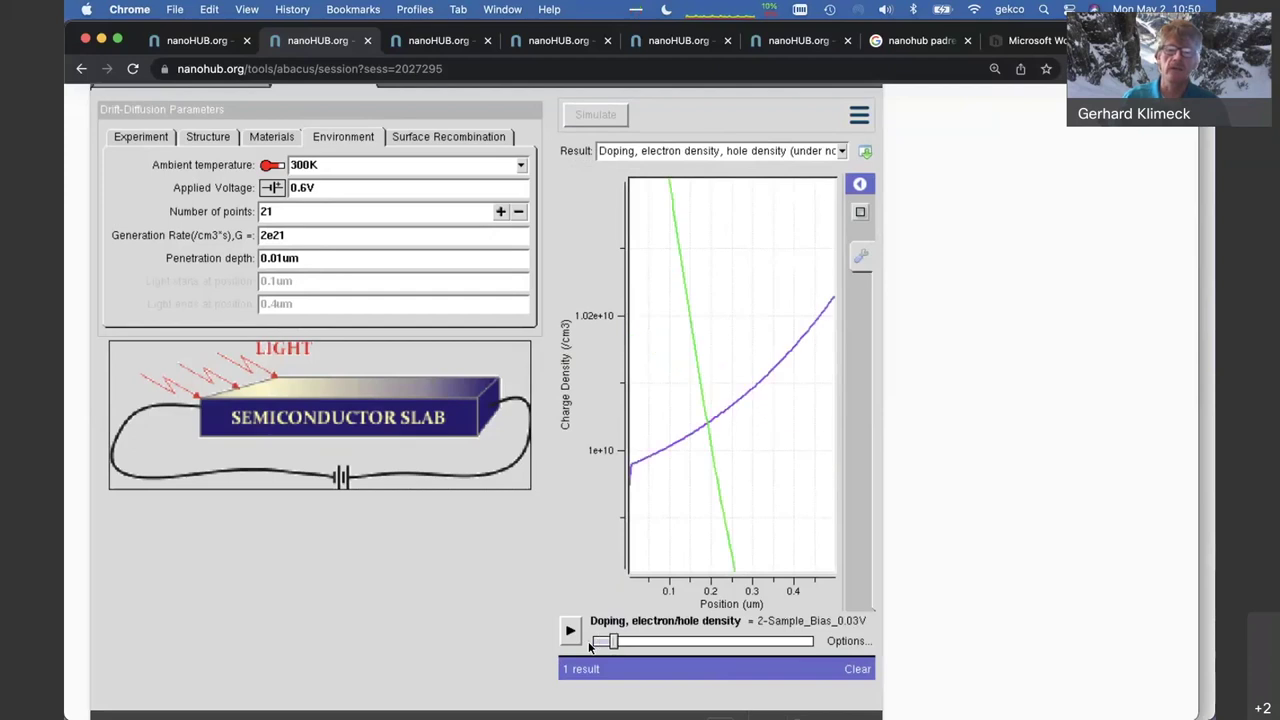
left_click(859, 213)
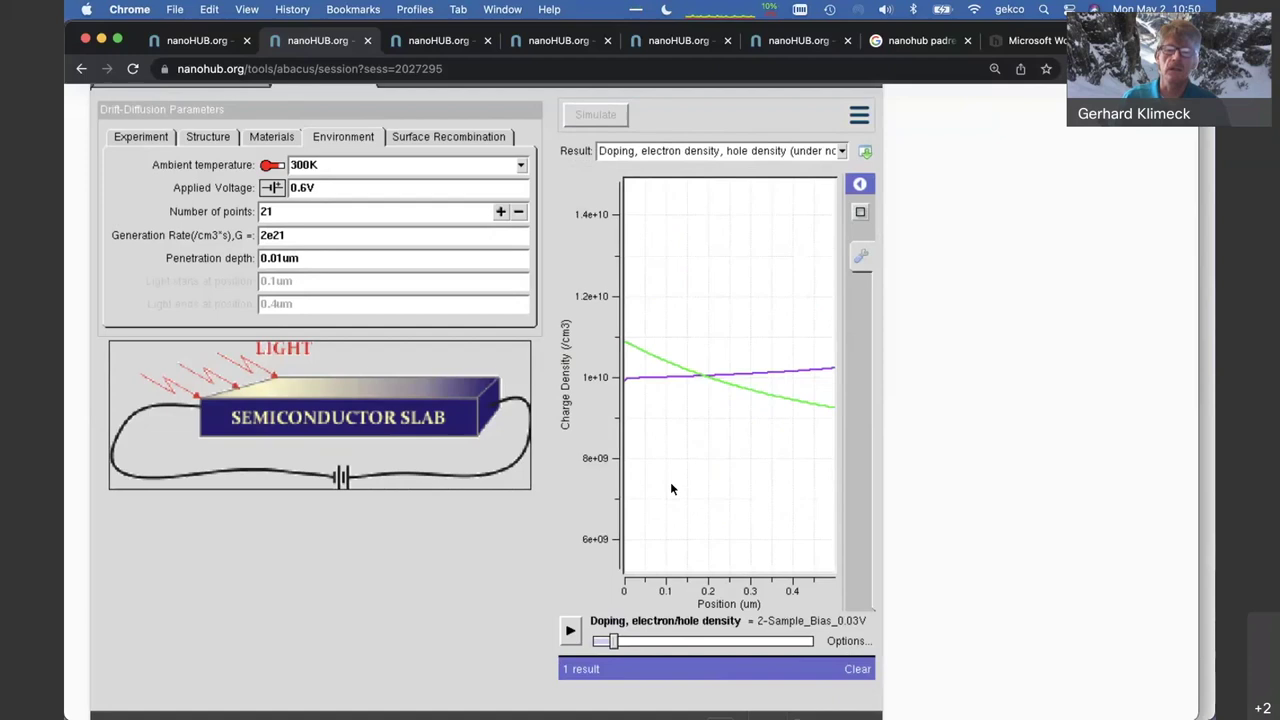
mouse_move(634, 355)
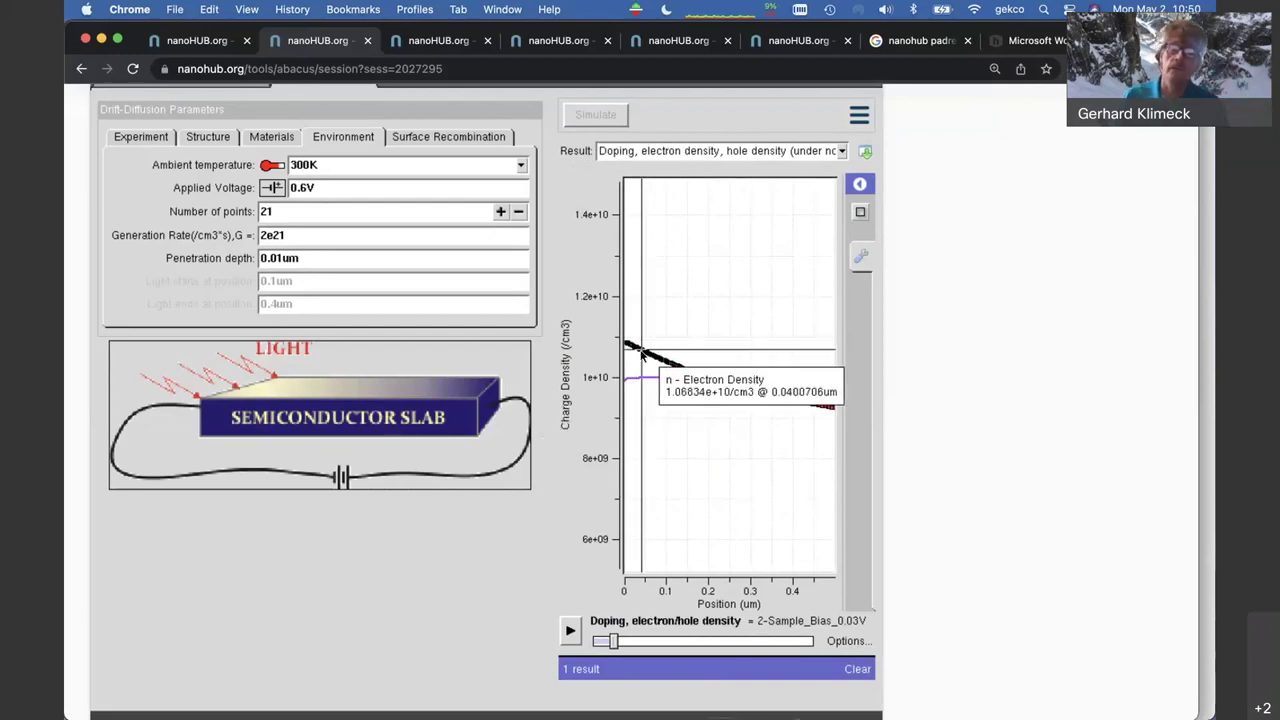
mouse_move(731, 371)
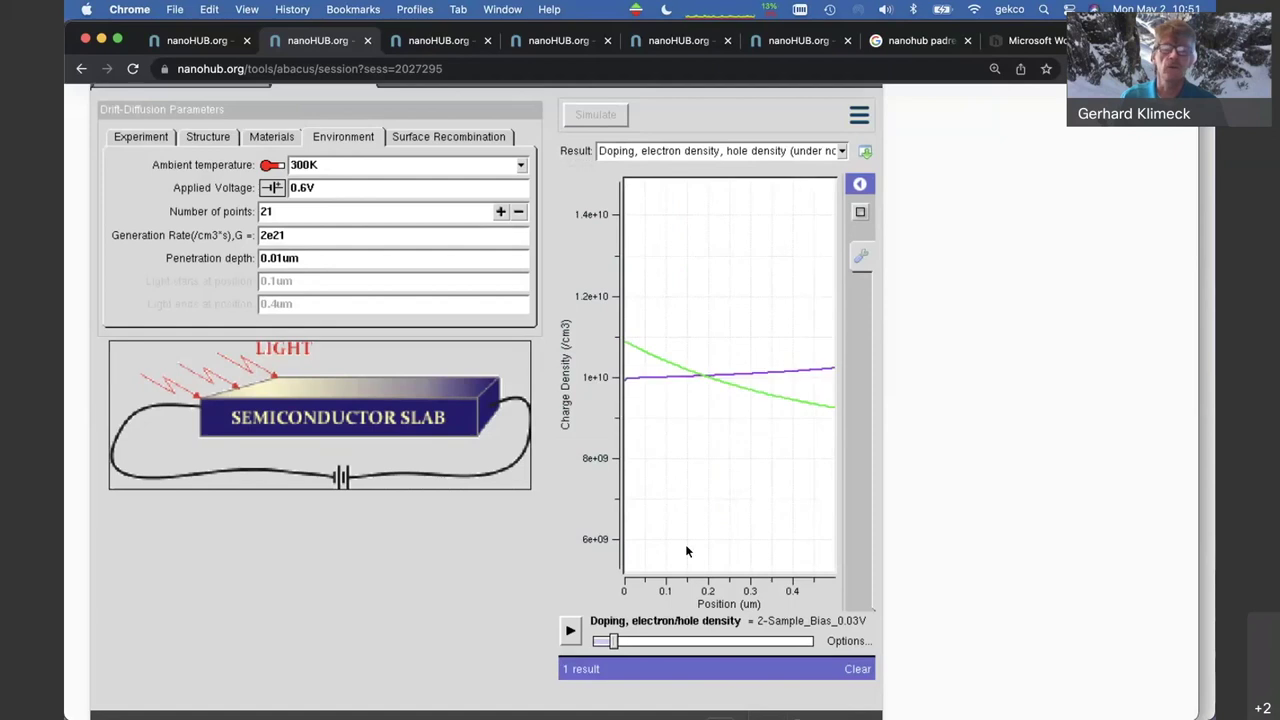
Clear the results and set the applied voltage to 0.1V with 11 points
left_click(857, 668)
left_click(357, 189)
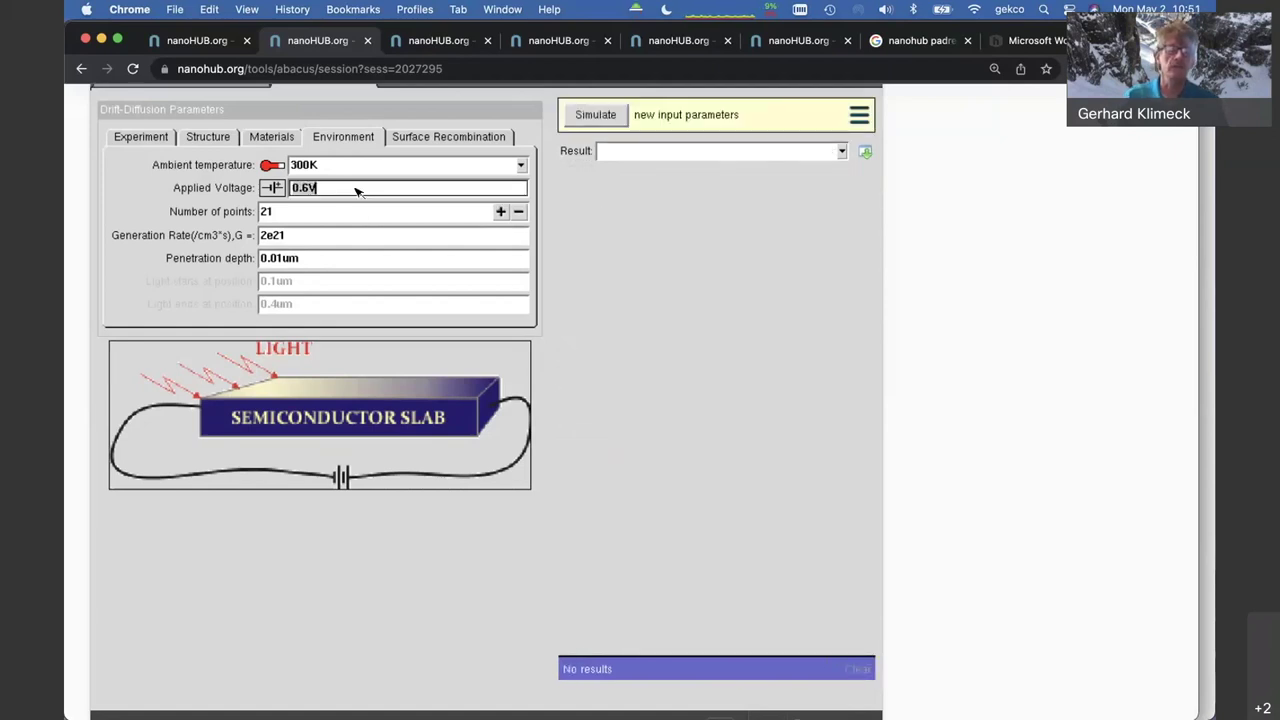
type("0")
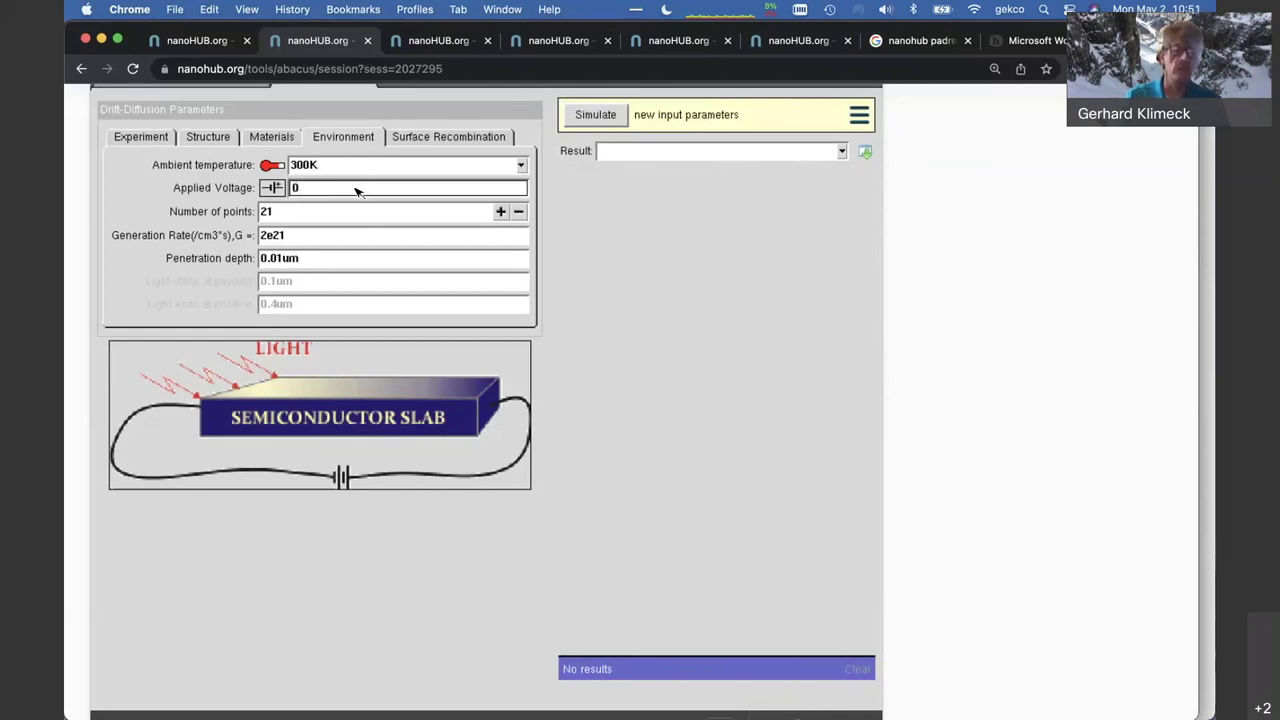
type(".1")
key("Return")
left_click(332, 211)
key("BackSpace")
key("BackSpace")
type("11")
key("Return")
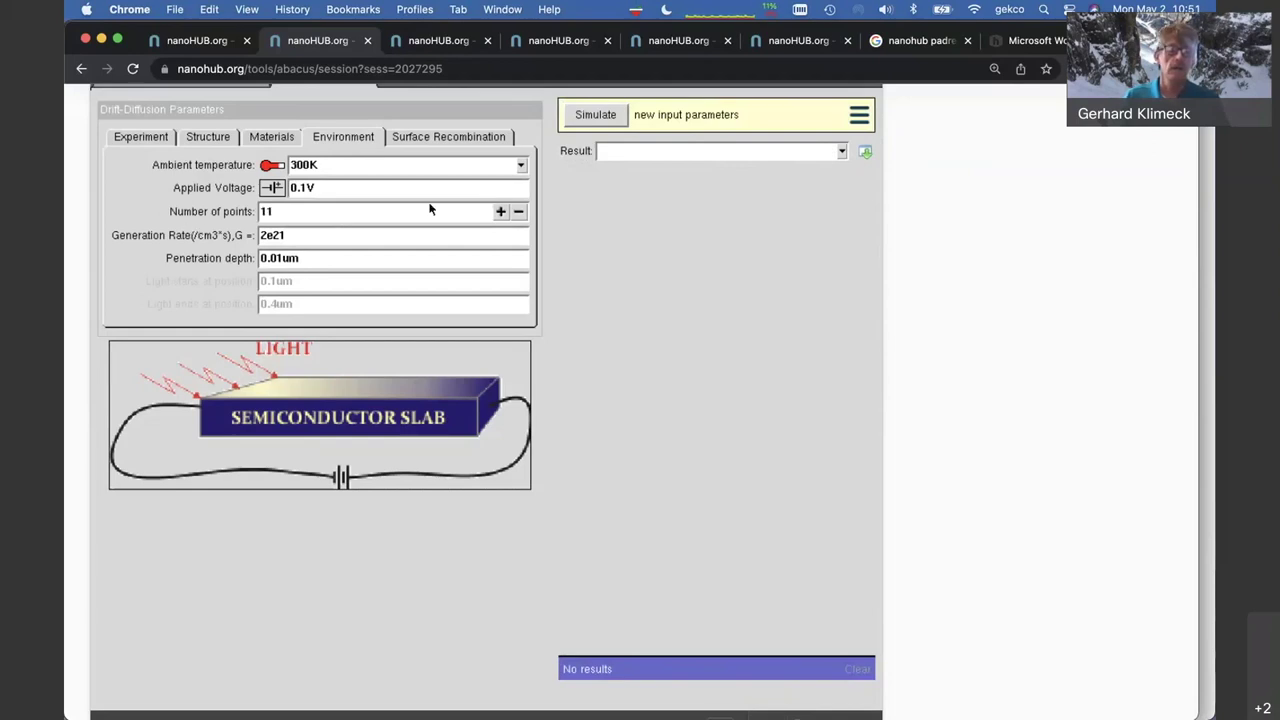
Set the light's penetration depth to 0.04um and simulate the experiment
left_click(285, 259)
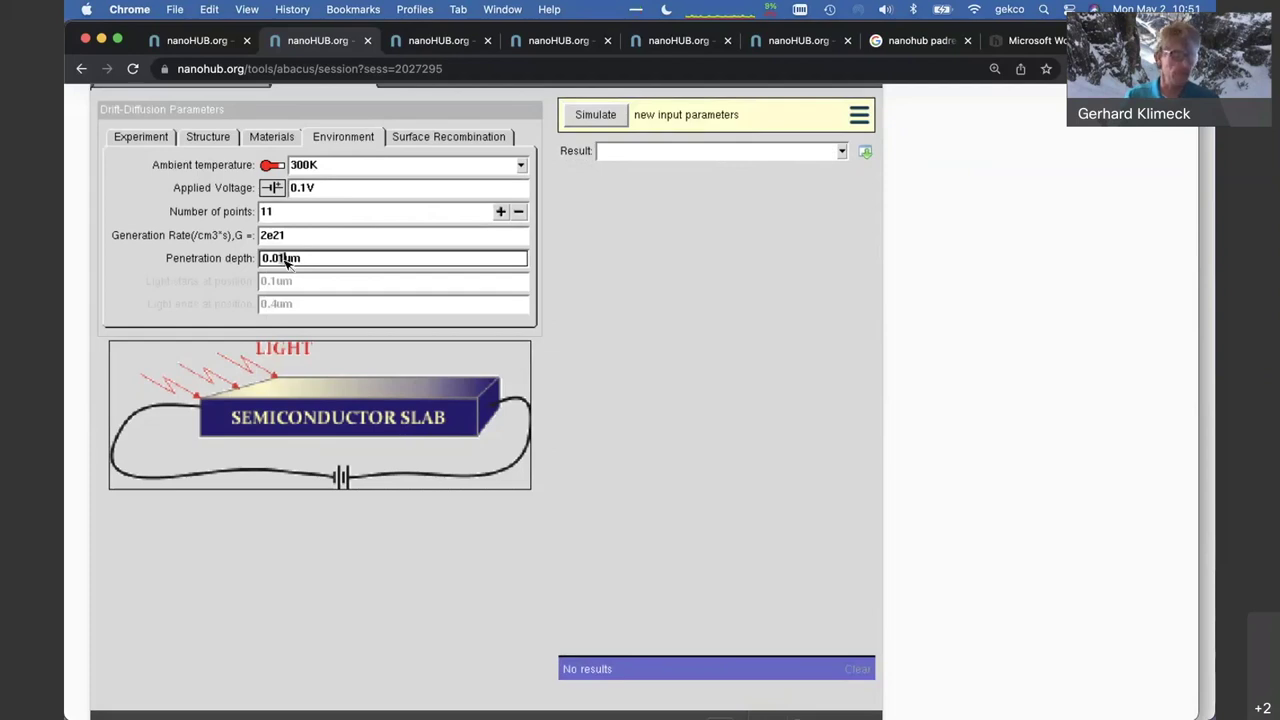
key("BackSpace")
type("4")
key("Return")
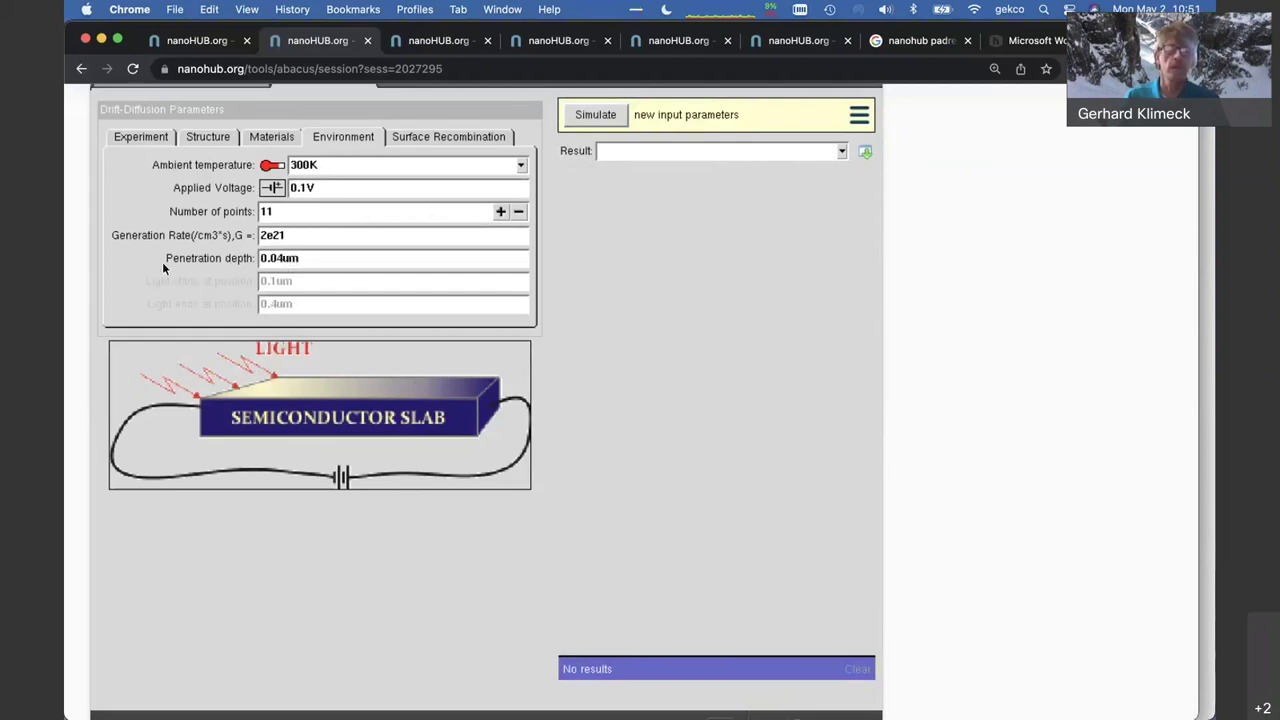
left_click(595, 114)
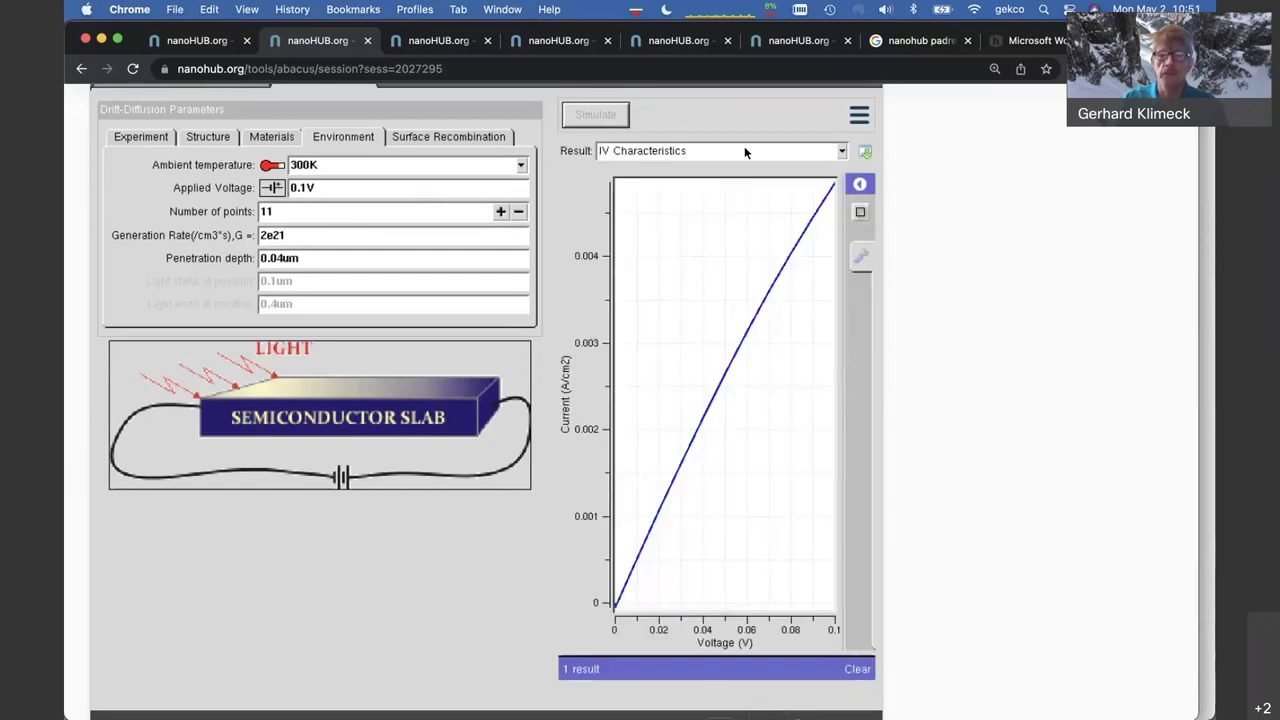
Show the non-equilibrium energy band diagram and sweep it through the sample biases
left_click(744, 148)
left_click(670, 185)
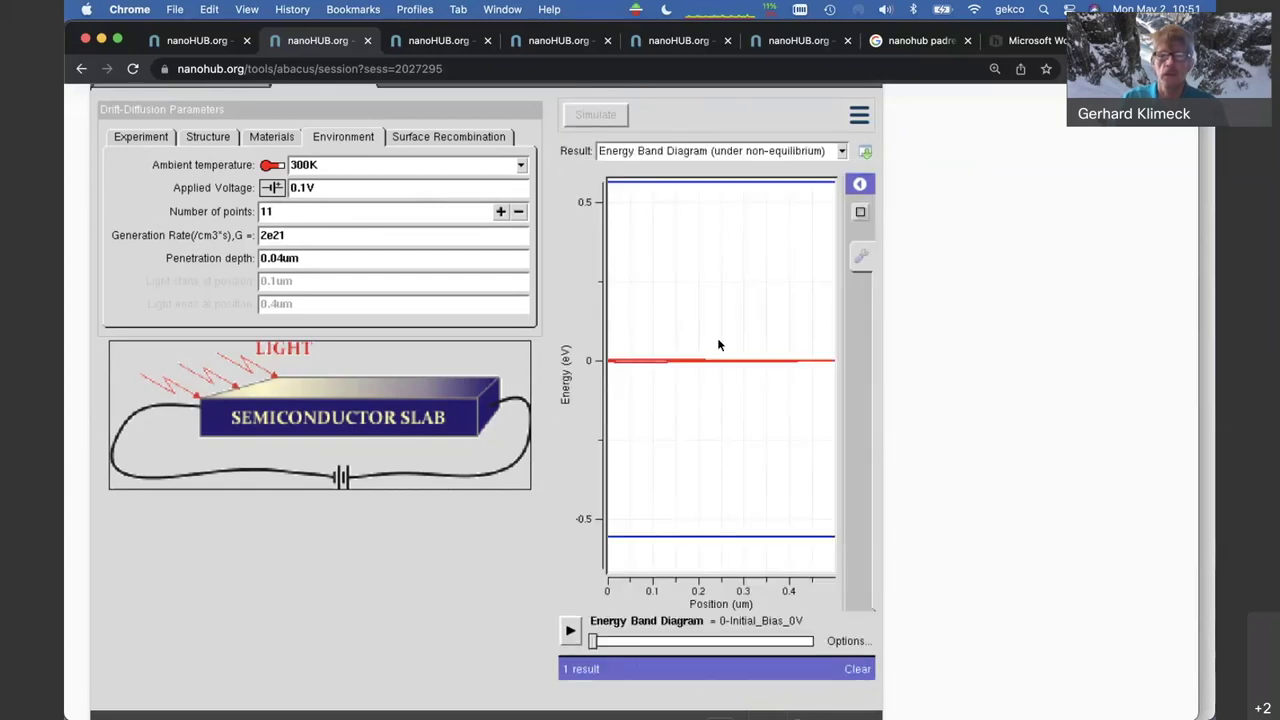
left_click(645, 641)
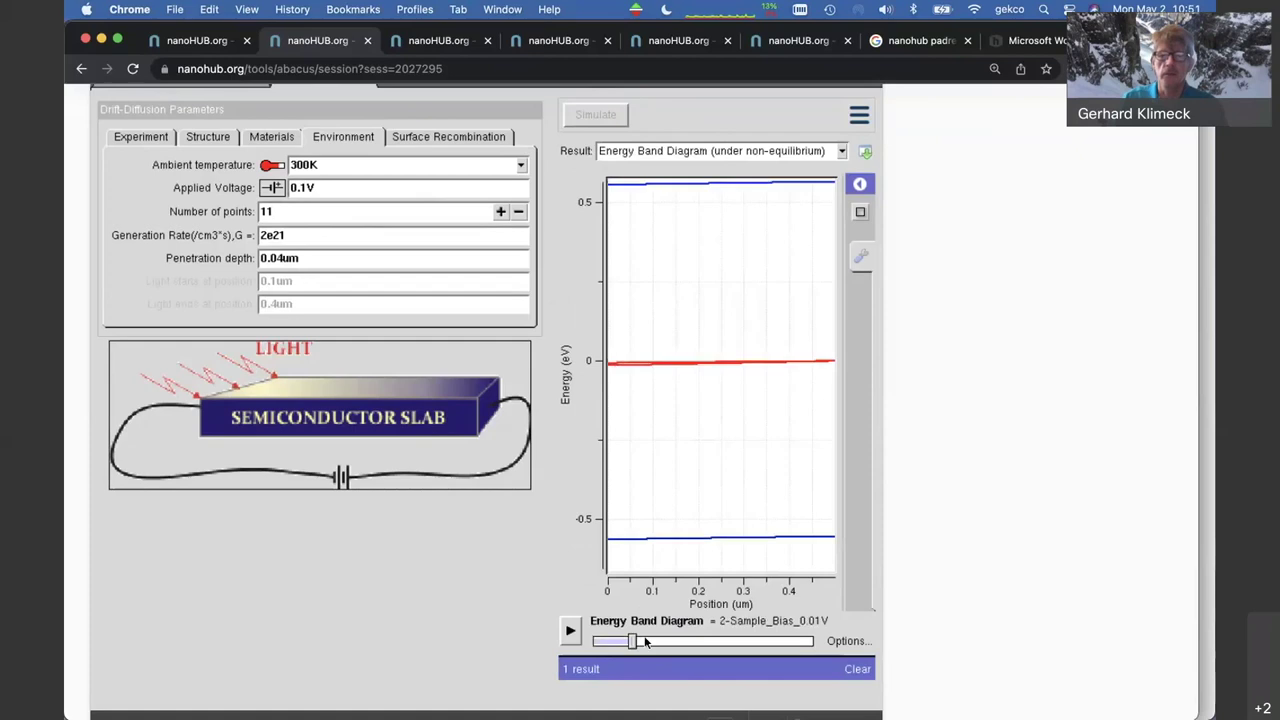
left_click_drag(645, 641, 808, 628)
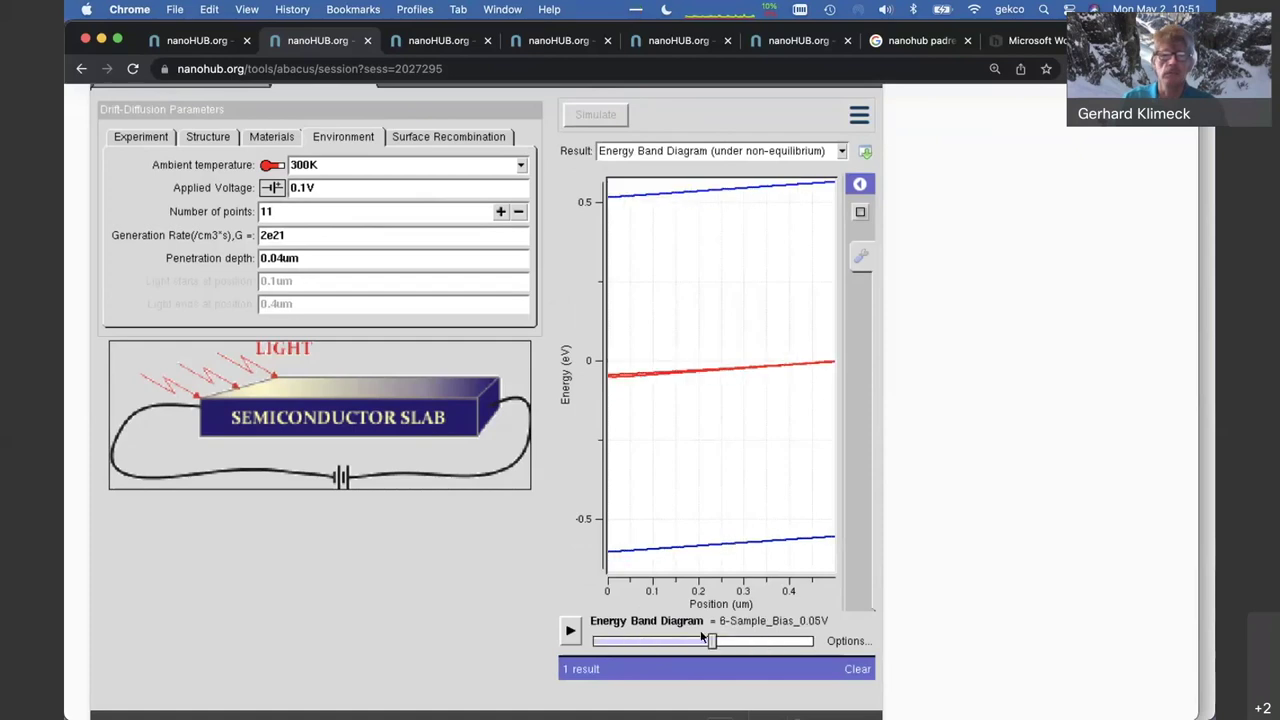
Show the non-equilibrium doping, electron and hole densities and examine both curves at the 0V initial bias
left_click(688, 152)
left_click(659, 202)
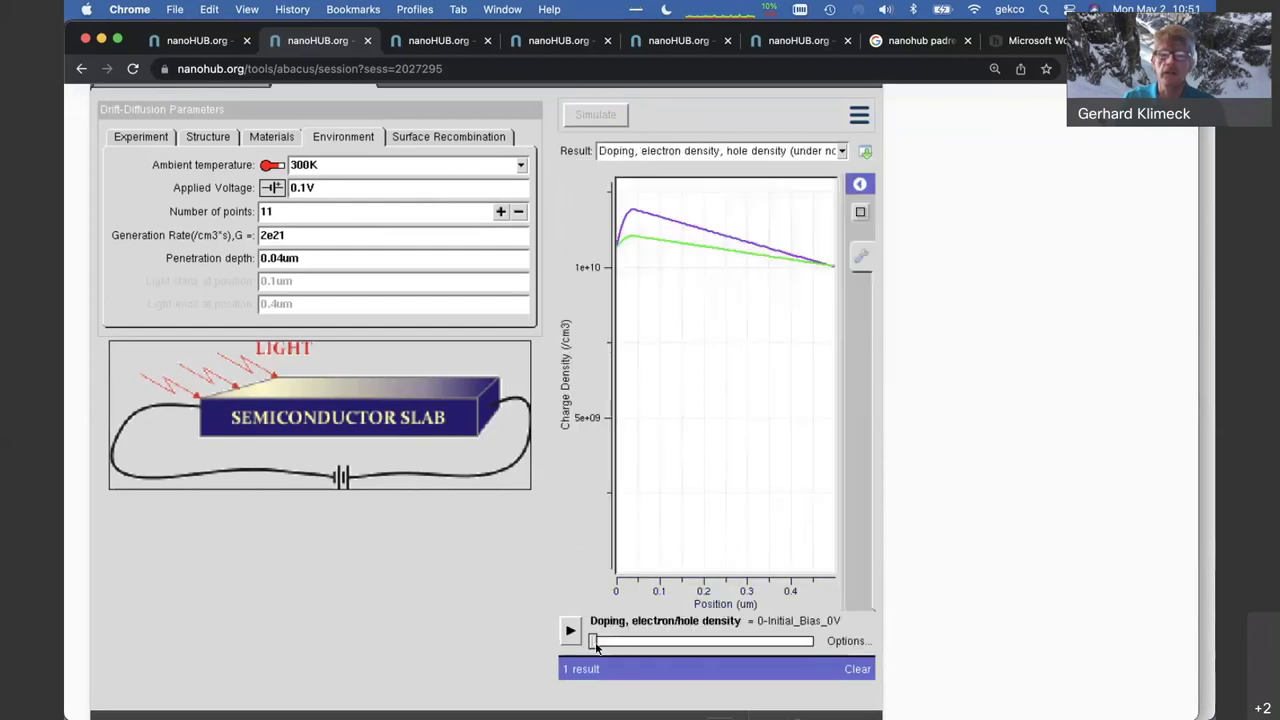
mouse_move(634, 213)
mouse_move(636, 237)
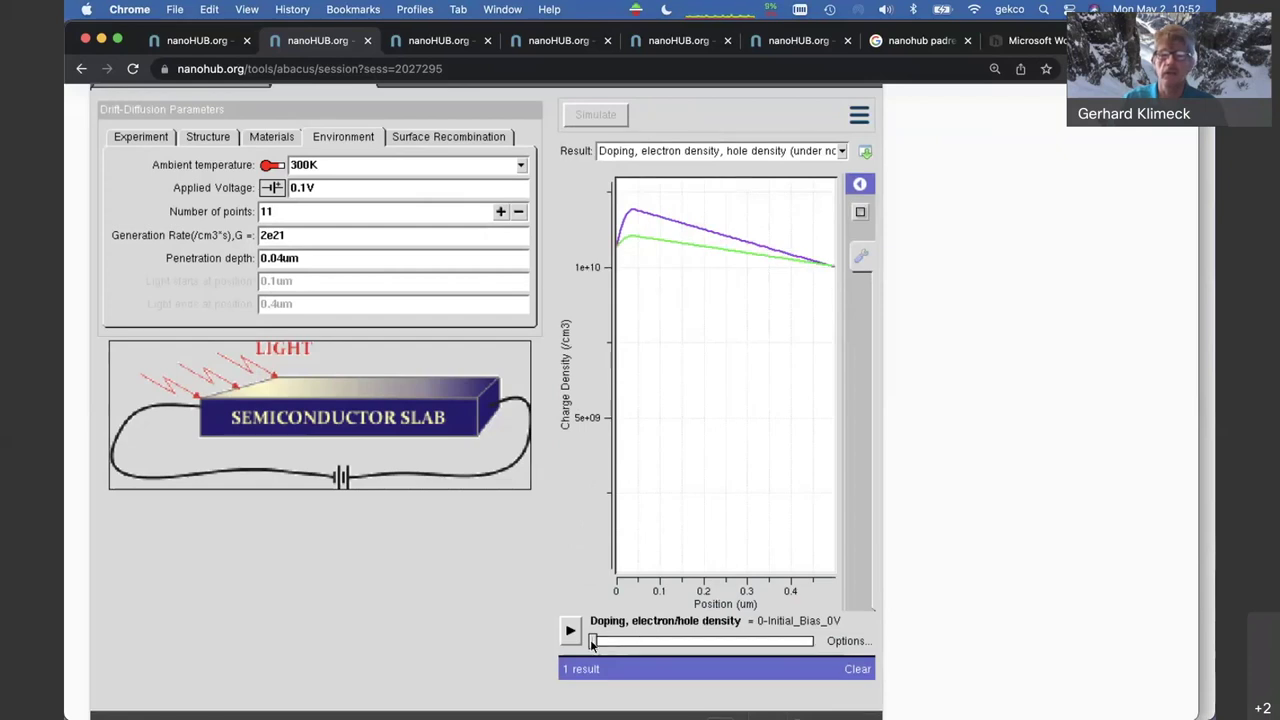
Step the electron and hole densities through the sample biases up to the 0.1V final bias
key("Right")
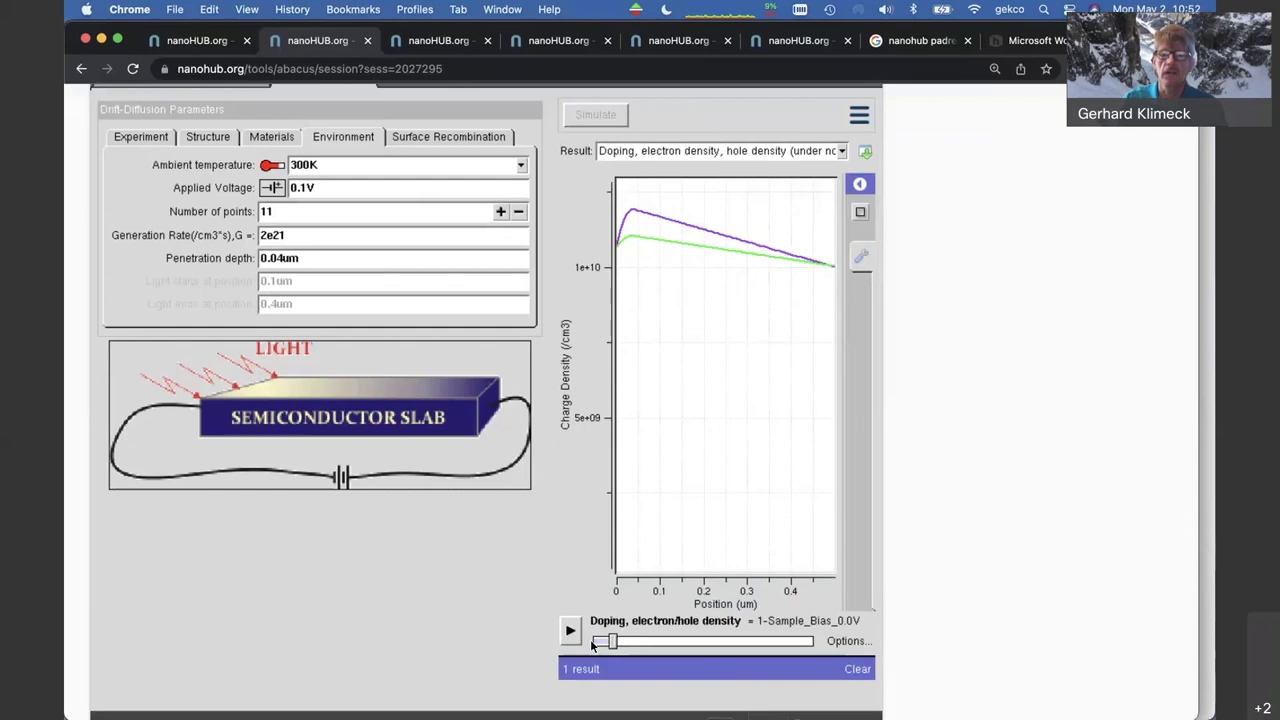
key("Right")
key("Right")
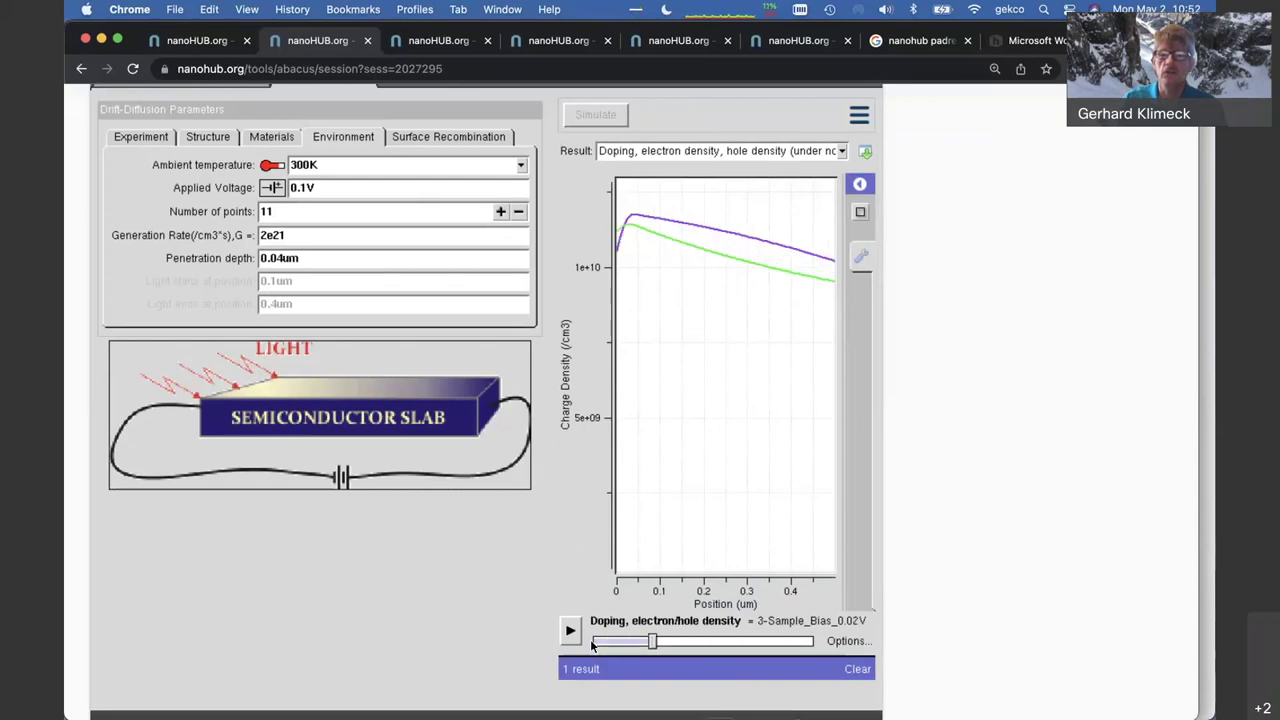
key("Right")
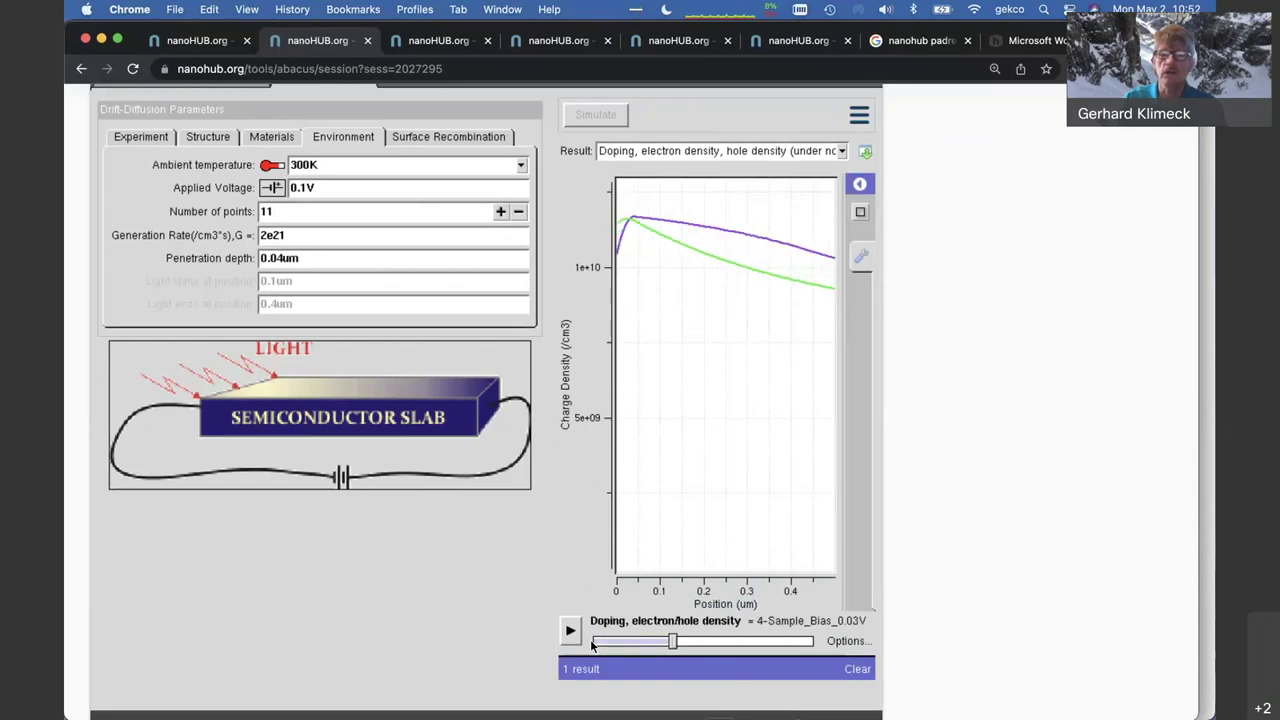
key("Right")
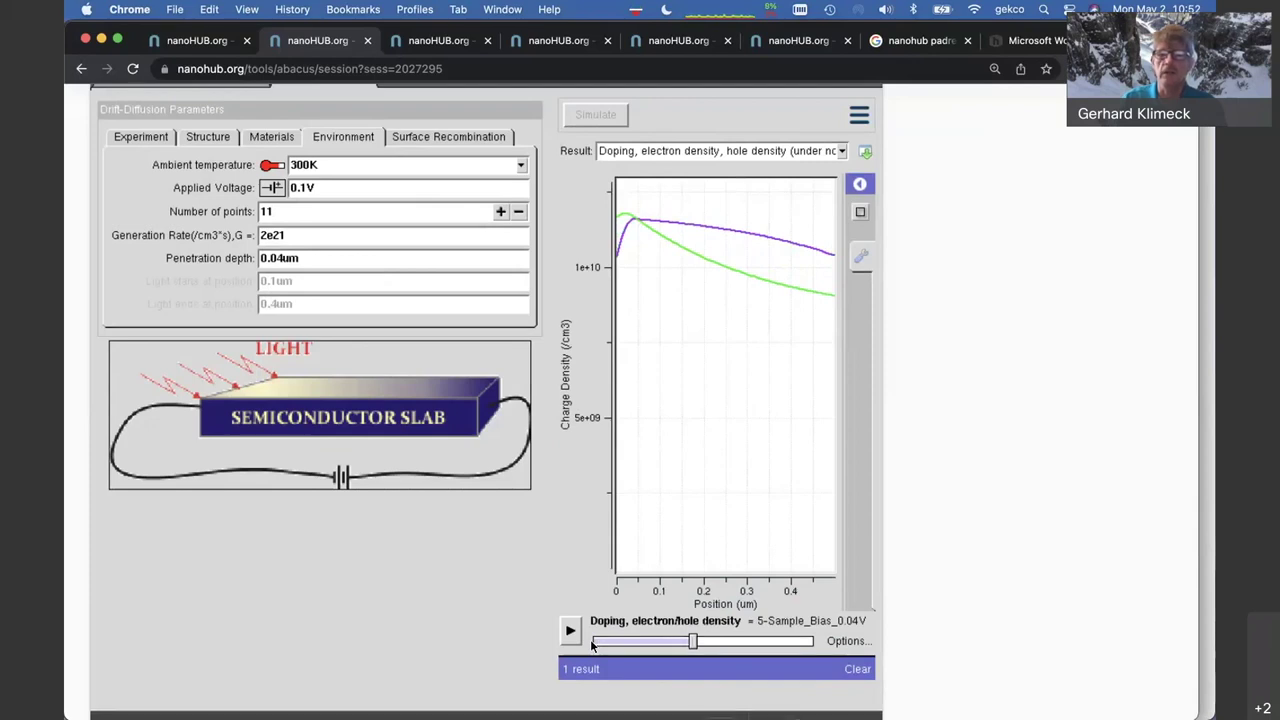
key("Right")
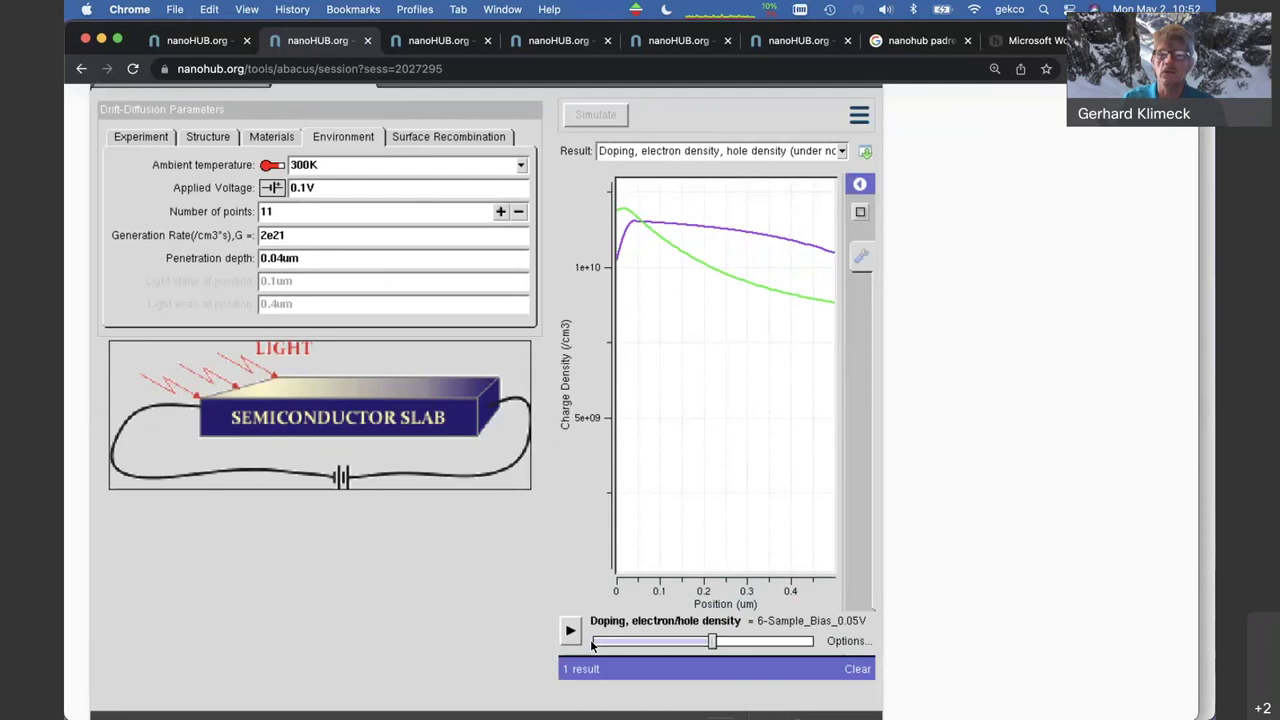
key("Right")
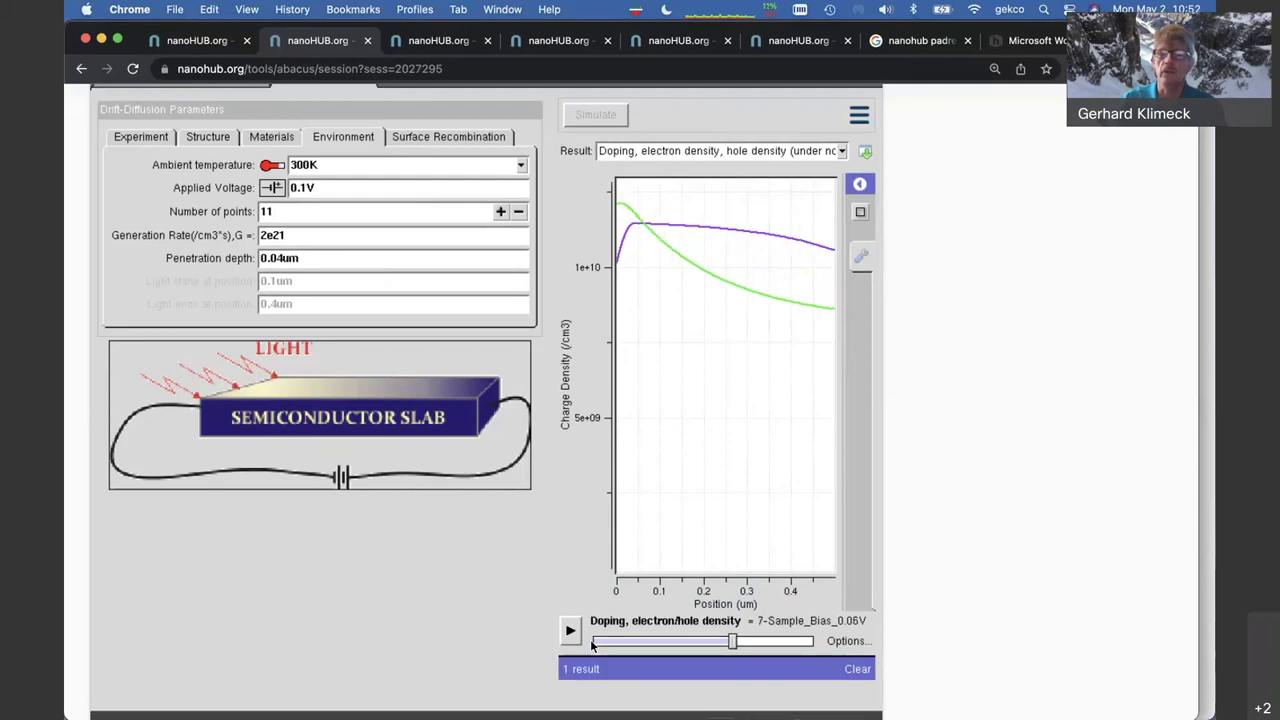
key("Right")
key("Right")
key("Right")
key("Right")
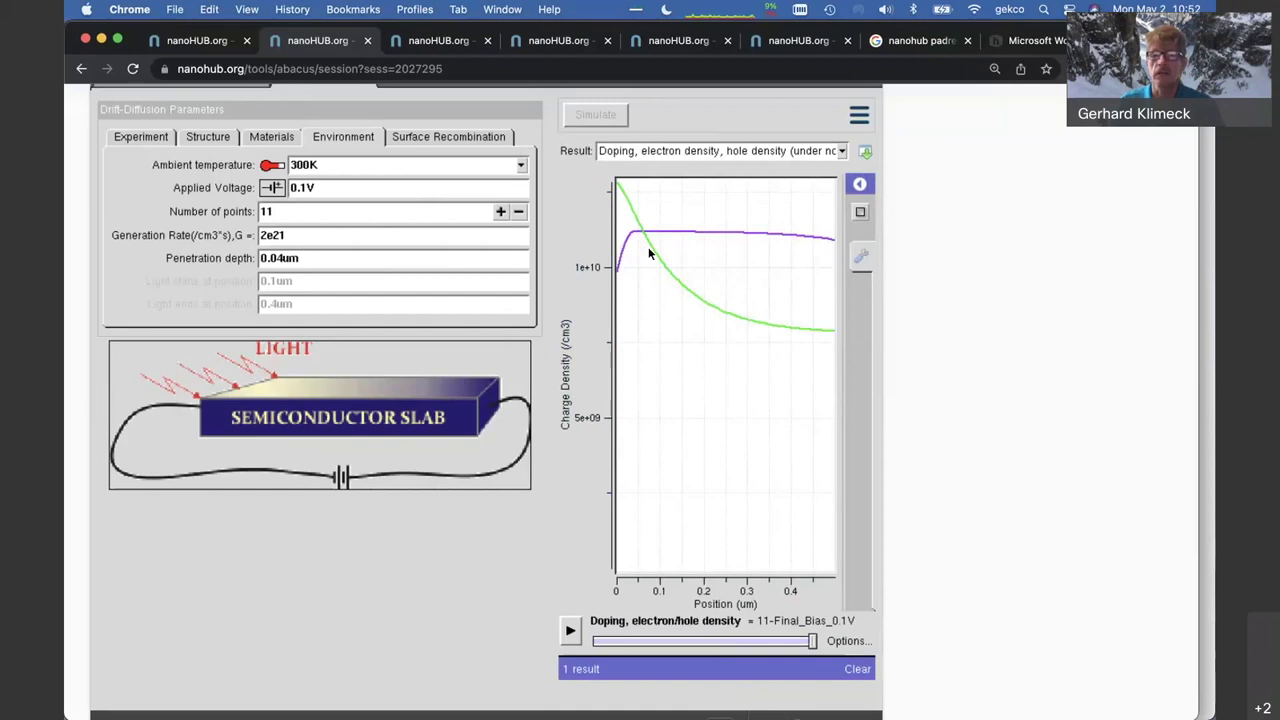
Inspect the hole and electron density curves at the final bias, and return to the 0V initial bias for comparison
mouse_move(783, 238)
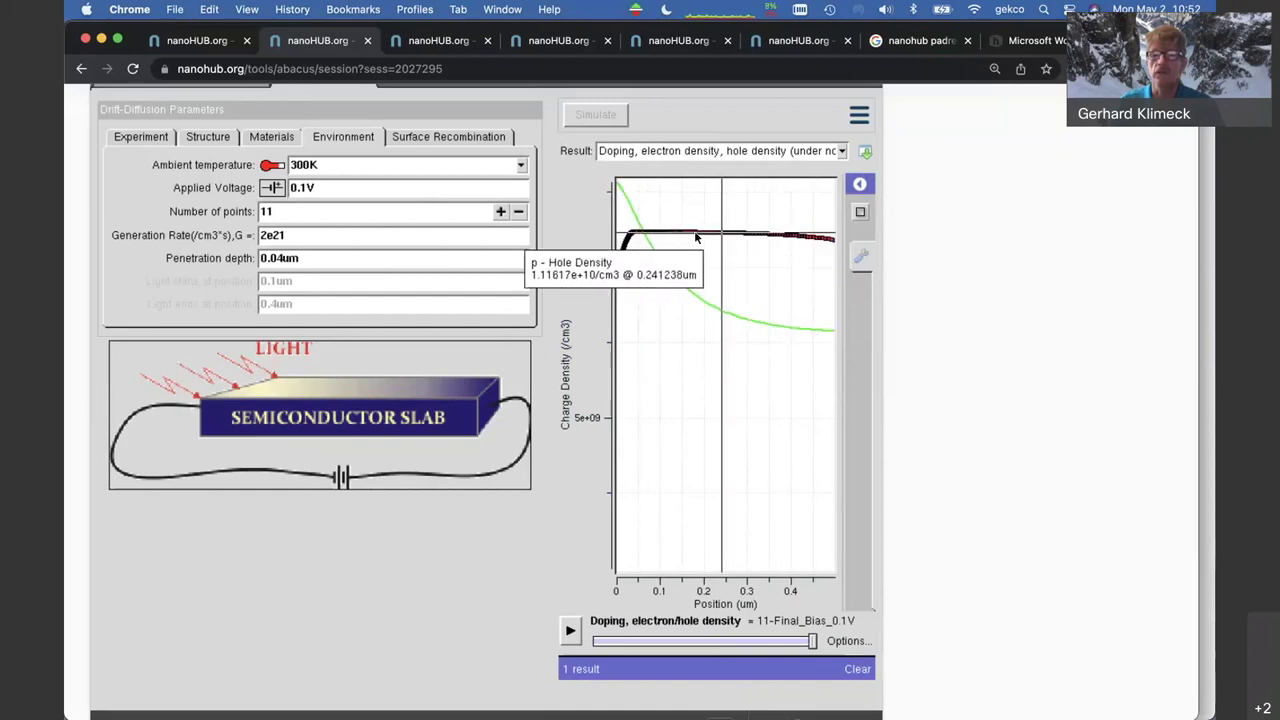
mouse_move(619, 187)
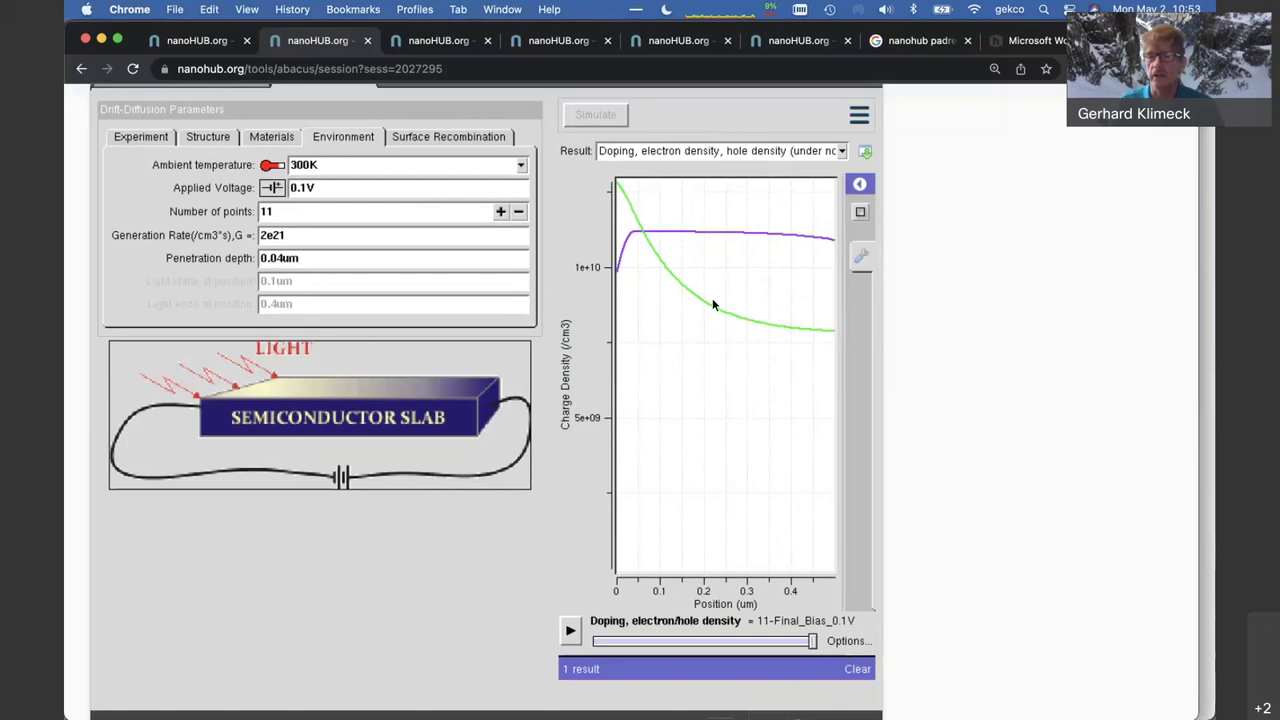
mouse_move(713, 305)
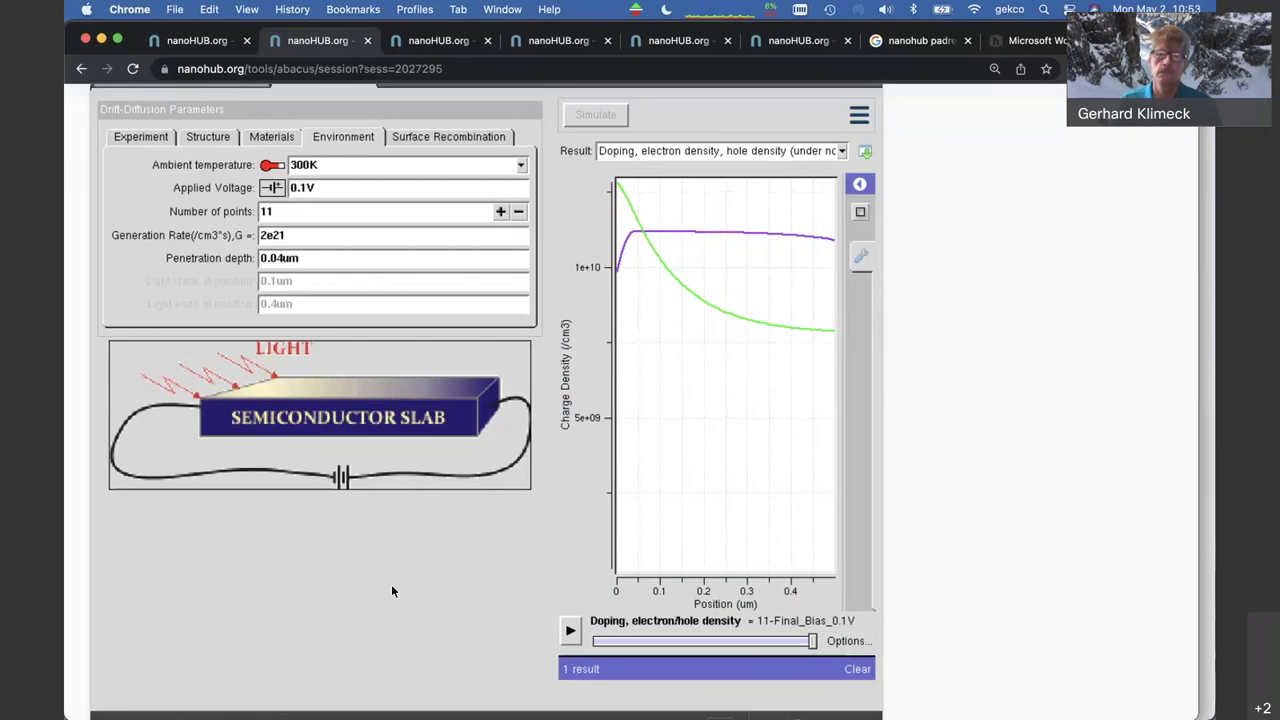
left_click(595, 643)
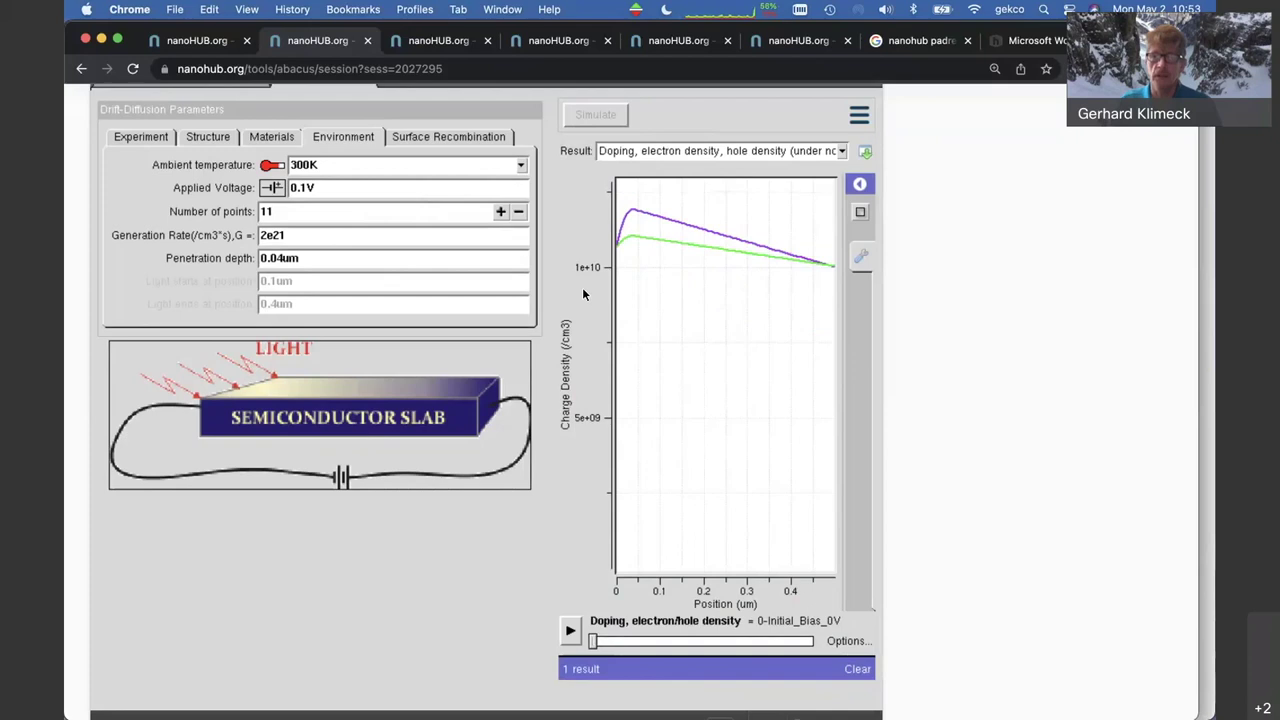
mouse_move(658, 237)
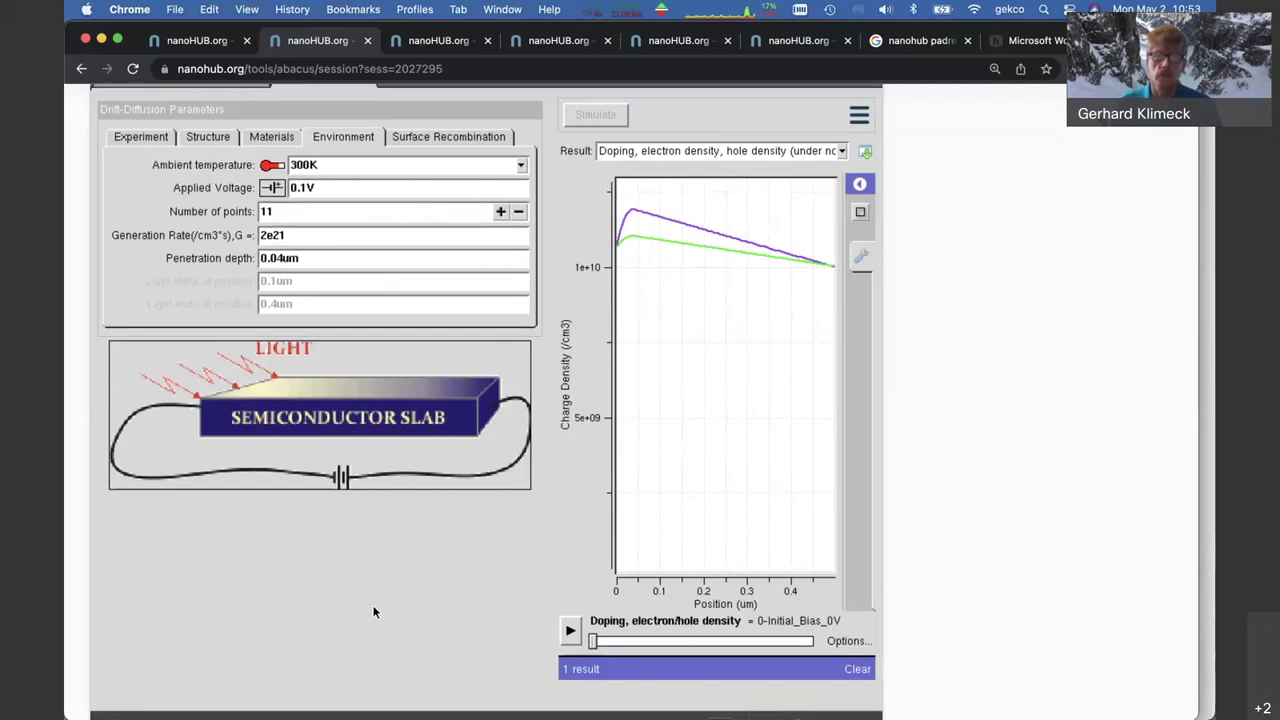
Enable user-specified mobility values for the Si material and set the electron mobility to 500 cm2/Vs
left_click(273, 136)
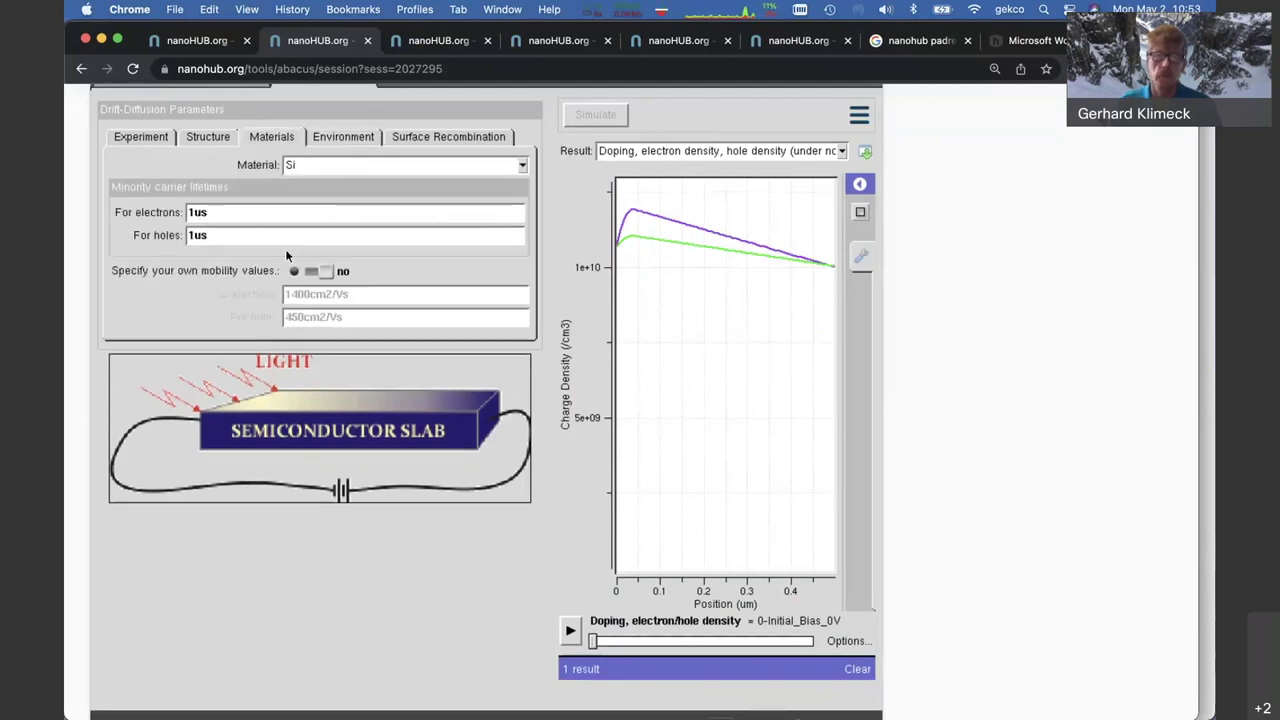
left_click(322, 272)
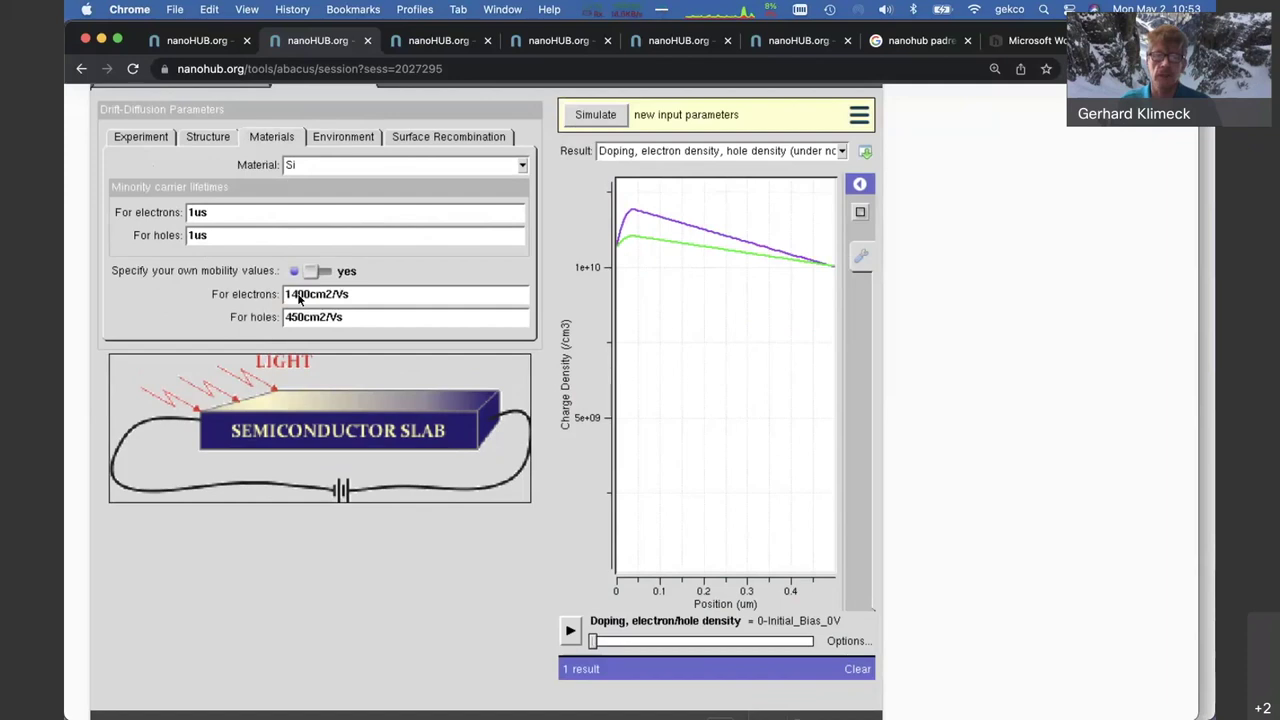
left_click(299, 297)
left_click(300, 297)
key("BackSpace")
key("BackSpace")
triple_click(300, 297)
key("BackSpace")
type("500")
key("Tab")
Set the hole mobility to 500 cm2/Vs
left_click(297, 320)
triple_click(297, 318)
key("BackSpace")
type("500")
left_click(425, 266)
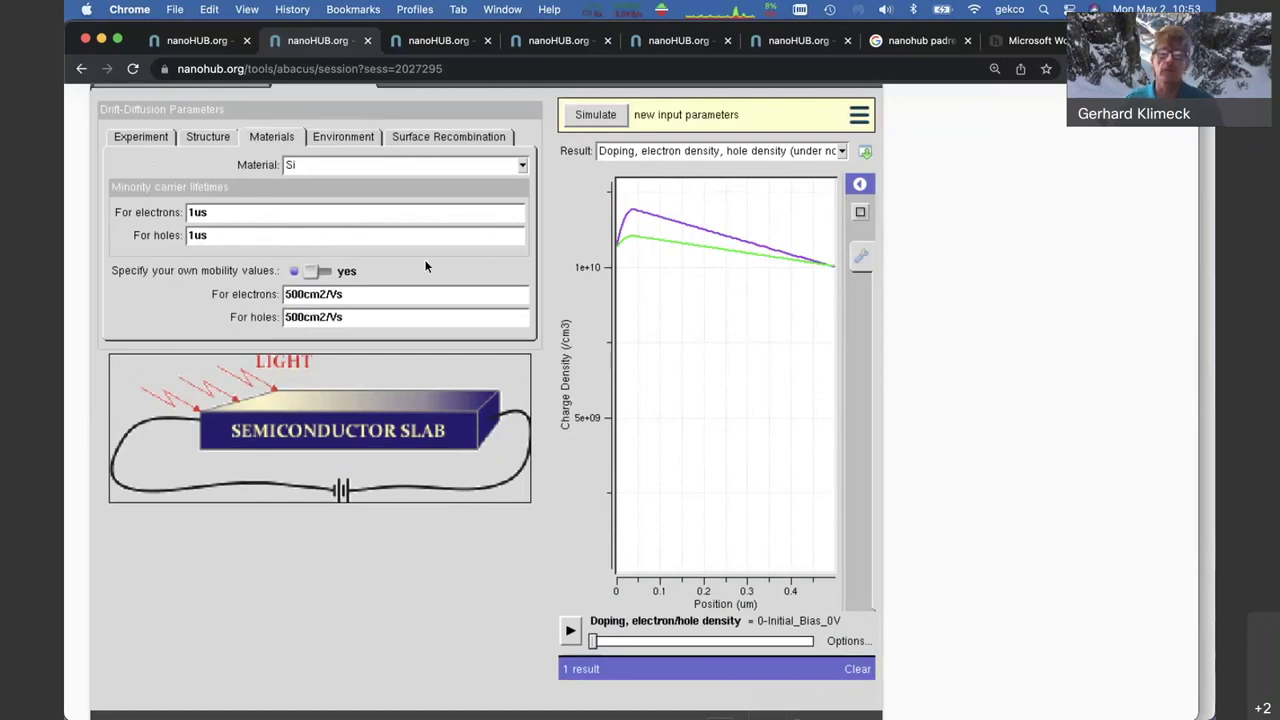
Run the simulation with the new mobilities and show the non-equilibrium doping, electron and hole densities
left_click(595, 116)
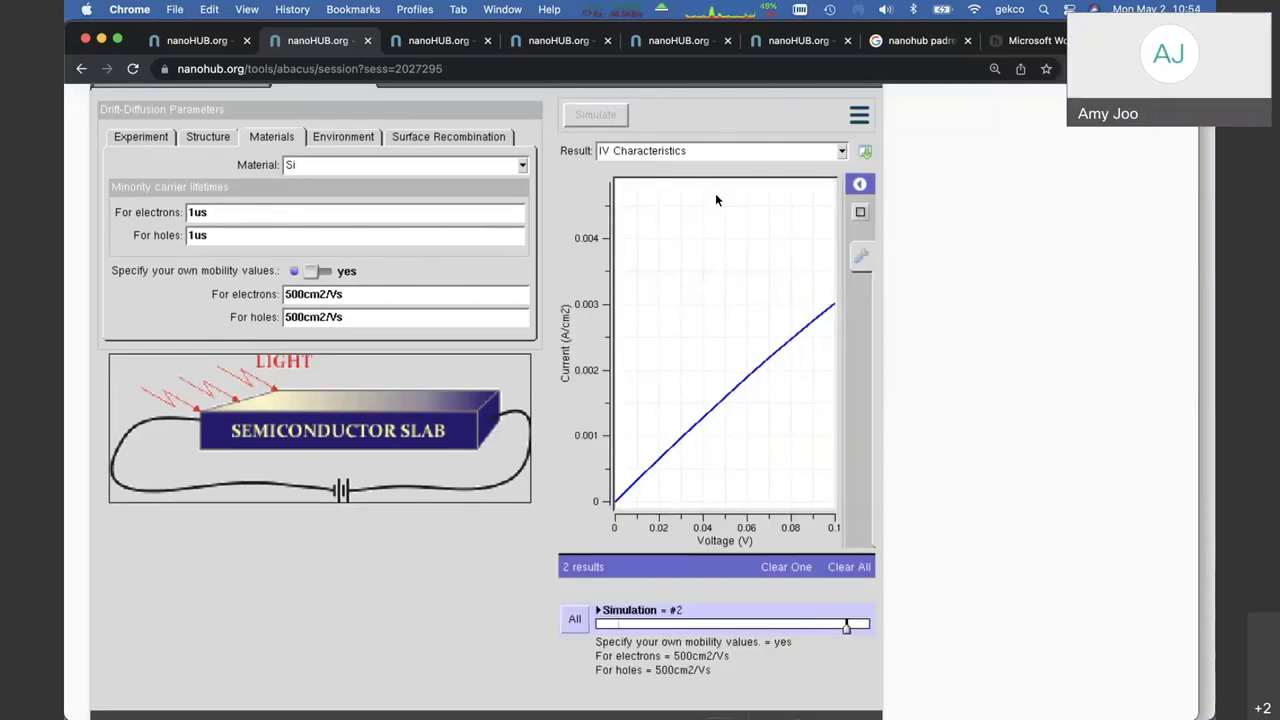
left_click(713, 154)
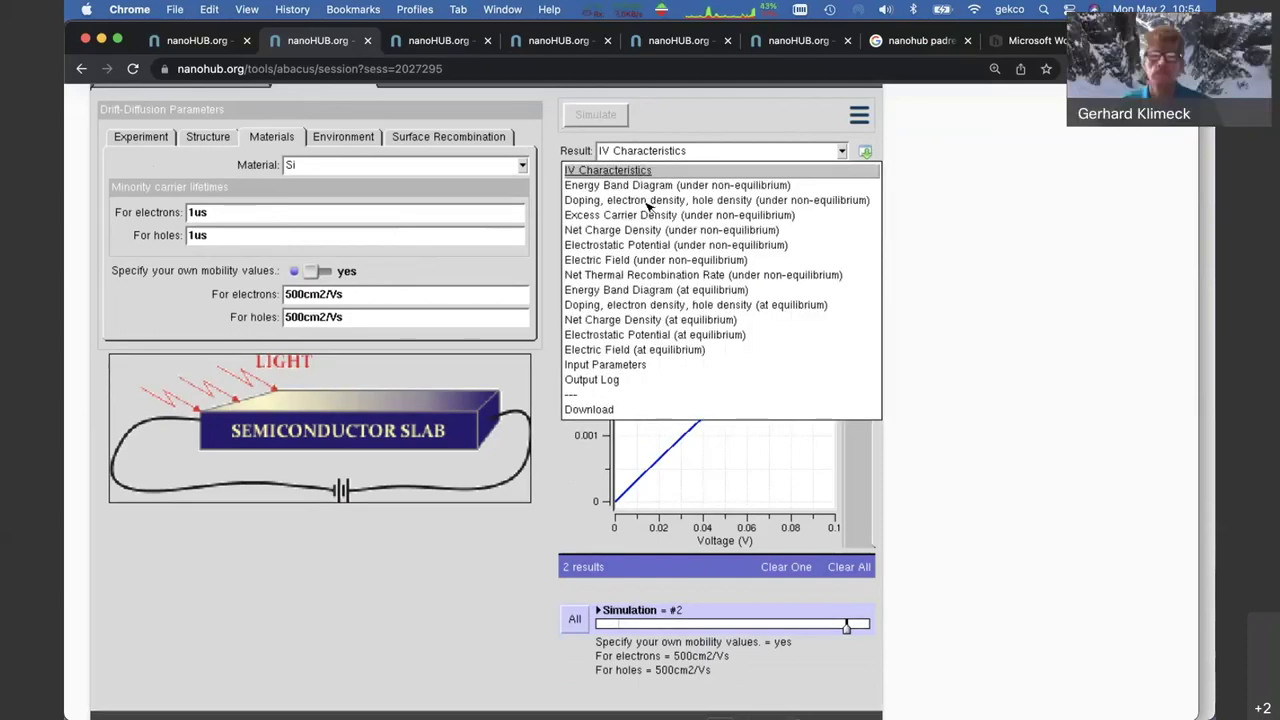
left_click(647, 204)
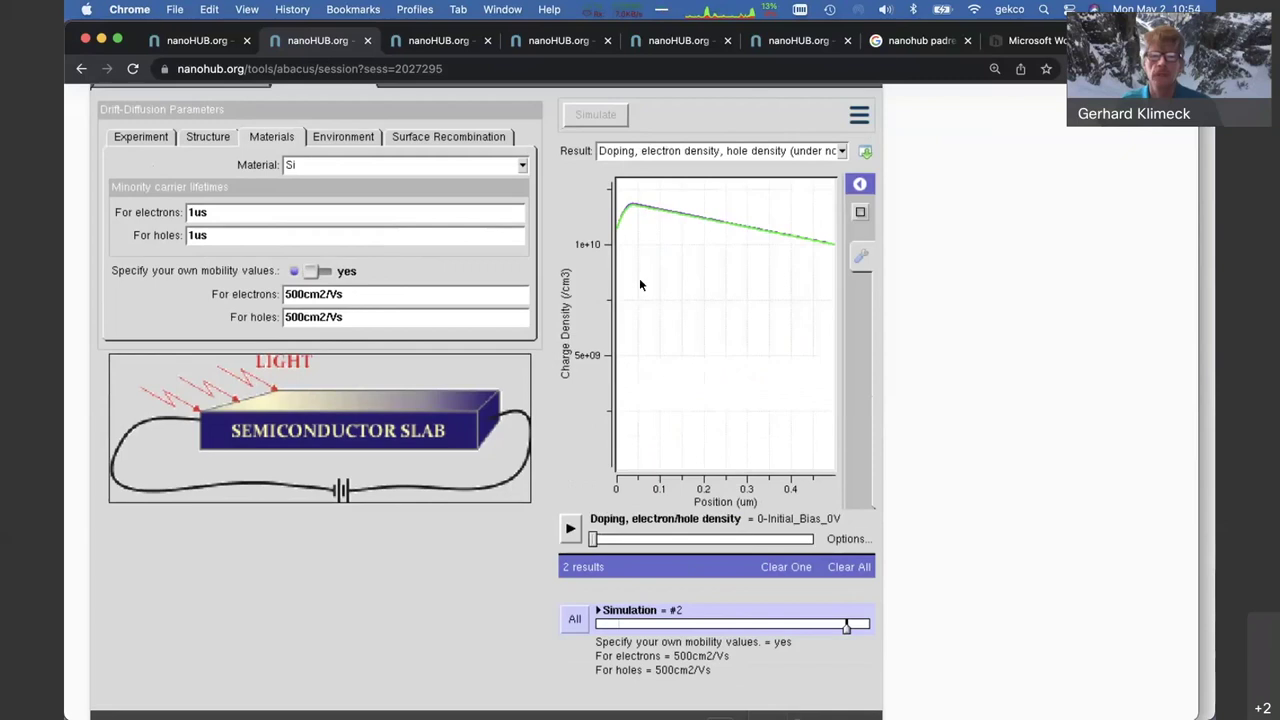
Compare the densities of simulation #1 with simulation #2, and sweep simulation #2 to the 0.1V final bias
left_click(619, 627)
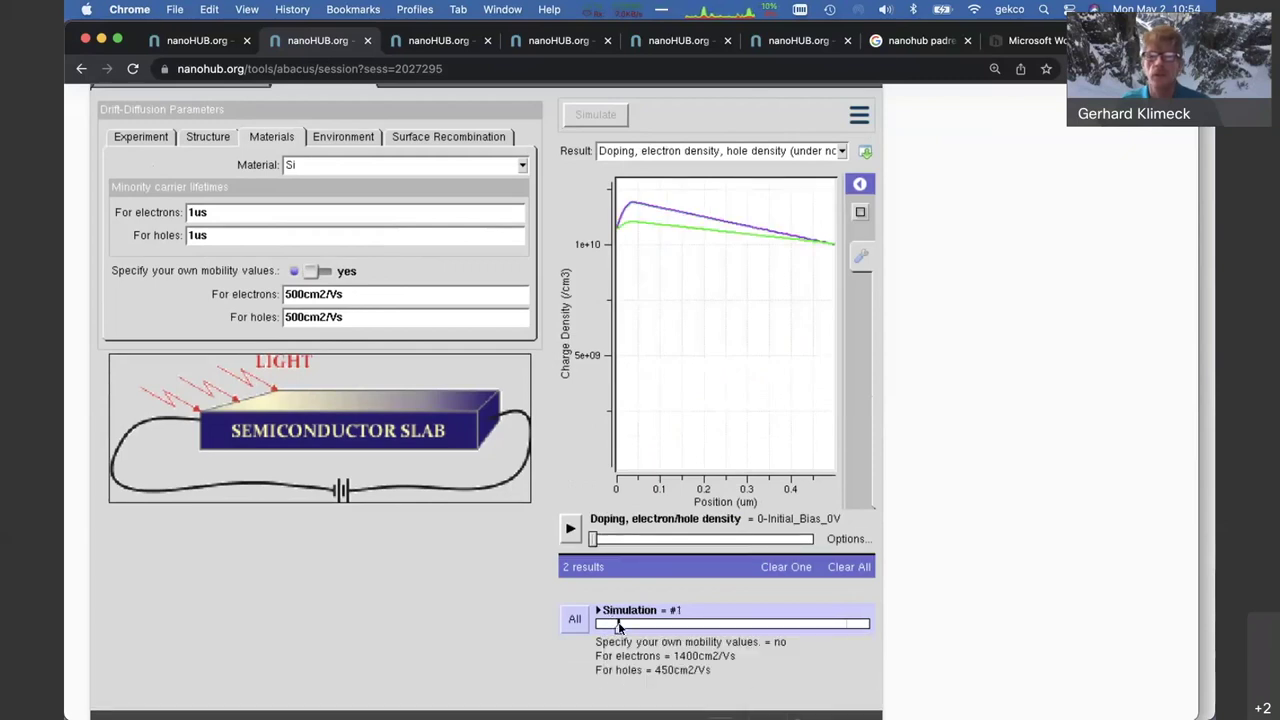
left_click(865, 627)
left_click_drag(592, 538, 814, 537)
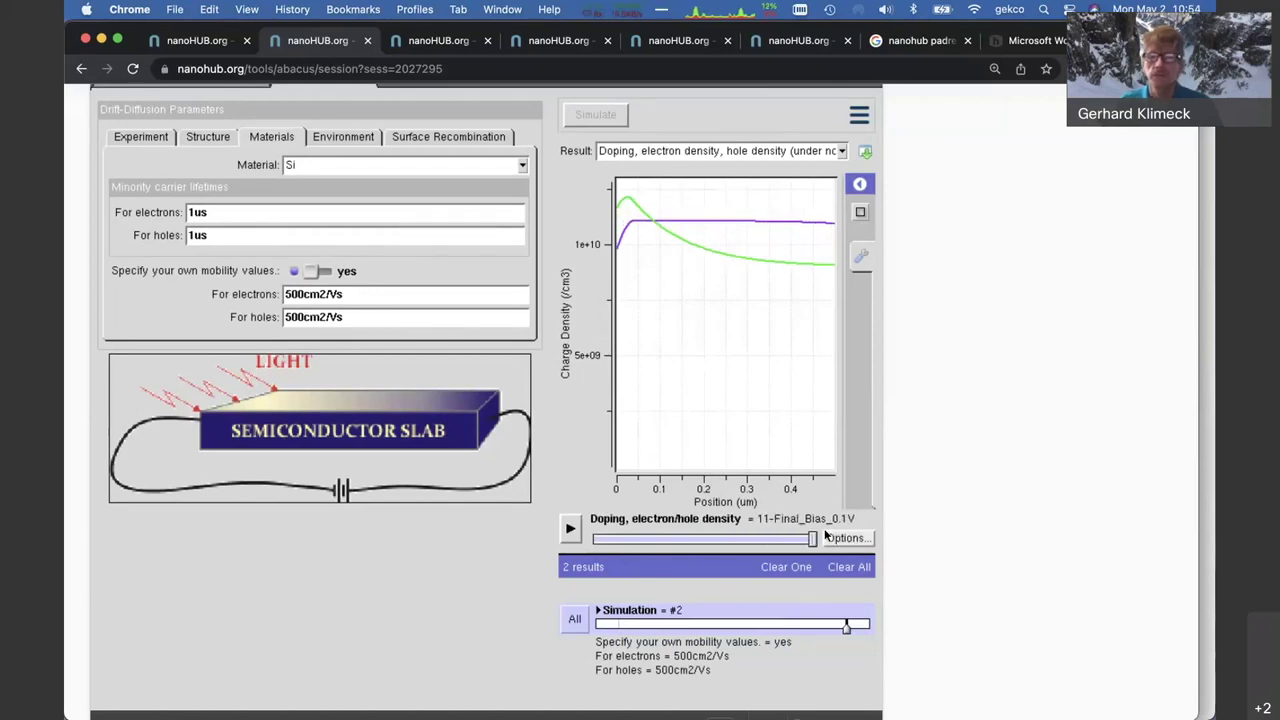